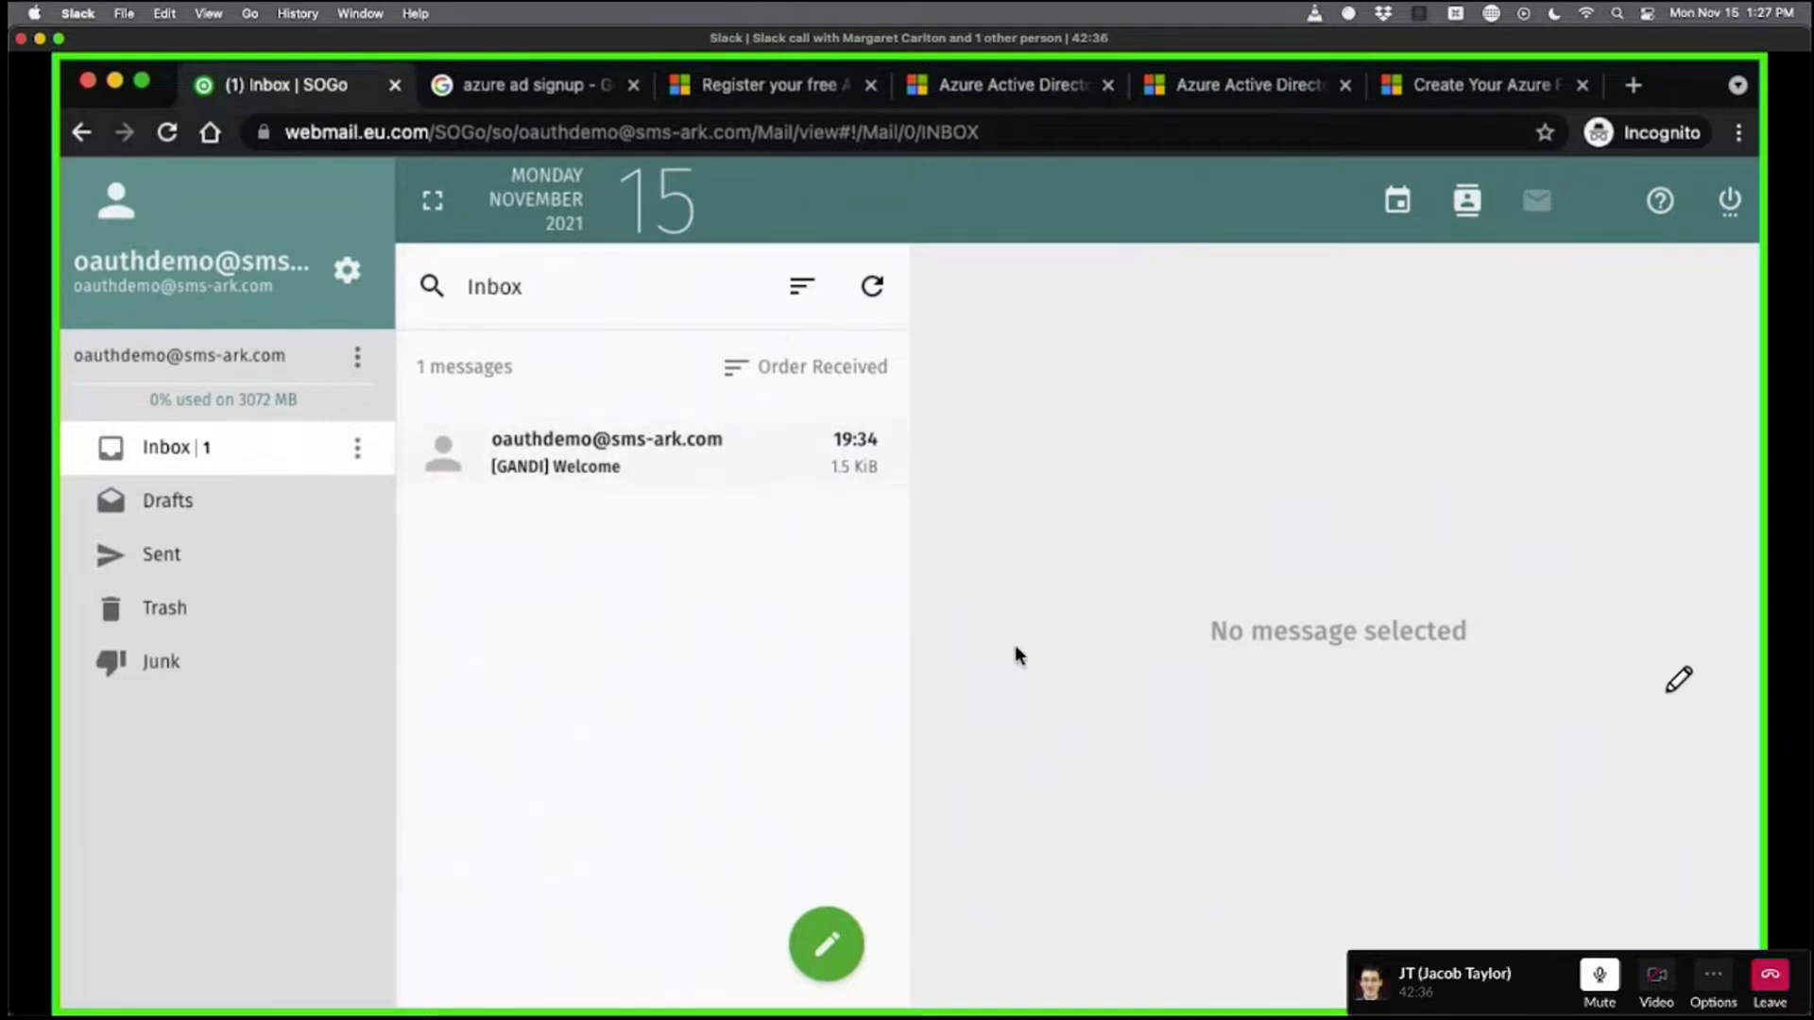
Switch from the SOGo inbox to the Google results for 'azure ad signup'.
{"action": "left_click", "coordinate": [508, 87]}
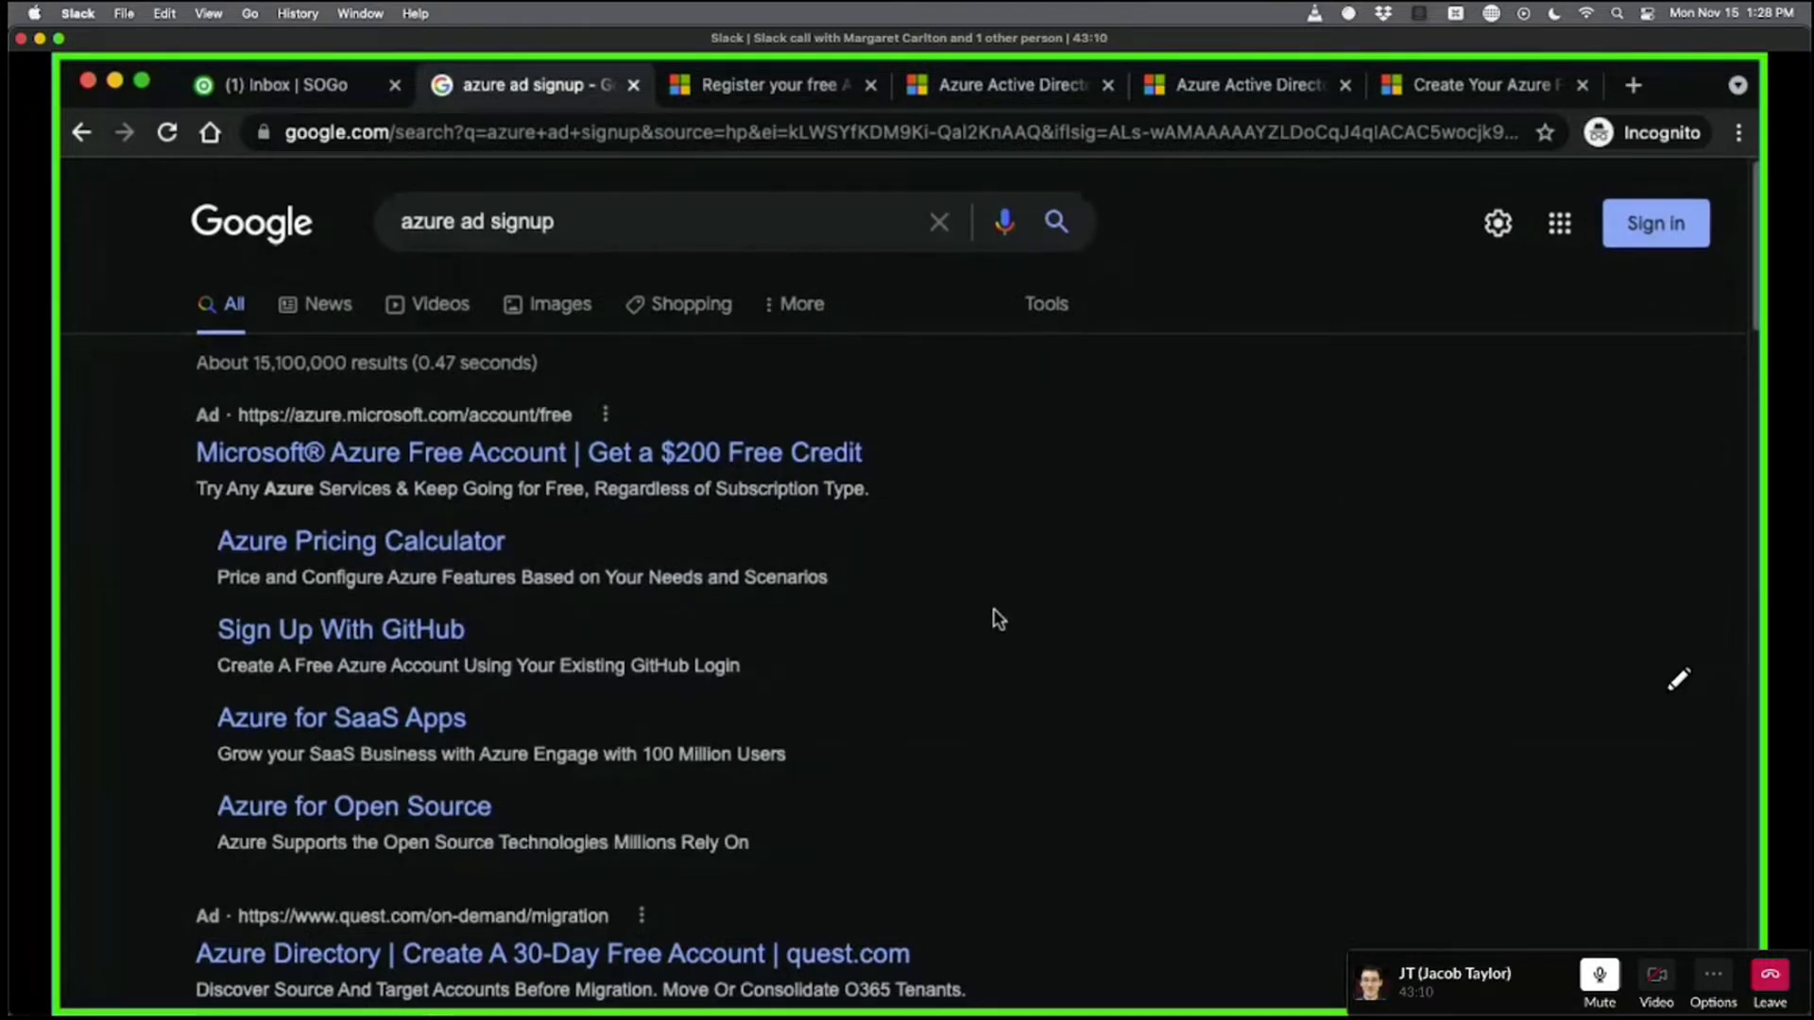
{"action": "scroll", "coordinate": [1030, 597], "scroll_direction": "down", "scroll_amount": 1}
{"action": "scroll", "coordinate": [1043, 569], "scroll_direction": "down", "scroll_amount": 3}
{"action": "scroll", "coordinate": [1043, 569], "scroll_direction": "down", "scroll_amount": 2}
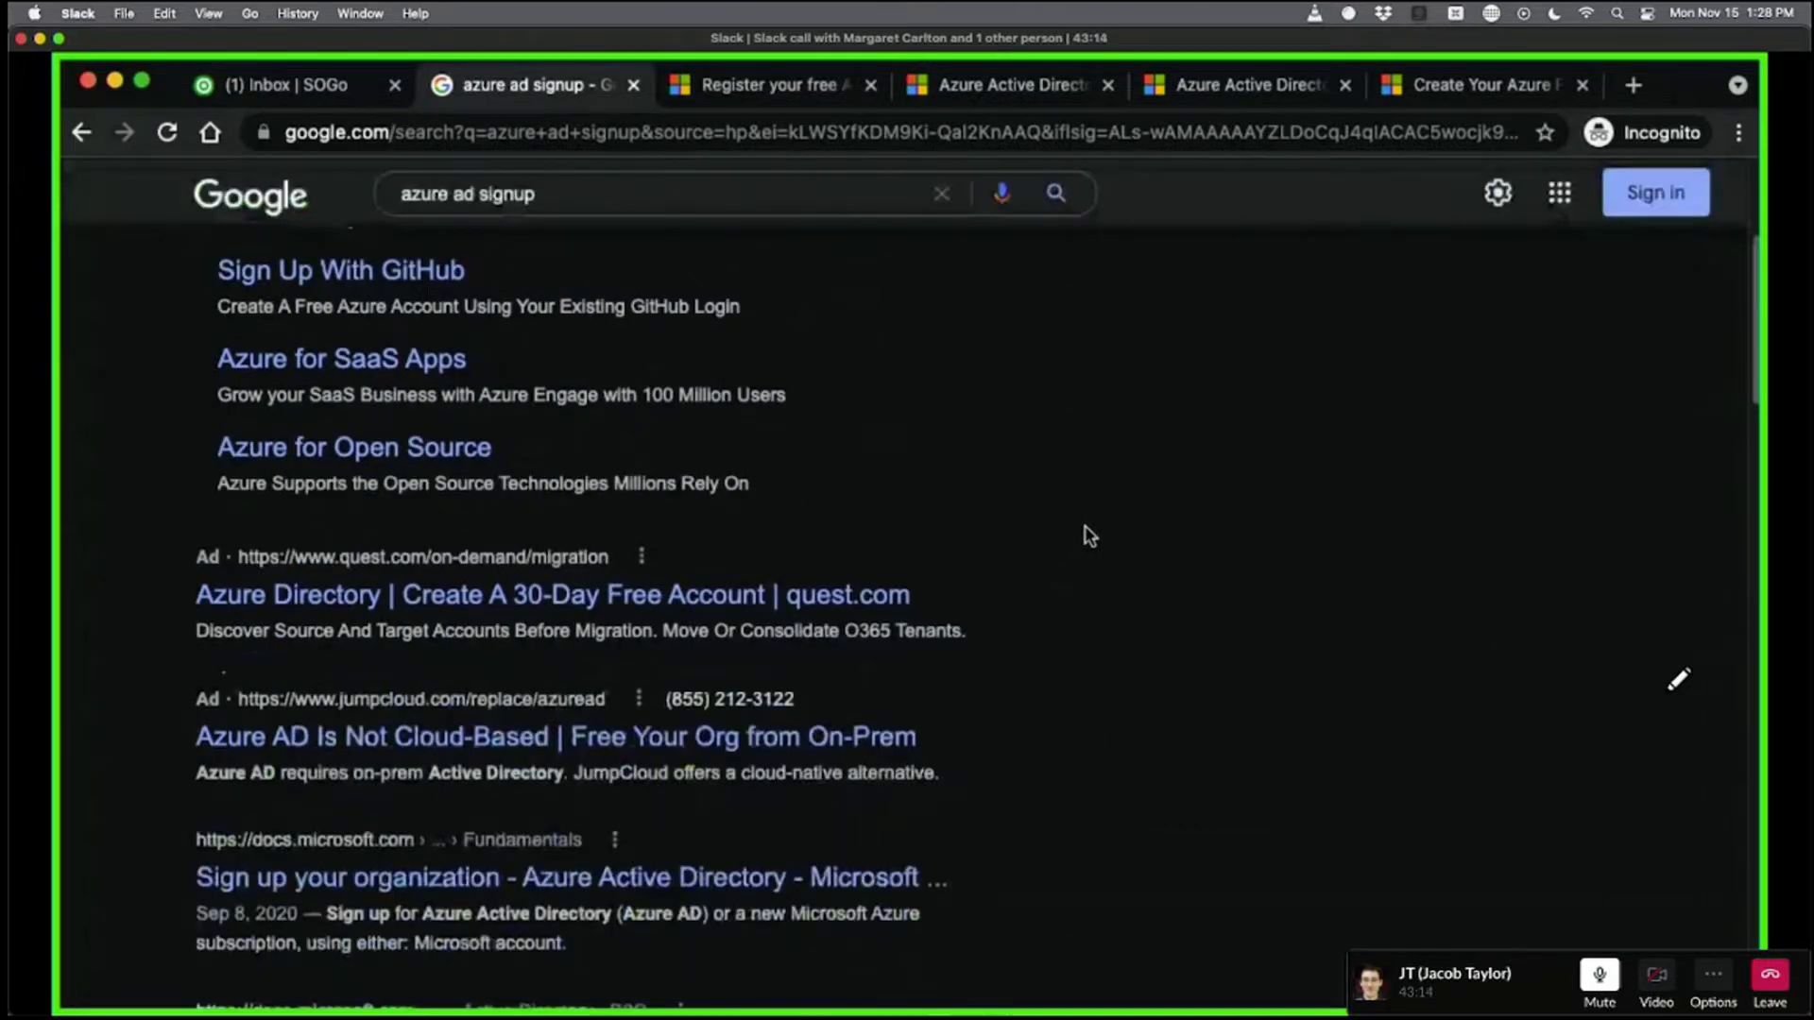
{"action": "scroll", "coordinate": [1100, 562], "scroll_direction": "down", "scroll_amount": 2}
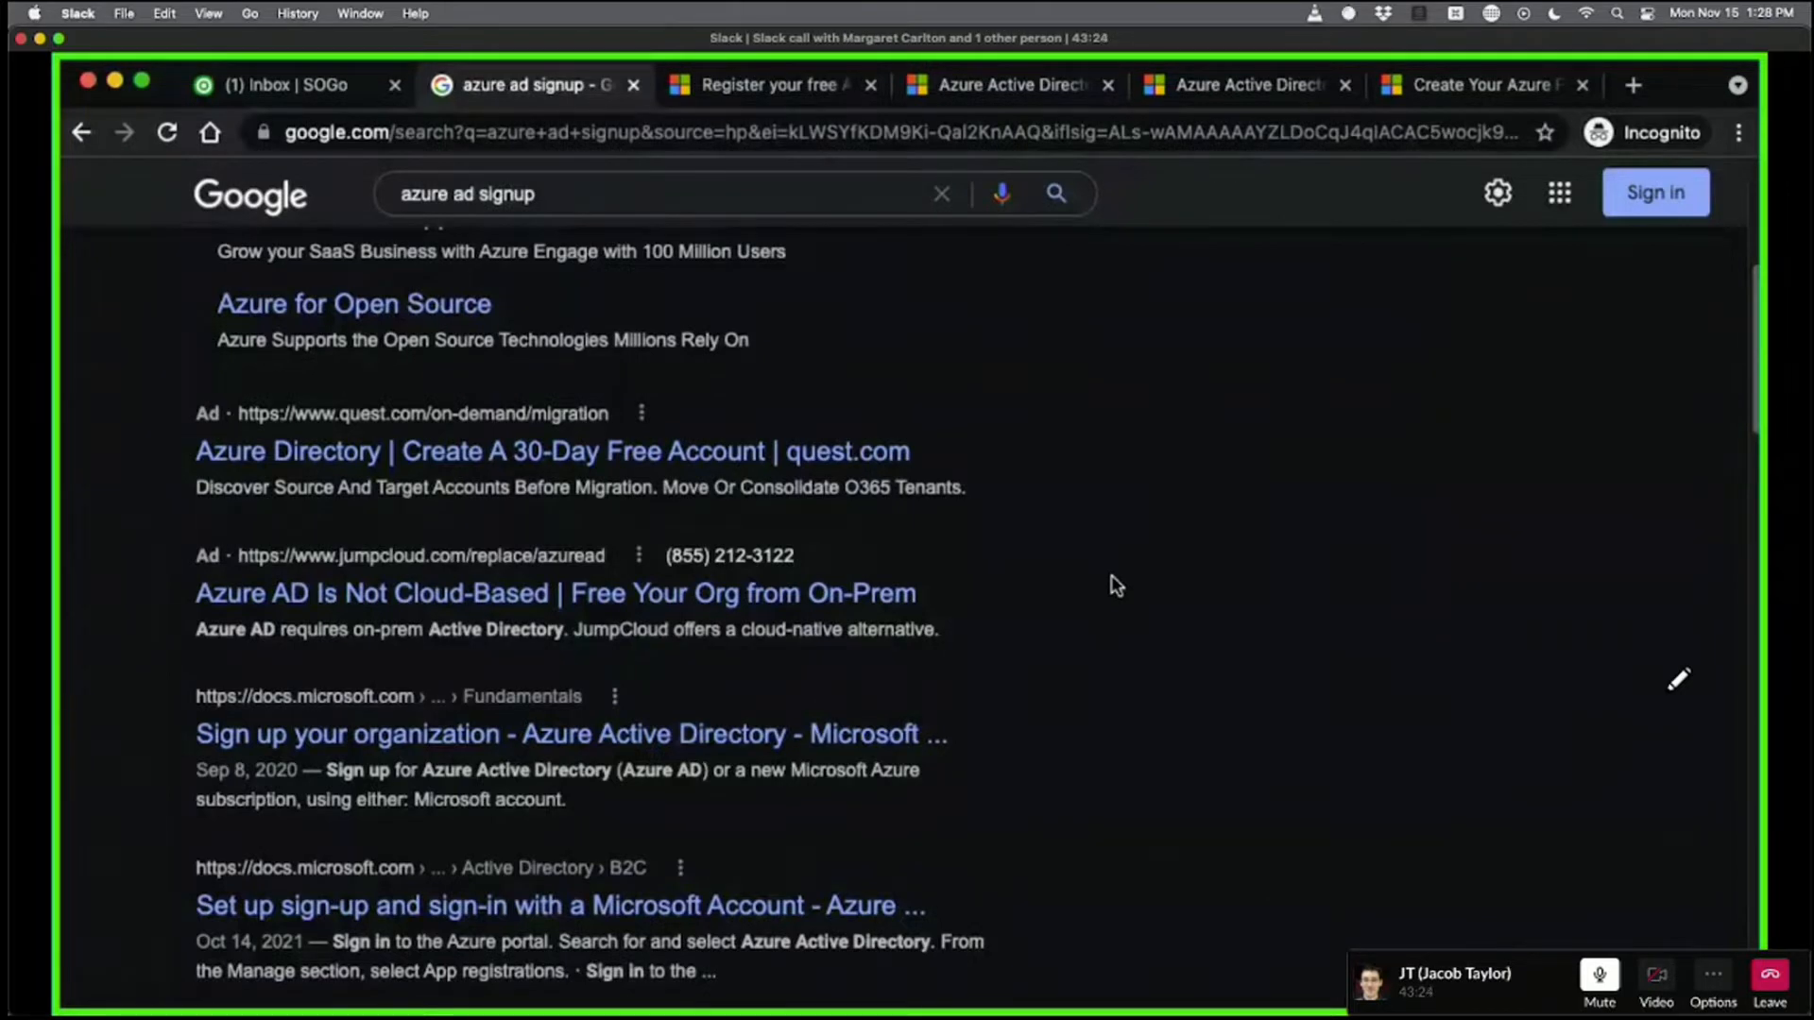
{"action": "scroll", "coordinate": [1112, 583], "scroll_direction": "up", "scroll_amount": 5}
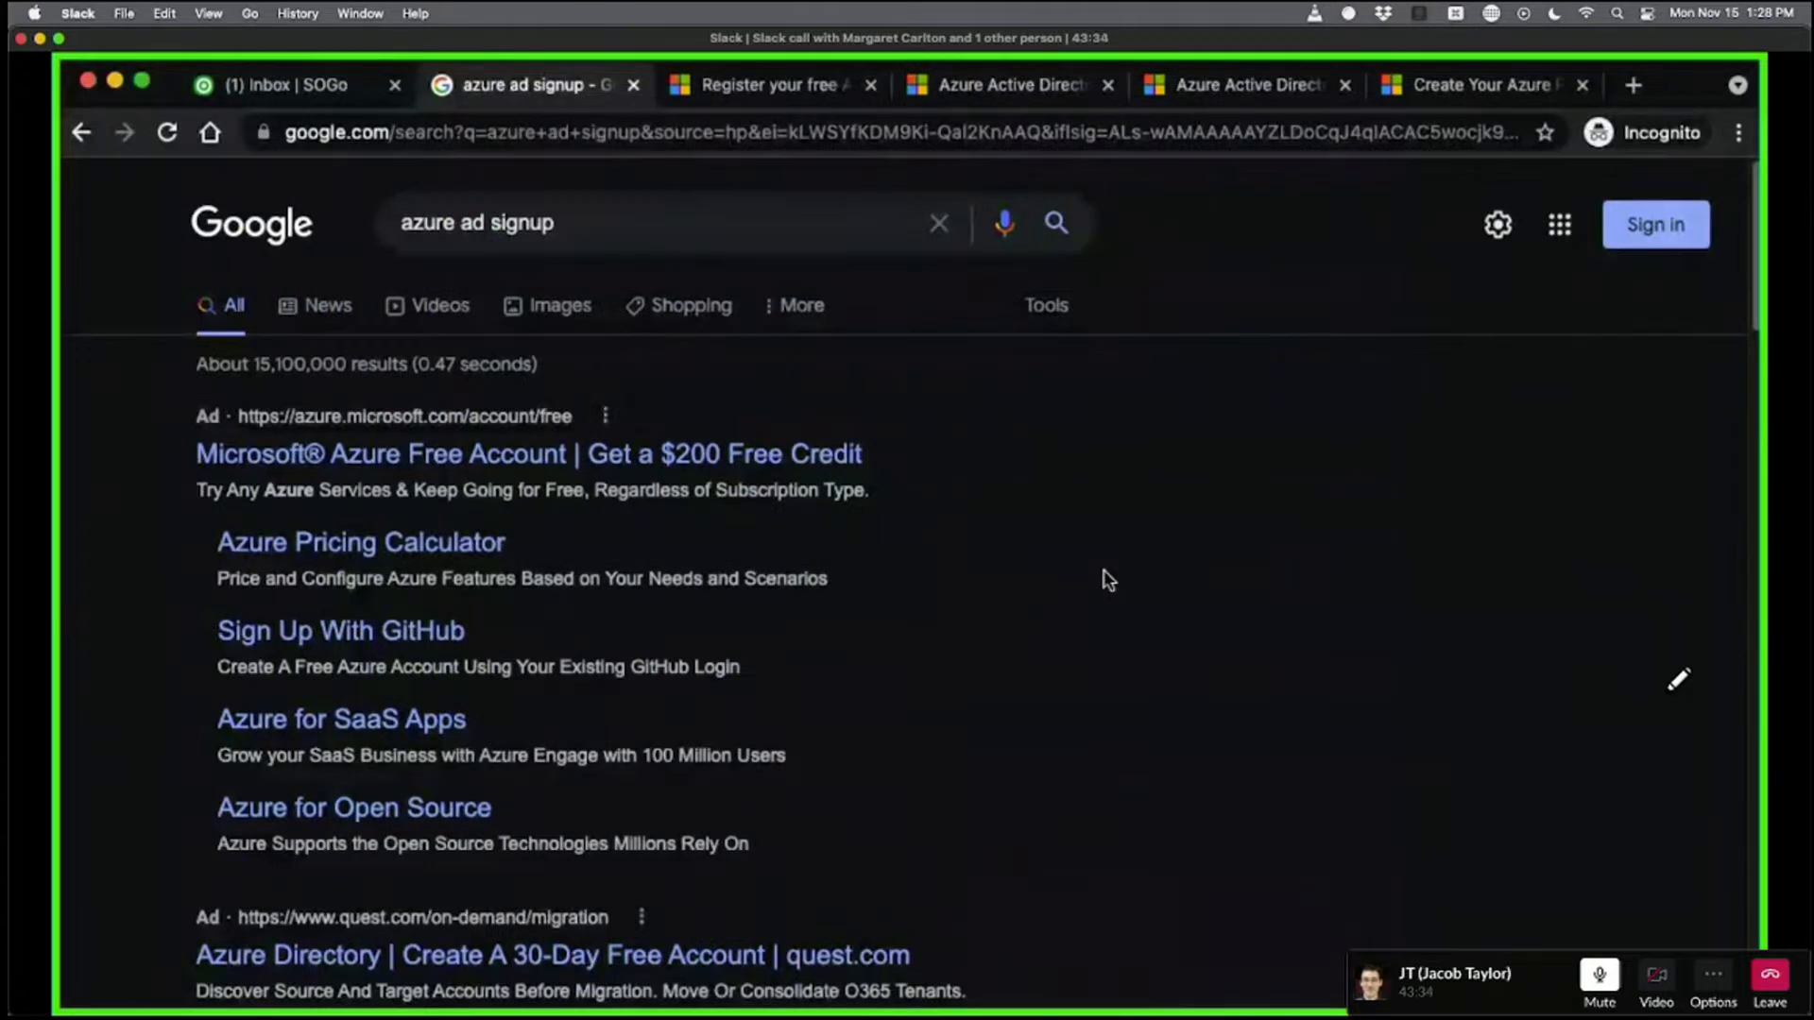
{"action": "scroll", "coordinate": [1107, 579], "scroll_direction": "down", "scroll_amount": 8}
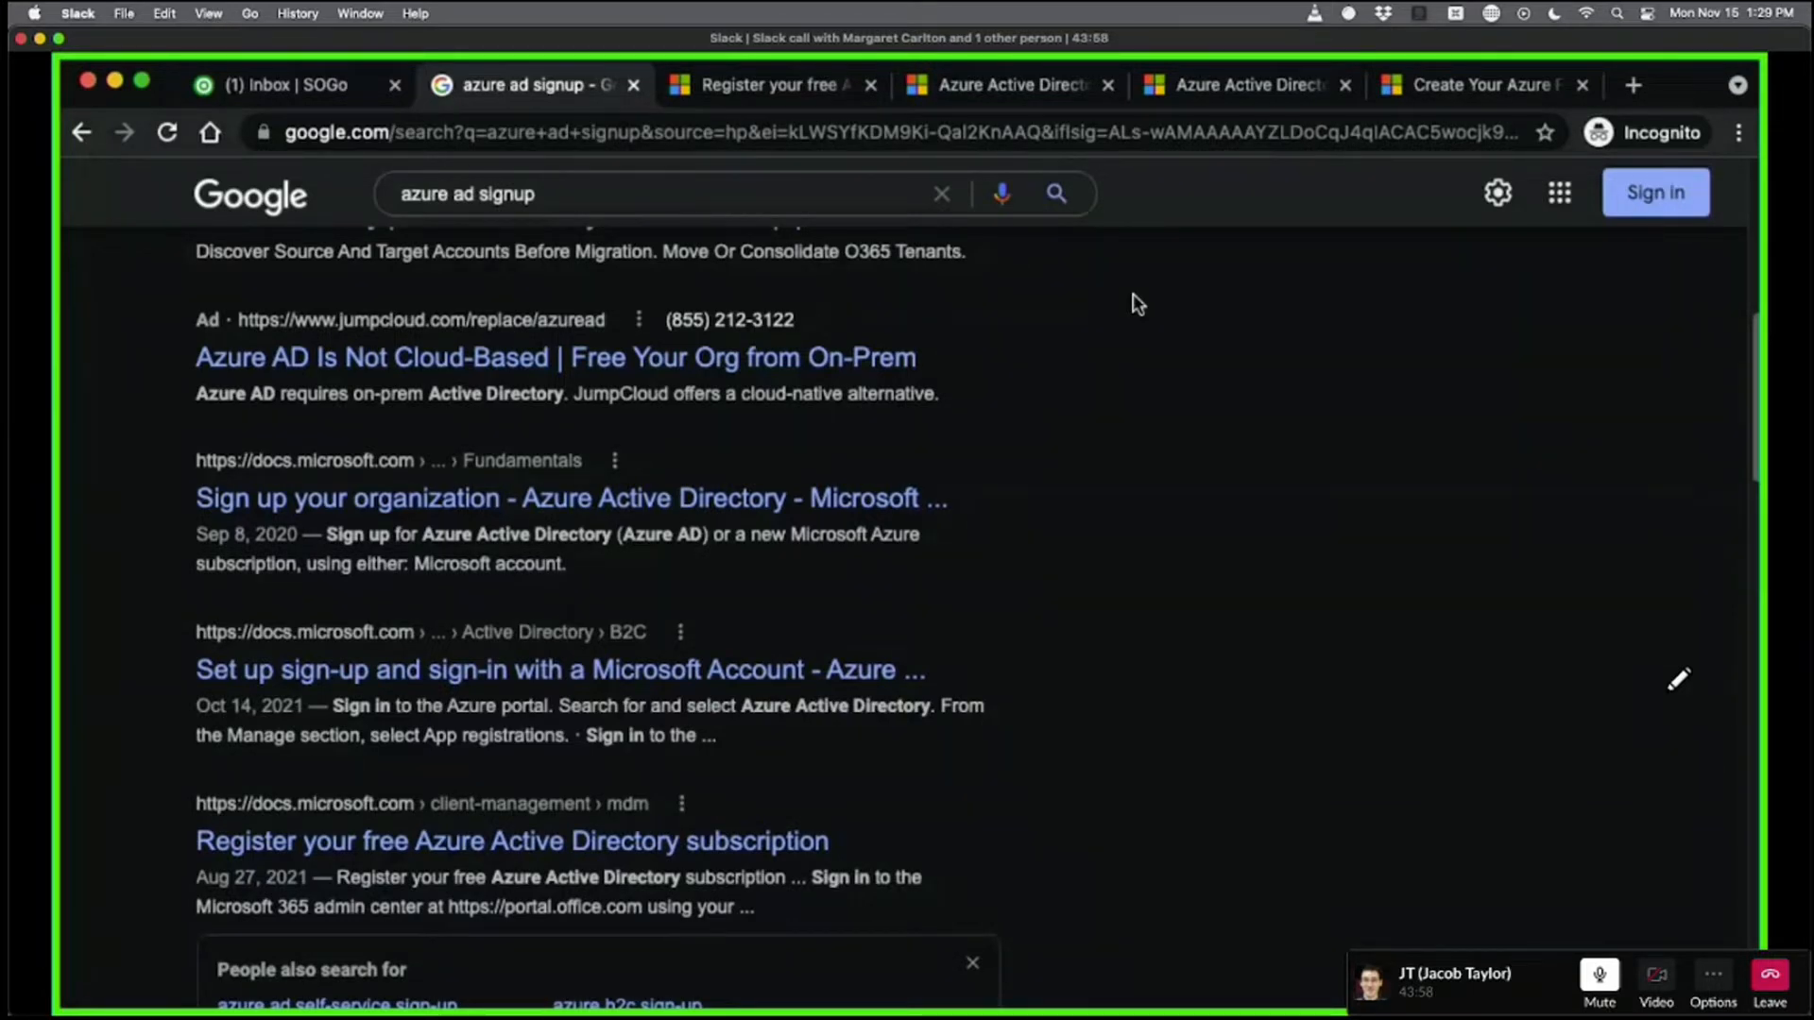
Skim the 'Register your free Azure AD' article, then move to the Azure Active Directory product page.
{"action": "left_click", "coordinate": [804, 102]}
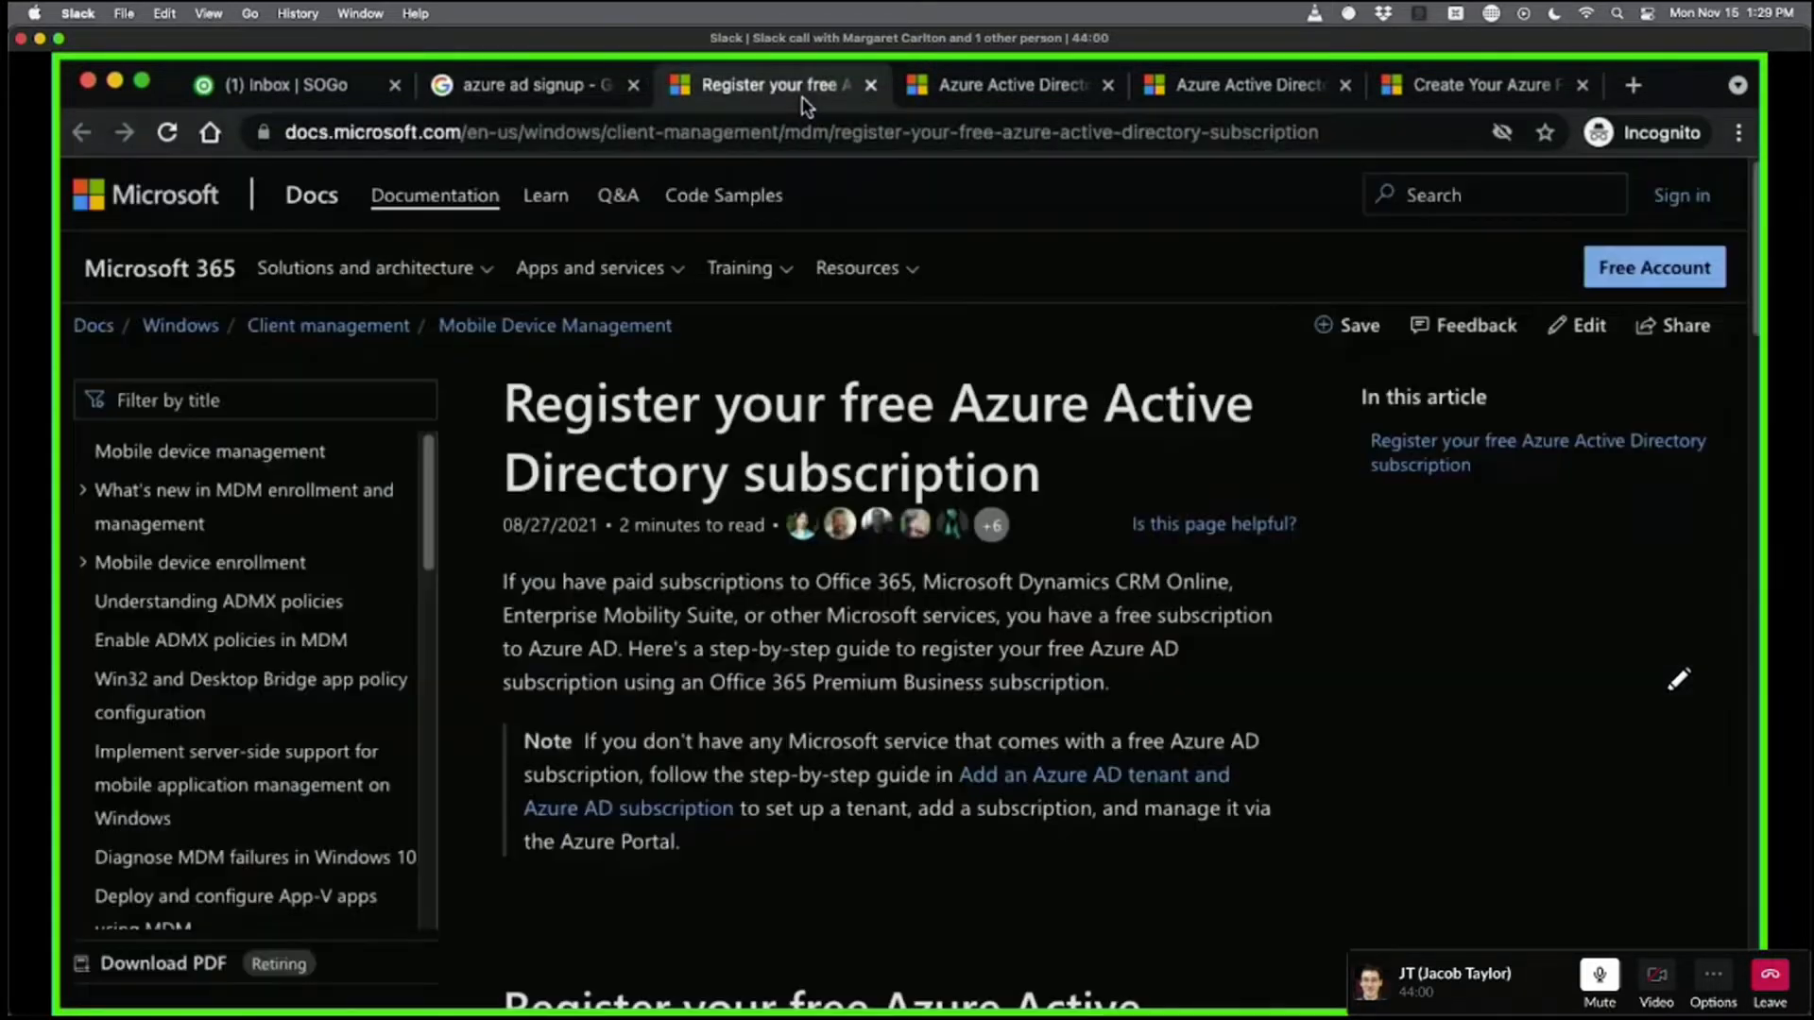
{"action": "left_click", "coordinate": [531, 84]}
{"action": "scroll", "coordinate": [967, 682], "scroll_direction": "down", "scroll_amount": 1}
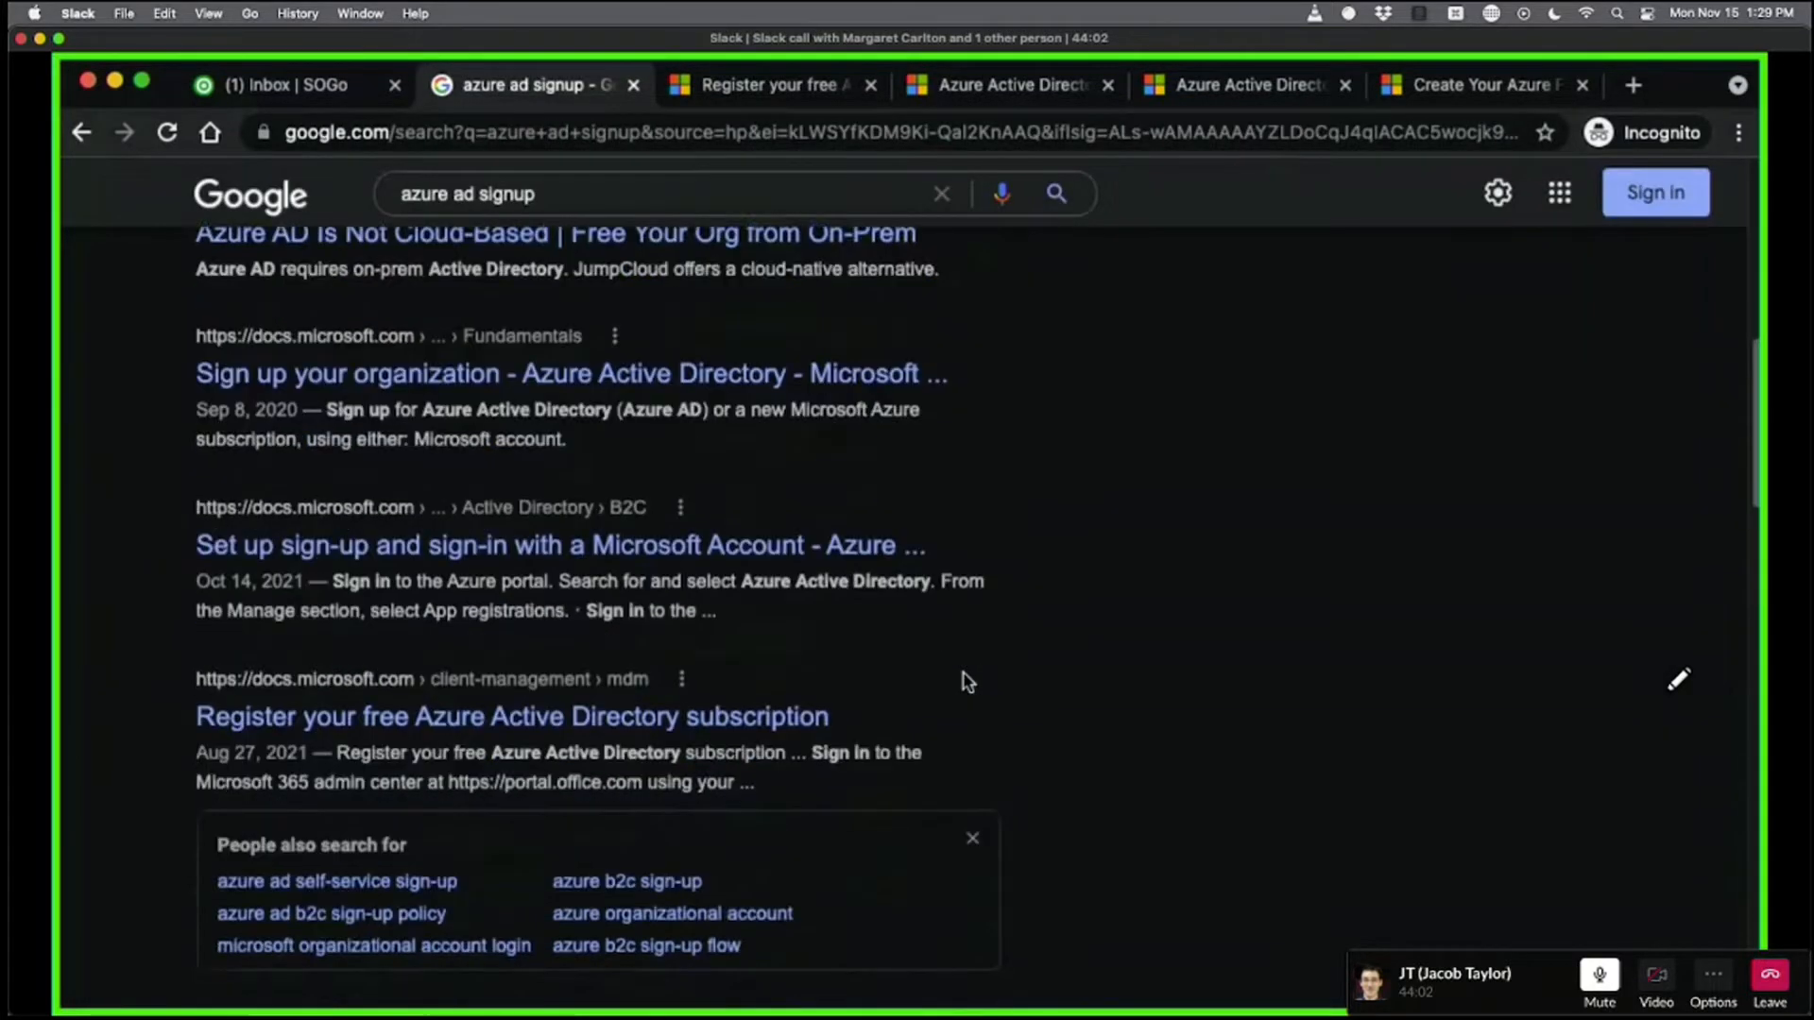
{"action": "scroll", "coordinate": [967, 682], "scroll_direction": "down", "scroll_amount": 1}
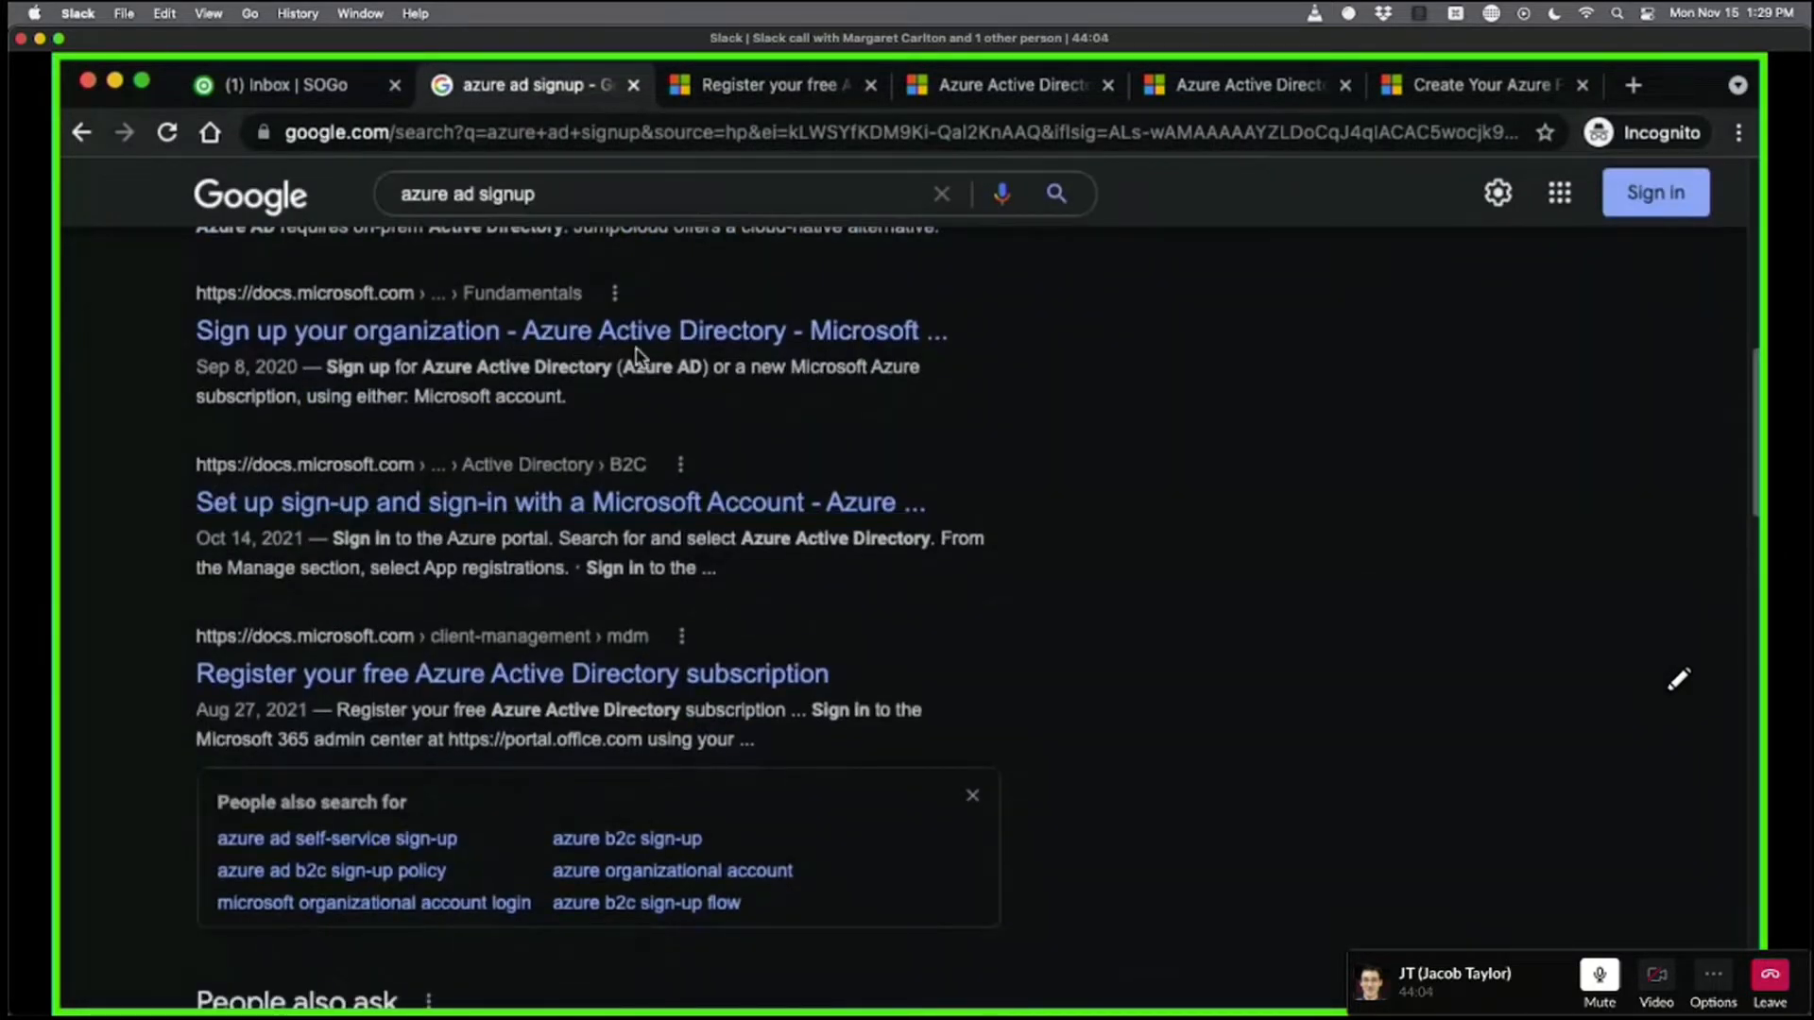
{"action": "left_click", "coordinate": [694, 86]}
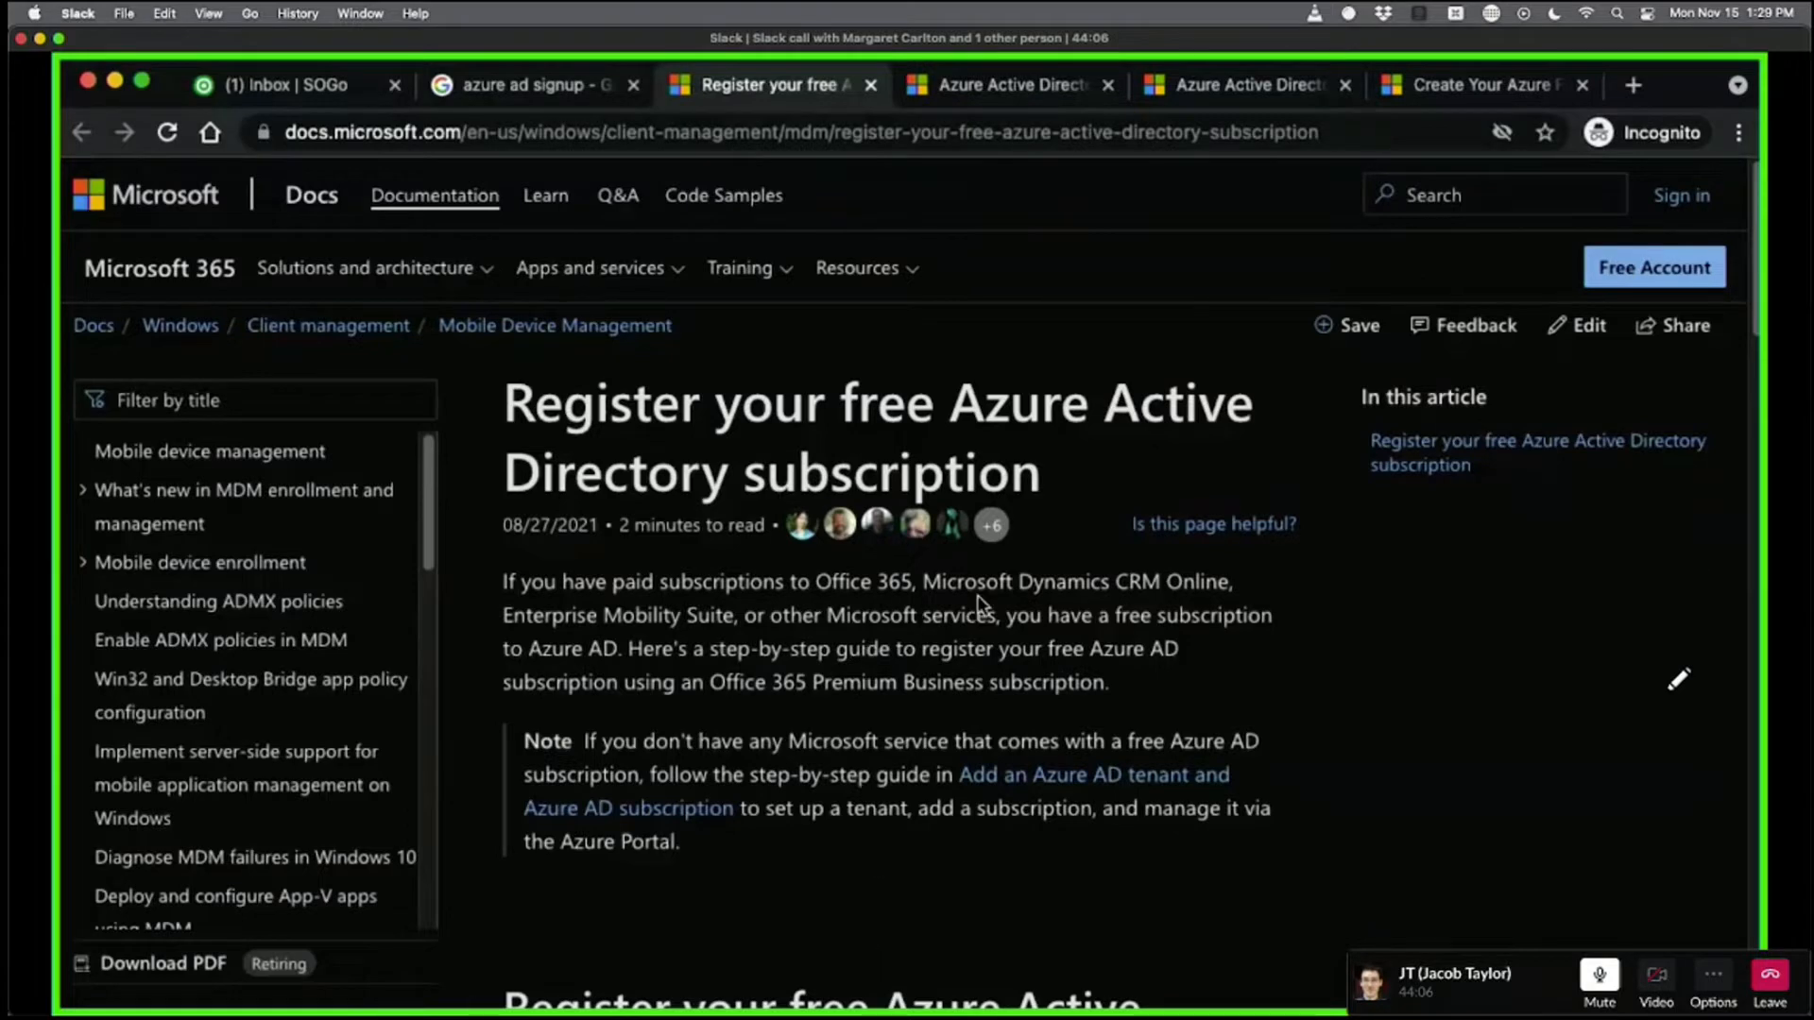
{"action": "scroll", "coordinate": [973, 604], "scroll_direction": "down", "scroll_amount": 2}
{"action": "scroll", "coordinate": [909, 537], "scroll_direction": "down", "scroll_amount": 2}
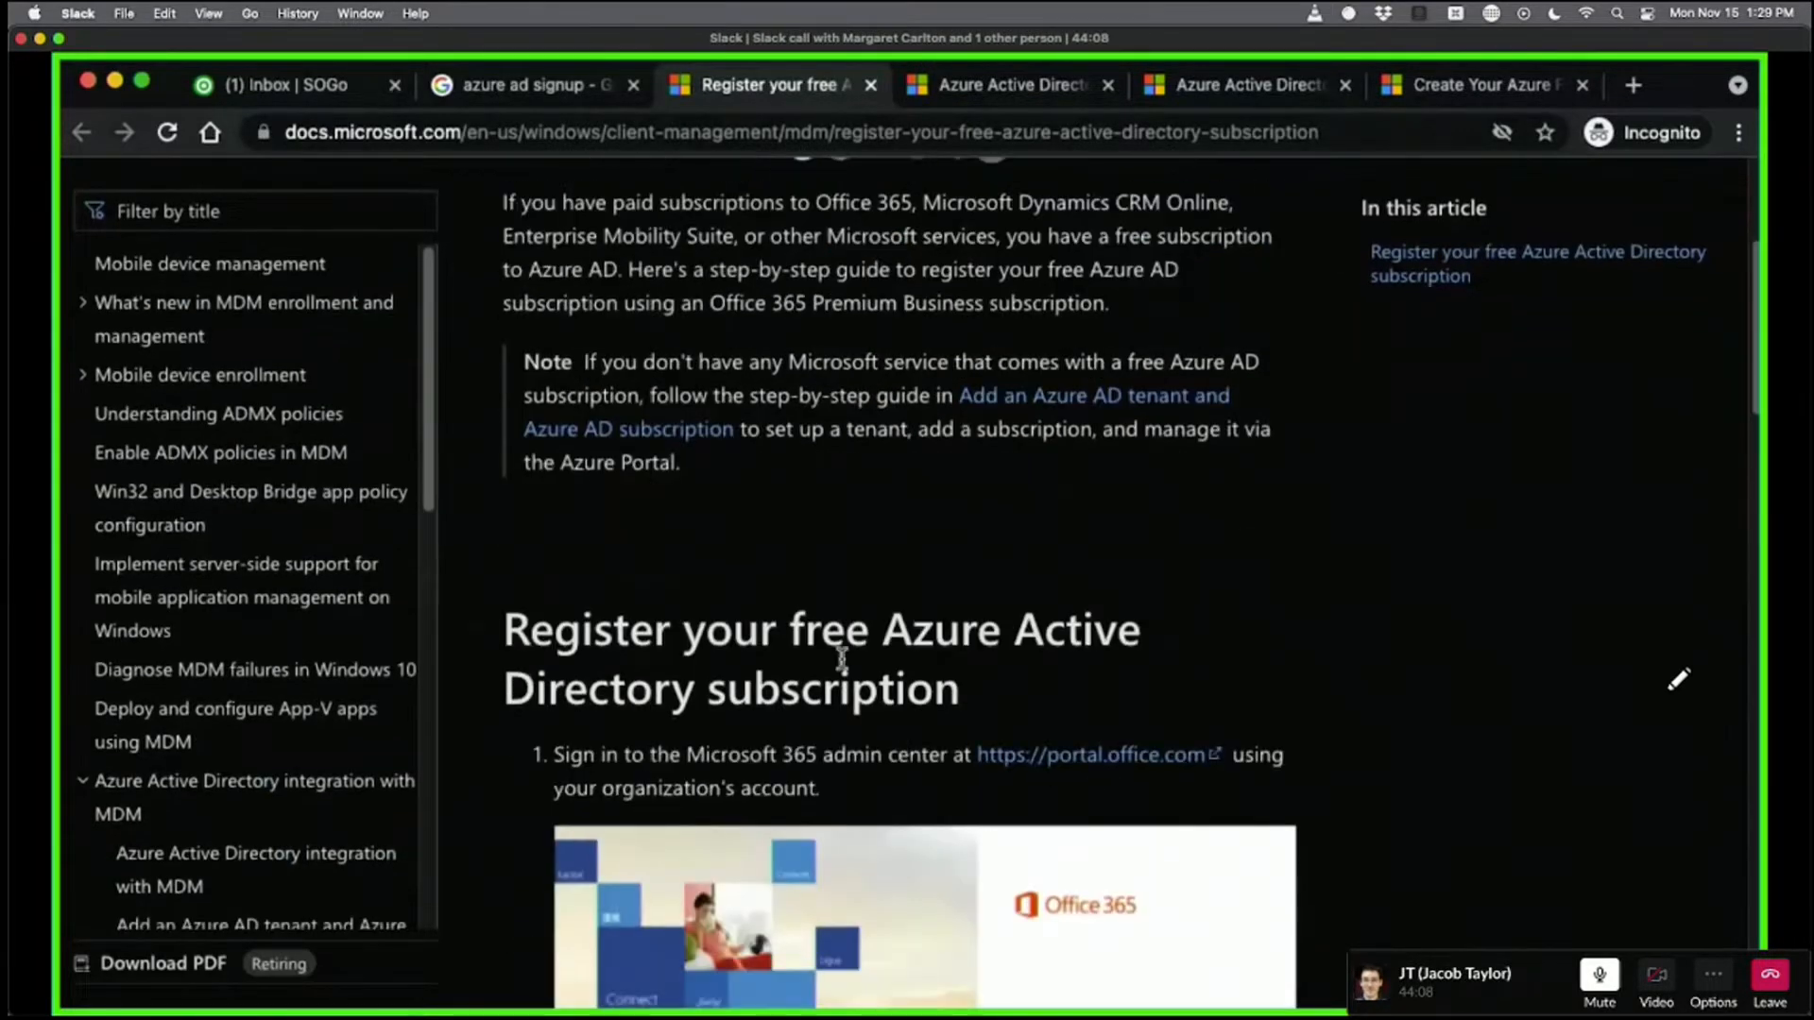
{"action": "scroll", "coordinate": [1074, 473], "scroll_direction": "down", "scroll_amount": 8}
{"action": "scroll", "coordinate": [961, 416], "scroll_direction": "up", "scroll_amount": 15}
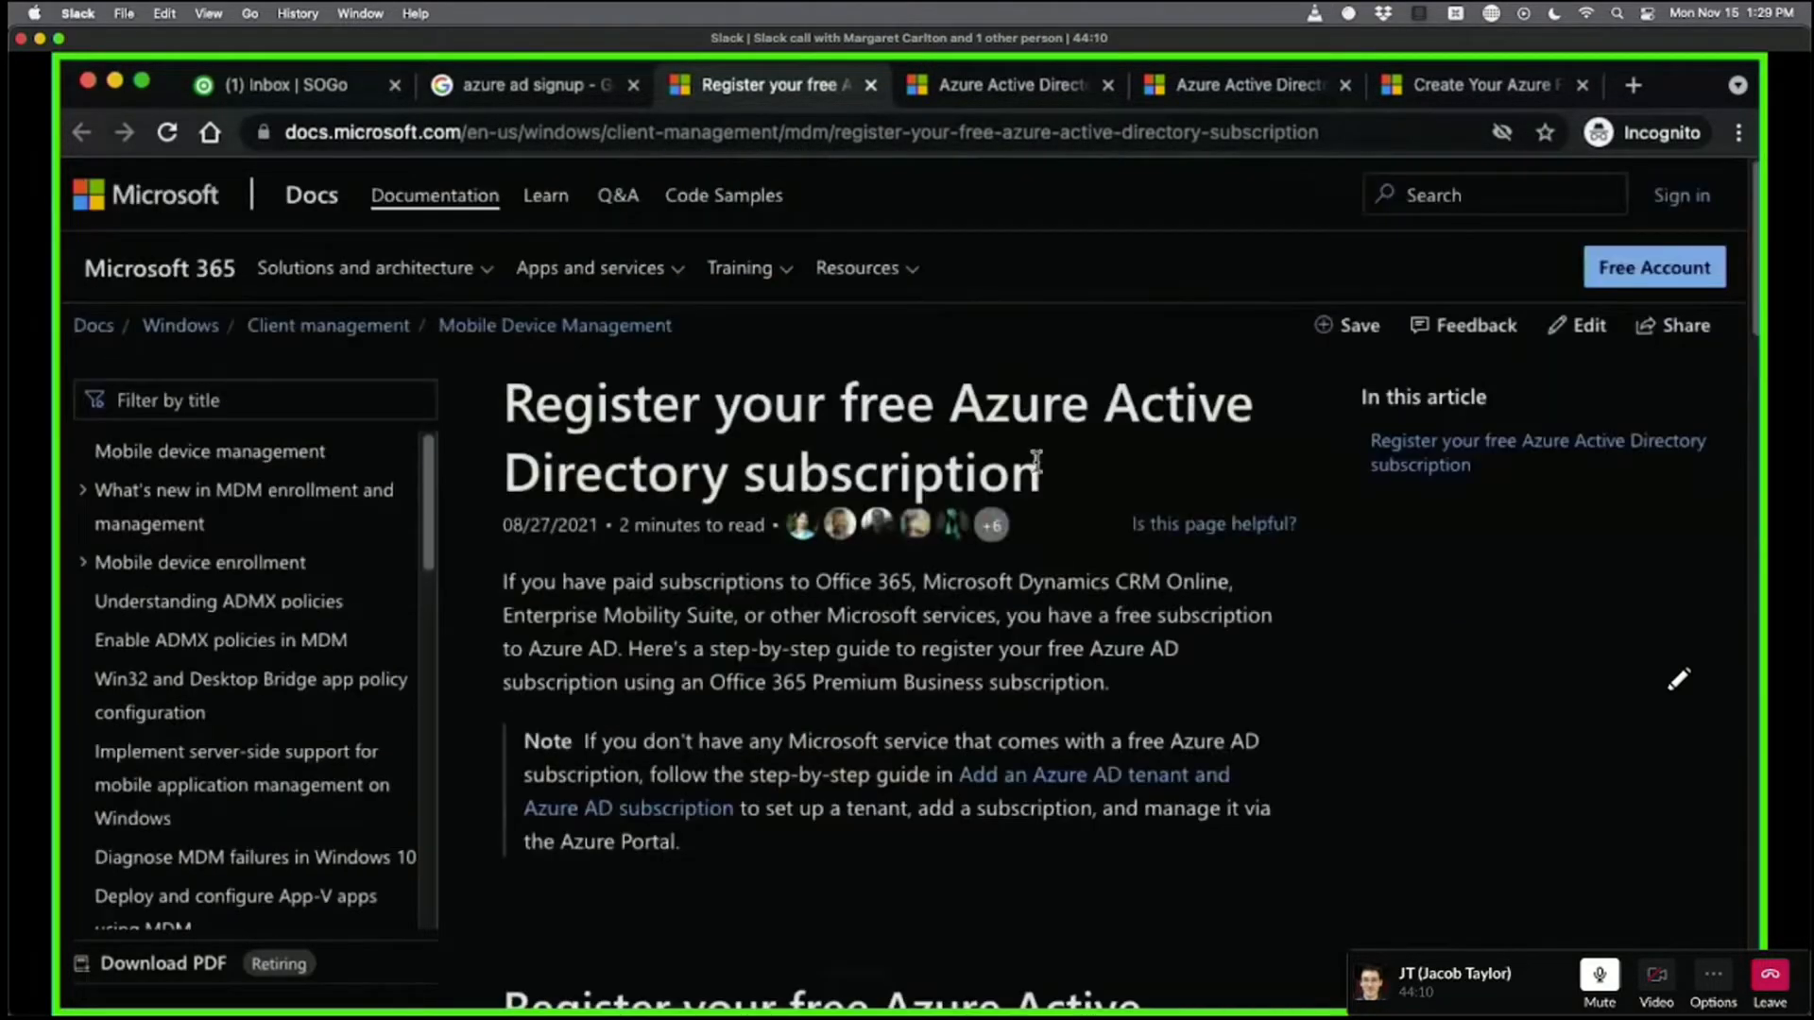
{"action": "key", "text": "ctrl+Tab"}
{"action": "left_click", "coordinate": [880, 488]}
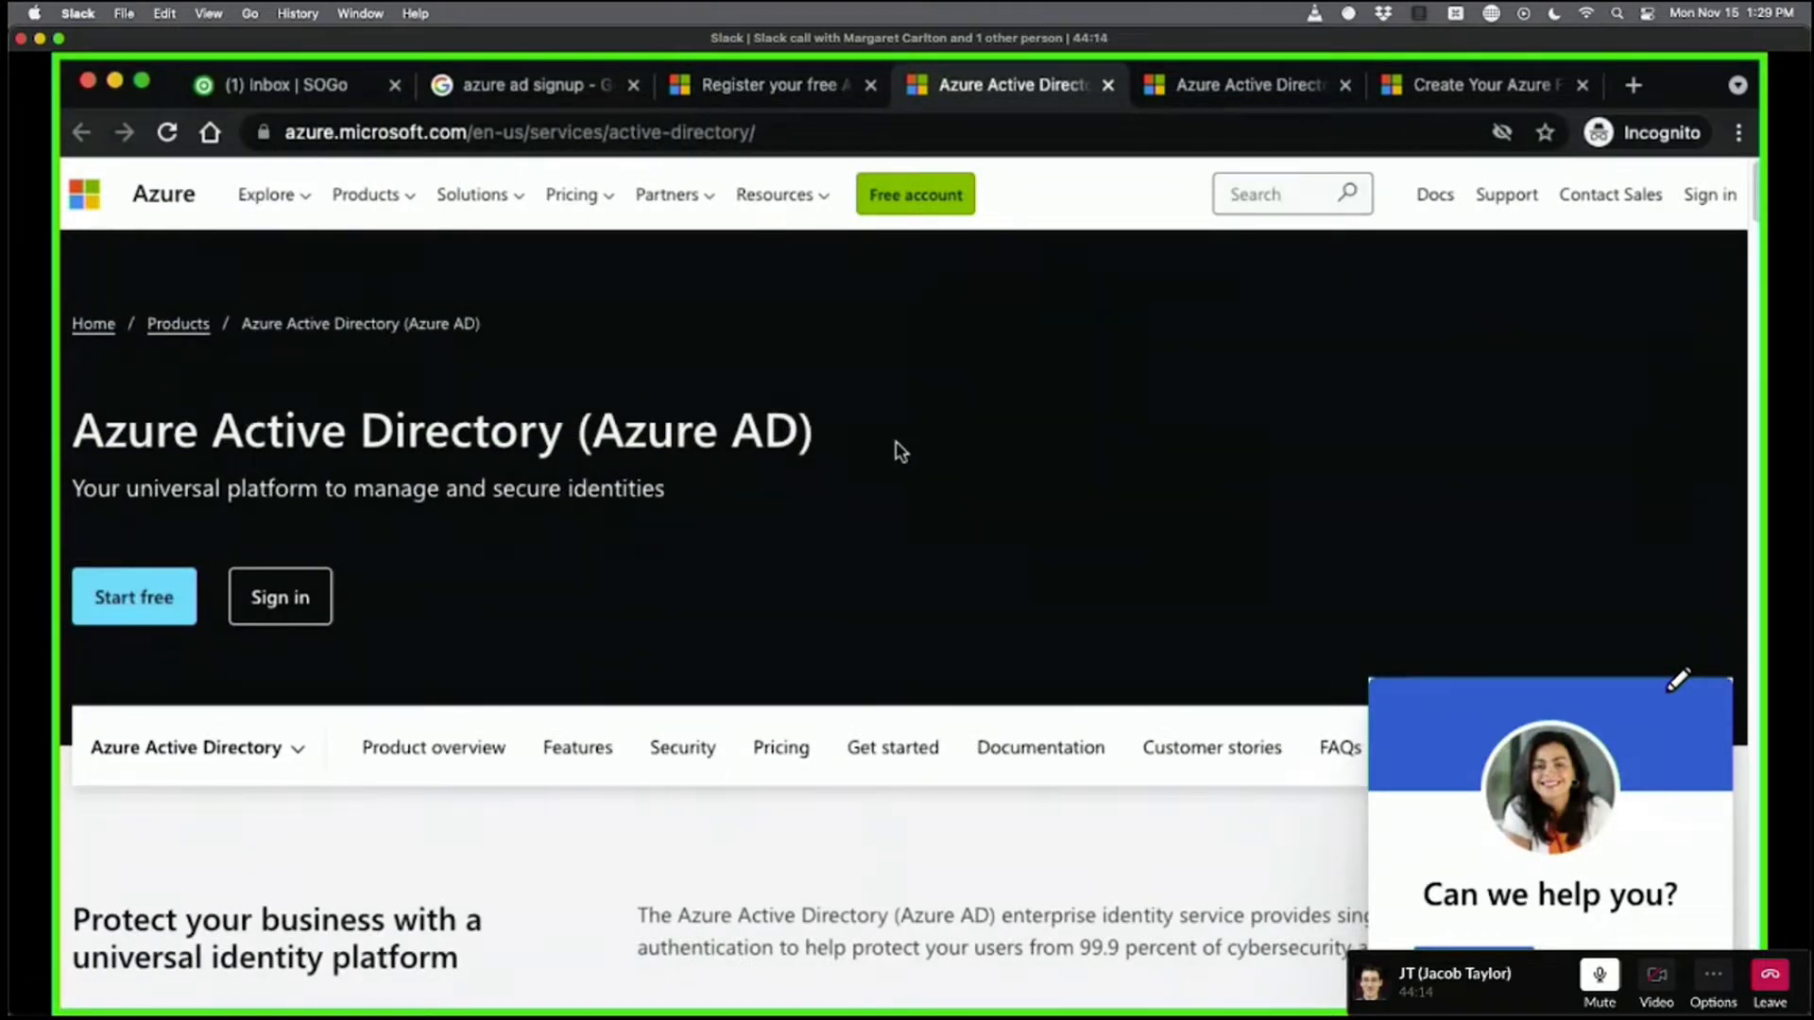
Highlight the Azure Active Directory (Azure AD) heading on the product page.
{"action": "left_click_drag", "start_coordinate": [902, 452], "coordinate": [57, 406]}
{"action": "left_click_drag", "start_coordinate": [1079, 447], "coordinate": [235, 388]}
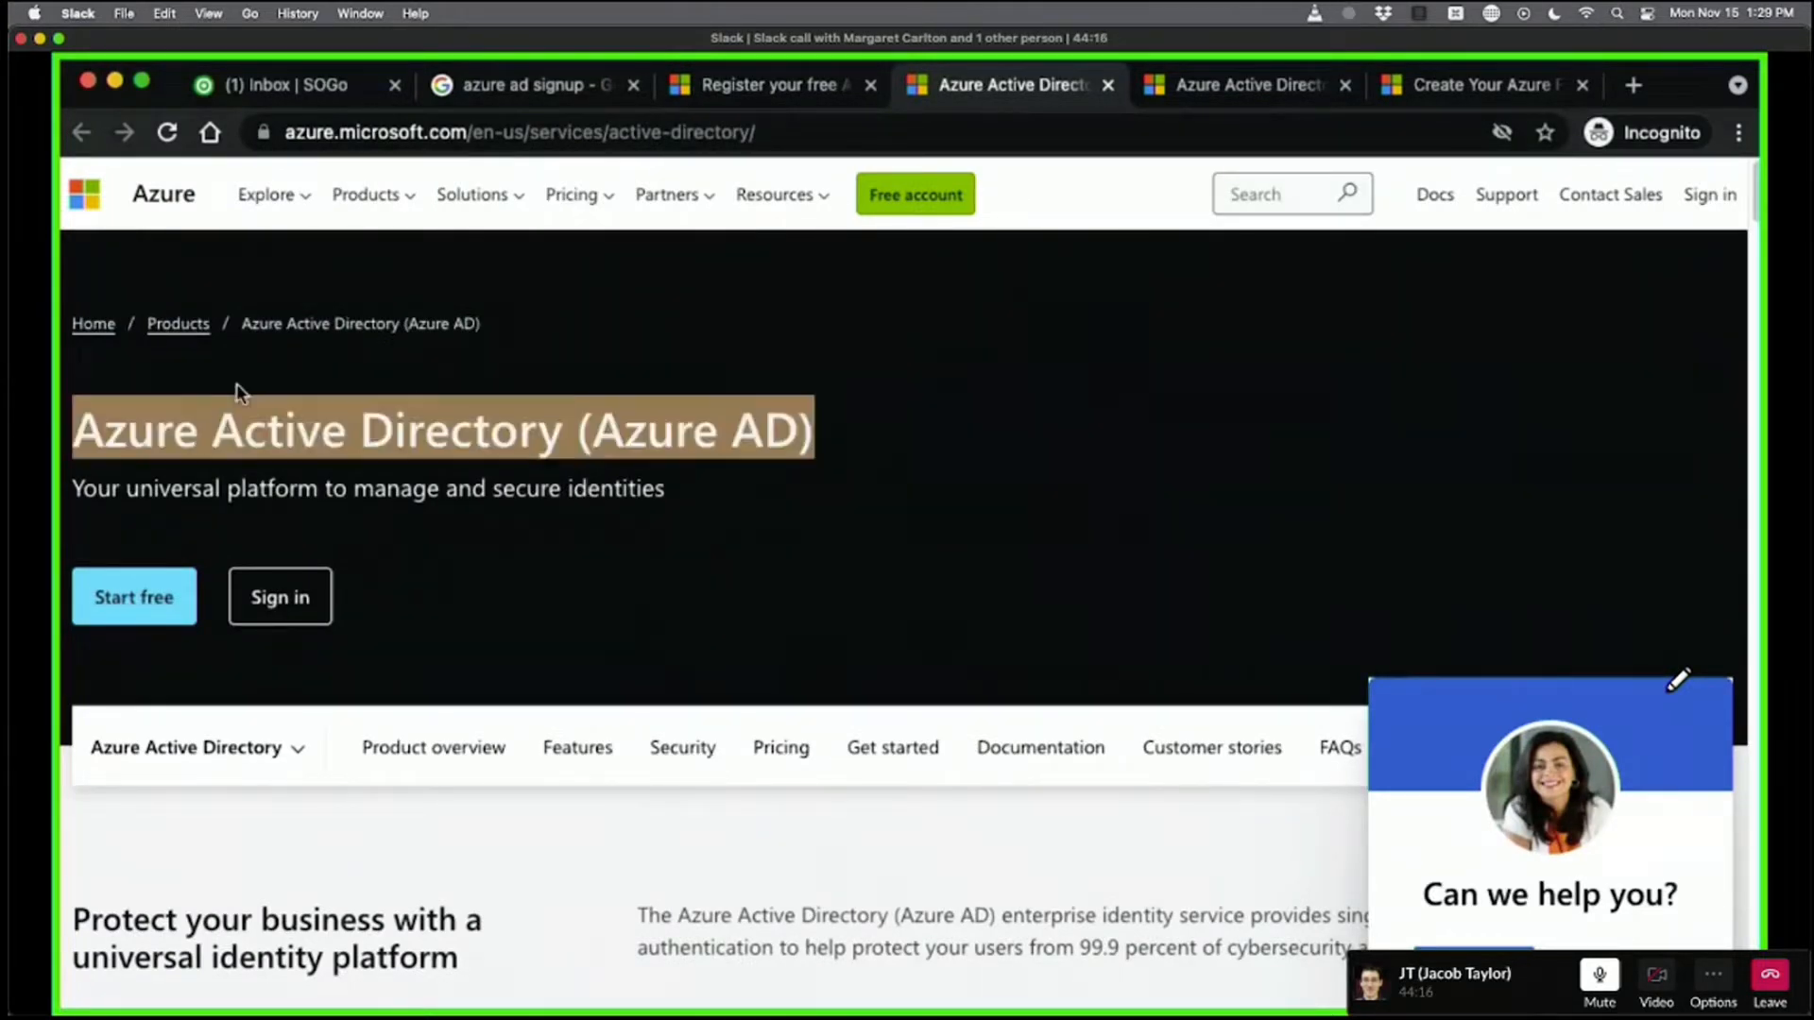
{"action": "left_click", "coordinate": [496, 445]}
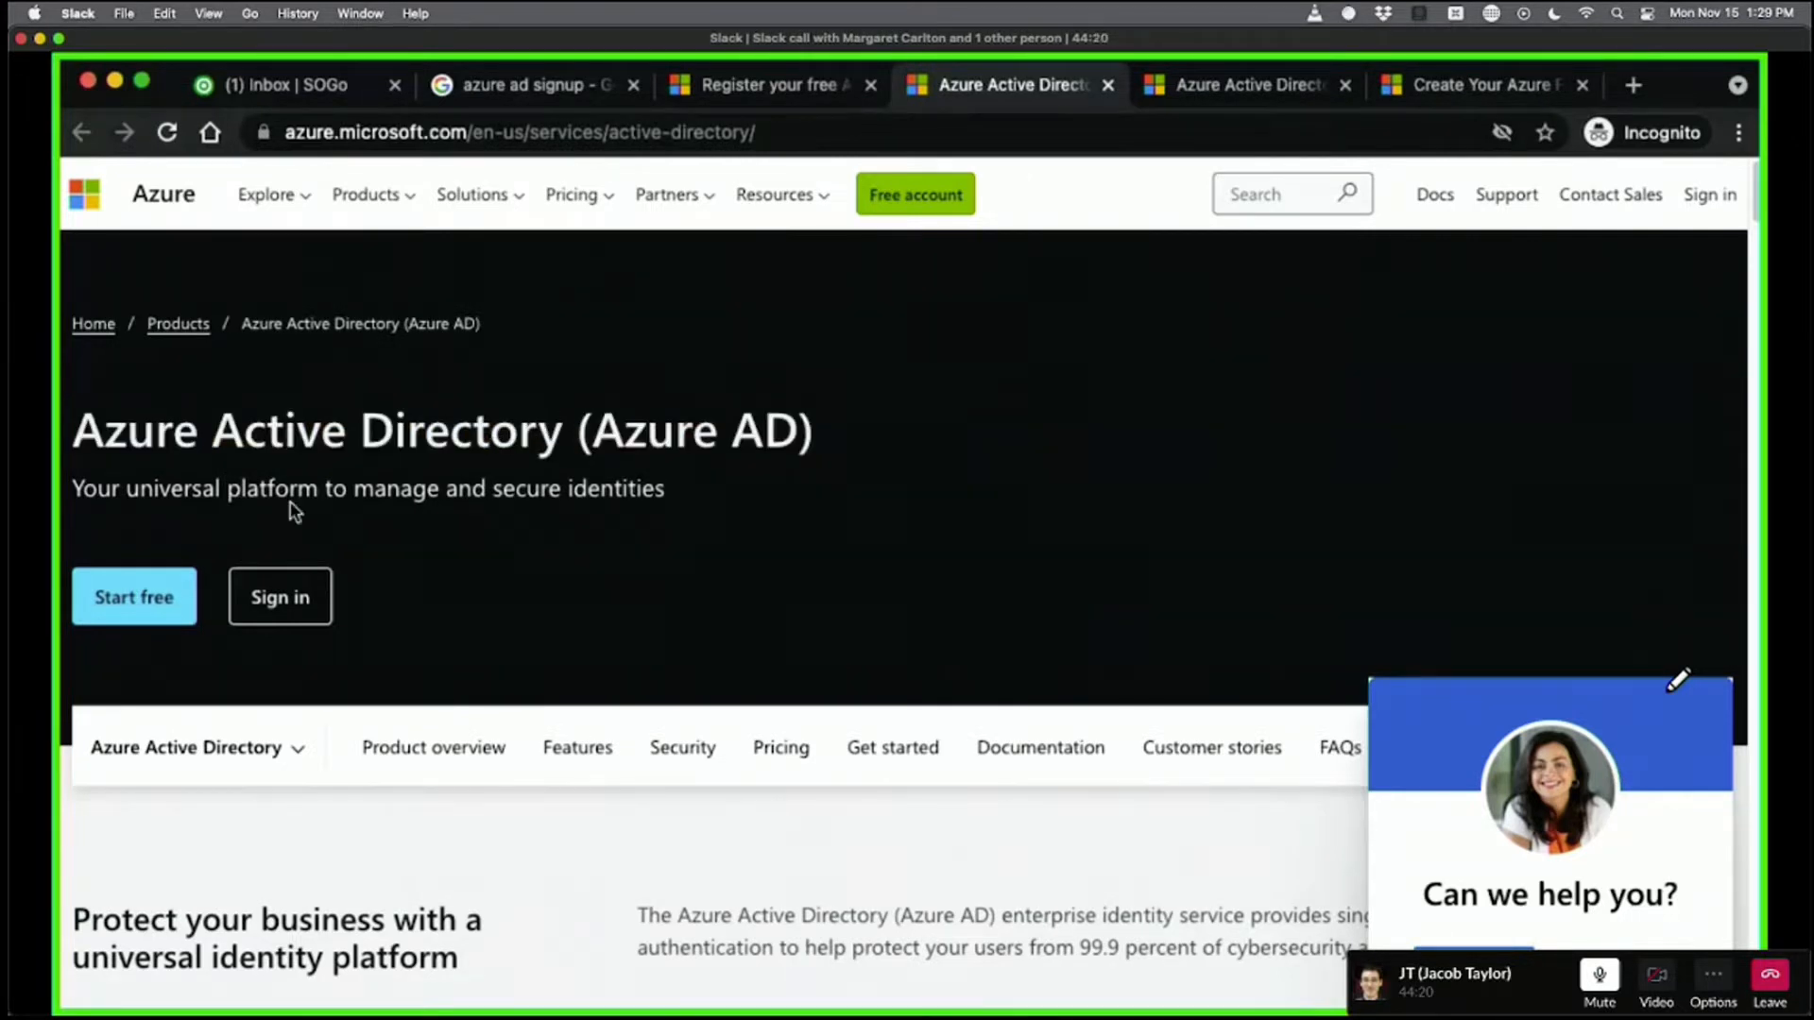
Pass the Azure AD Premium trial page and highlight the Azure free account heading.
{"action": "left_click", "coordinate": [168, 597]}
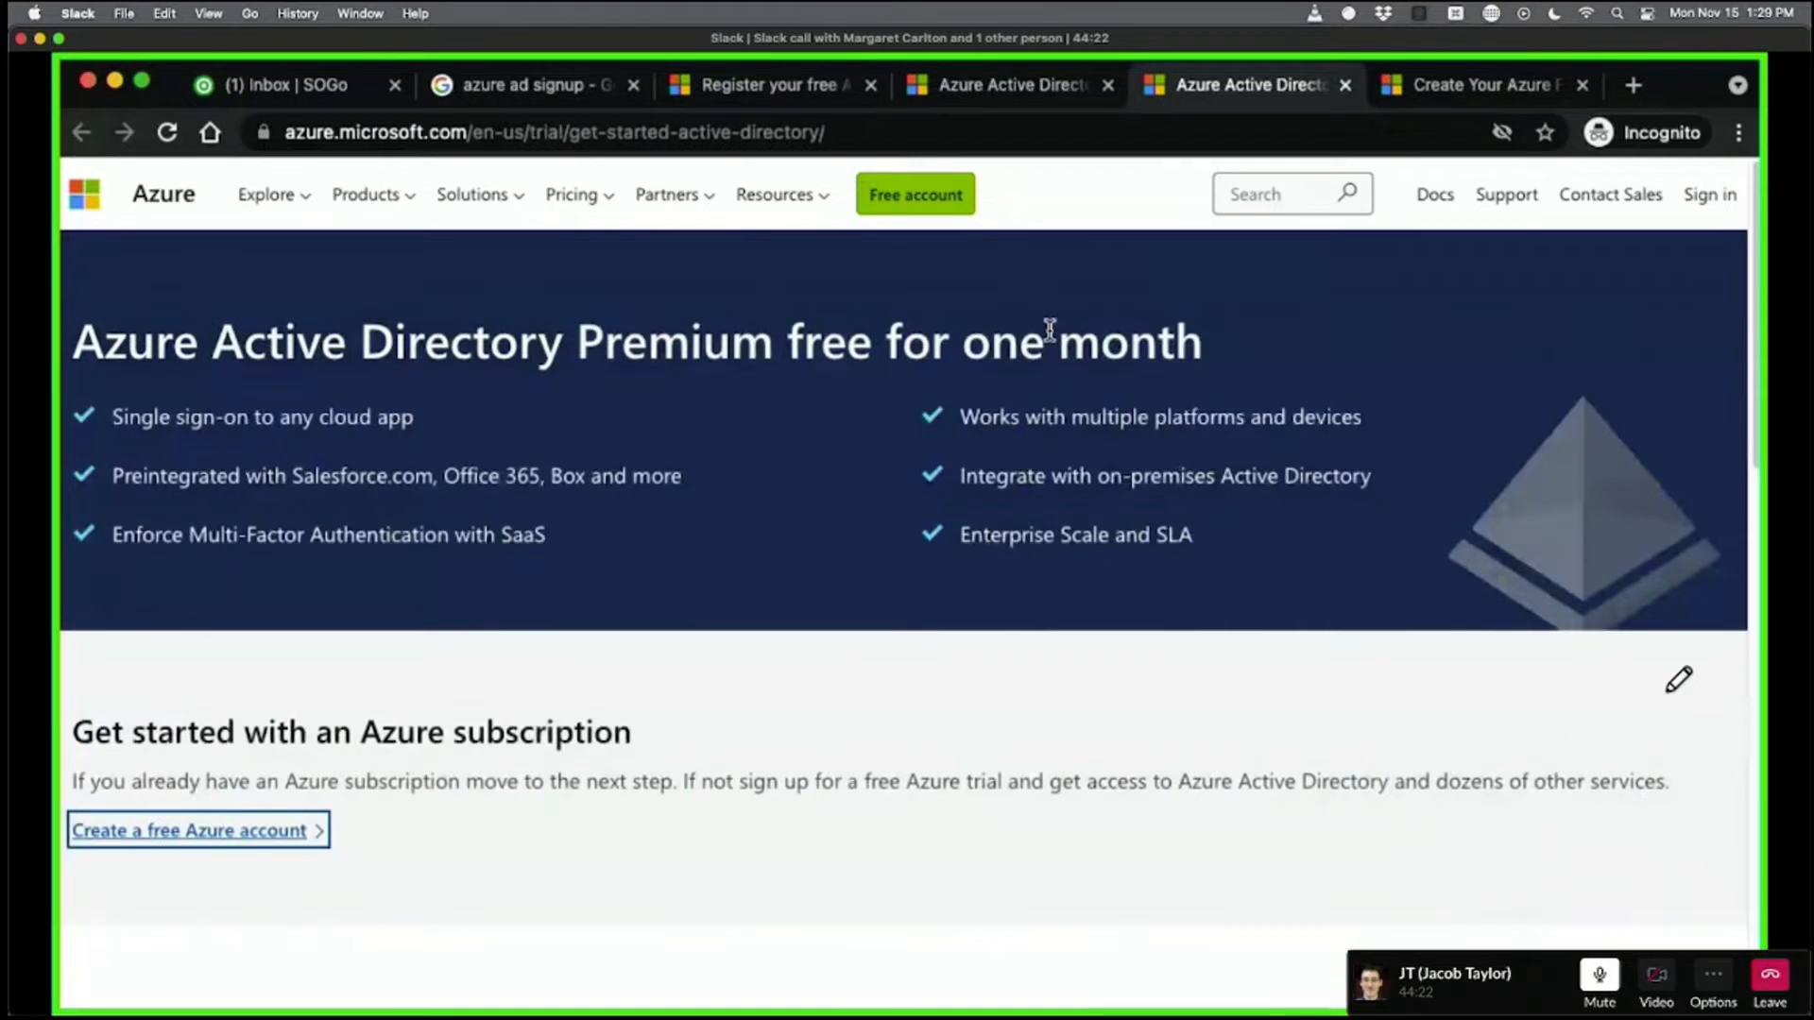
{"action": "left_click", "coordinate": [651, 674]}
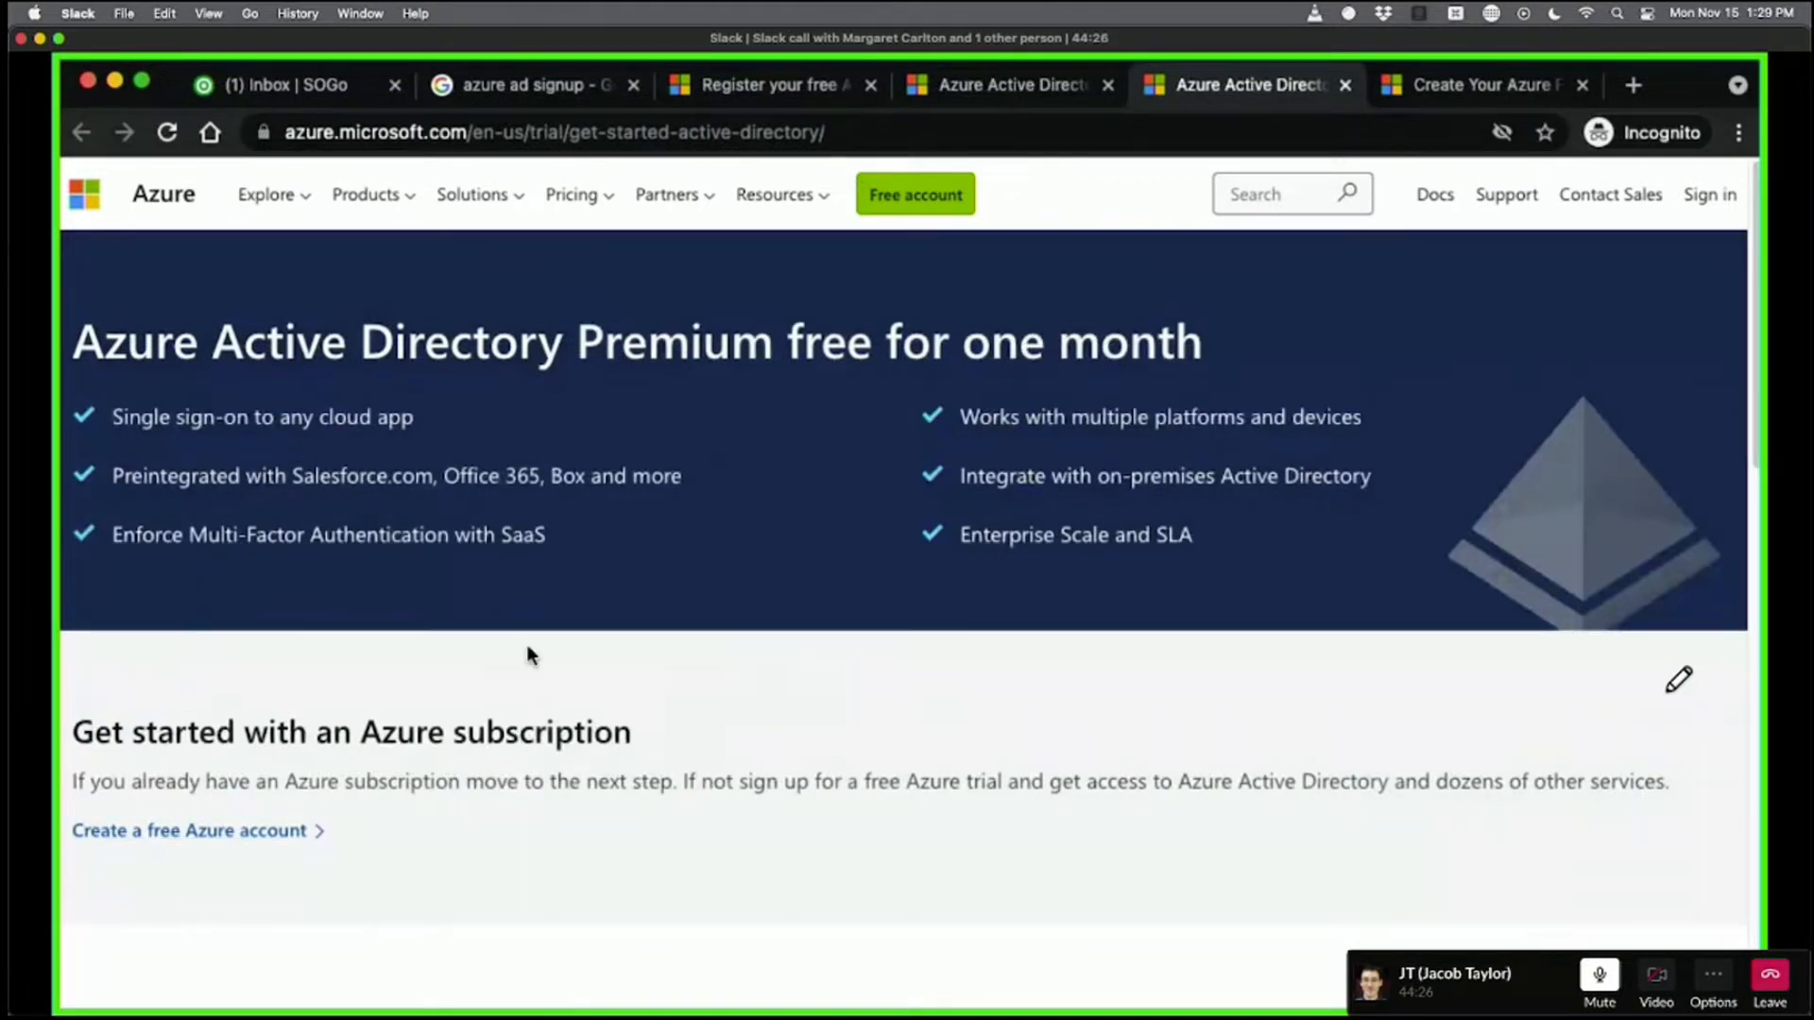
{"action": "key", "text": "ctrl+Tab"}
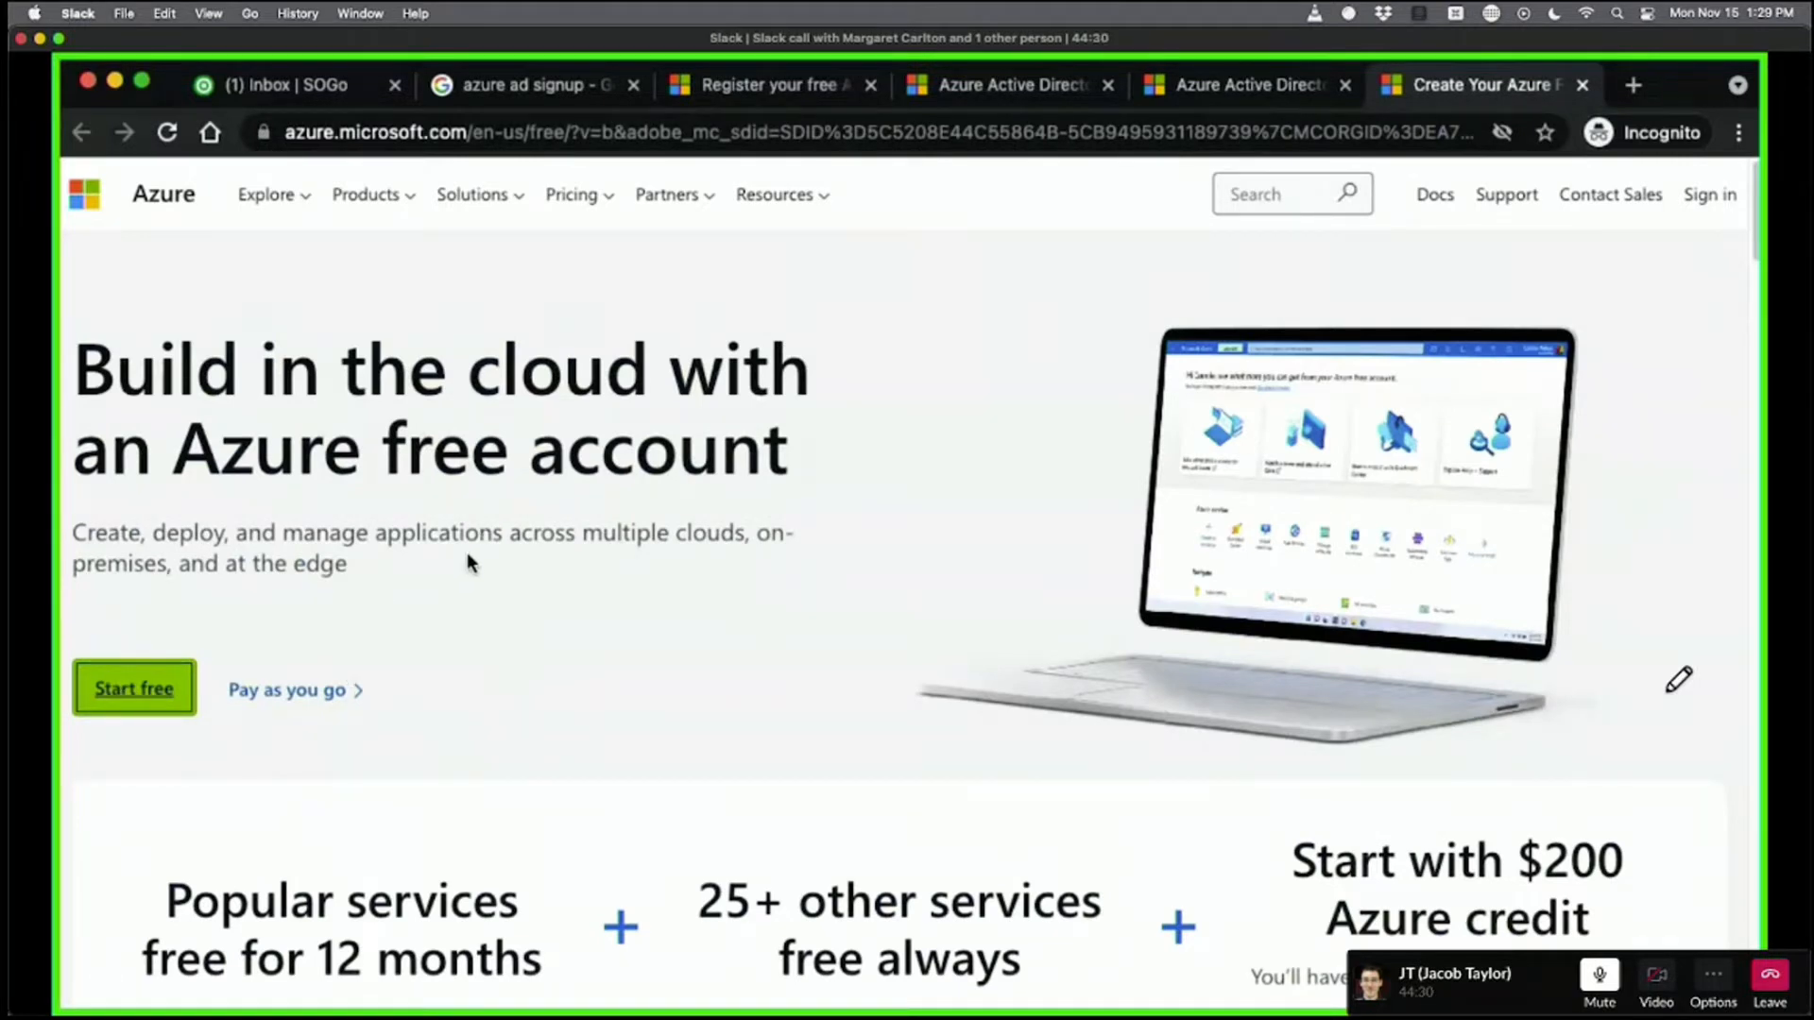
{"action": "left_click_drag", "start_coordinate": [892, 366], "coordinate": [54, 345]}
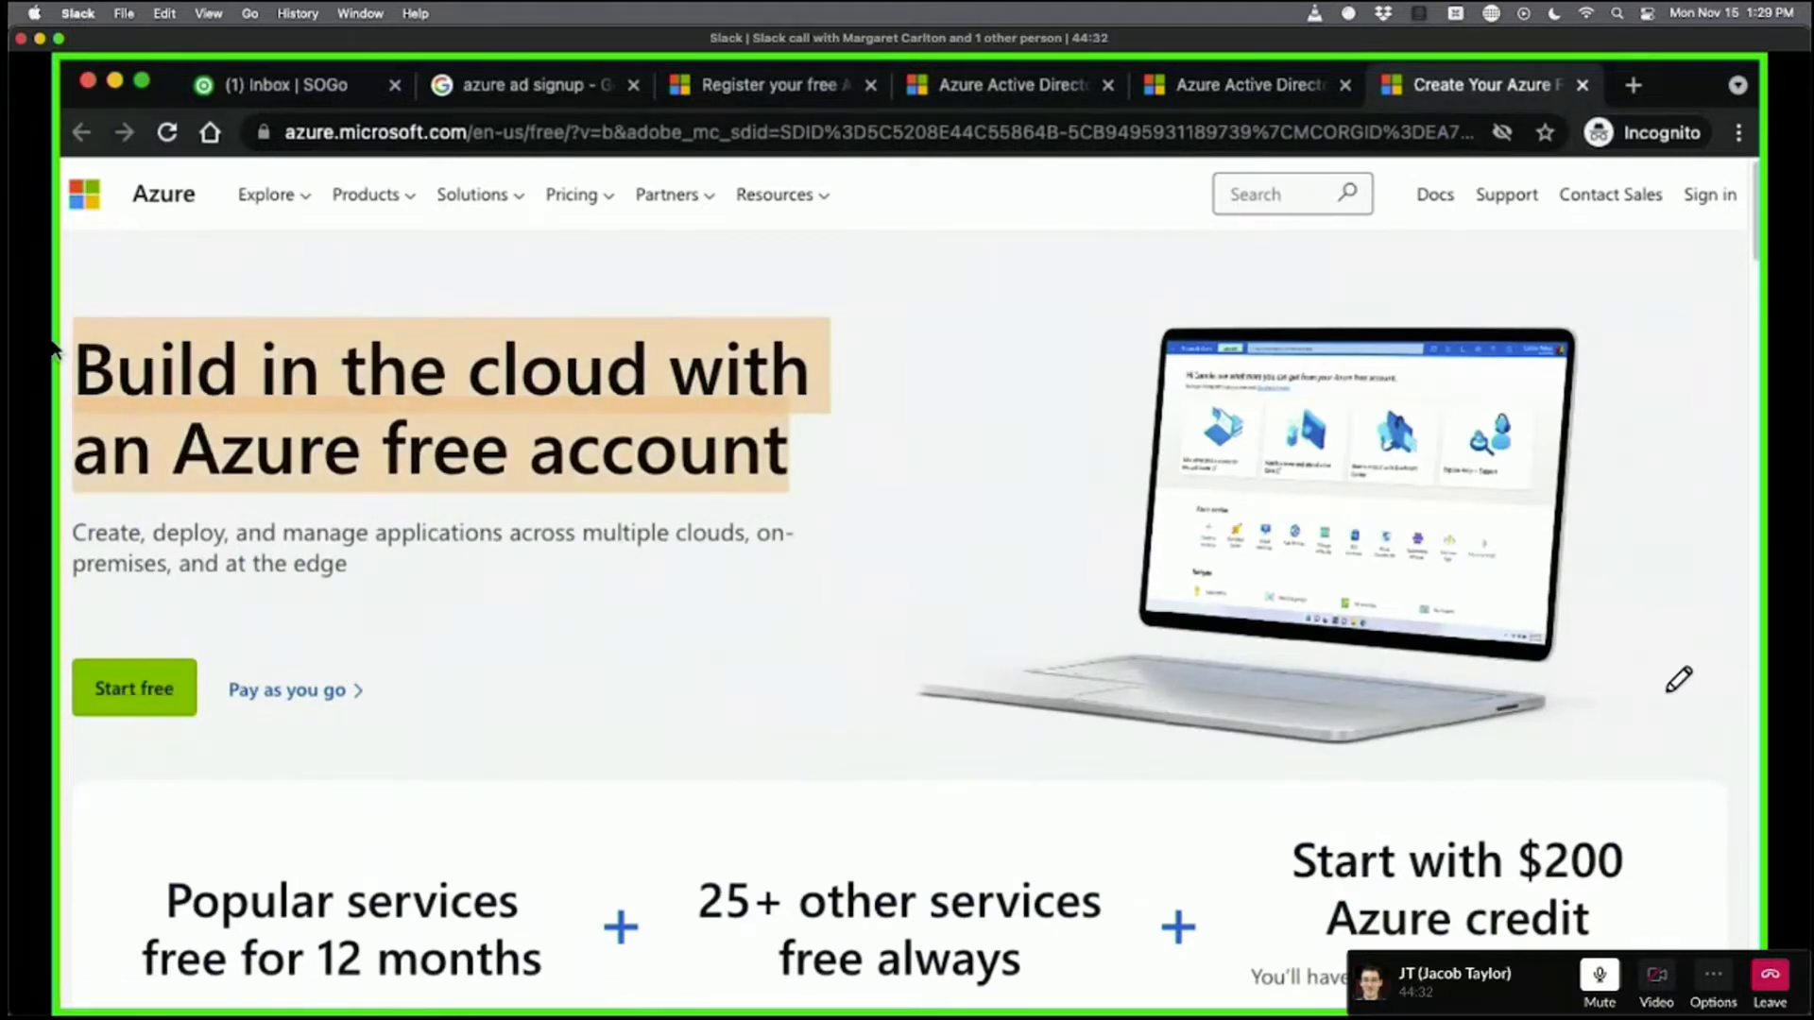
{"action": "left_click", "coordinate": [406, 342]}
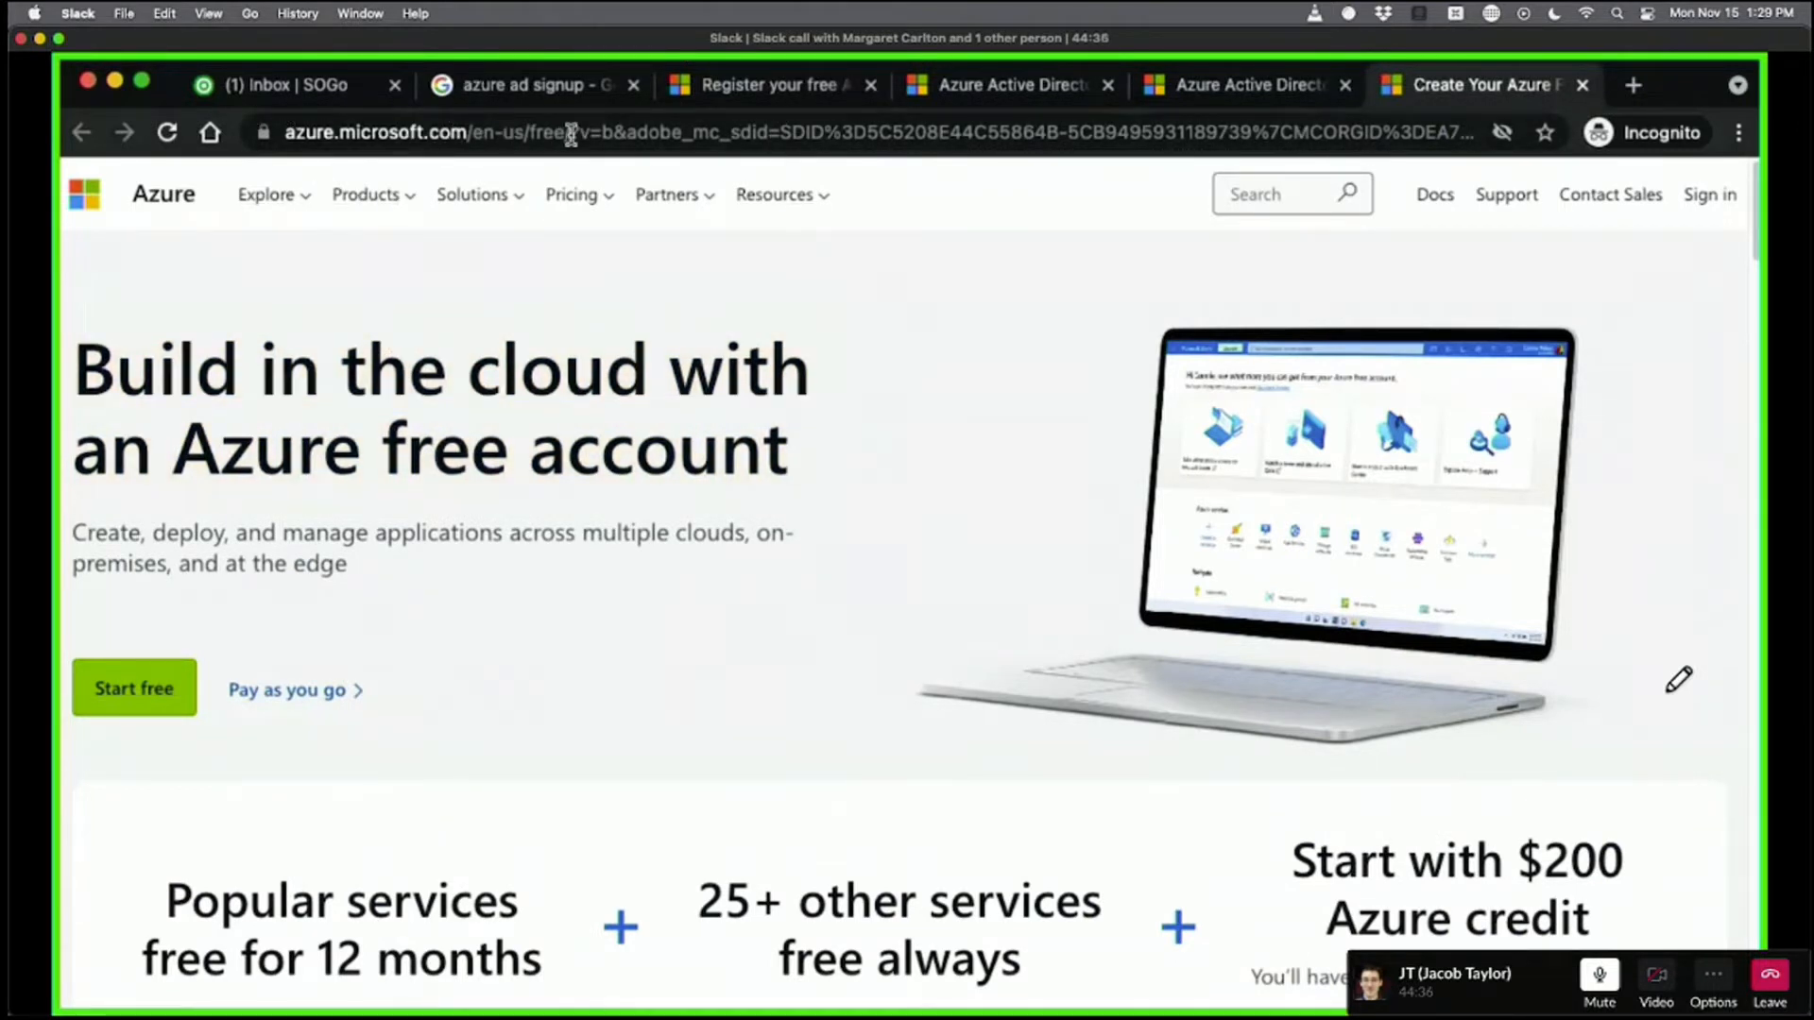
Start the free Azure signup and create a new Microsoft account with the webmail address.
{"action": "left_click", "coordinate": [134, 688]}
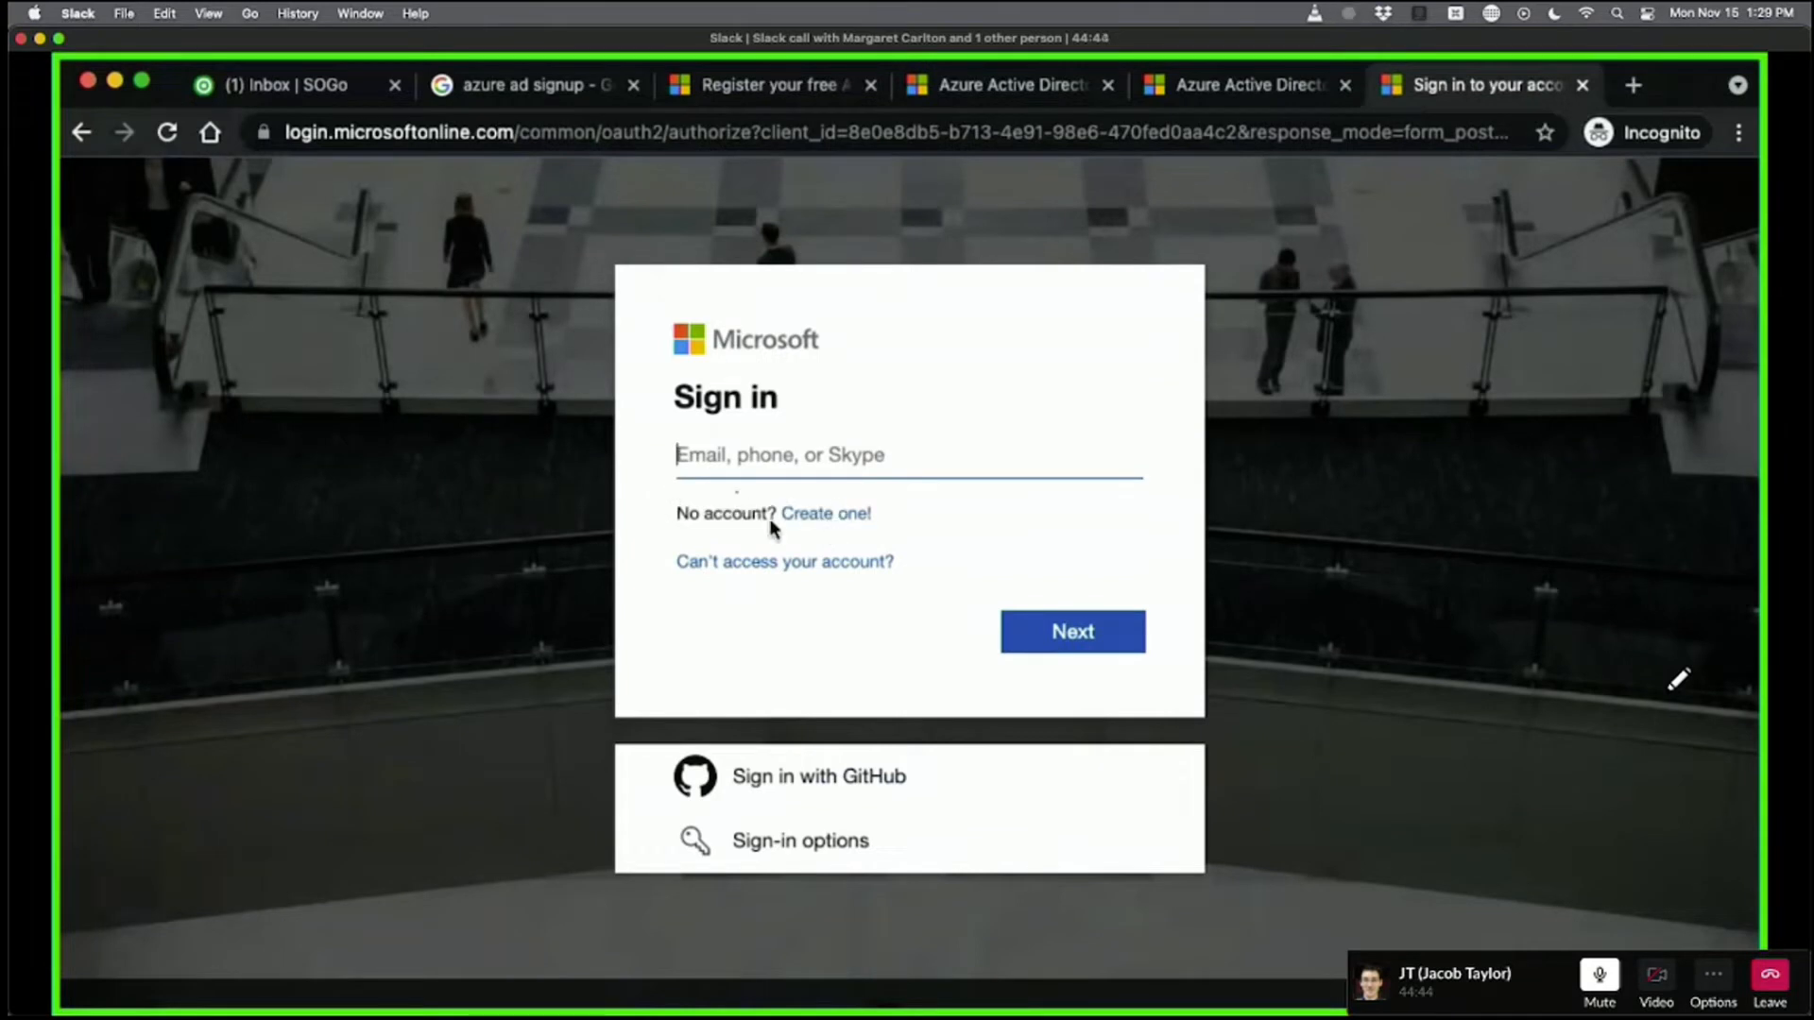
{"action": "left_click", "coordinate": [818, 514]}
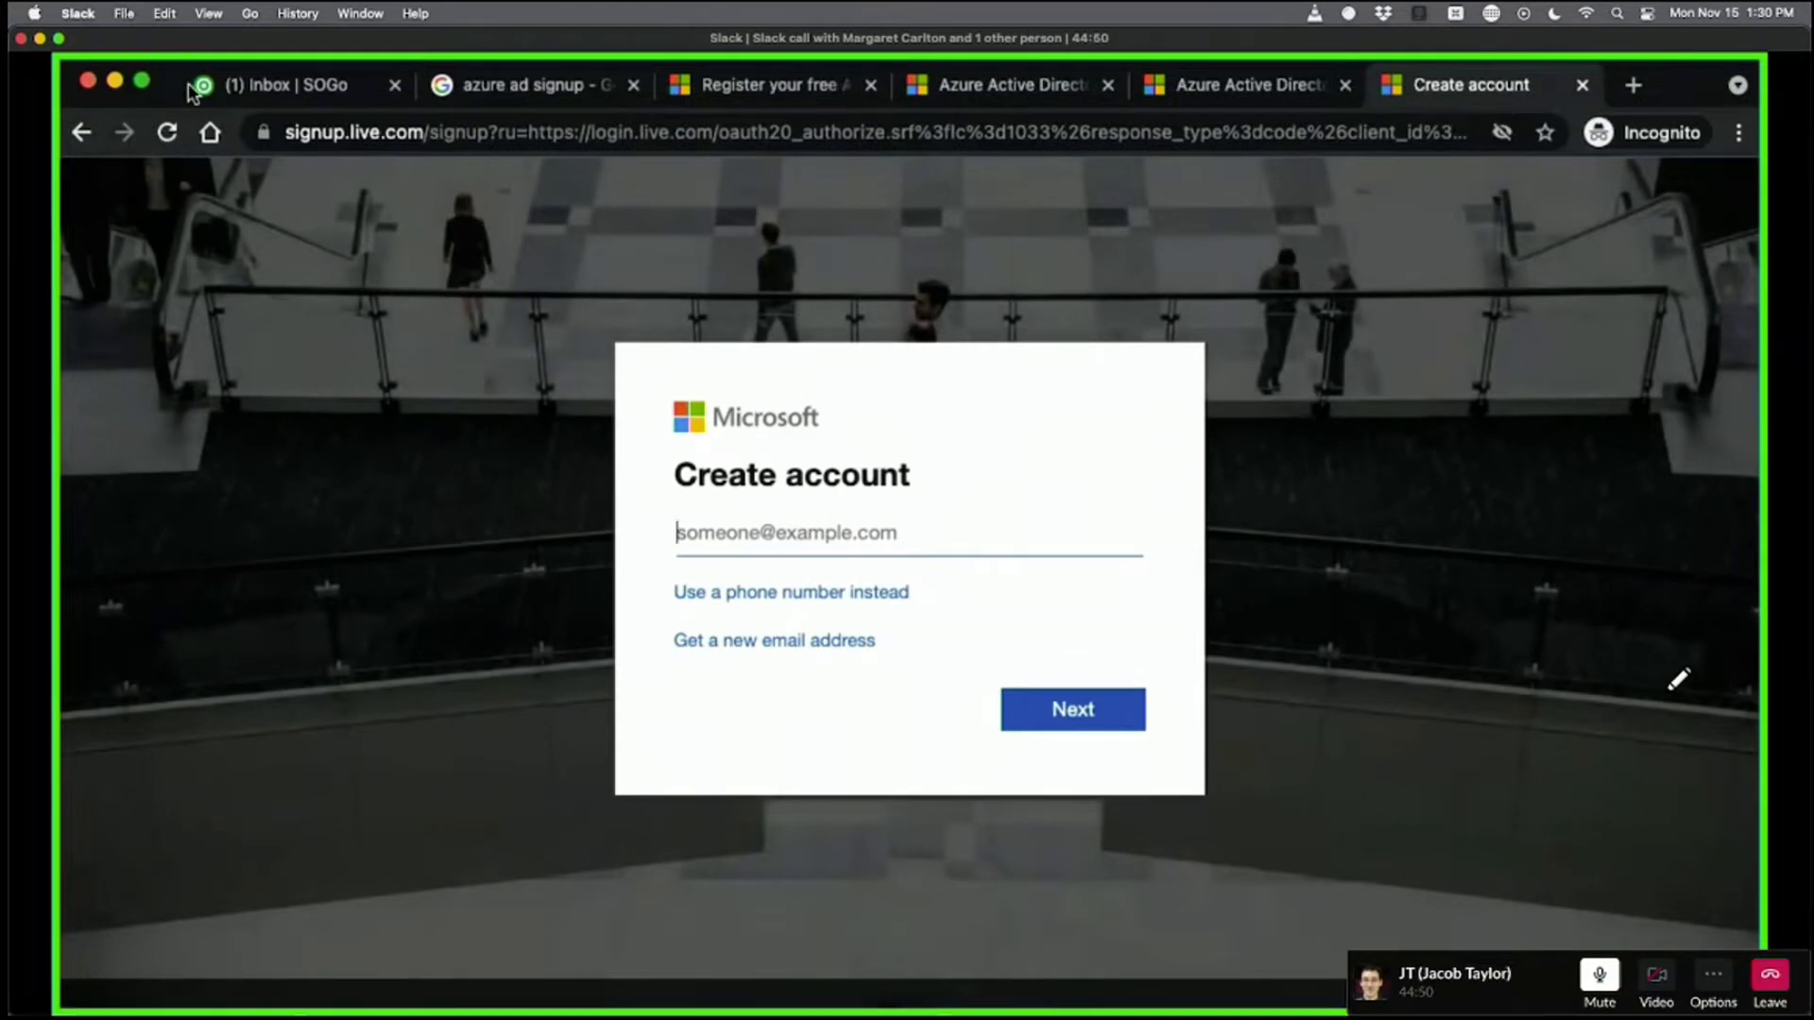
{"action": "left_click", "coordinate": [254, 85]}
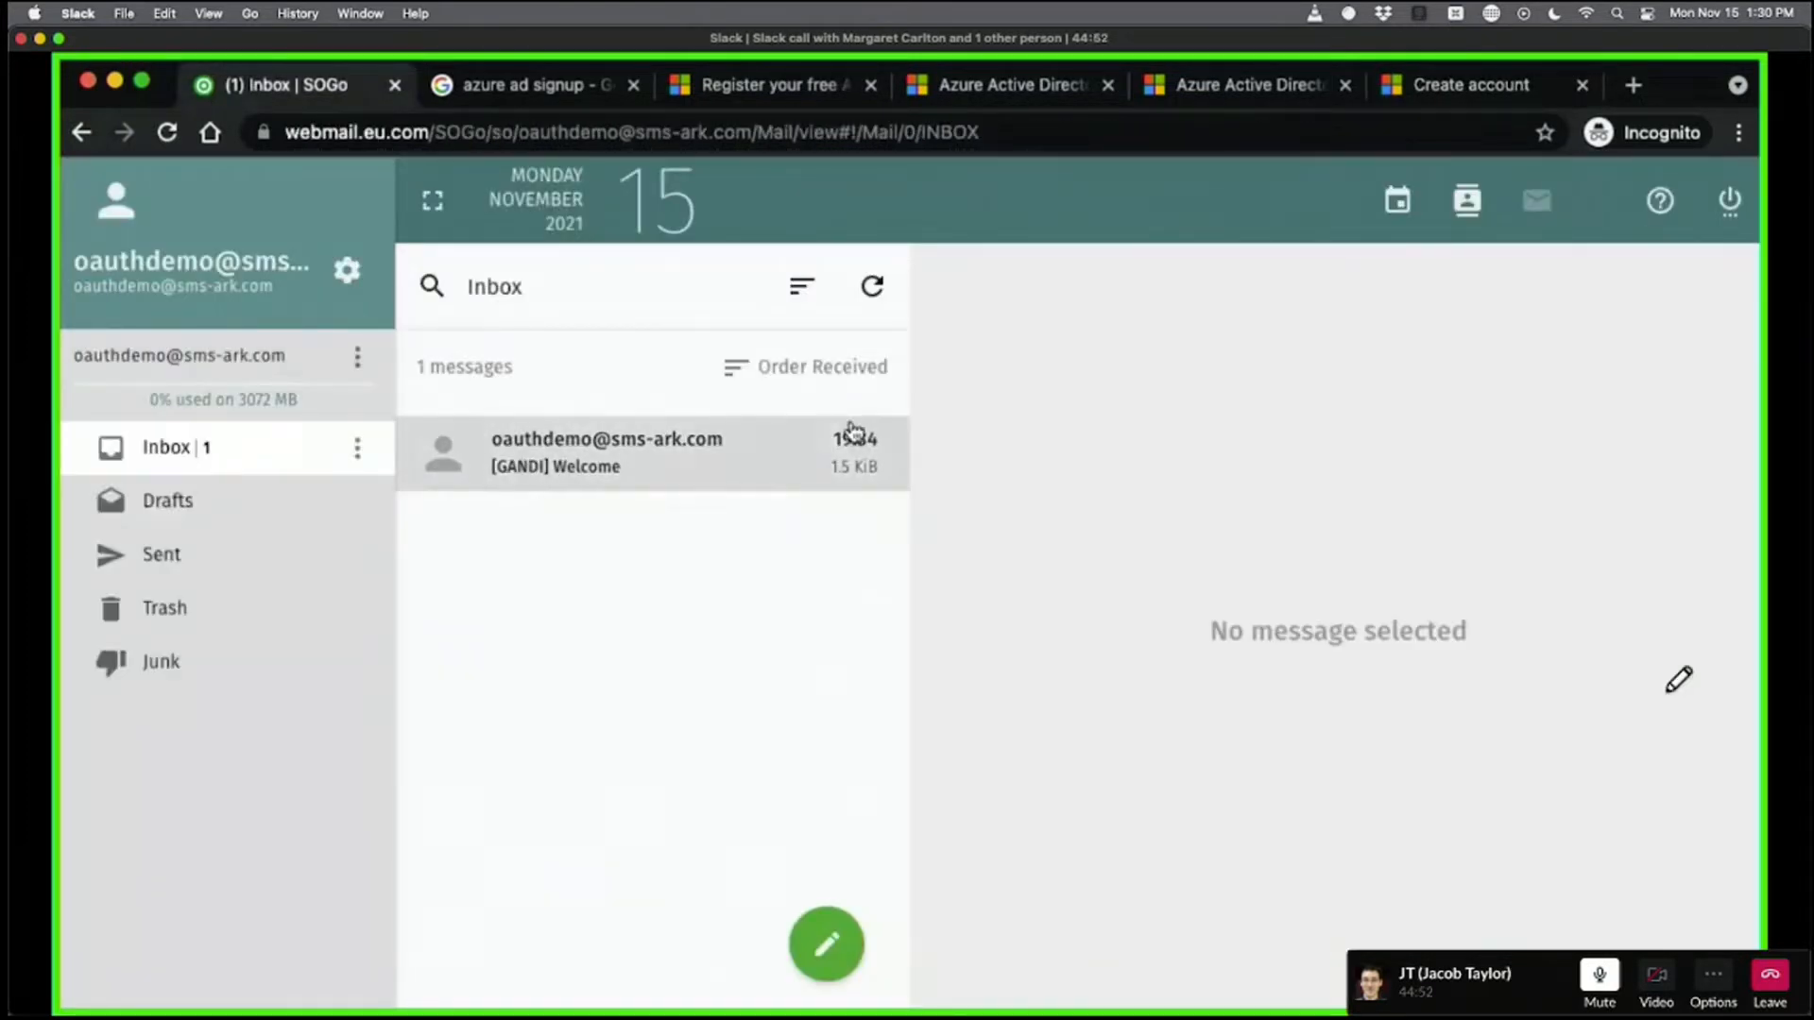
{"action": "left_click", "coordinate": [1435, 86]}
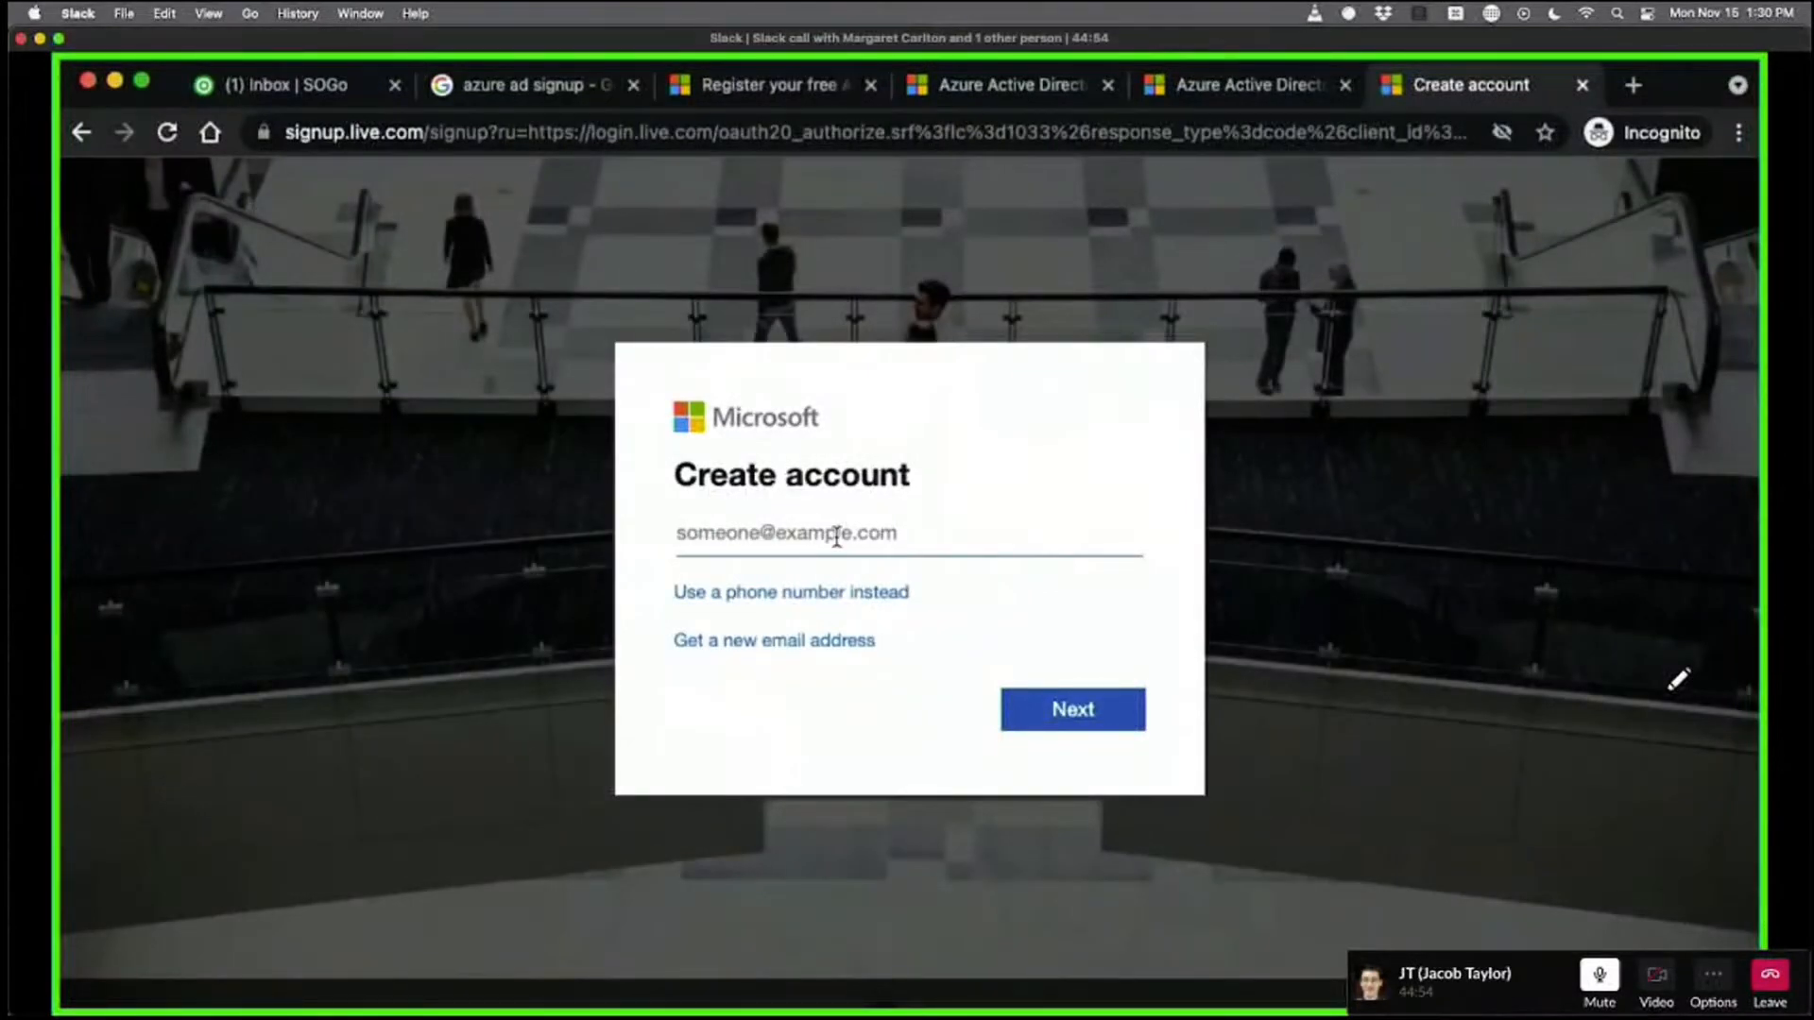
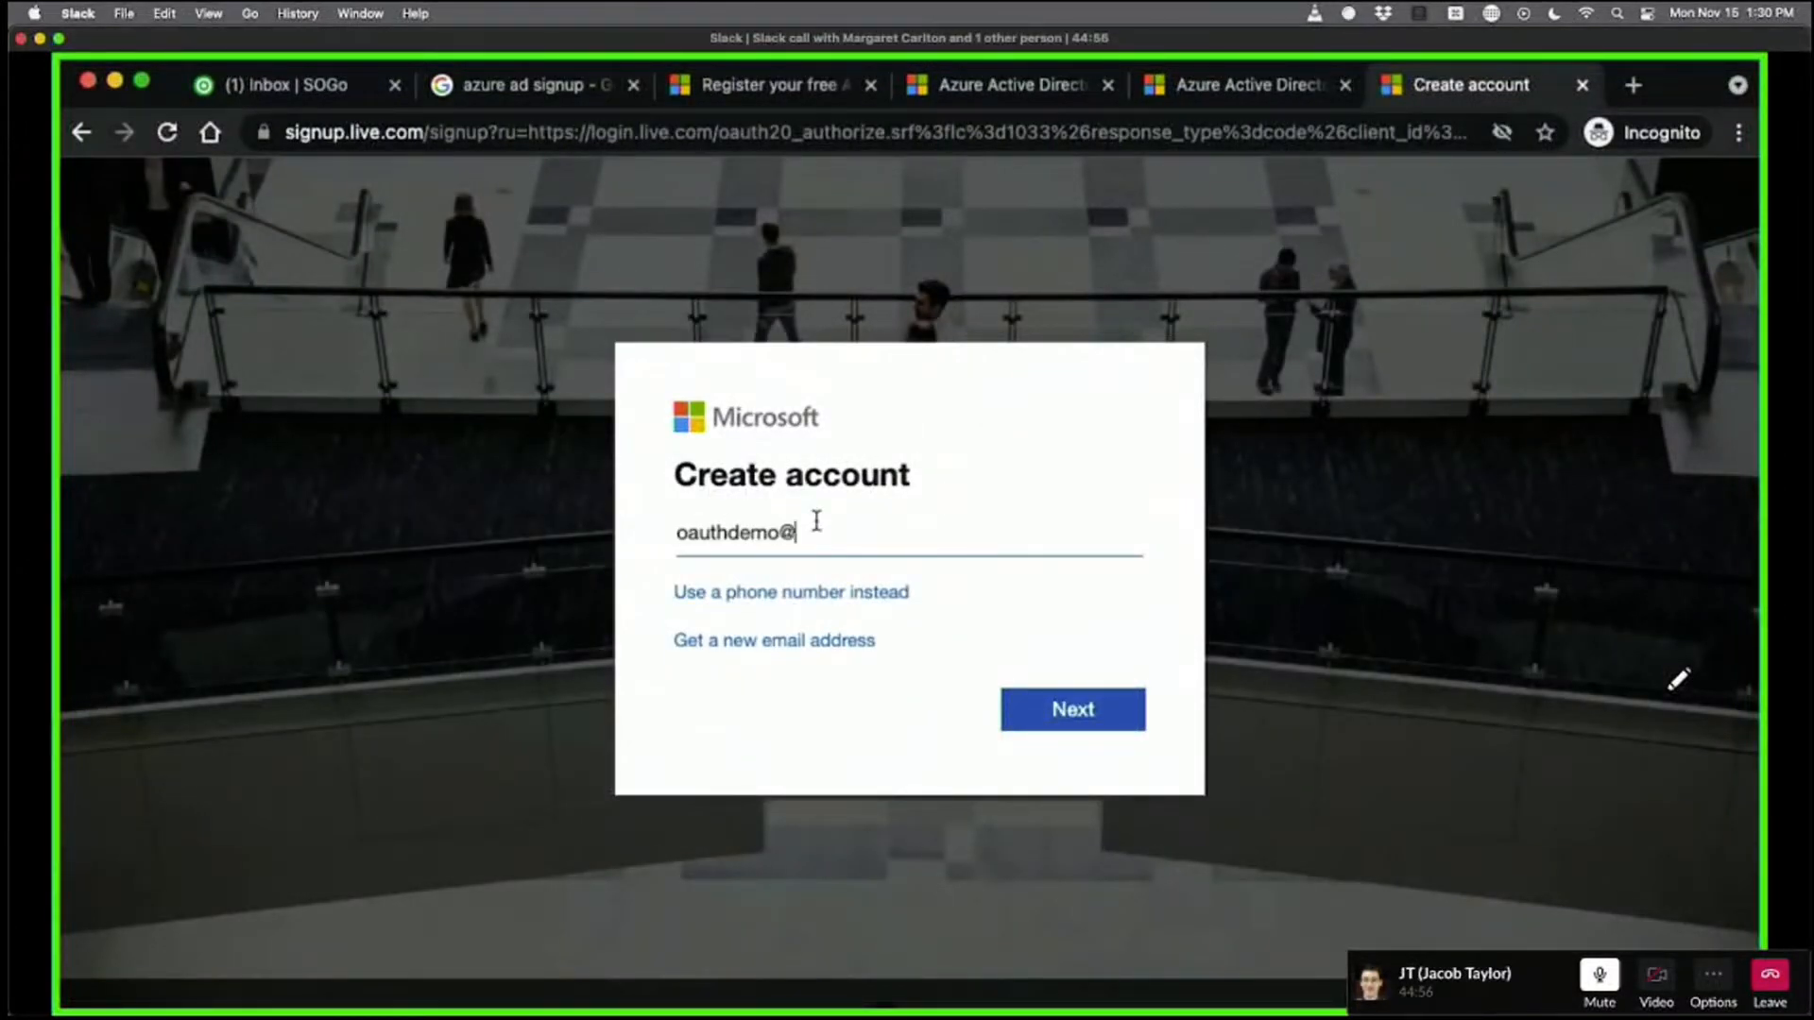
{"action": "key", "text": "Return"}
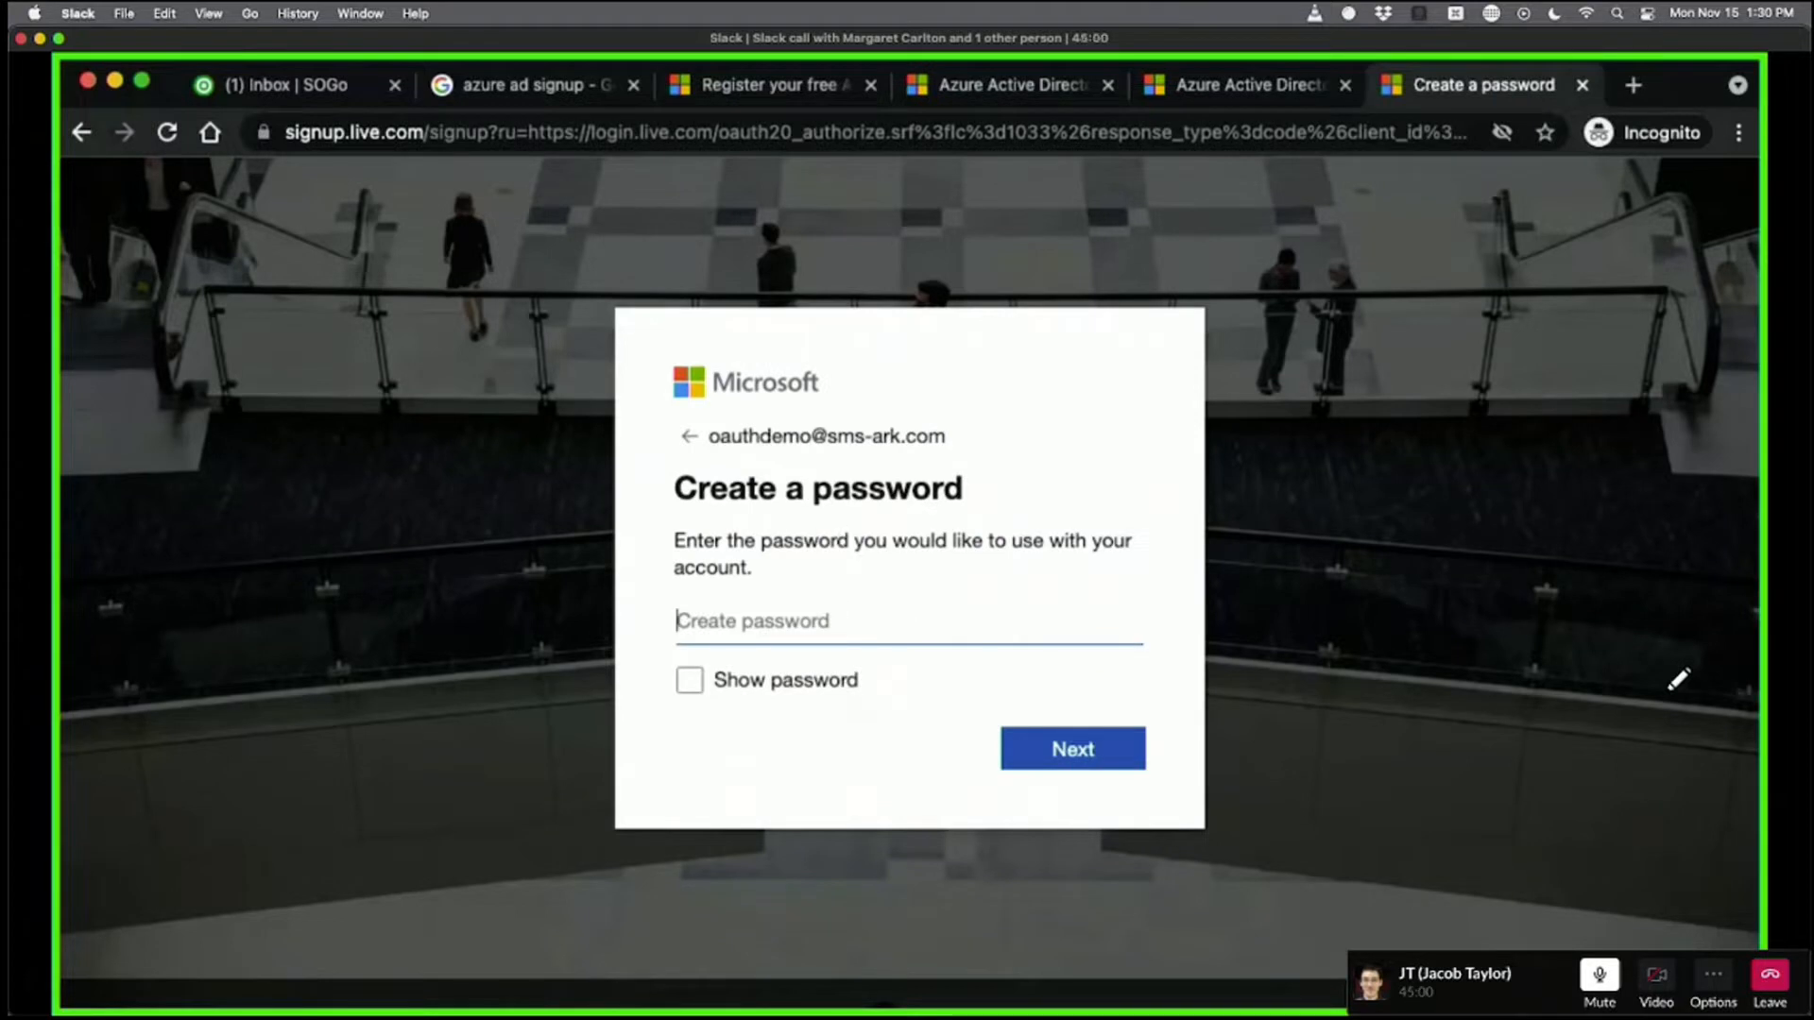
Paste the account password on the Create a password step and continue.
{"action": "key", "text": "super+Tab"}
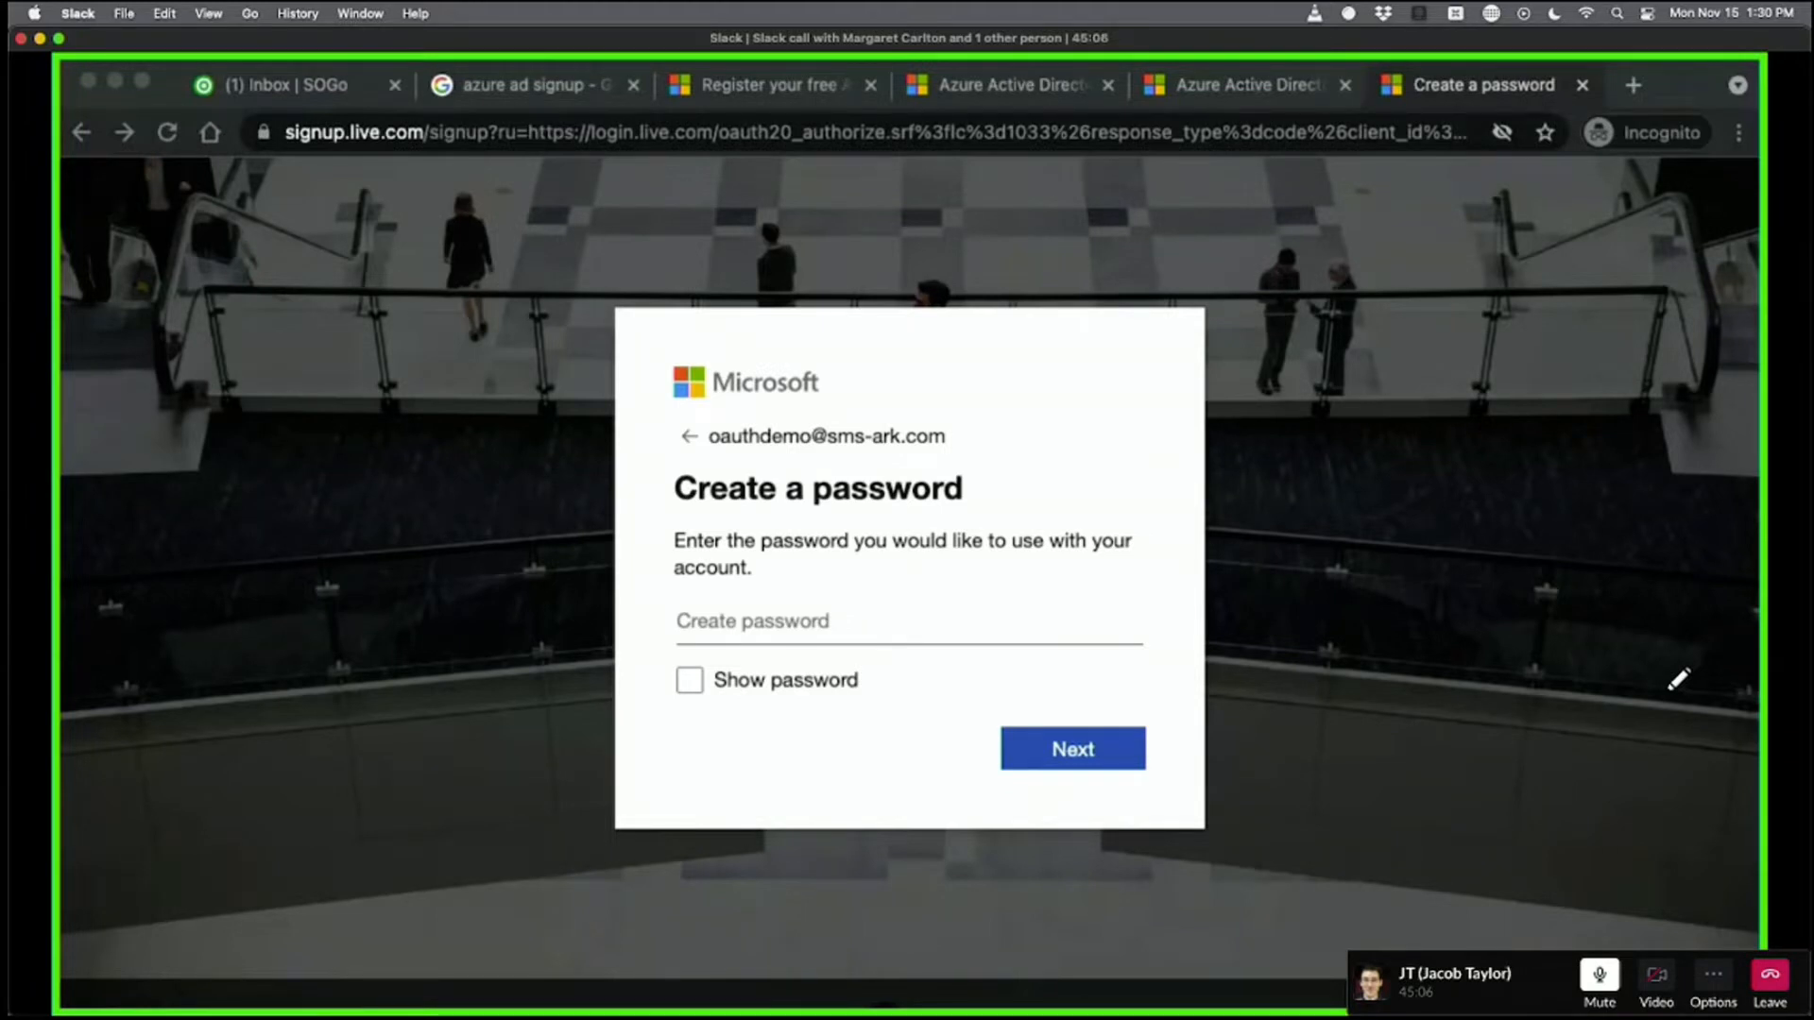
{"action": "left_click", "coordinate": [956, 632]}
{"action": "key", "text": "super+v"}
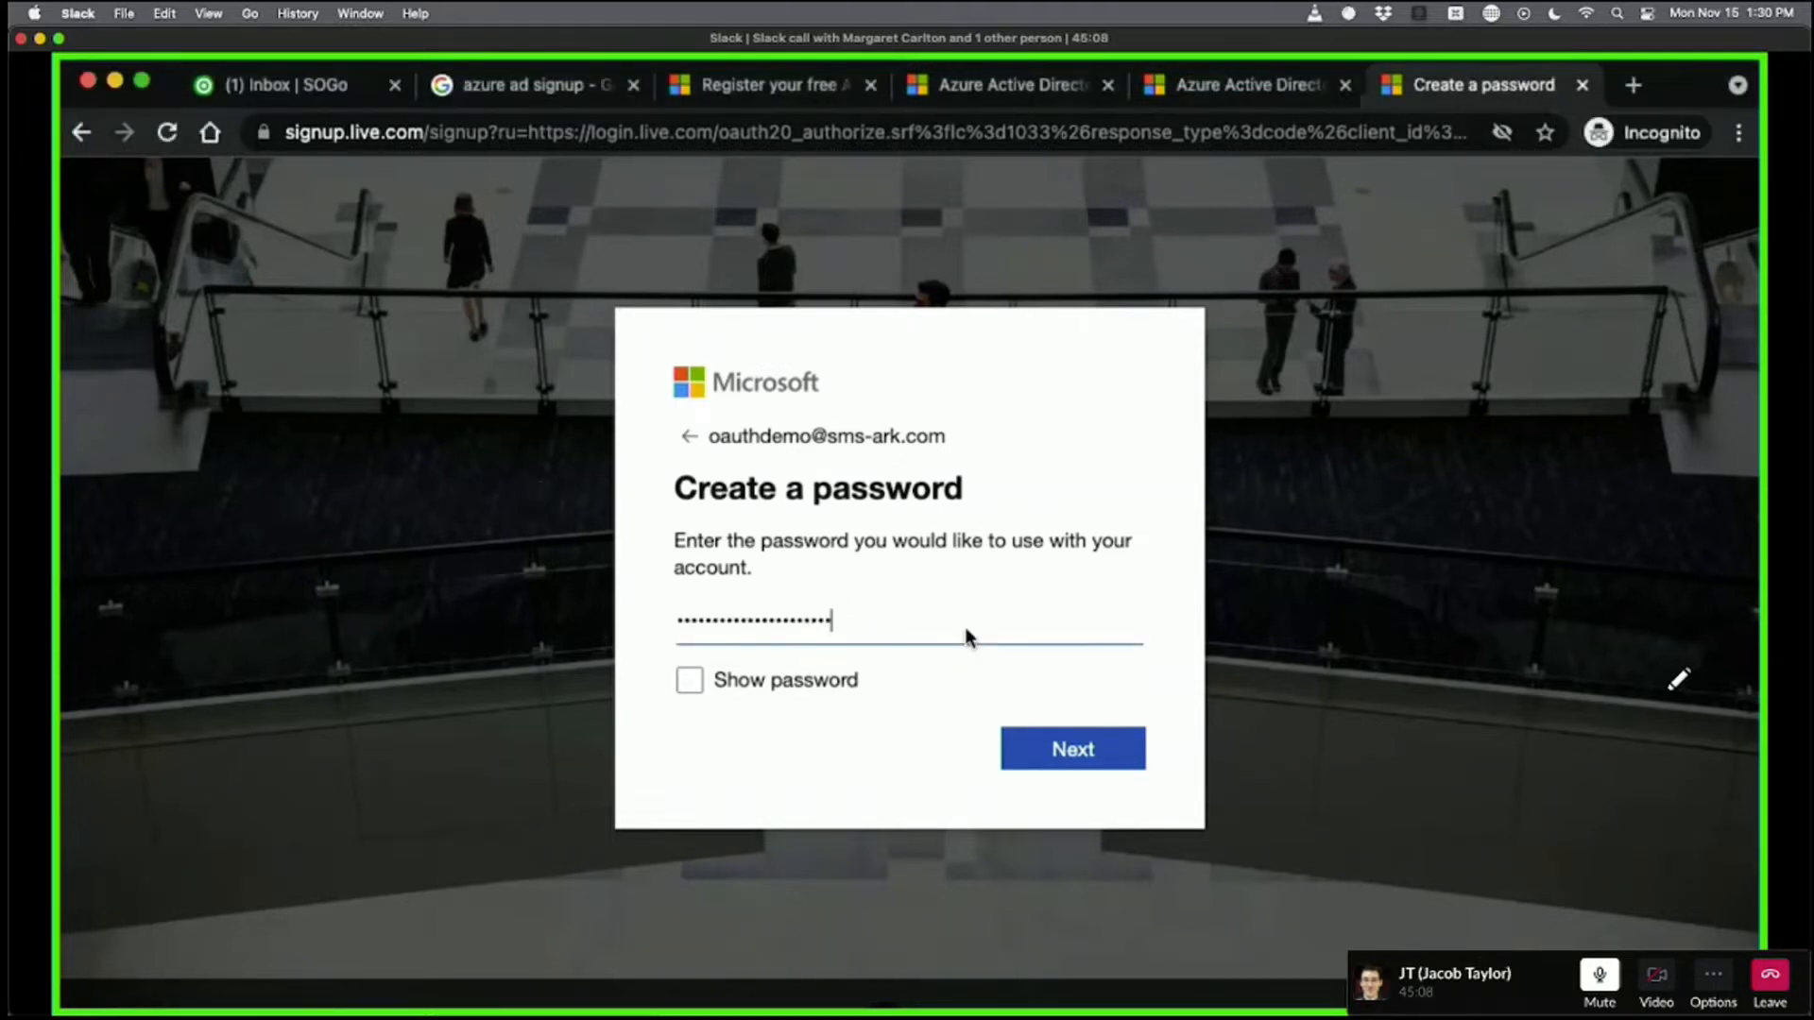
{"action": "key", "text": "Return"}
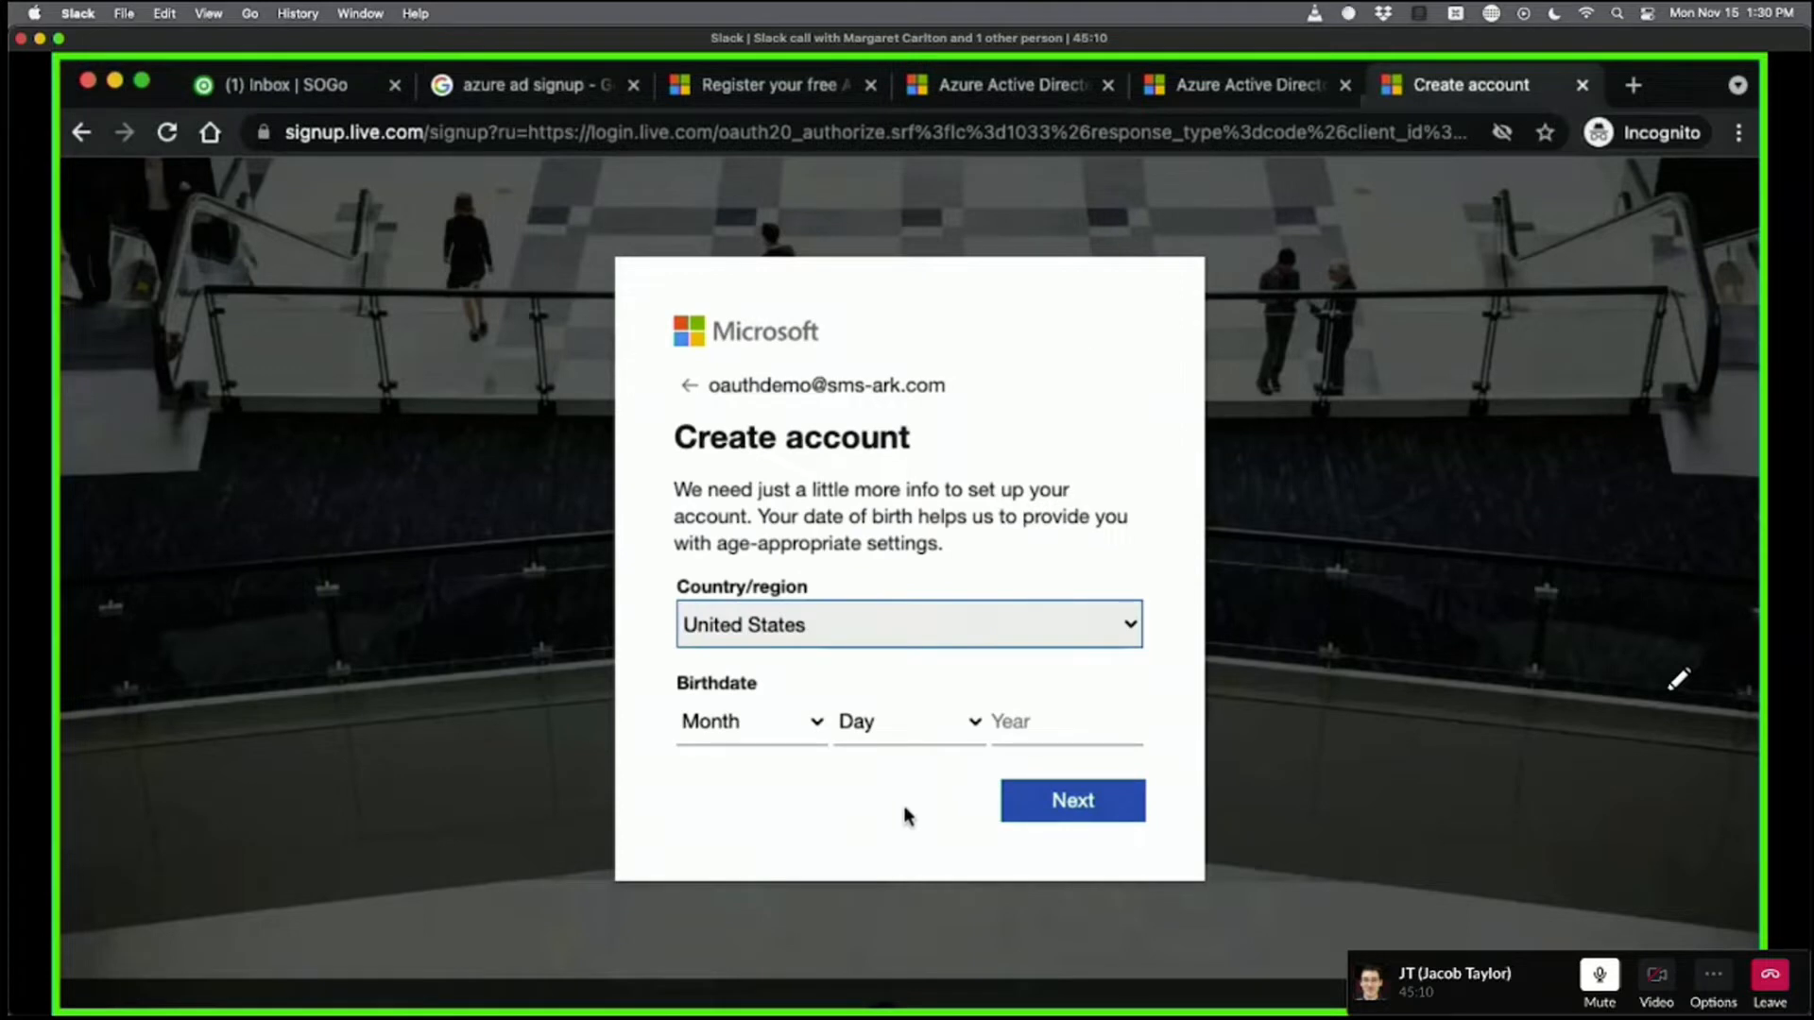
Choose May as the birth month and 25 as the birth day.
{"action": "left_click", "coordinate": [777, 721]}
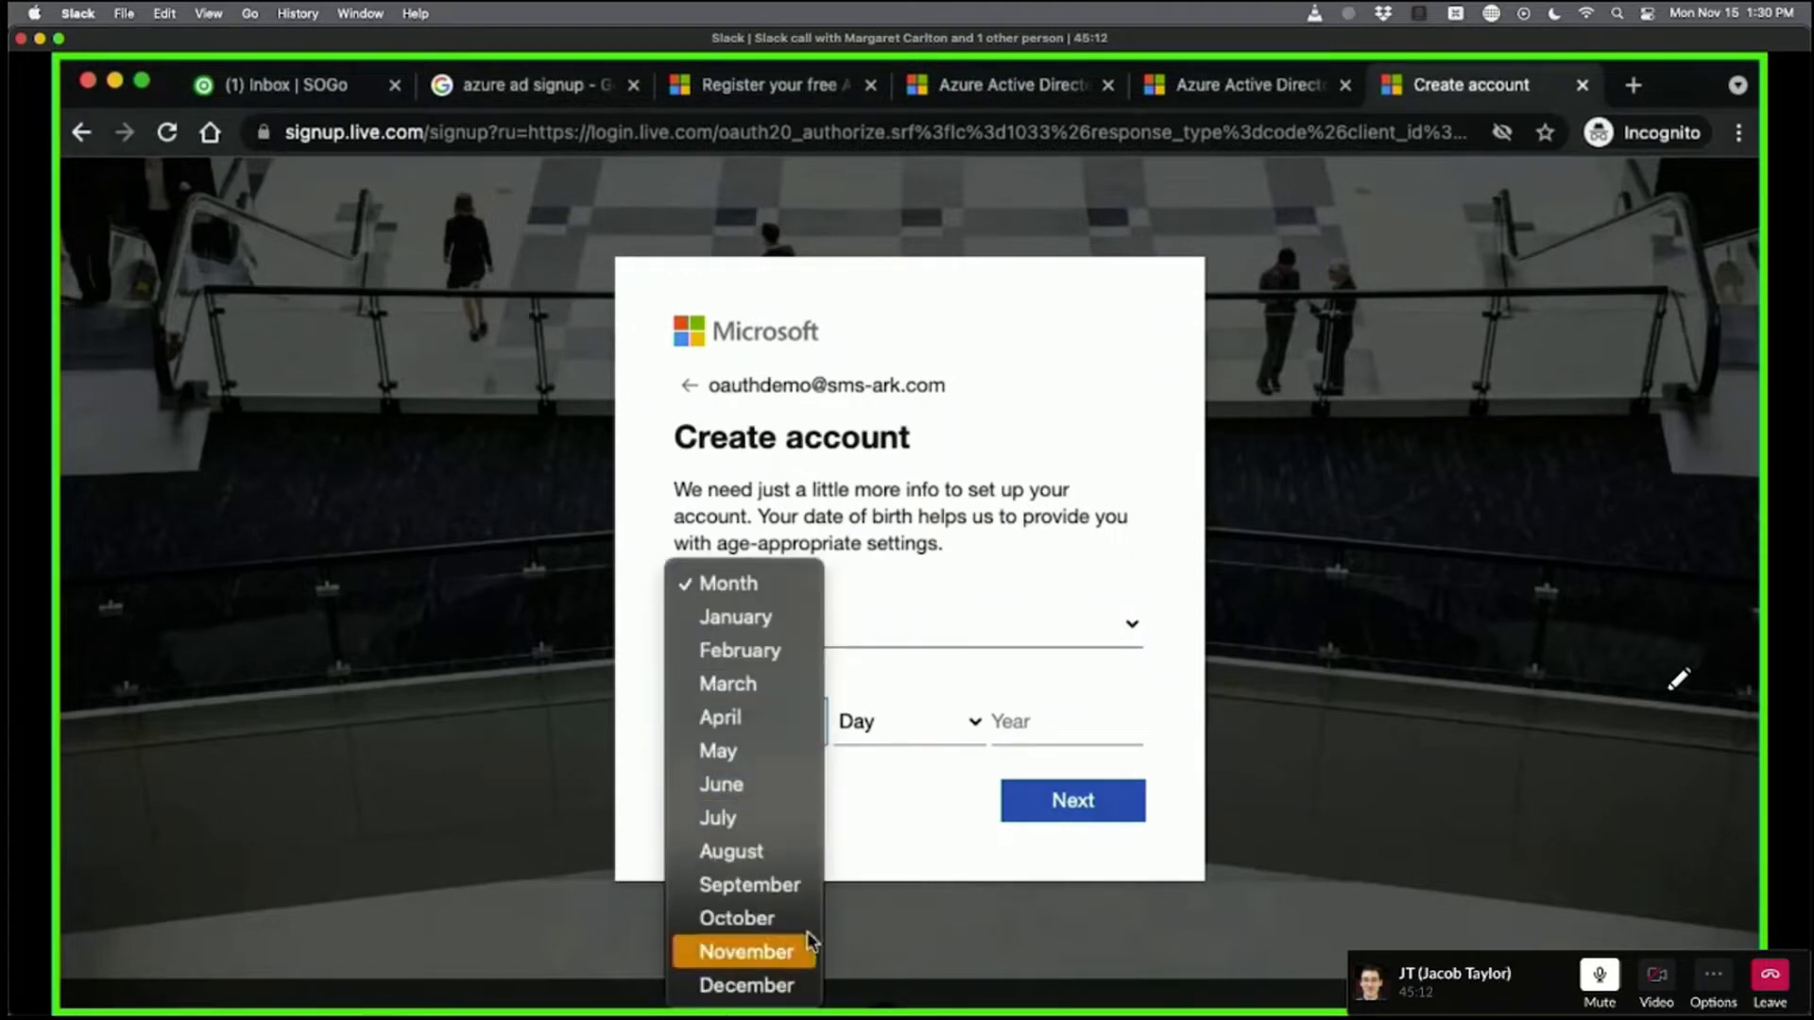
{"action": "left_click", "coordinate": [765, 748]}
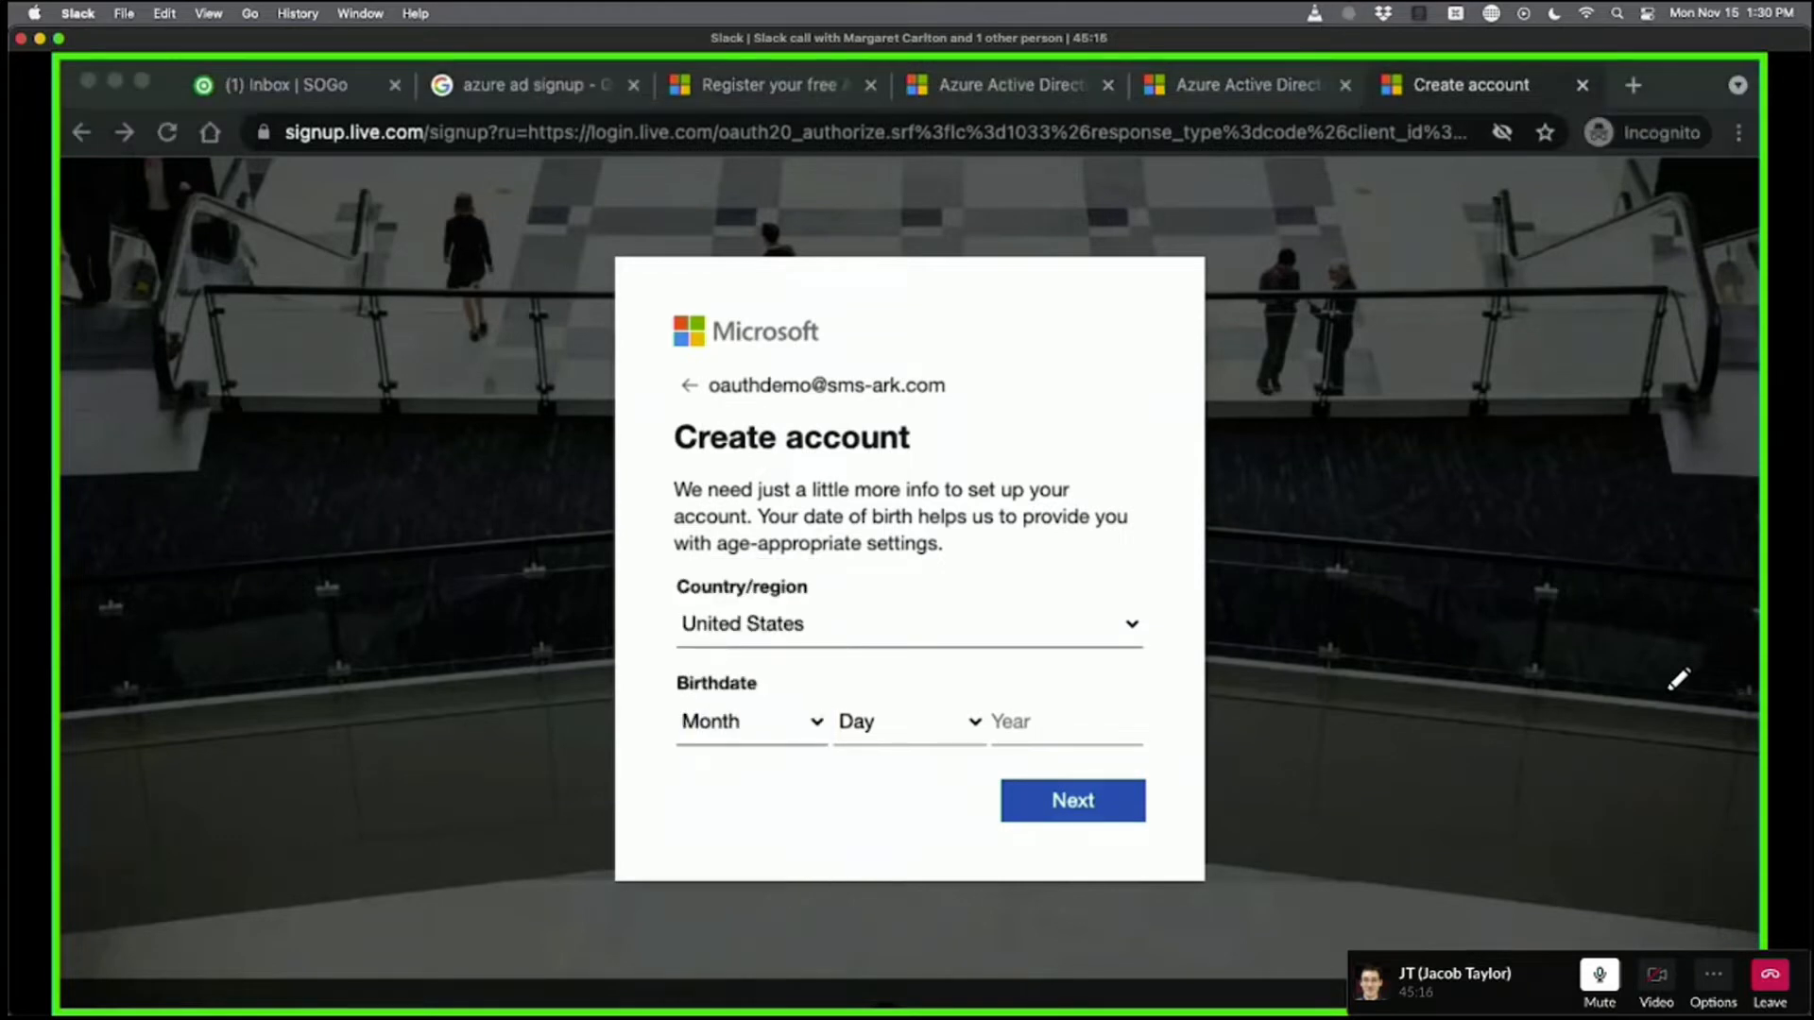
{"action": "left_click", "coordinate": [724, 760]}
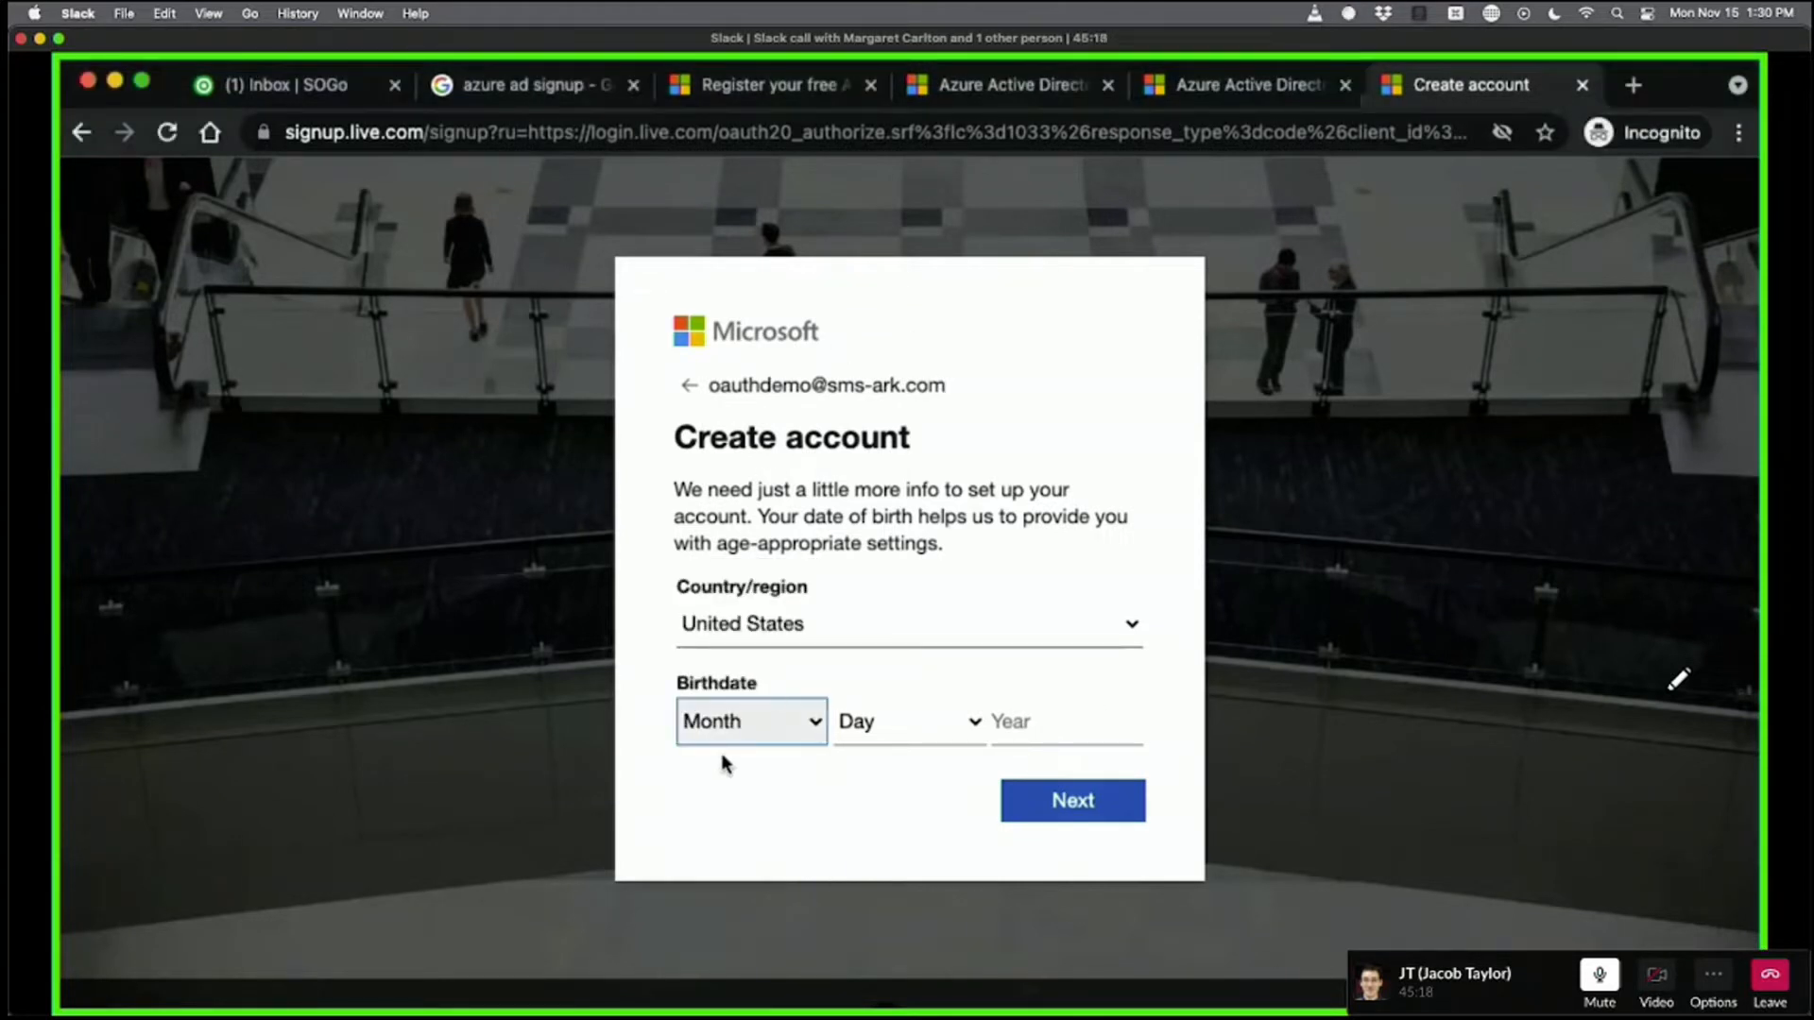
{"action": "left_click", "coordinate": [727, 722]}
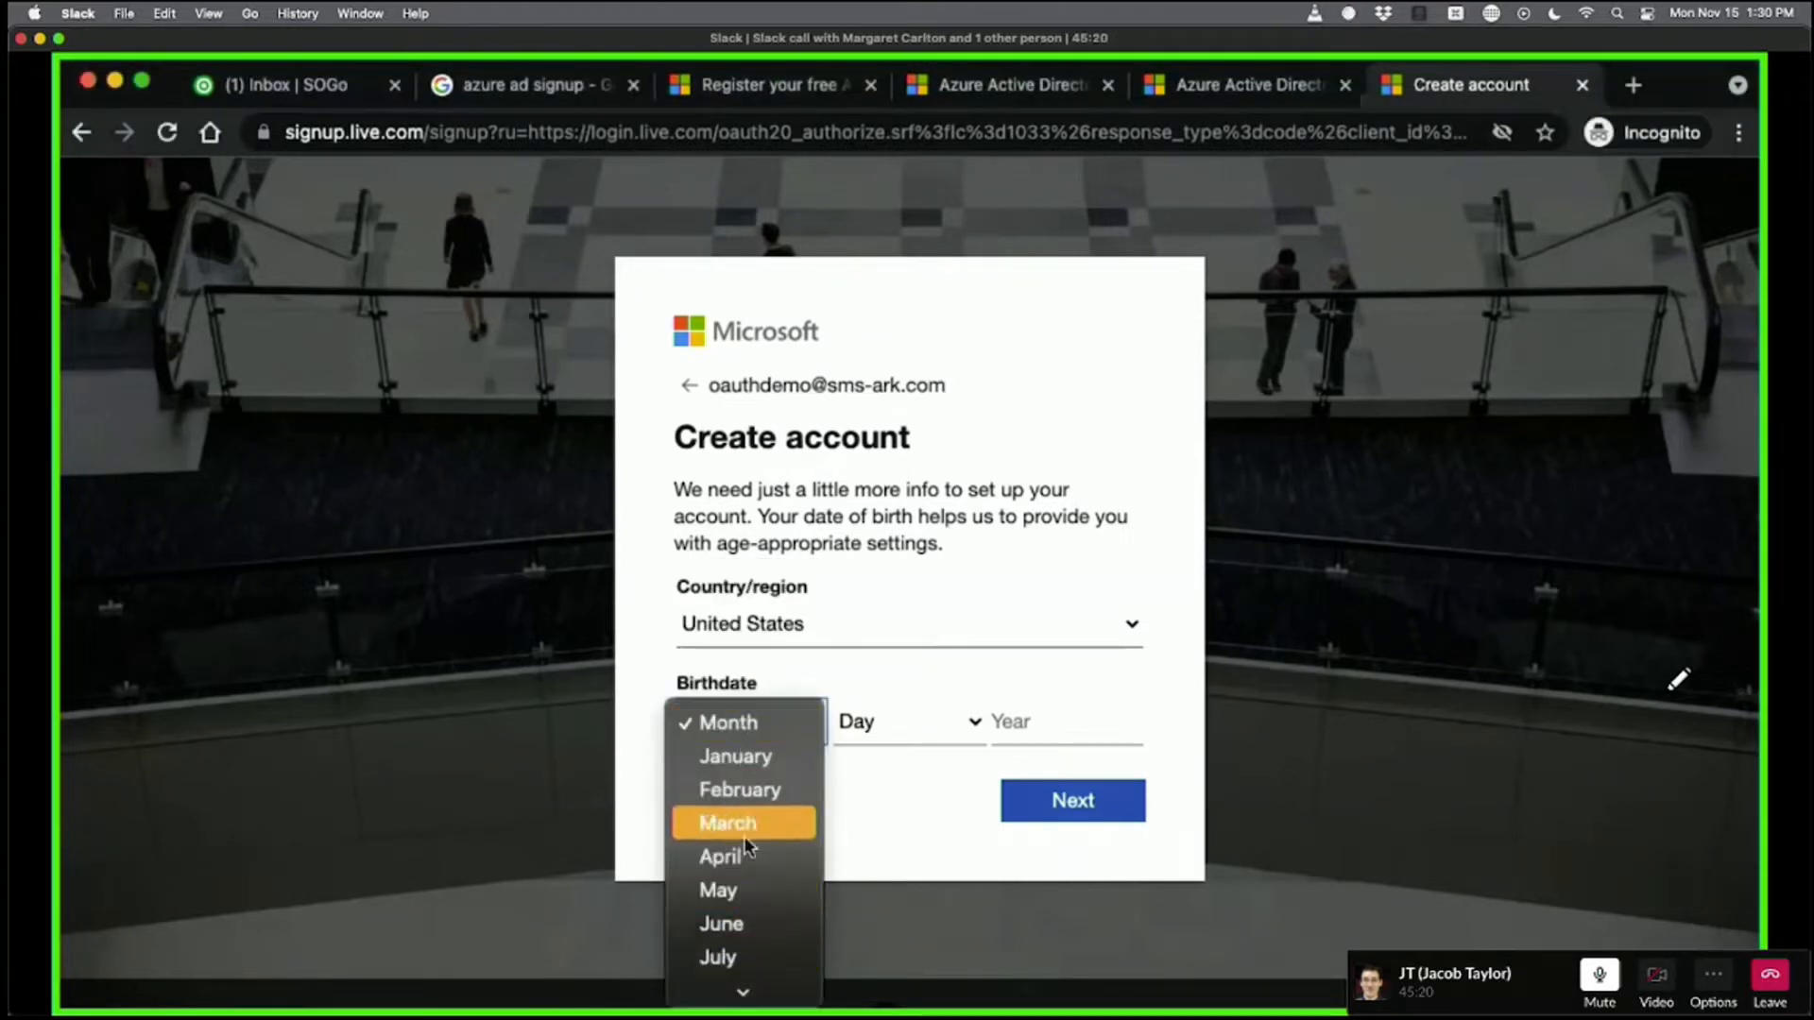
{"action": "left_click", "coordinate": [742, 890]}
{"action": "left_click", "coordinate": [874, 721]}
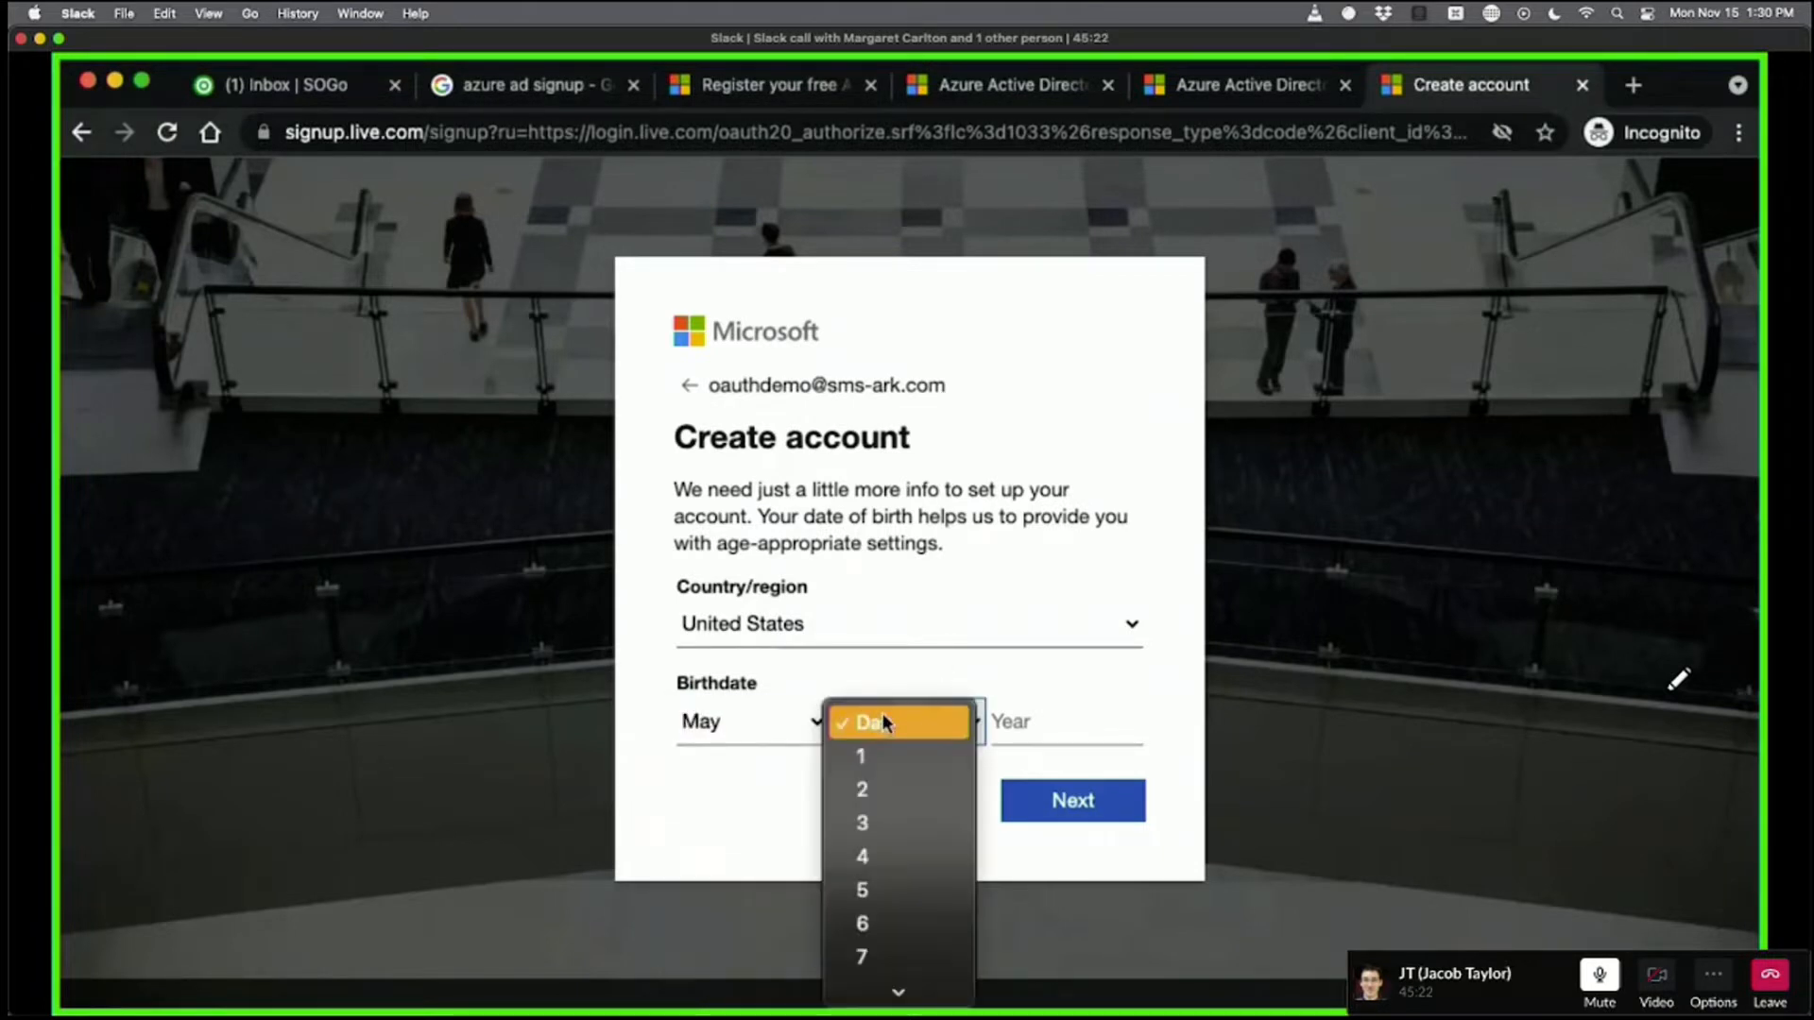
{"action": "scroll", "coordinate": [931, 818], "scroll_direction": "down", "scroll_amount": 5}
{"action": "left_click", "coordinate": [926, 786]}
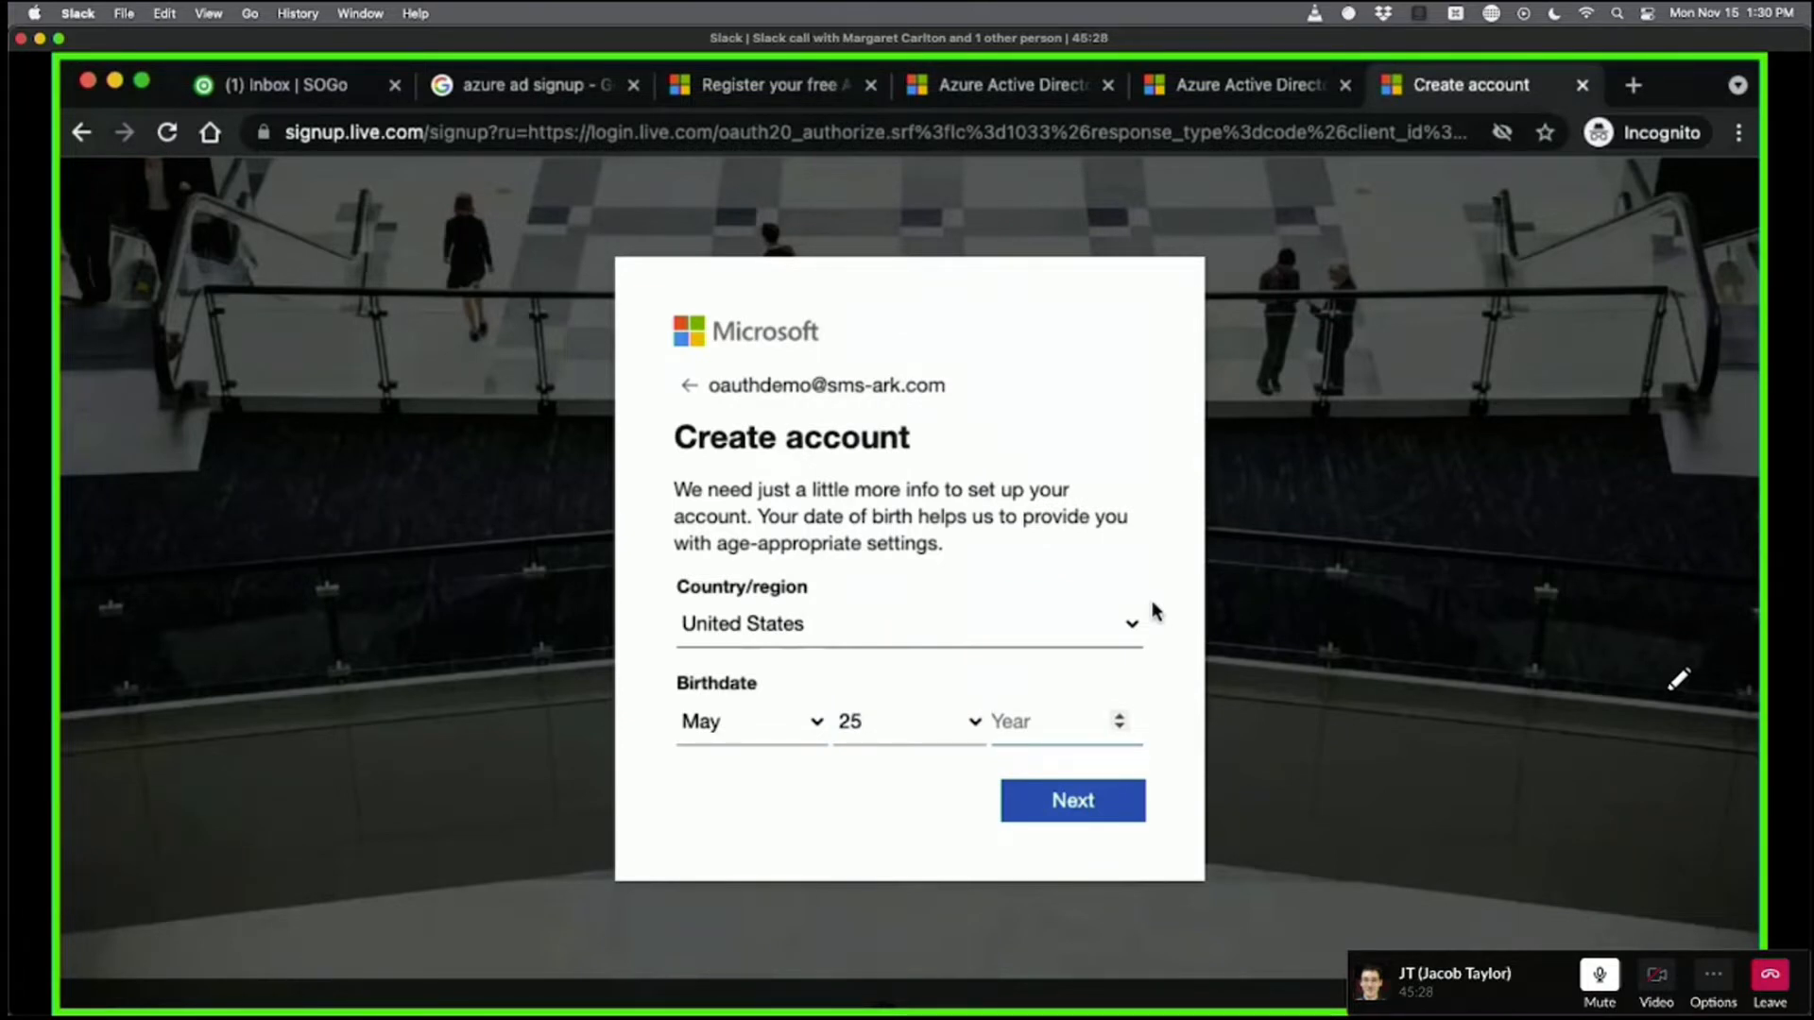
Enter 1987 as the birth year and submit the country and birthdate details.
{"action": "type", "text": "1987"}
{"action": "key", "text": "BackSpace"}
{"action": "key", "text": "BackSpace"}
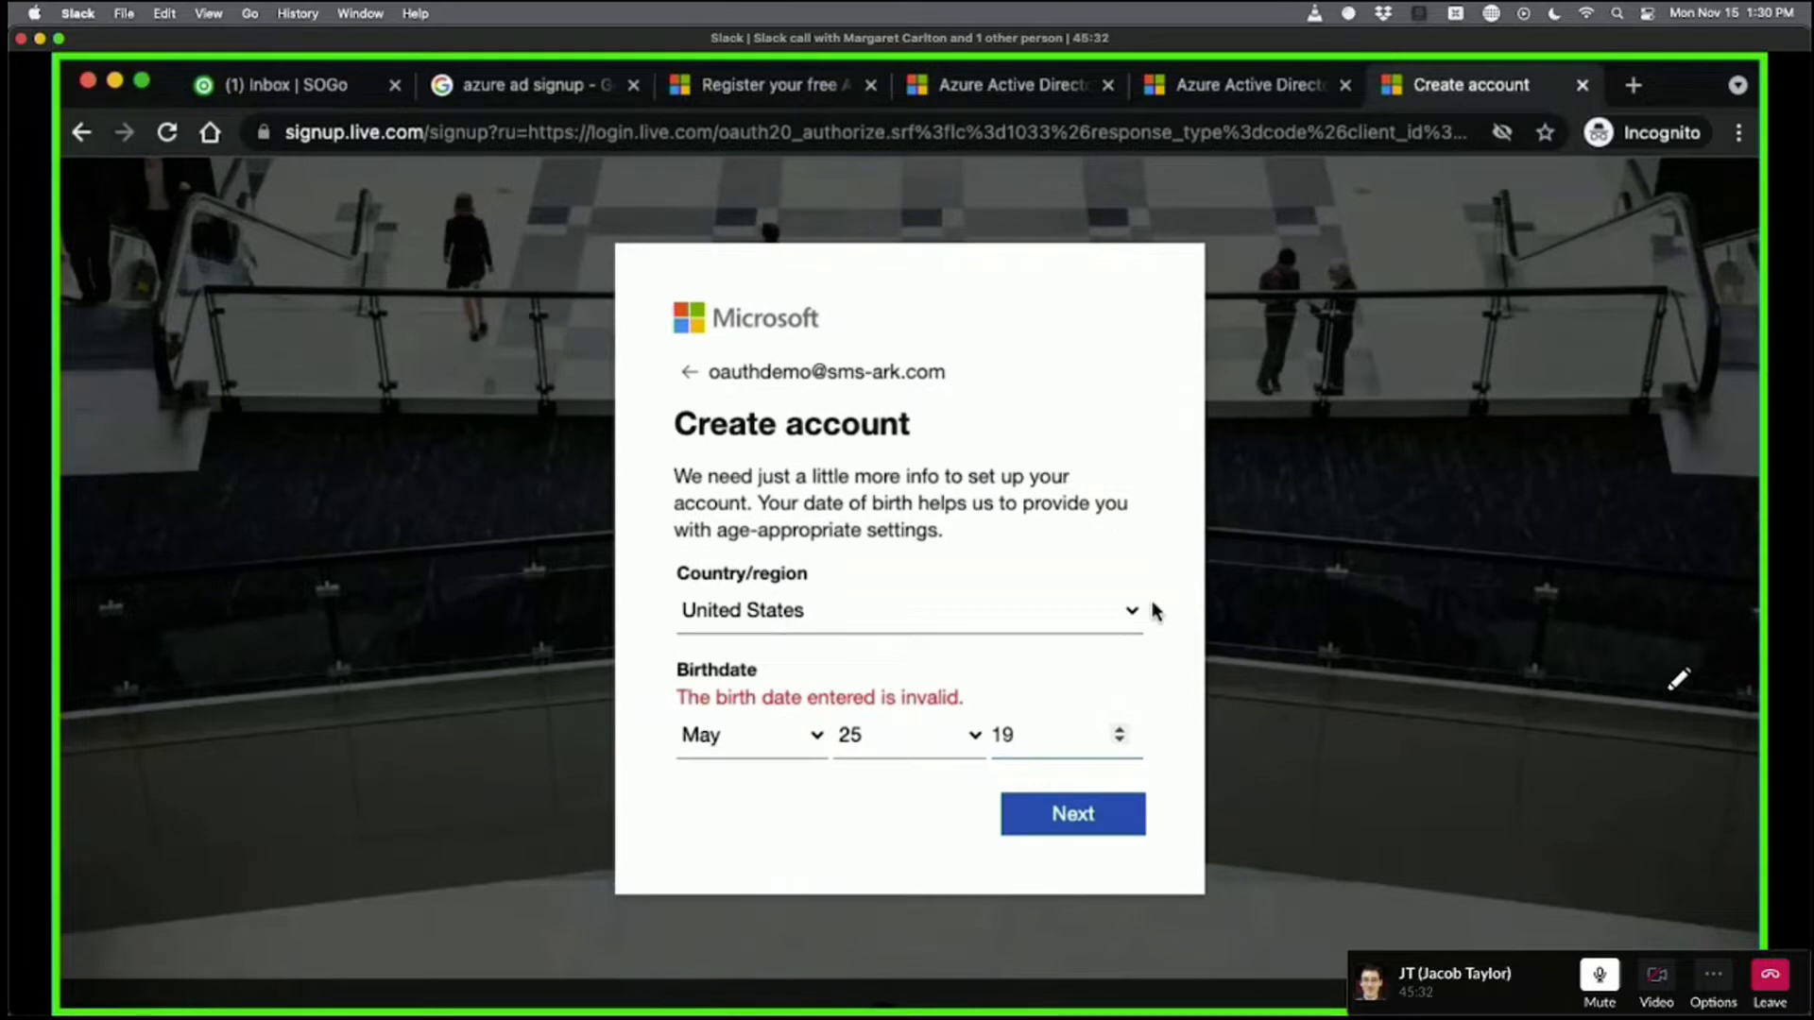
{"action": "type", "text": "87"}
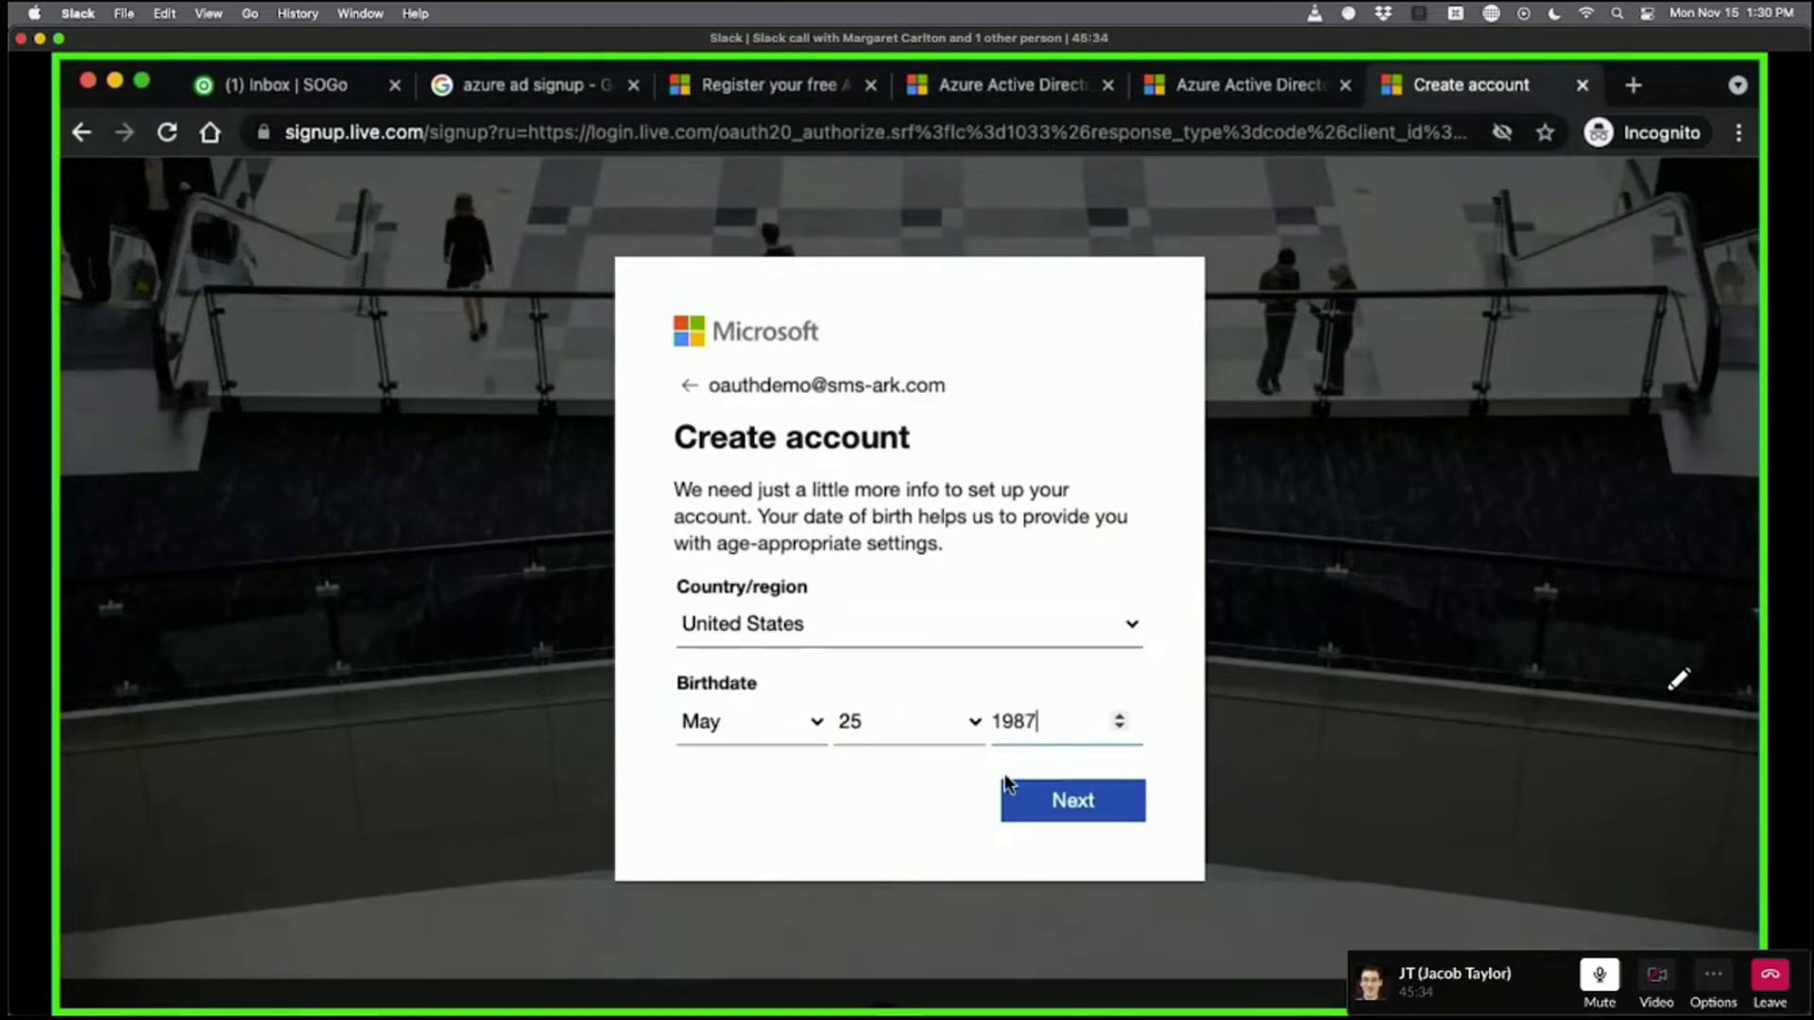
{"action": "left_click", "coordinate": [1086, 803]}
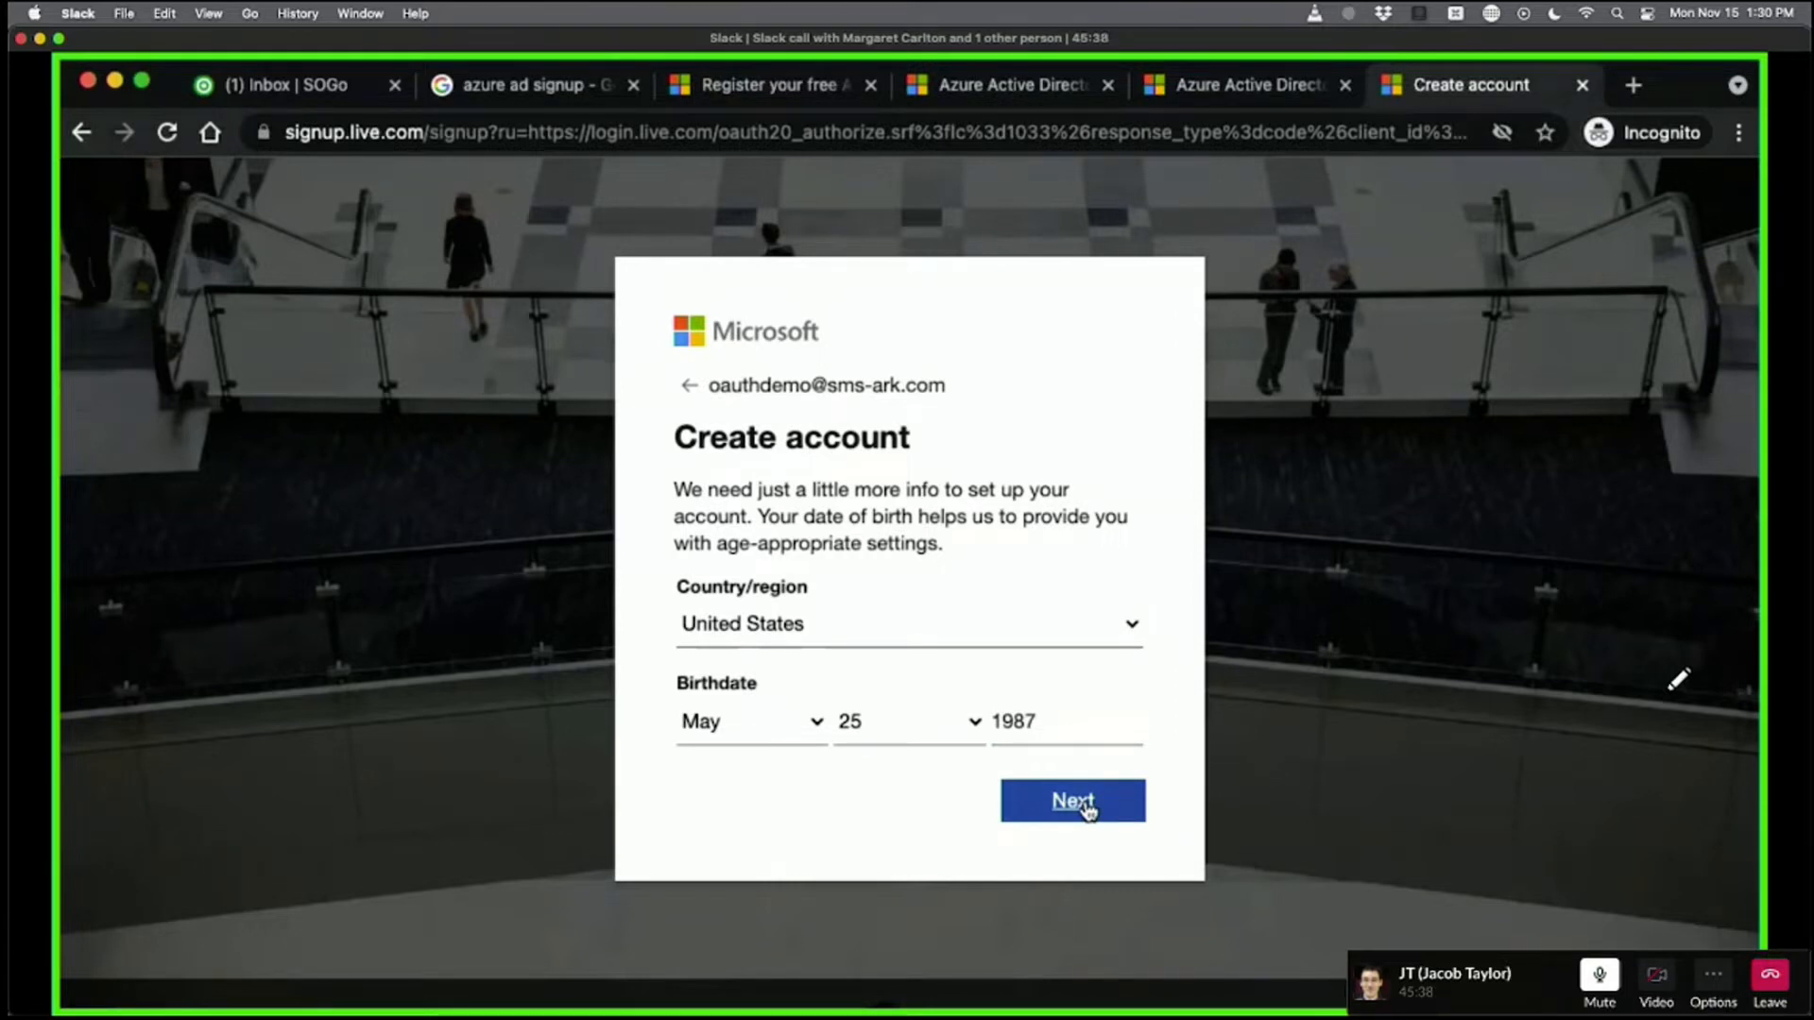
{"action": "left_click", "coordinate": [1086, 805]}
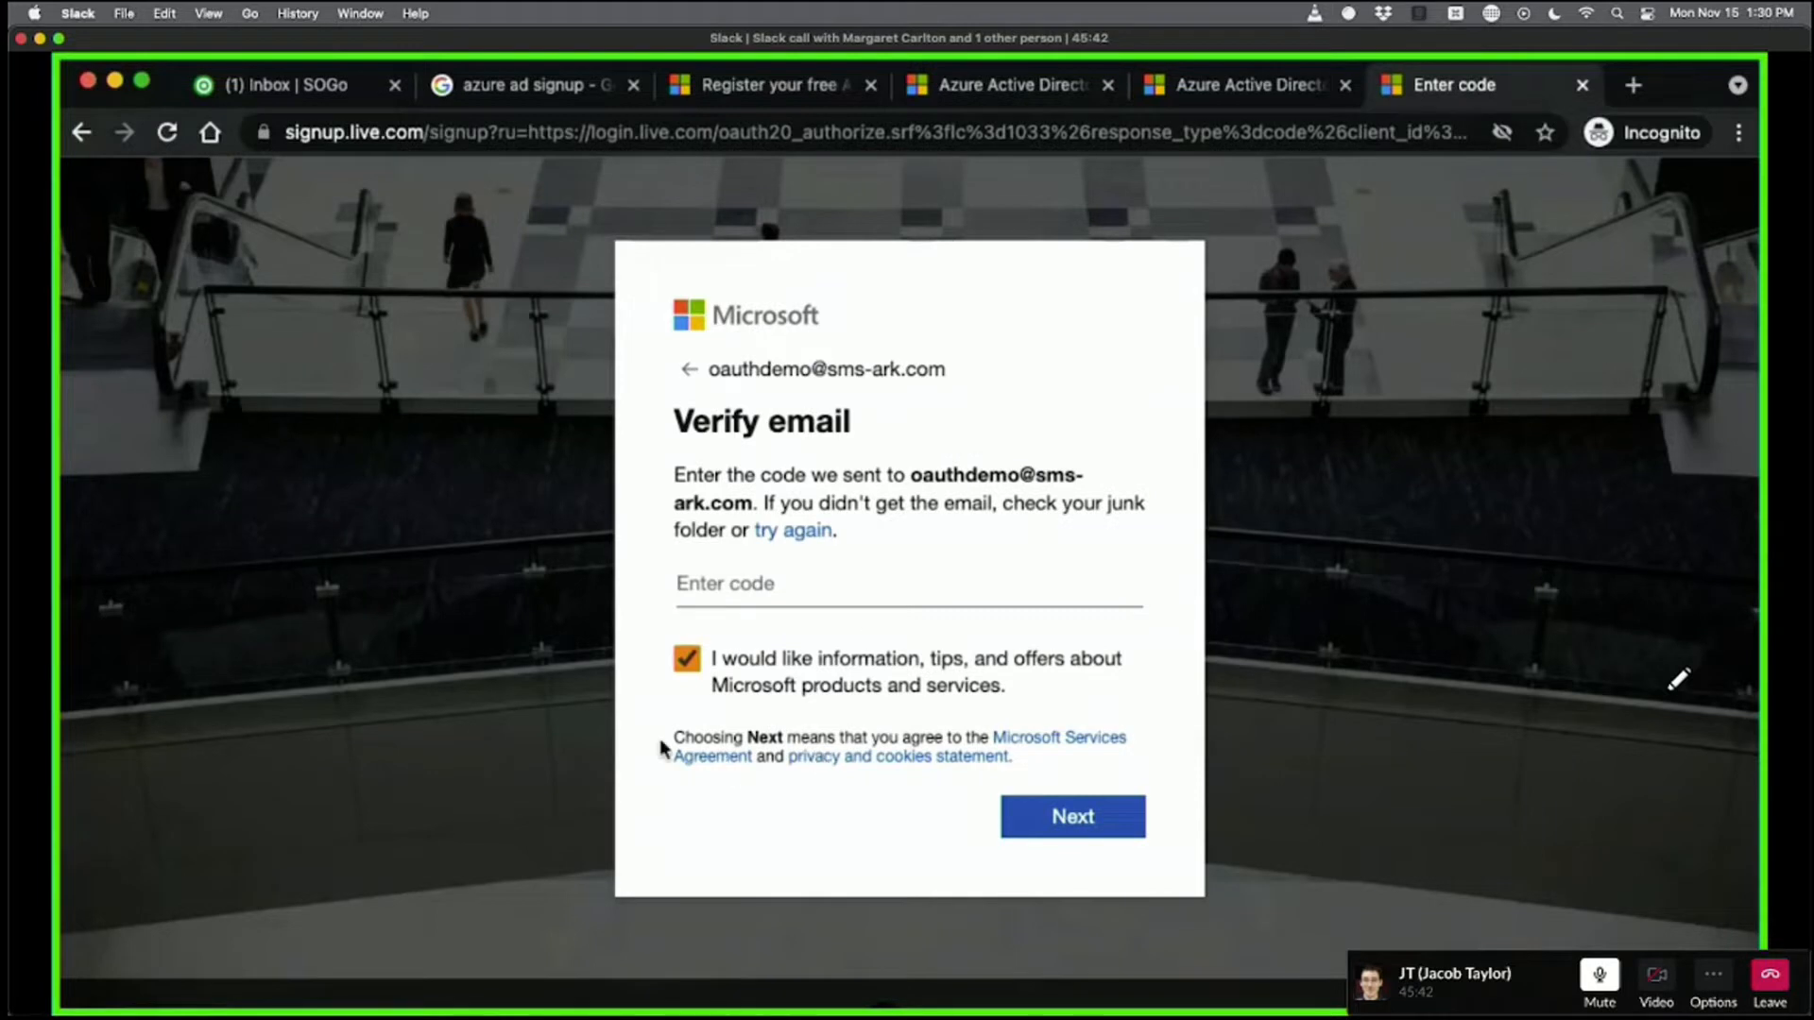
Uncheck the Microsoft offers box, then refresh the SOGo inbox for the verification email.
{"action": "left_click", "coordinate": [676, 664]}
{"action": "left_click", "coordinate": [292, 94]}
{"action": "left_click", "coordinate": [873, 289]}
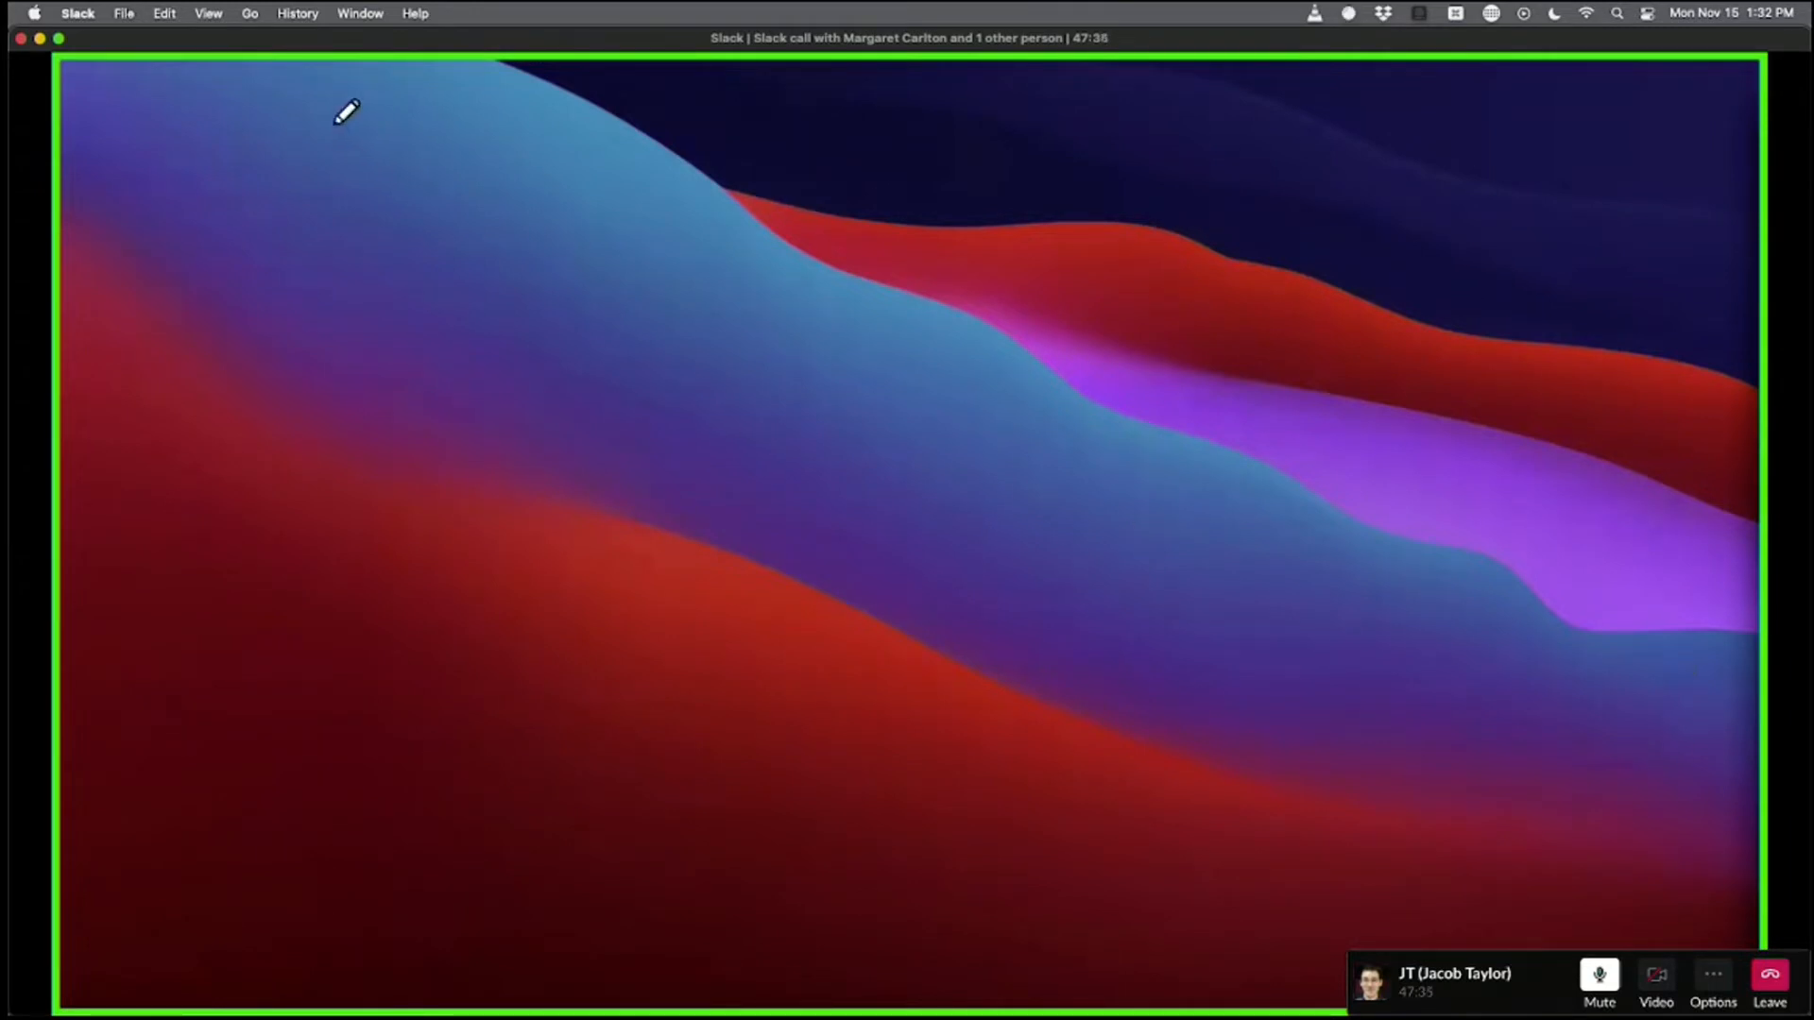
Shrink the Slack call and open Configuring_MS_Azure_Hacked_Rev1.pdf from the Azure AD Webinar folder.
{"action": "left_click", "coordinate": [40, 39]}
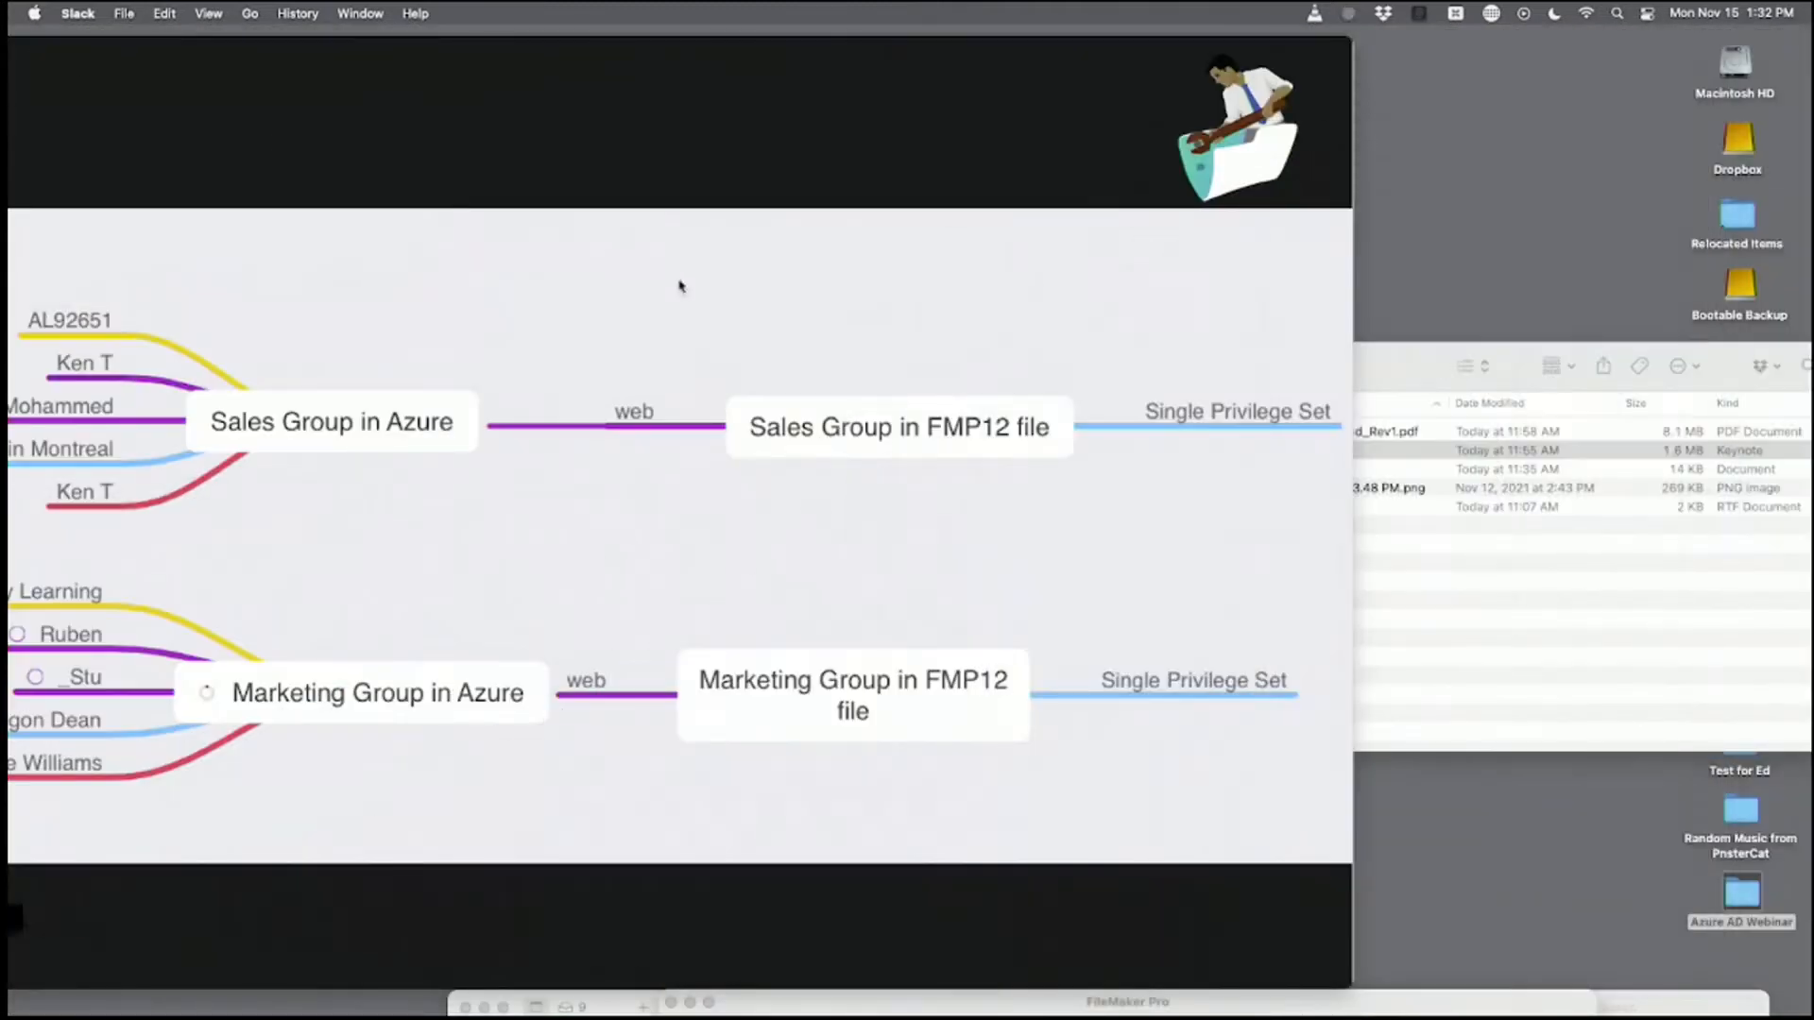
{"action": "left_click_drag", "start_coordinate": [1550, 251], "coordinate": [1546, 165]}
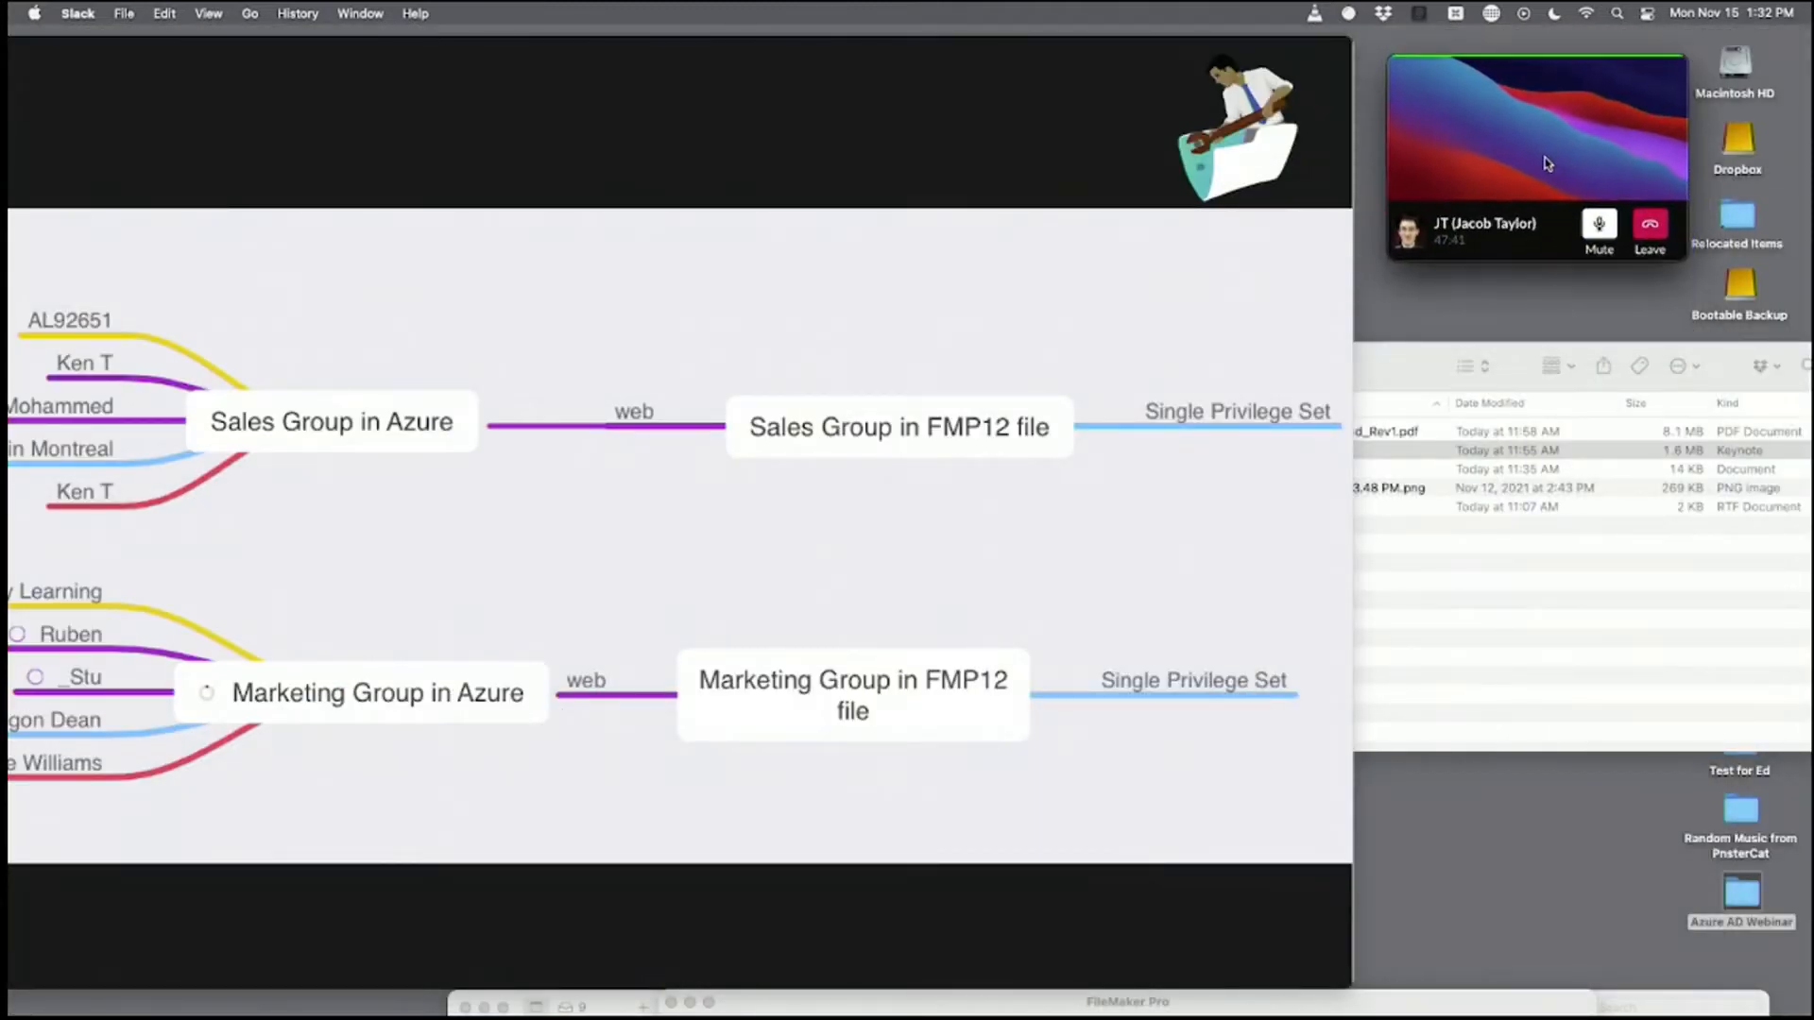
{"action": "left_click", "coordinate": [1558, 485]}
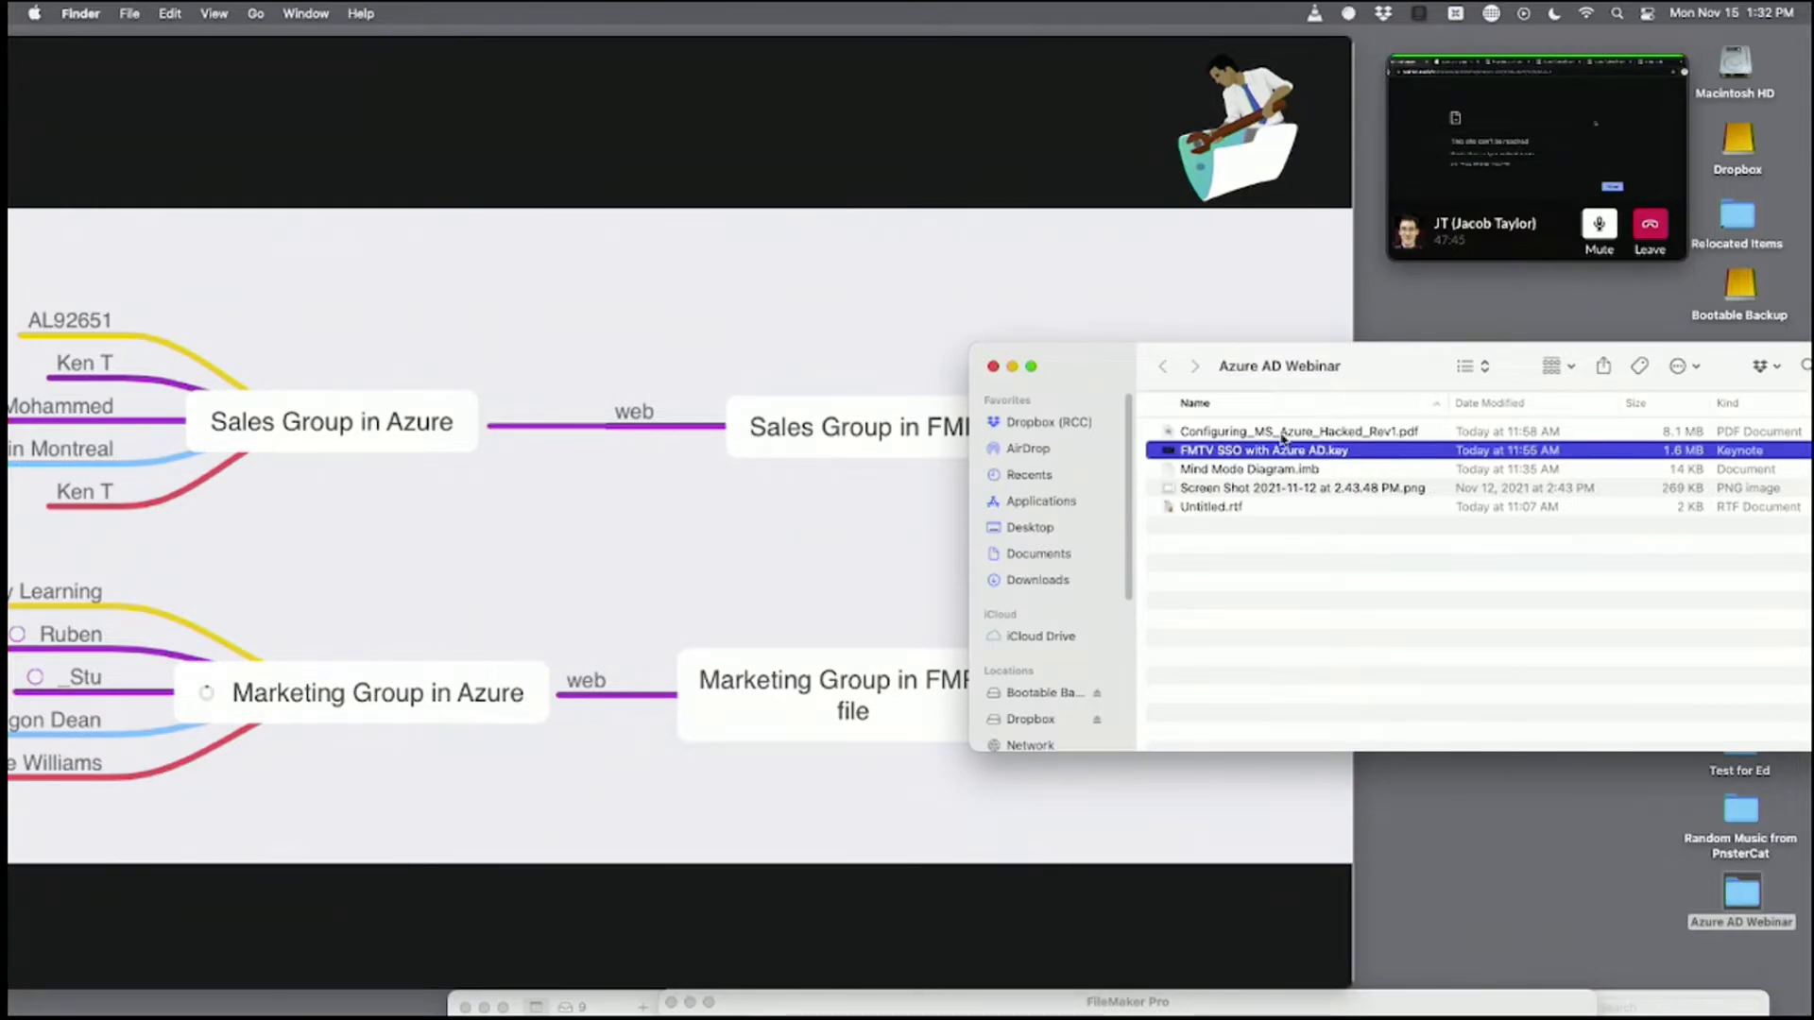
{"action": "double_click", "coordinate": [1282, 434]}
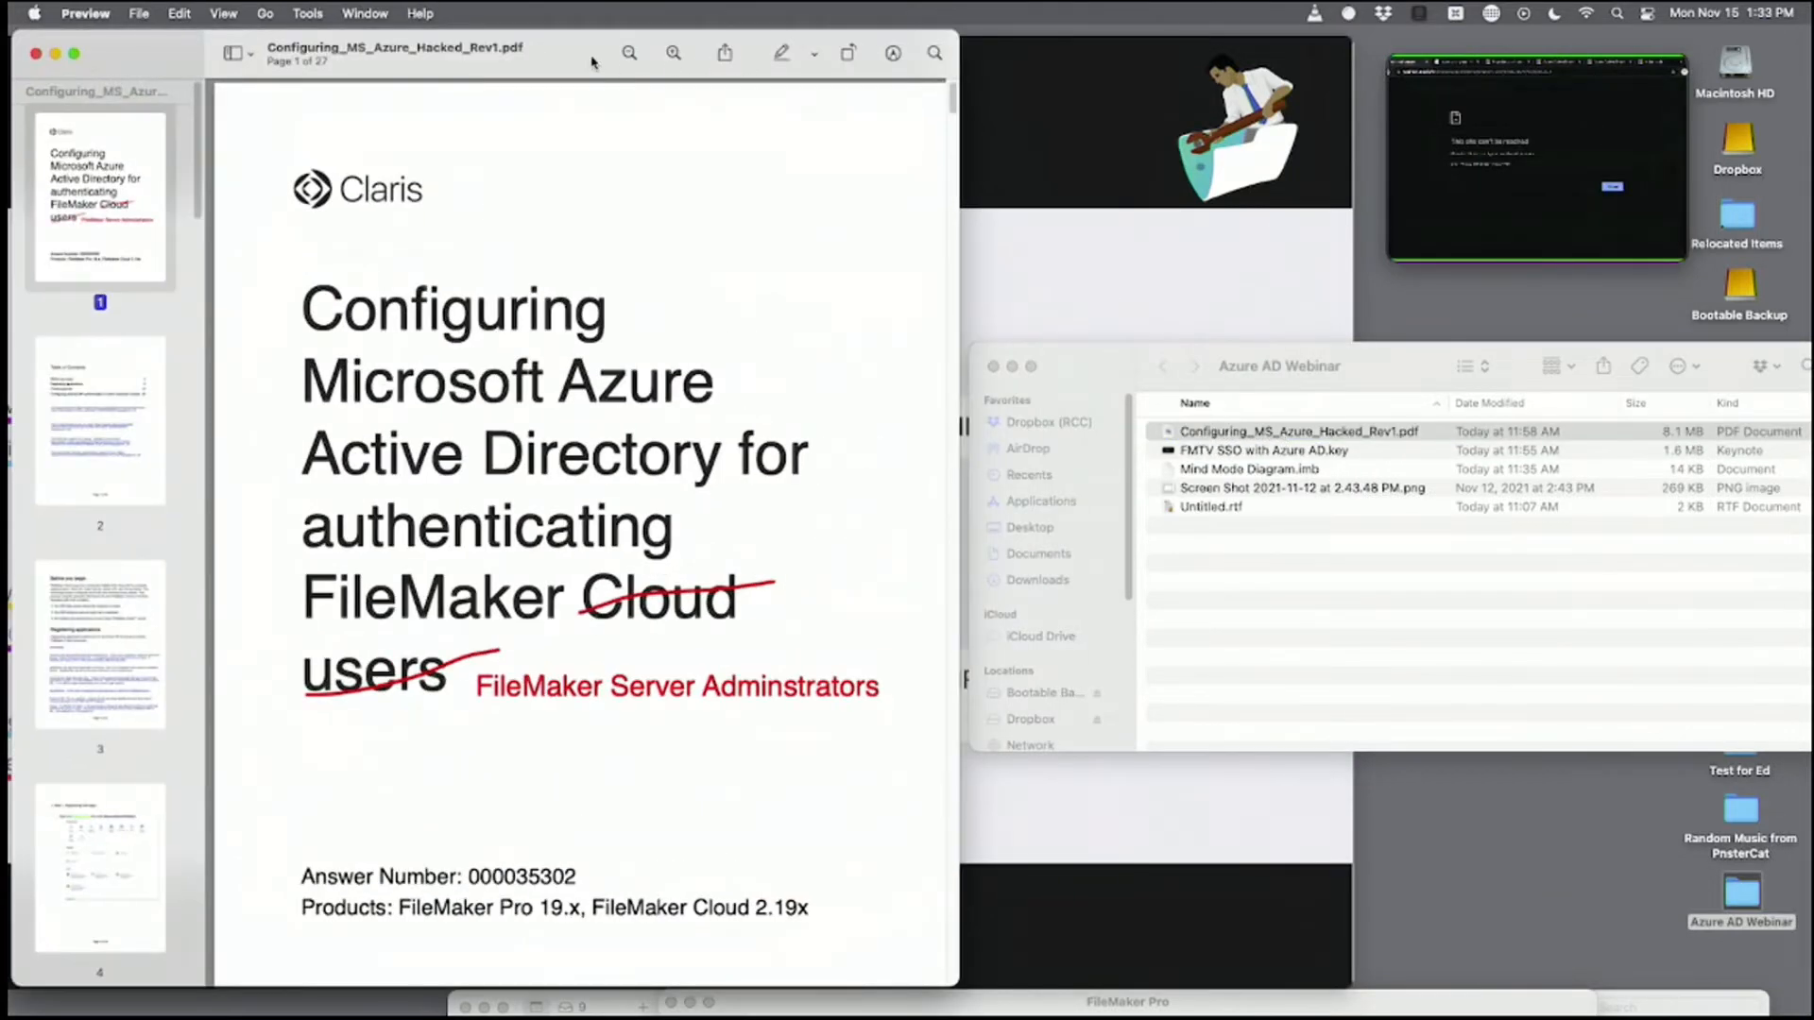
Arrange the PDF and Keynote windows side by side on screen.
{"action": "left_click_drag", "start_coordinate": [592, 62], "coordinate": [654, 34]}
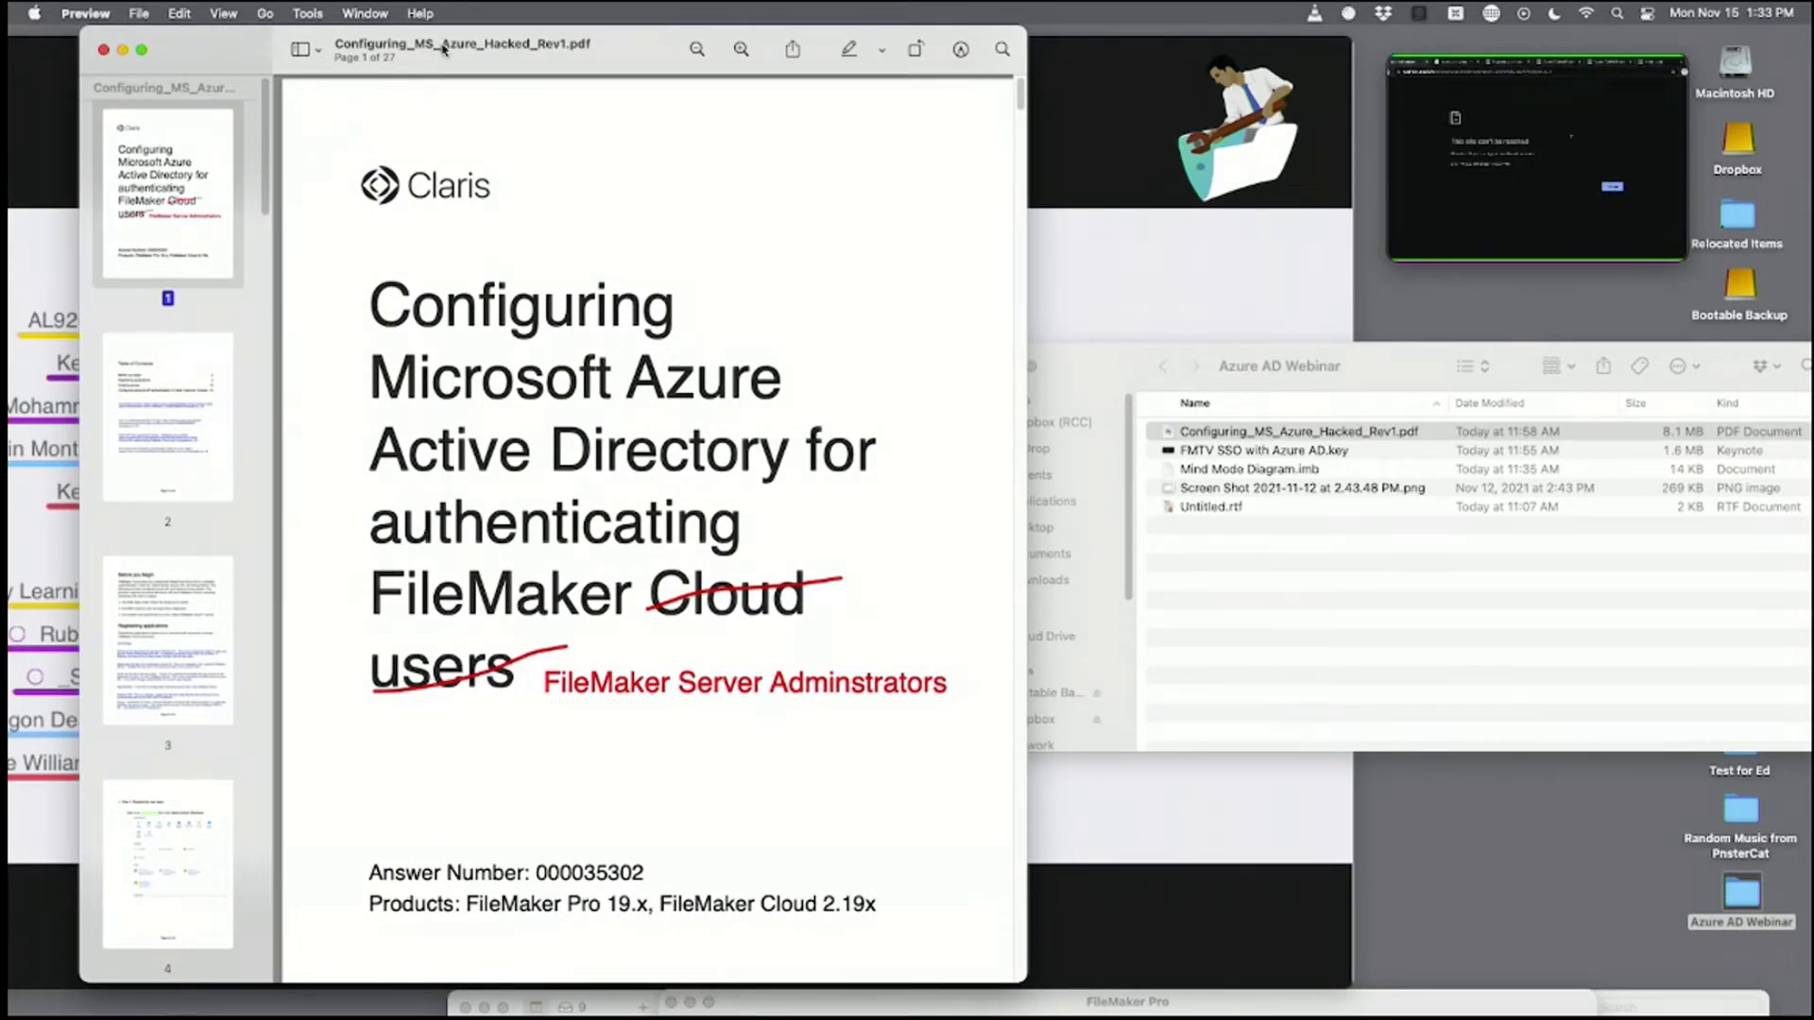
{"action": "left_click_drag", "start_coordinate": [442, 41], "coordinate": [773, 4]}
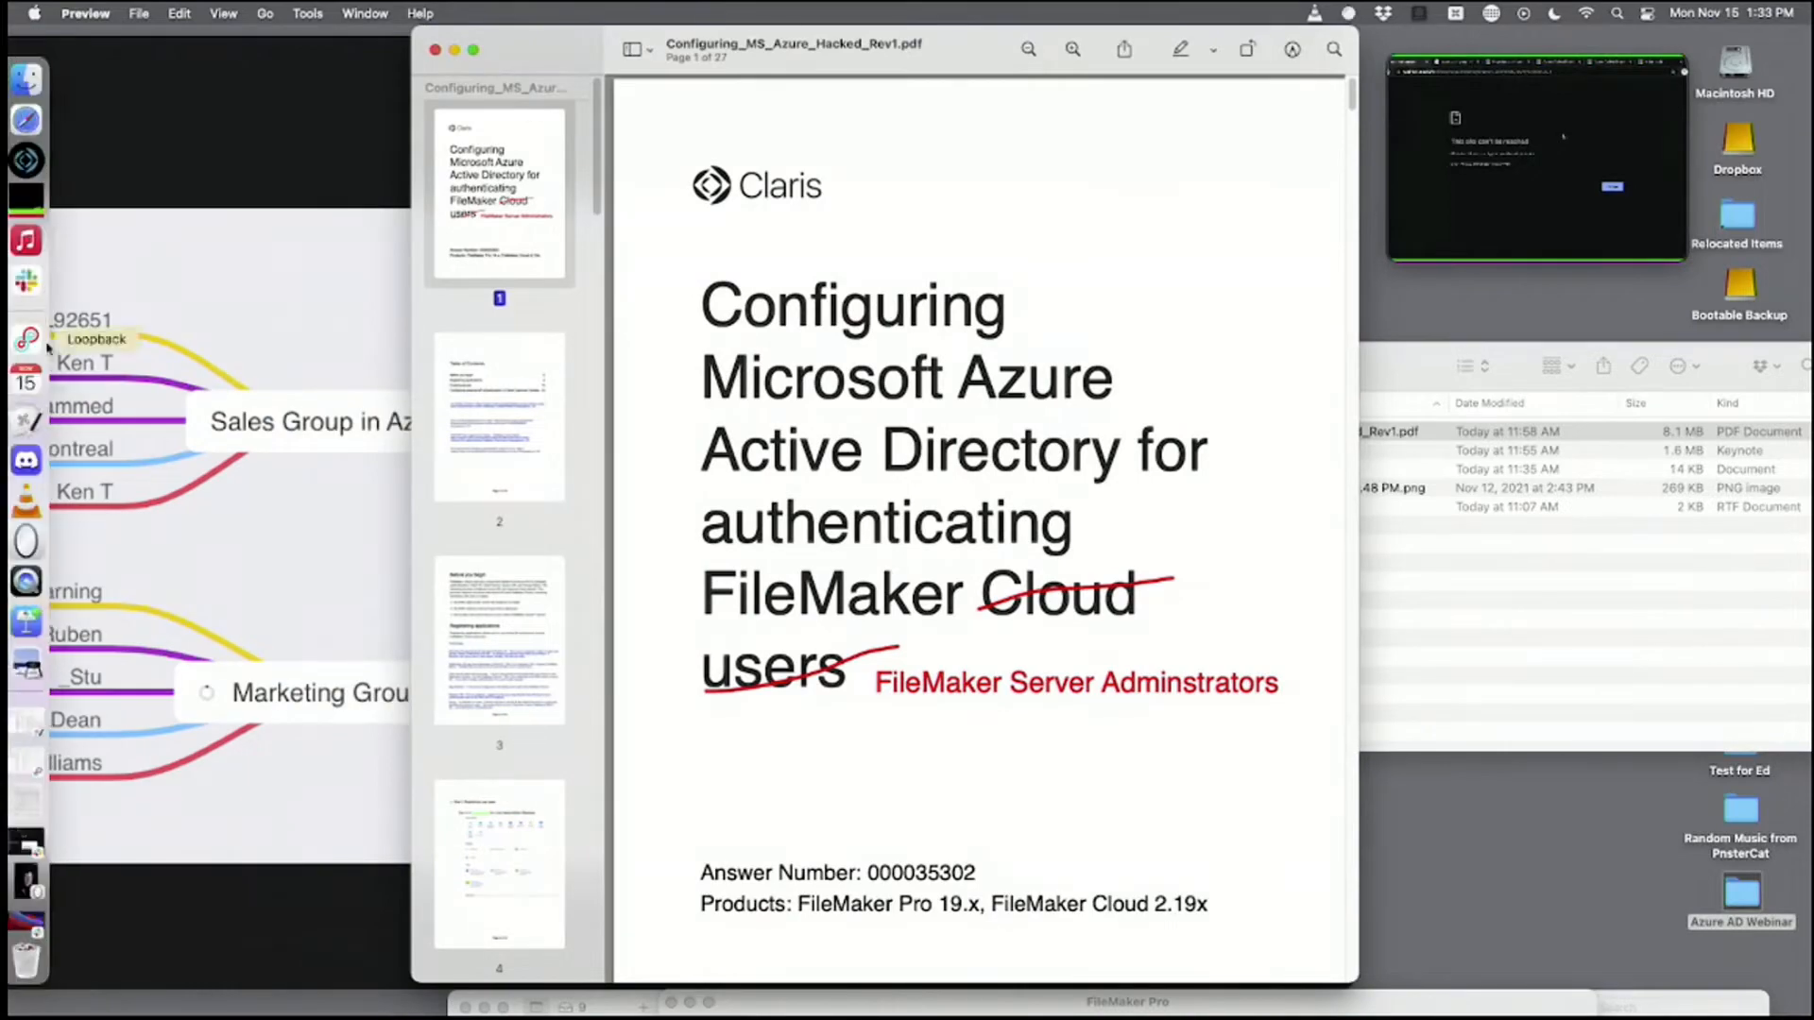
{"action": "left_click_drag", "start_coordinate": [35, 55], "coordinate": [477, 55]}
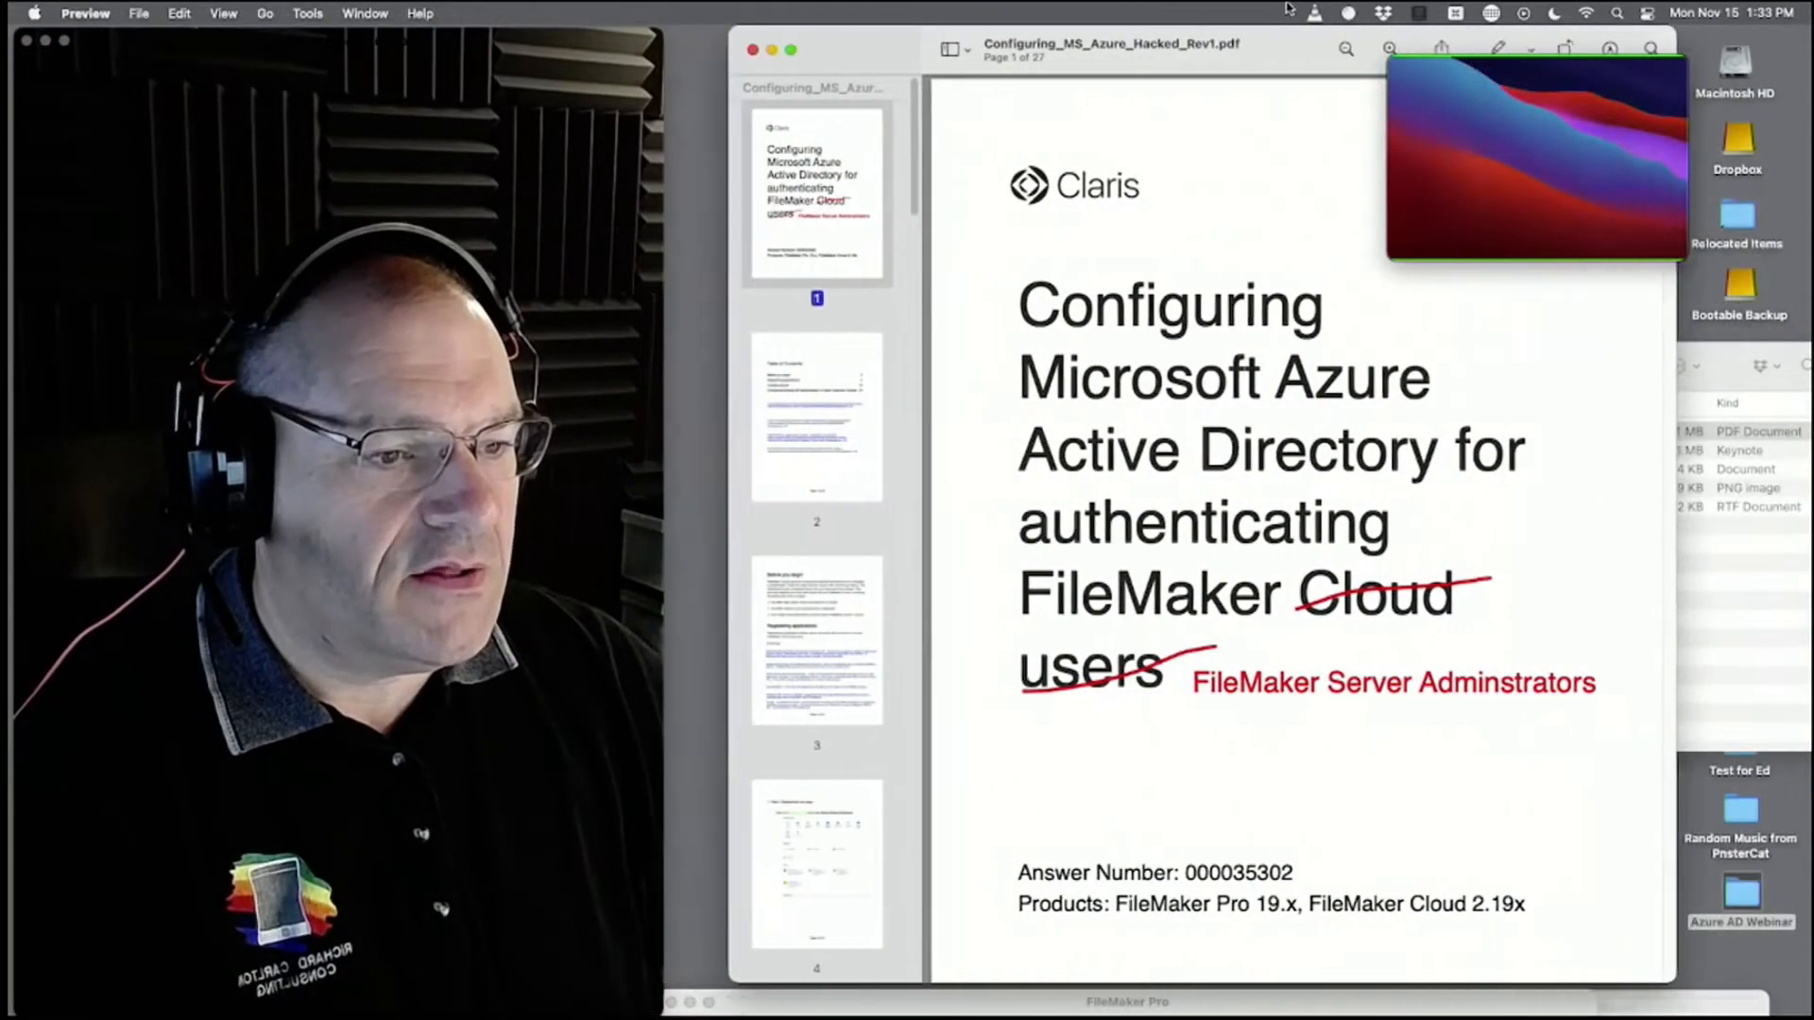
{"action": "left_click_drag", "start_coordinate": [1287, 8], "coordinate": [1253, 9]}
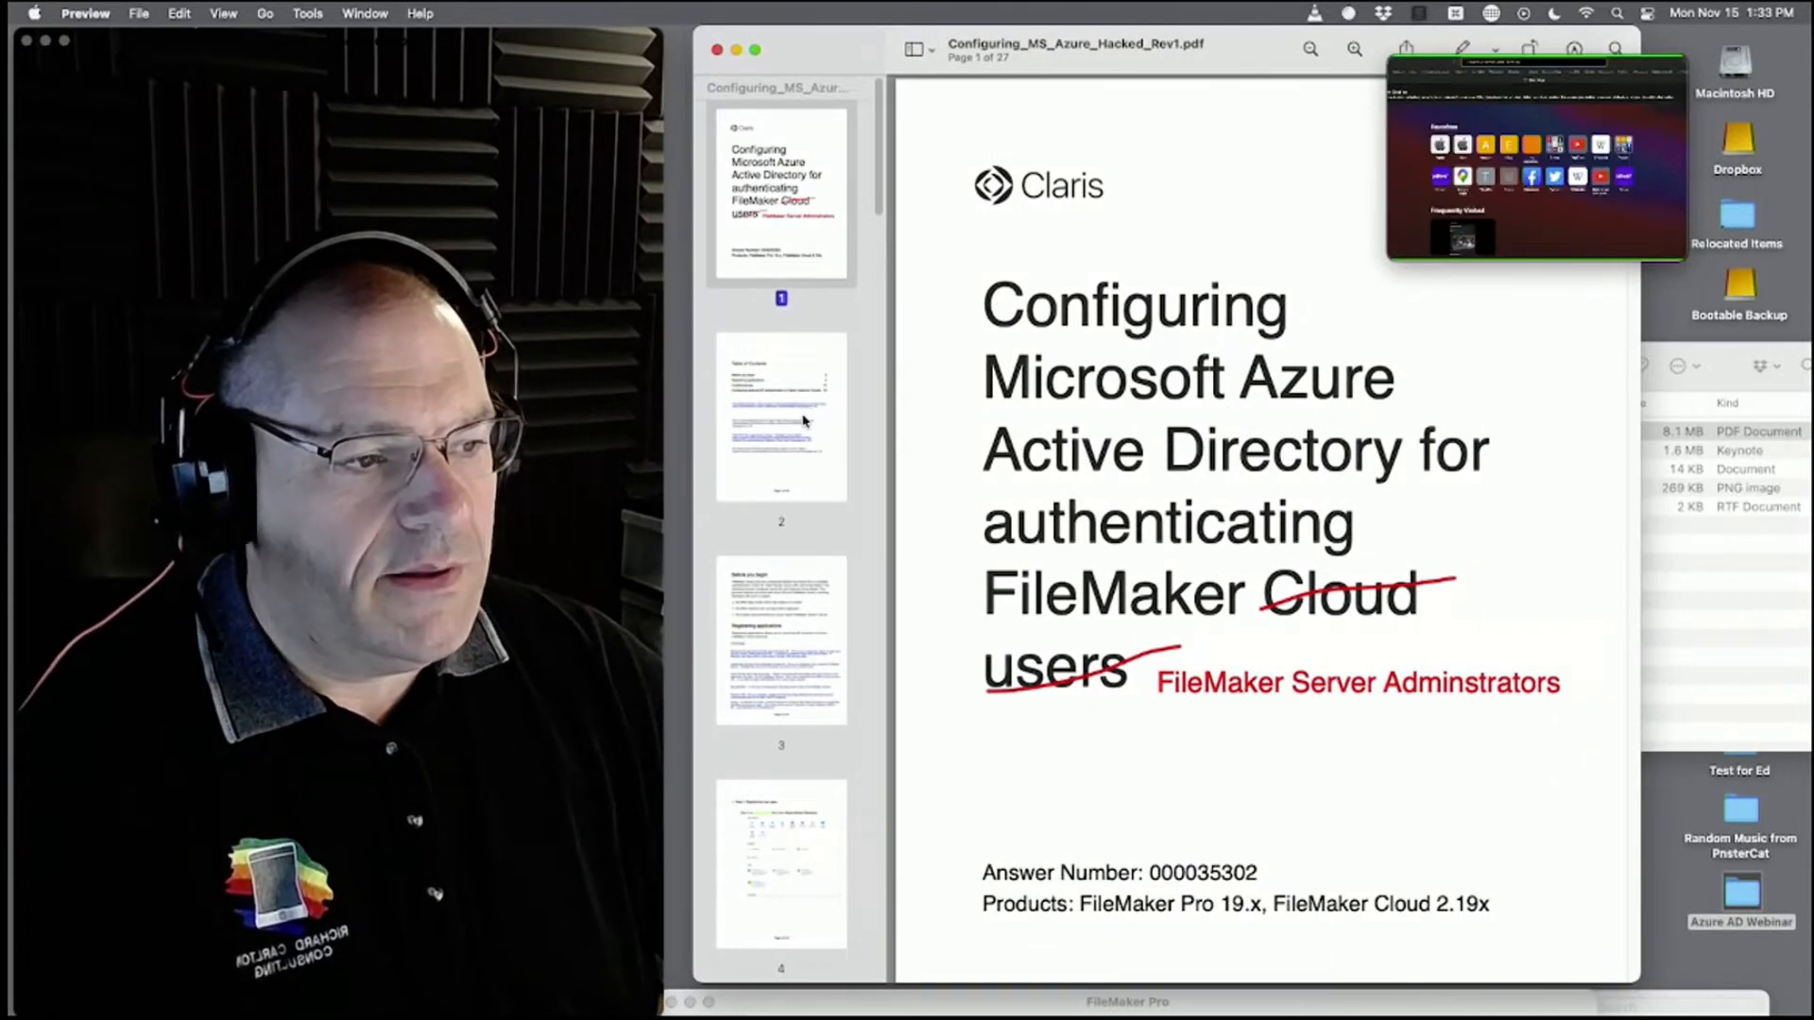
Flip between the guide's cover and Table of Contents pages, ending on page 2.
{"action": "left_click", "coordinate": [807, 419]}
{"action": "left_click_drag", "start_coordinate": [1445, 62], "coordinate": [1780, 979]}
{"action": "left_click", "coordinate": [806, 201]}
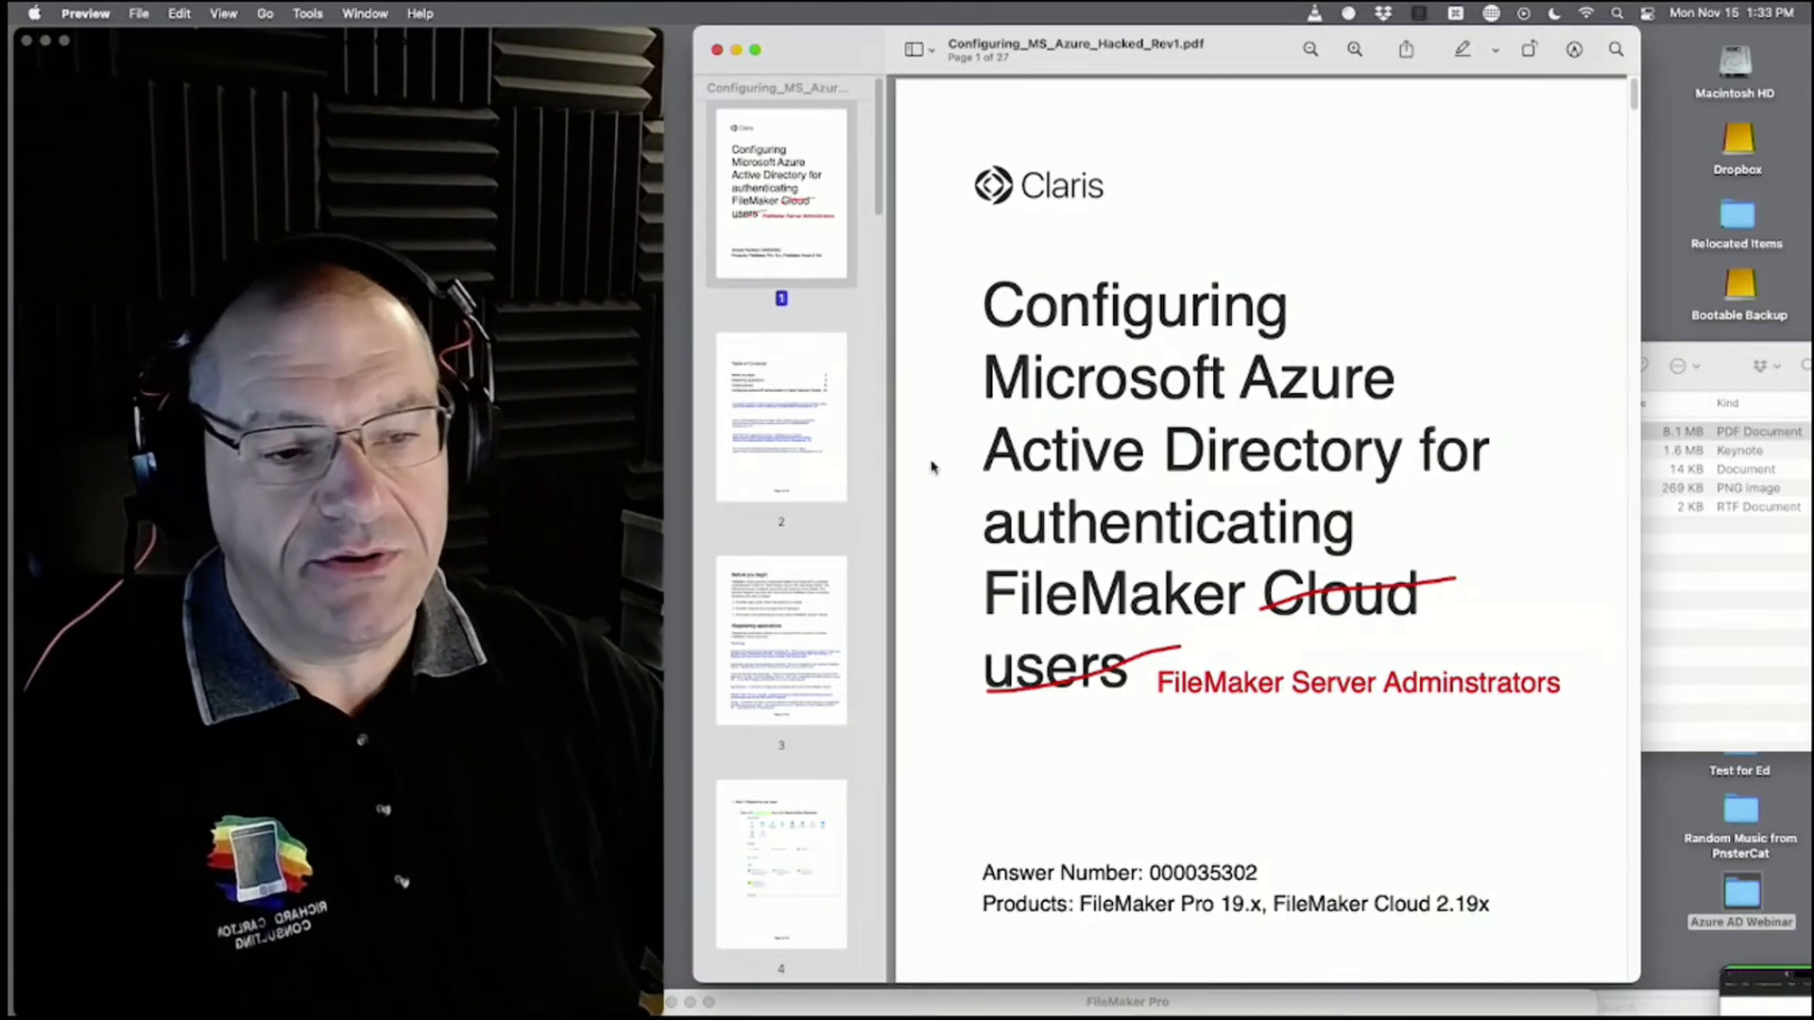
{"action": "left_click", "coordinate": [806, 442]}
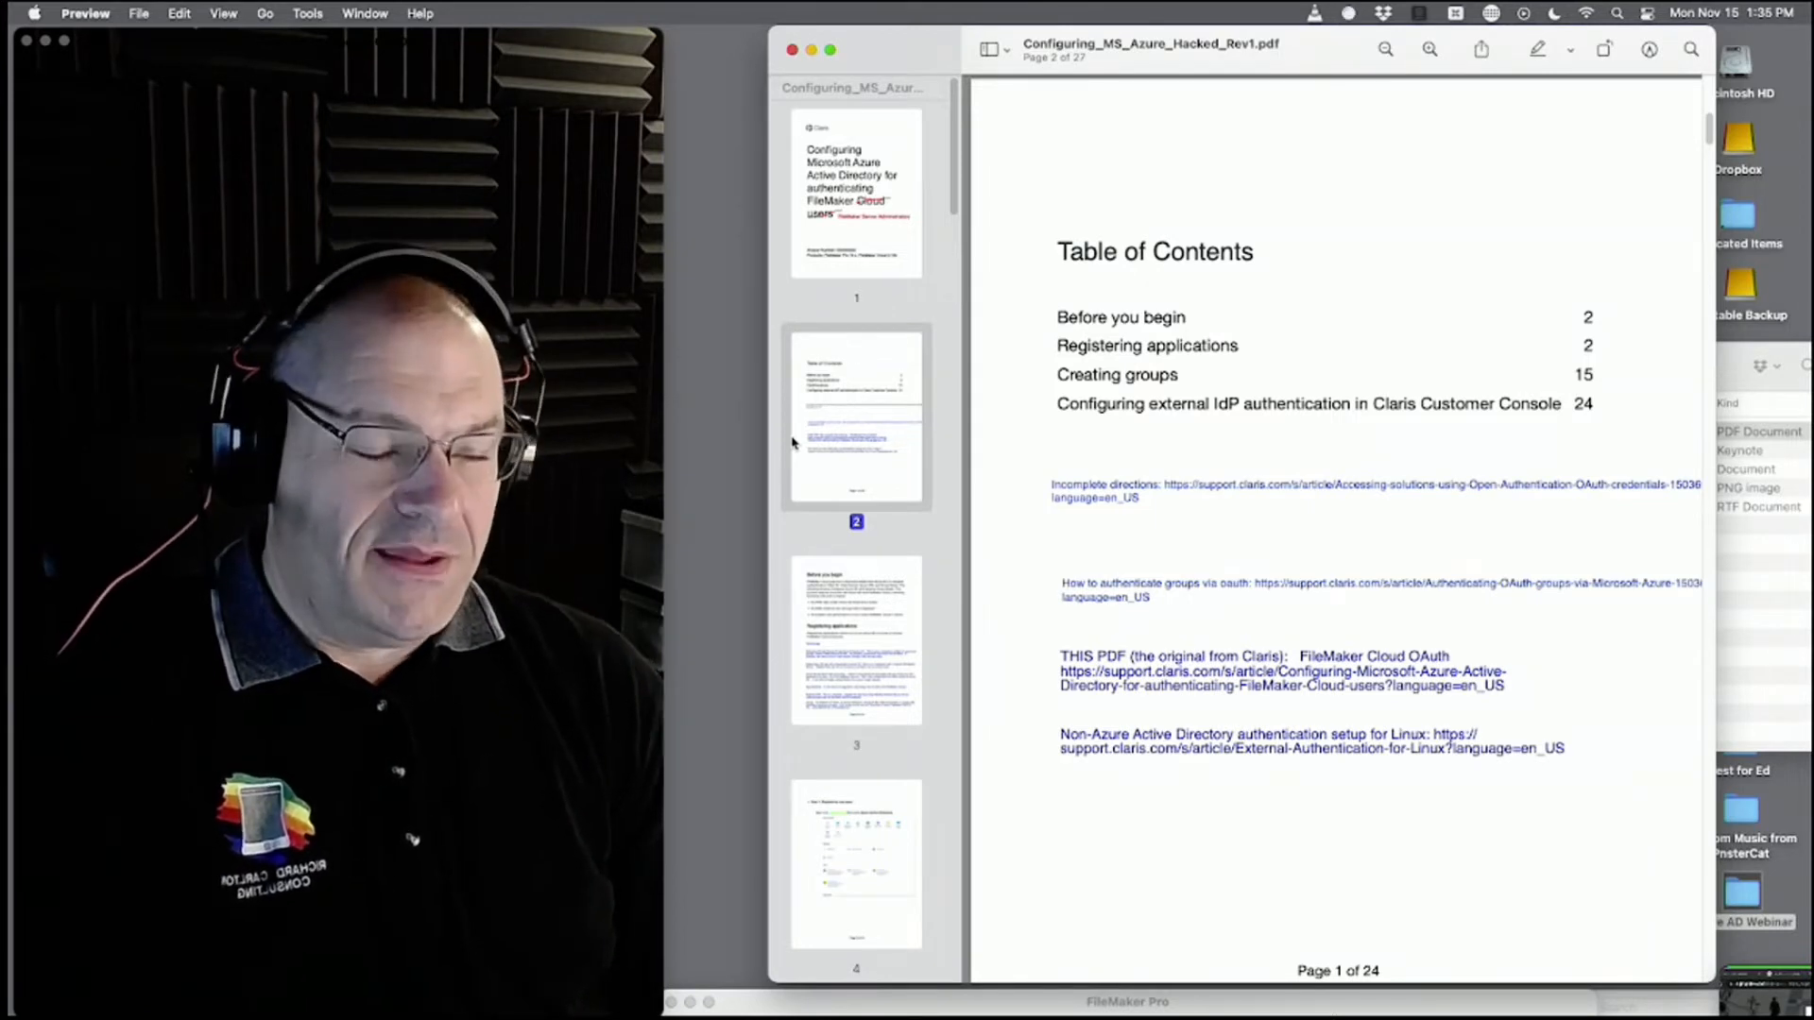
Go to page 3, Before you begin, and scroll to the Registering applications terminology.
{"action": "left_click", "coordinate": [874, 580]}
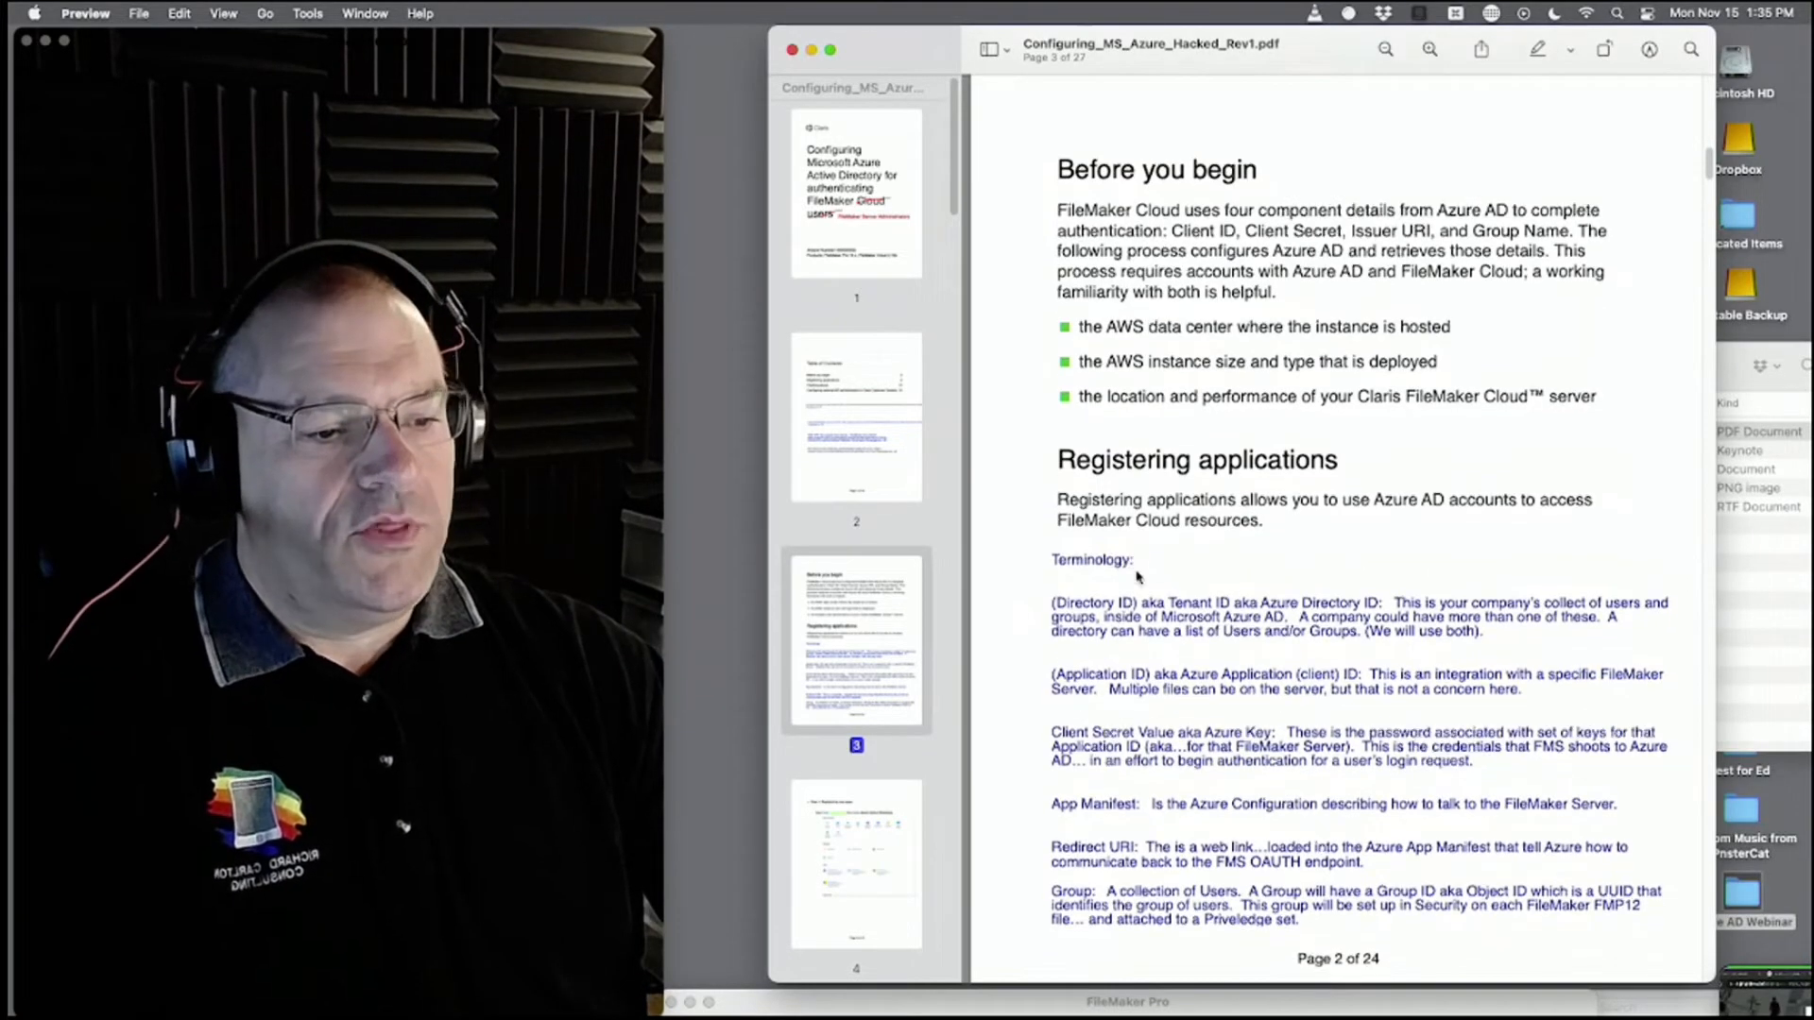
{"action": "scroll", "coordinate": [1137, 577], "scroll_direction": "down", "scroll_amount": 1}
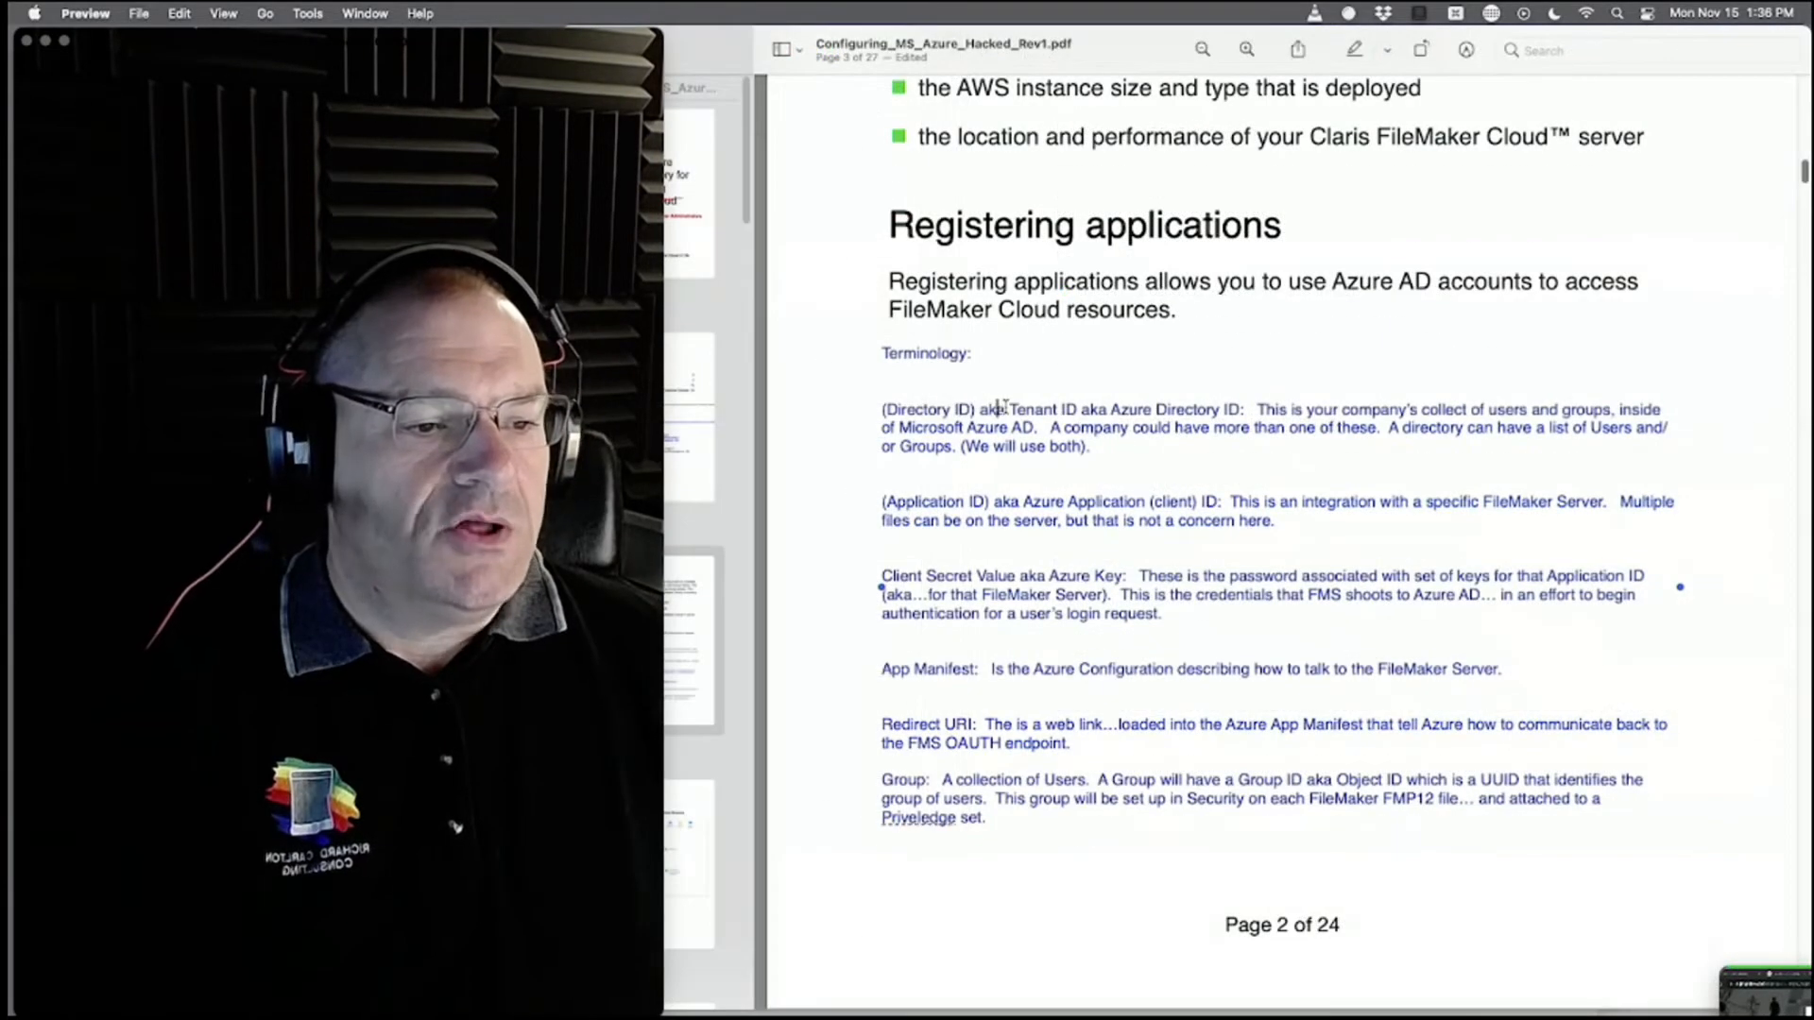
Mark the Directory ID, Azure Key and Client Secret Value terms, then move the call window over the PDF.
{"action": "left_click_drag", "start_coordinate": [1006, 410], "coordinate": [882, 410]}
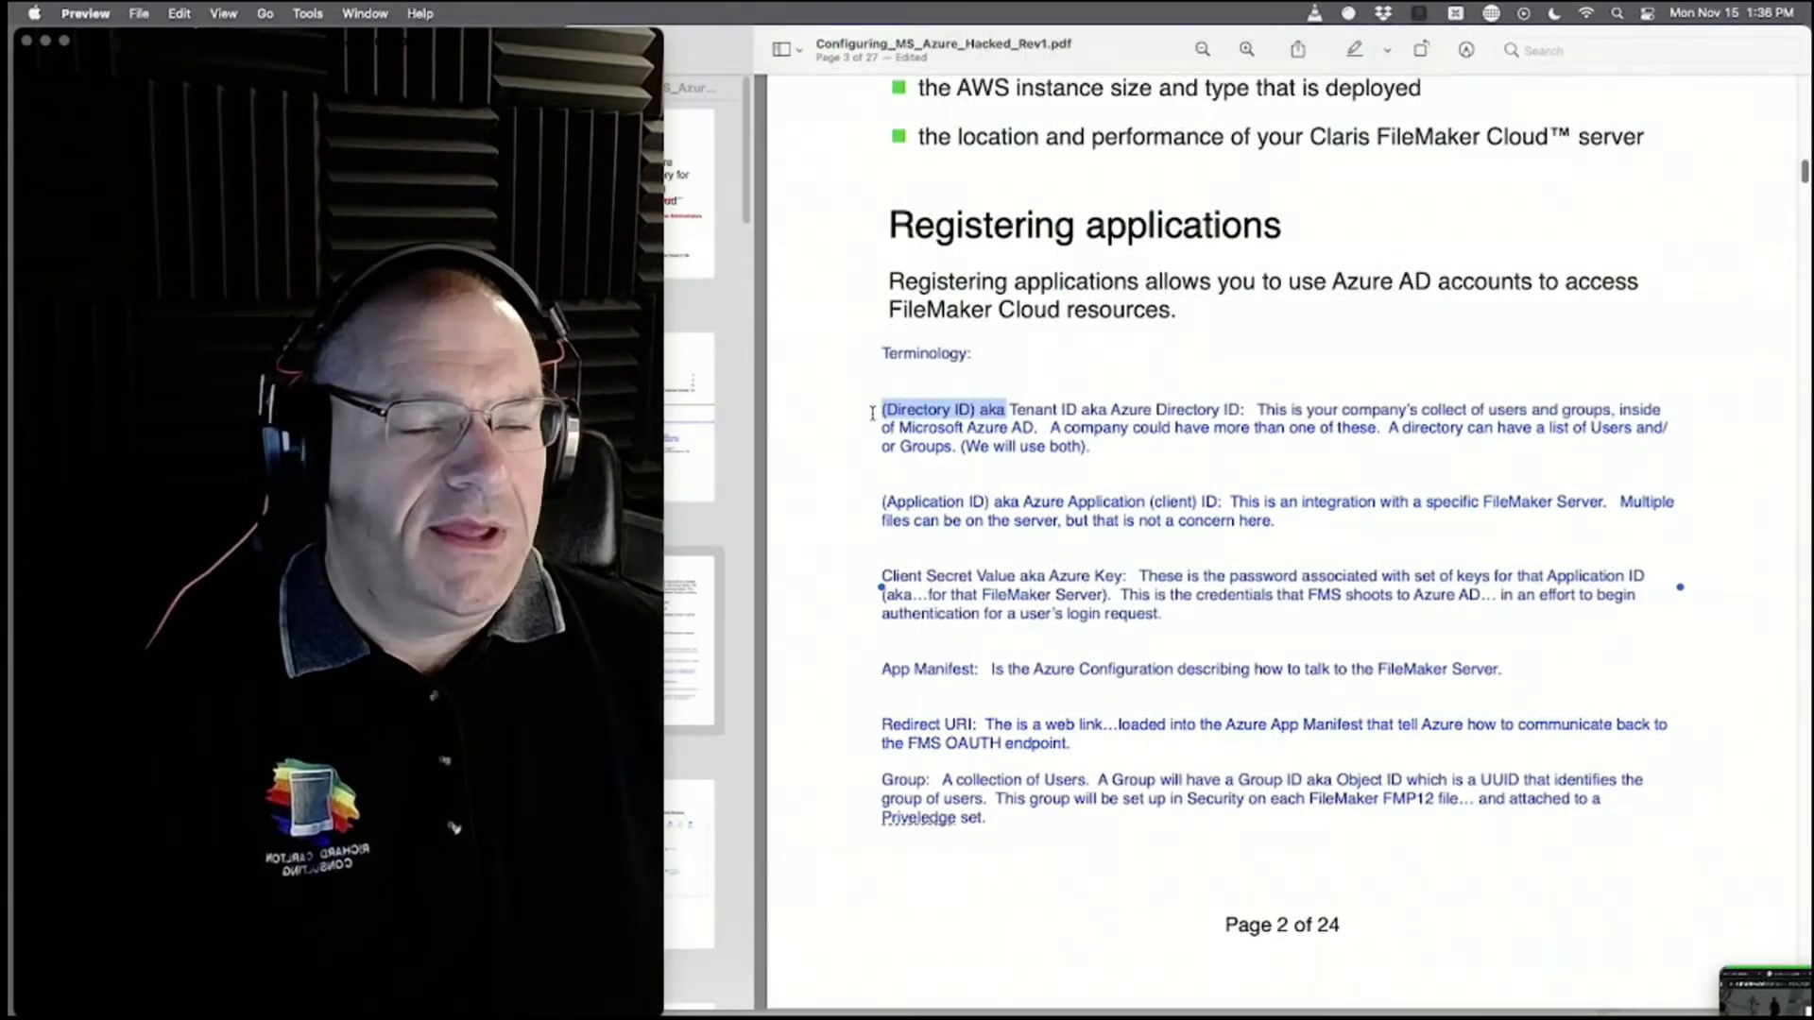
{"action": "left_click_drag", "start_coordinate": [1244, 408], "coordinate": [1063, 406]}
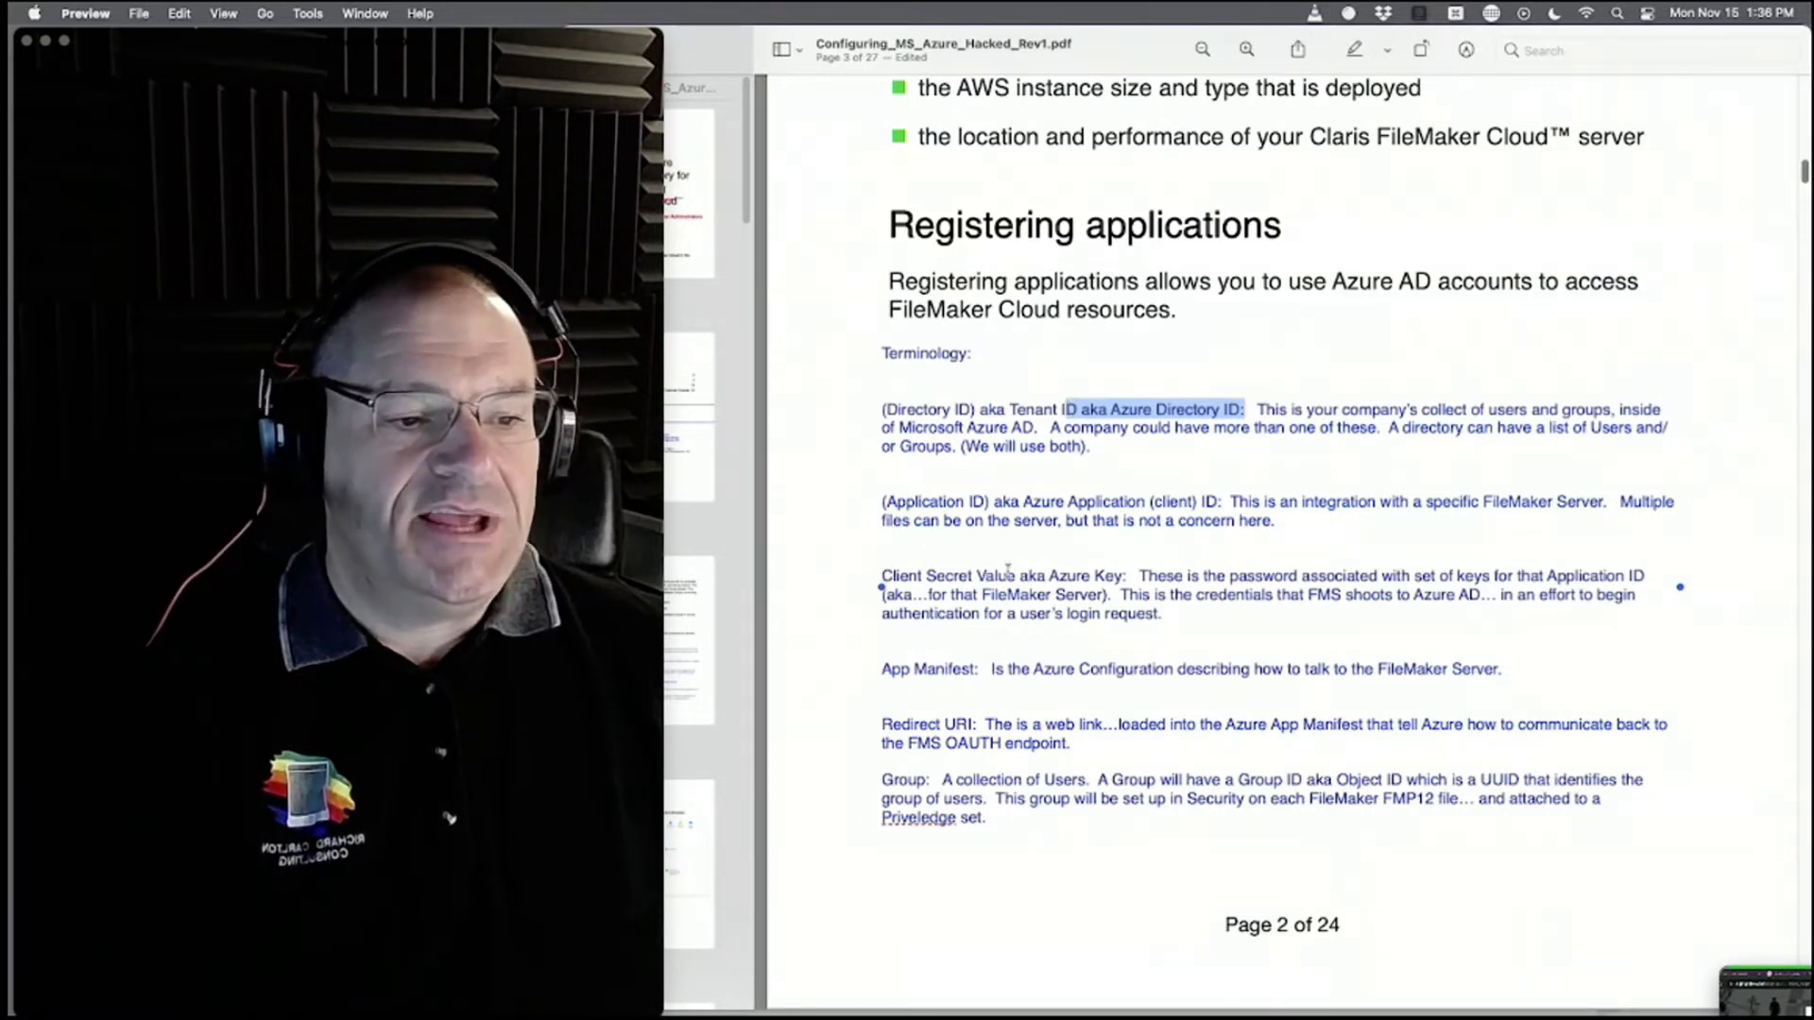
{"action": "left_click_drag", "start_coordinate": [881, 578], "coordinate": [1138, 577]}
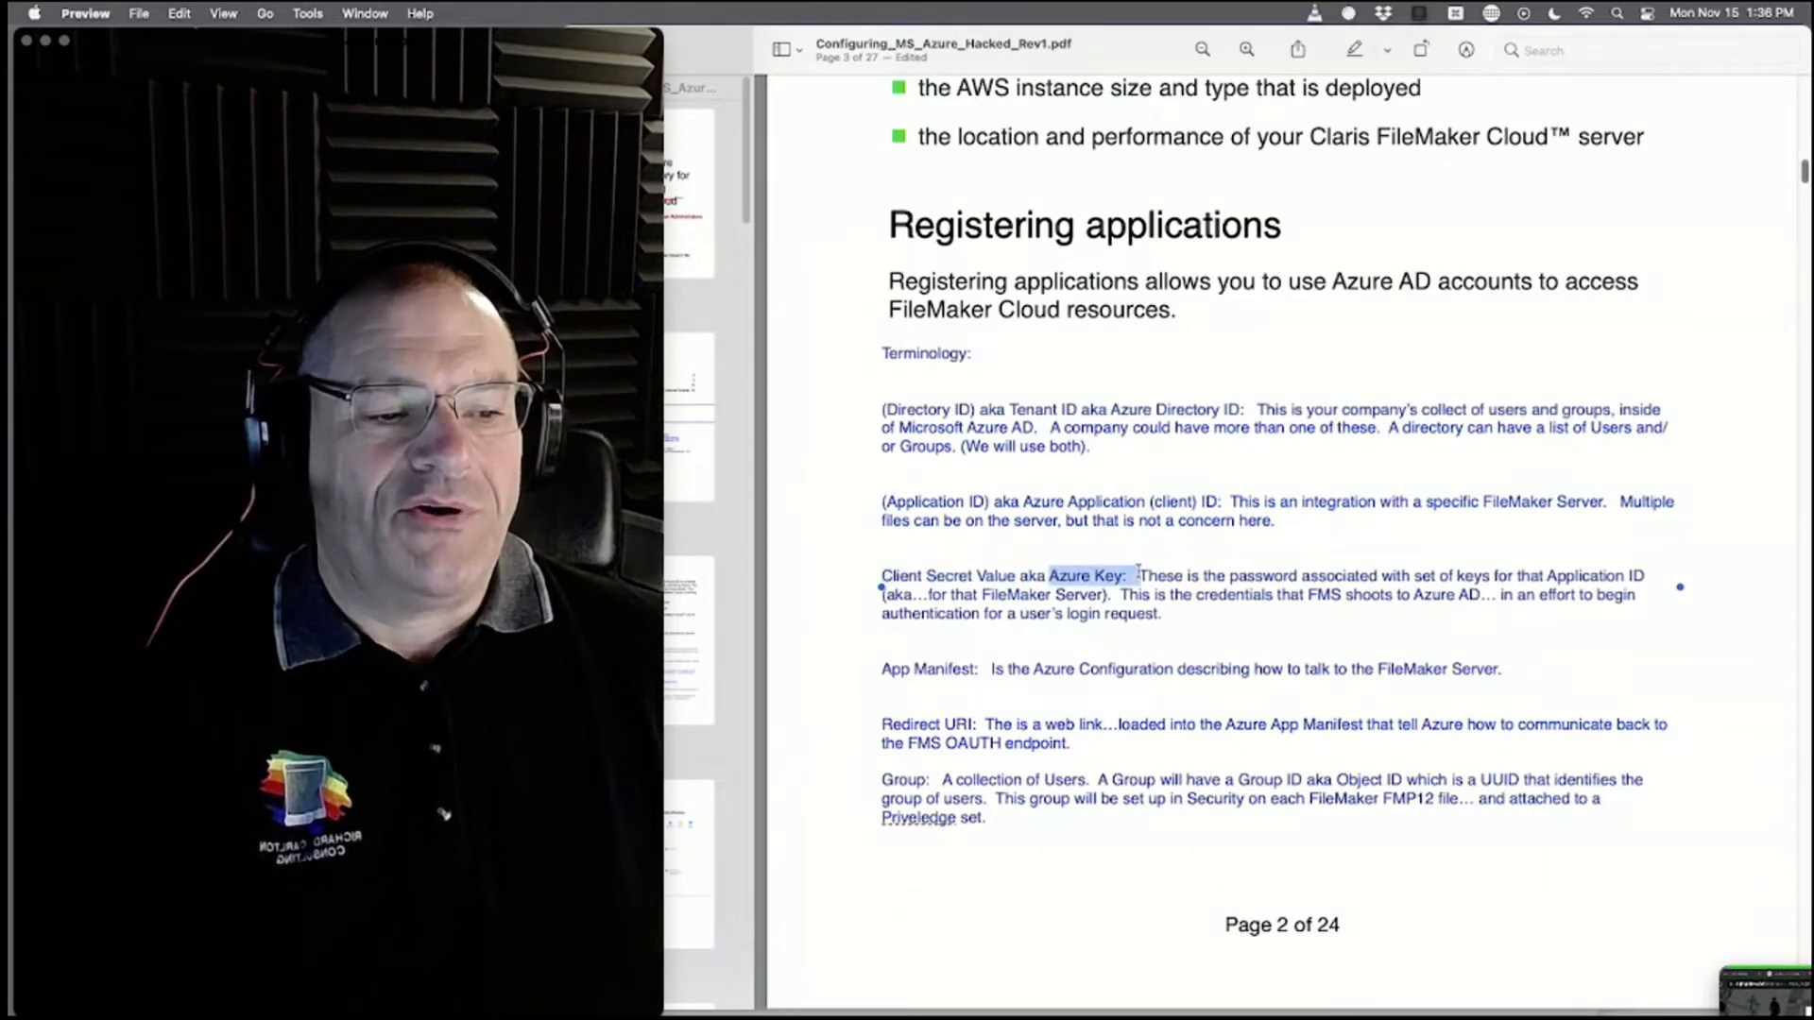
{"action": "left_click", "coordinate": [983, 576]}
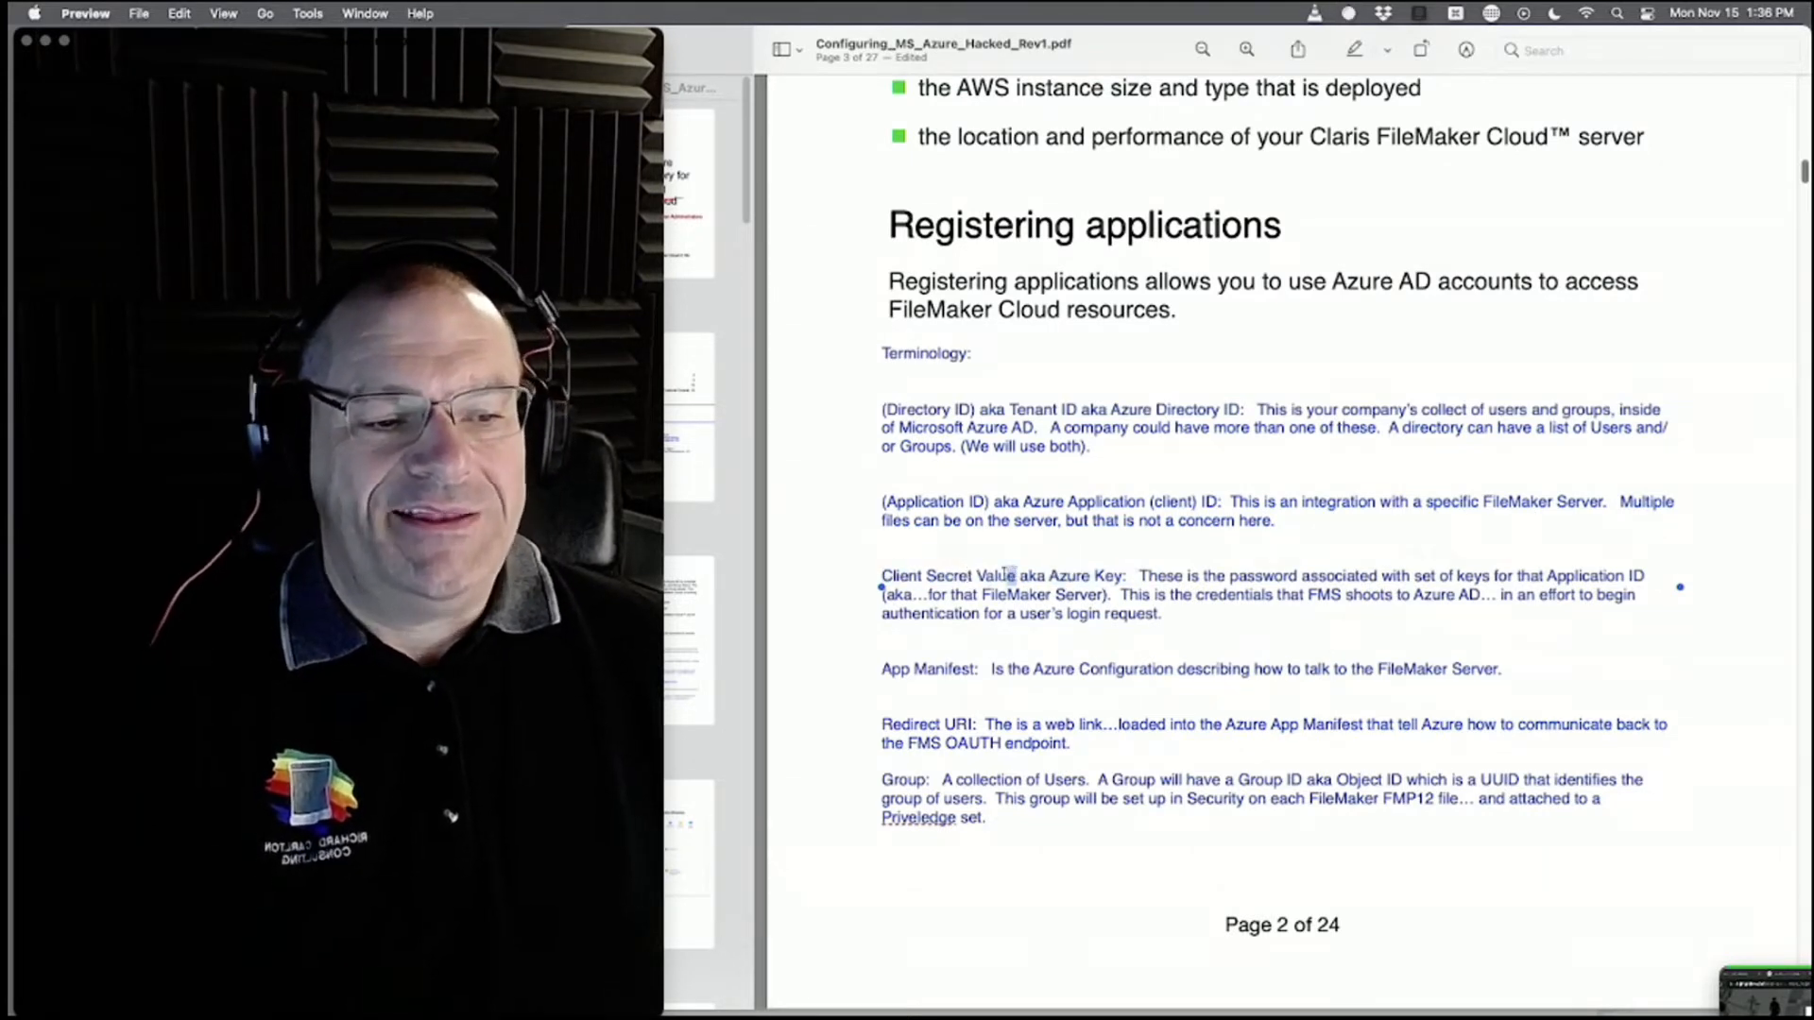
{"action": "left_click_drag", "start_coordinate": [1013, 576], "coordinate": [882, 579]}
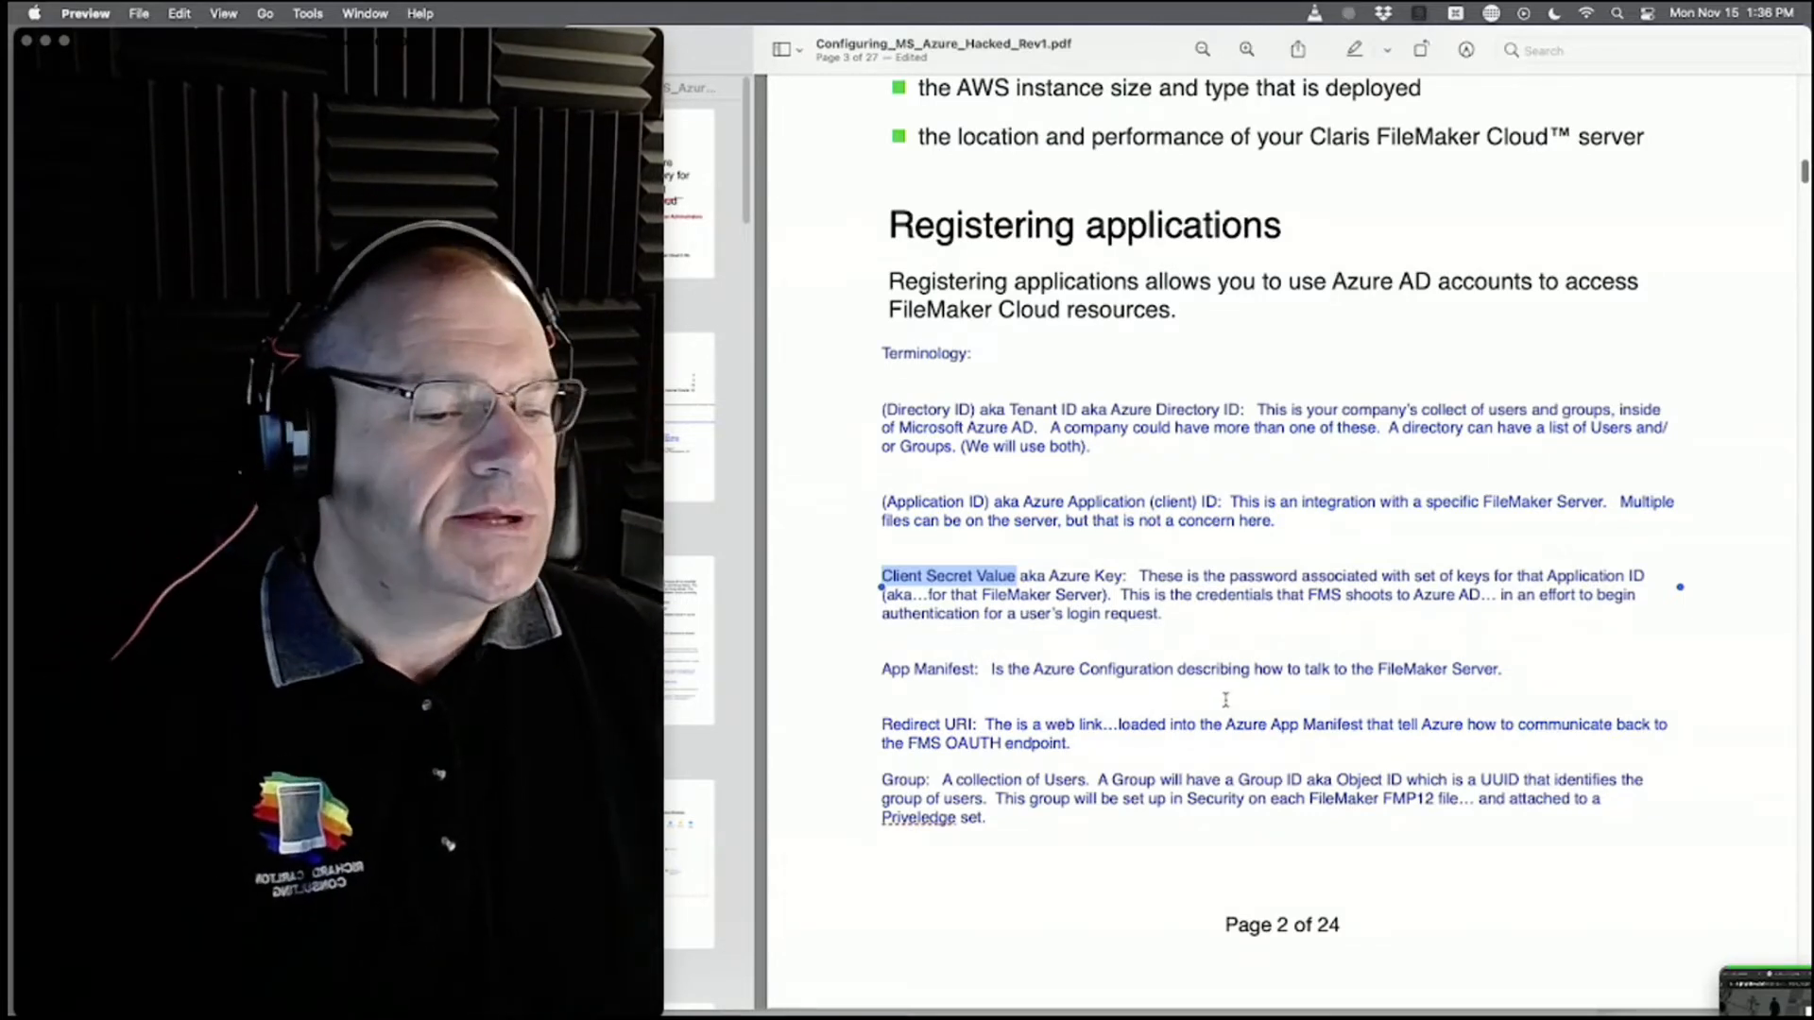
{"action": "left_click_drag", "start_coordinate": [1783, 979], "coordinate": [765, 40]}
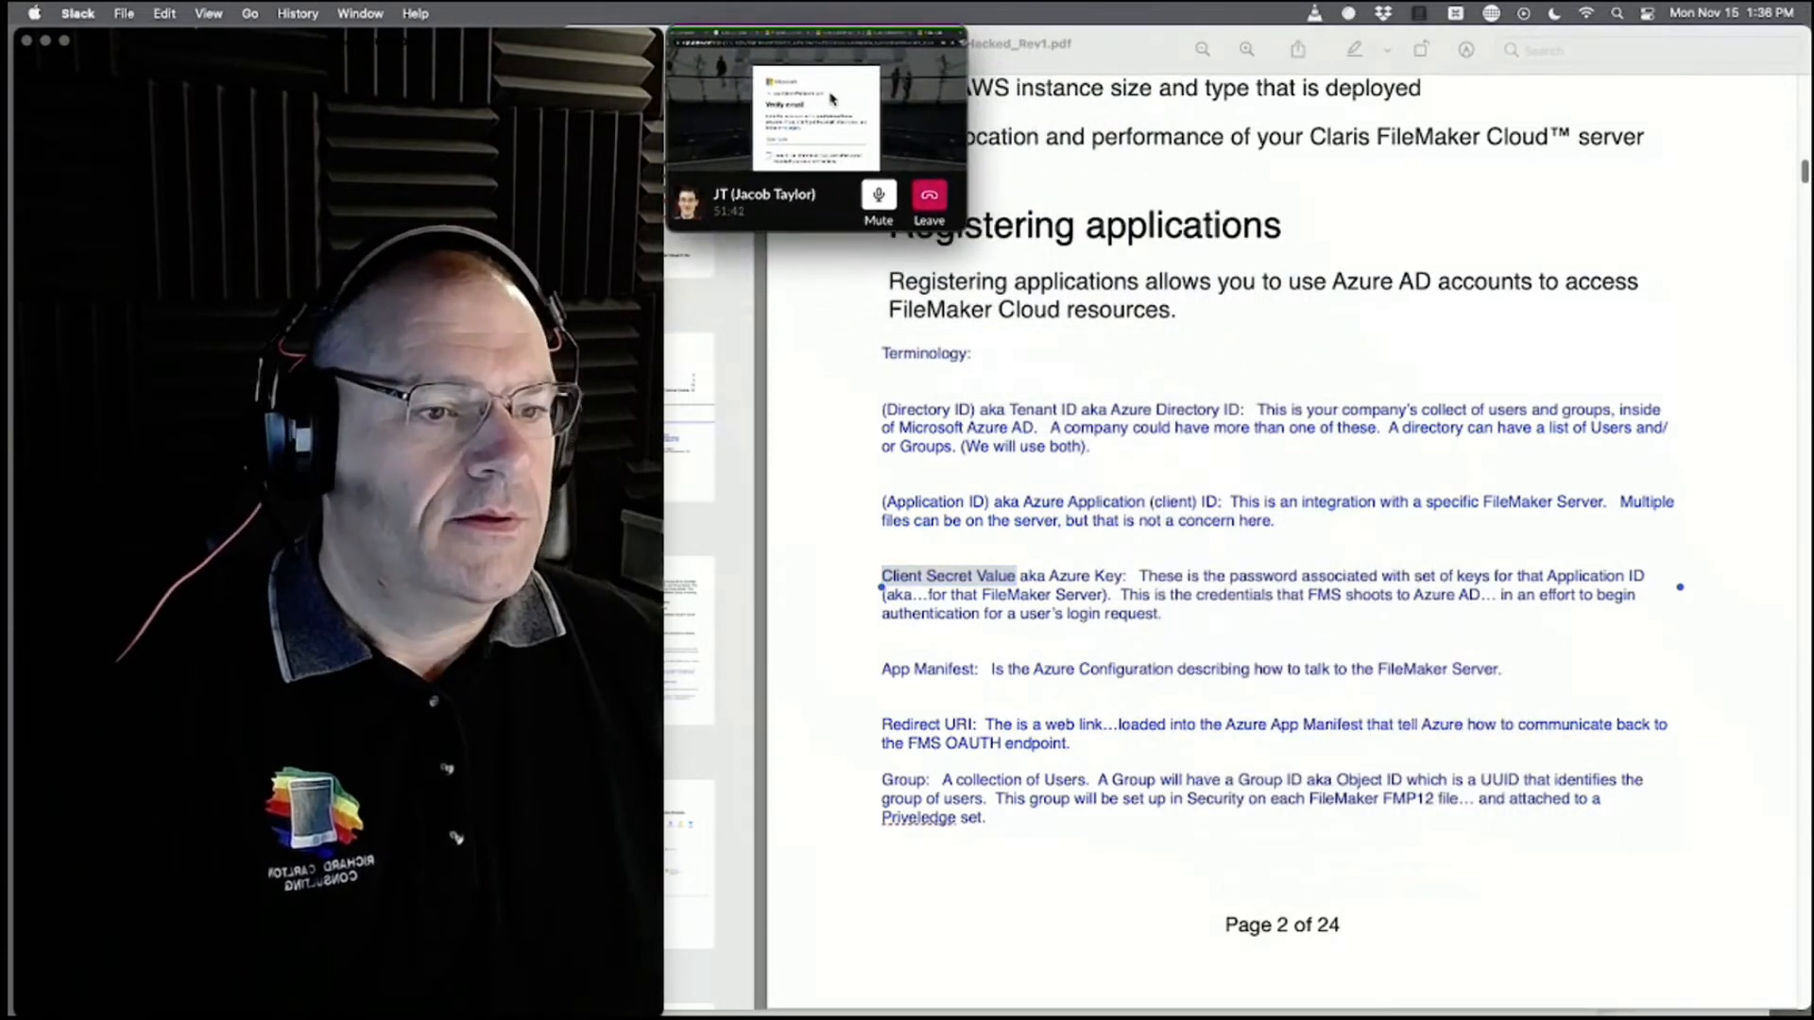
Confirm the verified email, then pass the anti-robot puzzle by picking the monkey tile.
{"action": "left_click", "coordinate": [765, 40]}
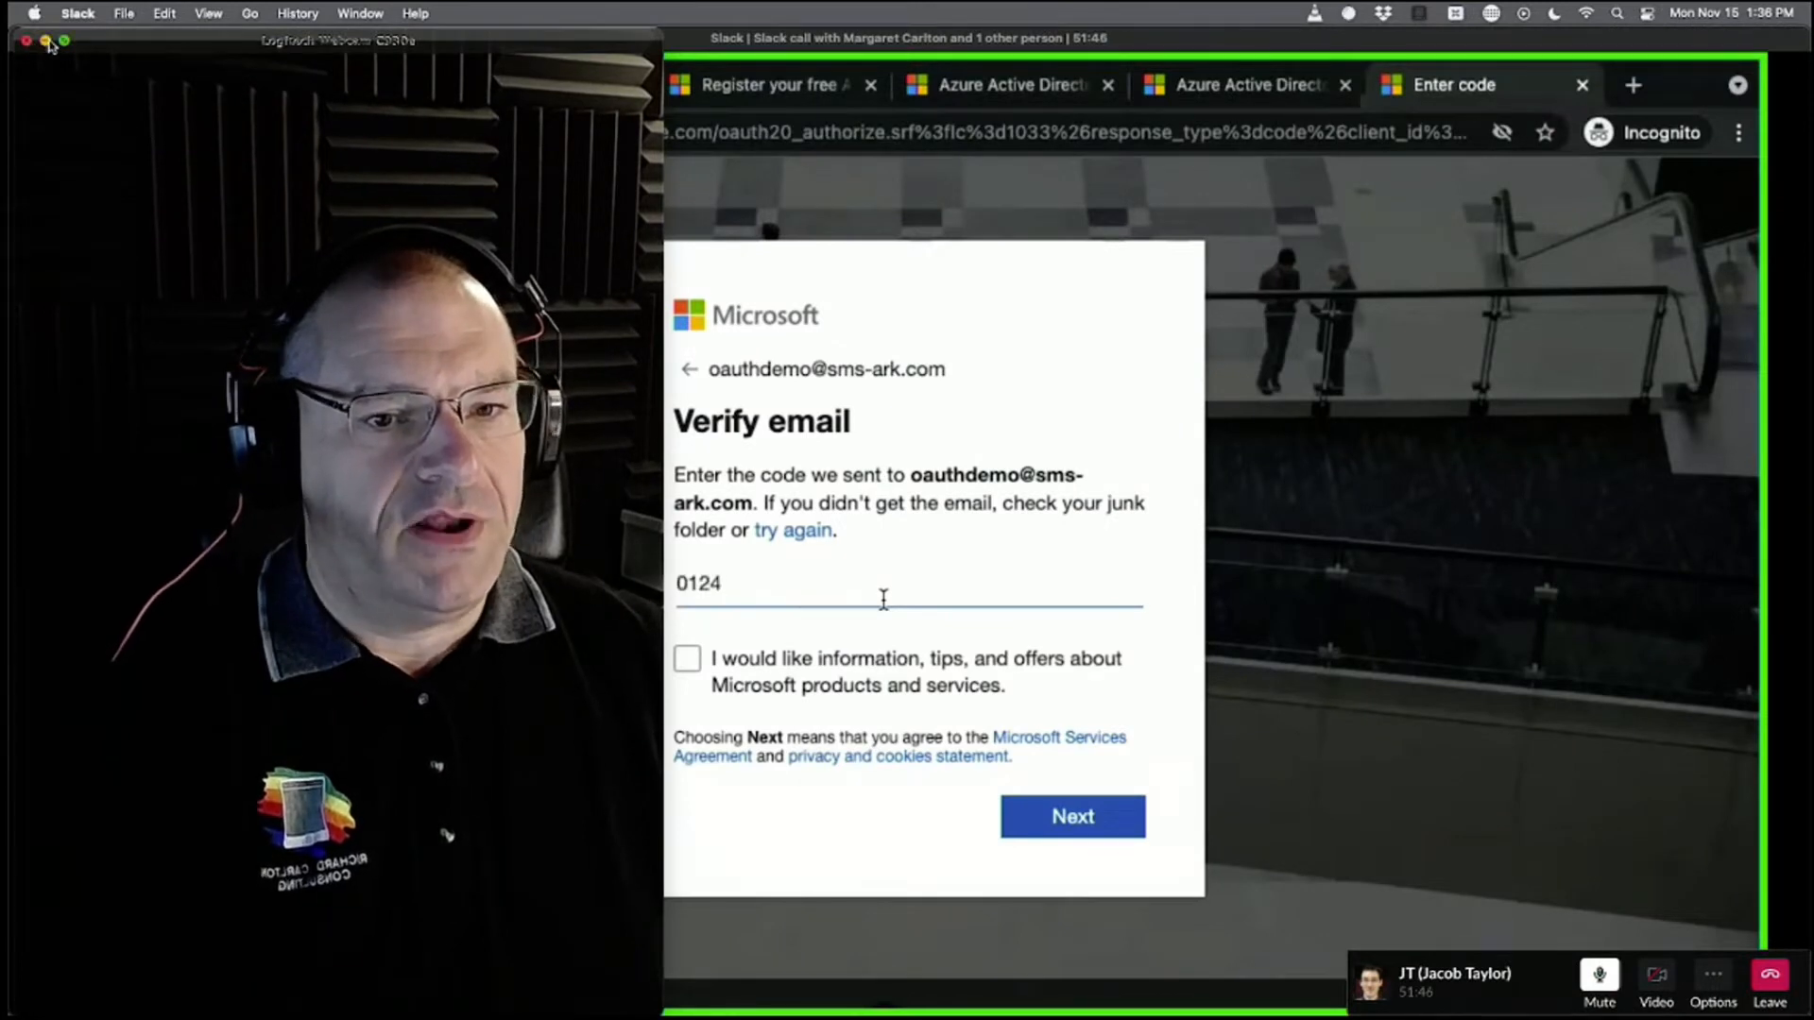
{"action": "left_click", "coordinate": [45, 42]}
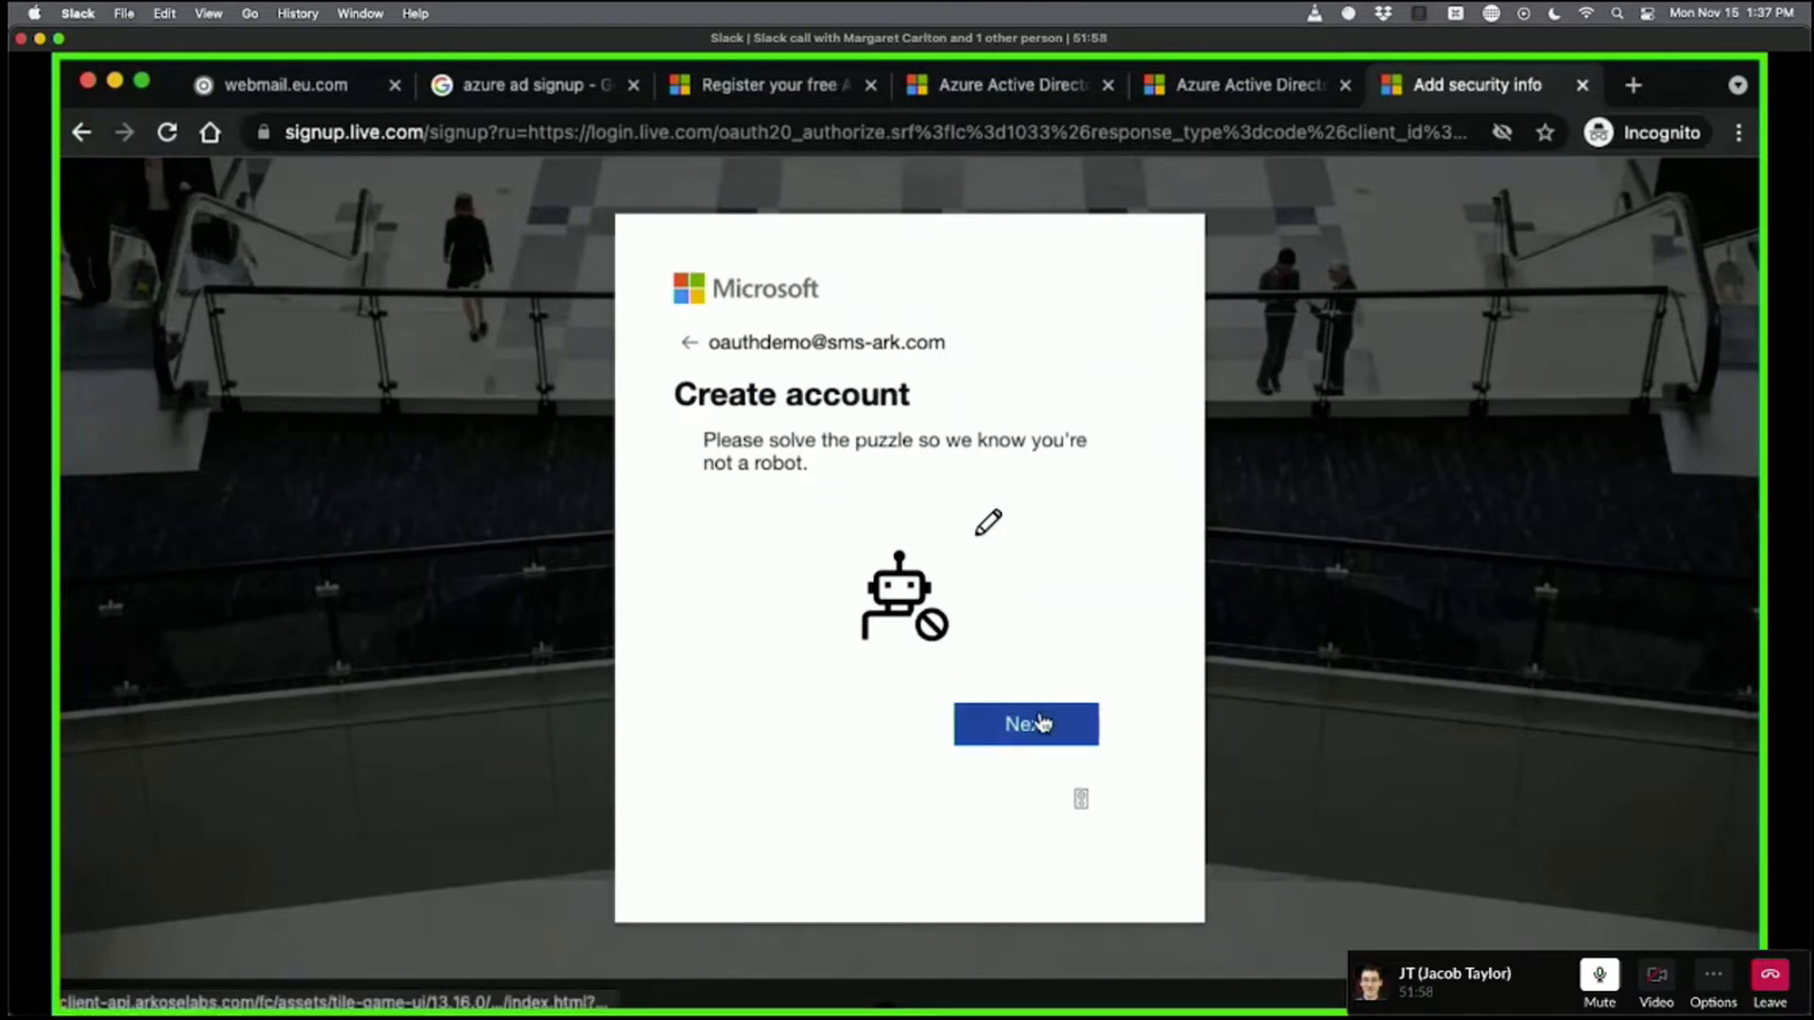
{"action": "left_click", "coordinate": [1040, 724]}
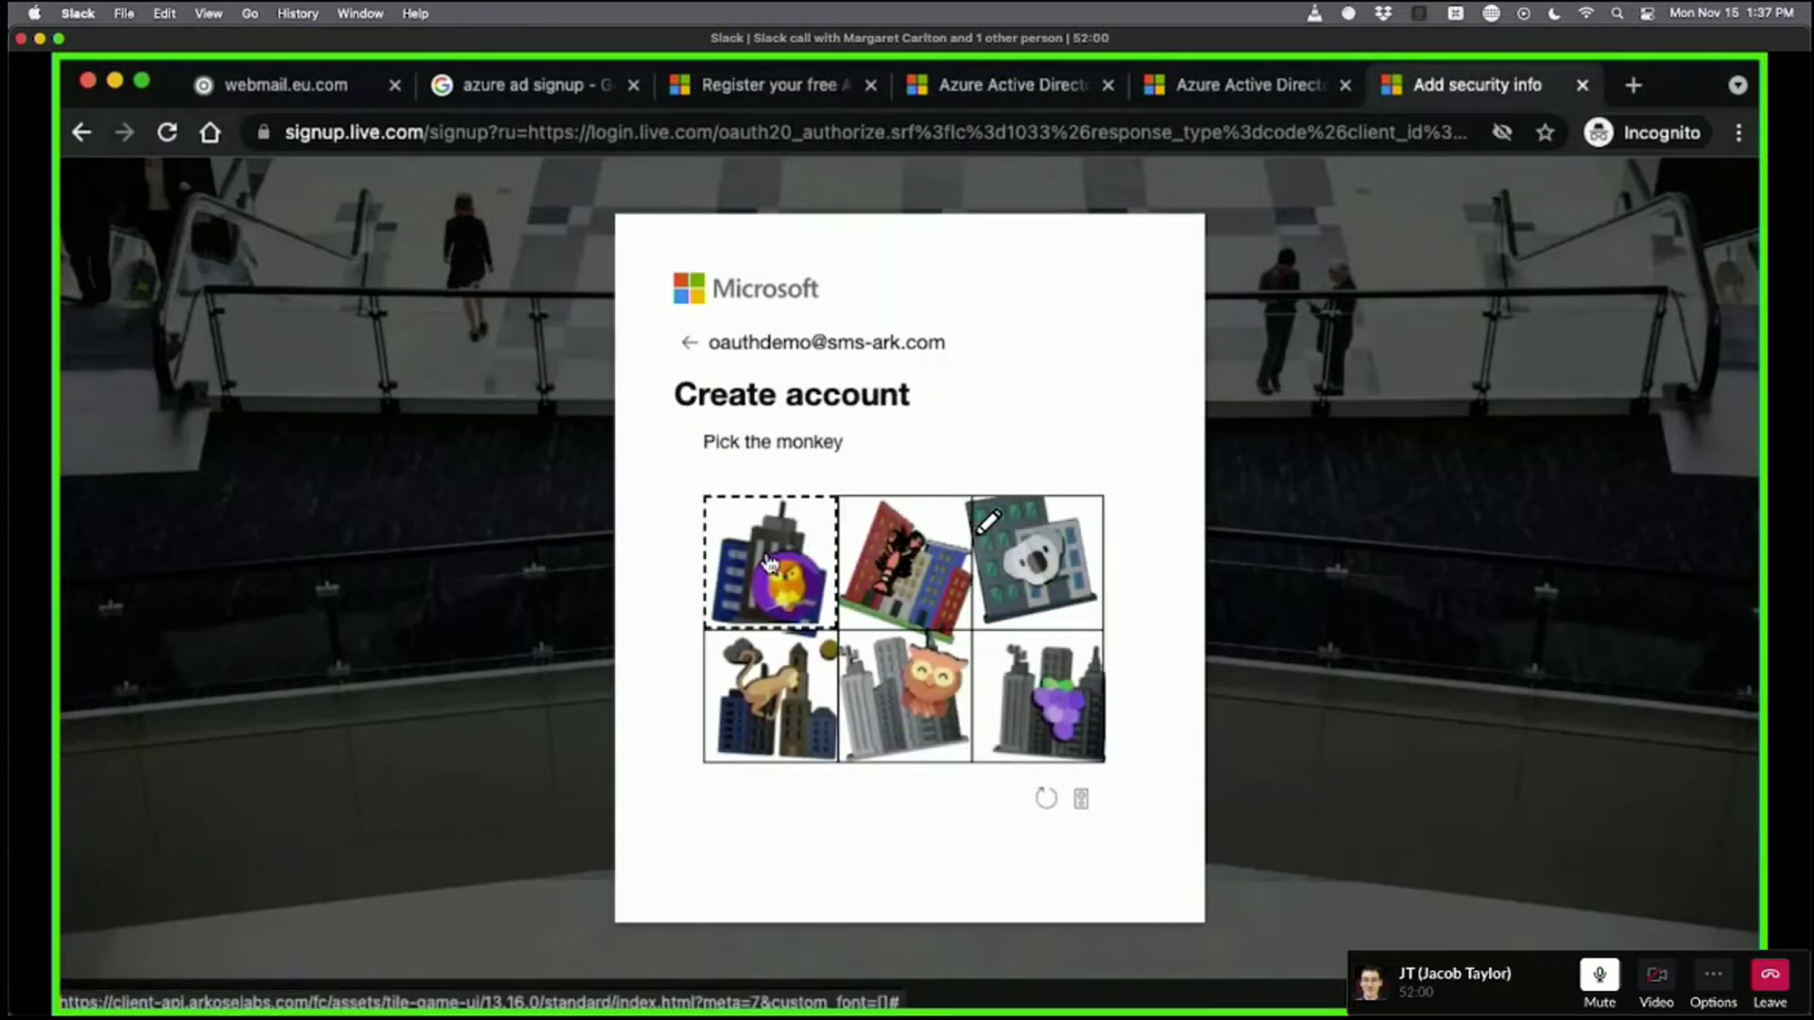
{"action": "left_click", "coordinate": [748, 699]}
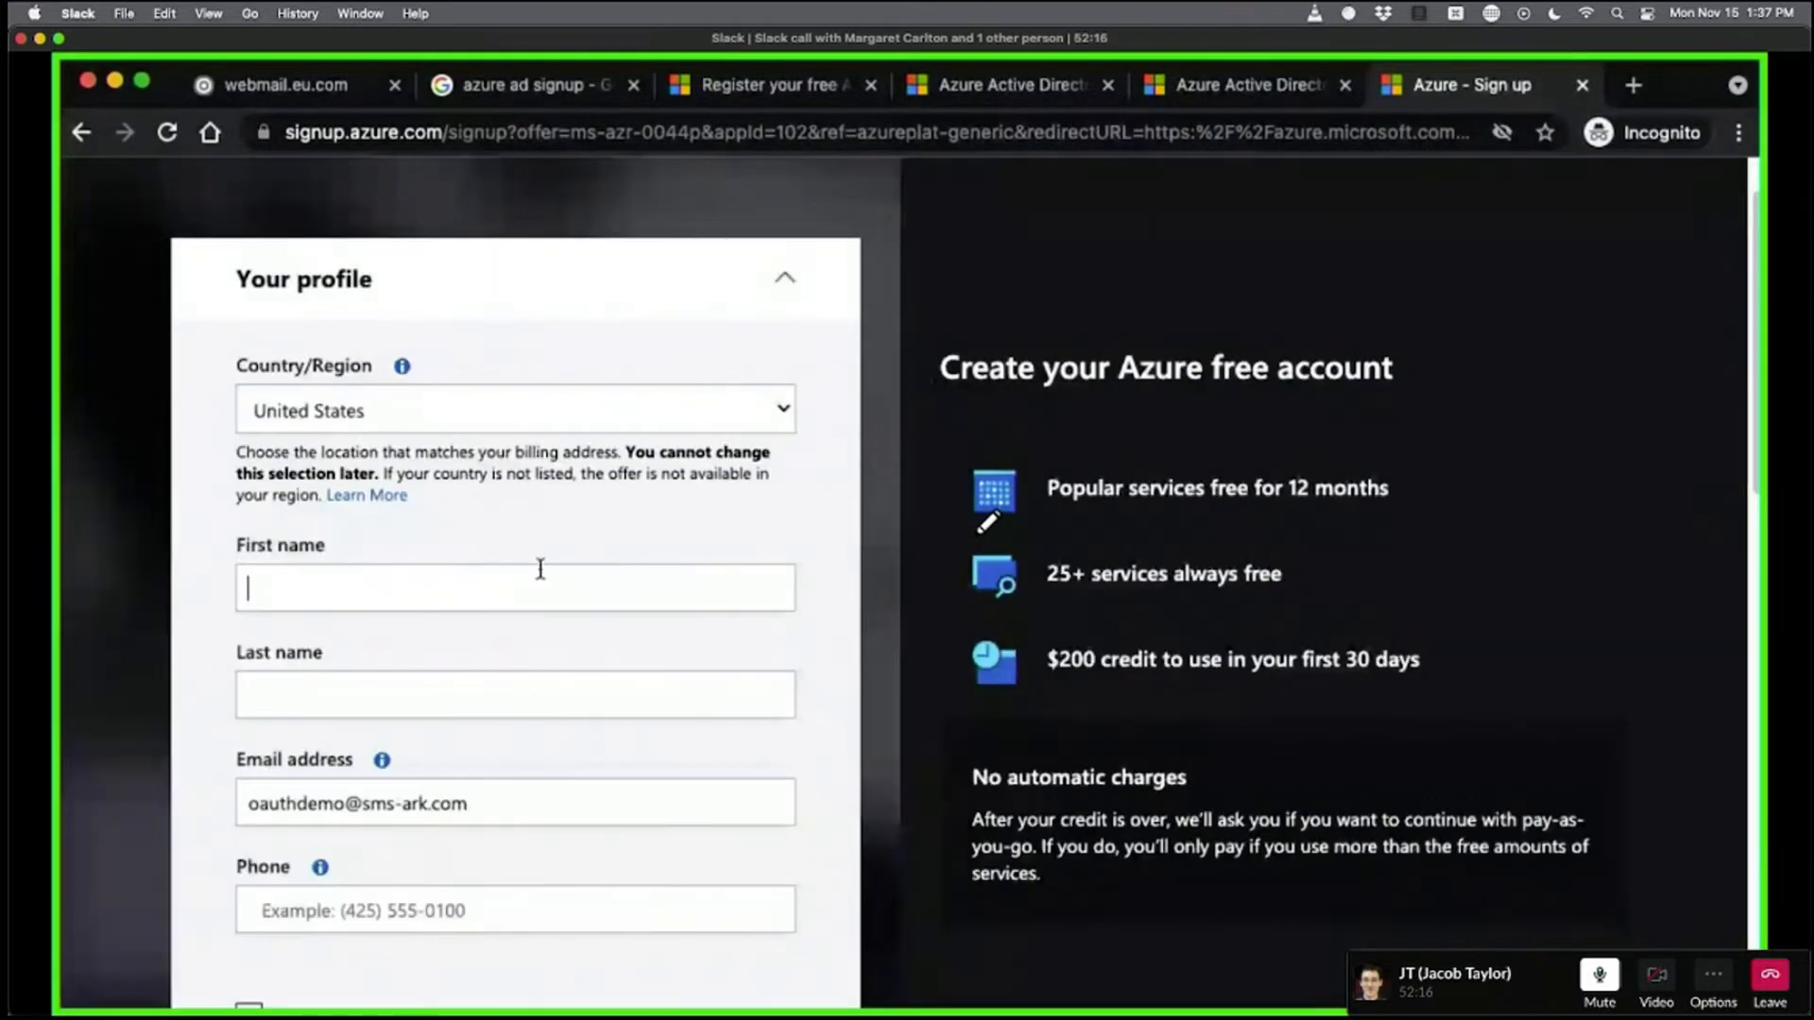
Enter the first and last name in the Azure profile form.
{"action": "key", "text": "Tab"}
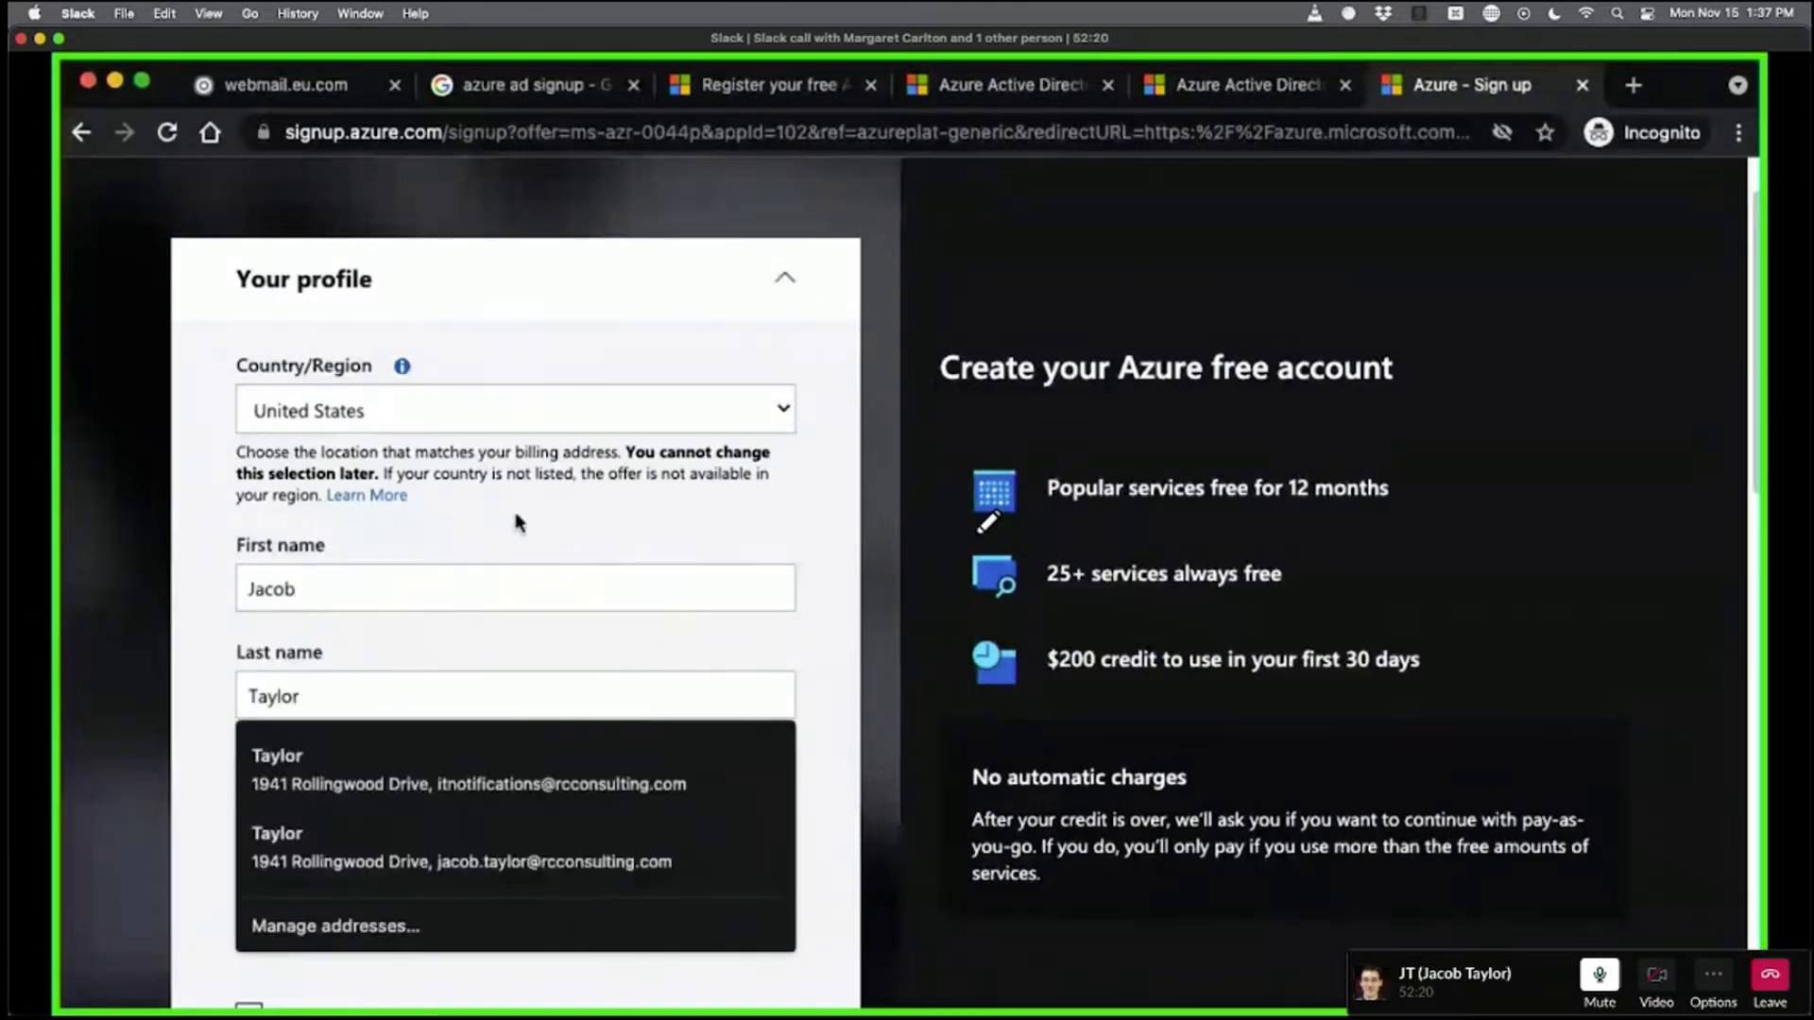
{"action": "left_click", "coordinate": [693, 465]}
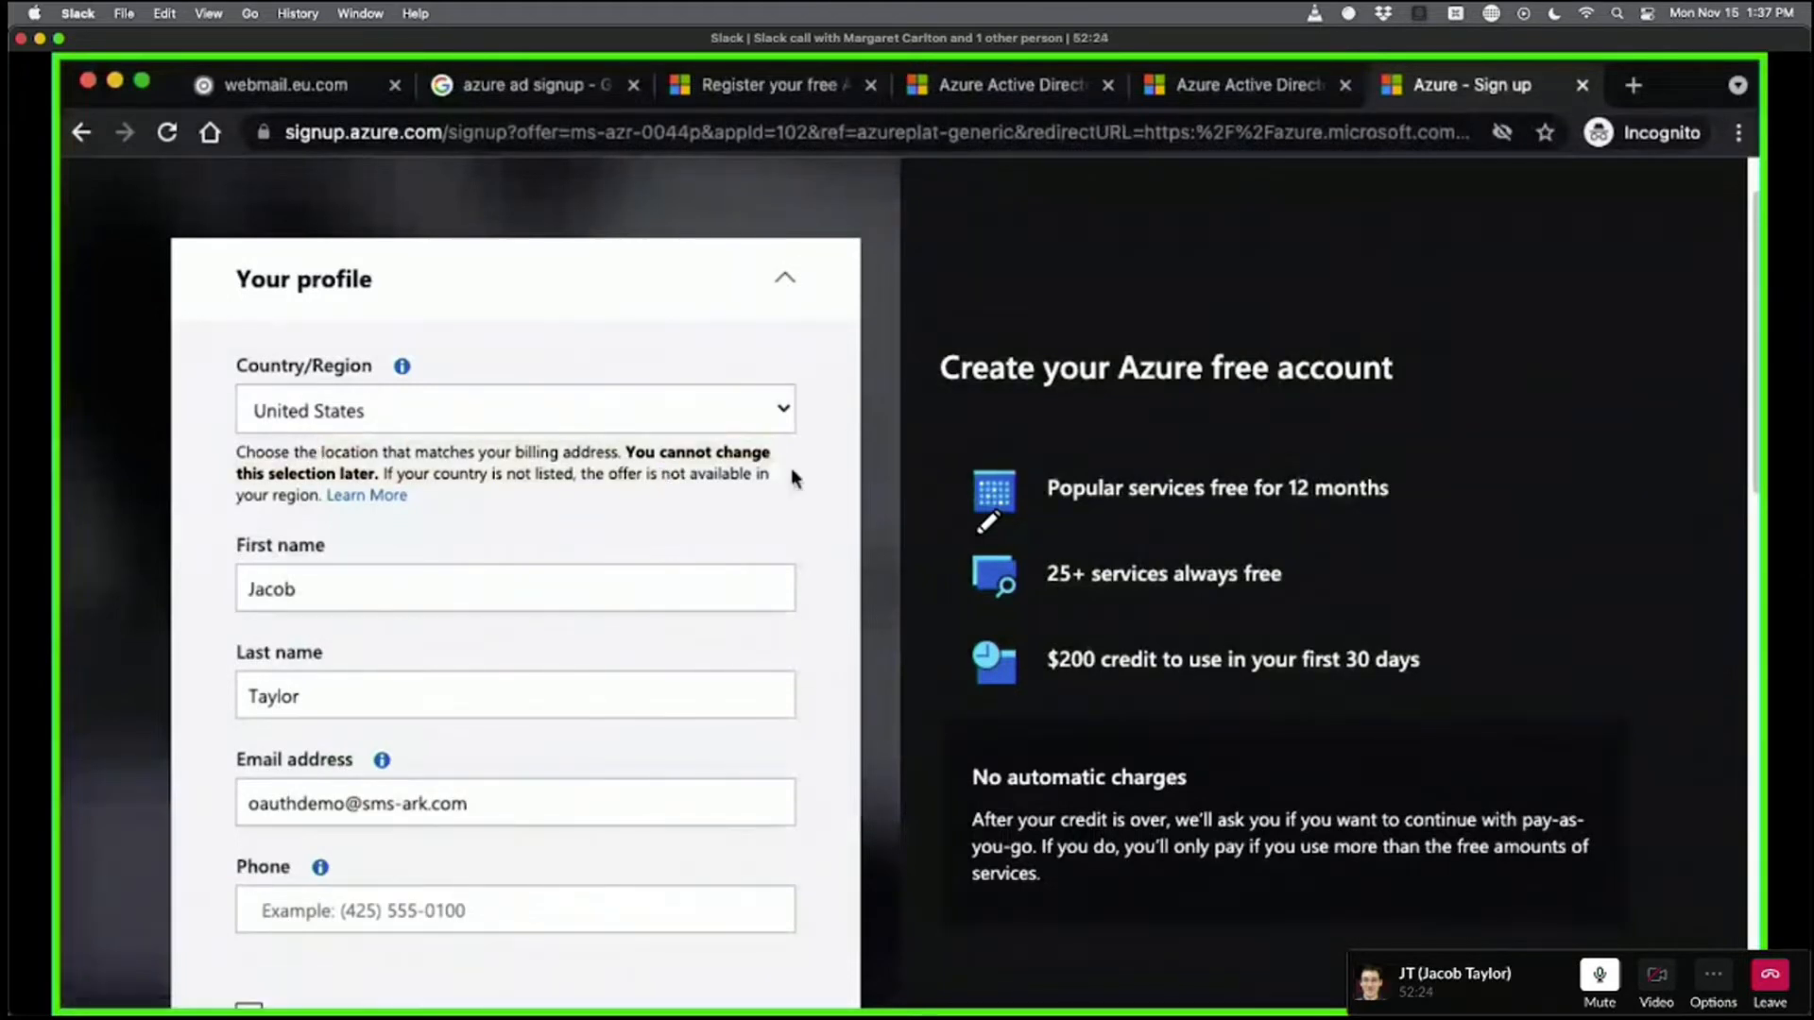
Fill the phone and address from a saved entry, and replace the autofilled email with the sign-up address.
{"action": "scroll", "coordinate": [791, 468], "scroll_direction": "down", "scroll_amount": 4}
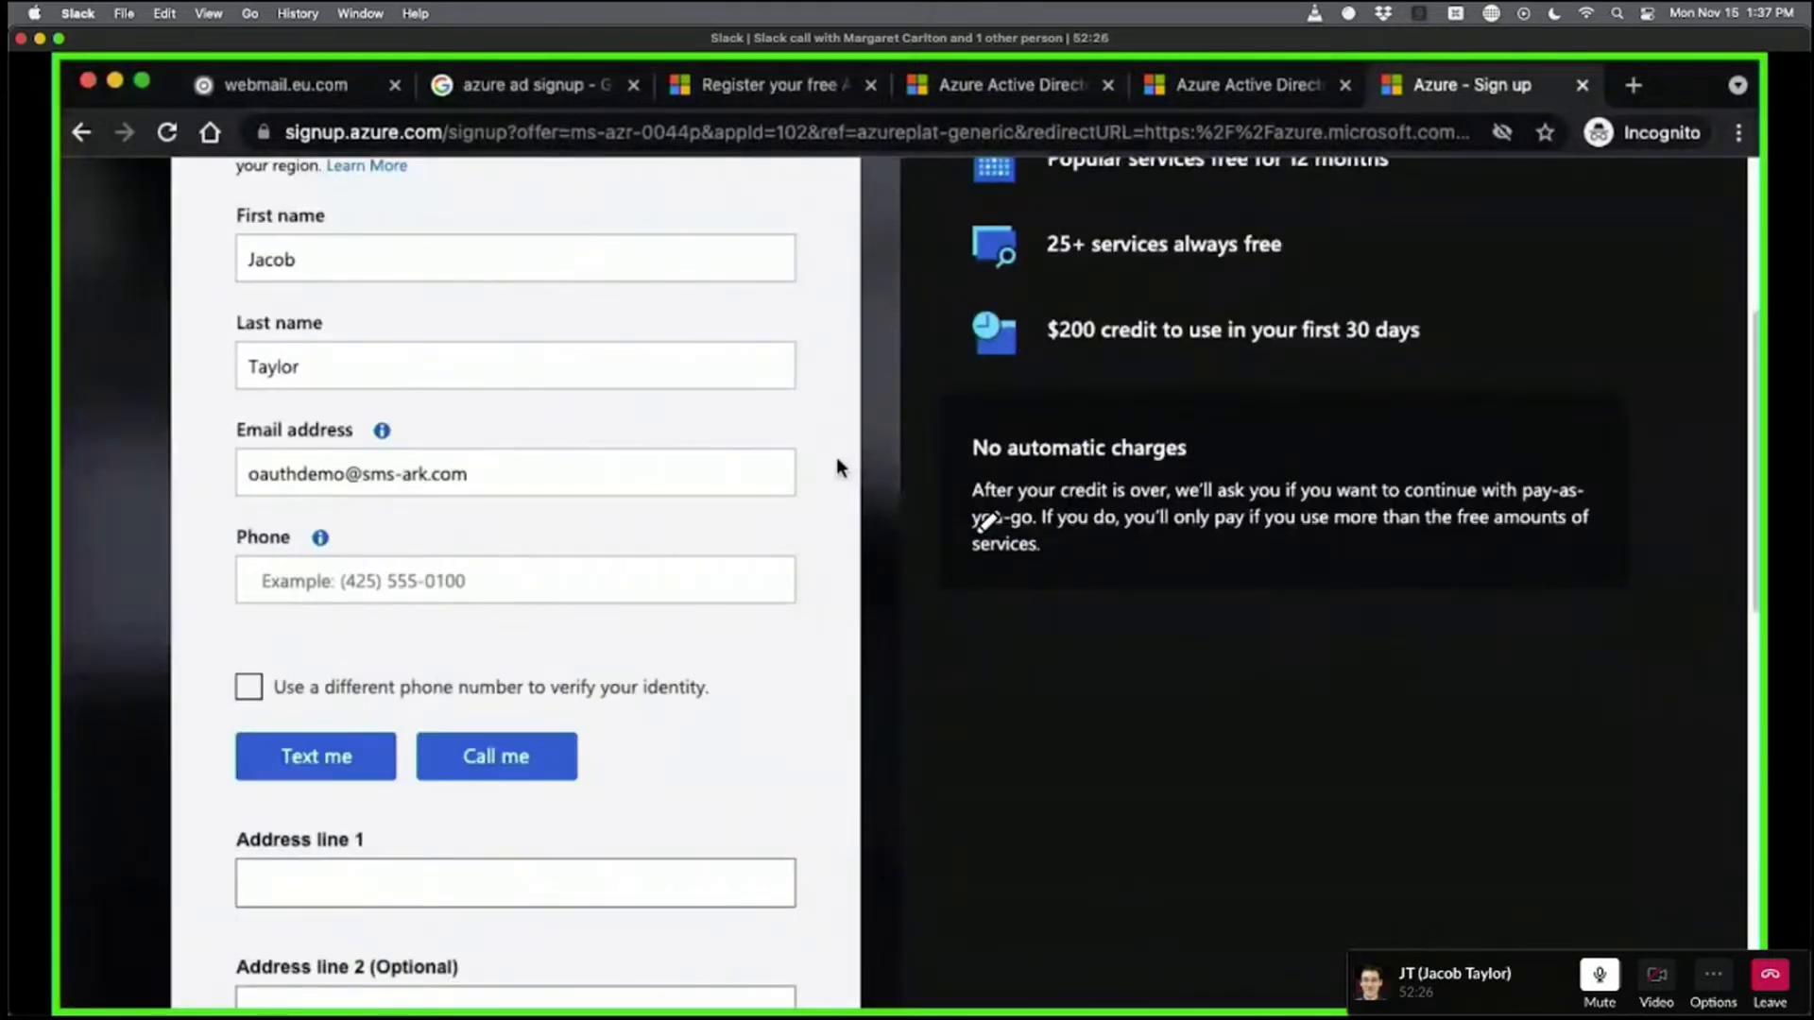
{"action": "left_click", "coordinate": [660, 567]}
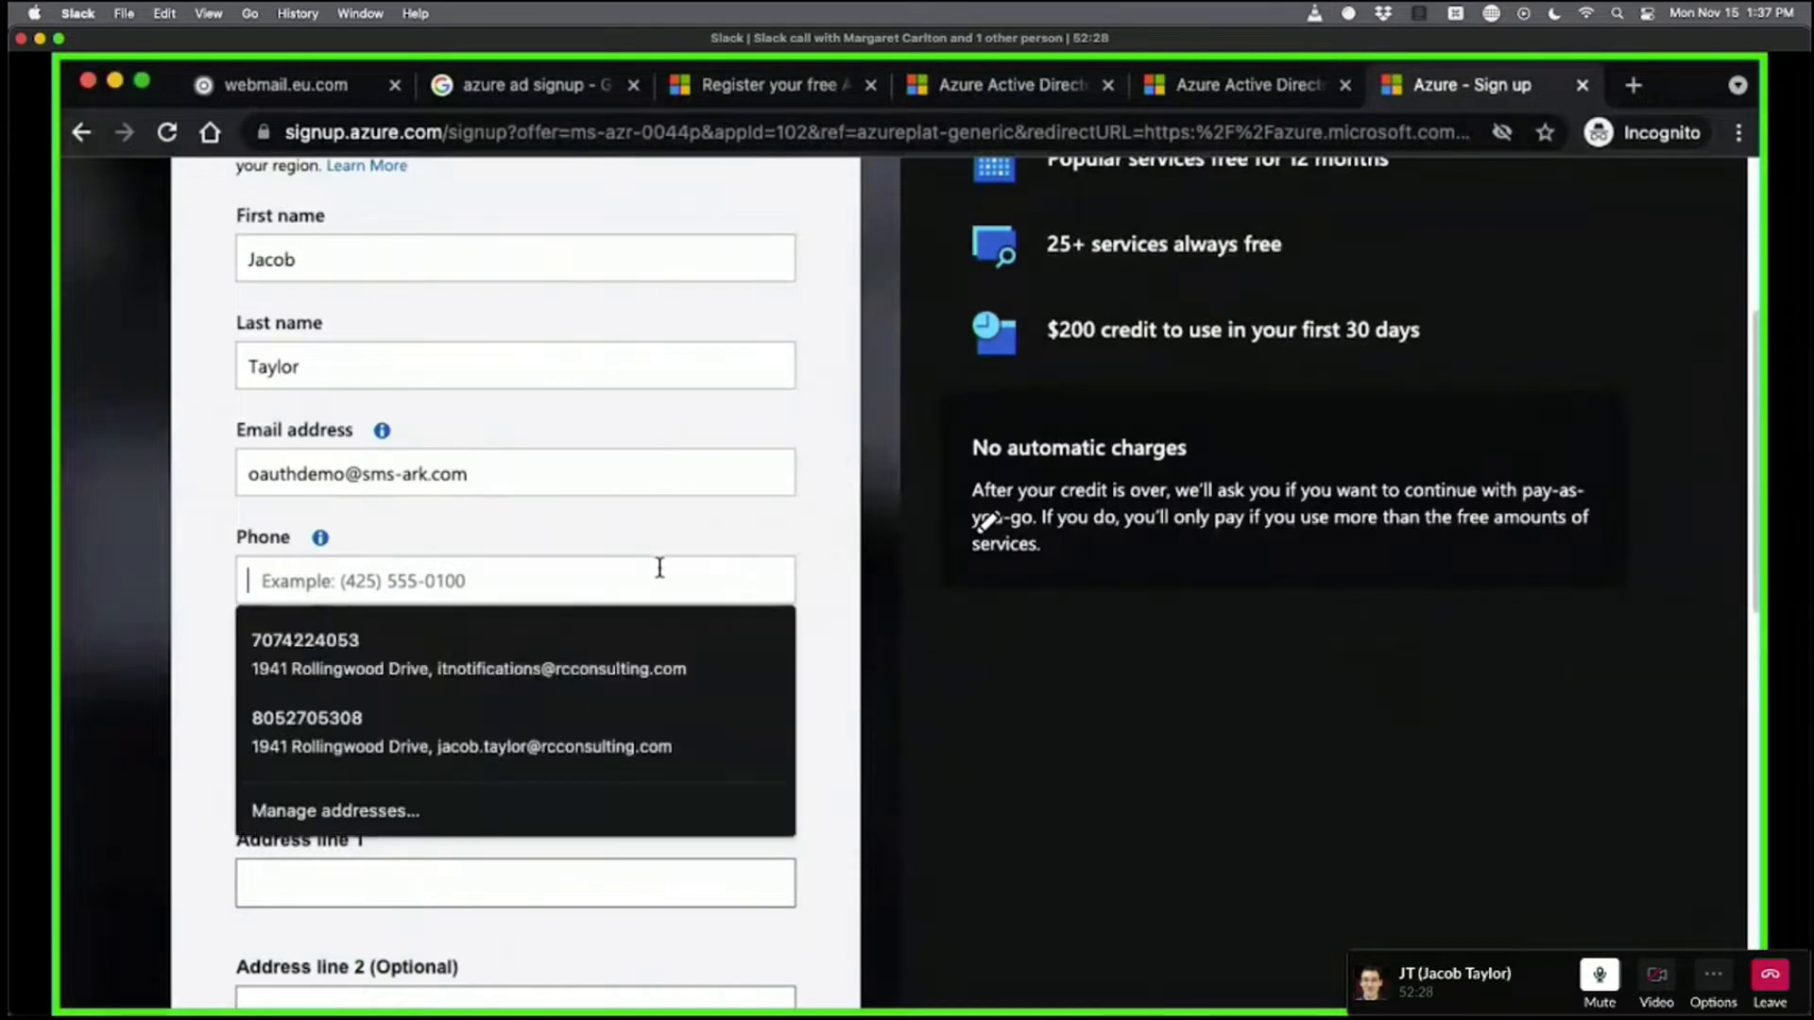
{"action": "left_click", "coordinate": [378, 728]}
{"action": "left_click", "coordinate": [529, 462]}
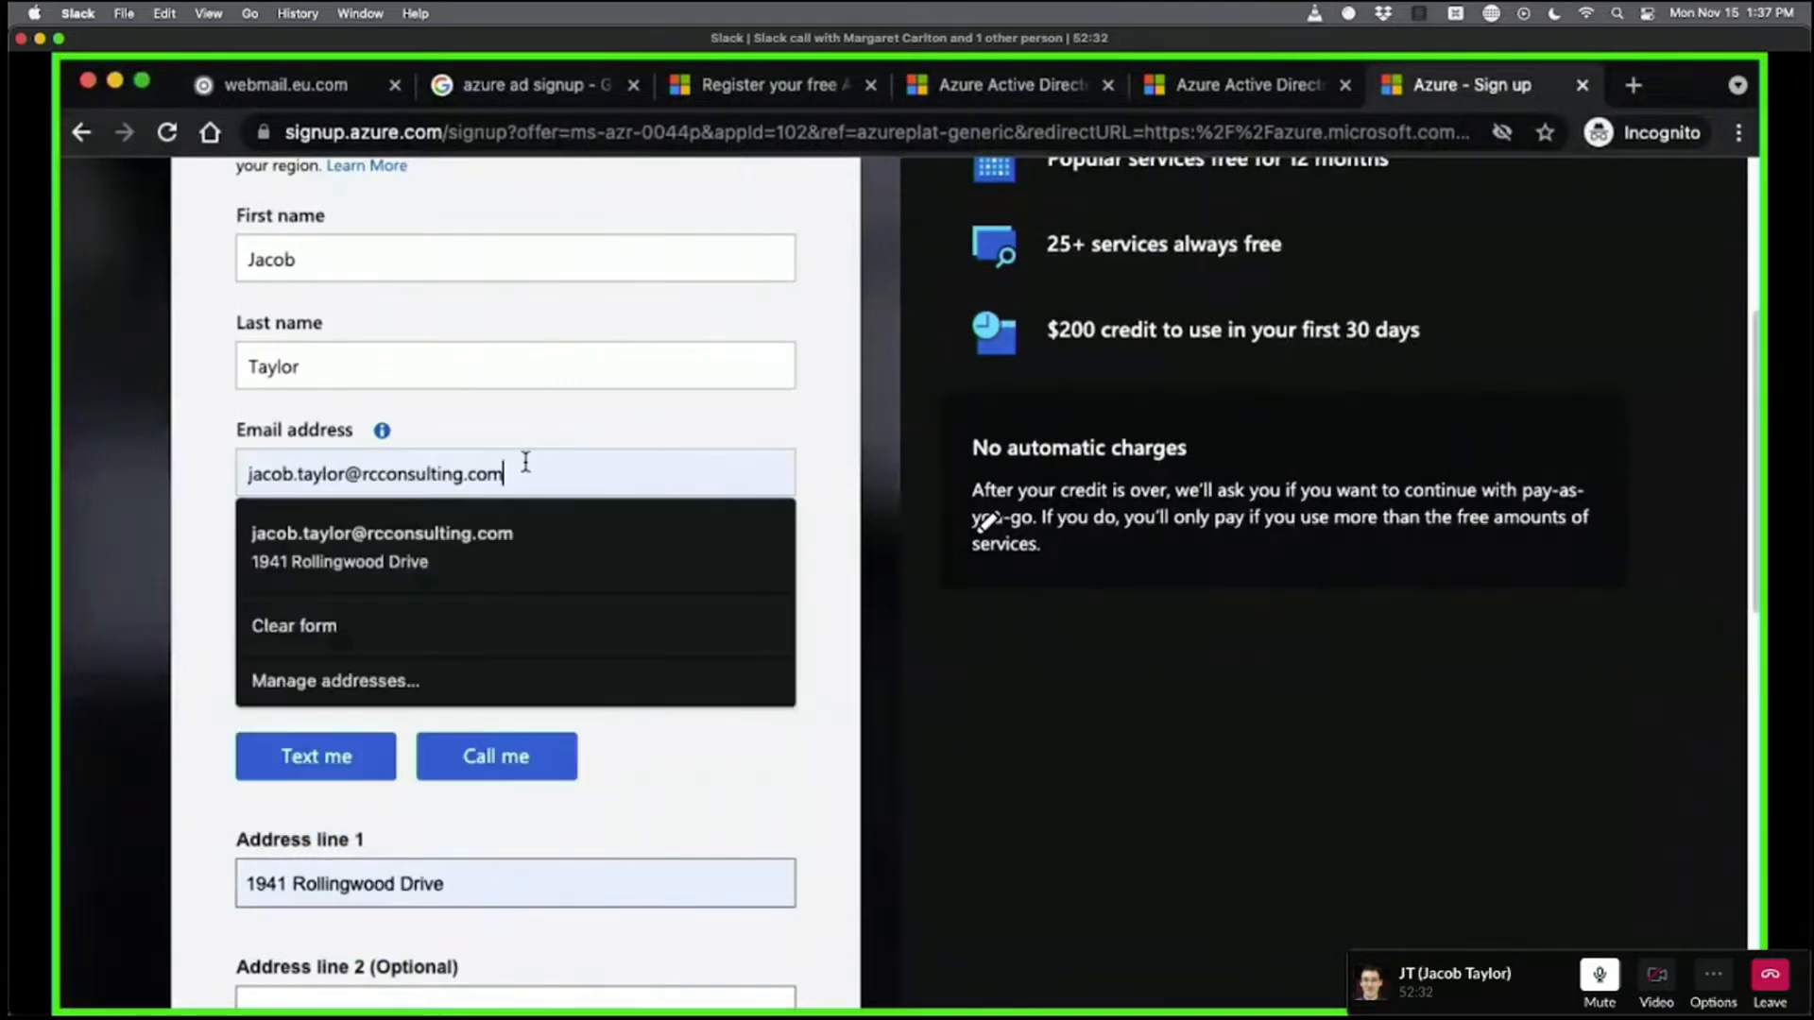
{"action": "key", "text": "super+a"}
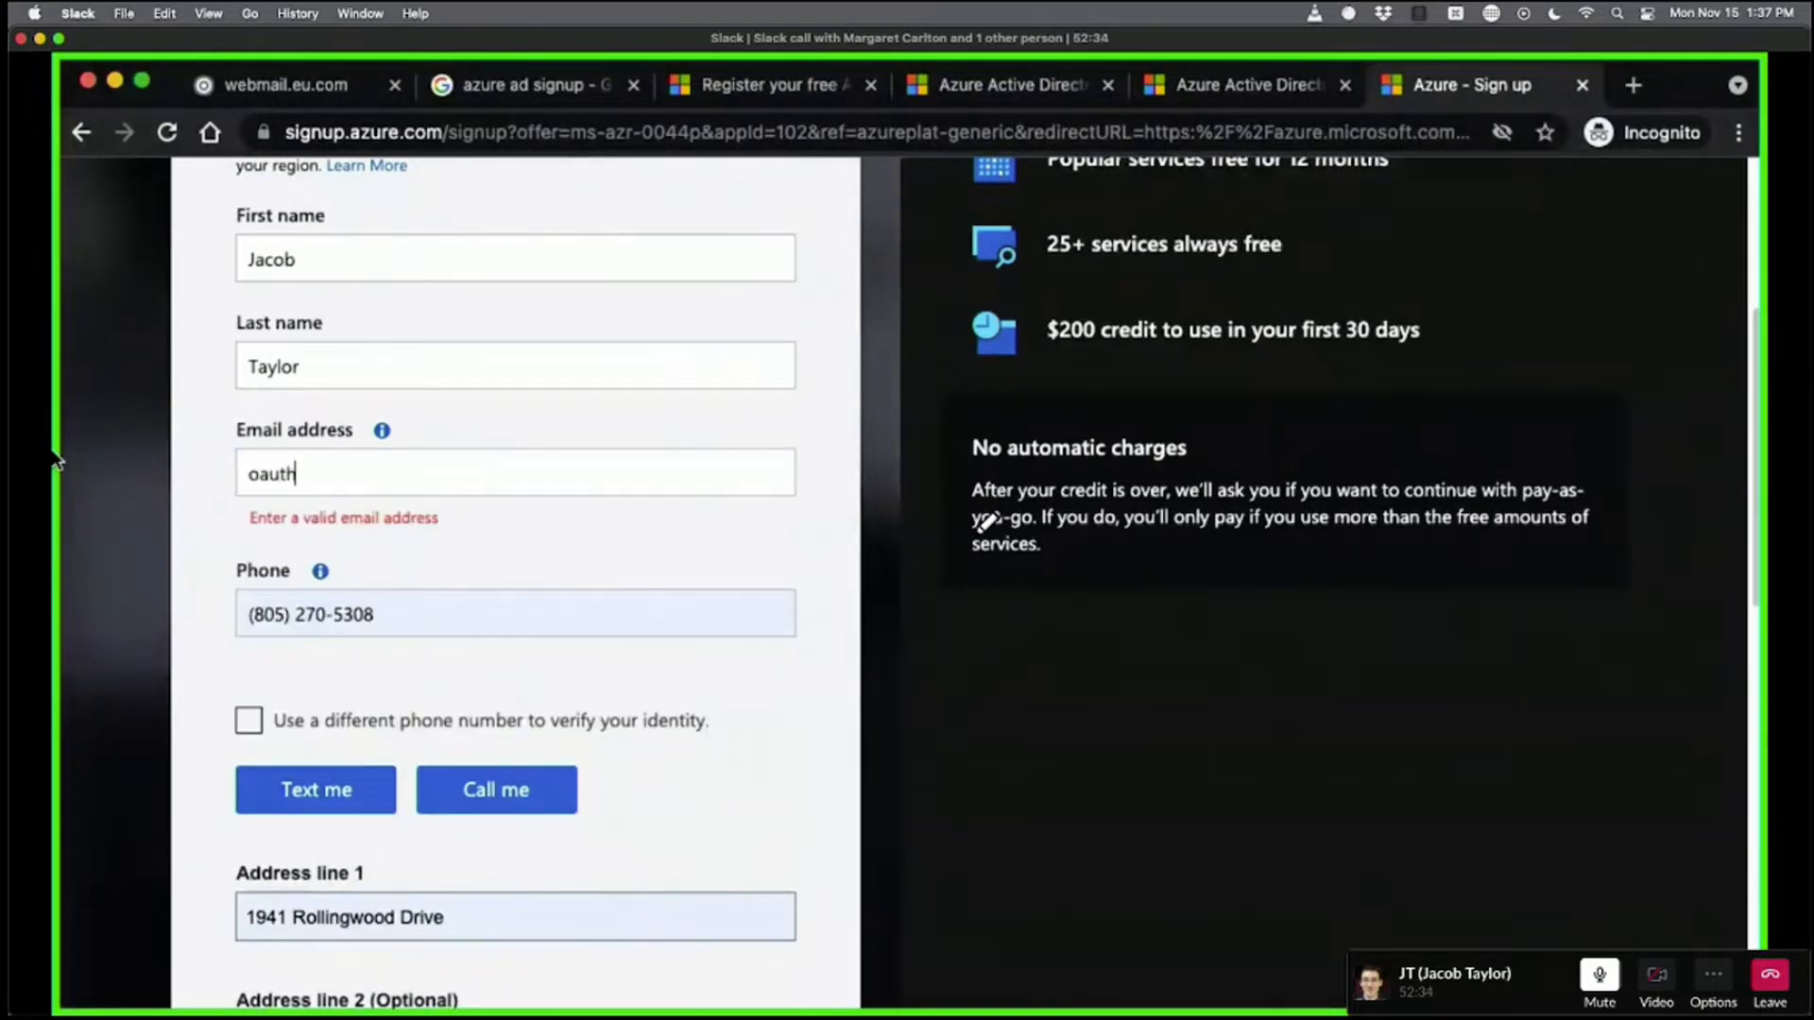
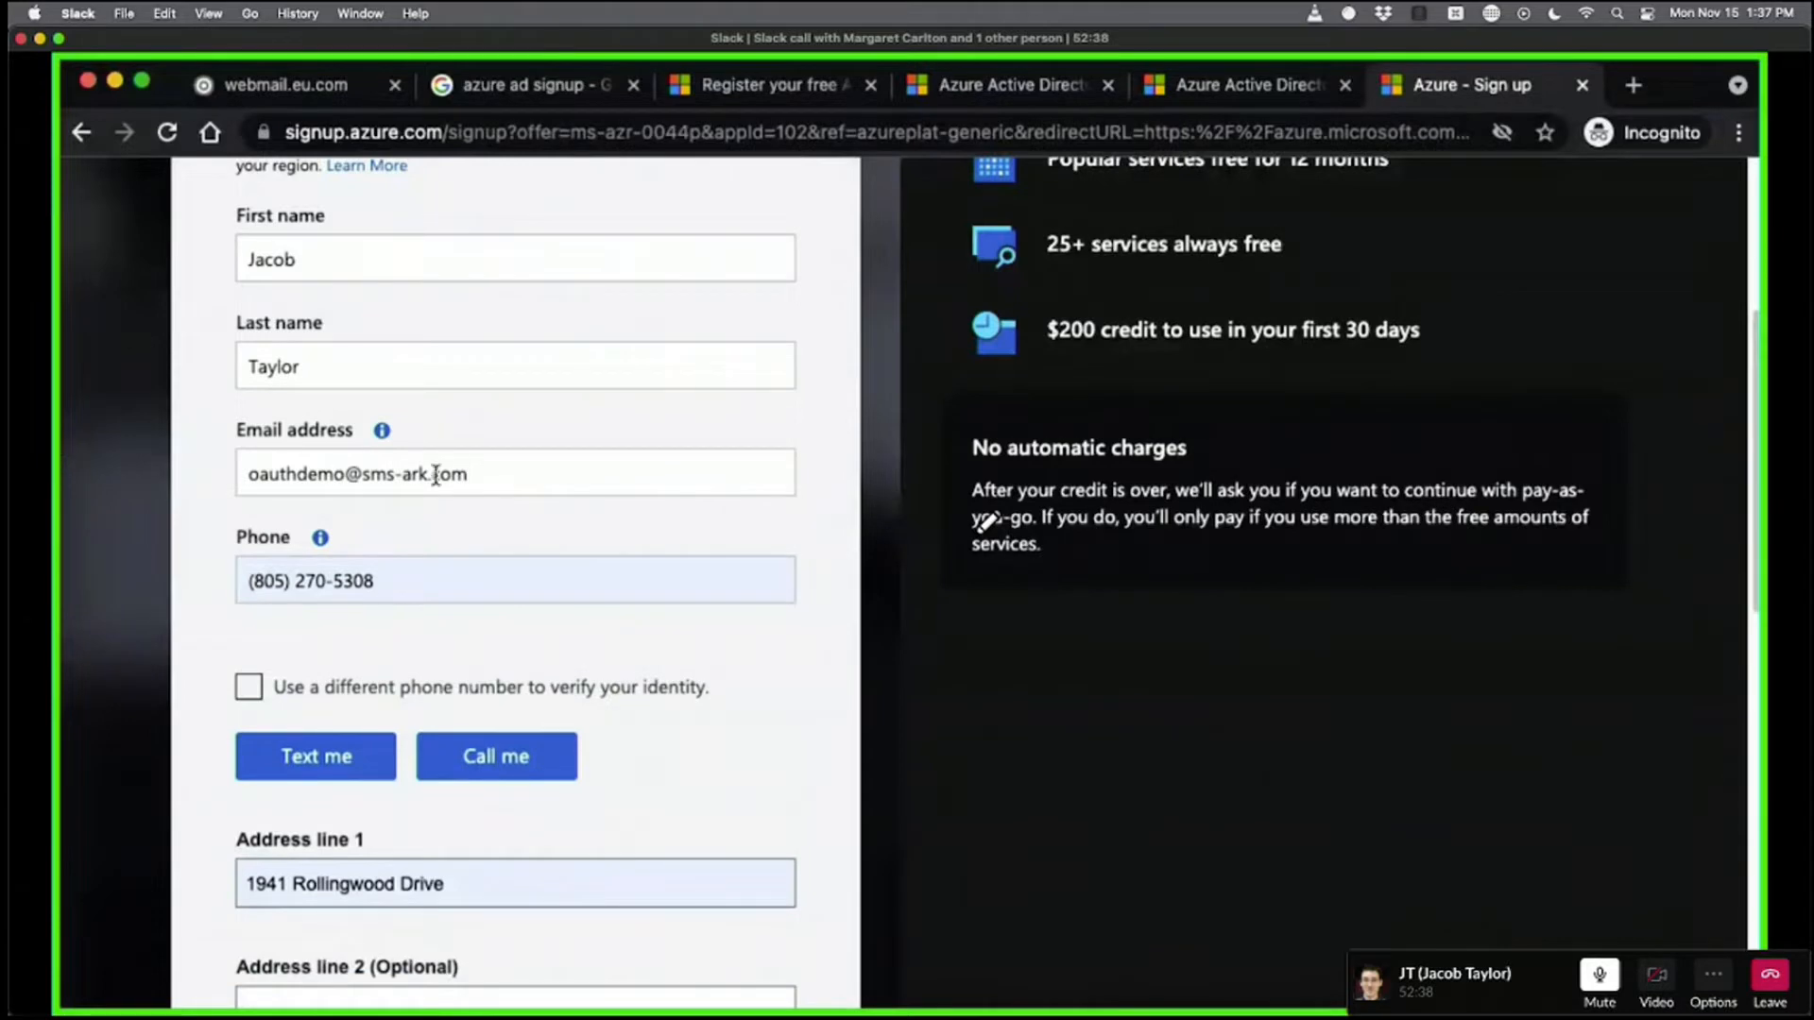
Choose California as the State and request a verification text to the phone.
{"action": "scroll", "coordinate": [836, 534], "scroll_direction": "down", "scroll_amount": 3}
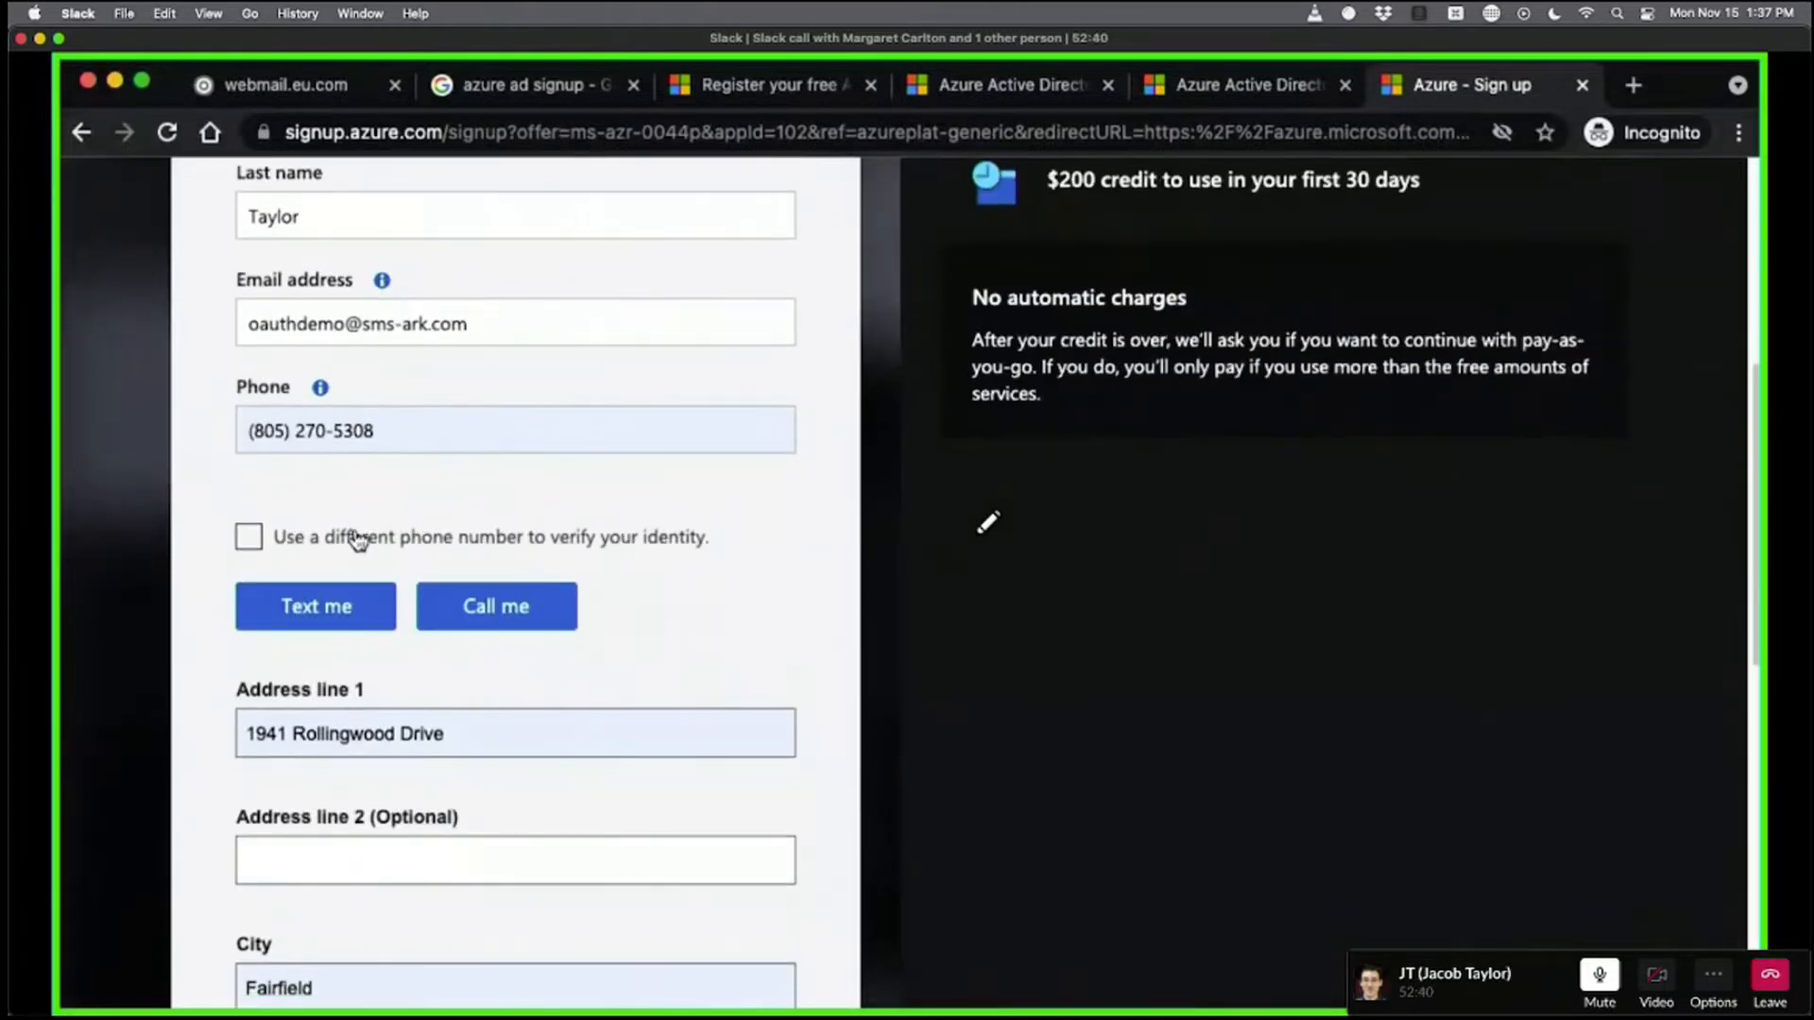
{"action": "scroll", "coordinate": [746, 547], "scroll_direction": "down", "scroll_amount": 8}
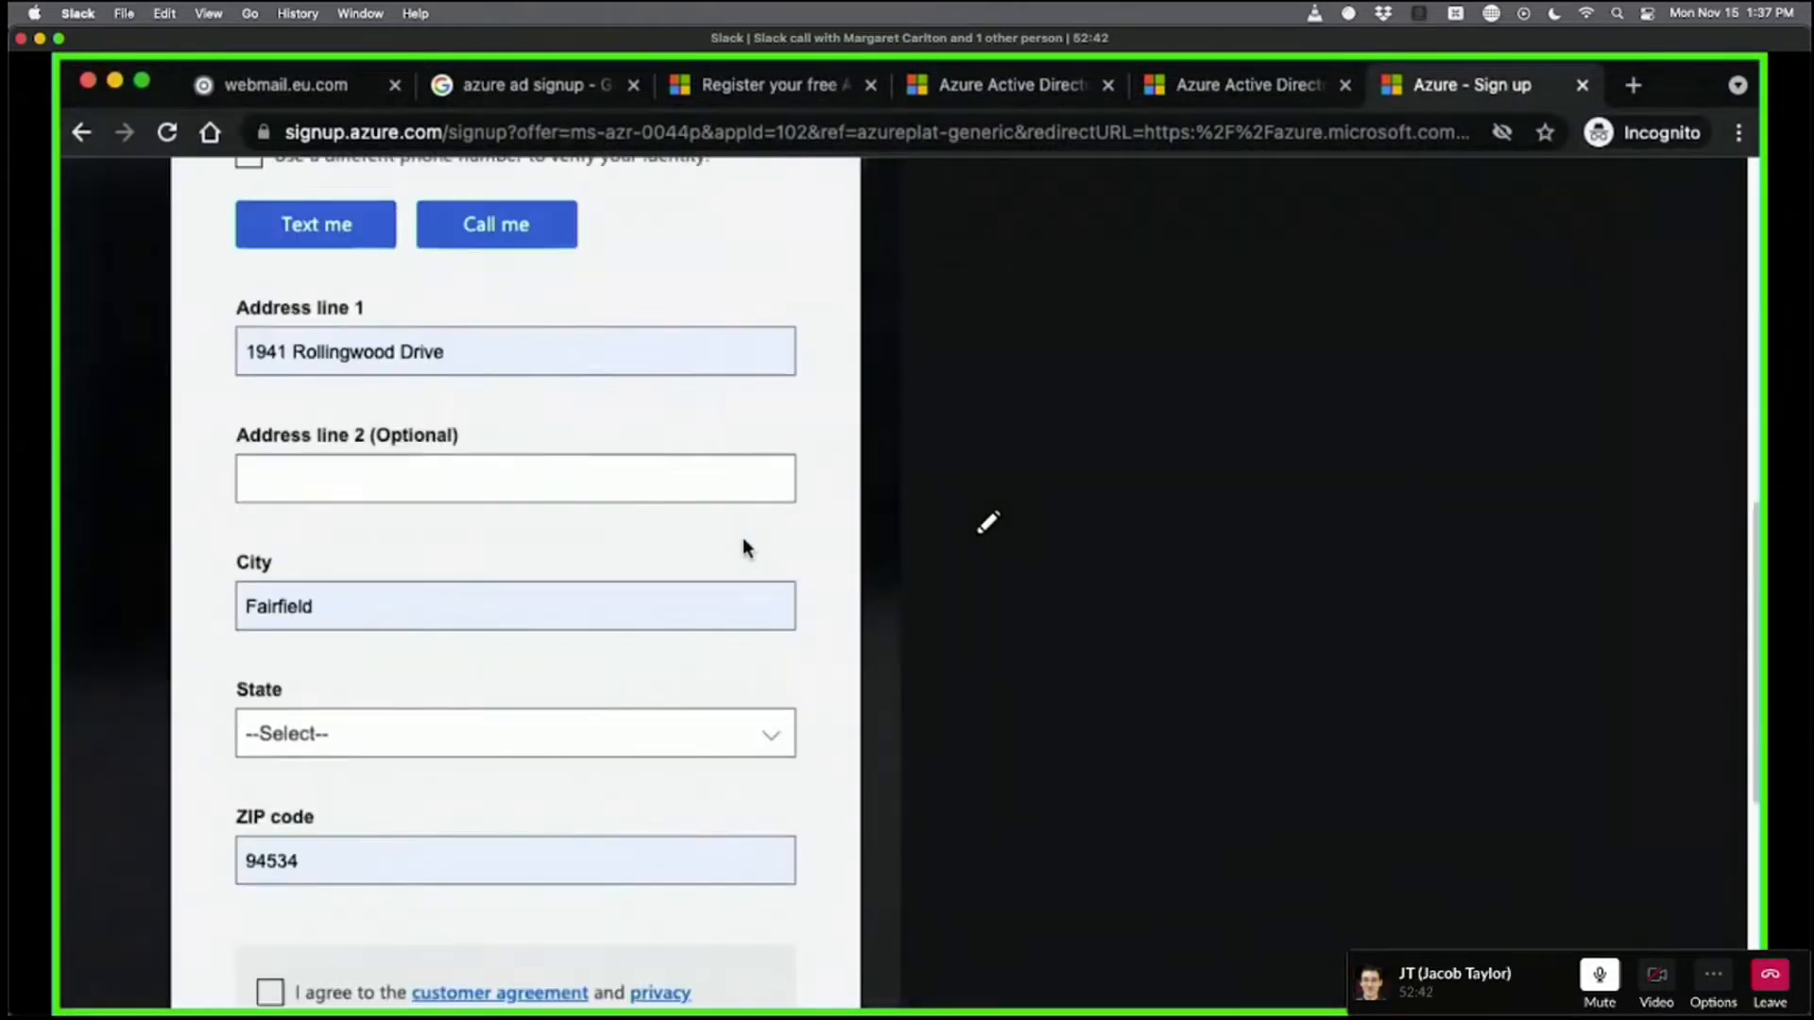
{"action": "scroll", "coordinate": [486, 397], "scroll_direction": "up", "scroll_amount": 5}
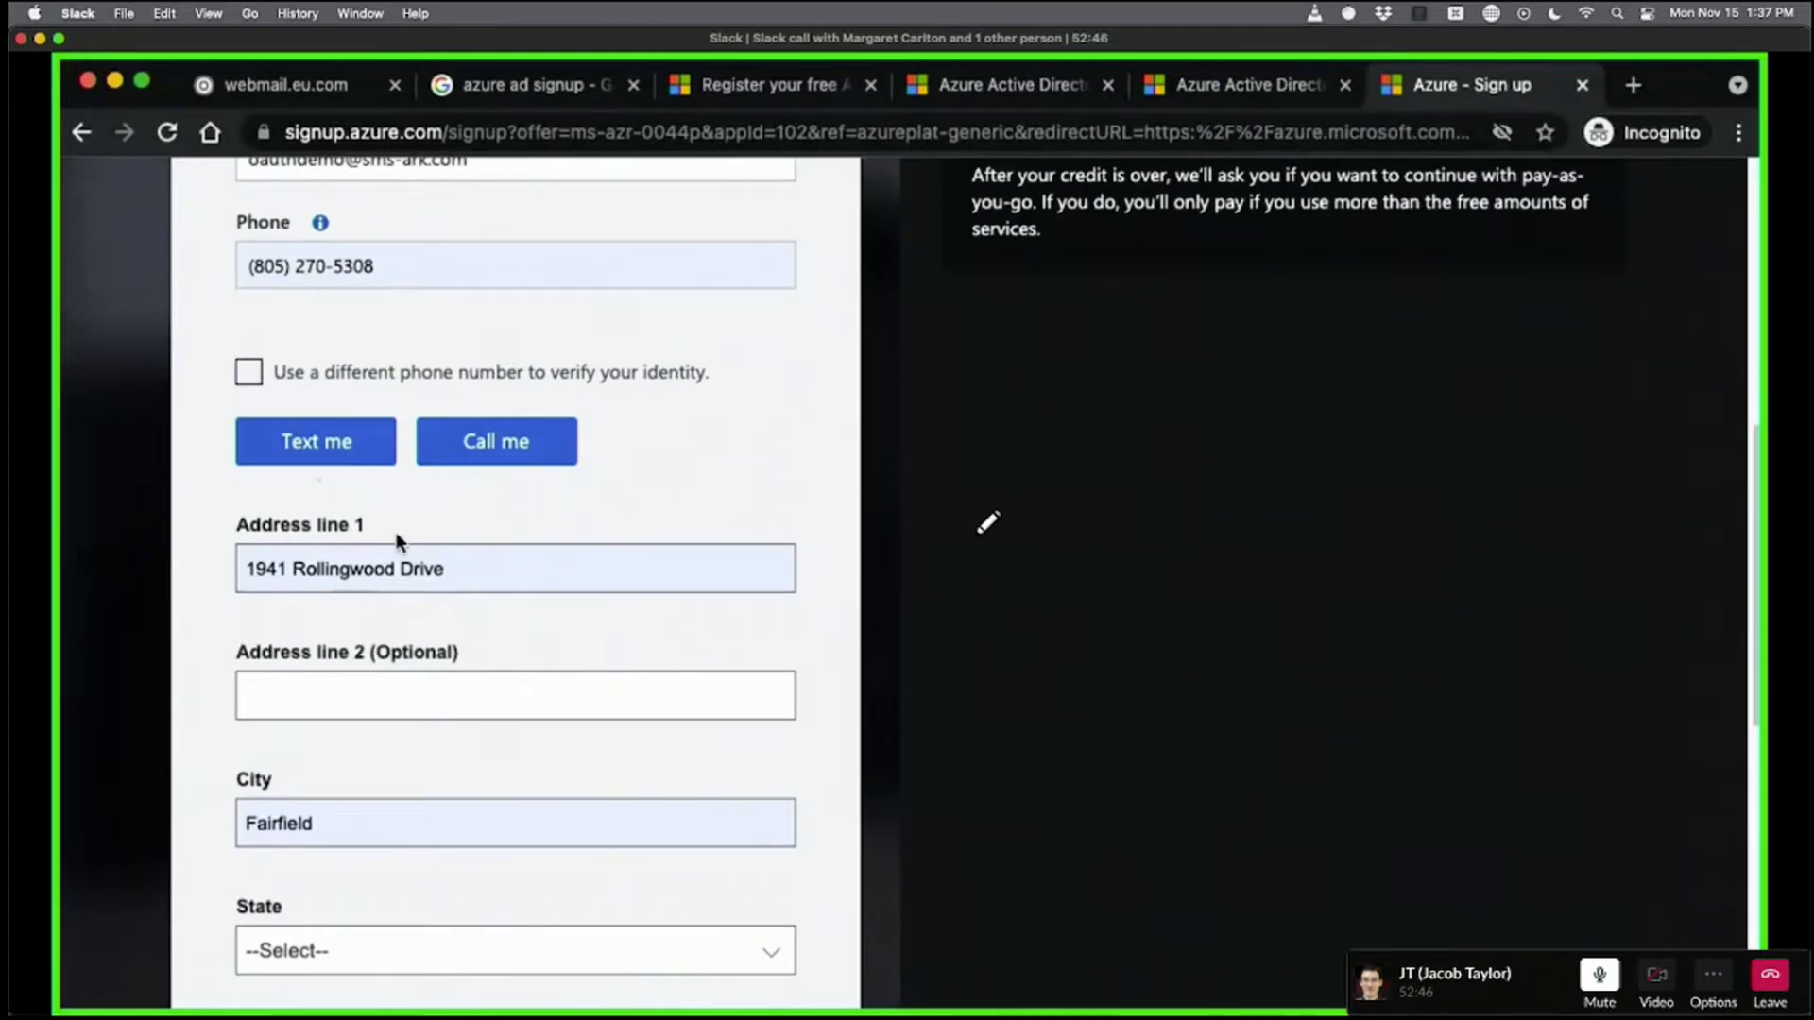
{"action": "scroll", "coordinate": [821, 611], "scroll_direction": "down", "scroll_amount": 8}
{"action": "left_click", "coordinate": [368, 602]}
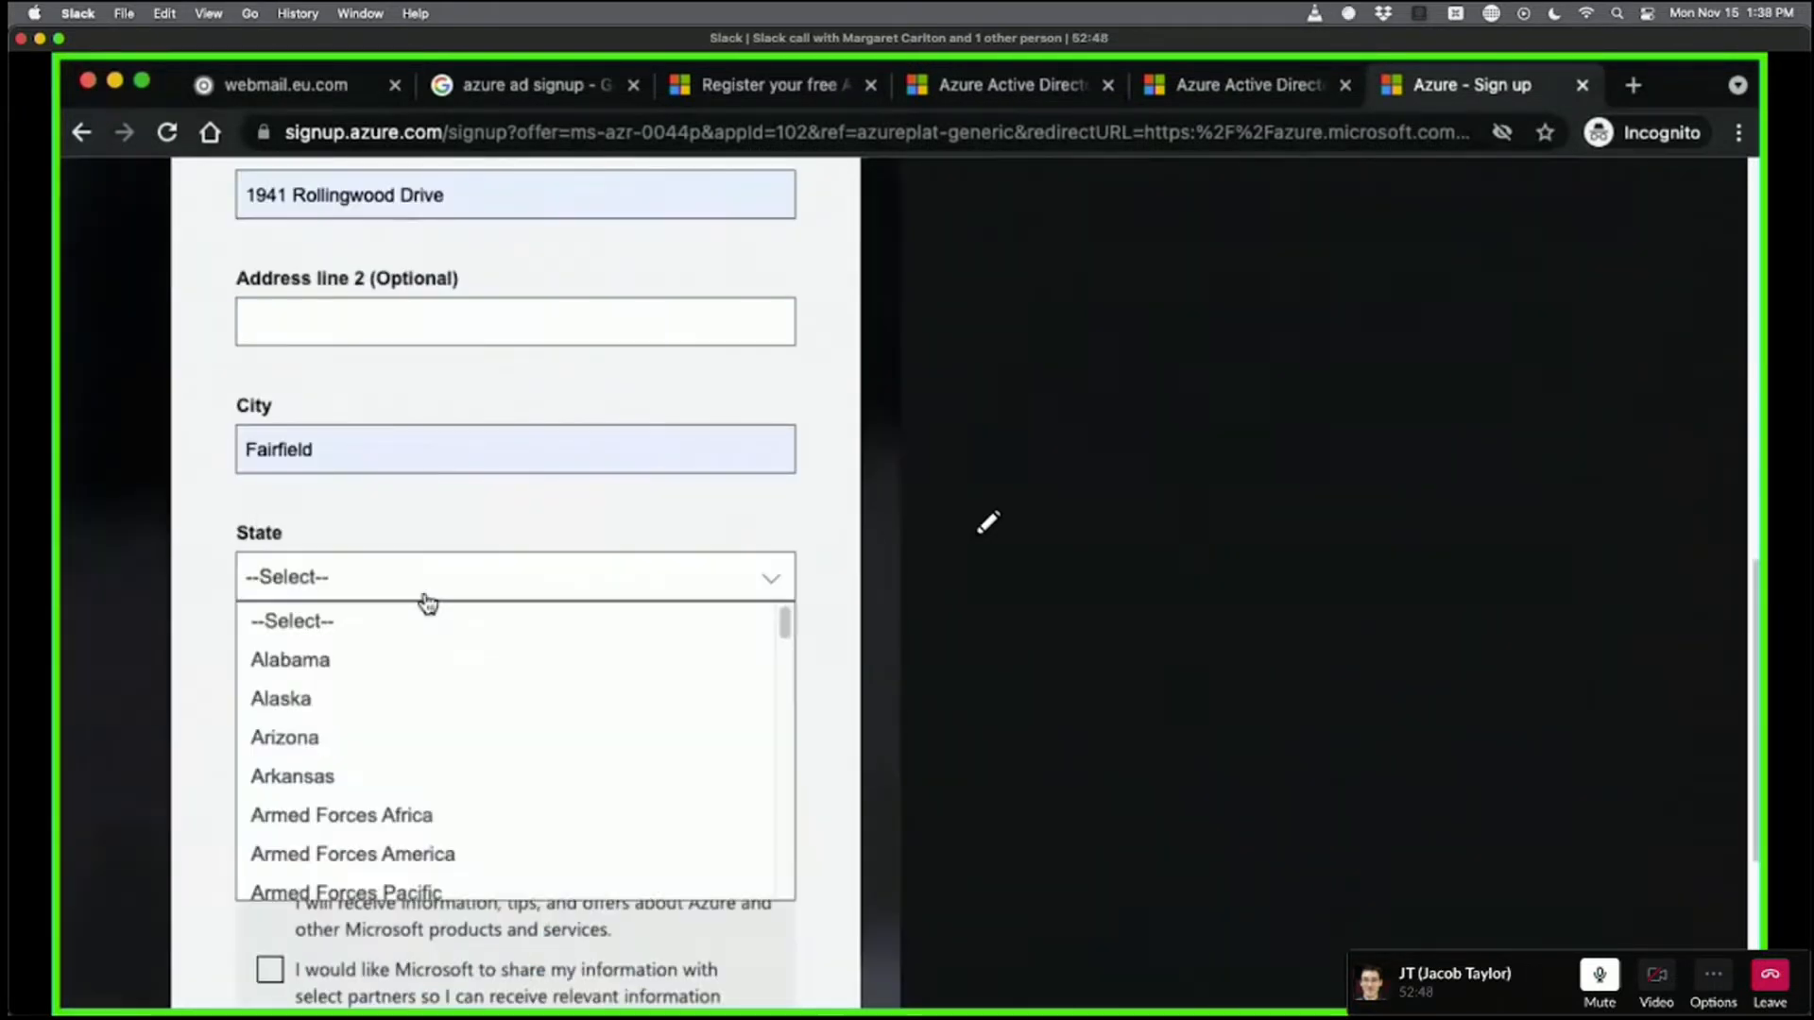
{"action": "scroll", "coordinate": [393, 830], "scroll_direction": "down", "scroll_amount": 5}
{"action": "scroll", "coordinate": [422, 738], "scroll_direction": "up", "scroll_amount": 5}
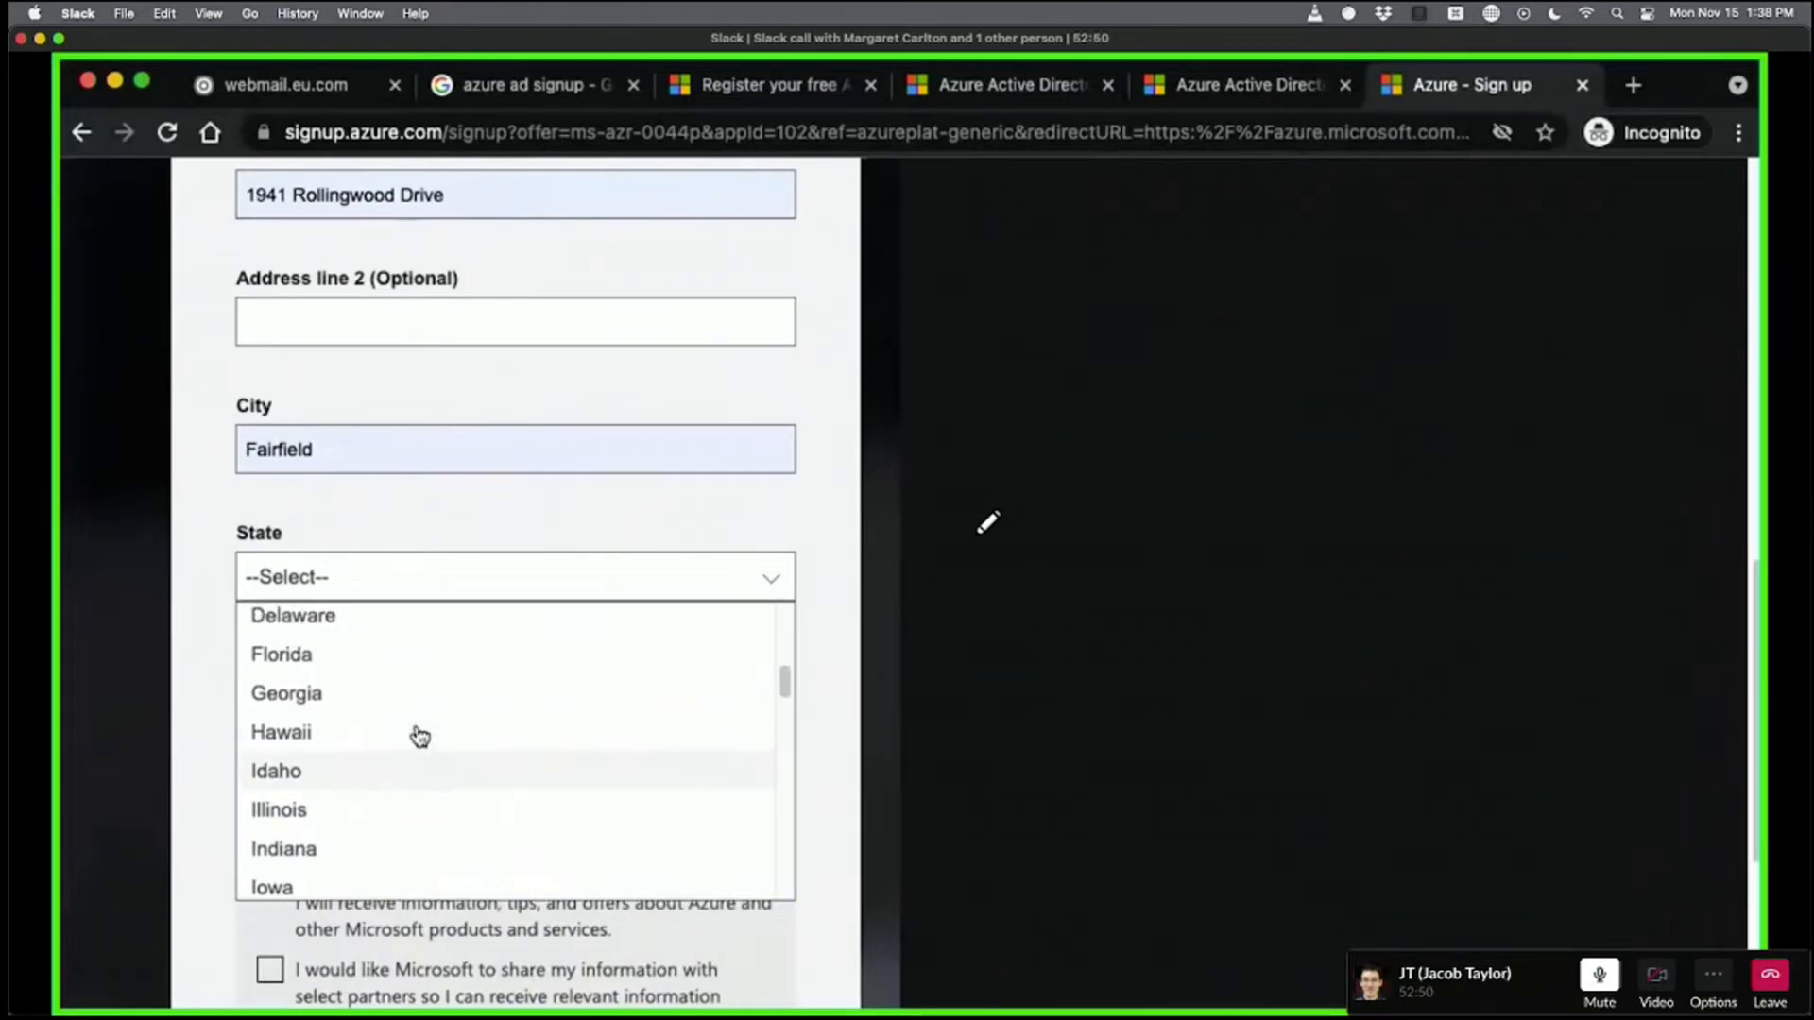
{"action": "left_click", "coordinate": [375, 780]}
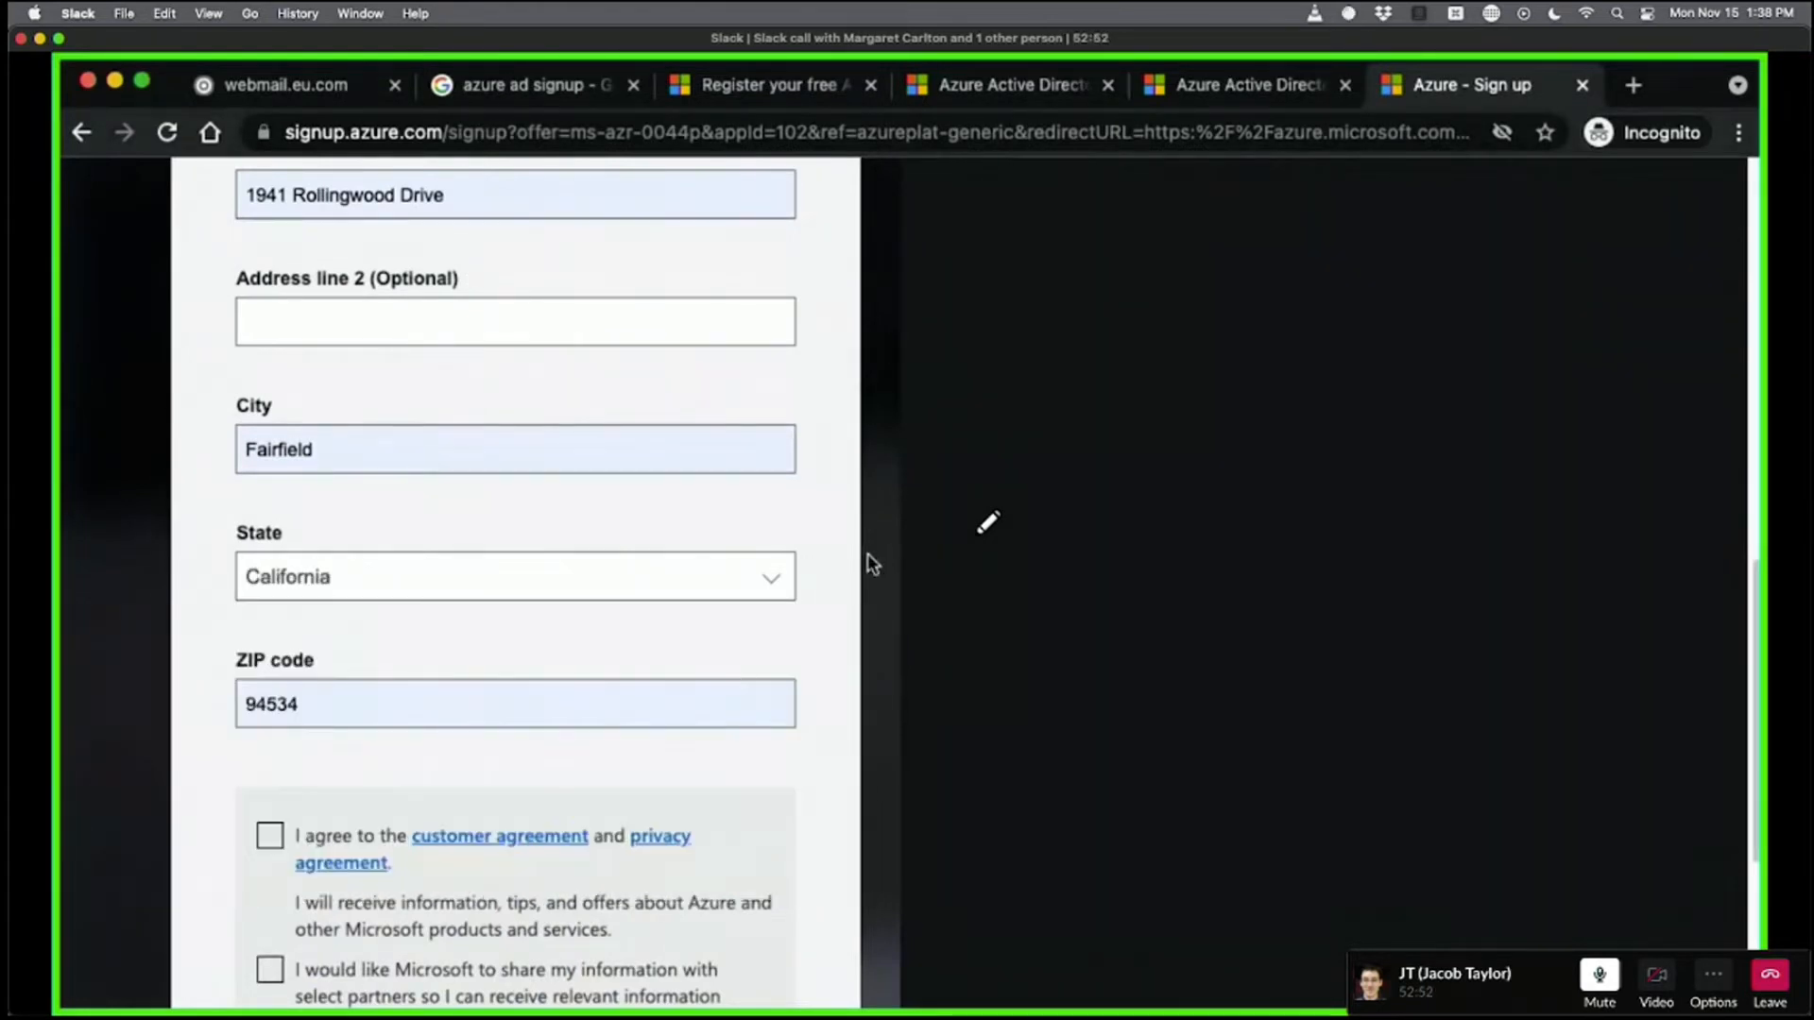
{"action": "scroll", "coordinate": [830, 534], "scroll_direction": "up", "scroll_amount": 17}
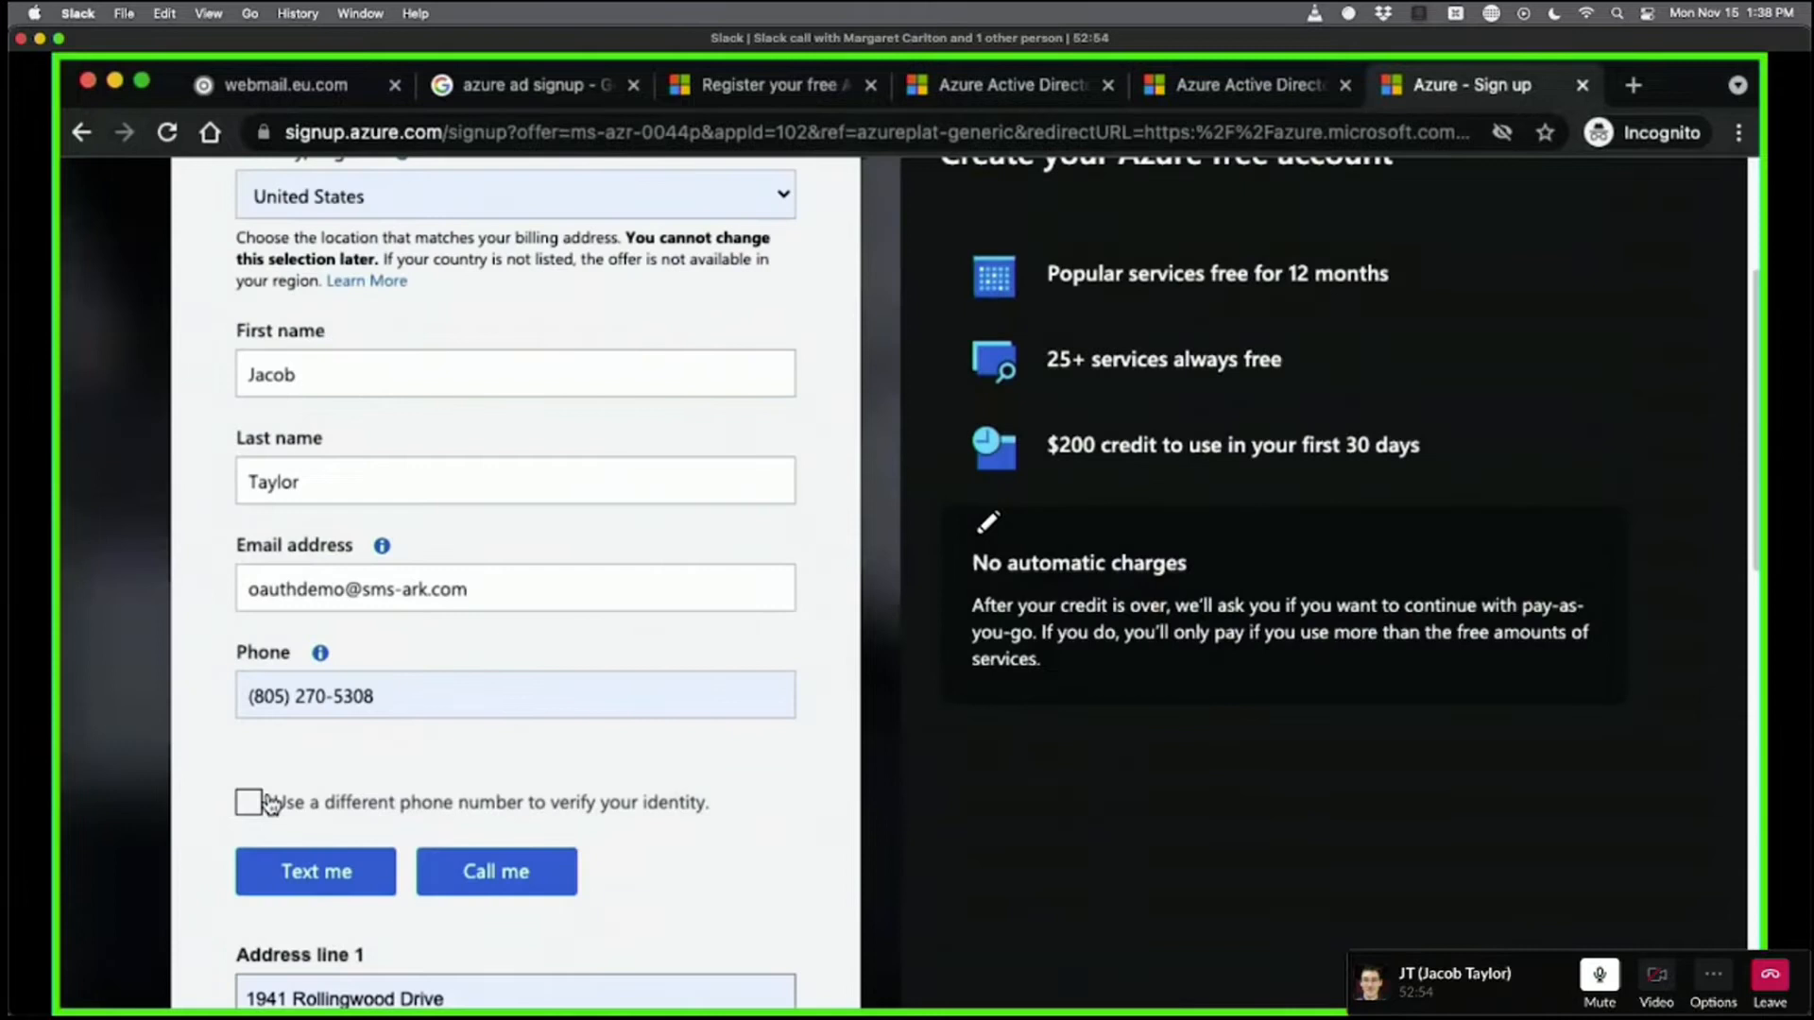
{"action": "left_click", "coordinate": [295, 888]}
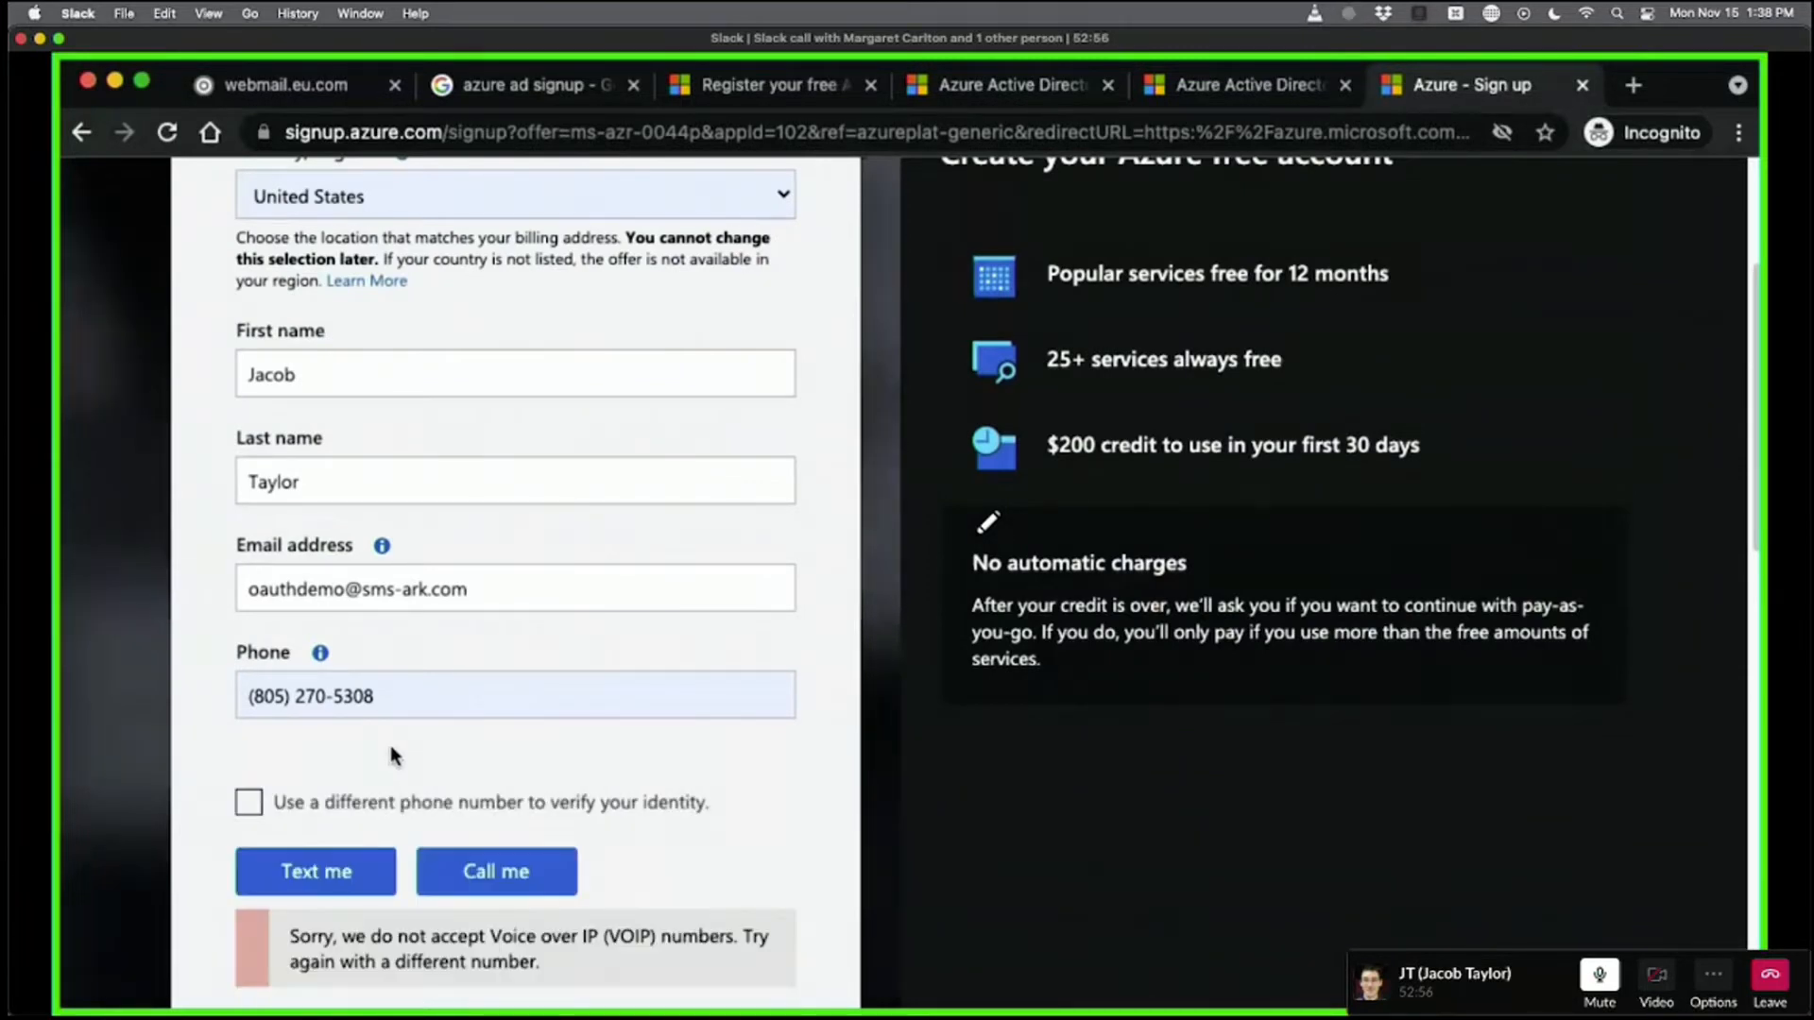
Select the phone number rejected as VOIP, then move the call window aside to reveal the PDF guide.
{"action": "scroll", "coordinate": [392, 756], "scroll_direction": "down", "scroll_amount": 2}
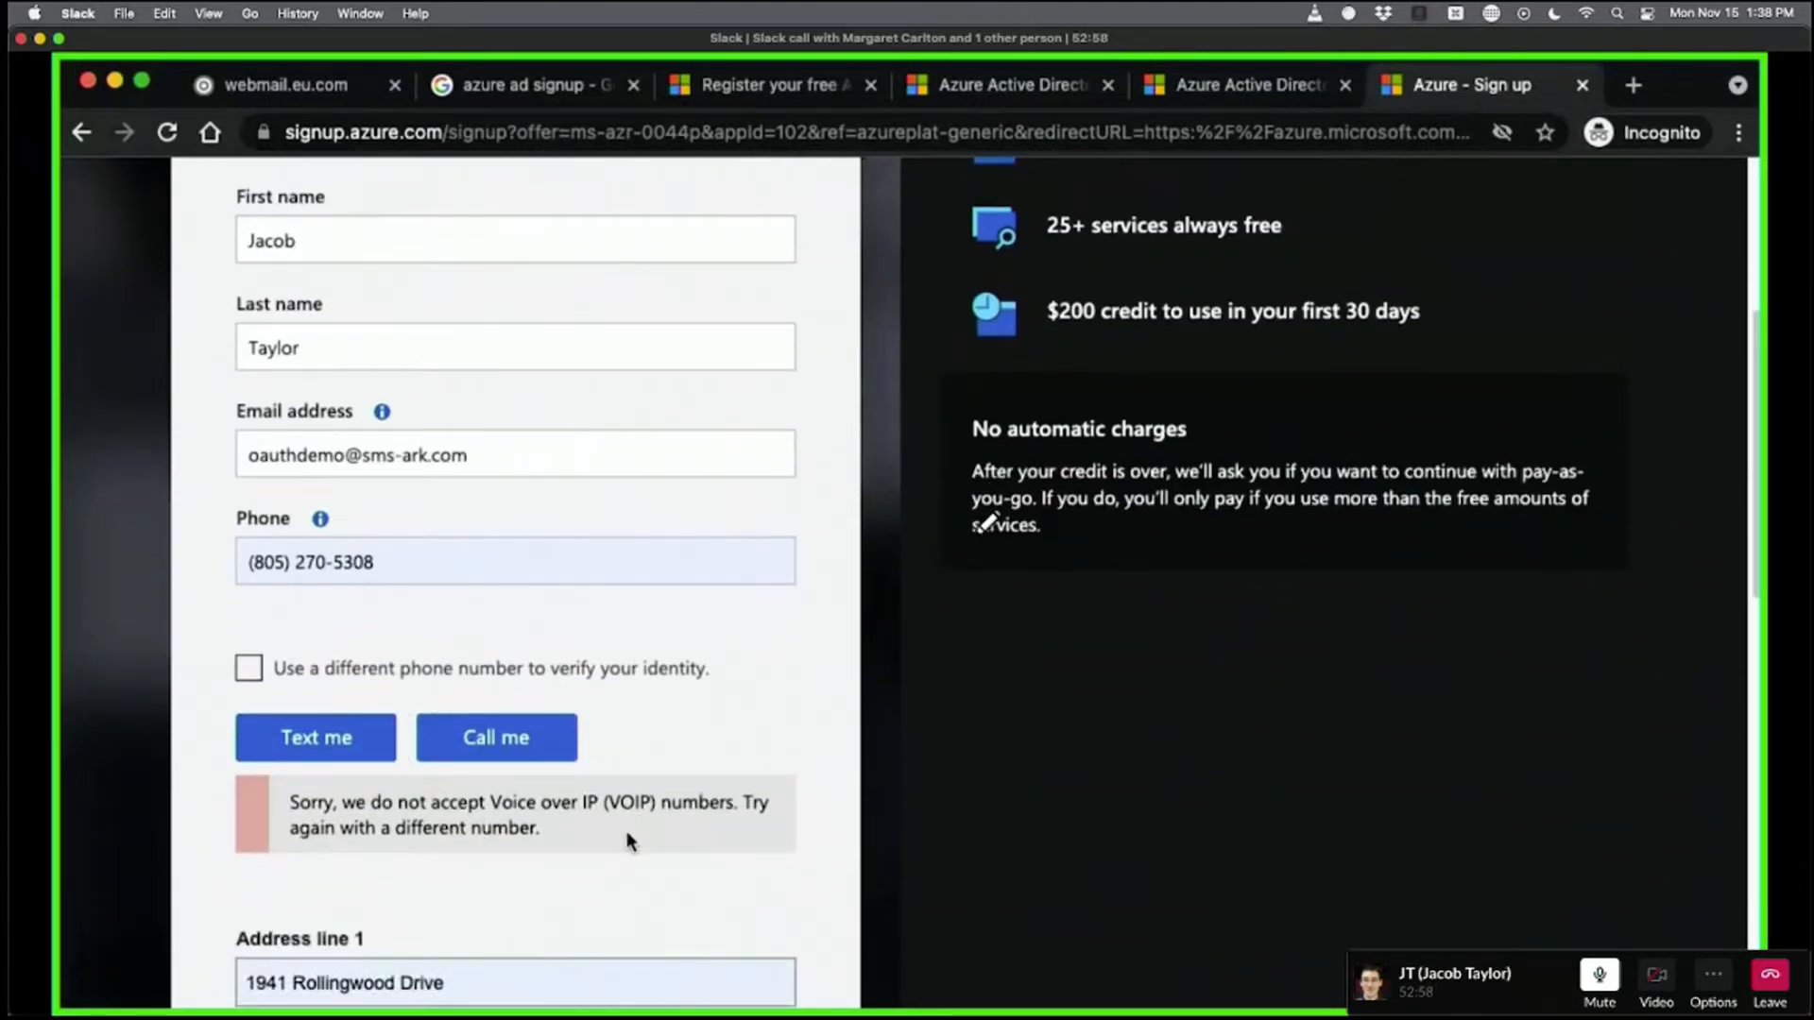
{"action": "scroll", "coordinate": [847, 749], "scroll_direction": "down", "scroll_amount": 4}
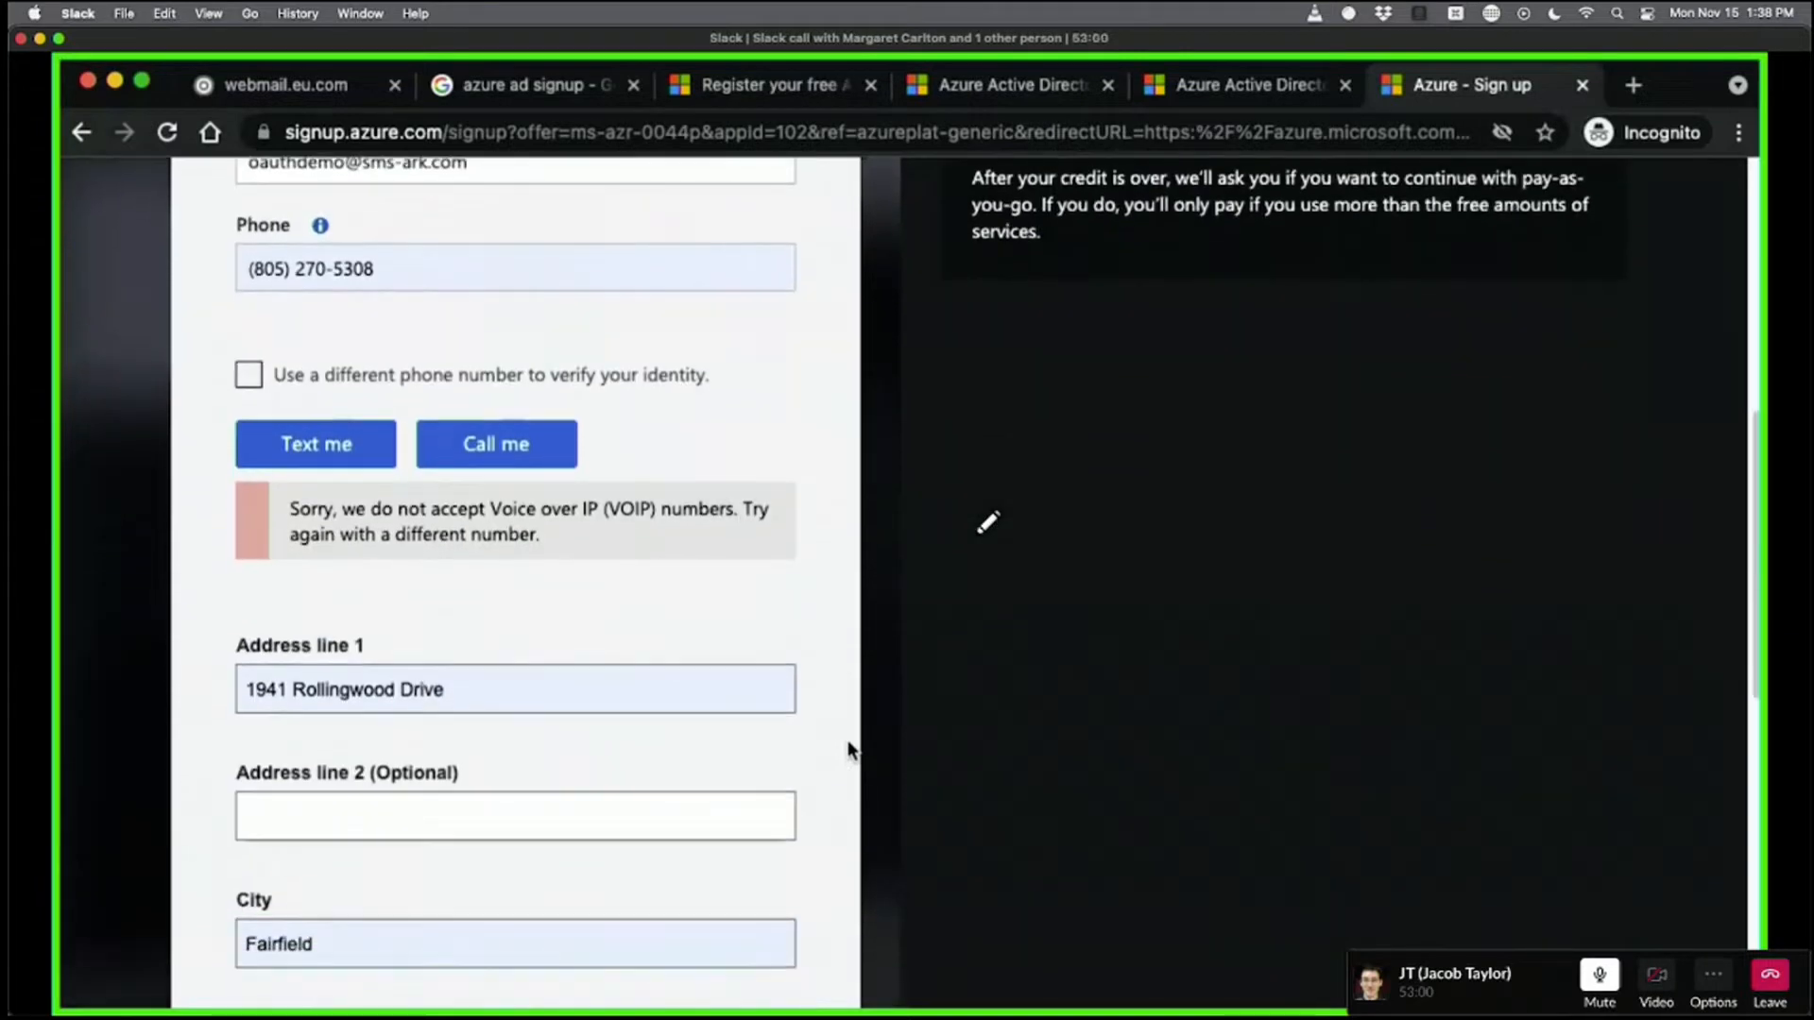
{"action": "scroll", "coordinate": [847, 749], "scroll_direction": "down", "scroll_amount": 1}
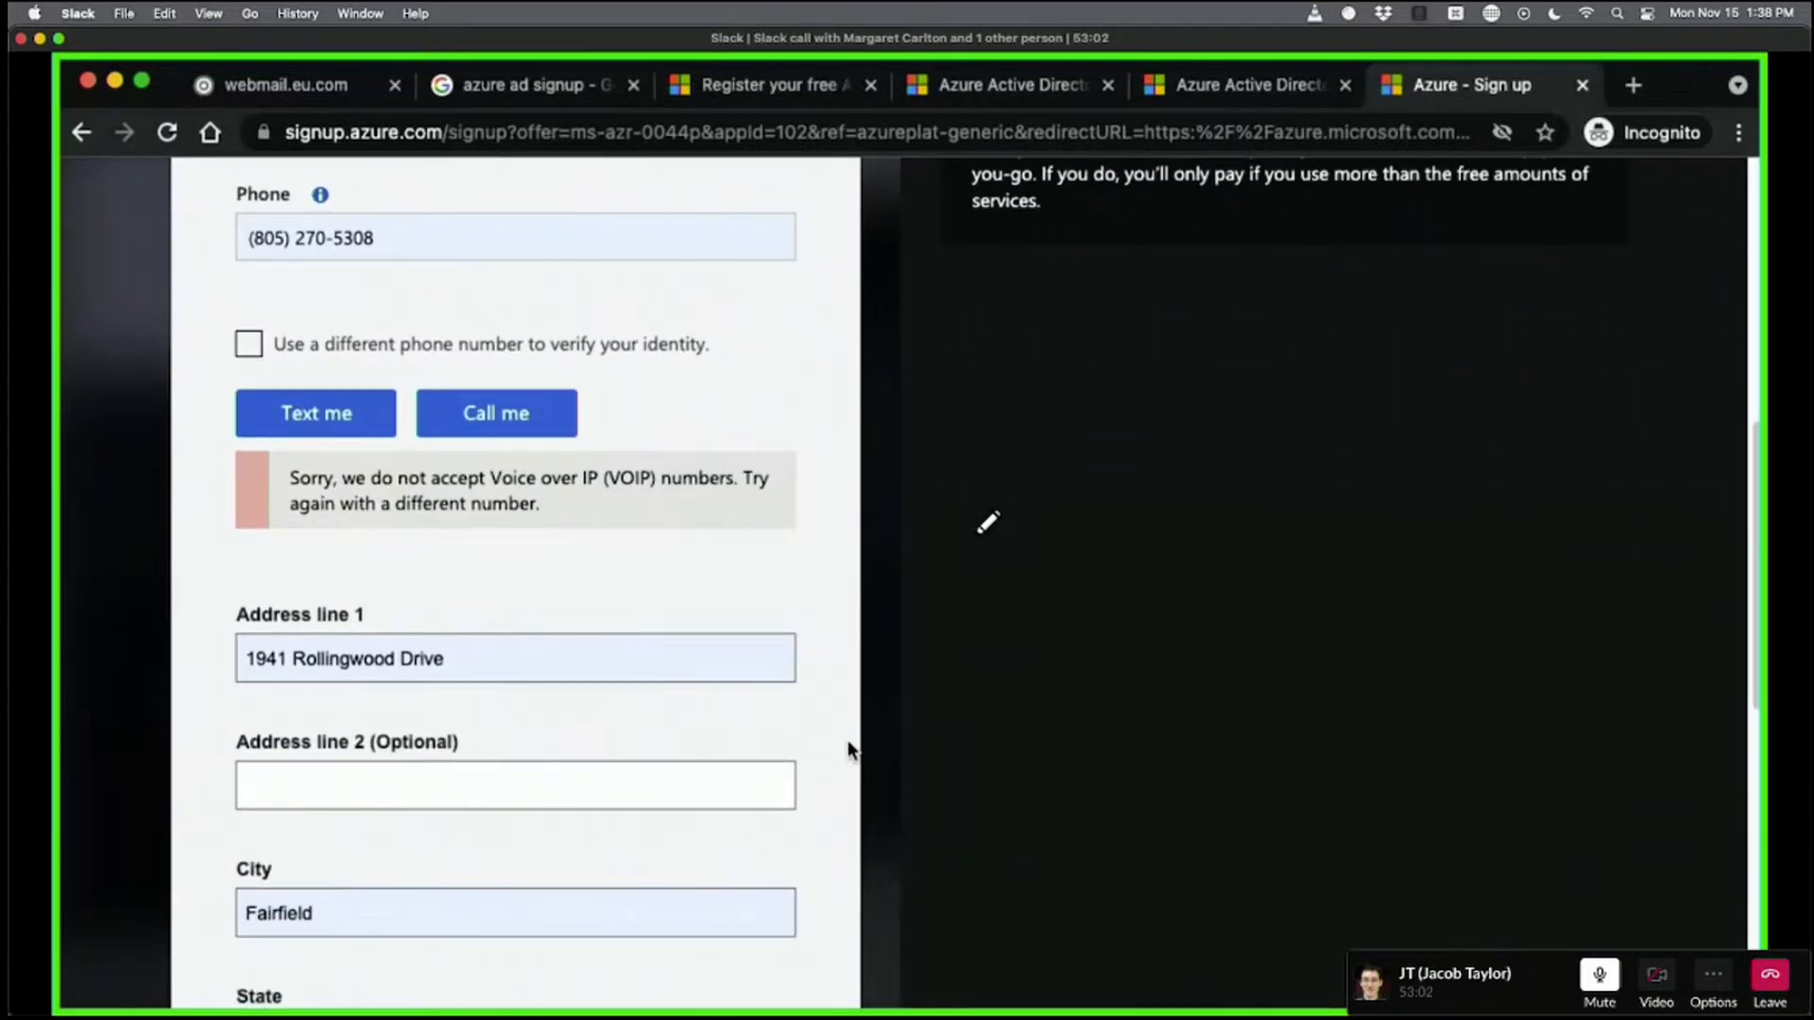
{"action": "scroll", "coordinate": [824, 704], "scroll_direction": "up", "scroll_amount": 3}
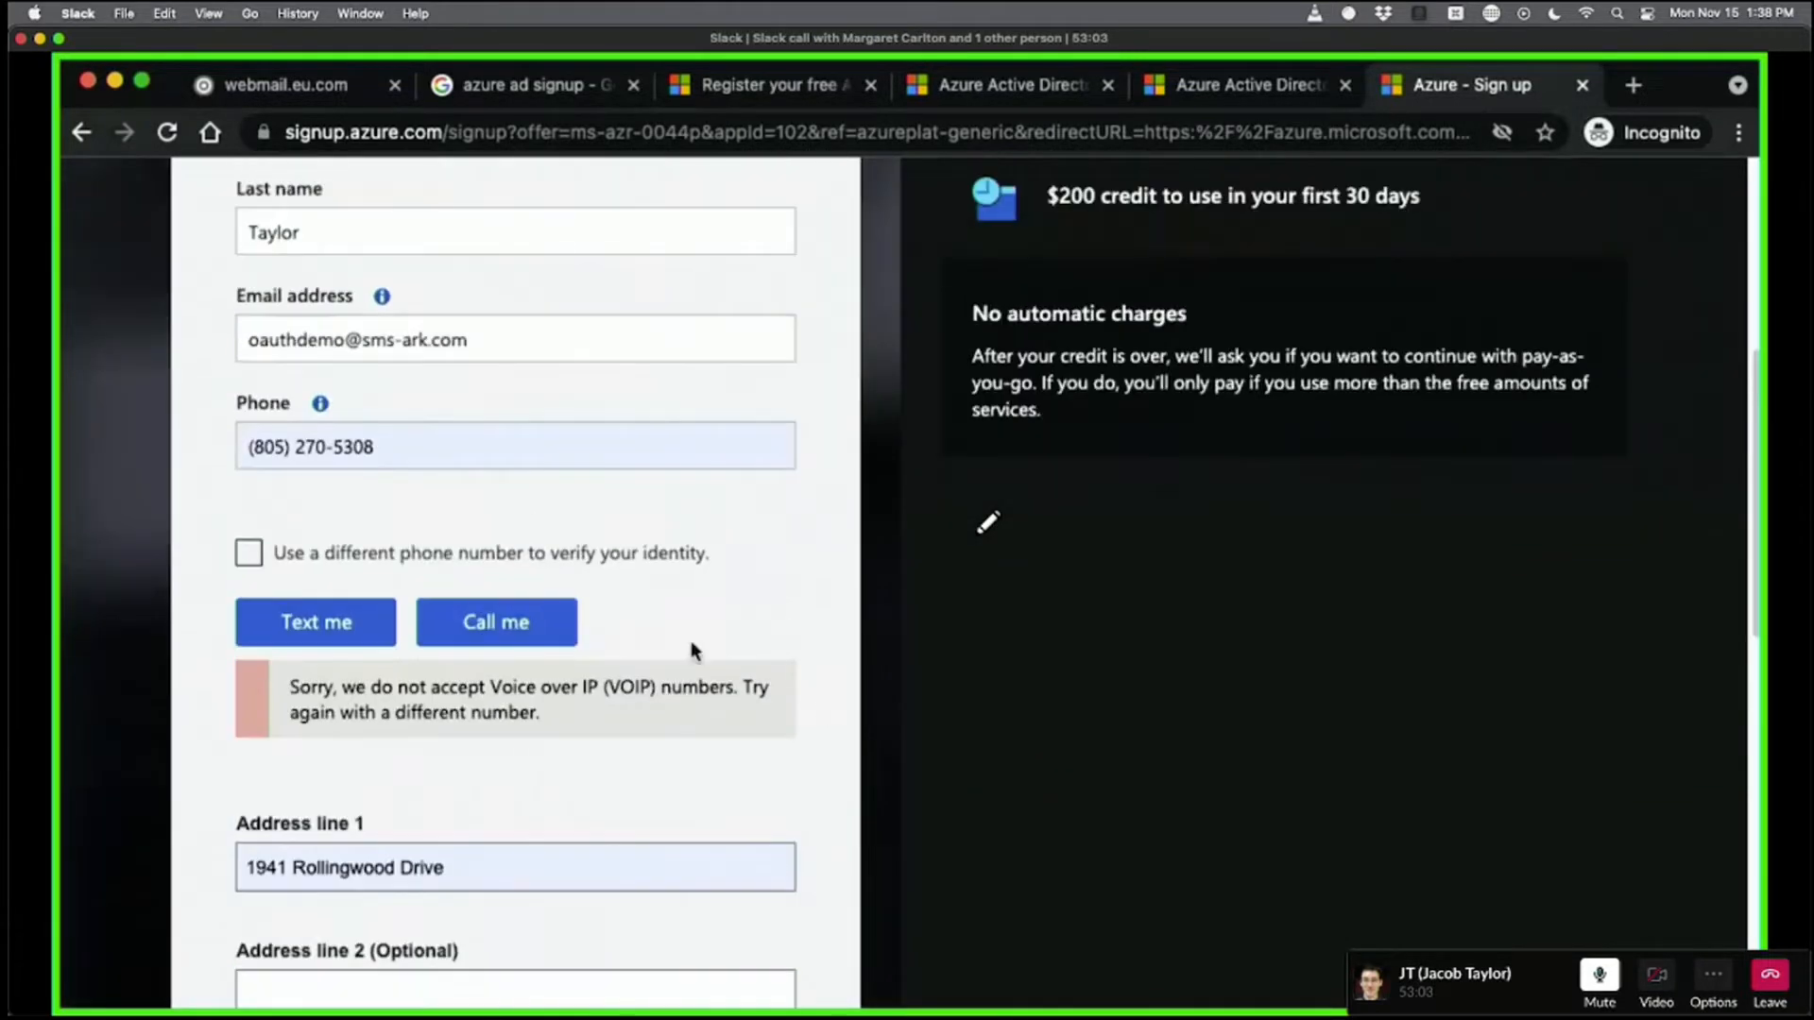
{"action": "left_click", "coordinate": [438, 441]}
{"action": "triple_click", "coordinate": [591, 441]}
{"action": "left_click_drag", "start_coordinate": [102, 42], "coordinate": [622, 1006]}
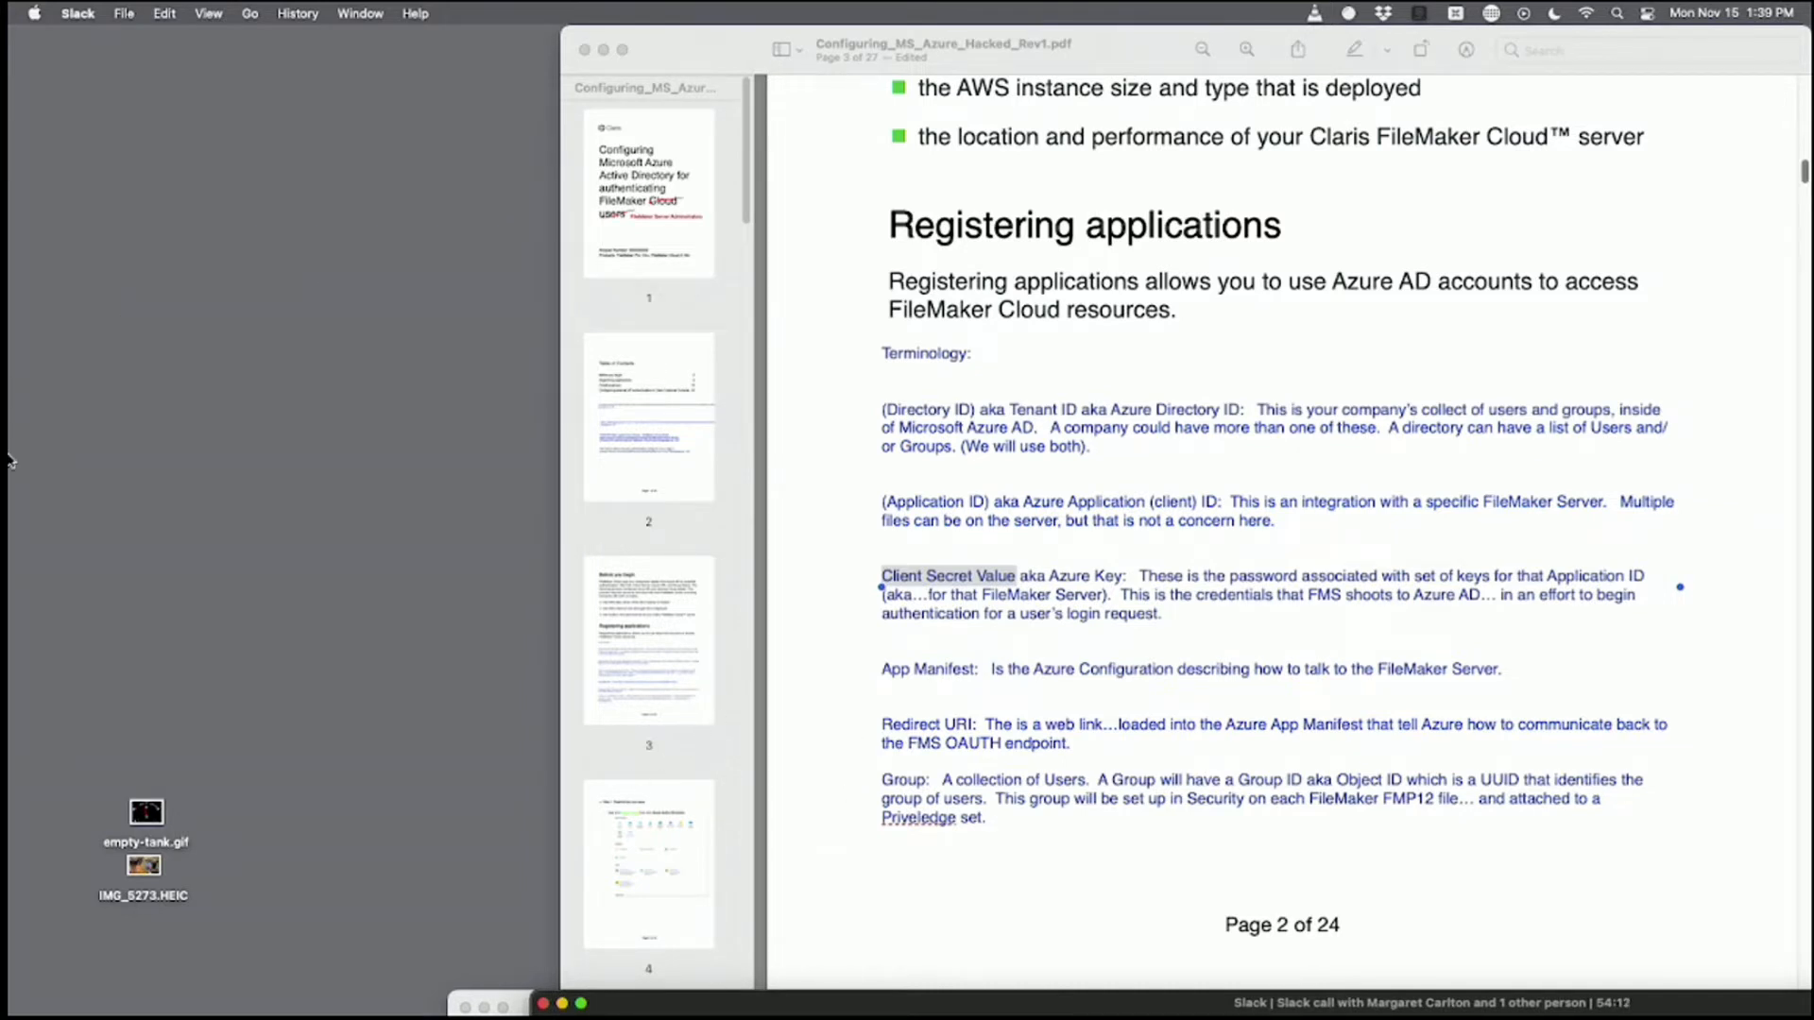
Launch FileMaker Pro and open the RCC_CMS file from the recent files list.
{"action": "mouse_move", "coordinate": [10, 462]}
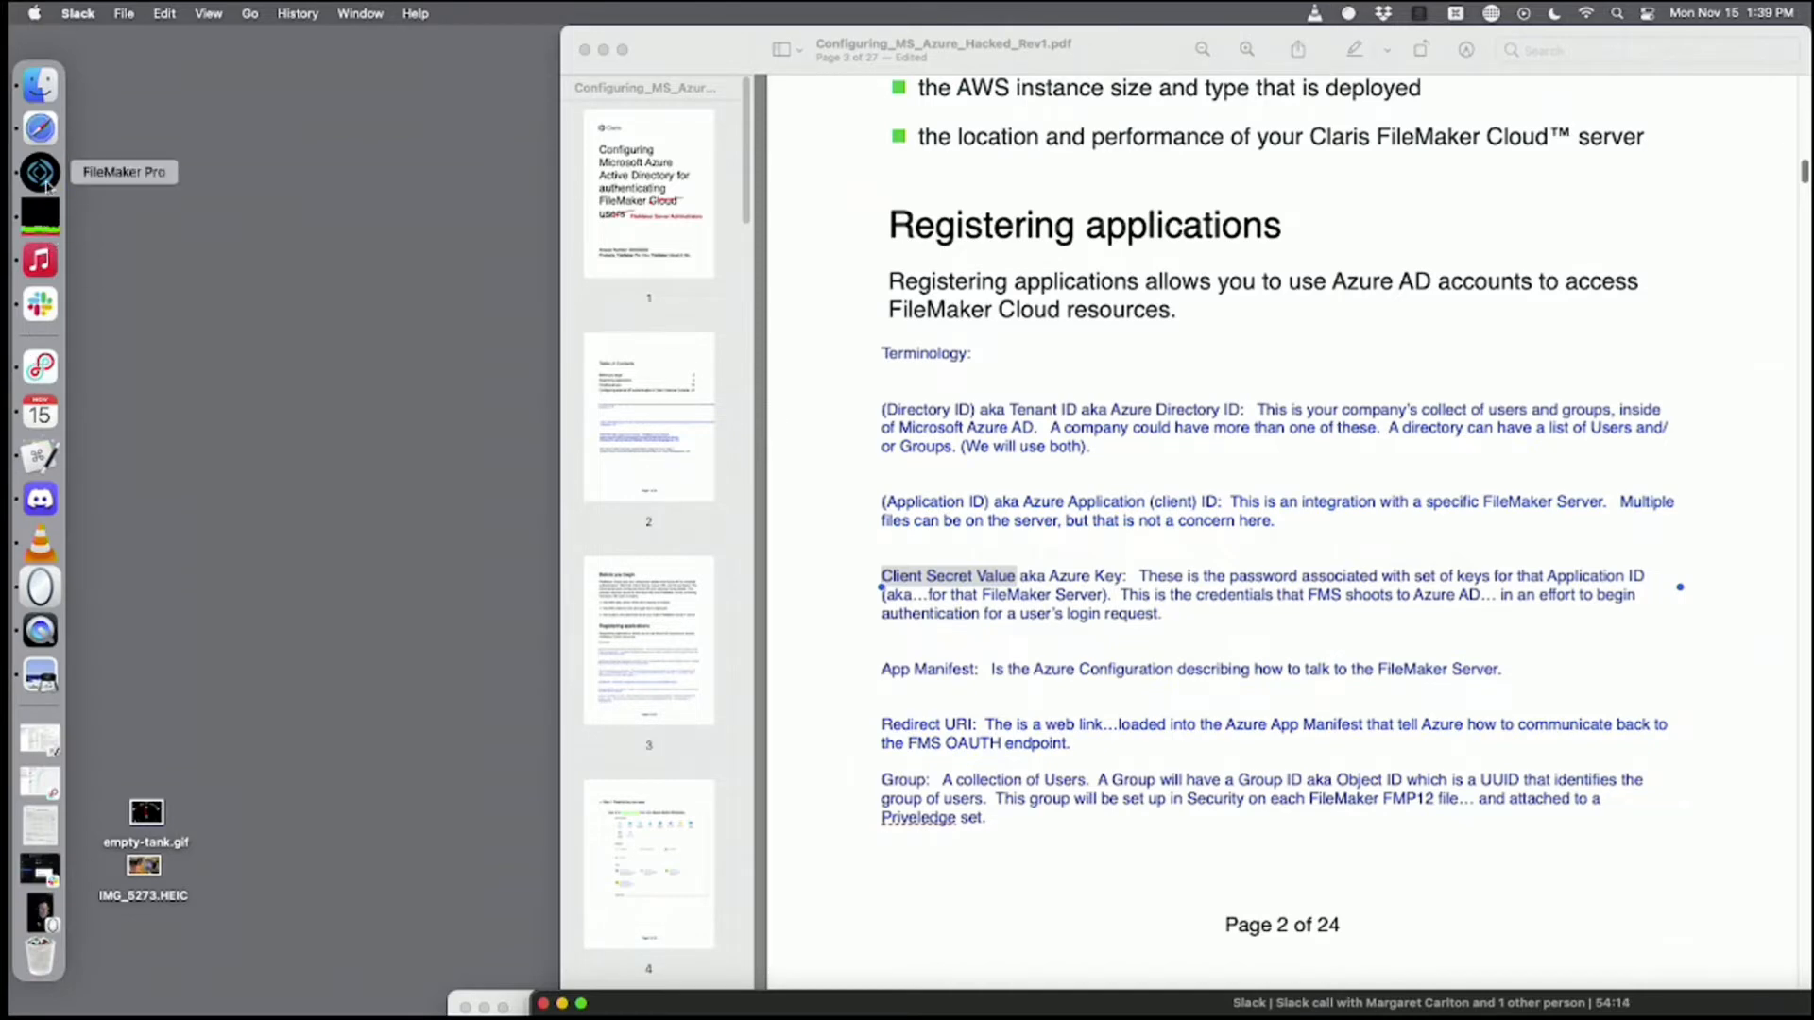
{"action": "left_click", "coordinate": [41, 175]}
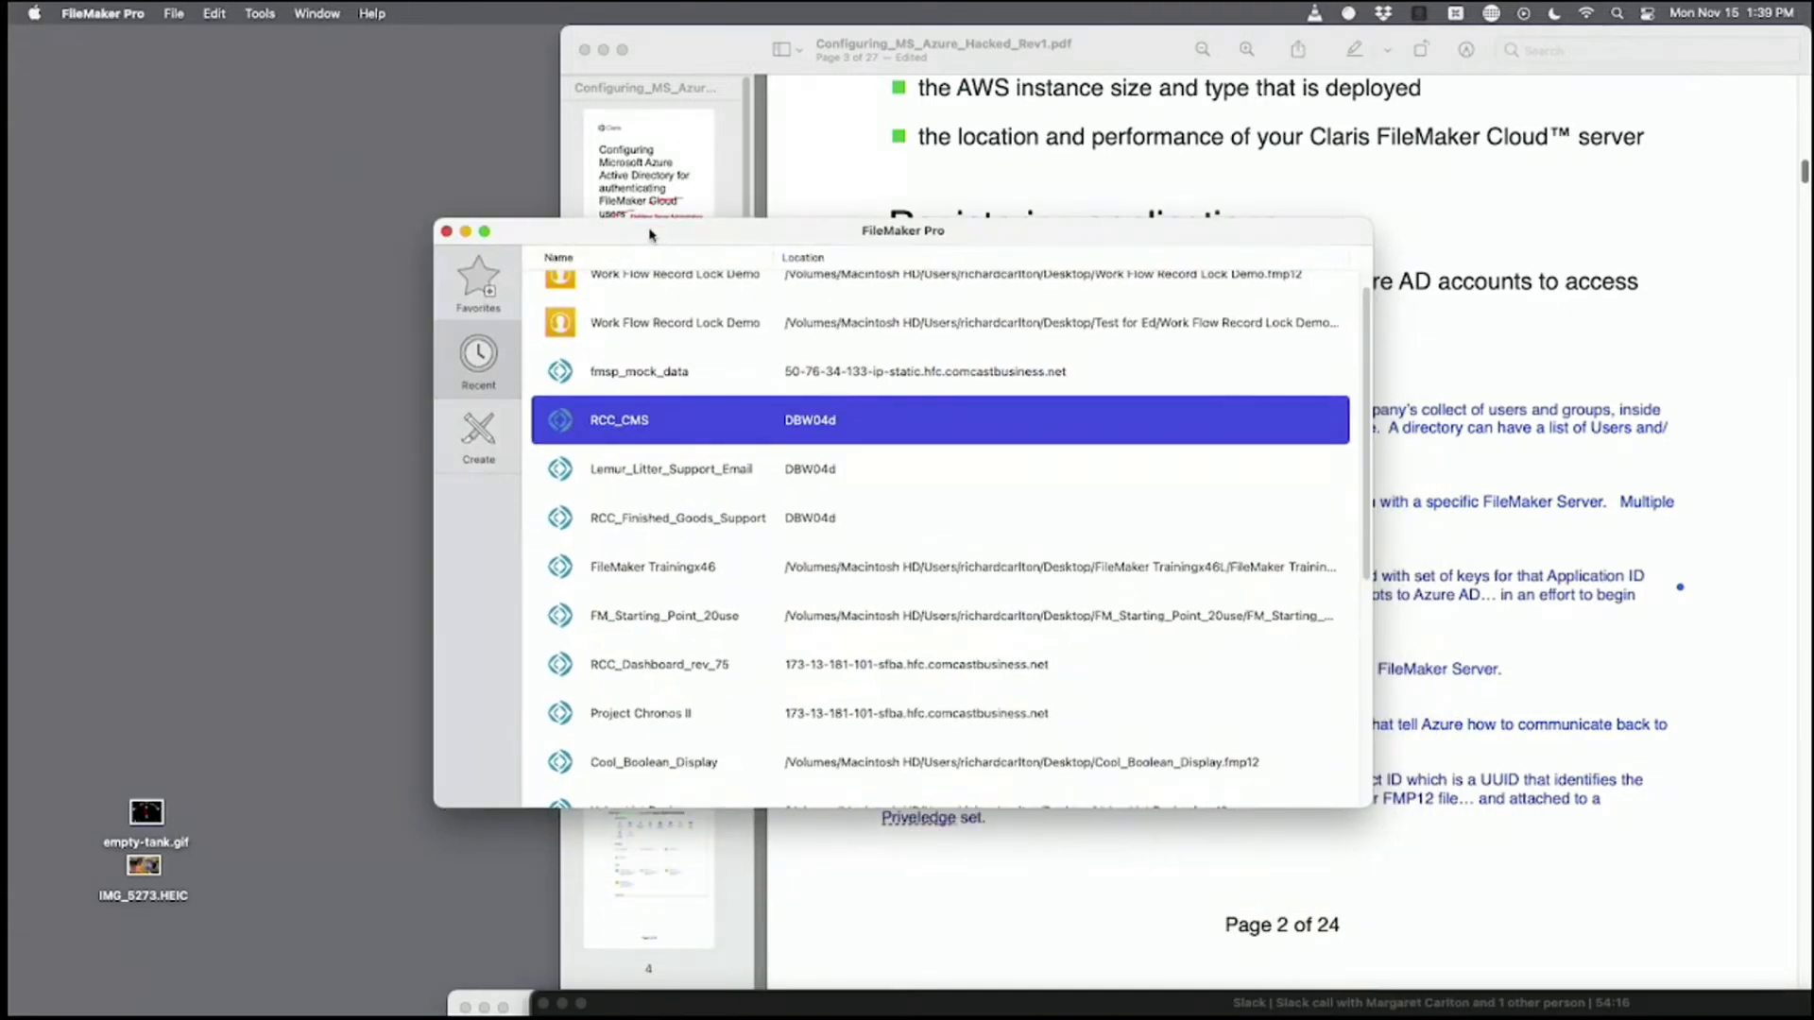
{"action": "left_click_drag", "start_coordinate": [650, 234], "coordinate": [598, 151]}
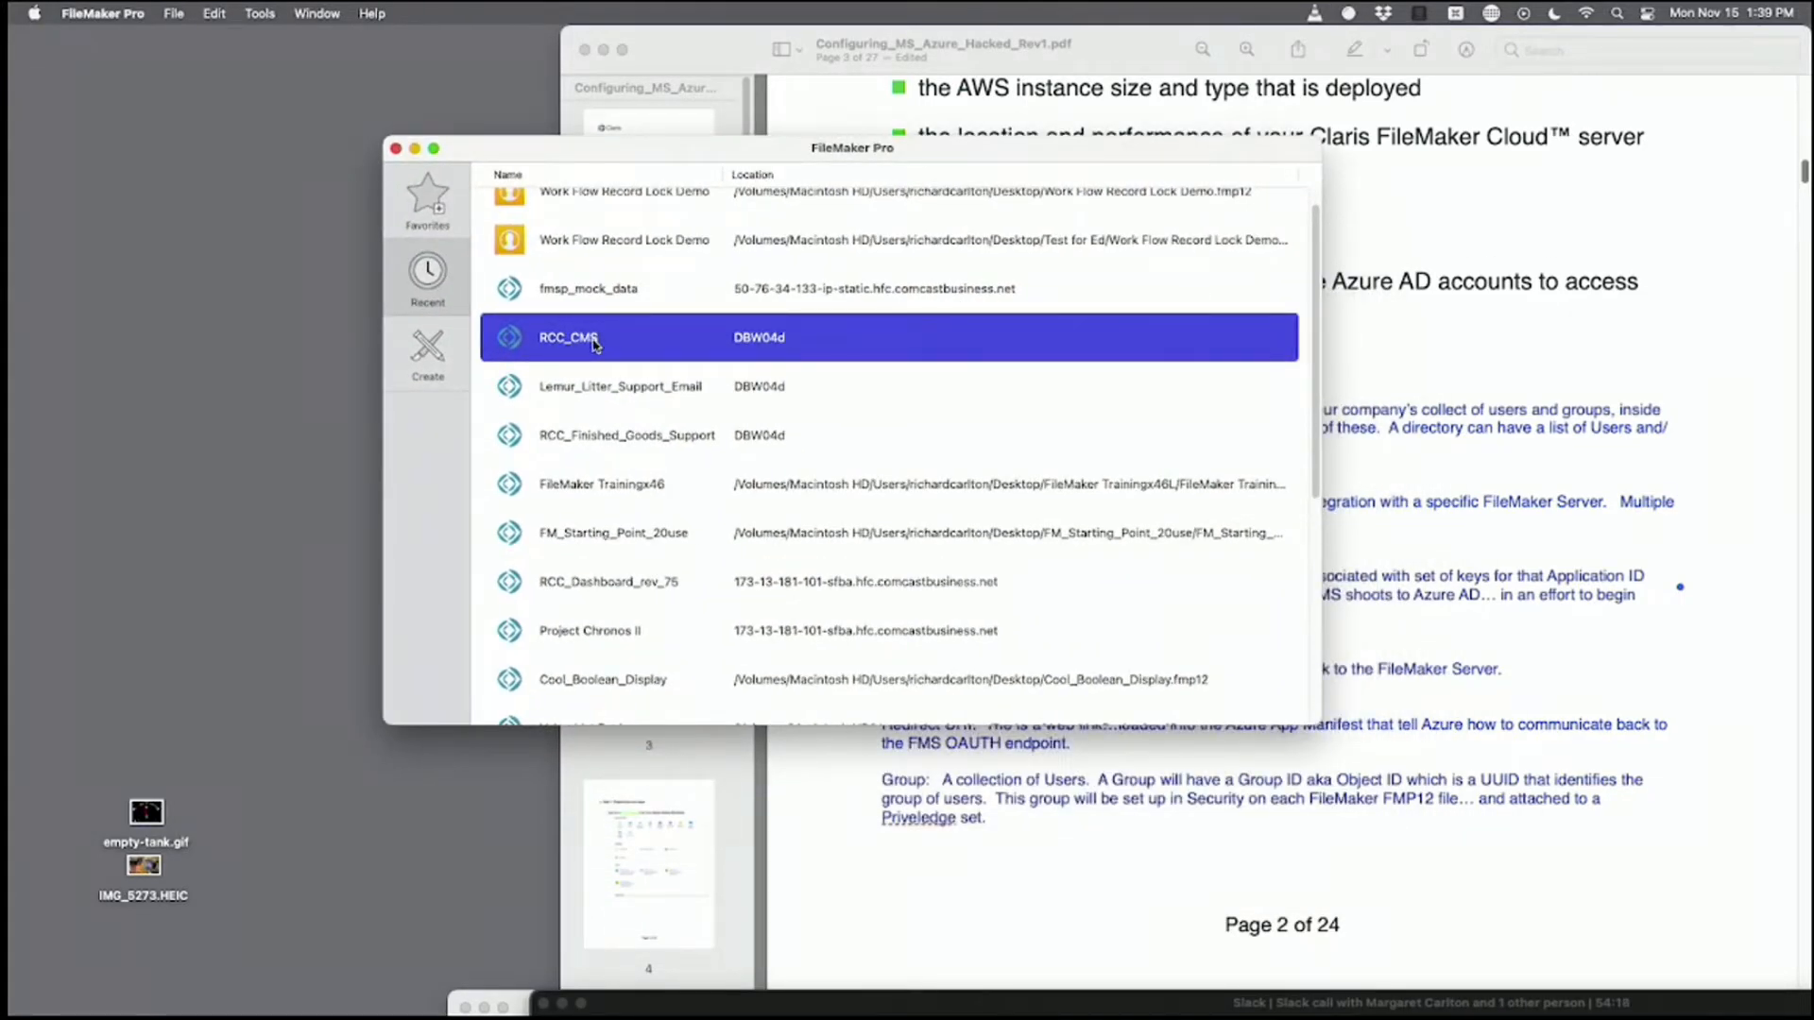
{"action": "double_click", "coordinate": [593, 340]}
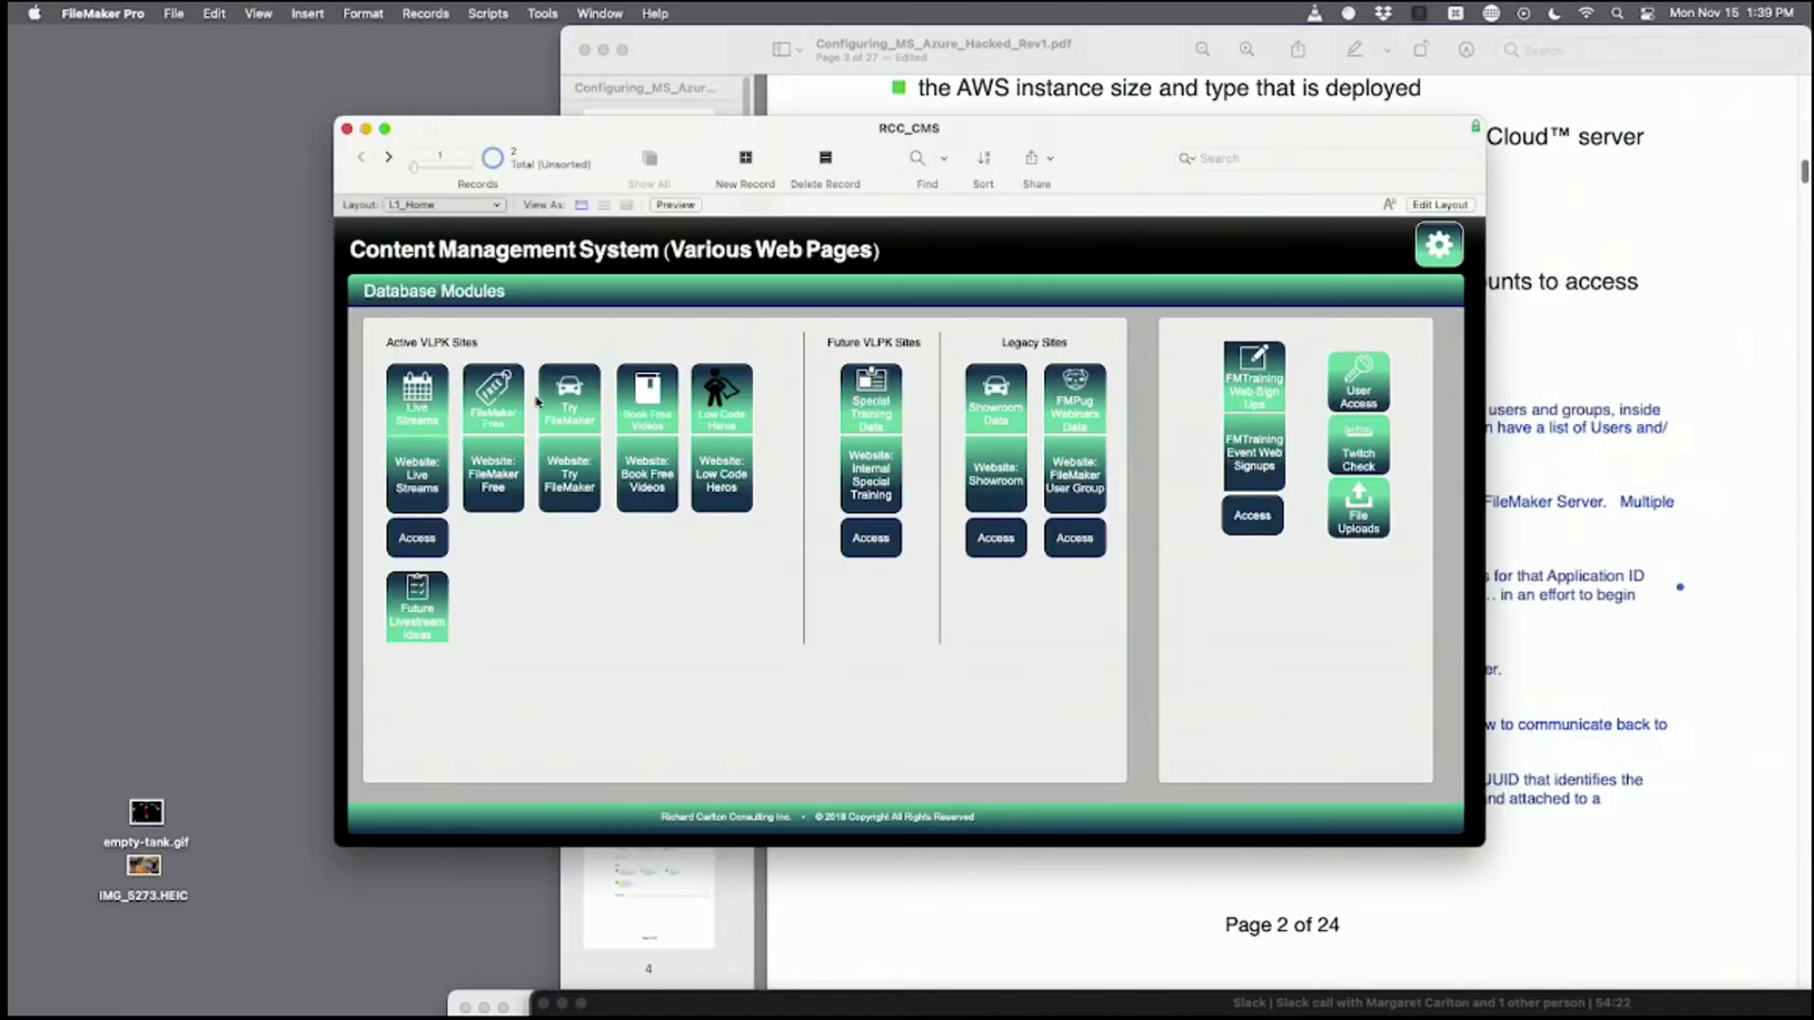
Show only future Scheduled LiveStreams events and display the File > Manage submenu.
{"action": "left_click", "coordinate": [424, 415]}
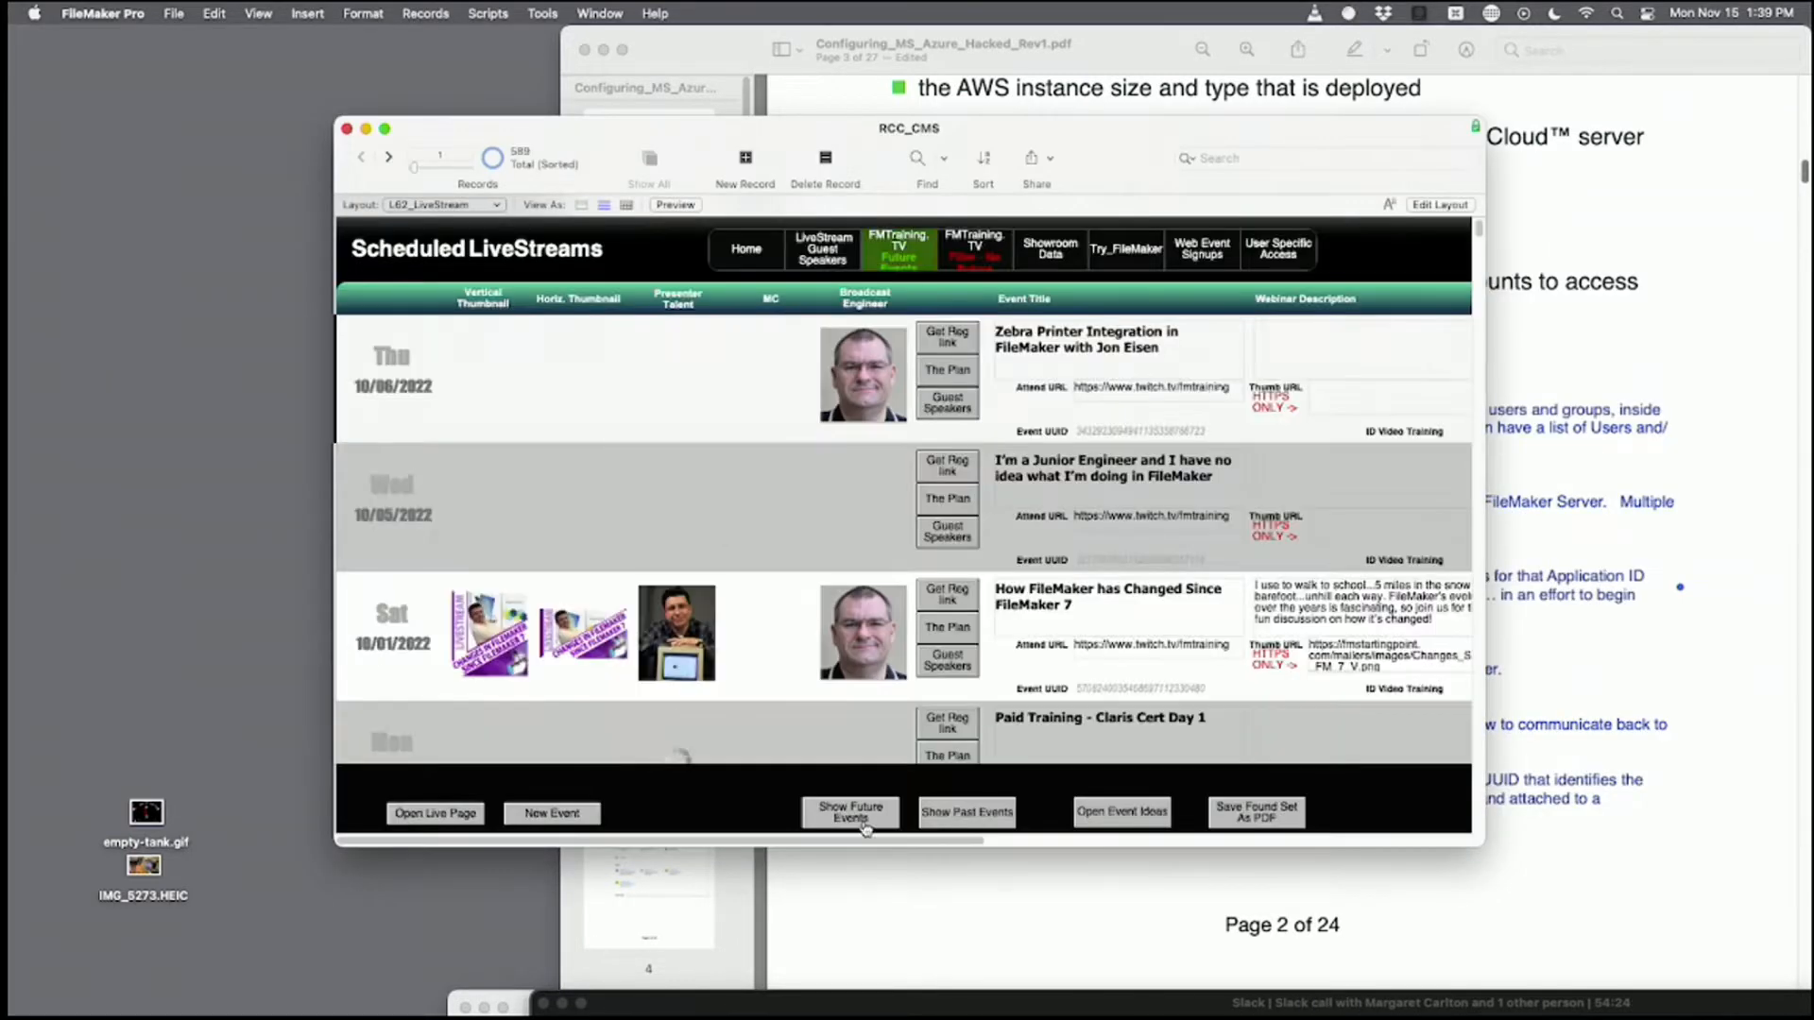
{"action": "left_click", "coordinate": [865, 824]}
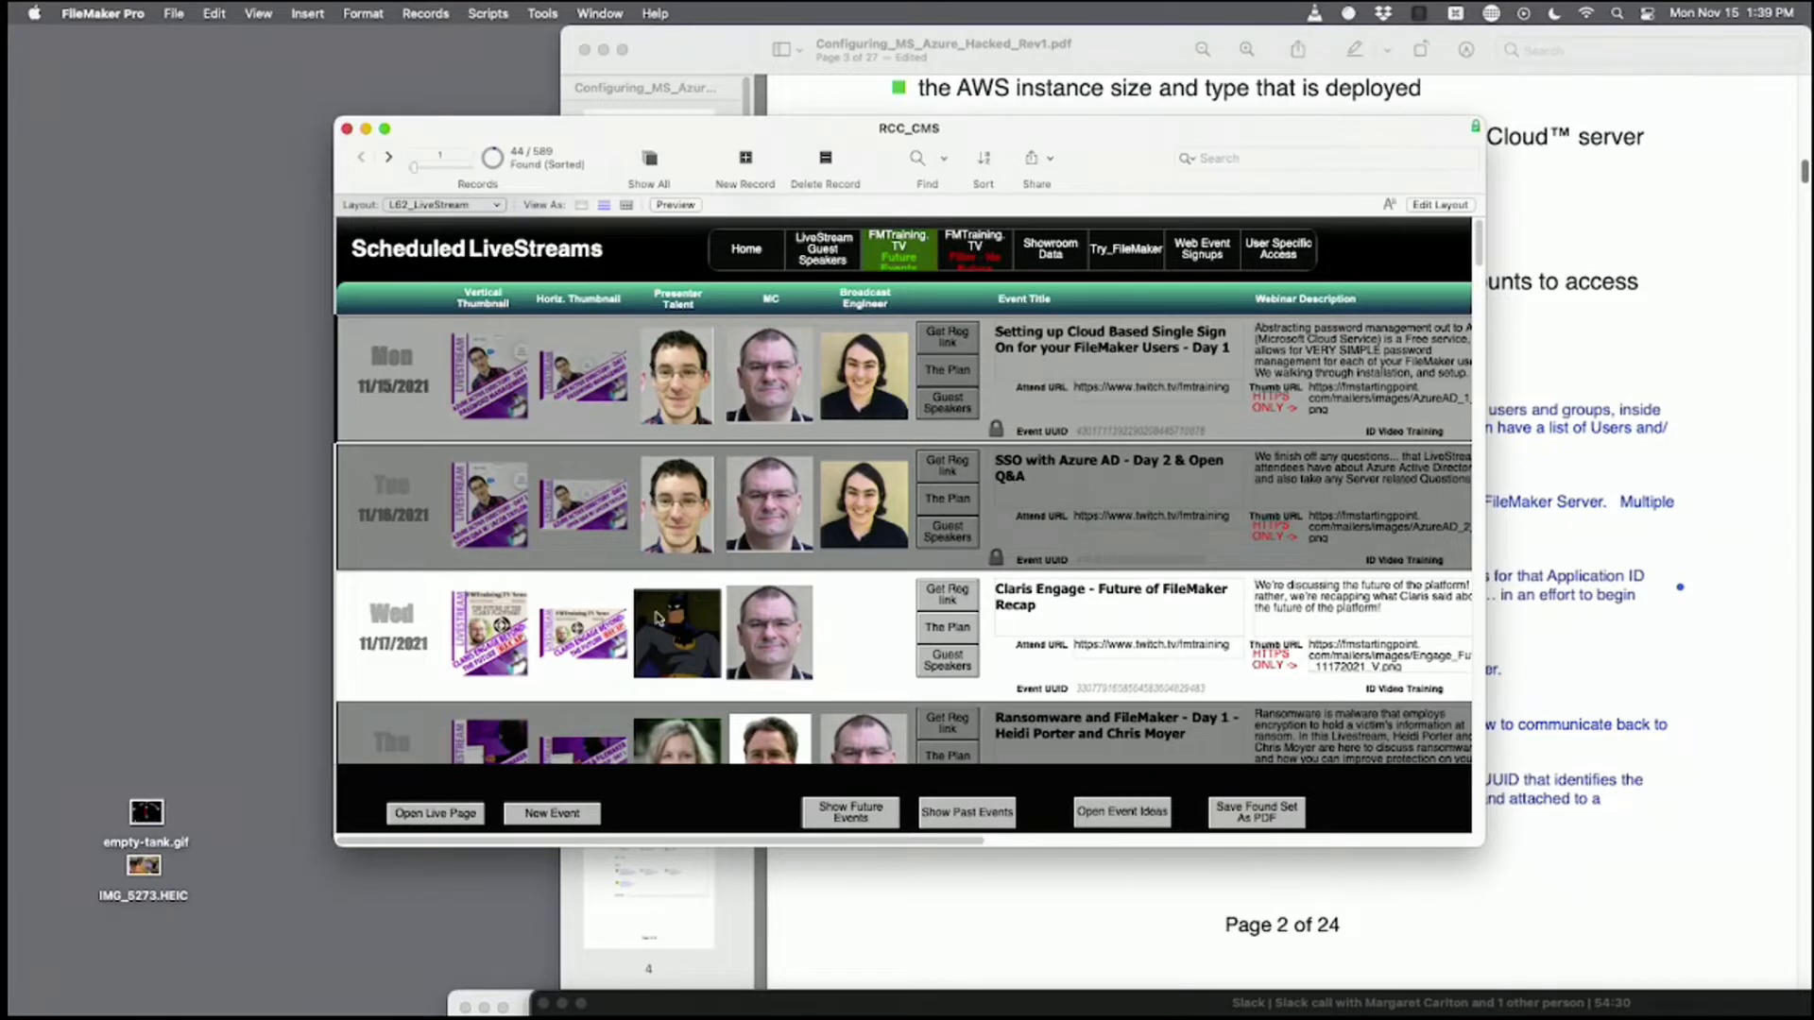
{"action": "left_click", "coordinate": [168, 15]}
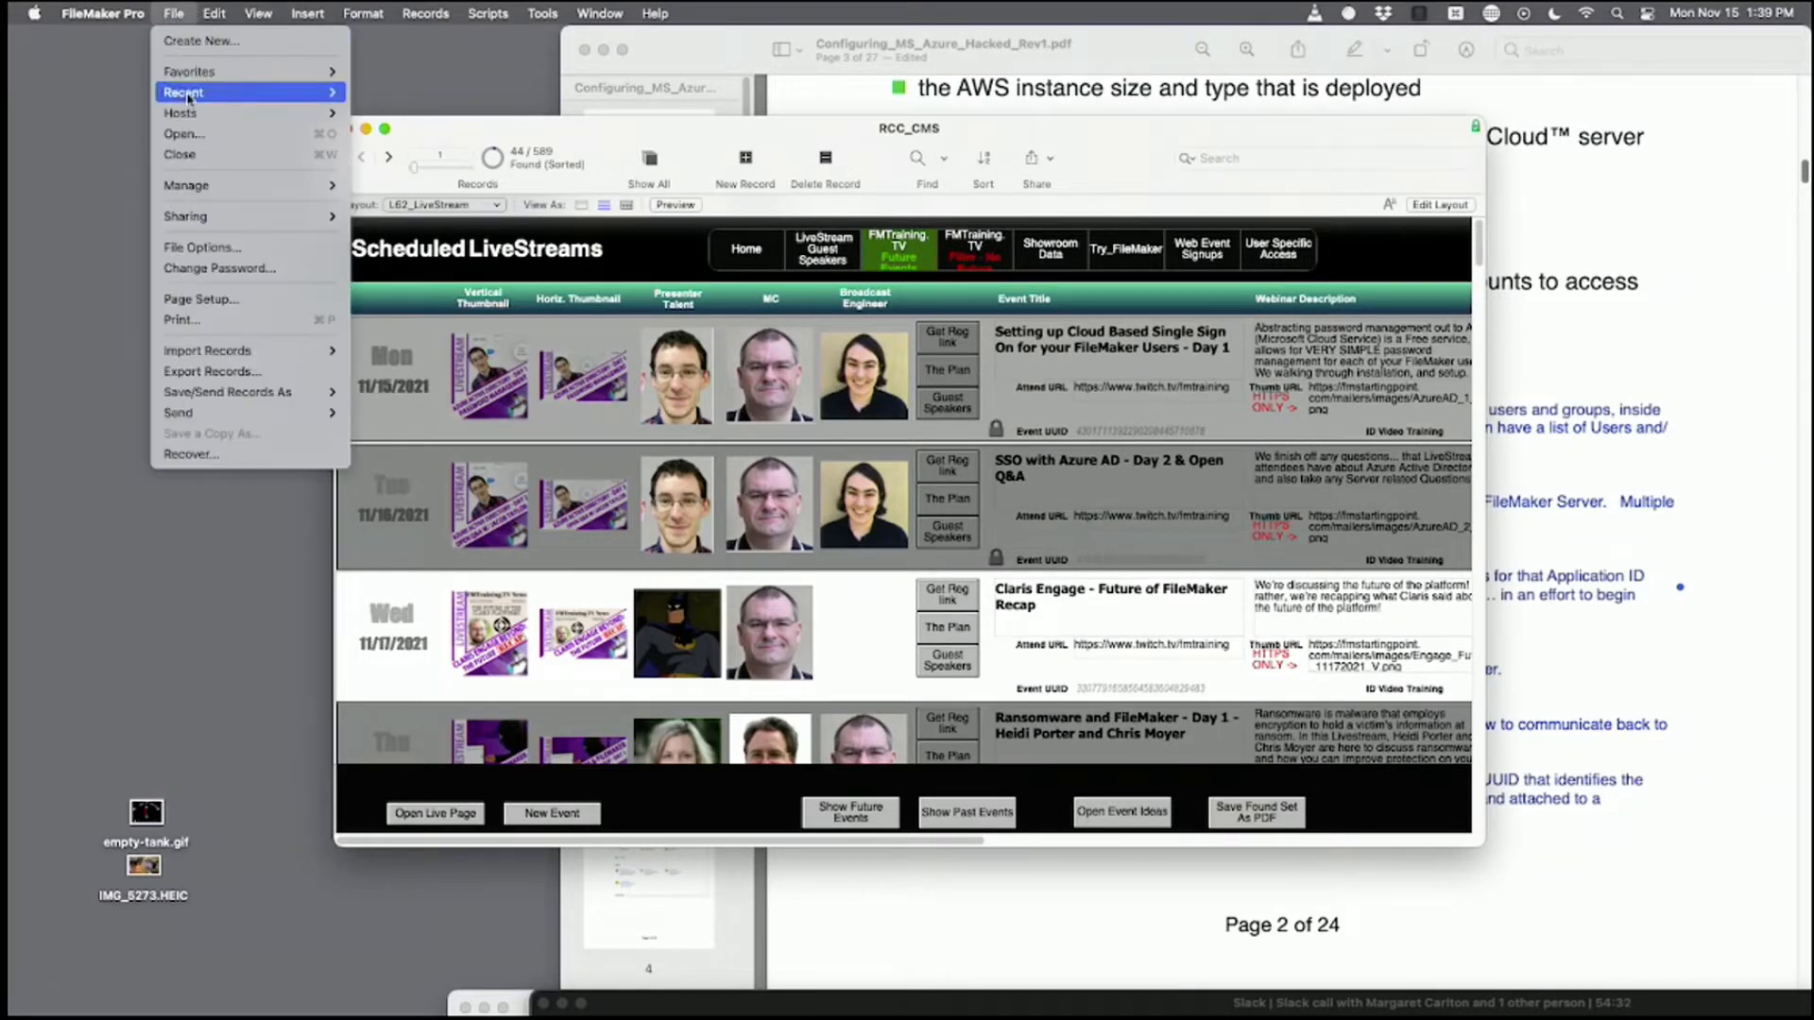
{"action": "mouse_move", "coordinate": [212, 185]}
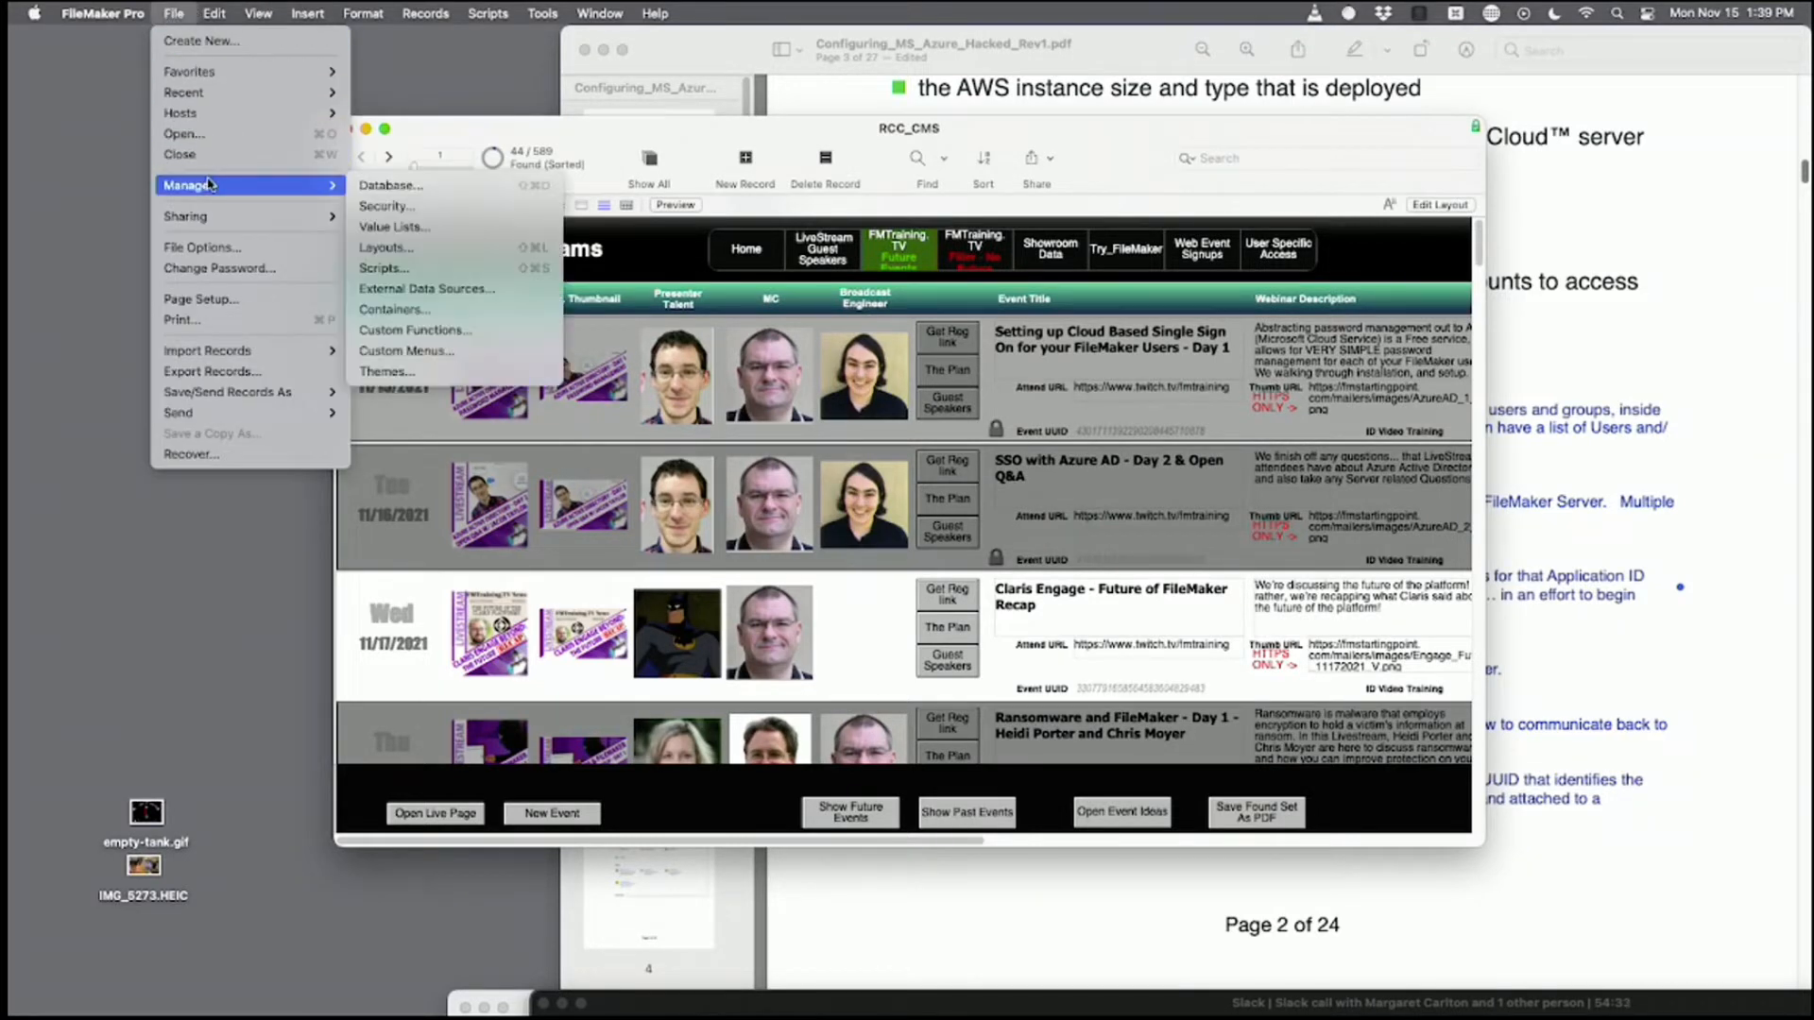
Open Manage Security for RCC_CMS, enlarge the dialog, and deactivate account 13.
{"action": "left_click", "coordinate": [404, 205]}
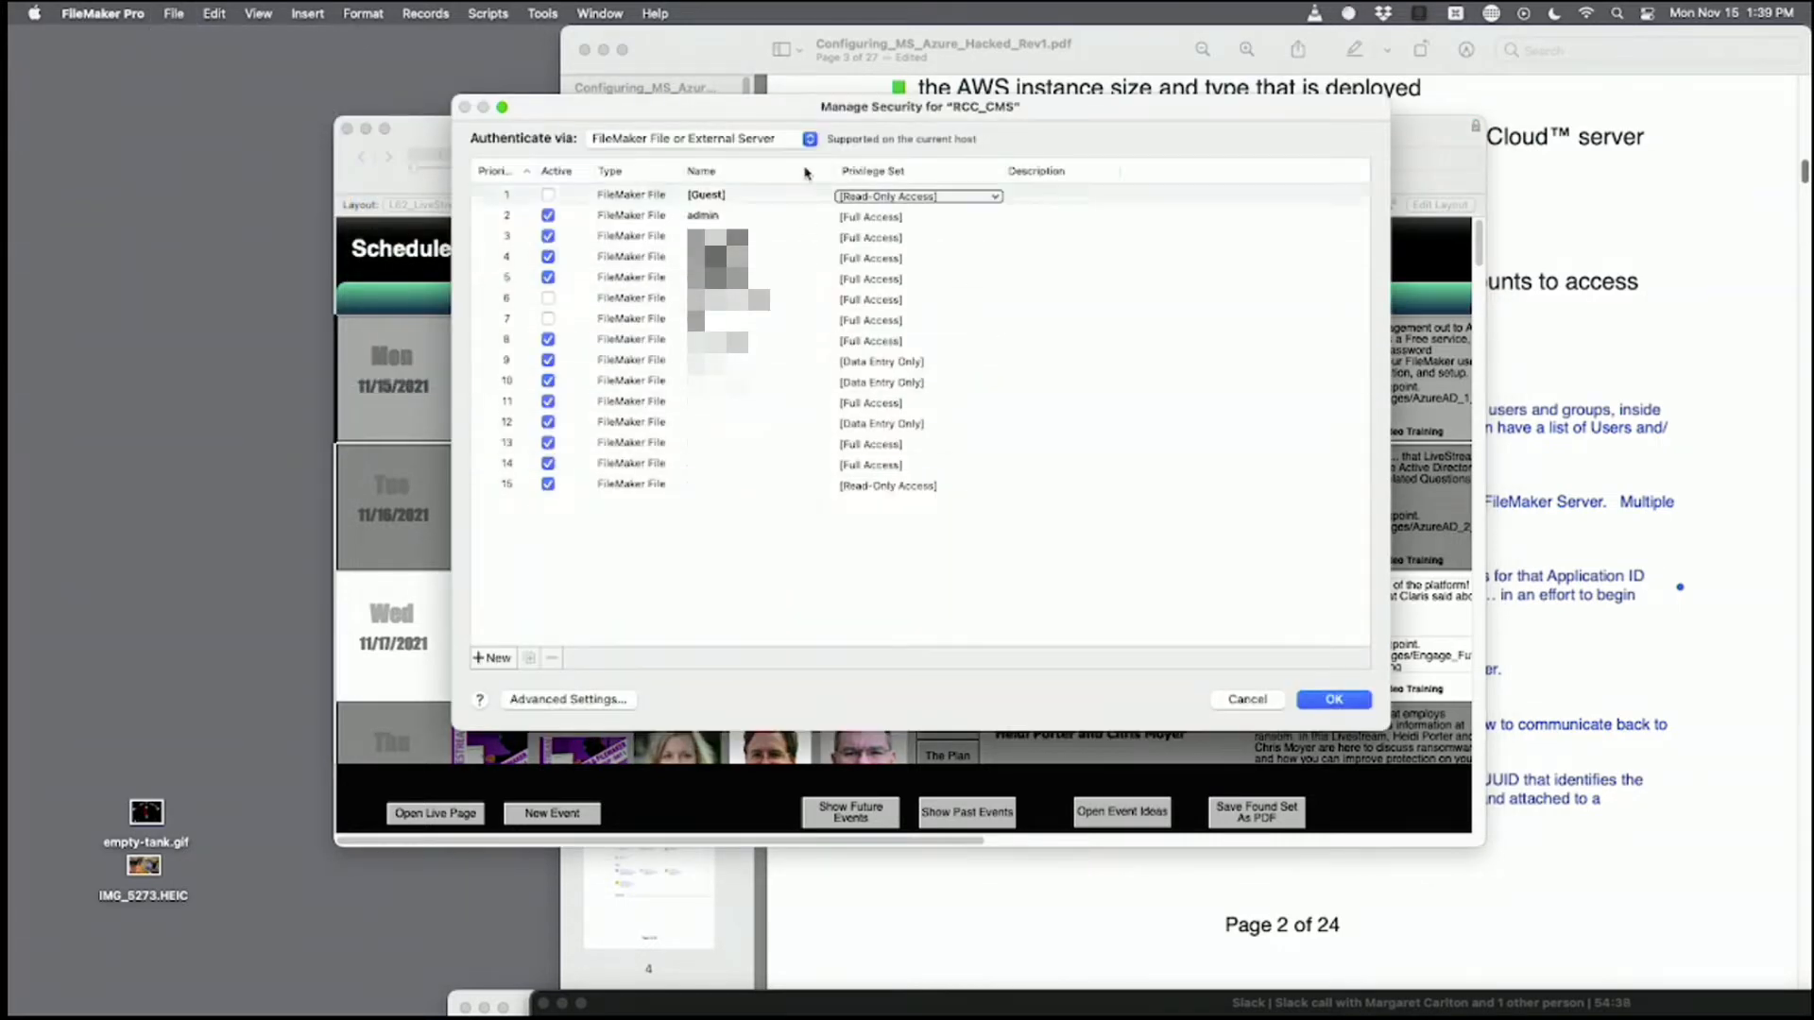
{"action": "left_click_drag", "start_coordinate": [861, 174], "coordinate": [719, 155]}
{"action": "left_click_drag", "start_coordinate": [1228, 710], "coordinate": [1464, 952]}
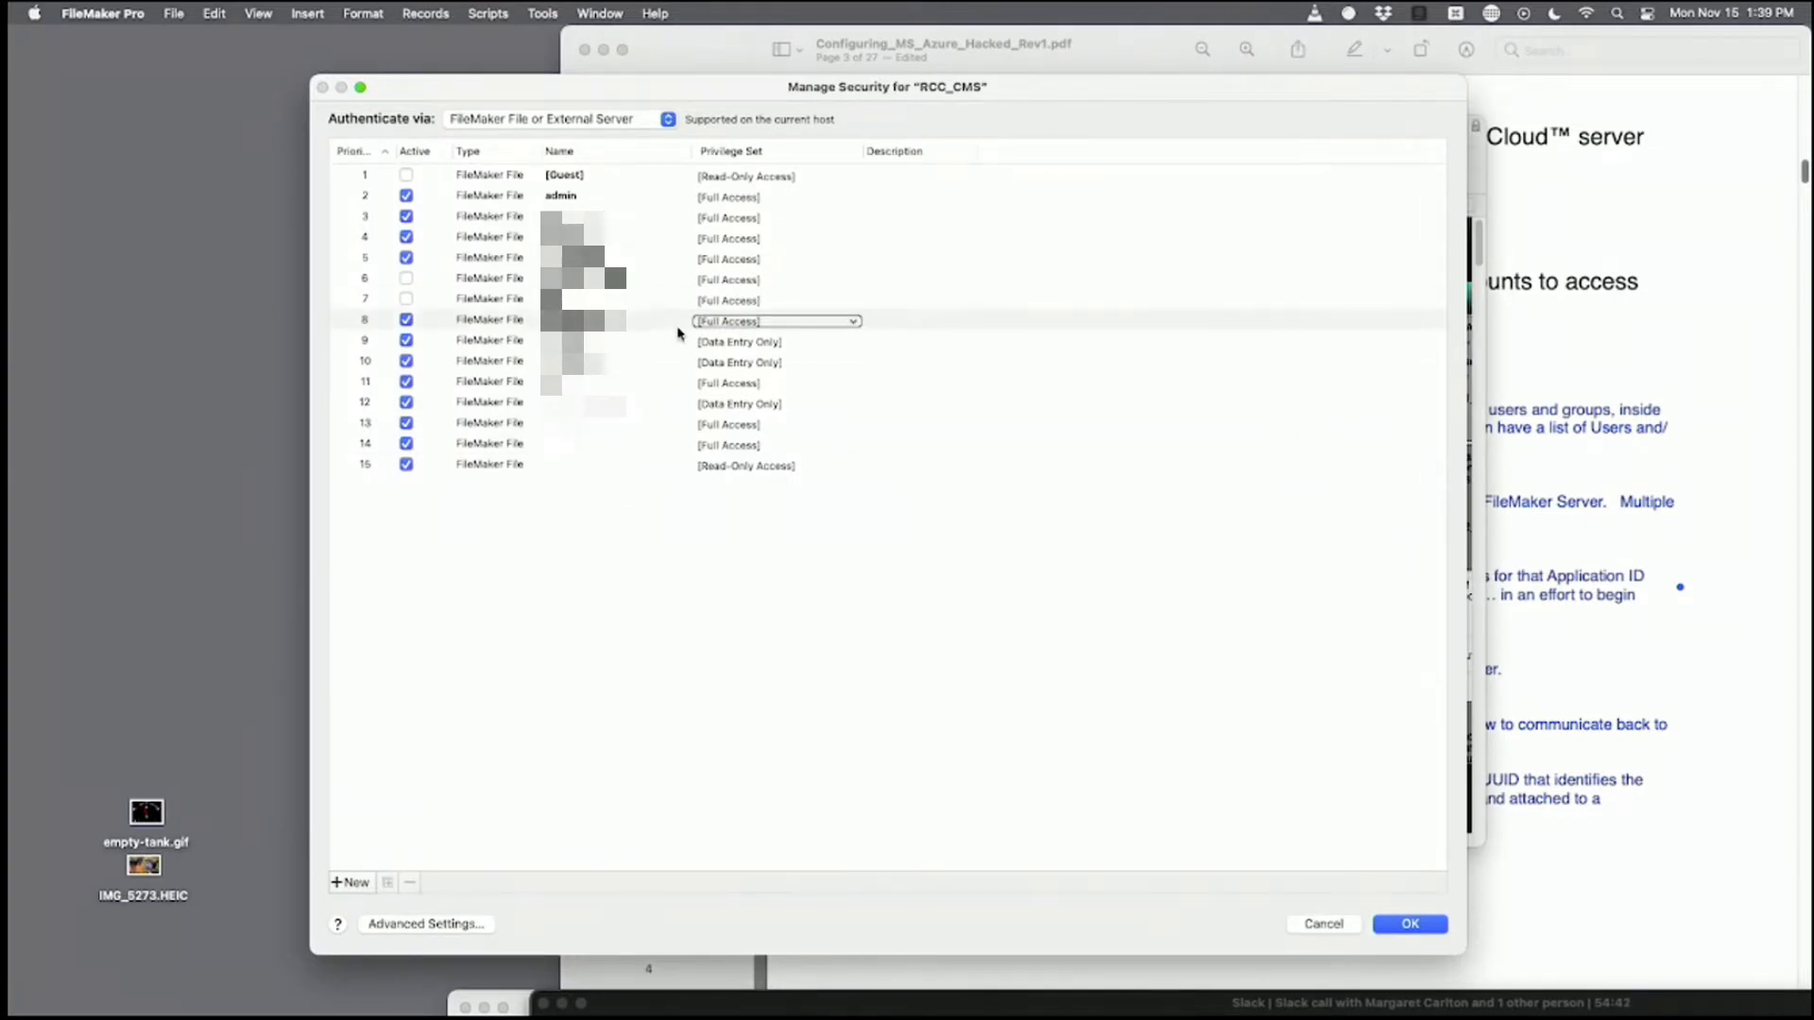
{"action": "left_click", "coordinate": [408, 422]}
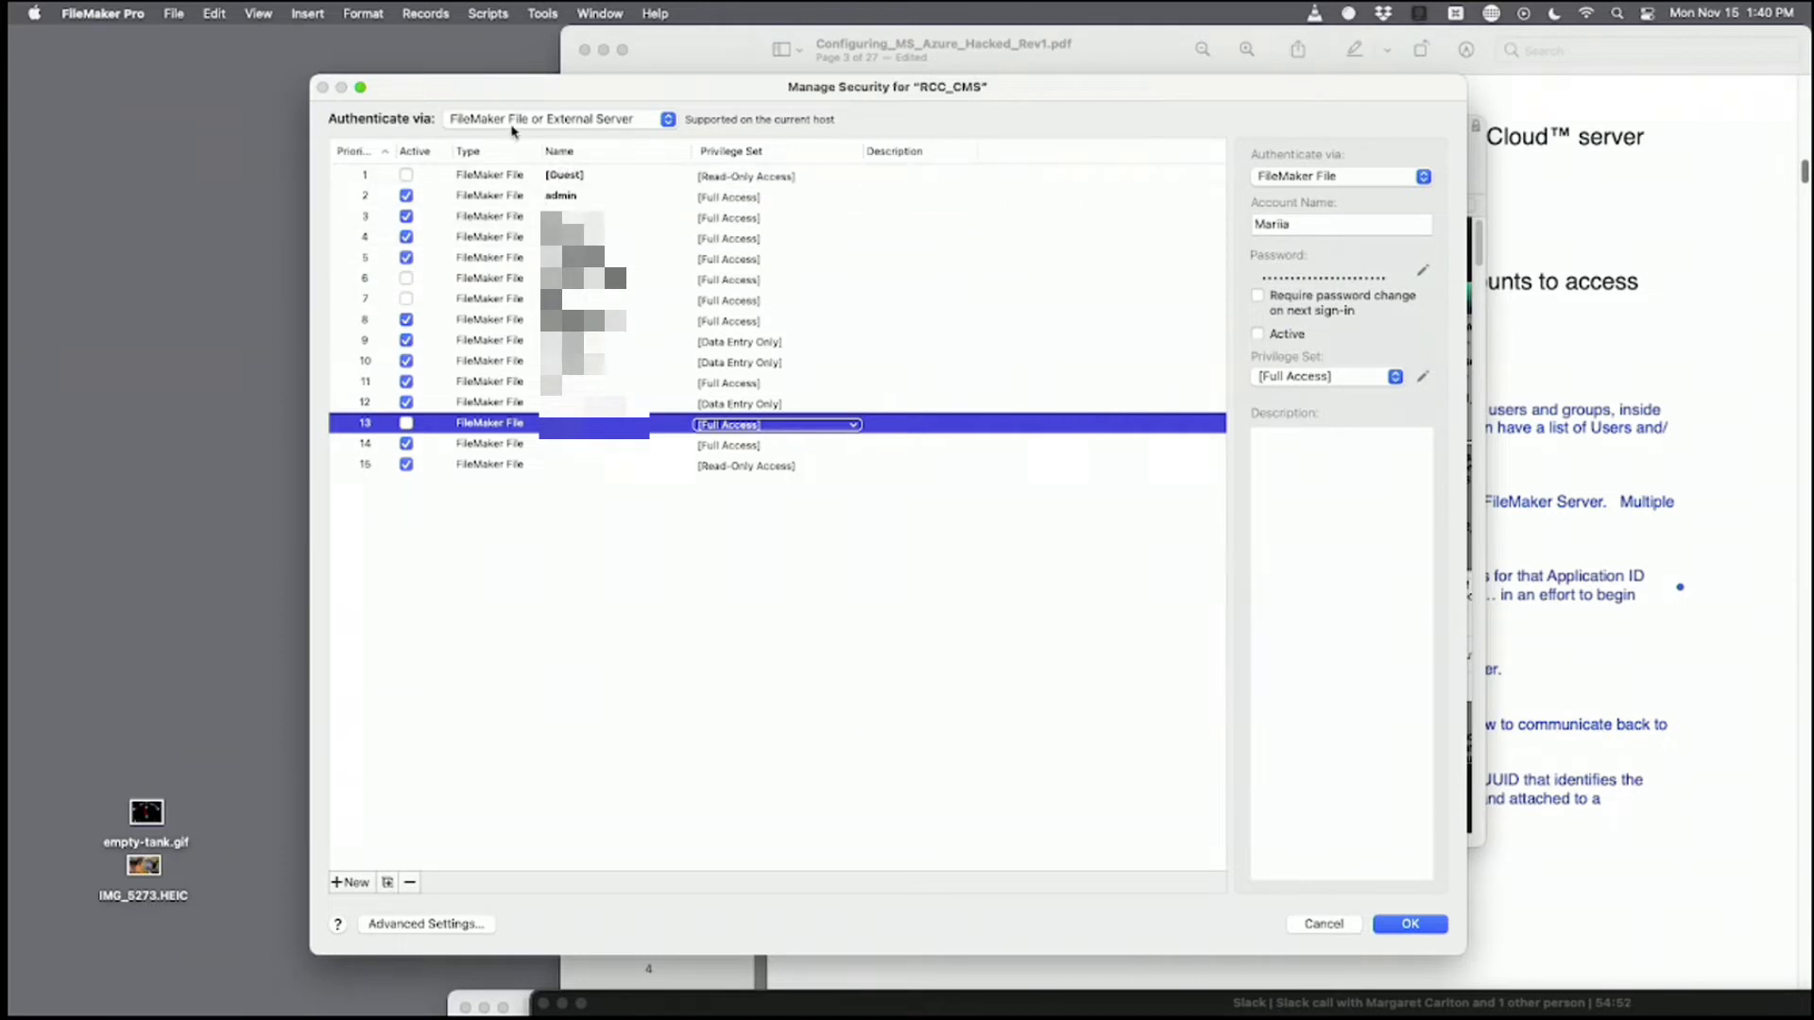
Set Authenticate via to Microsoft Azure AD to show its empty account list.
{"action": "left_click", "coordinate": [565, 122]}
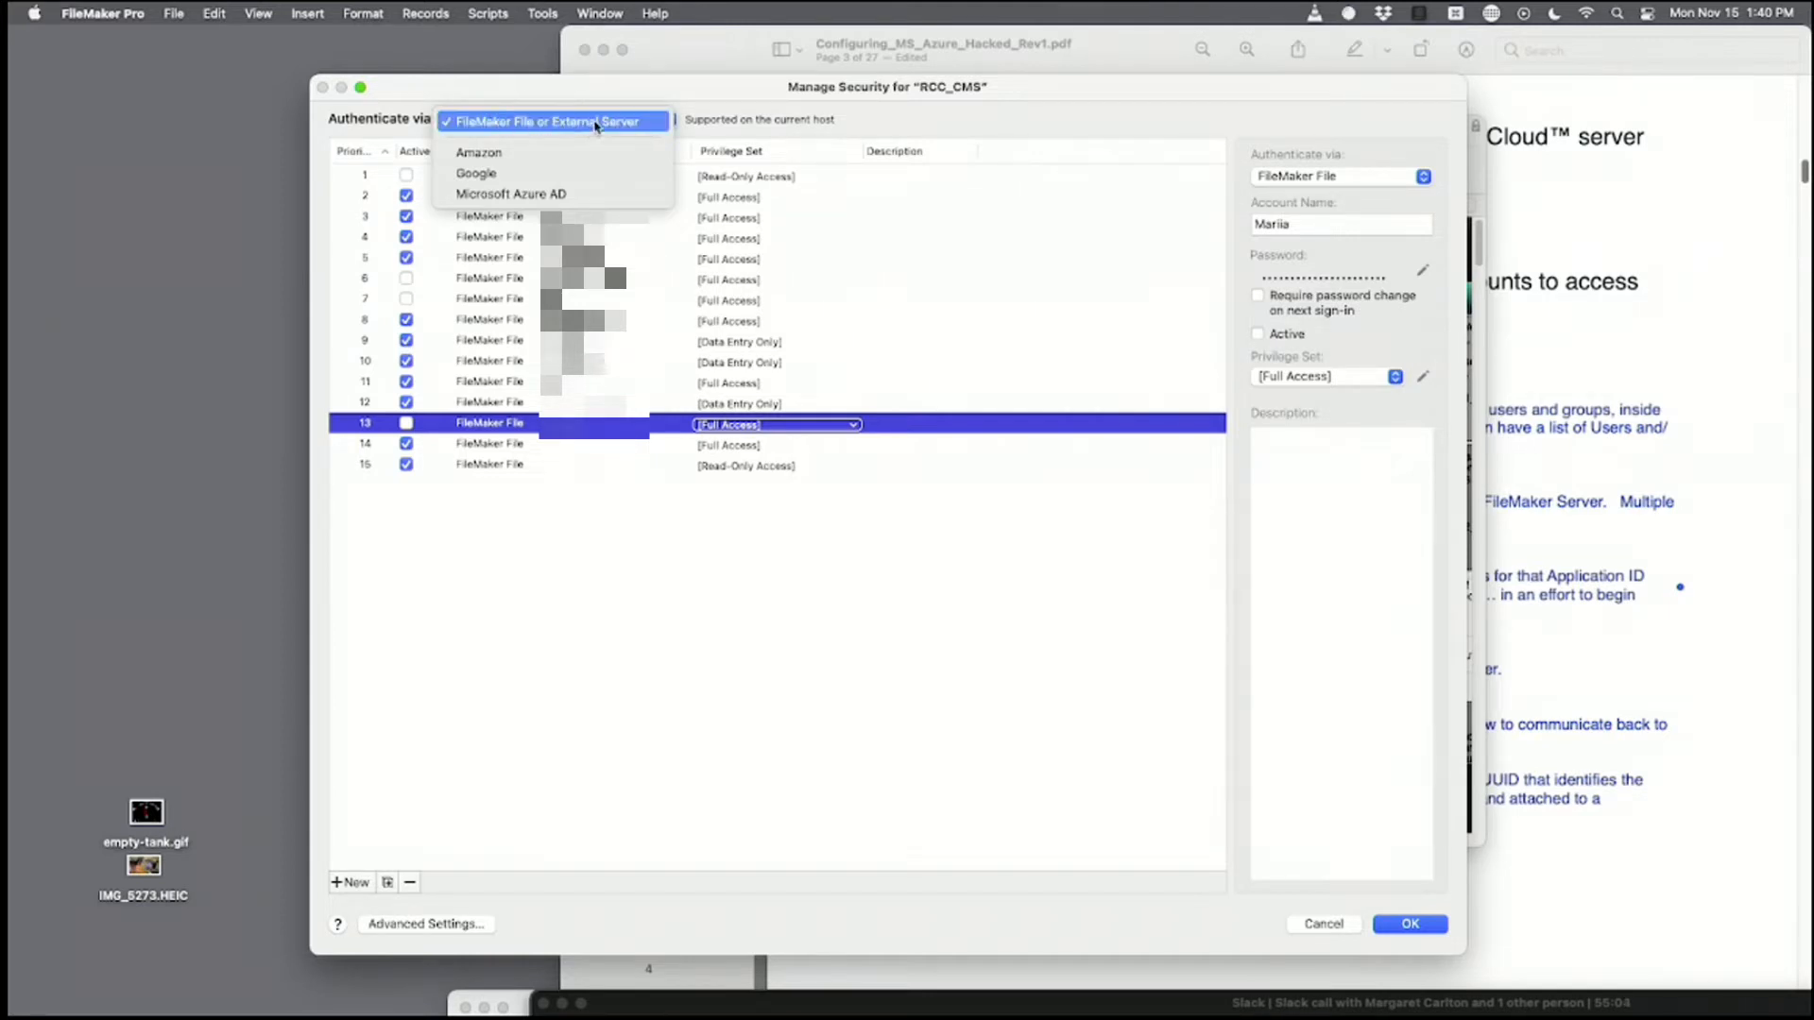
{"action": "left_click", "coordinate": [581, 95]}
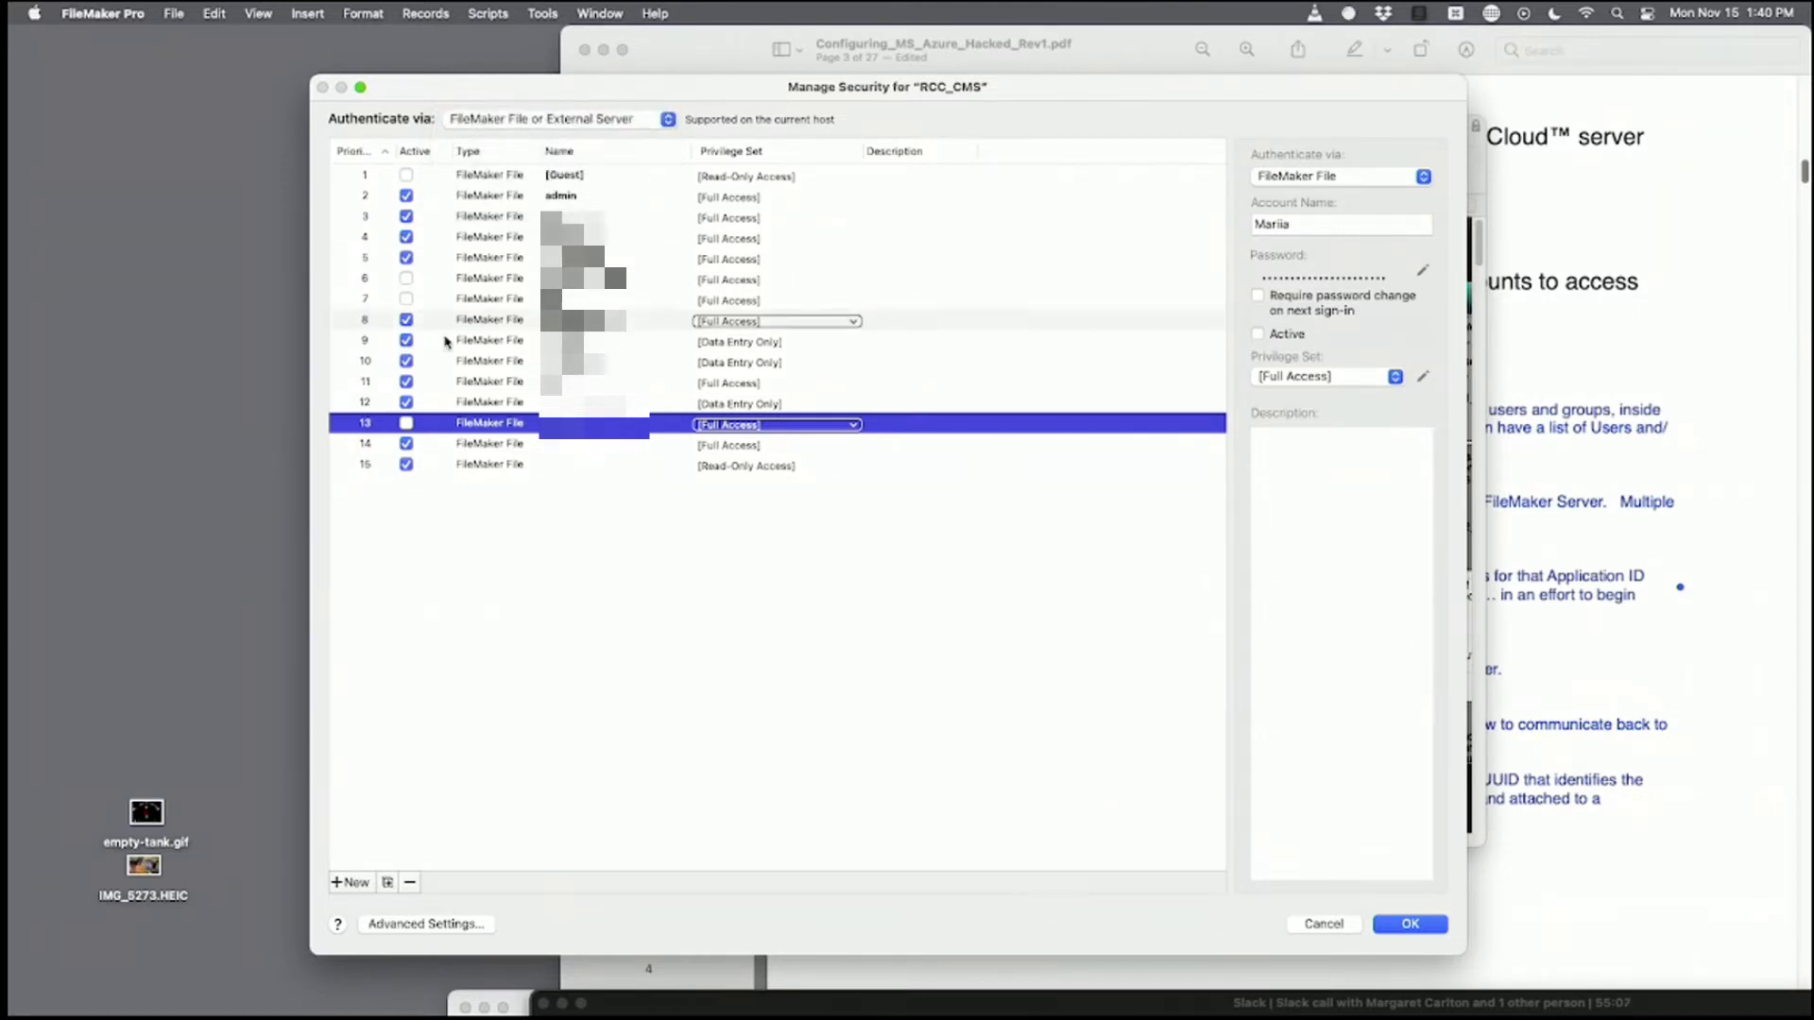
{"action": "left_click", "coordinate": [511, 123]}
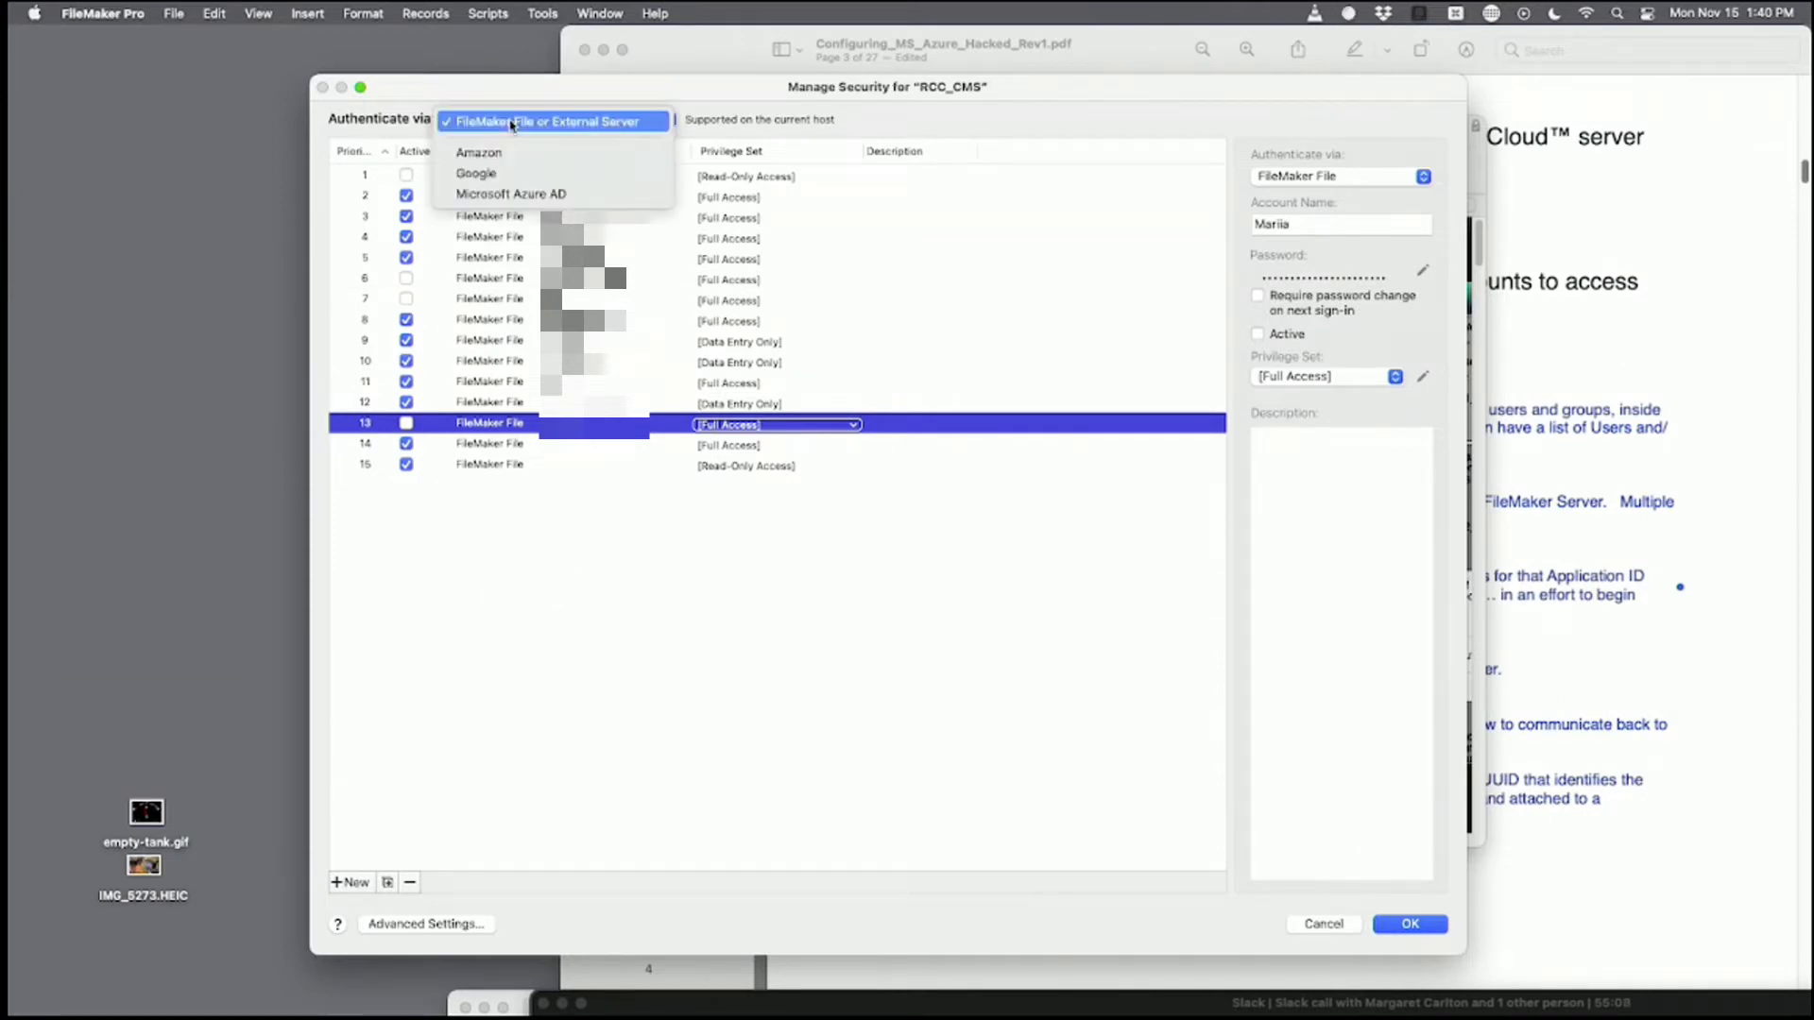
{"action": "left_click", "coordinate": [511, 195]}
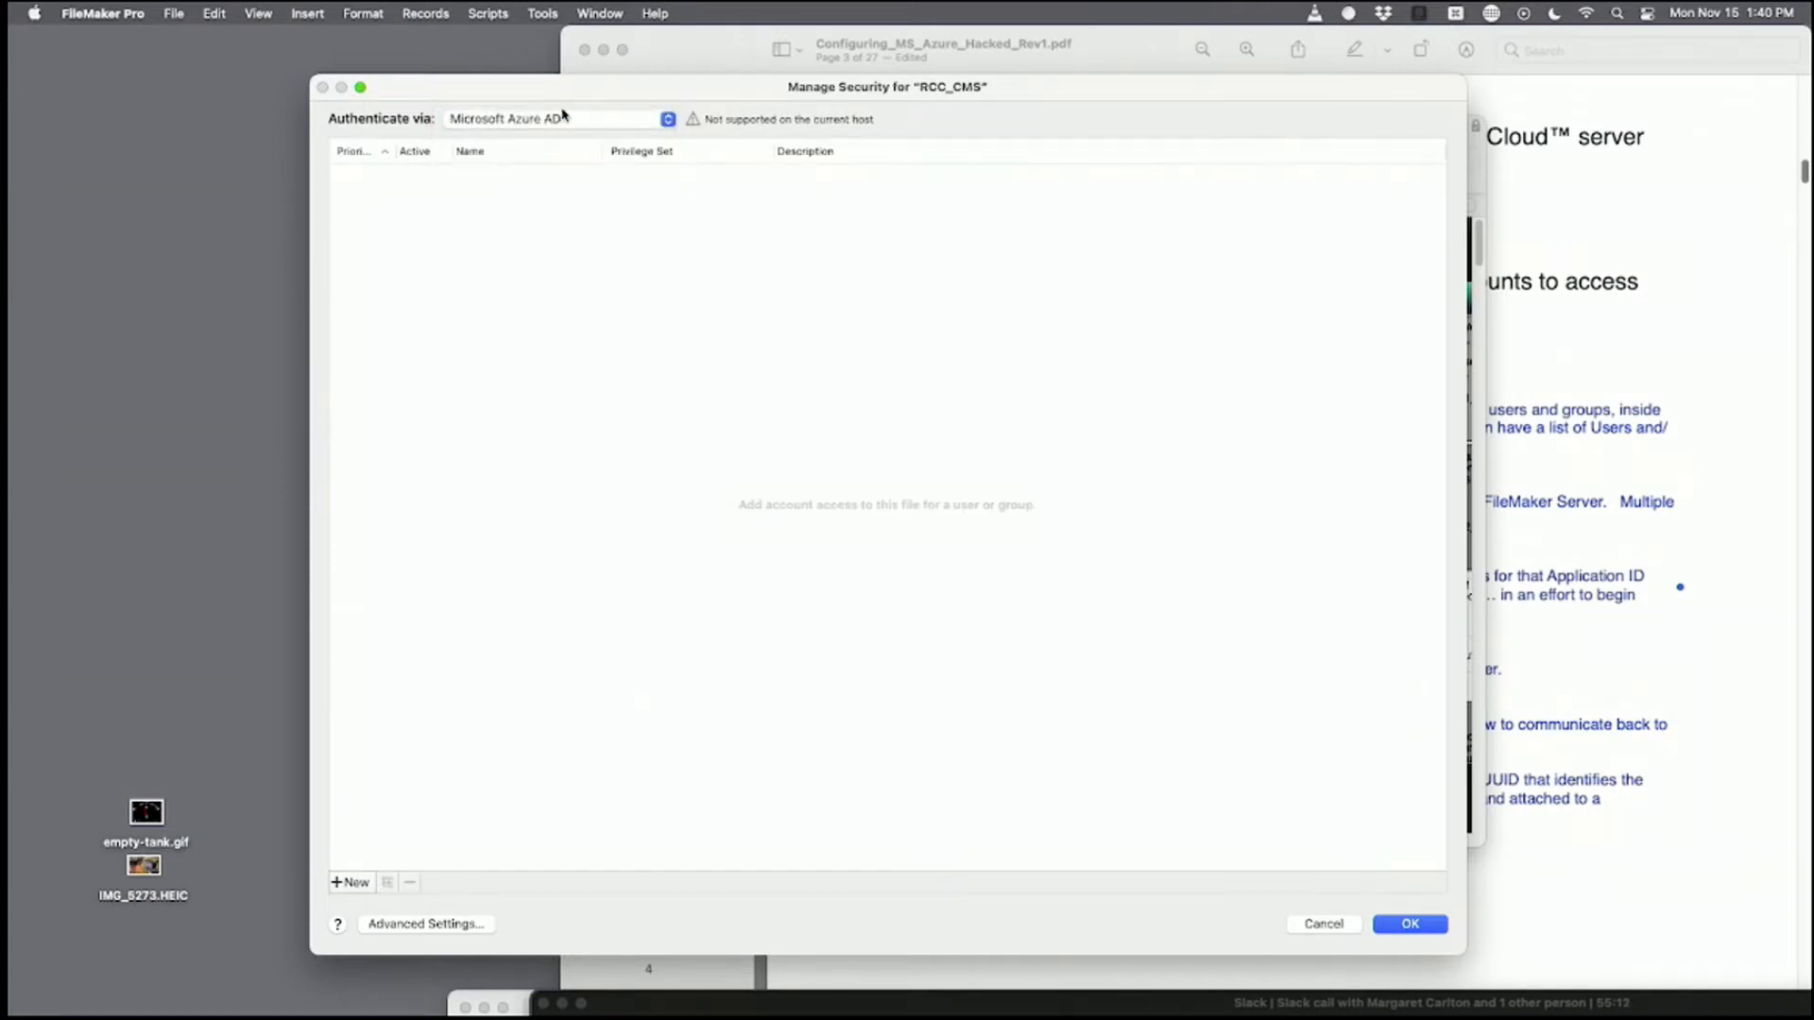
Add a new Azure AD group account with Object ID 7874h8hf038y3fh0834y.
{"action": "left_click", "coordinate": [352, 882]}
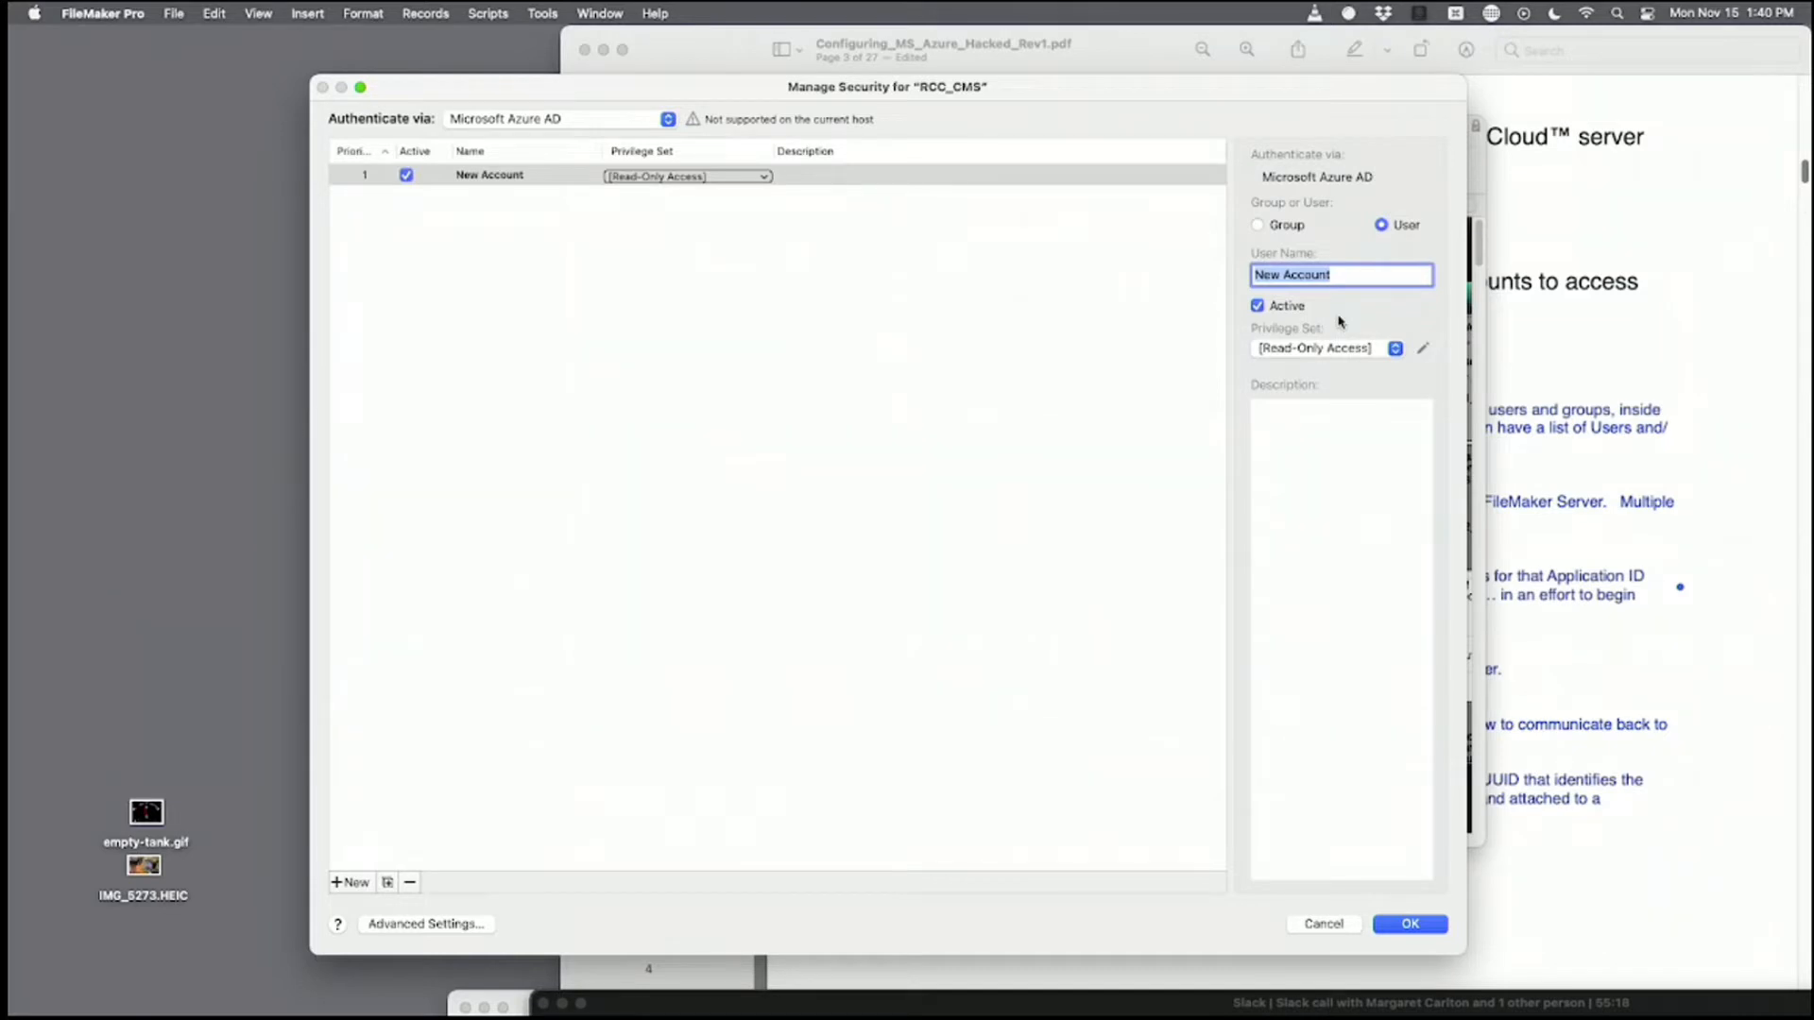
{"action": "left_click", "coordinate": [1268, 226]}
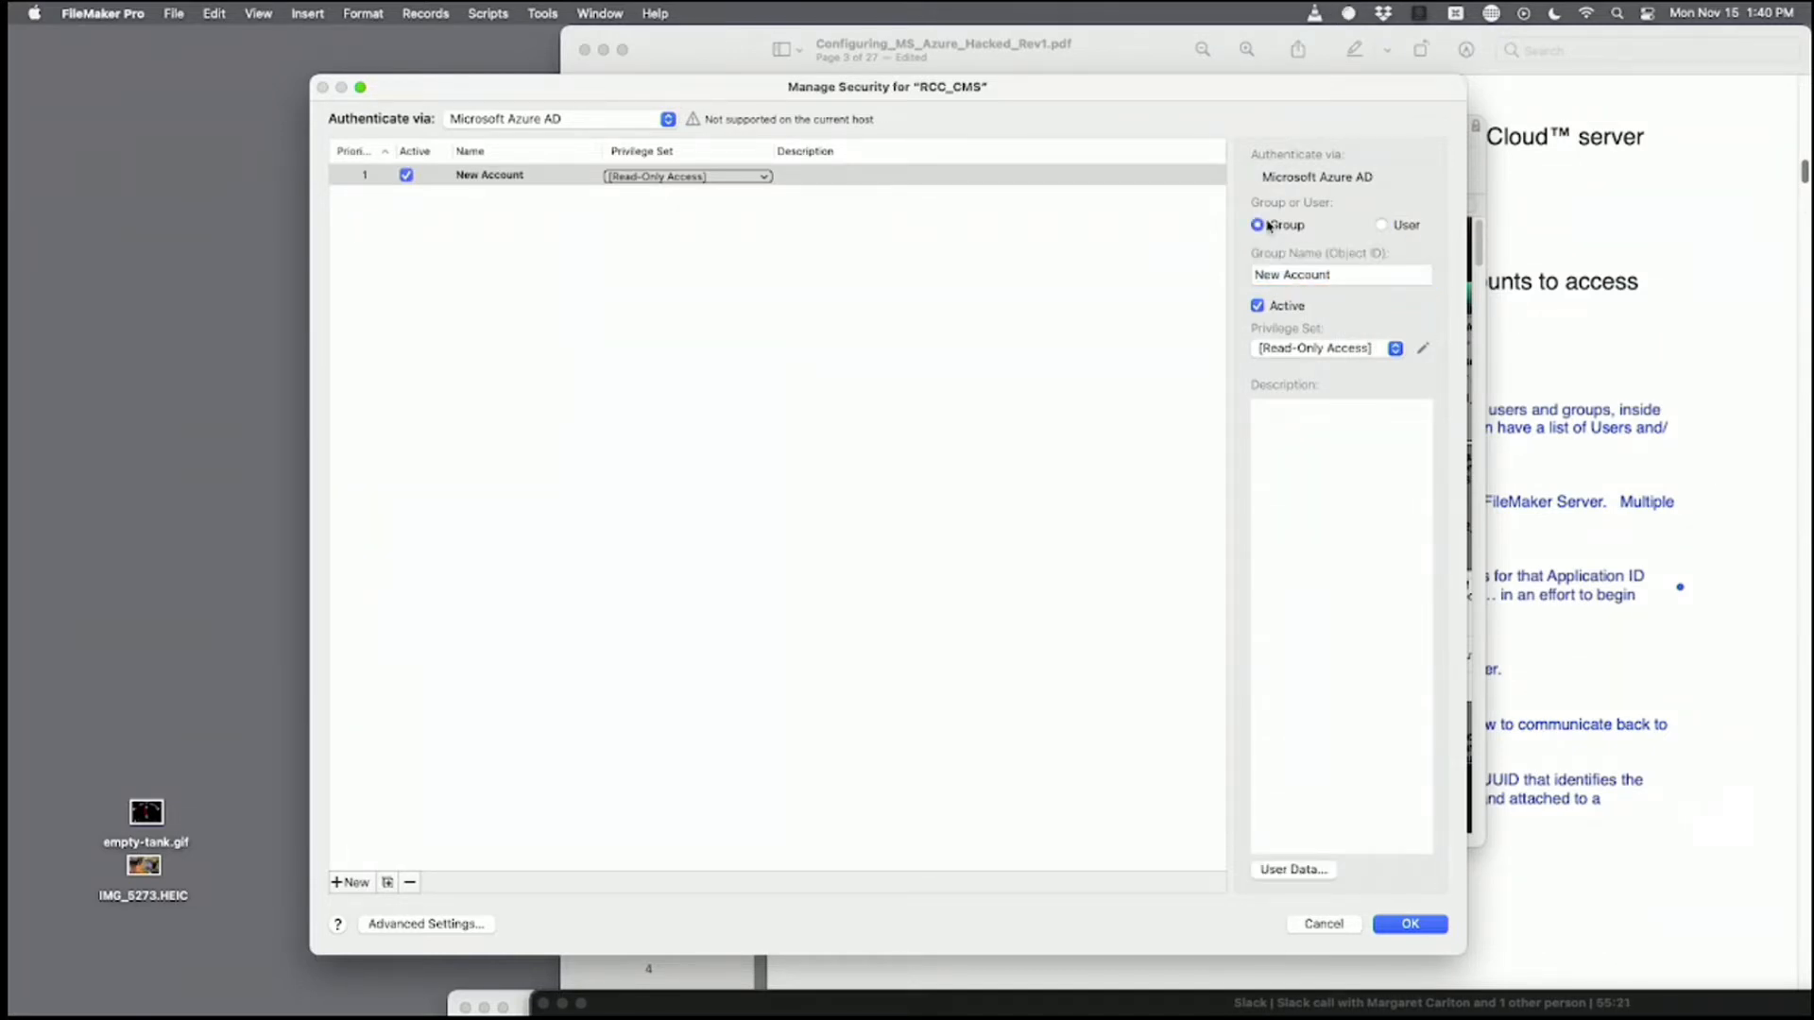
{"action": "triple_click", "coordinate": [1334, 277]}
{"action": "type", "text": "Marketing"}
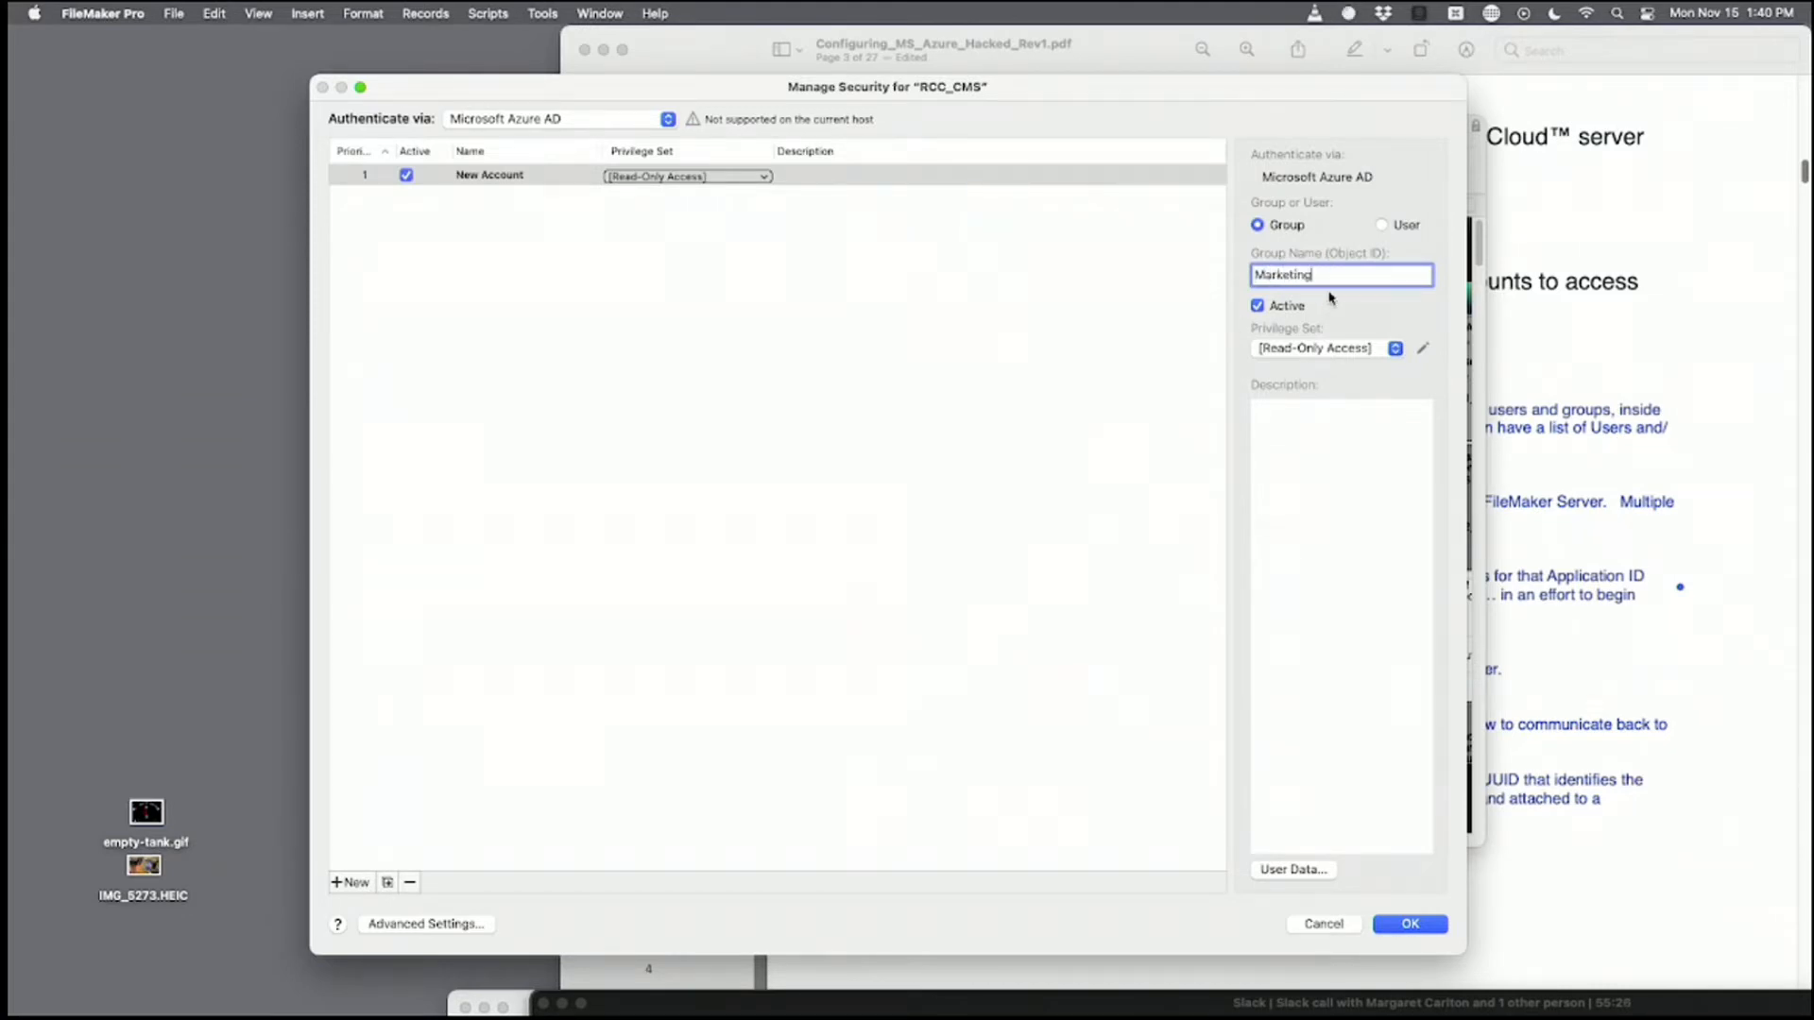
{"action": "left_click_drag", "start_coordinate": [1320, 274], "coordinate": [1205, 272]}
{"action": "type", "text": "7874h8hf038y3fh0834y..."}
{"action": "left_click", "coordinate": [1177, 328]}
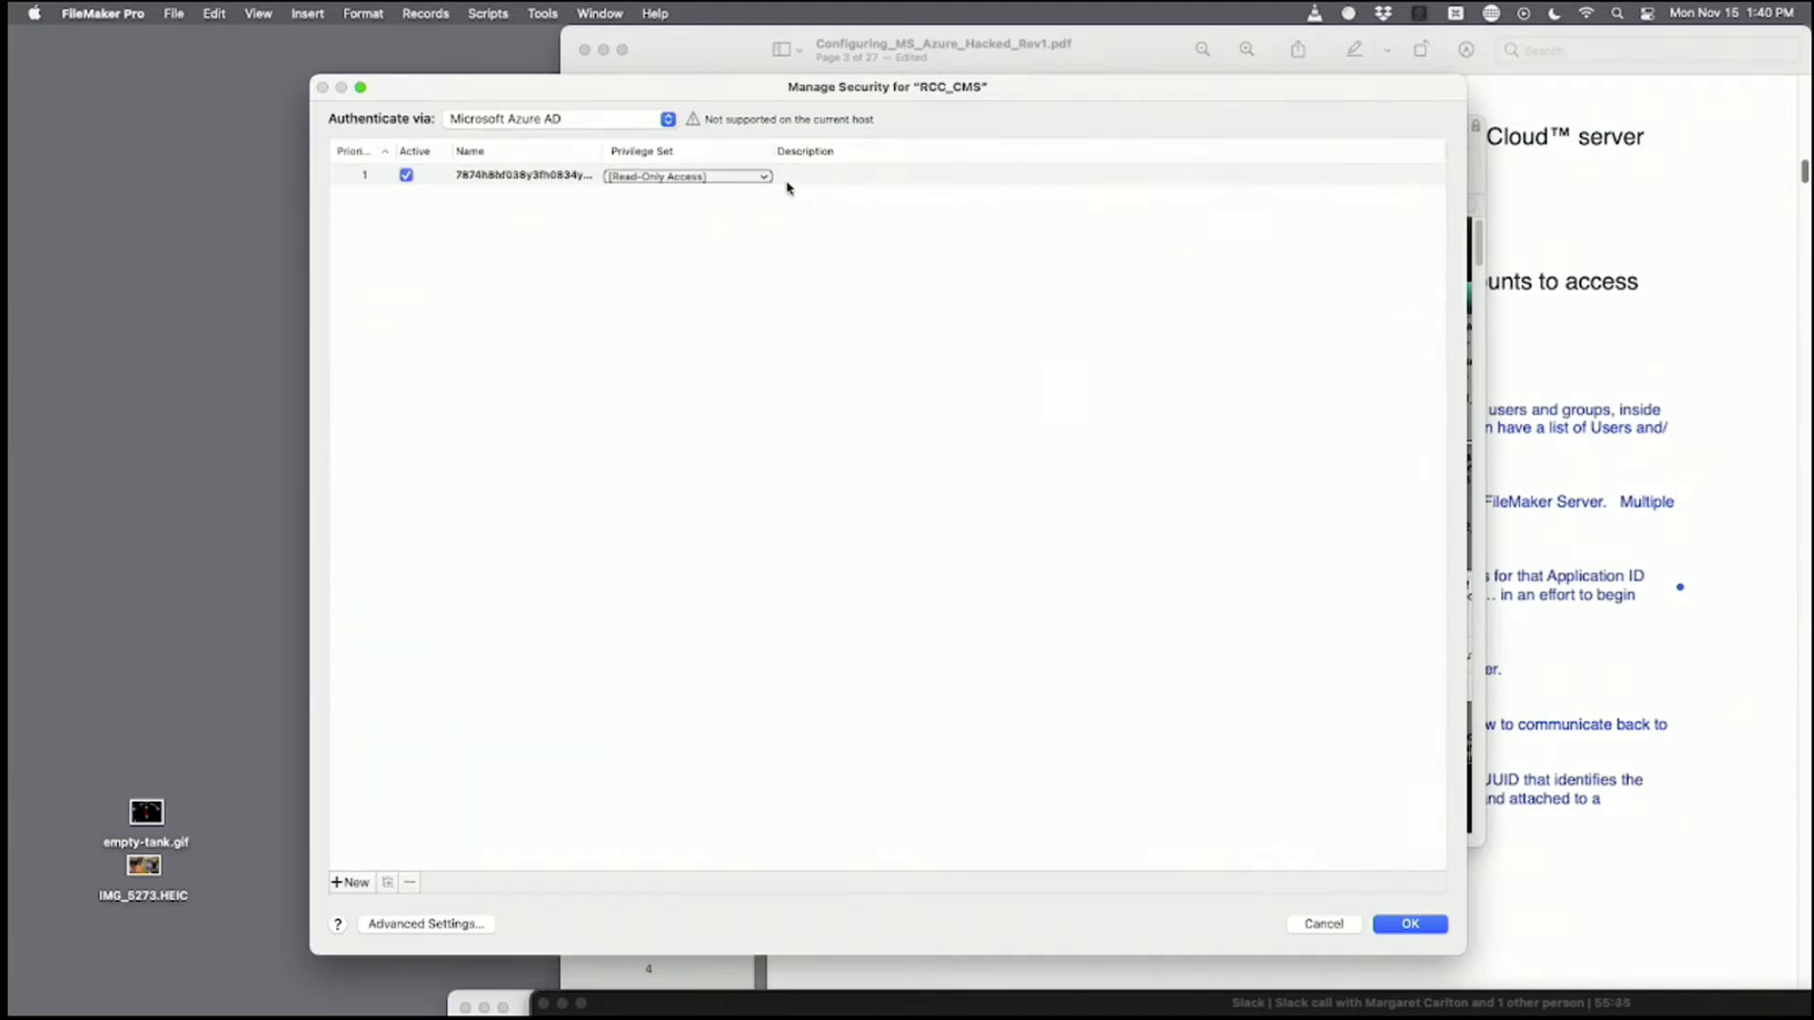
Give the new group account the description 'Marketing Group'.
{"action": "left_click", "coordinate": [788, 184]}
{"action": "left_click", "coordinate": [1283, 440]}
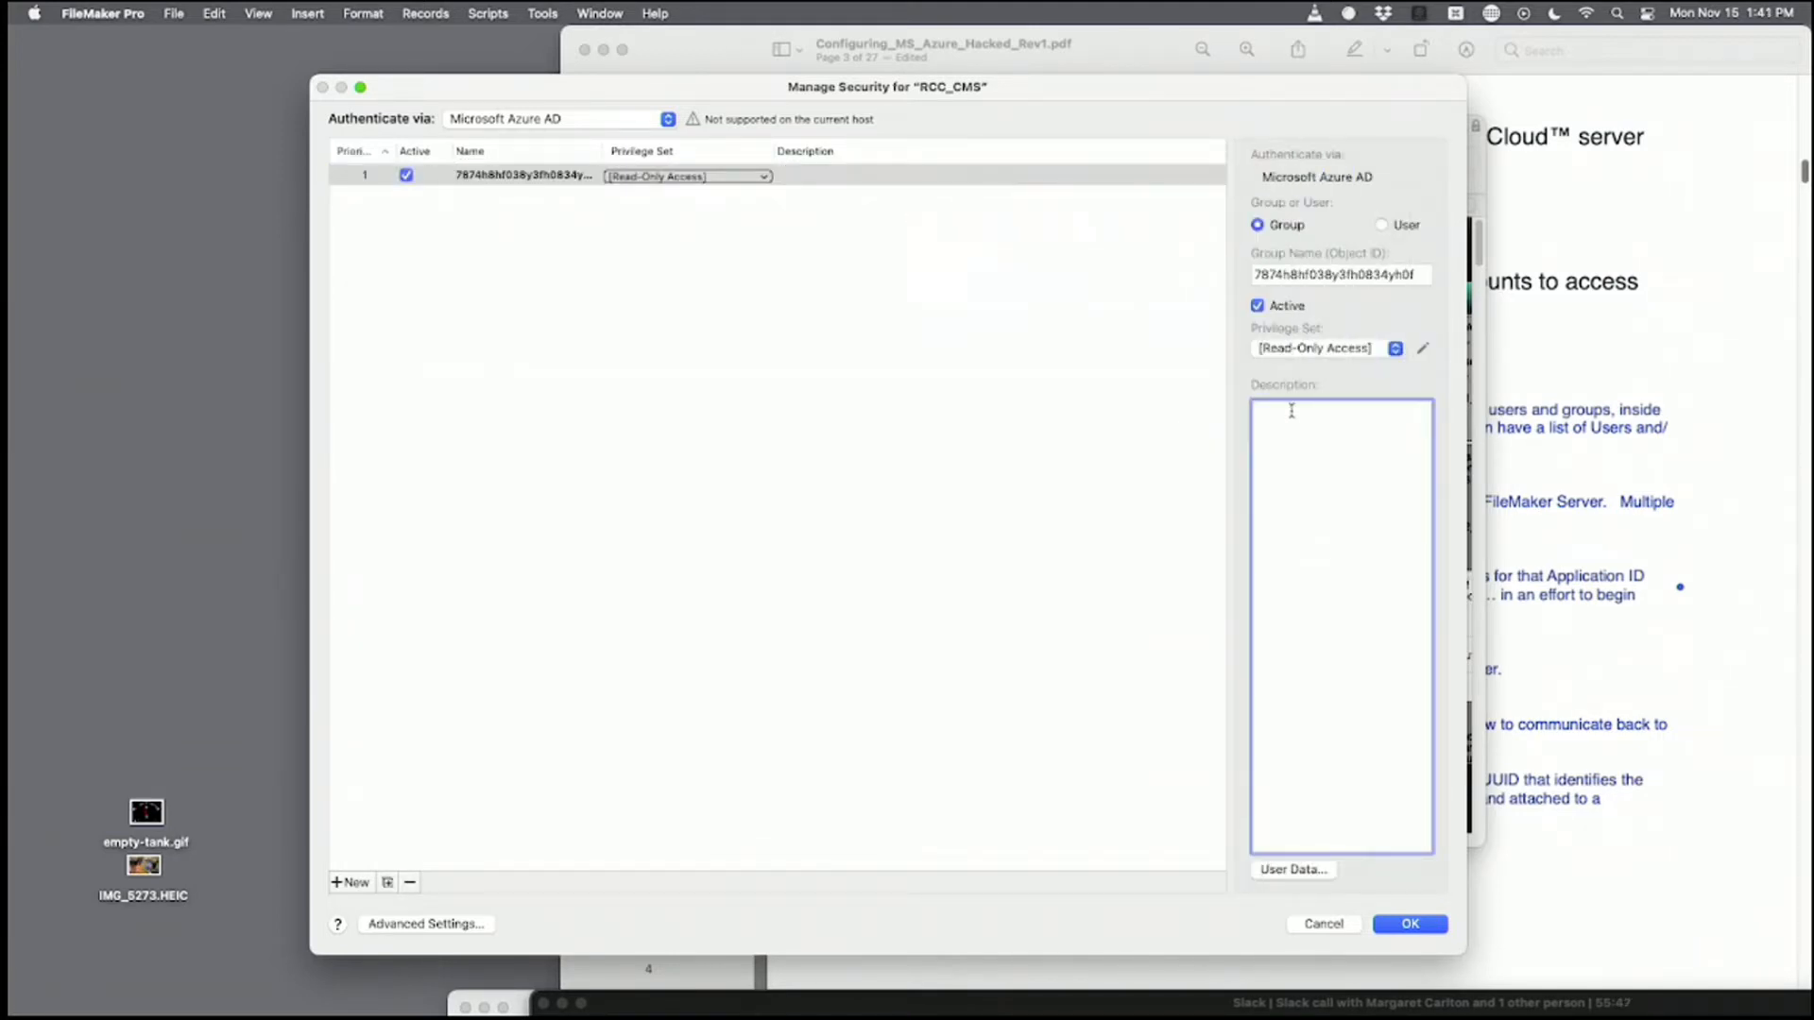
{"action": "type", "text": "Marketing Group"}
{"action": "left_click", "coordinate": [1035, 714]}
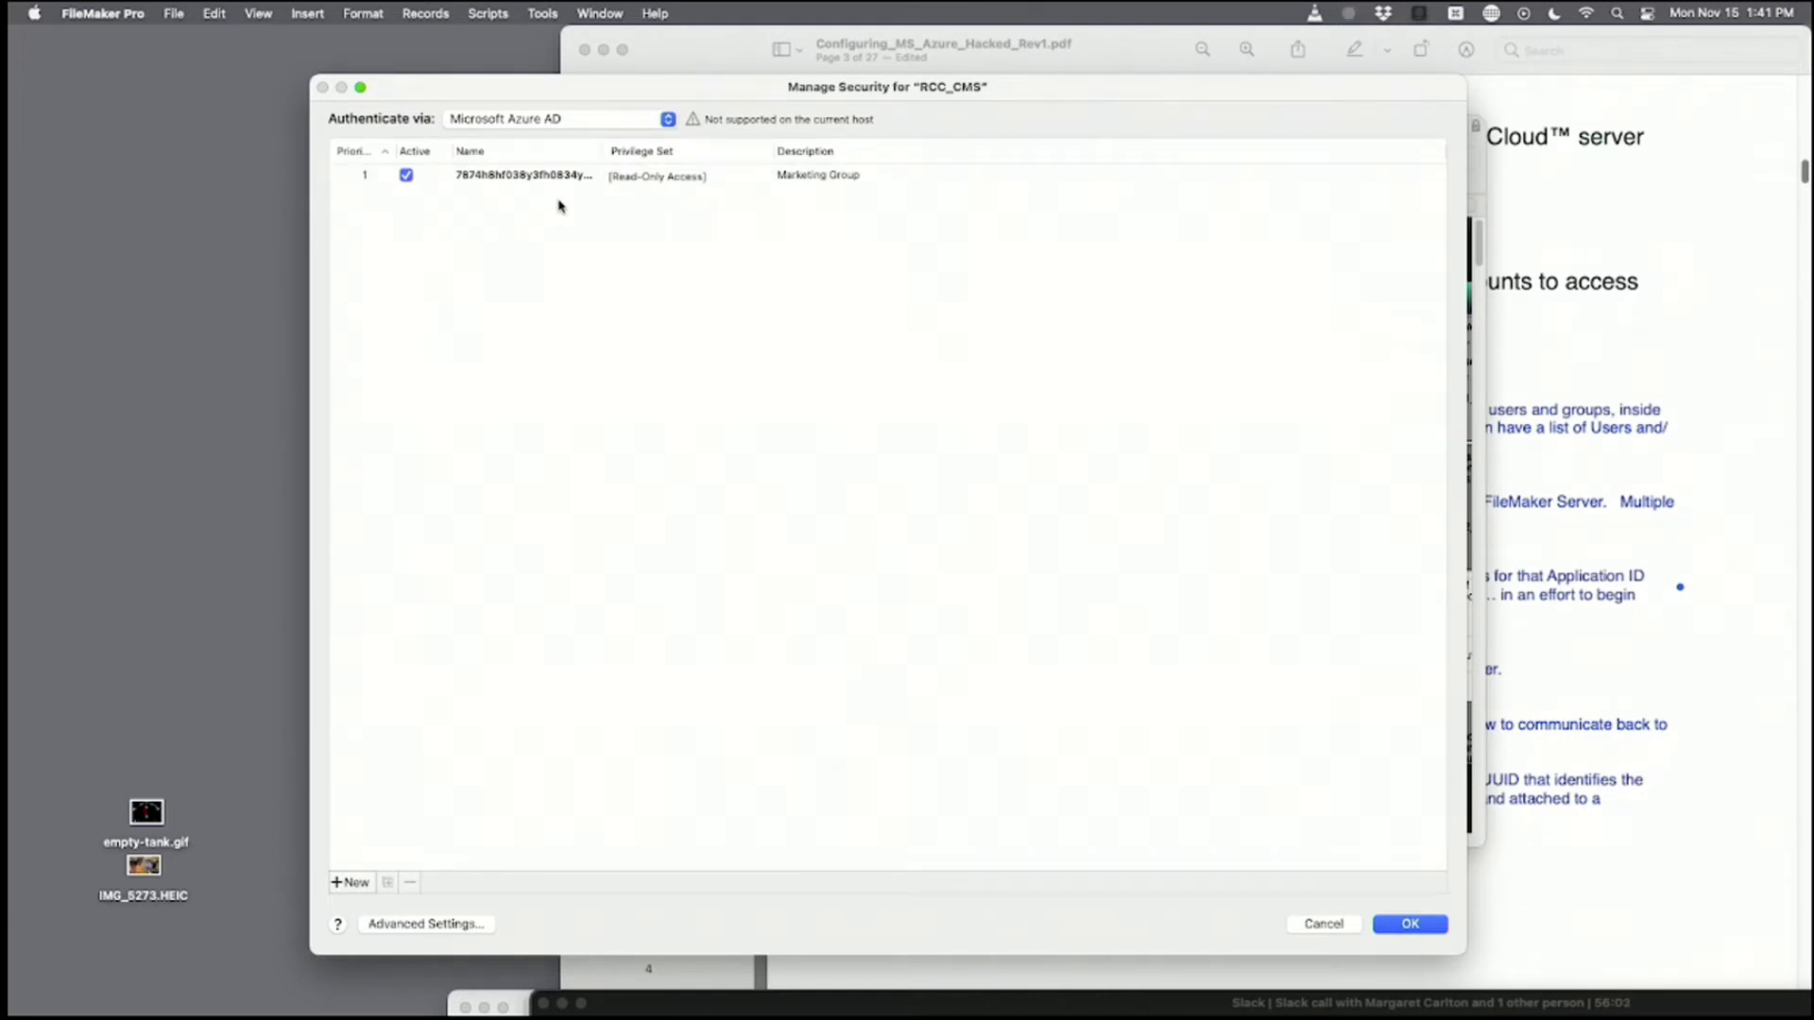
{"action": "left_click", "coordinate": [537, 121]}
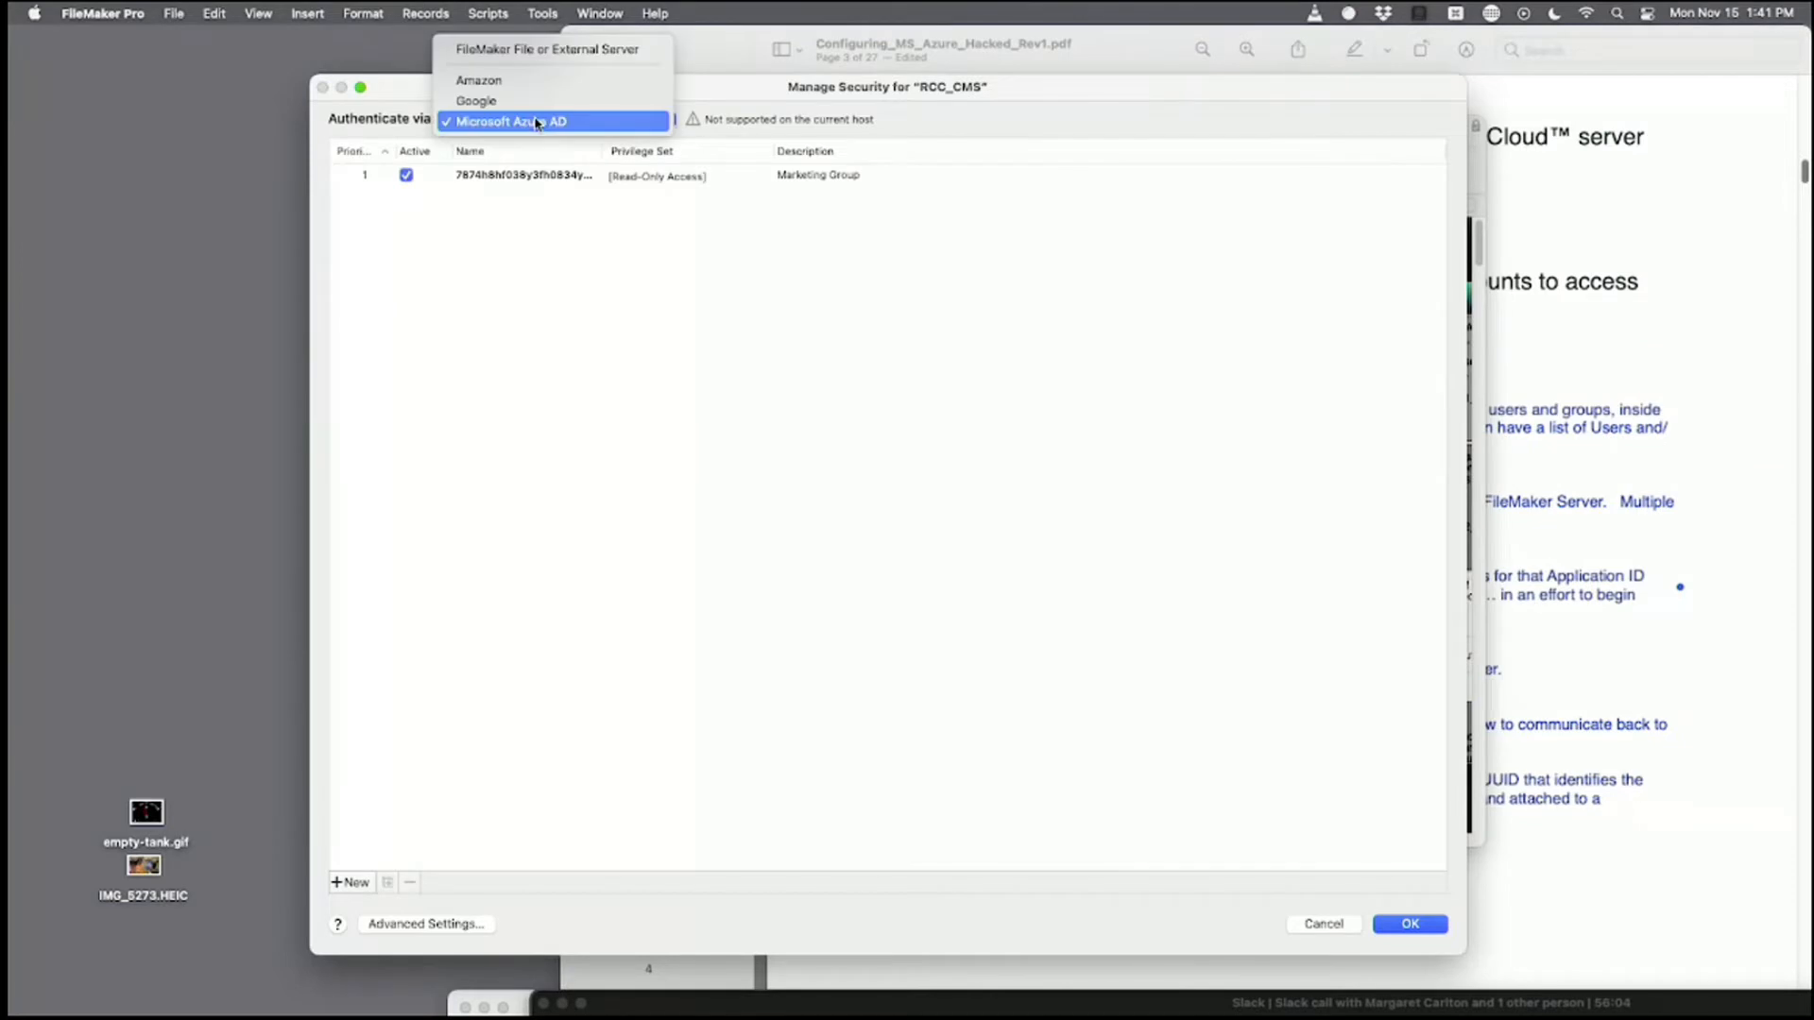
Toggle Authenticate via between Microsoft Azure AD and FileMaker File accounts, ending on FileMaker File or External Server.
{"action": "left_click", "coordinate": [548, 49]}
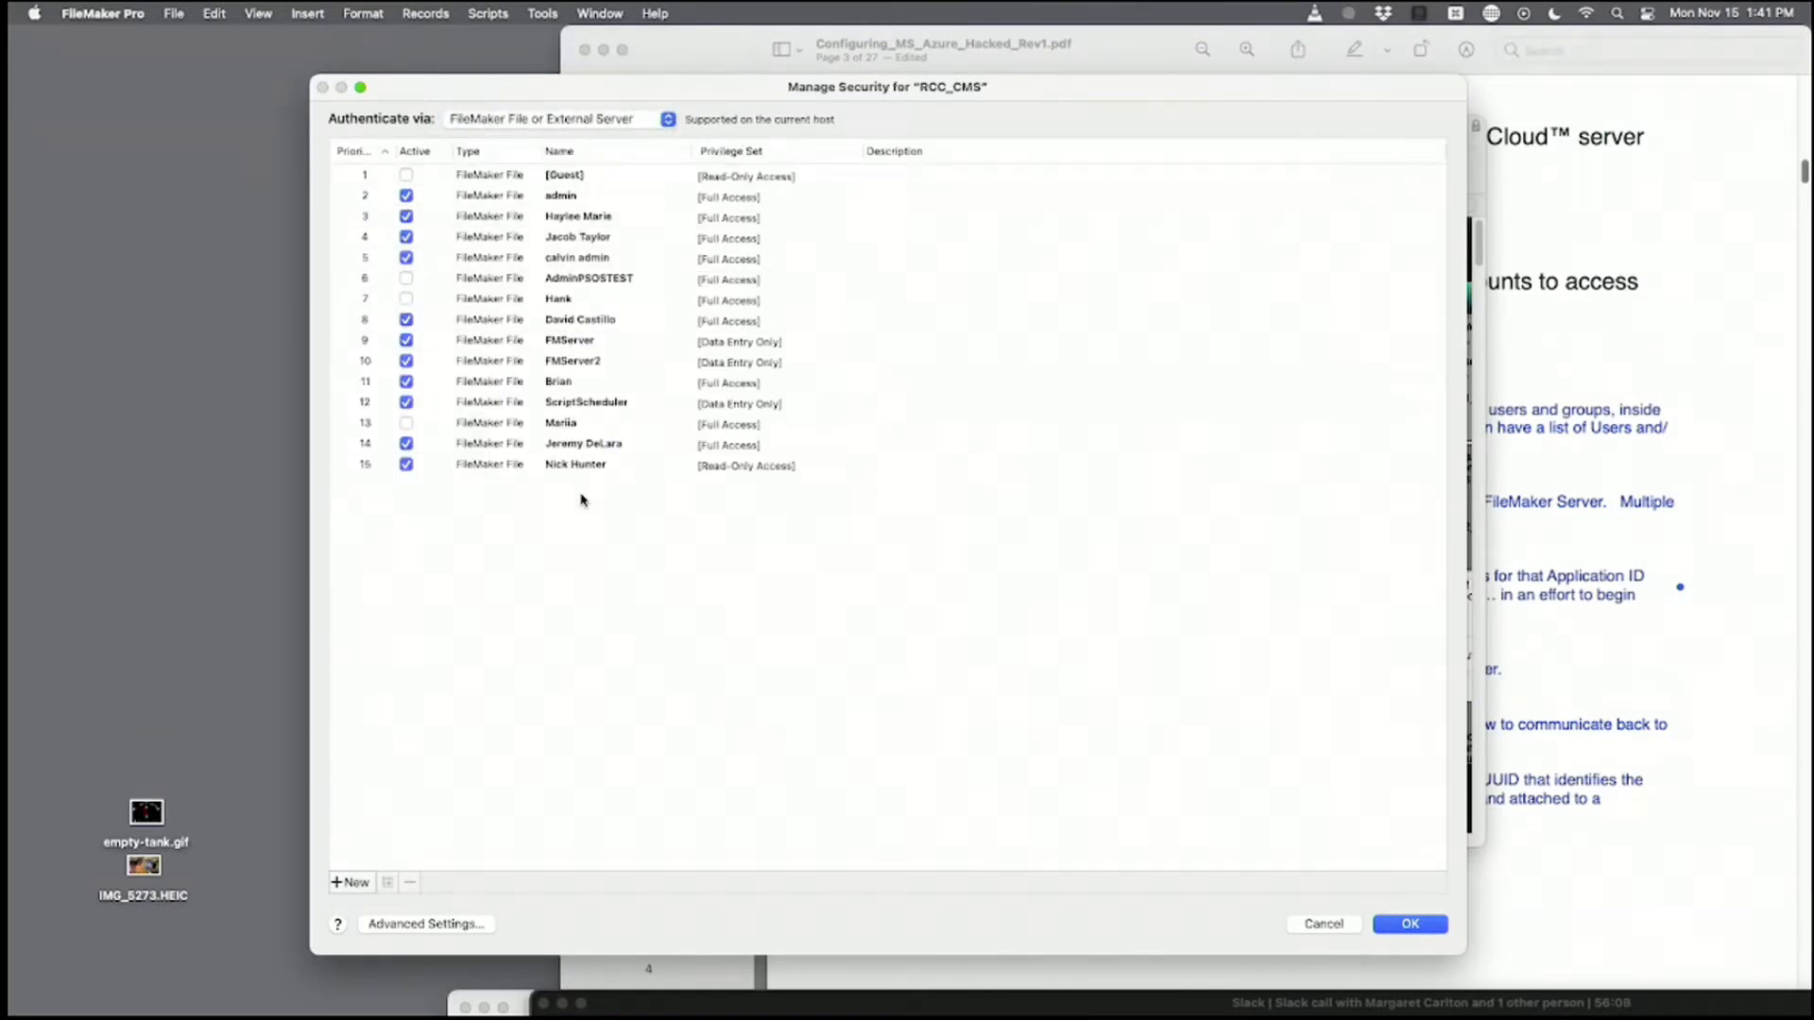
{"action": "left_click", "coordinate": [608, 120]}
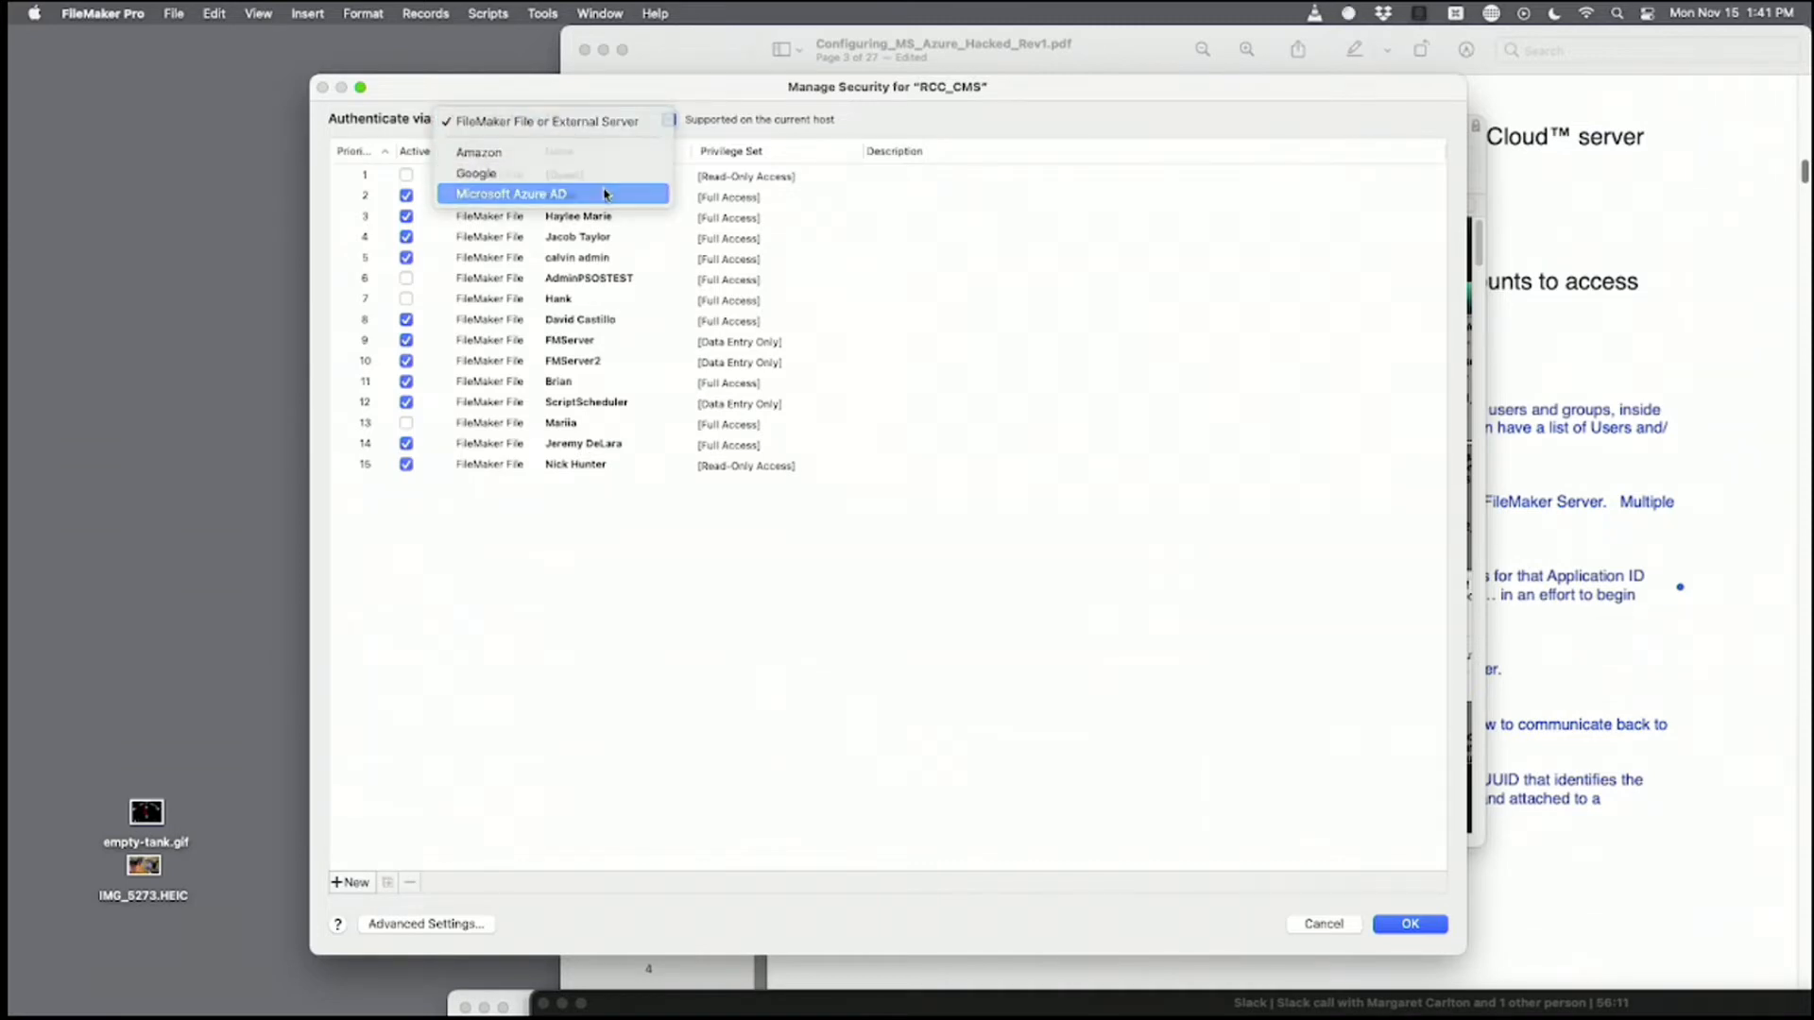
{"action": "left_click", "coordinate": [607, 193]}
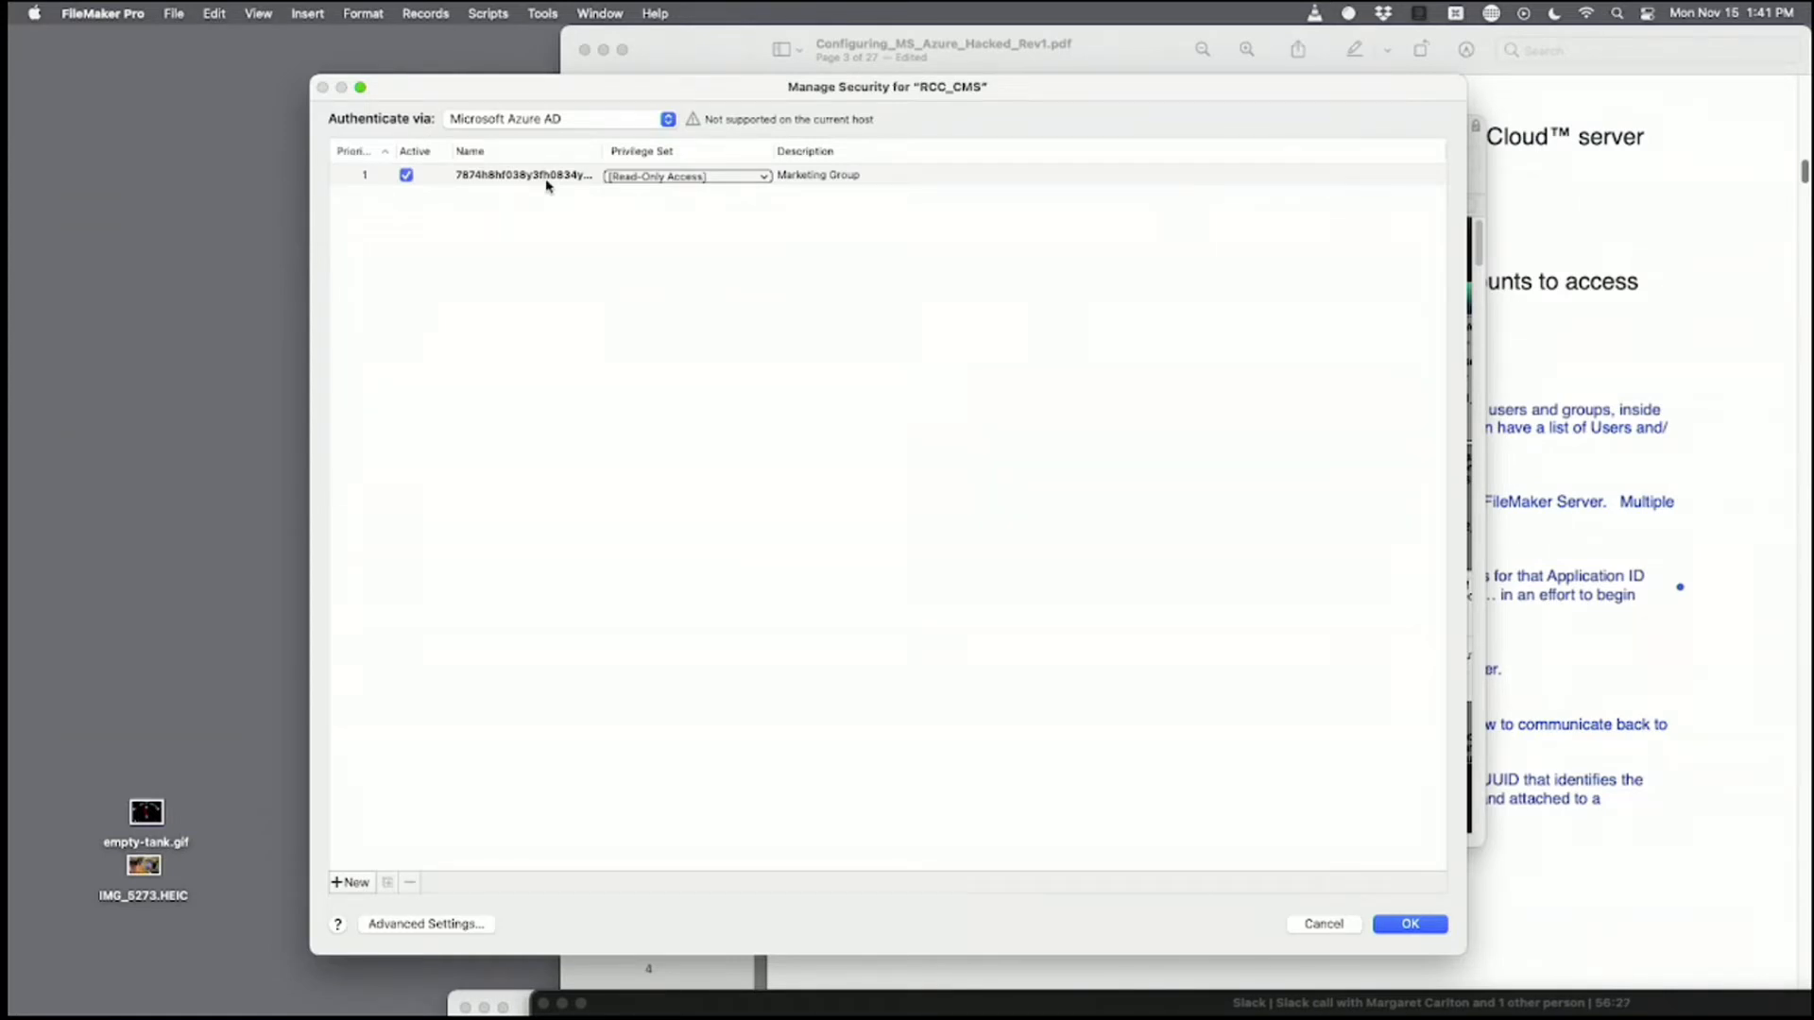
{"action": "left_click", "coordinate": [548, 121]}
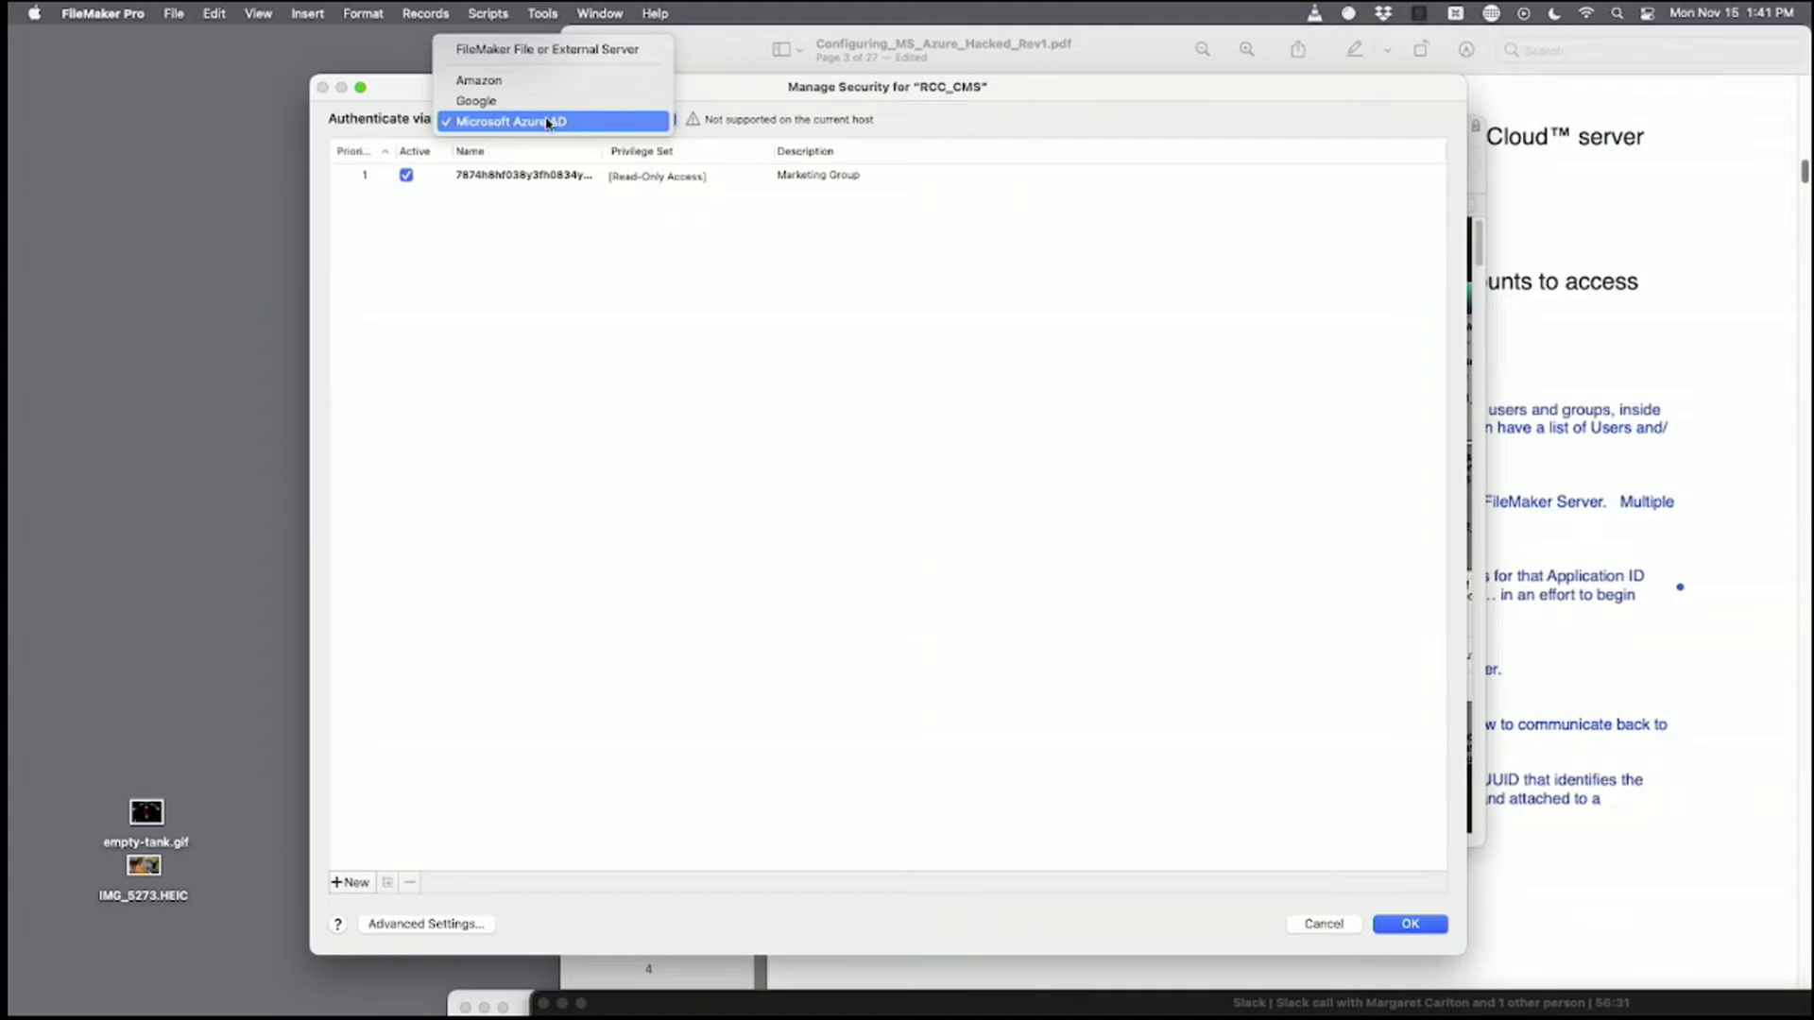
{"action": "left_click", "coordinate": [556, 49]}
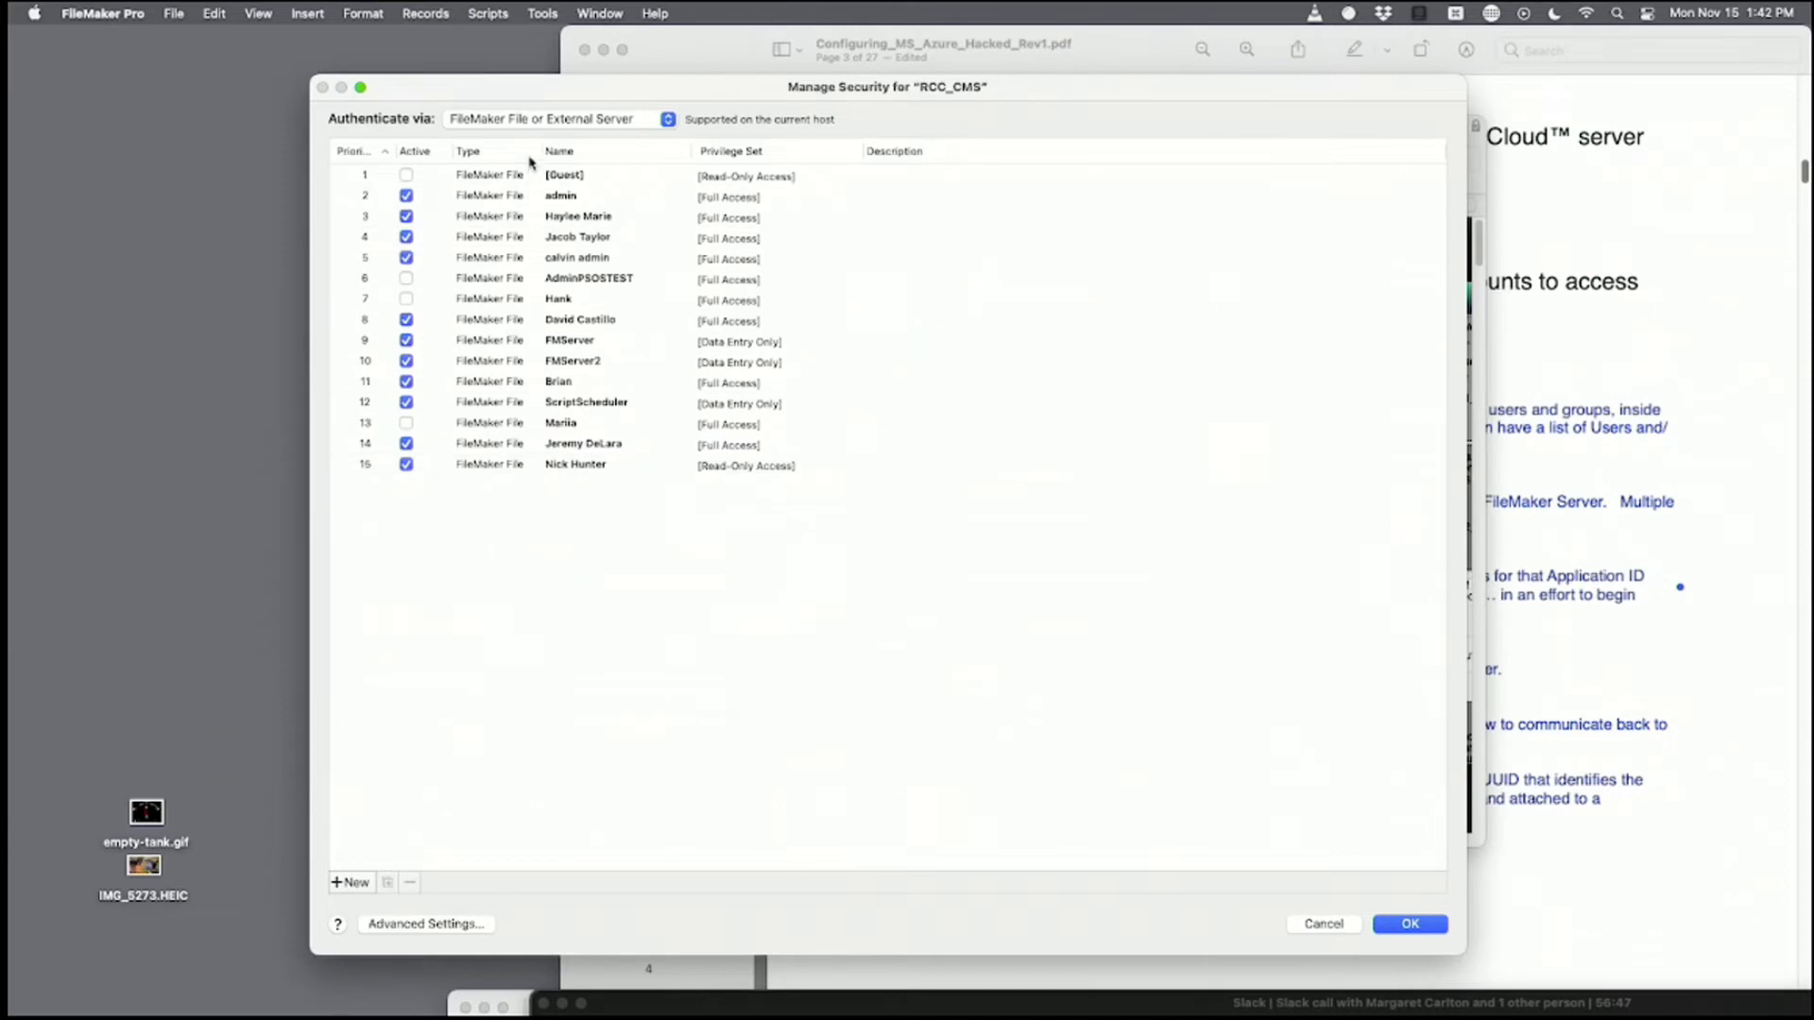
{"action": "left_click", "coordinate": [574, 122]}
{"action": "left_click", "coordinate": [576, 194]}
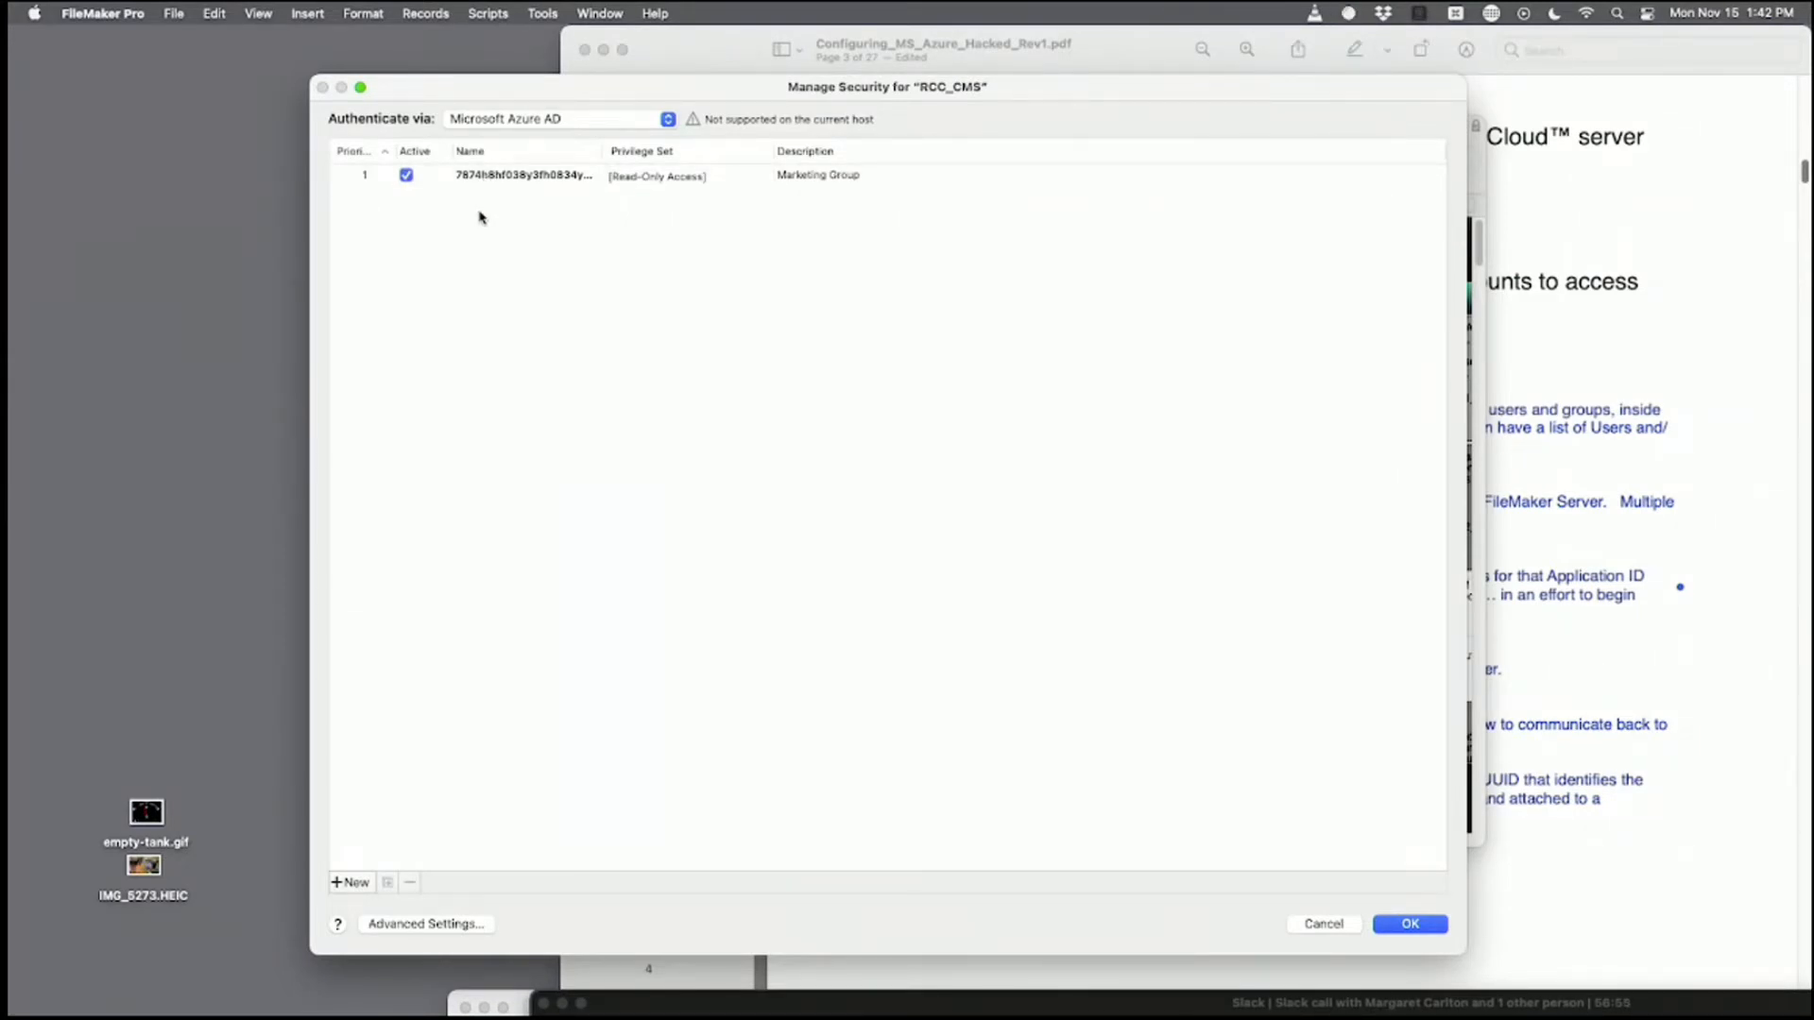
{"action": "left_click", "coordinate": [547, 123]}
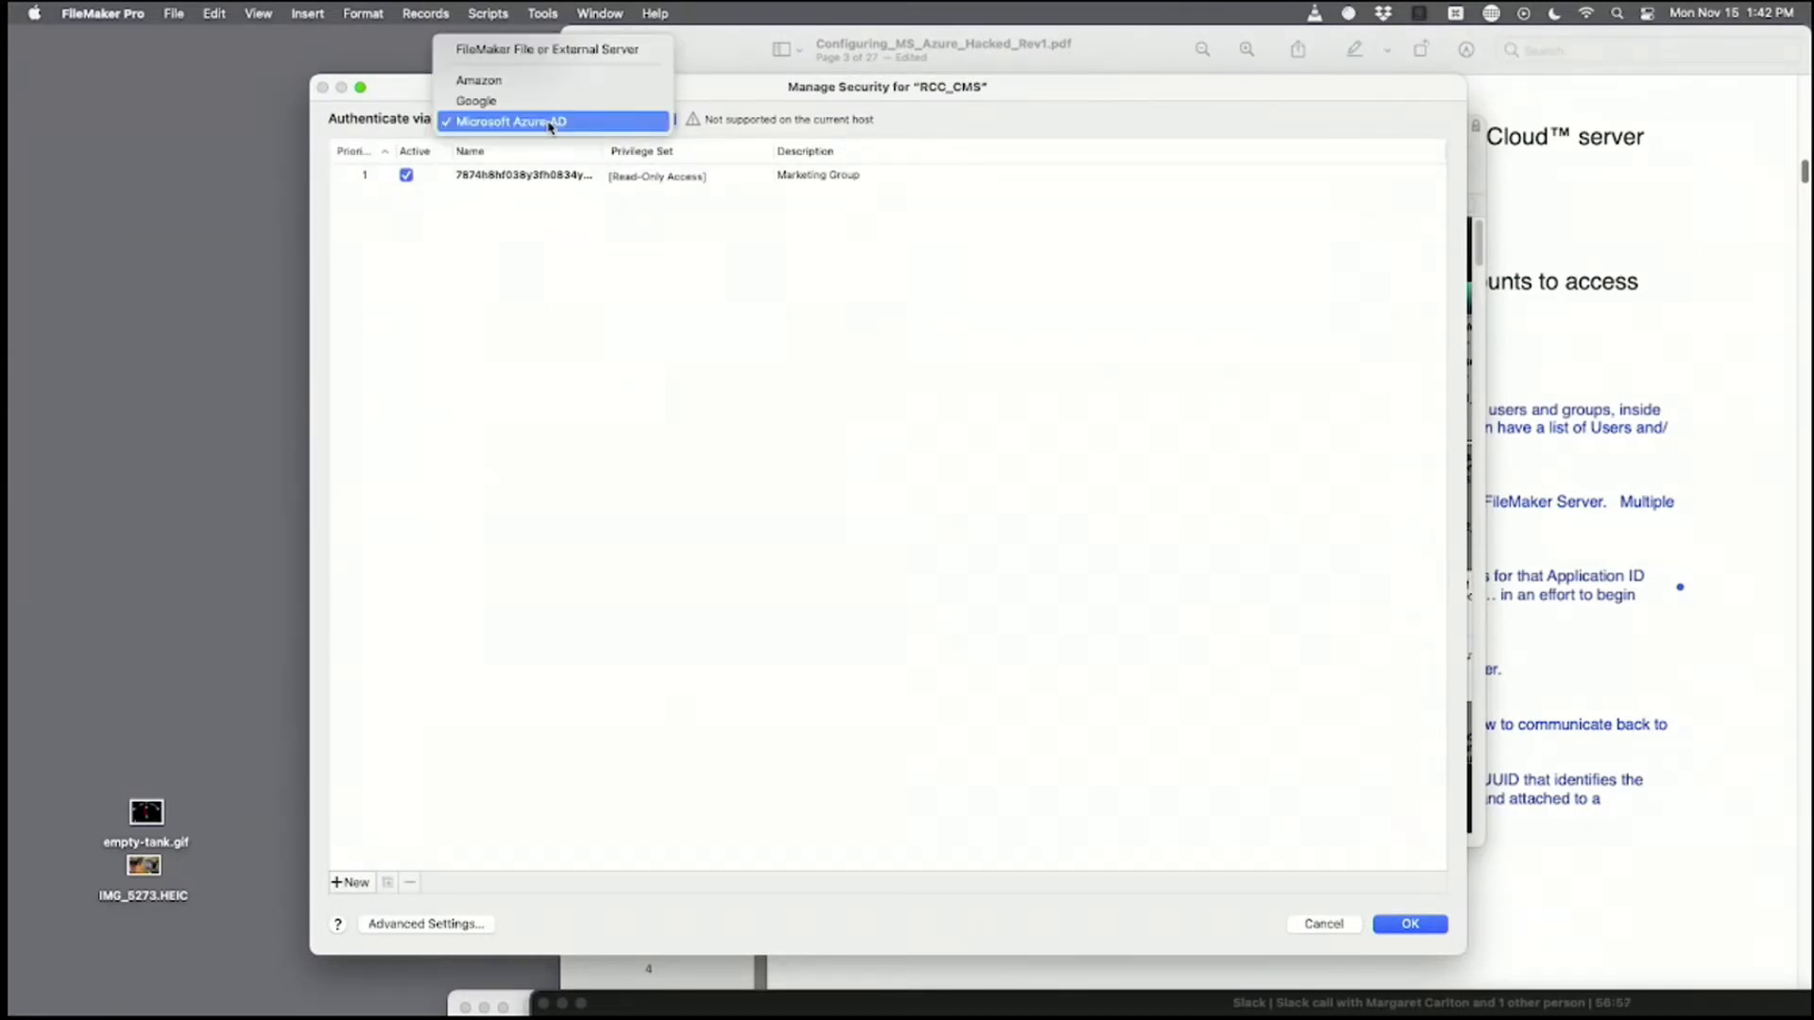
{"action": "left_click", "coordinate": [555, 194]}
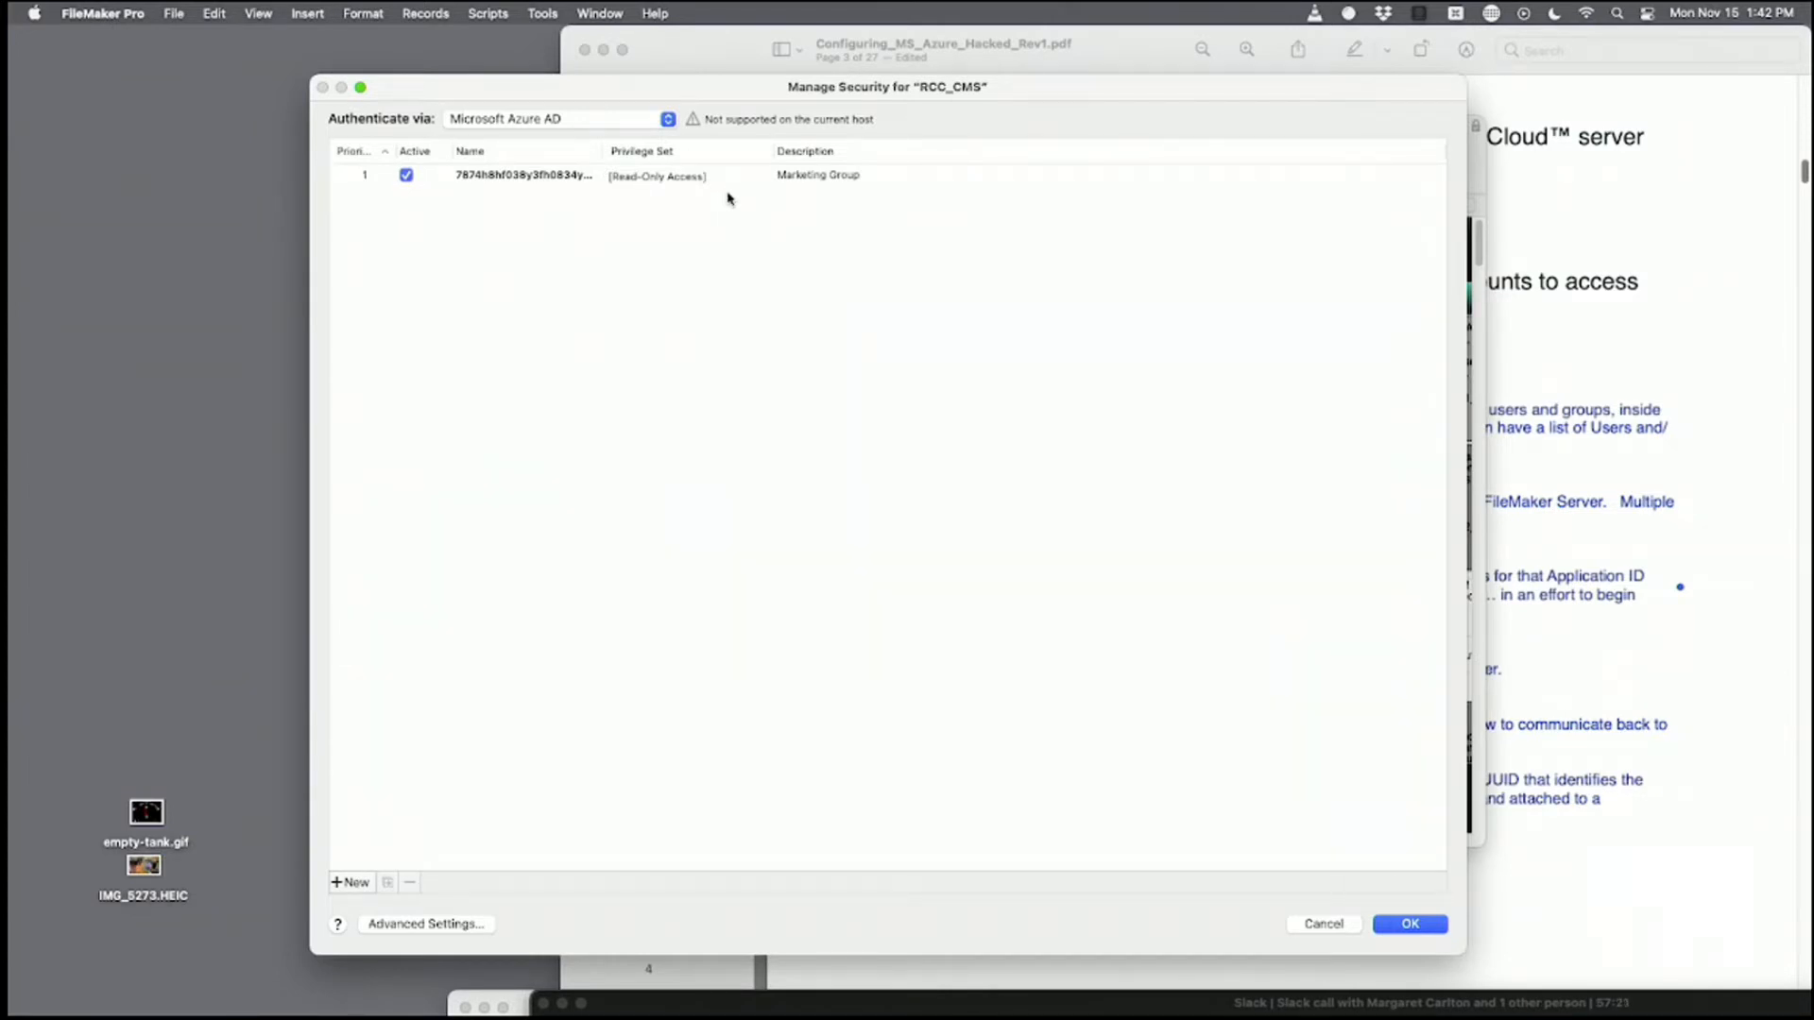
{"action": "left_click", "coordinate": [591, 123]}
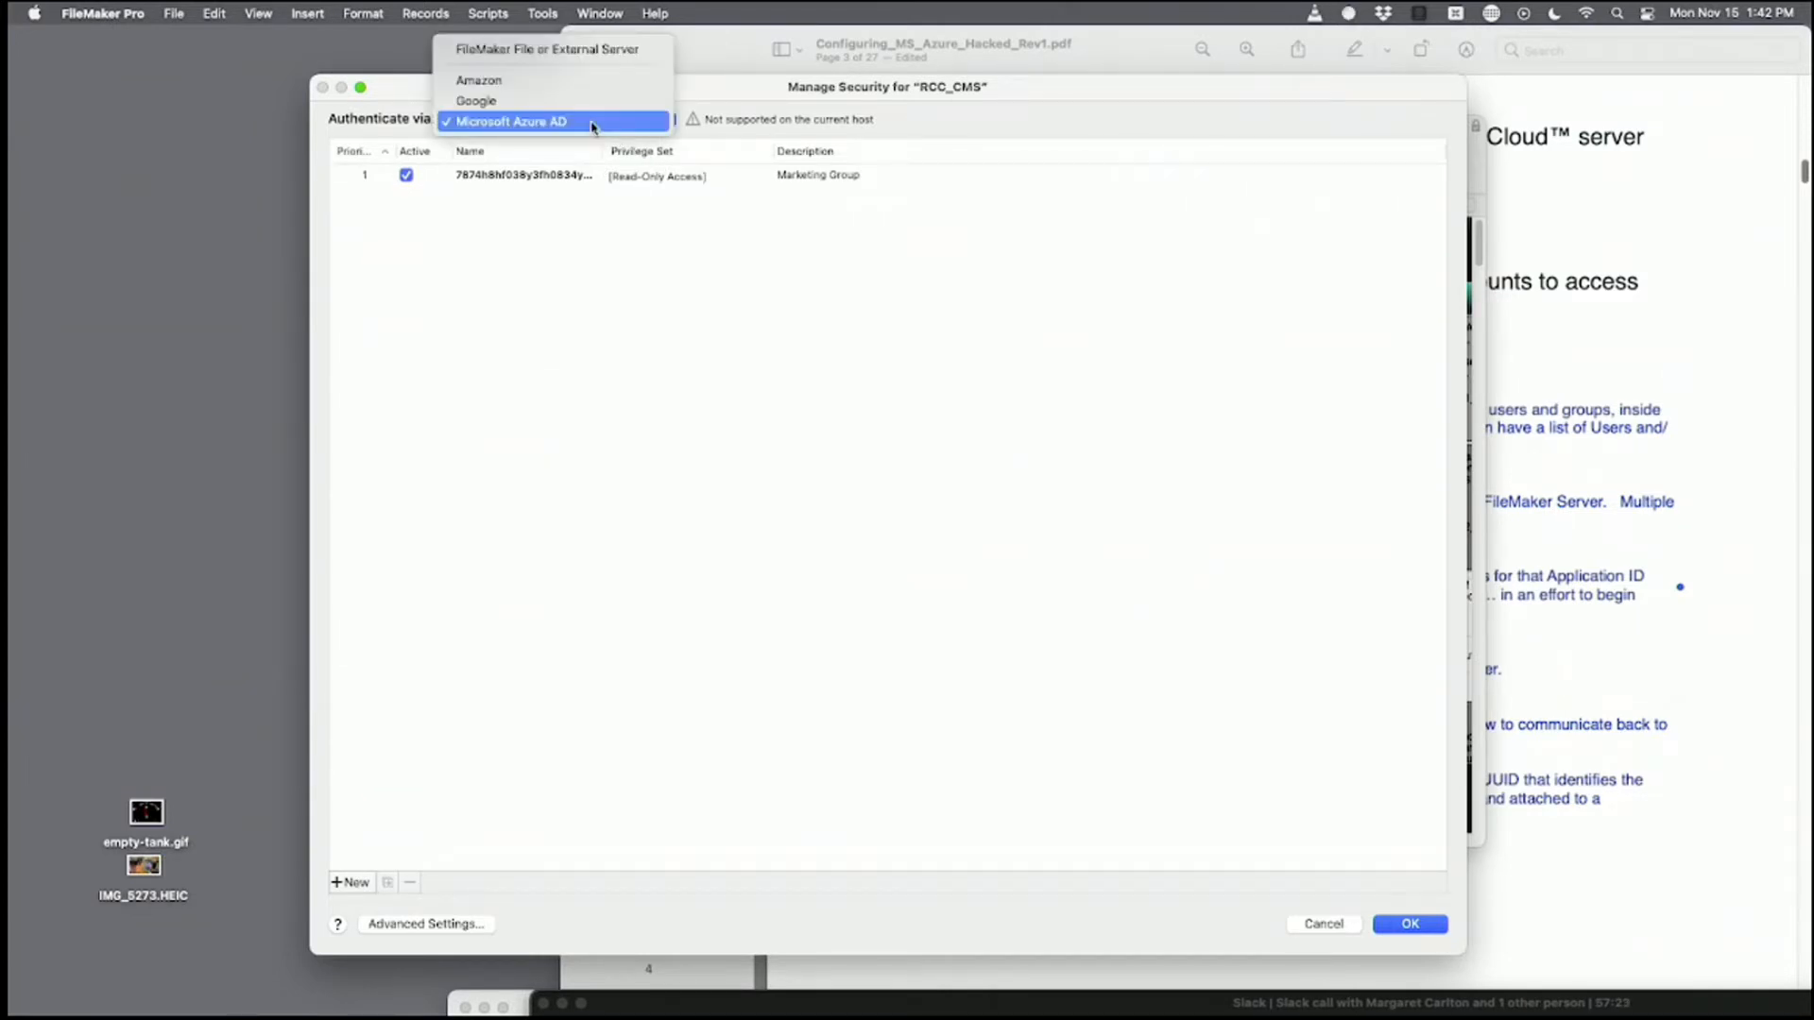
{"action": "left_click", "coordinate": [598, 52]}
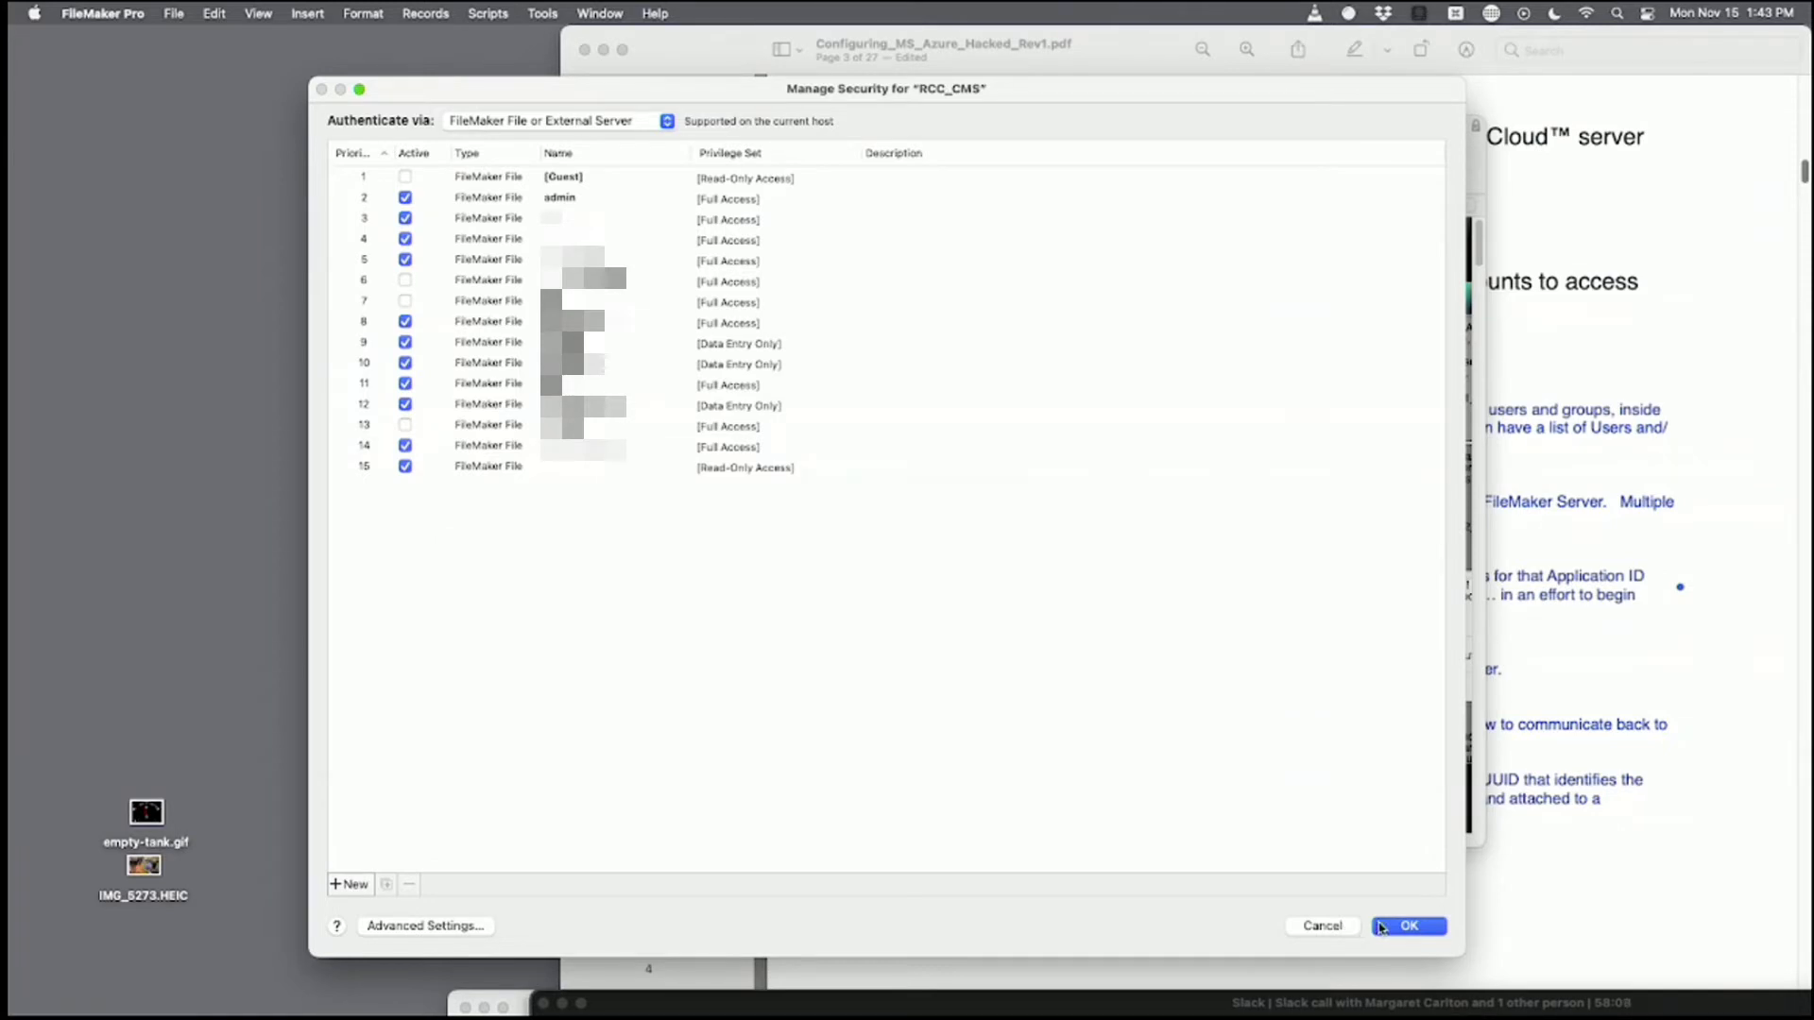
Accept the Manage Security changes with OK and bring the Preview PDF guide forward.
{"action": "left_click", "coordinate": [1406, 933]}
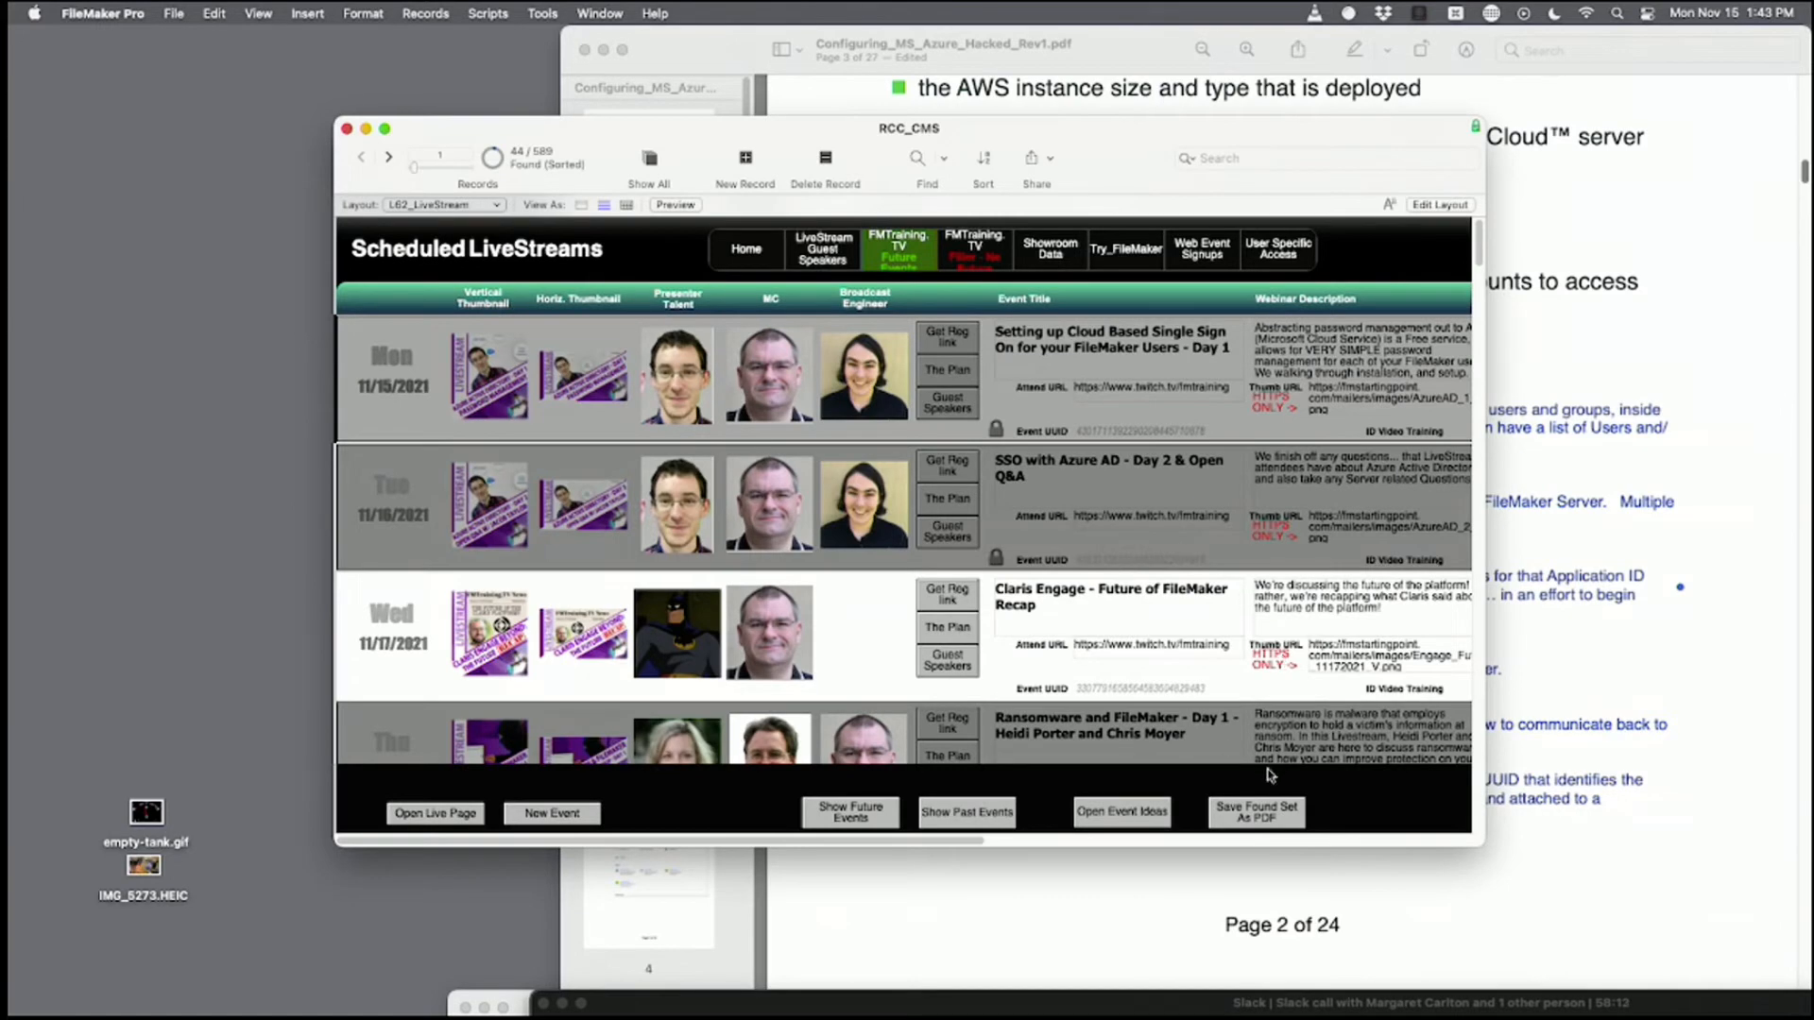
{"action": "left_click", "coordinate": [1671, 255]}
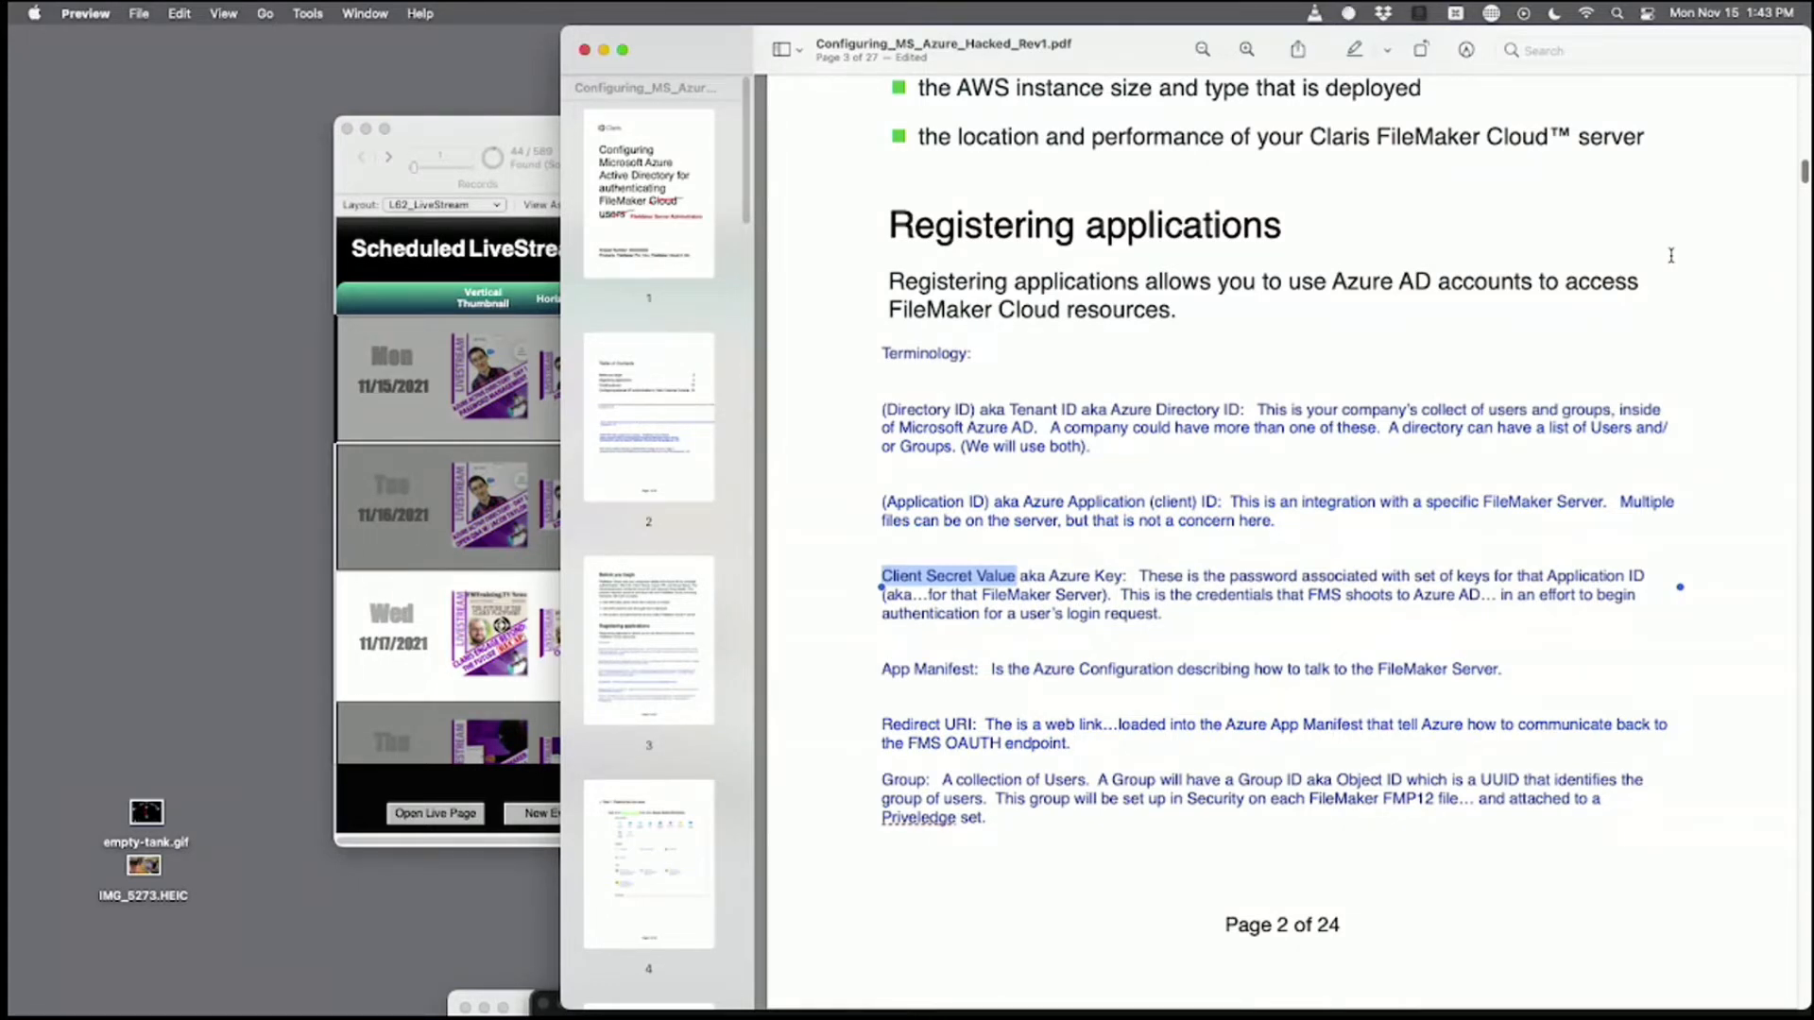
Move the Preview guide to the bottom-left and pull the Slack call window showing Azure's welcome page over it.
{"action": "key", "text": "super+Tab"}
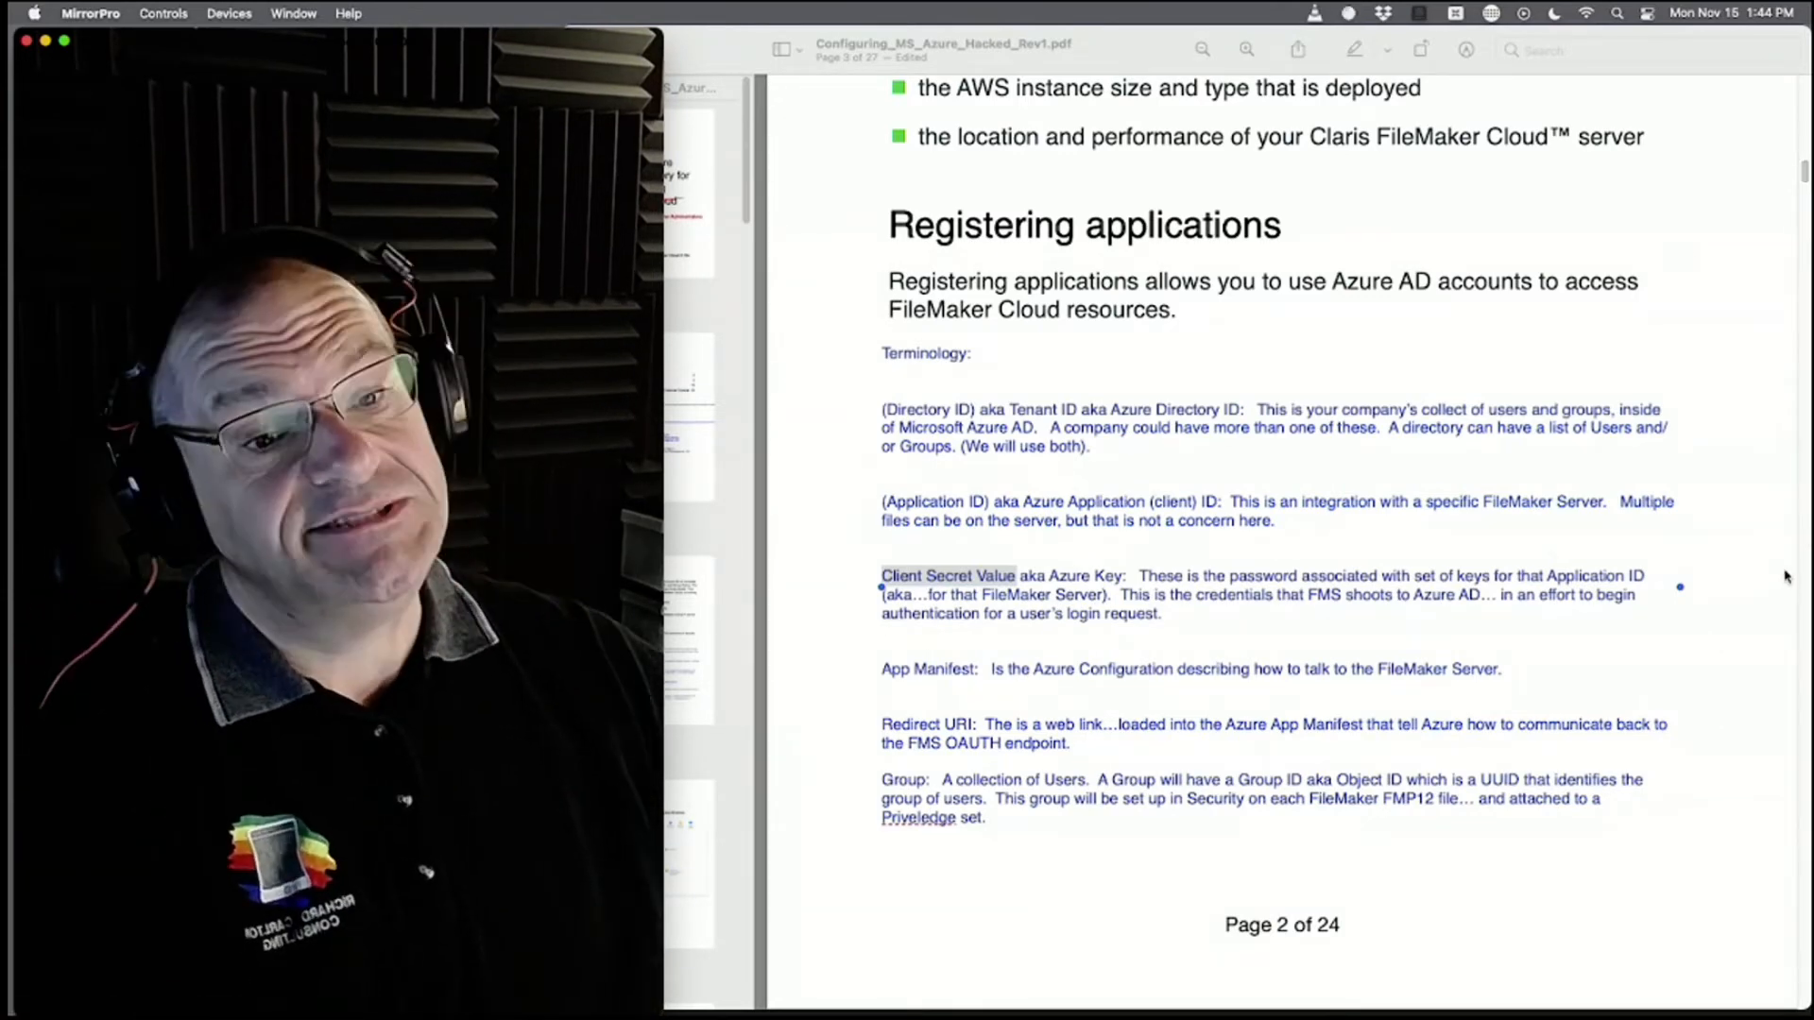
{"action": "left_click", "coordinate": [1055, 873]}
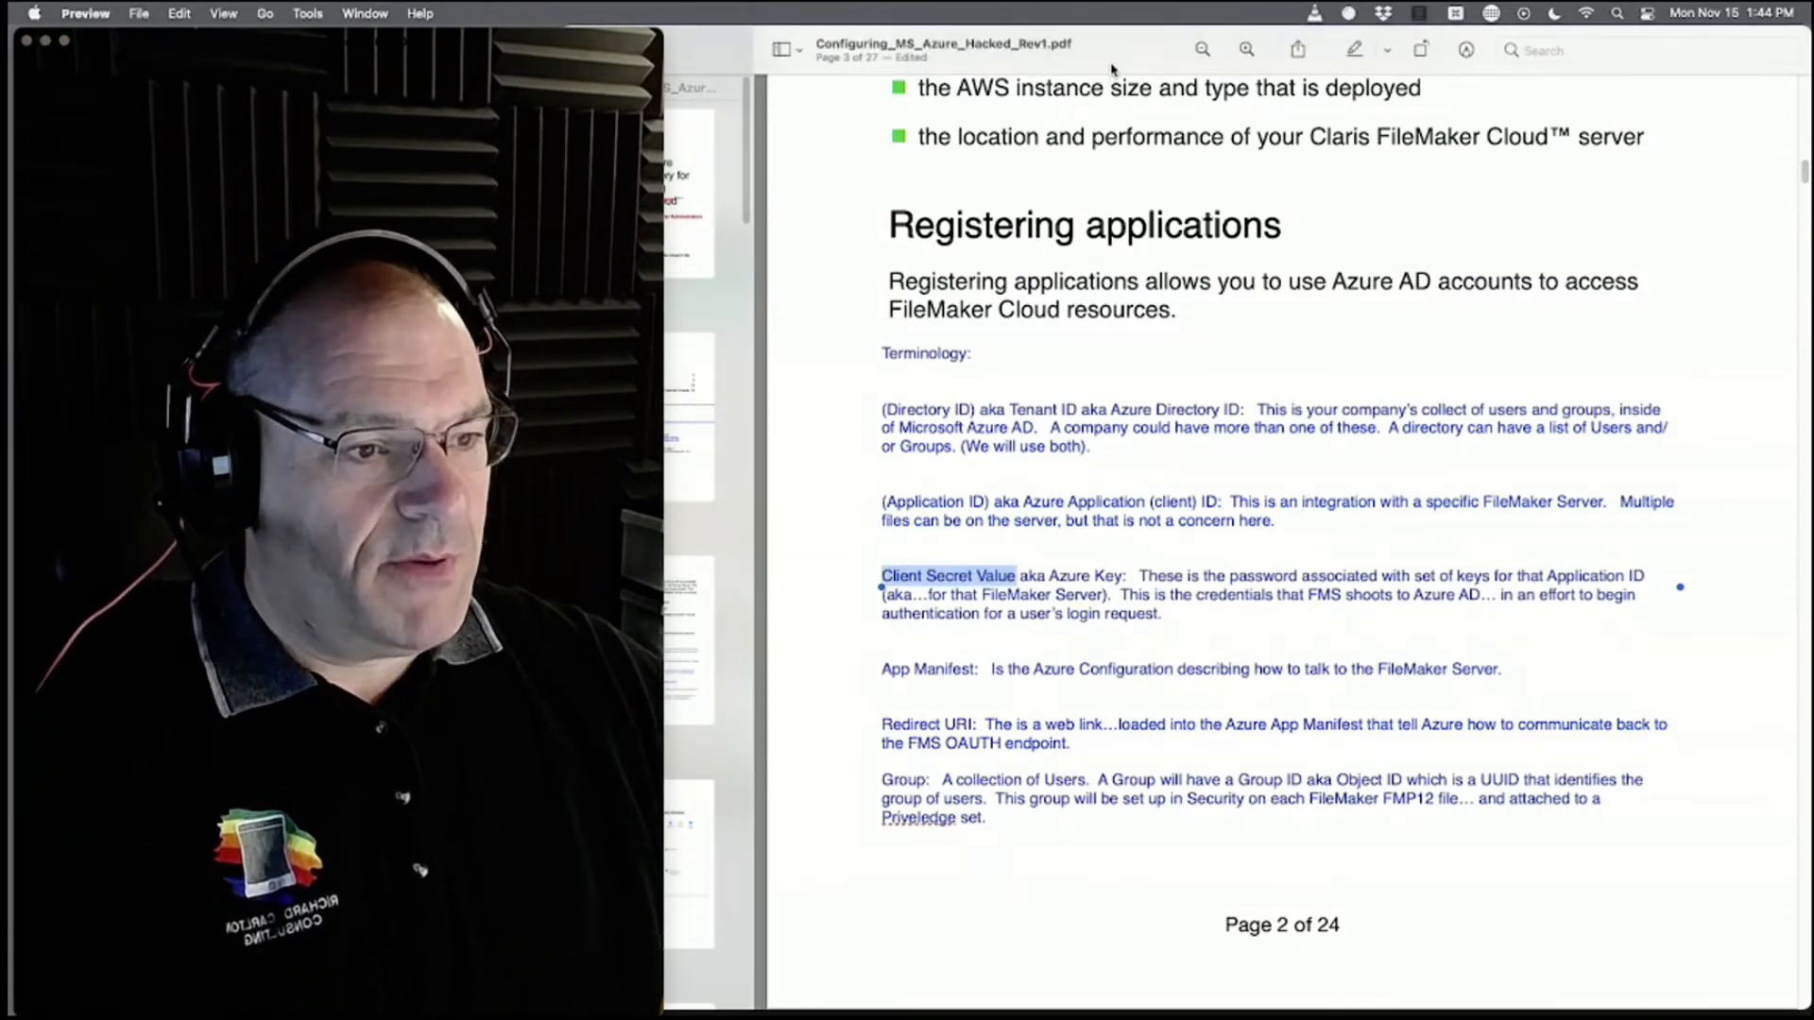
{"action": "left_click_drag", "start_coordinate": [1113, 62], "coordinate": [154, 997]}
{"action": "left_click_drag", "start_coordinate": [1327, 1007], "coordinate": [1253, 49]}
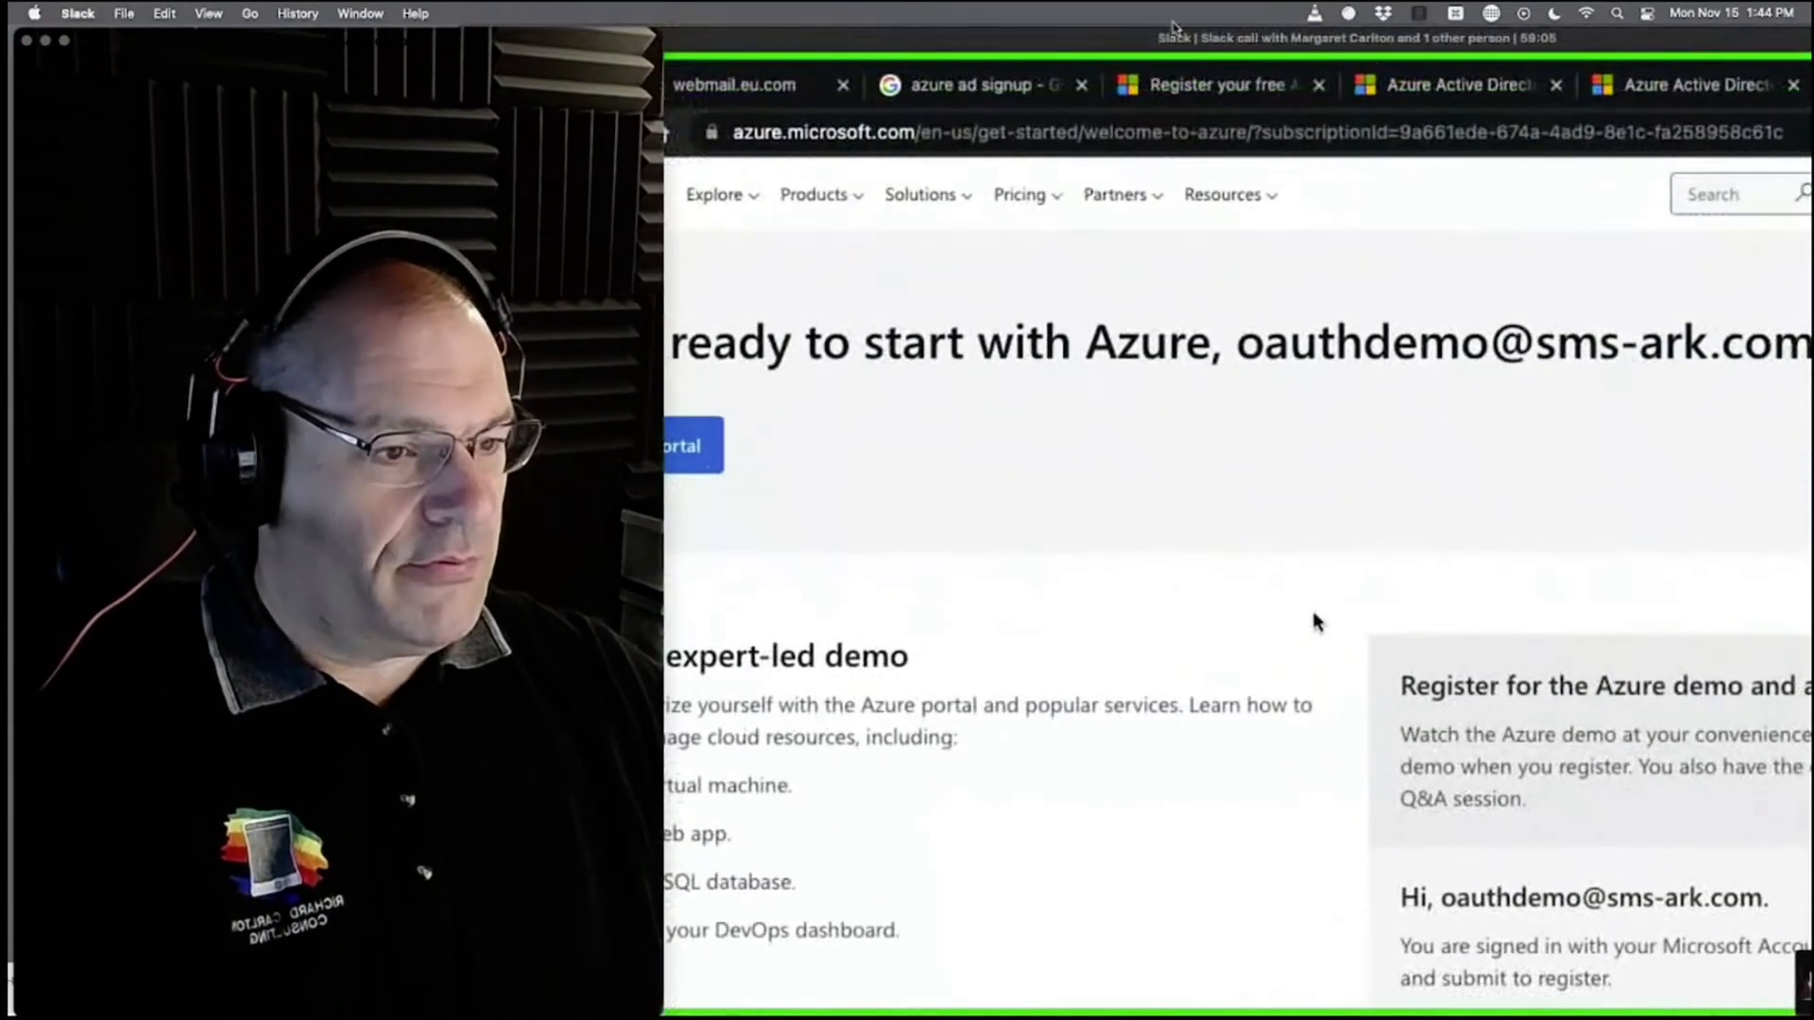
Raise the shared Azure page to full view and minimize the webcam preview window.
{"action": "left_click_drag", "start_coordinate": [541, 45], "coordinate": [503, 615]}
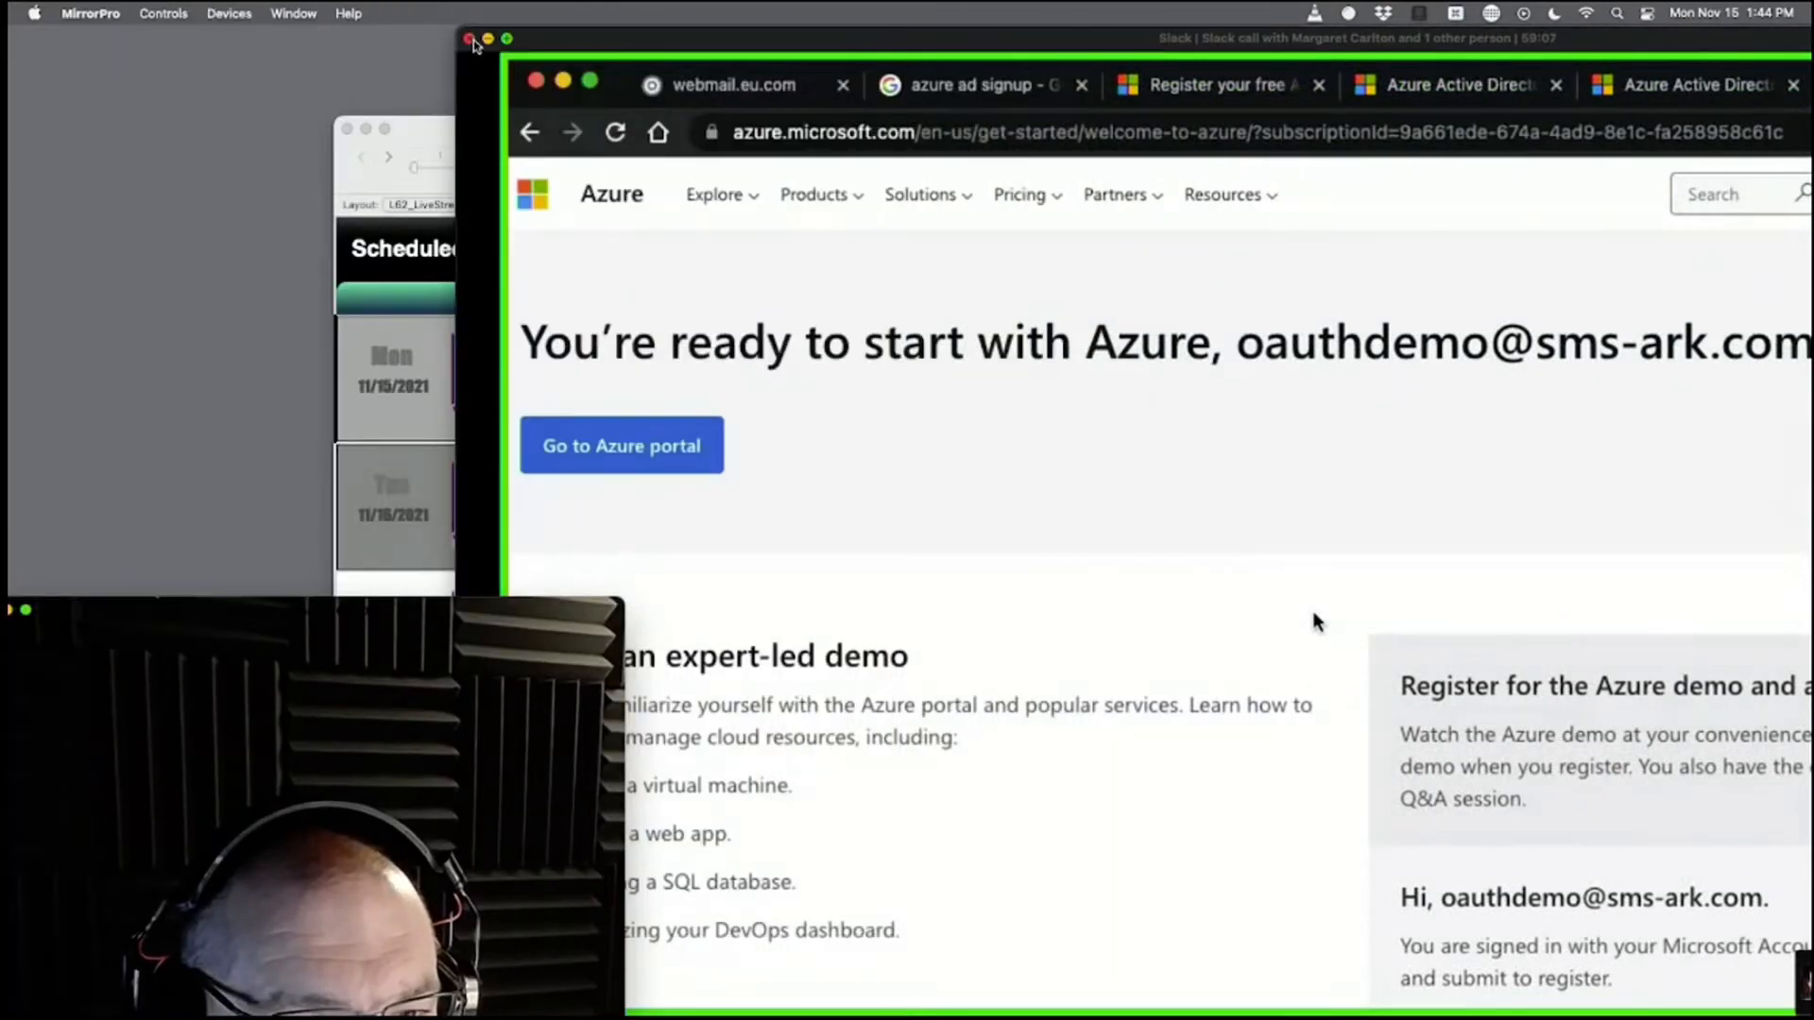
{"action": "left_click", "coordinate": [506, 39]}
{"action": "left_click_drag", "start_coordinate": [157, 612], "coordinate": [361, 611]}
{"action": "left_click", "coordinate": [211, 610]}
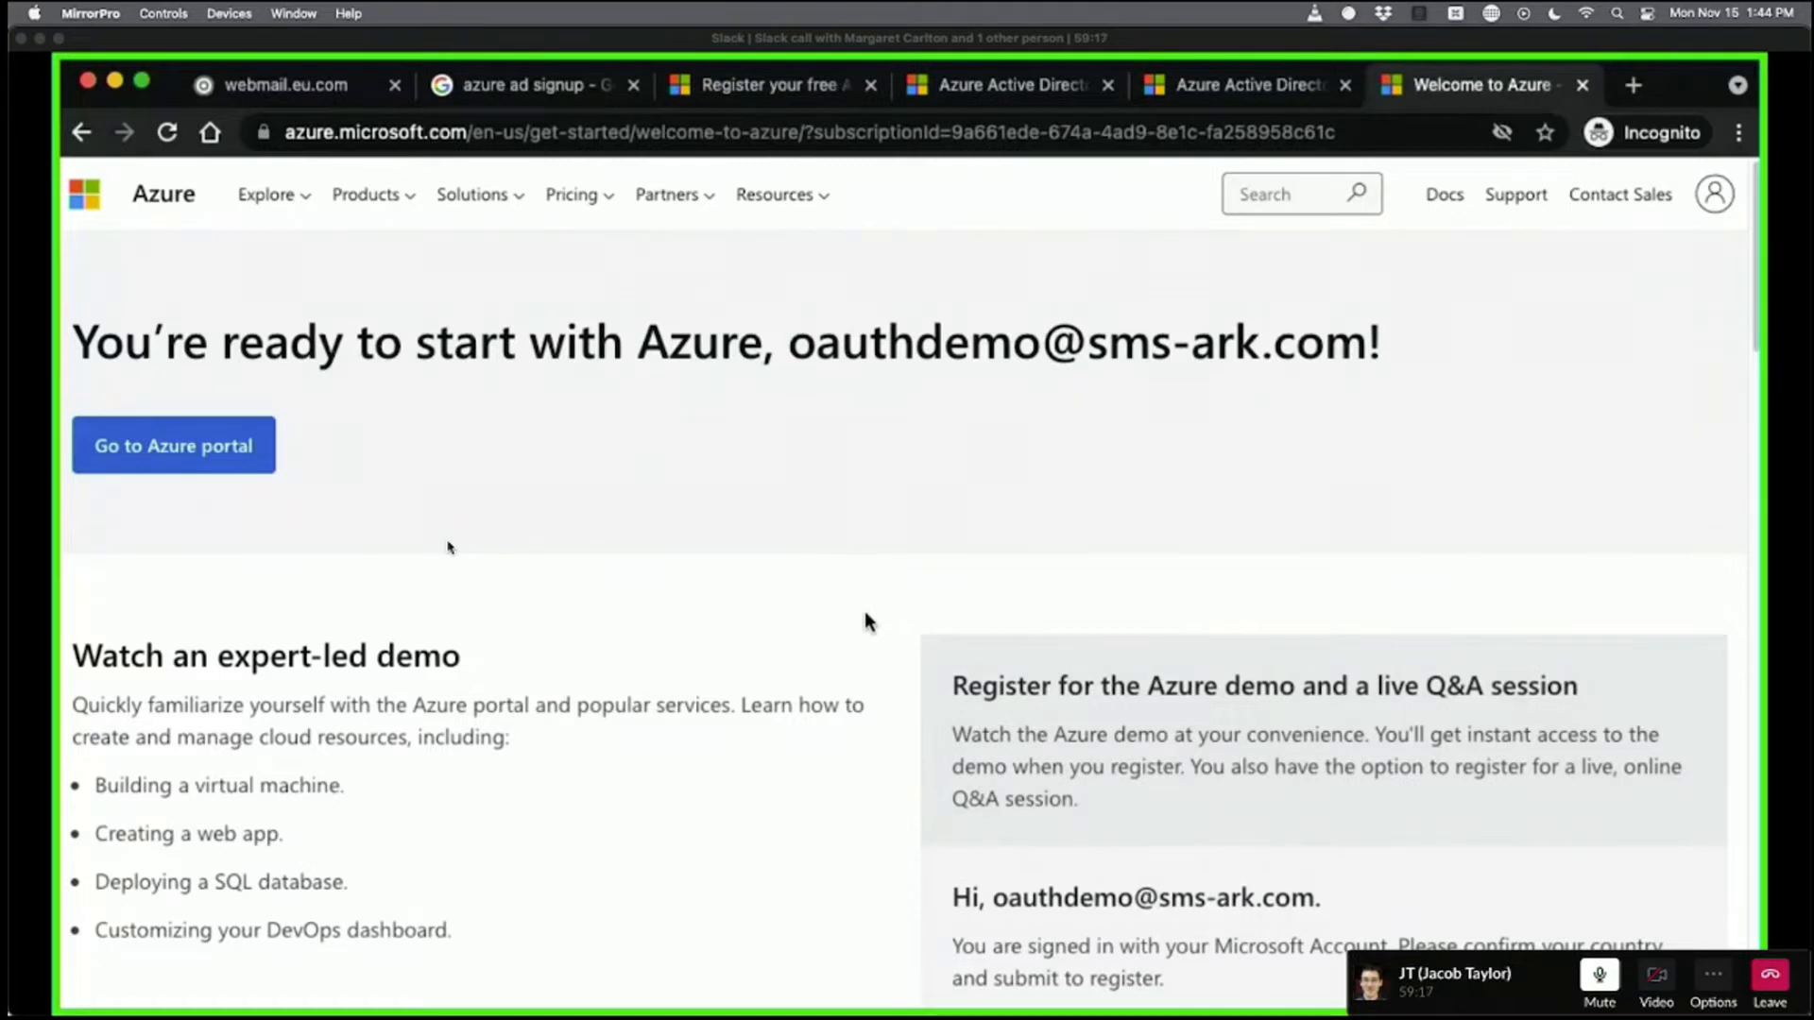
Focus the shared Azure view and scroll through the page to the Quickstart Center.
{"action": "left_click", "coordinate": [869, 621]}
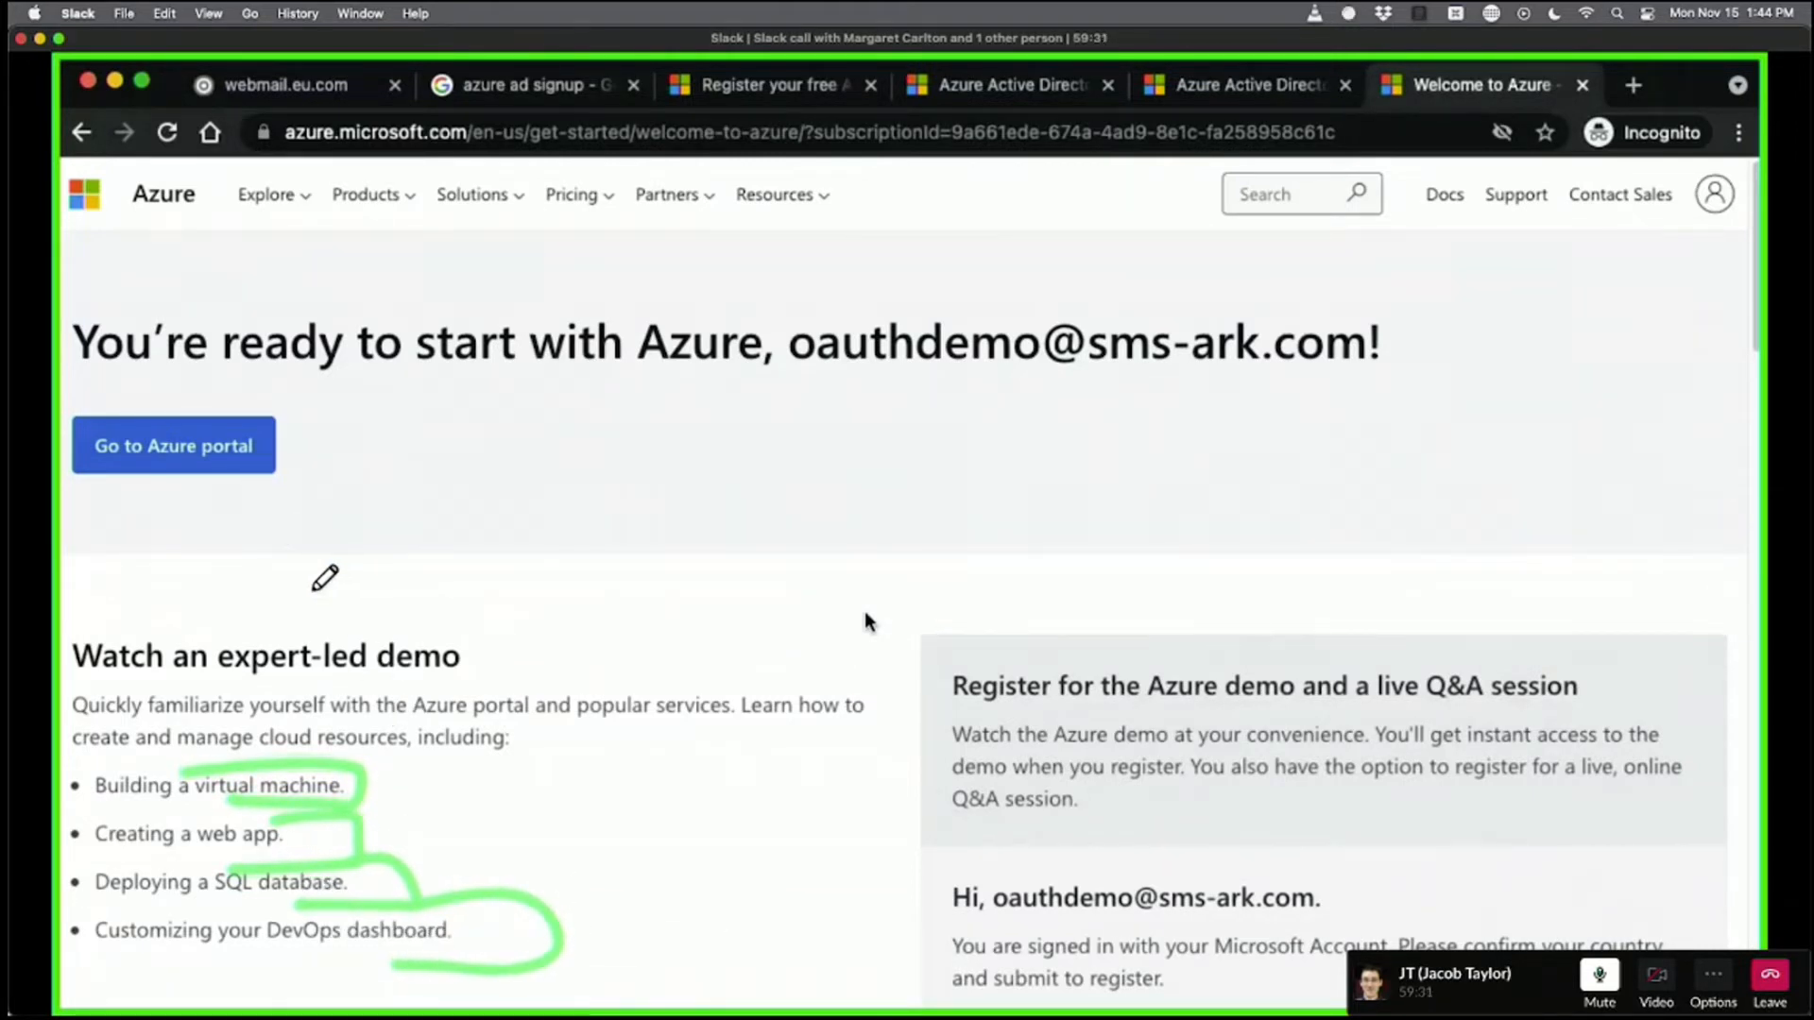
{"action": "scroll", "coordinate": [773, 559], "scroll_direction": "down", "scroll_amount": 5}
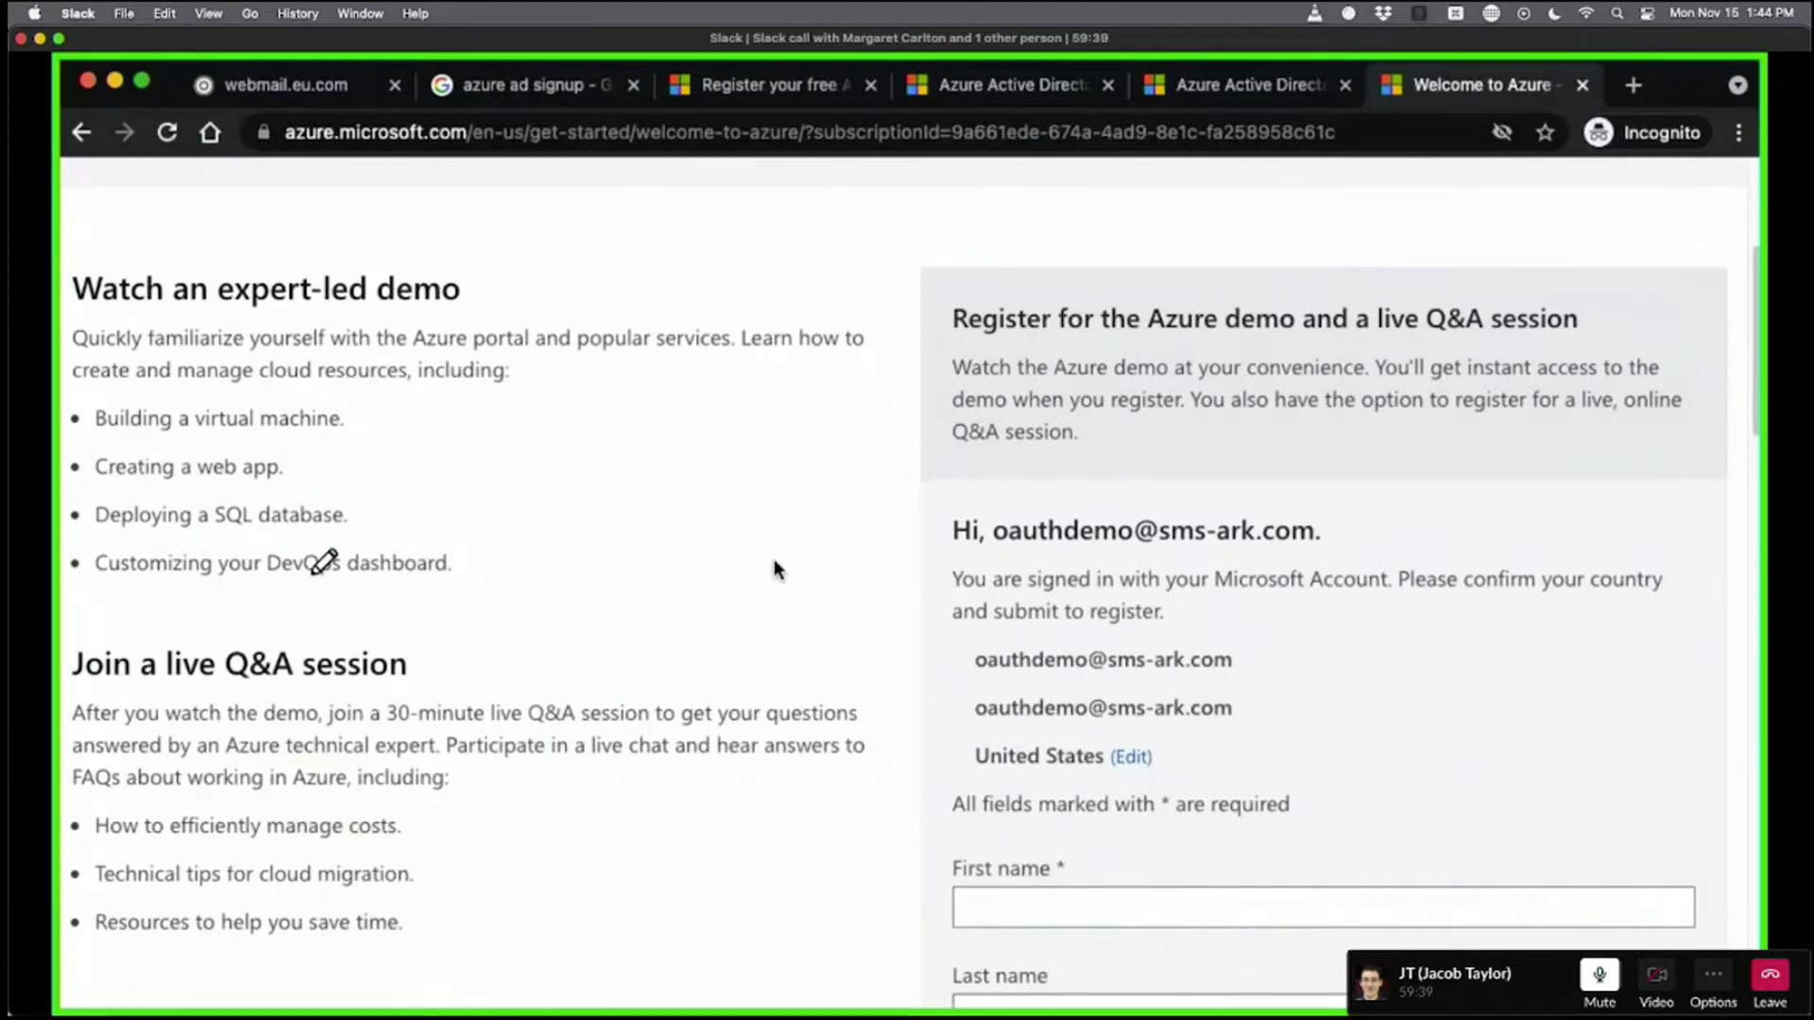
{"action": "scroll", "coordinate": [774, 558], "scroll_direction": "up", "scroll_amount": 5}
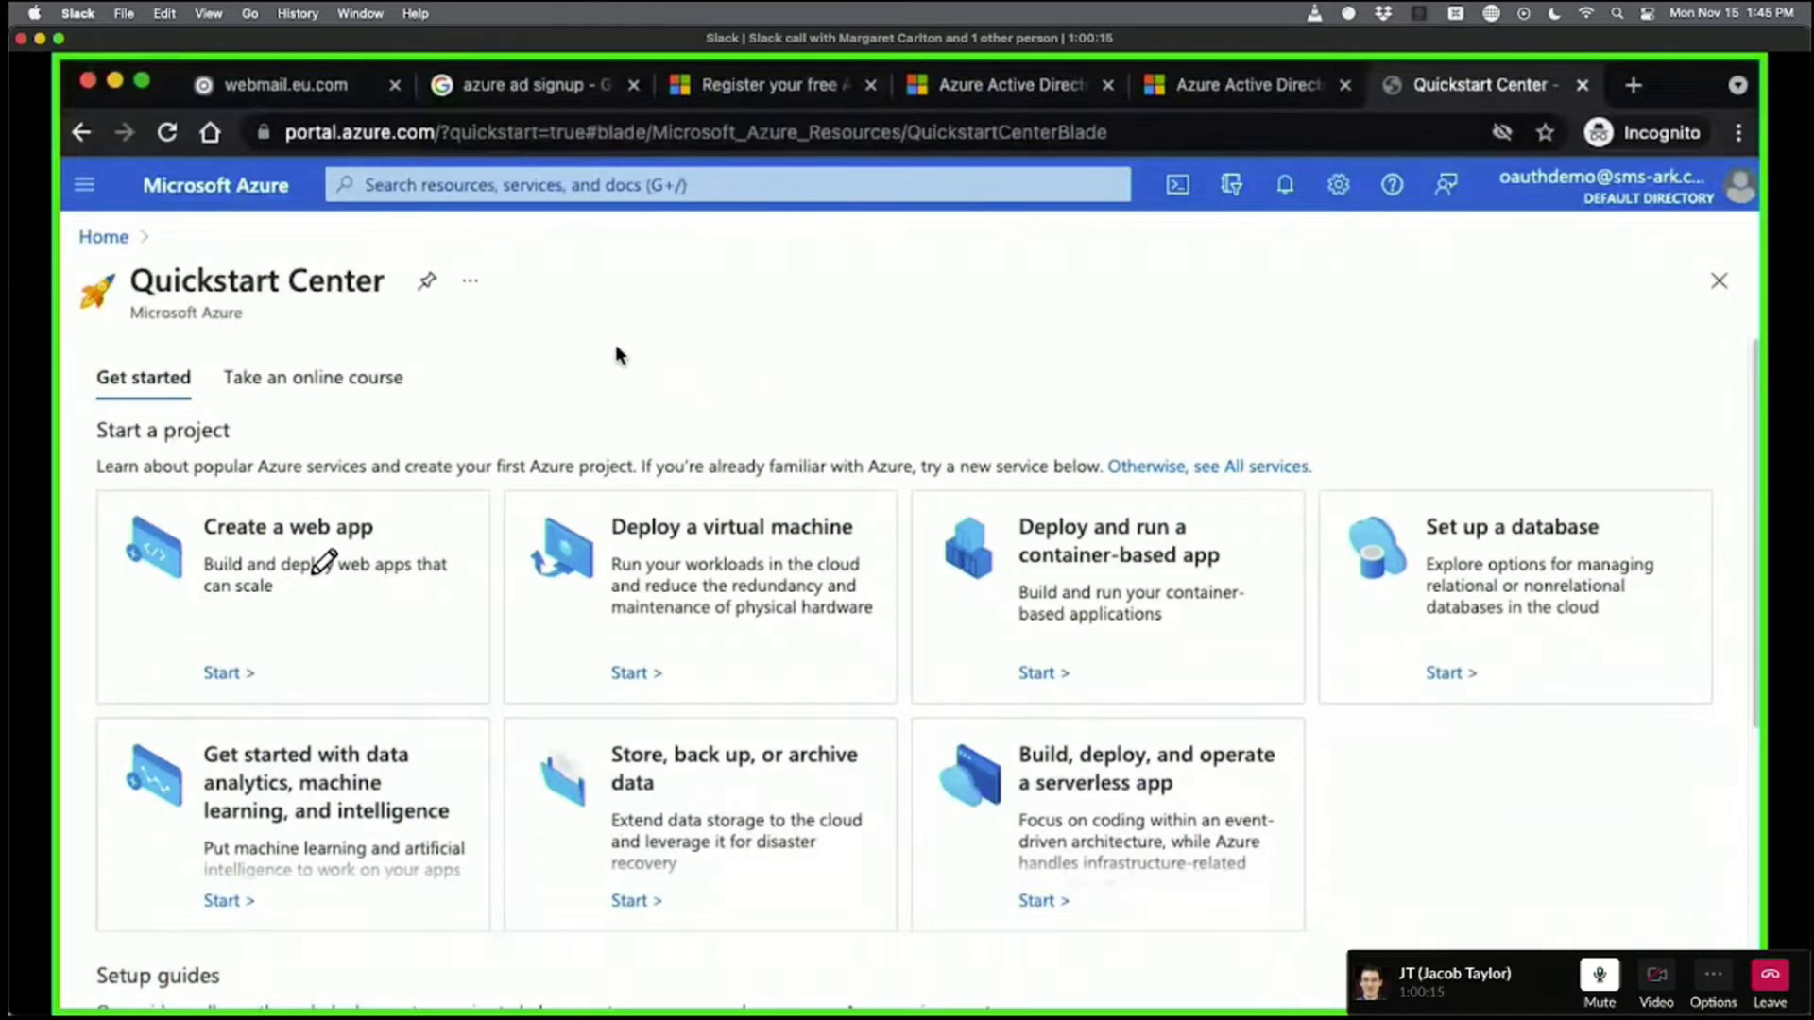
Scroll through the Quickstart Center's starters and setup guides, then start a portal-wide search from the top bar.
{"action": "scroll", "coordinate": [723, 378], "scroll_direction": "down", "scroll_amount": 5}
{"action": "scroll", "coordinate": [746, 433], "scroll_direction": "down", "scroll_amount": 2}
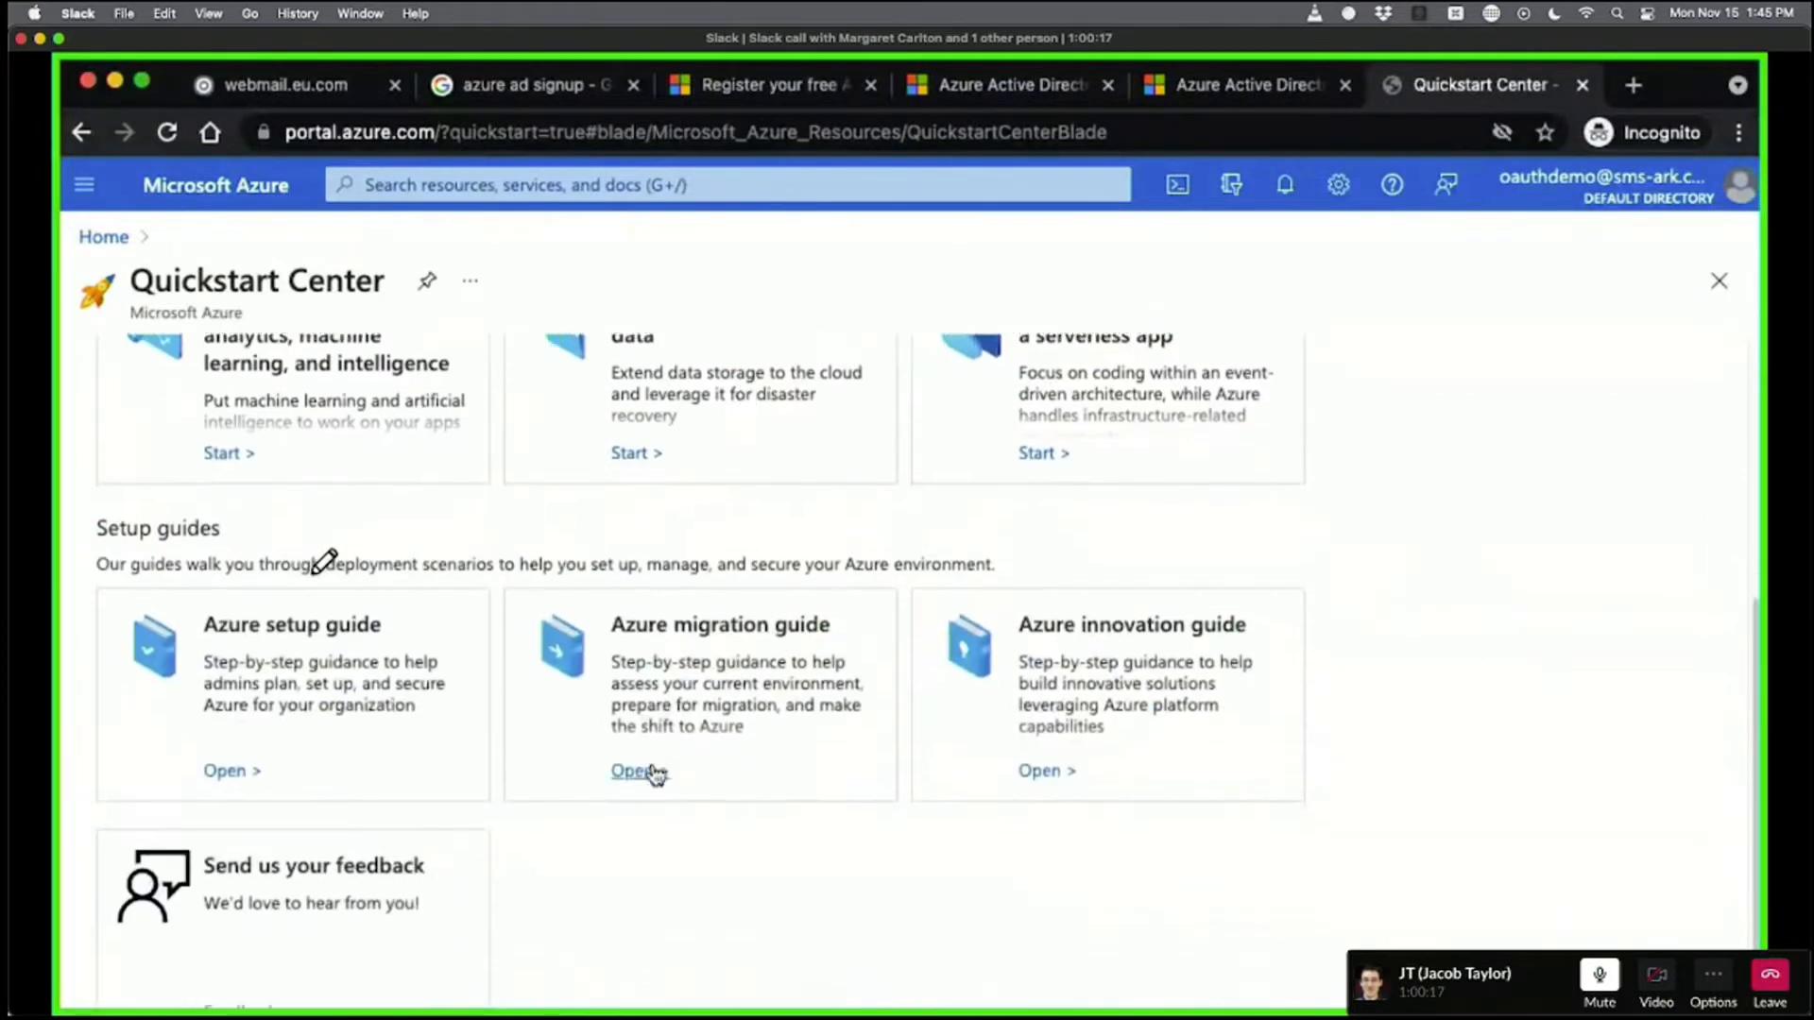
{"action": "scroll", "coordinate": [558, 692], "scroll_direction": "up", "scroll_amount": 6}
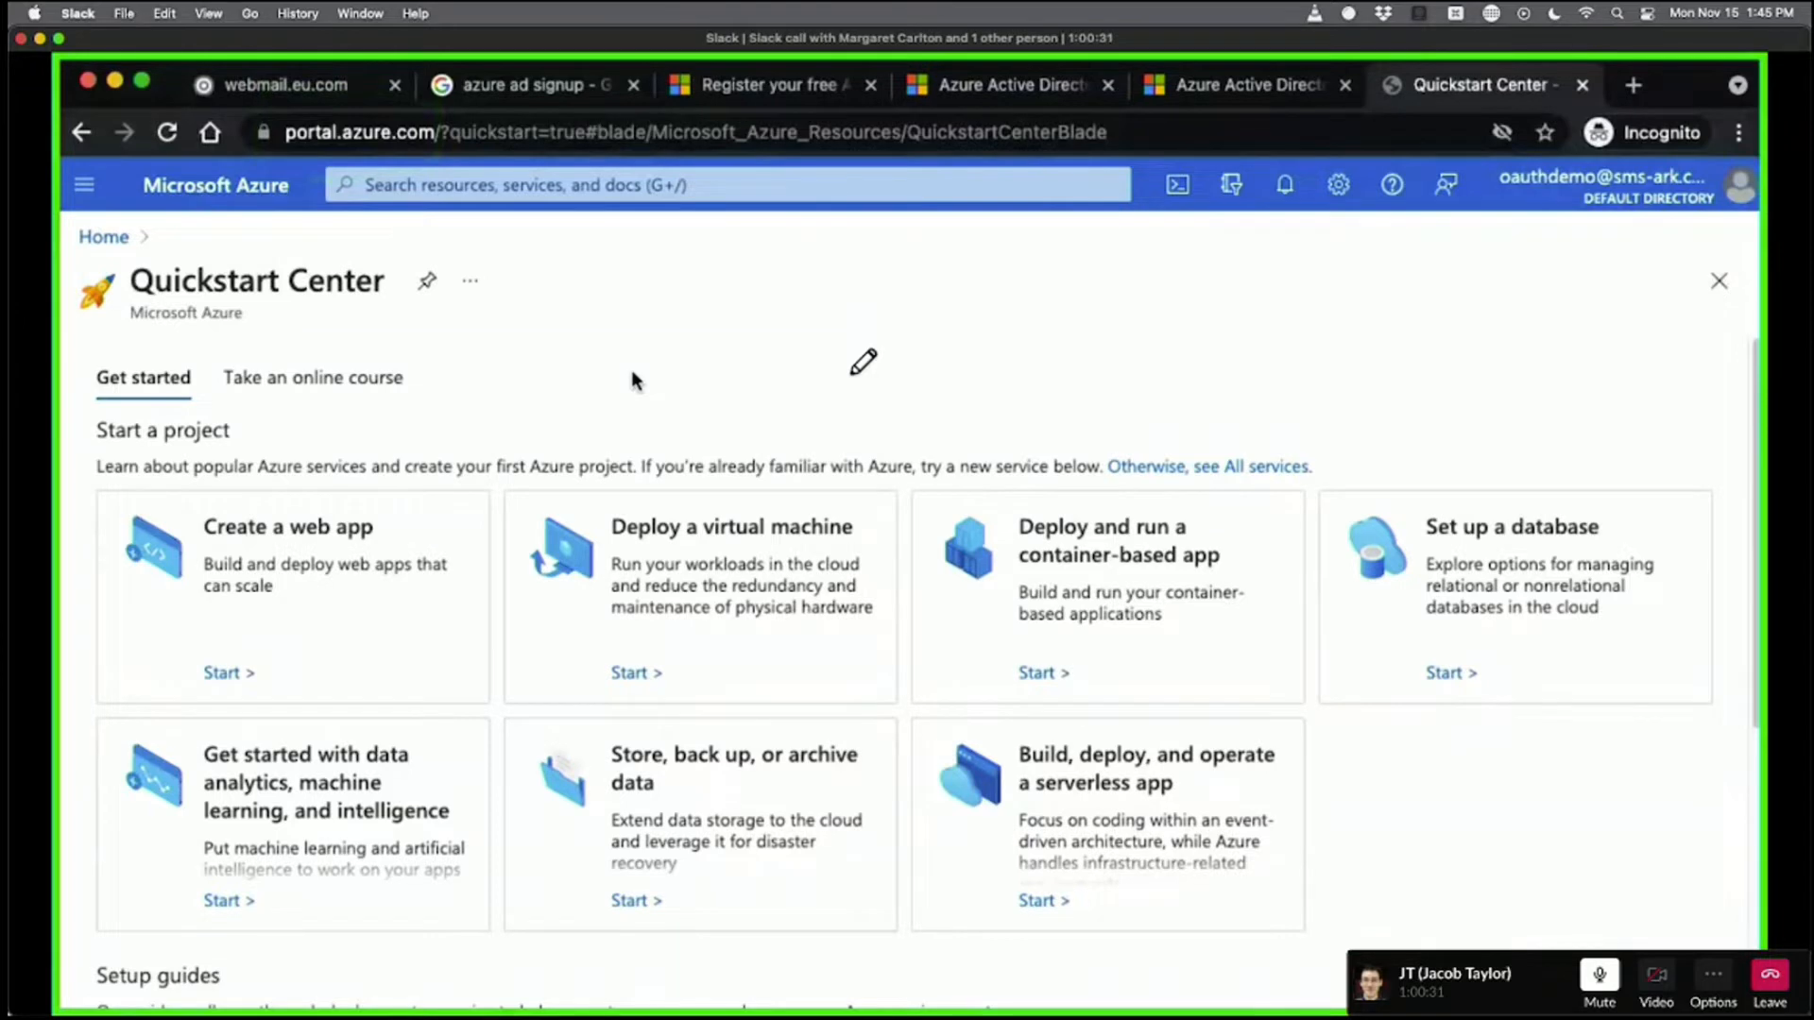
{"action": "scroll", "coordinate": [631, 379], "scroll_direction": "down", "scroll_amount": 5}
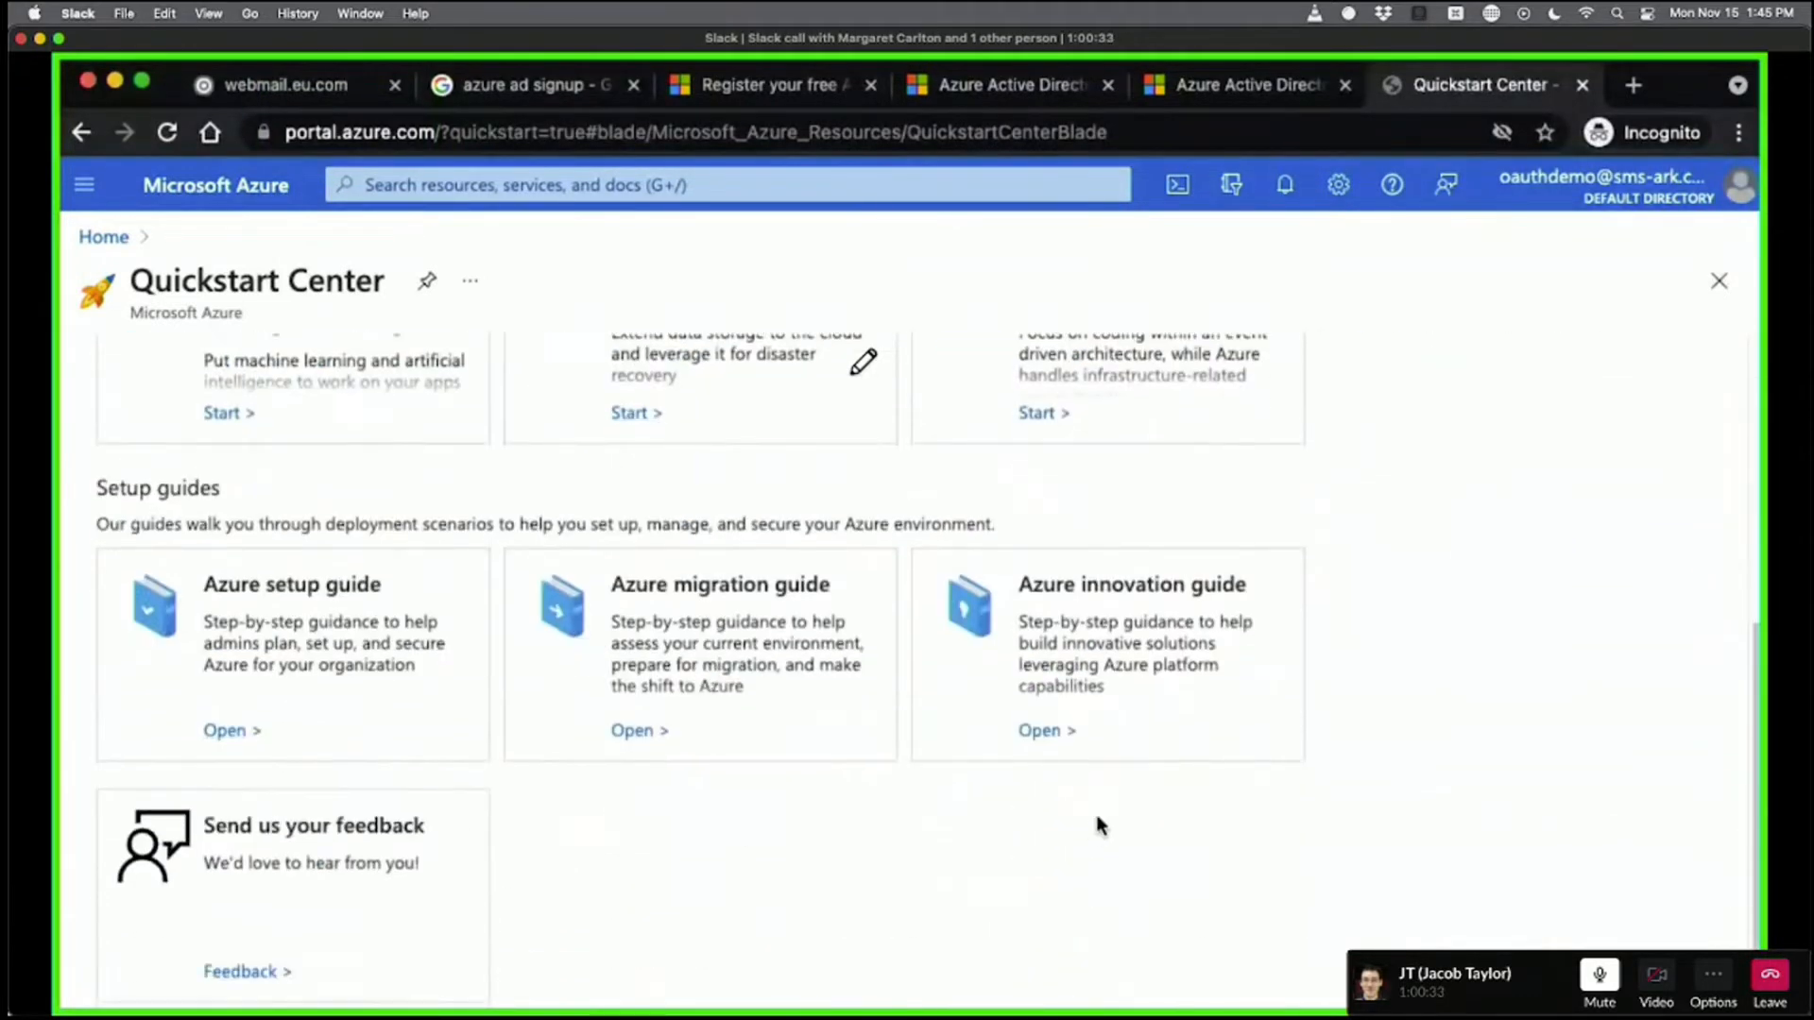
{"action": "scroll", "coordinate": [611, 789], "scroll_direction": "up", "scroll_amount": 5}
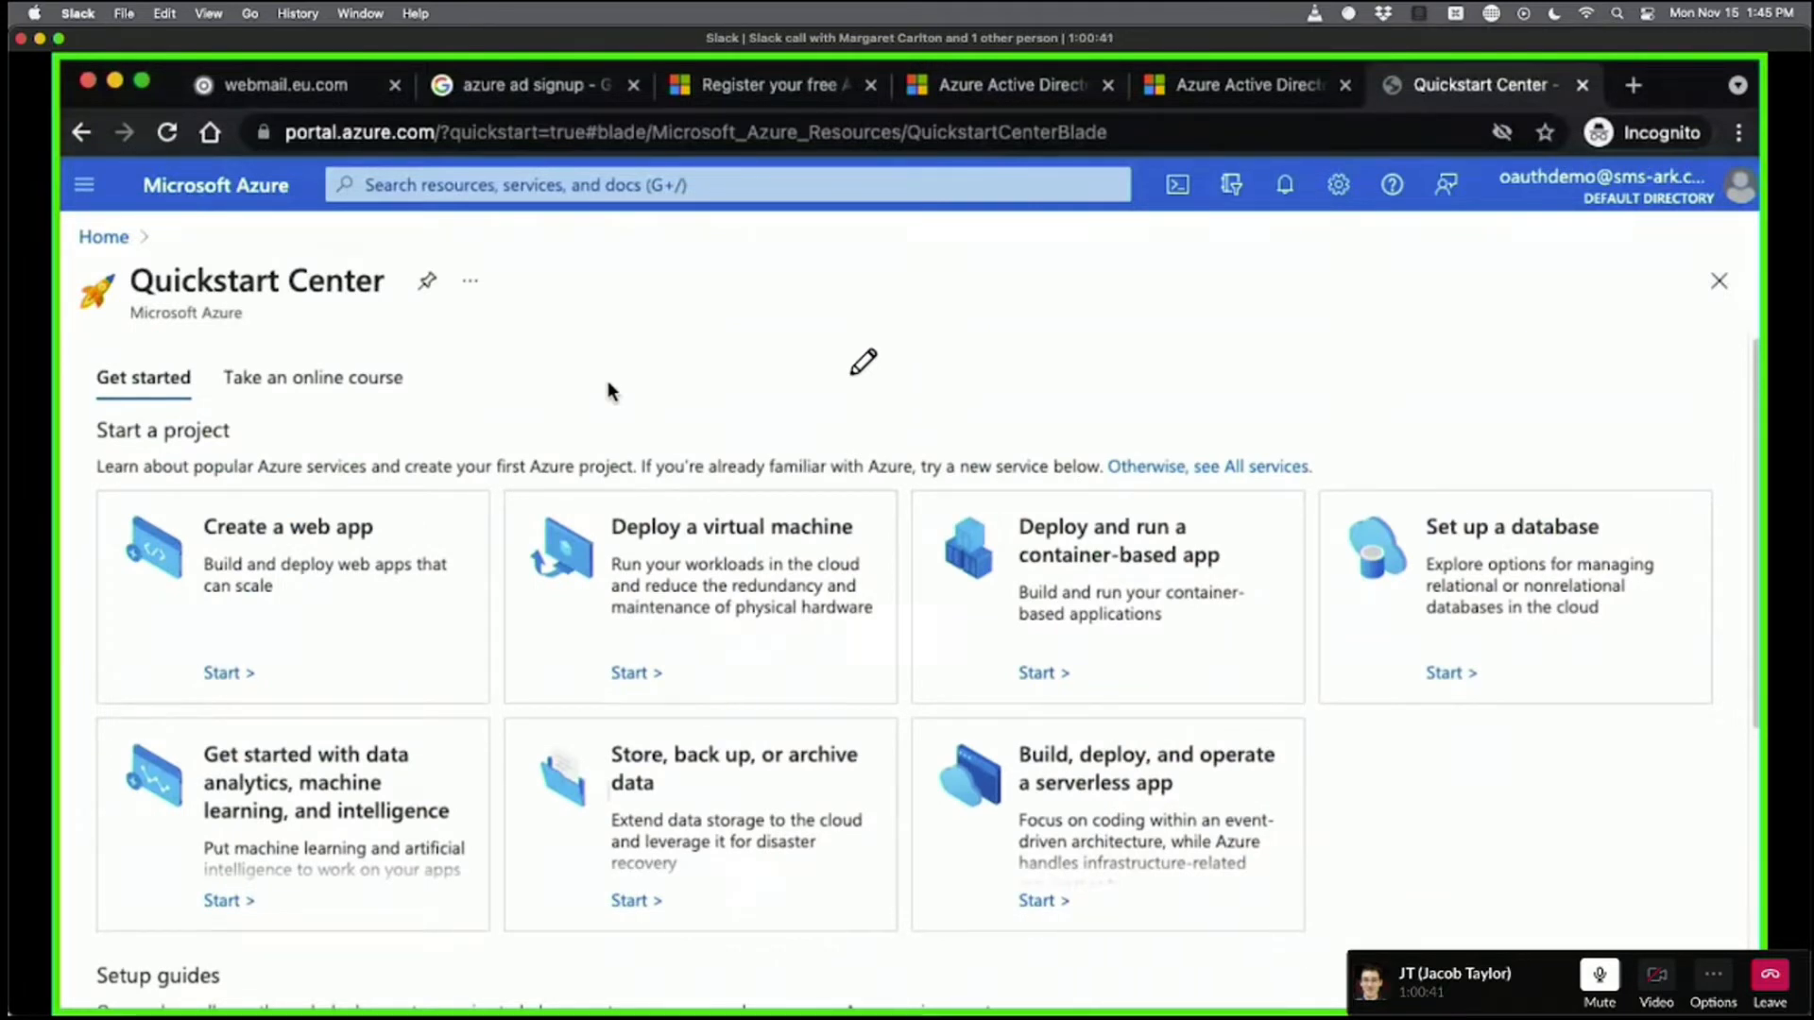
{"action": "left_click", "coordinate": [583, 186]}
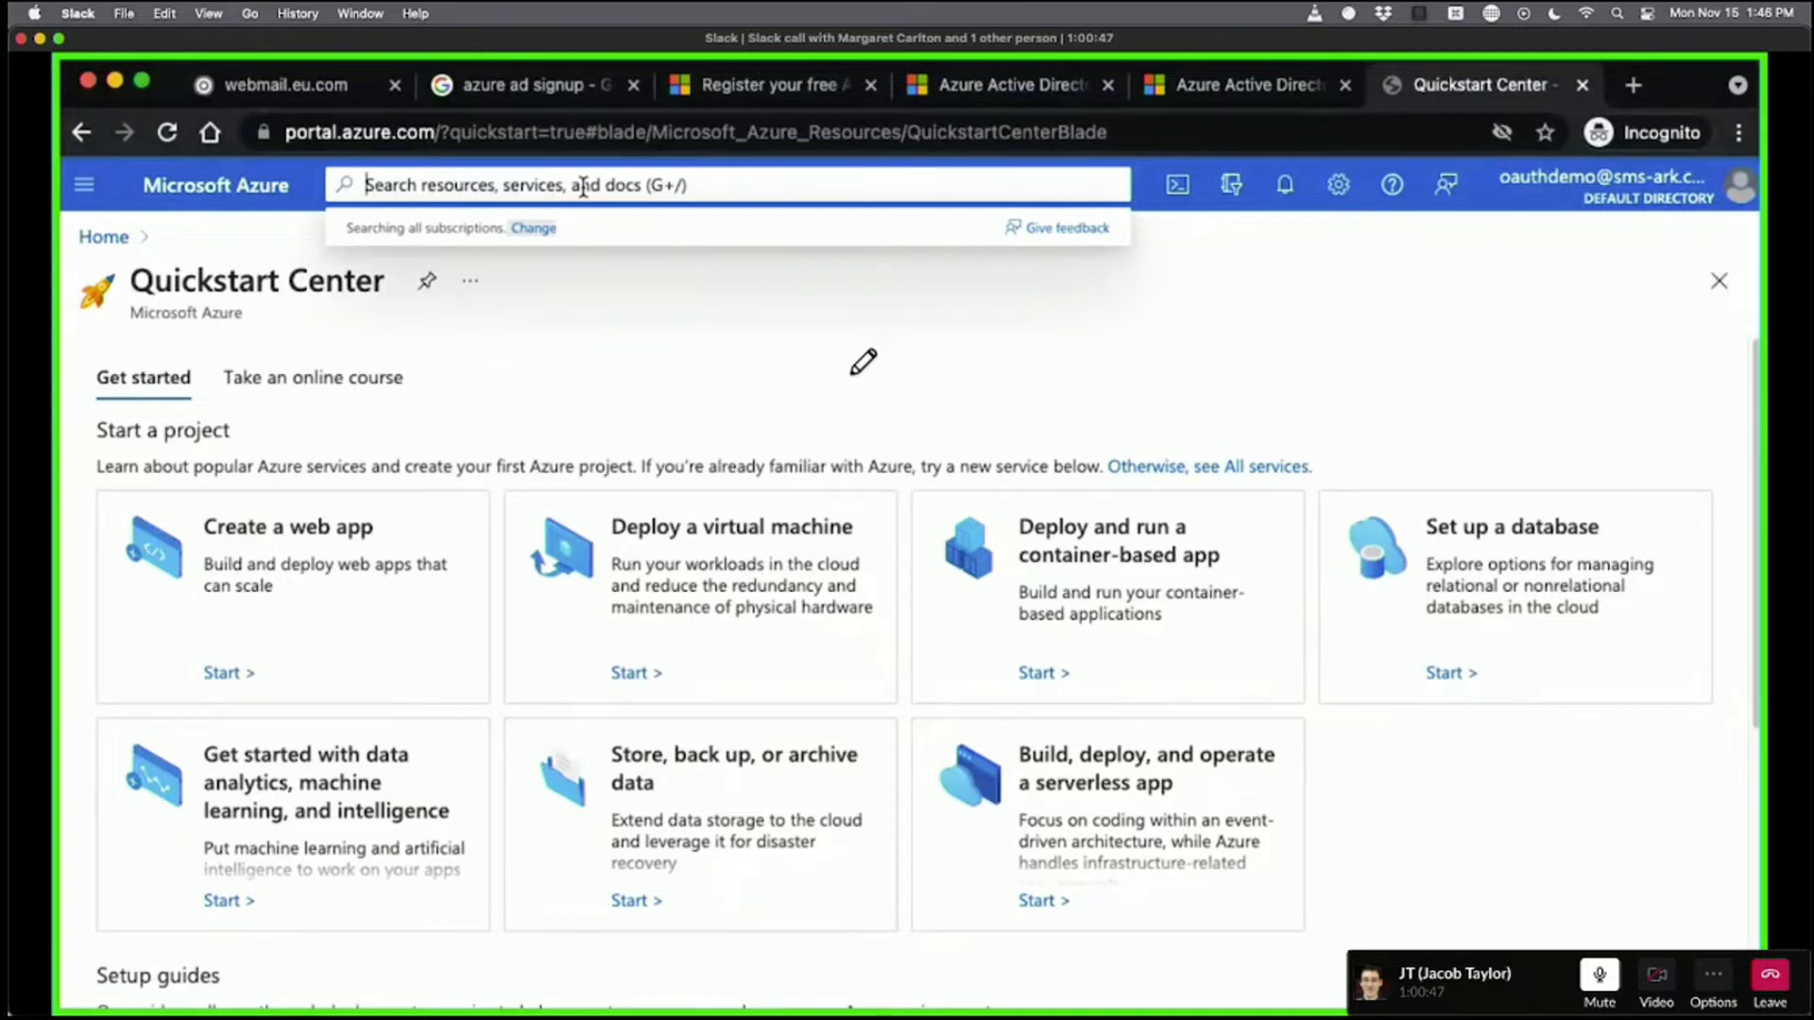
Search 'azure ad' and open Azure Active Directory to show the Default Directory overview.
{"action": "type", "text": "azure ad"}
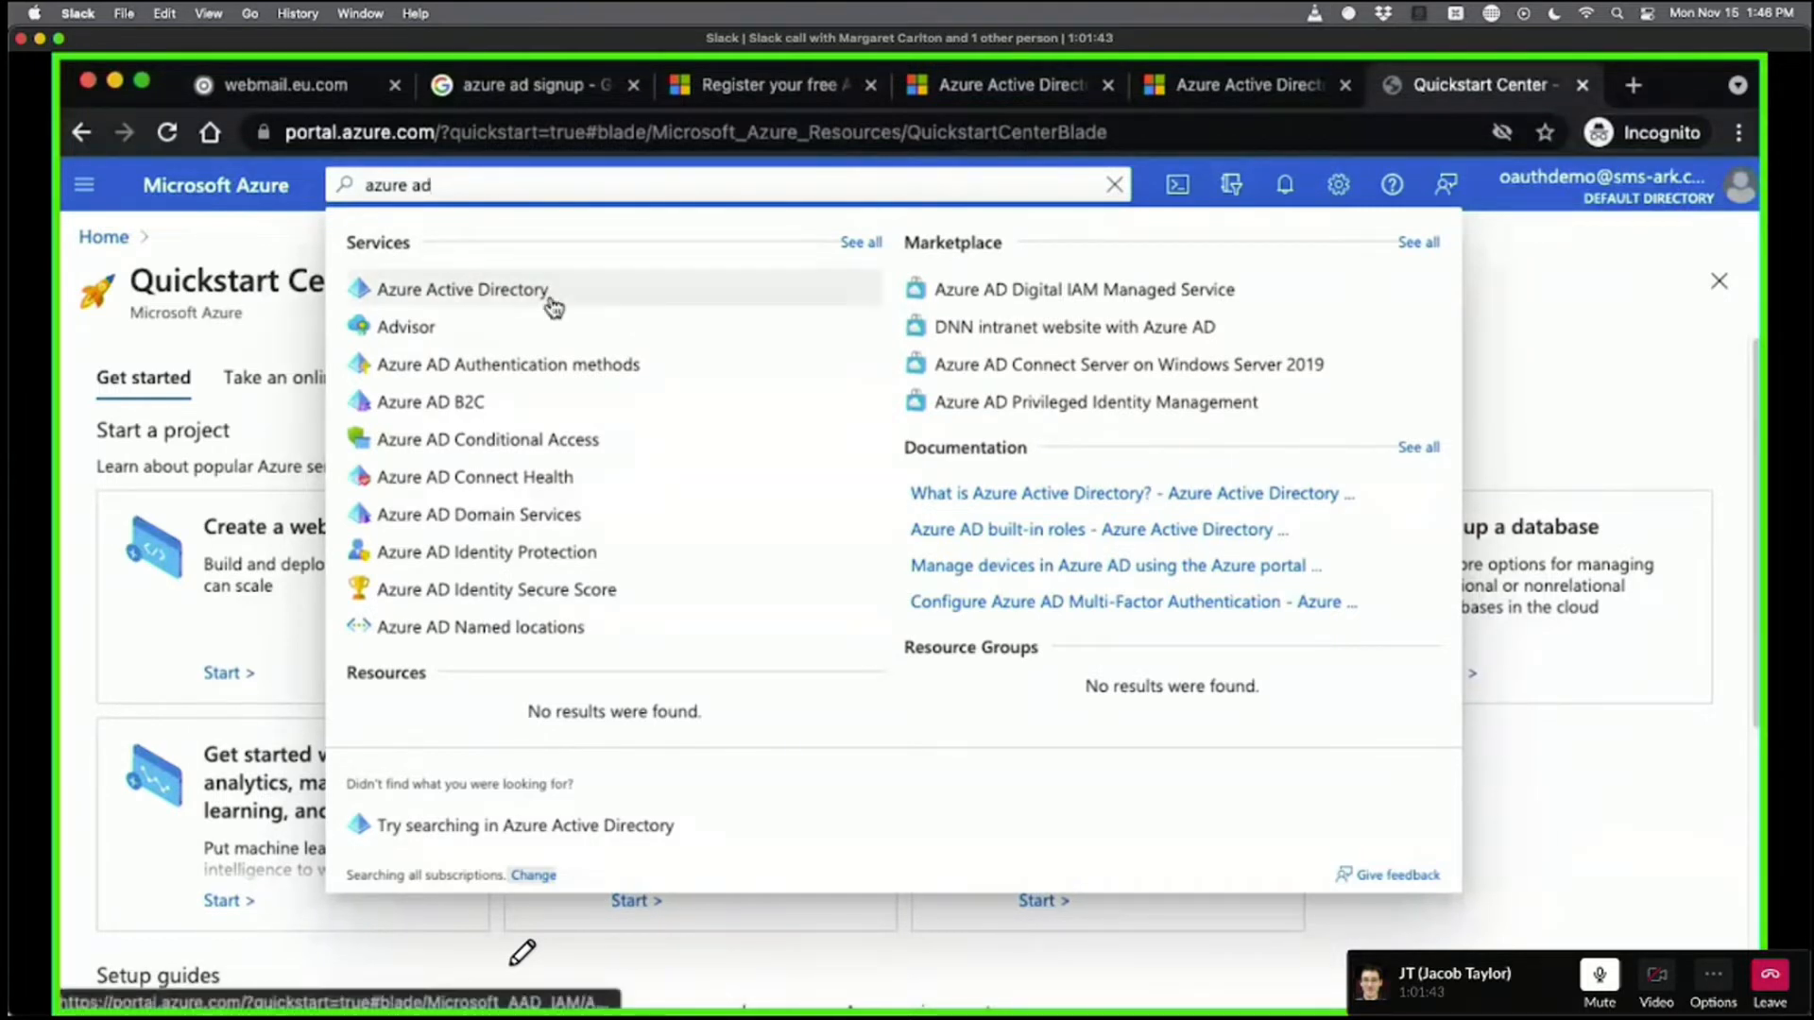
{"action": "left_click", "coordinate": [483, 293]}
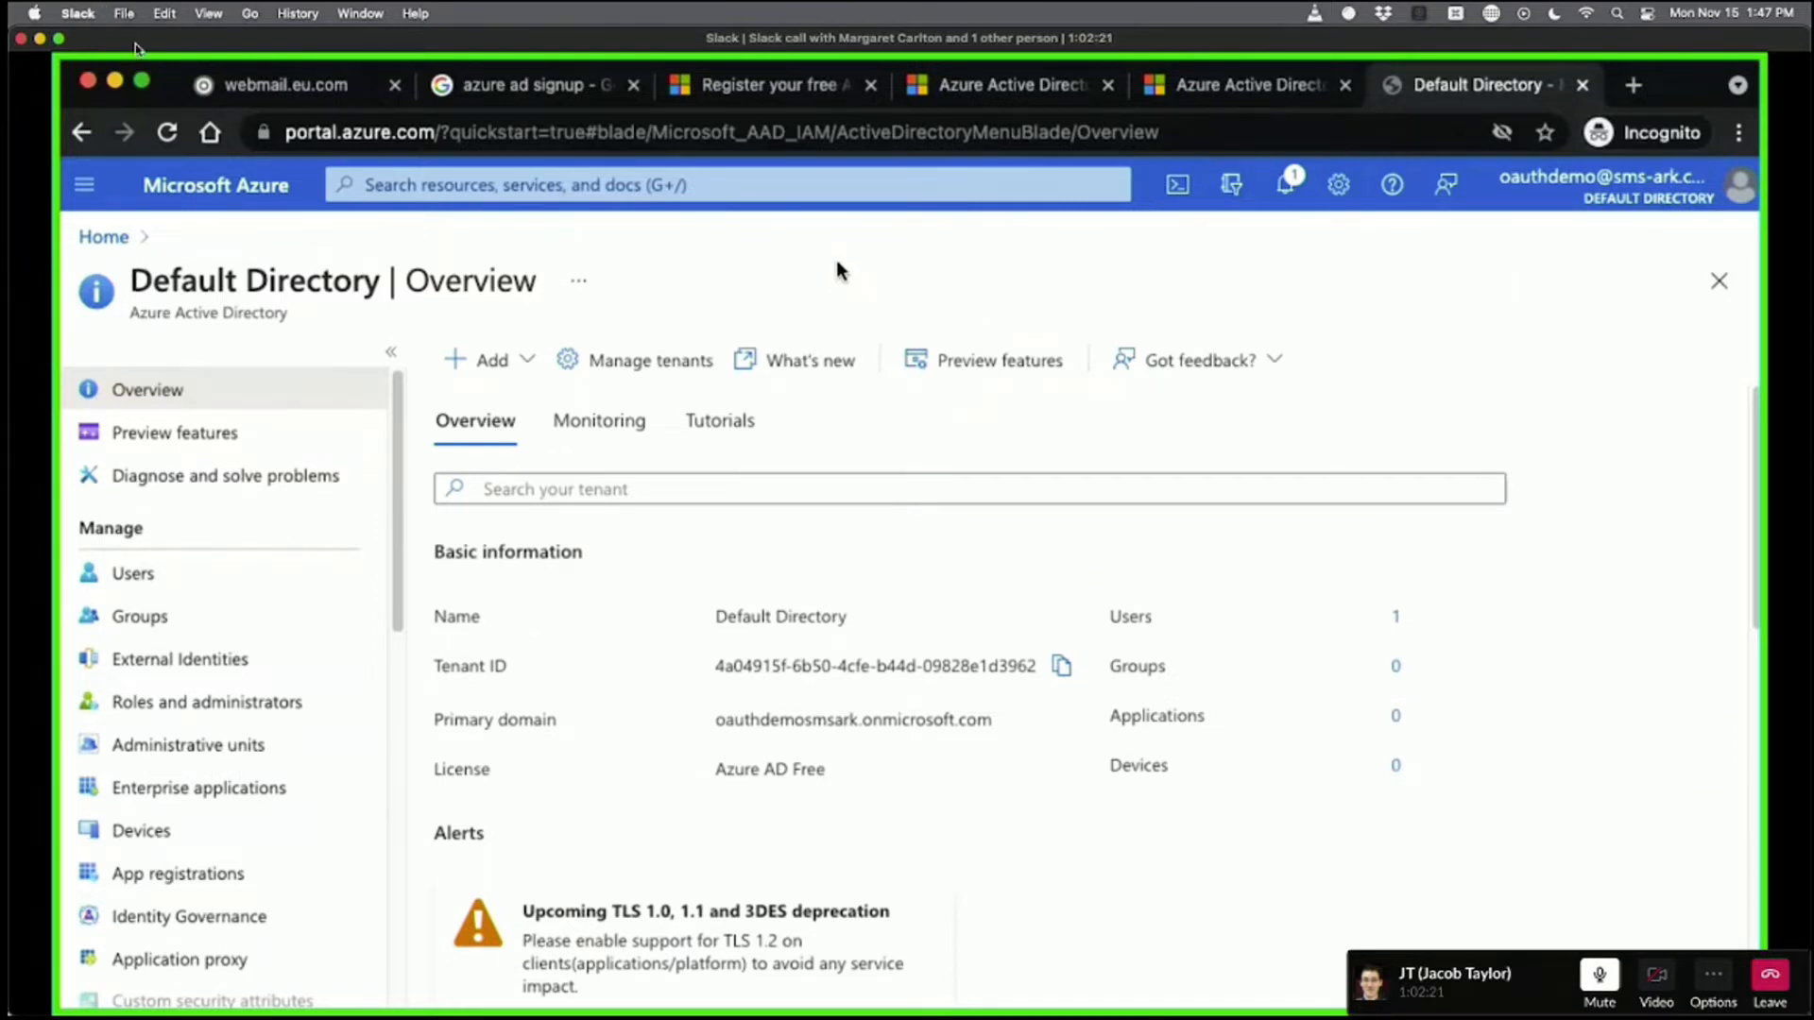
Rearrange the call and Azure windows and bring the PDF guide forward at 'Step 1. Registering new apps'.
{"action": "left_click_drag", "start_coordinate": [137, 47], "coordinate": [500, 45]}
{"action": "left_click_drag", "start_coordinate": [110, 992], "coordinate": [274, 52]}
{"action": "scroll", "coordinate": [415, 420], "scroll_direction": "down", "scroll_amount": 10}
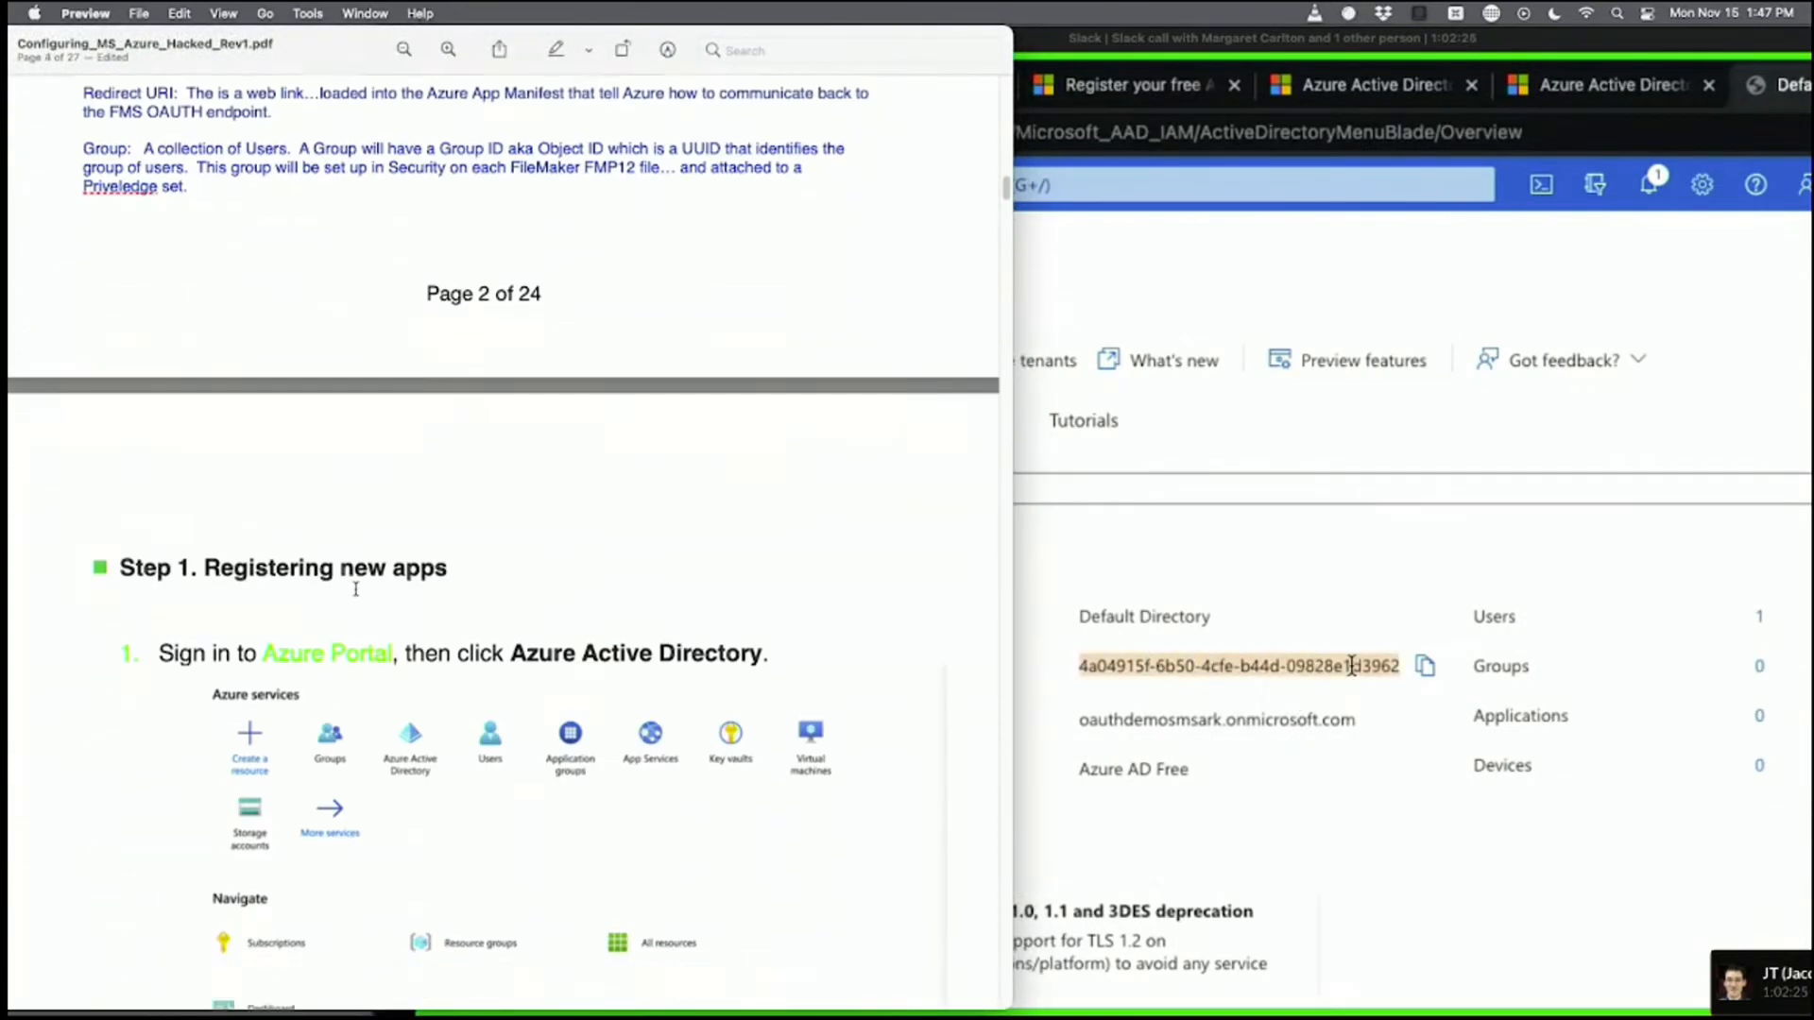
{"action": "scroll", "coordinate": [355, 588], "scroll_direction": "down", "scroll_amount": 5}
{"action": "left_click", "coordinate": [1213, 526]}
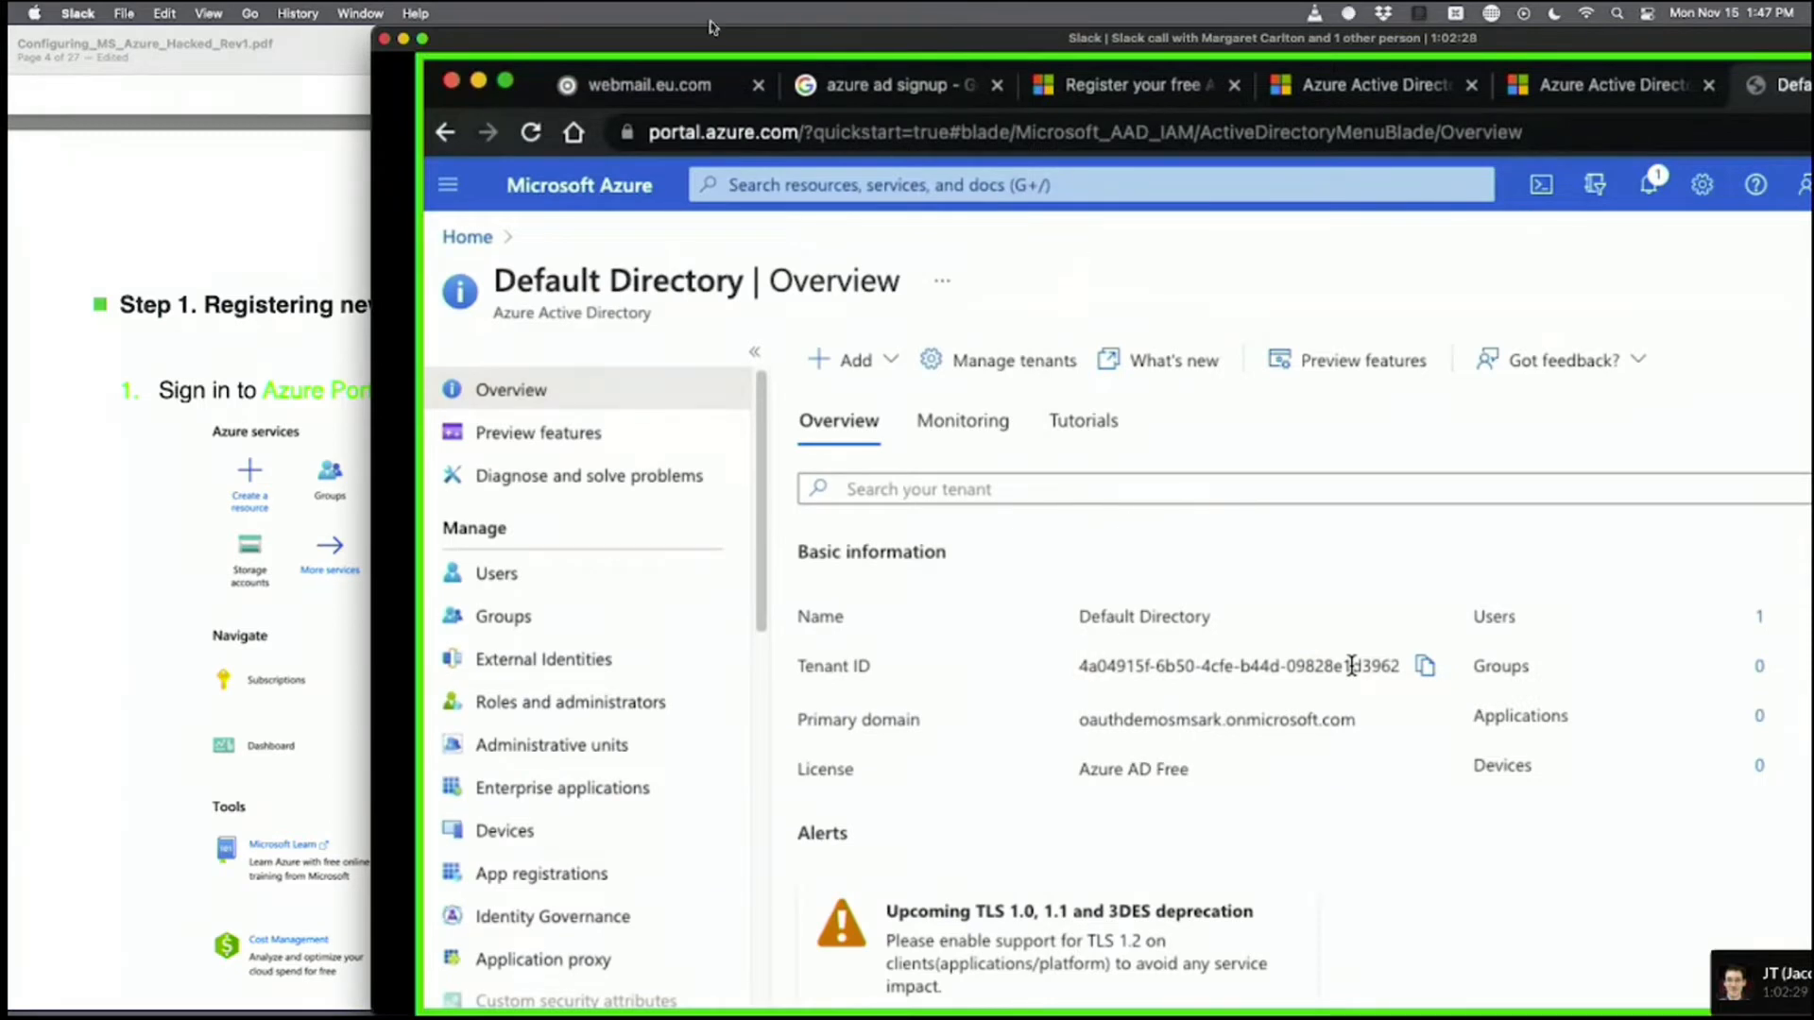
{"action": "left_click_drag", "start_coordinate": [712, 28], "coordinate": [598, 28]}
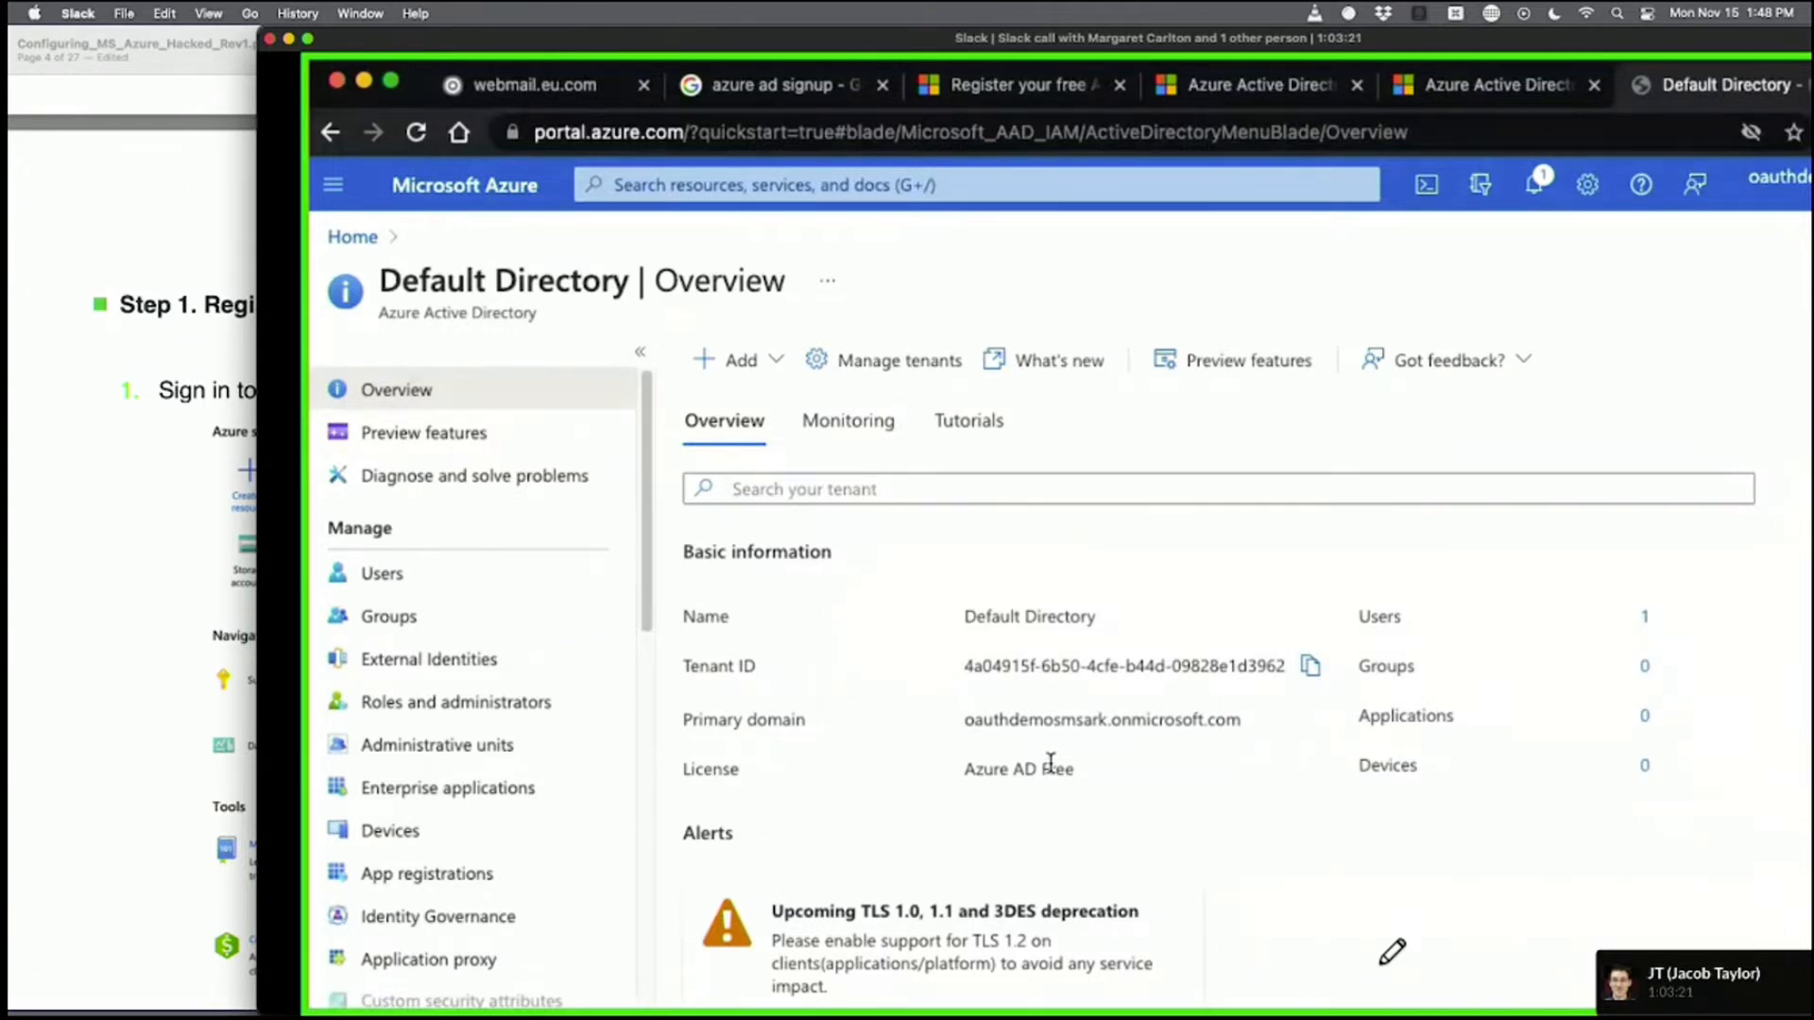
{"action": "left_click", "coordinate": [141, 683]}
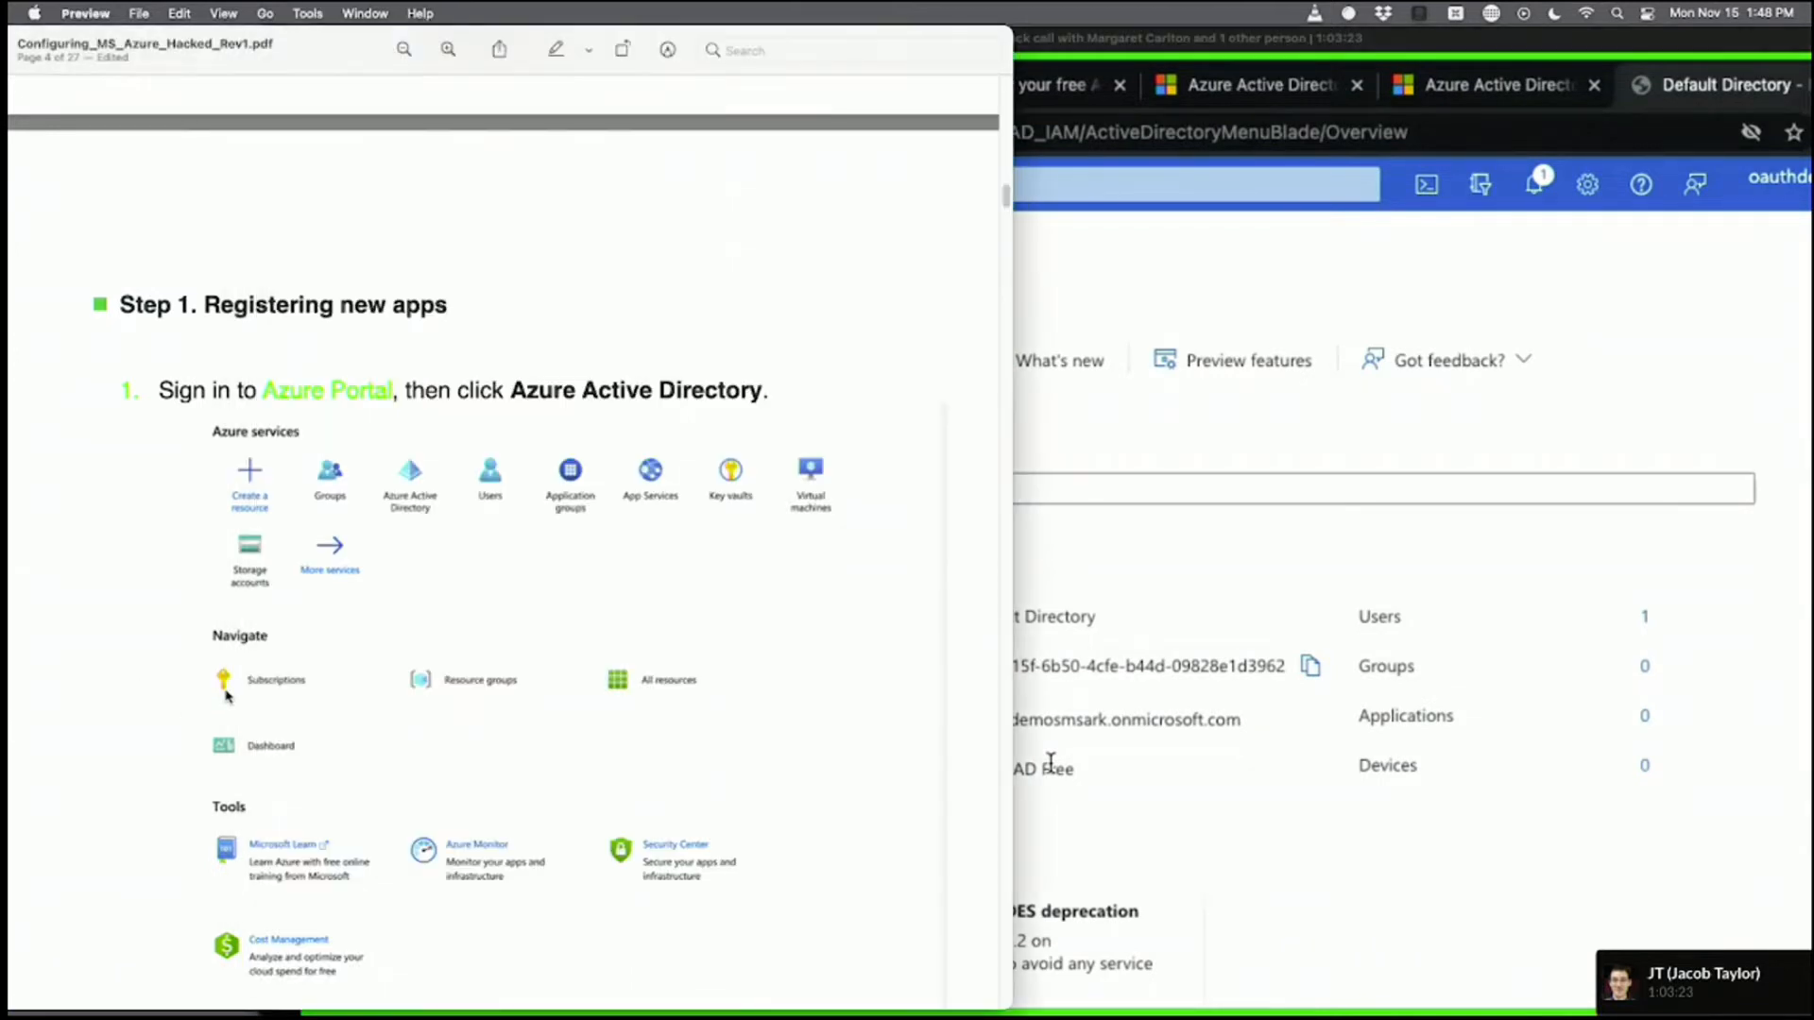
Select the Step 1 heading and the instruction to open Azure Active Directory in the guide.
{"action": "scroll", "coordinate": [226, 697], "scroll_direction": "down", "scroll_amount": 3}
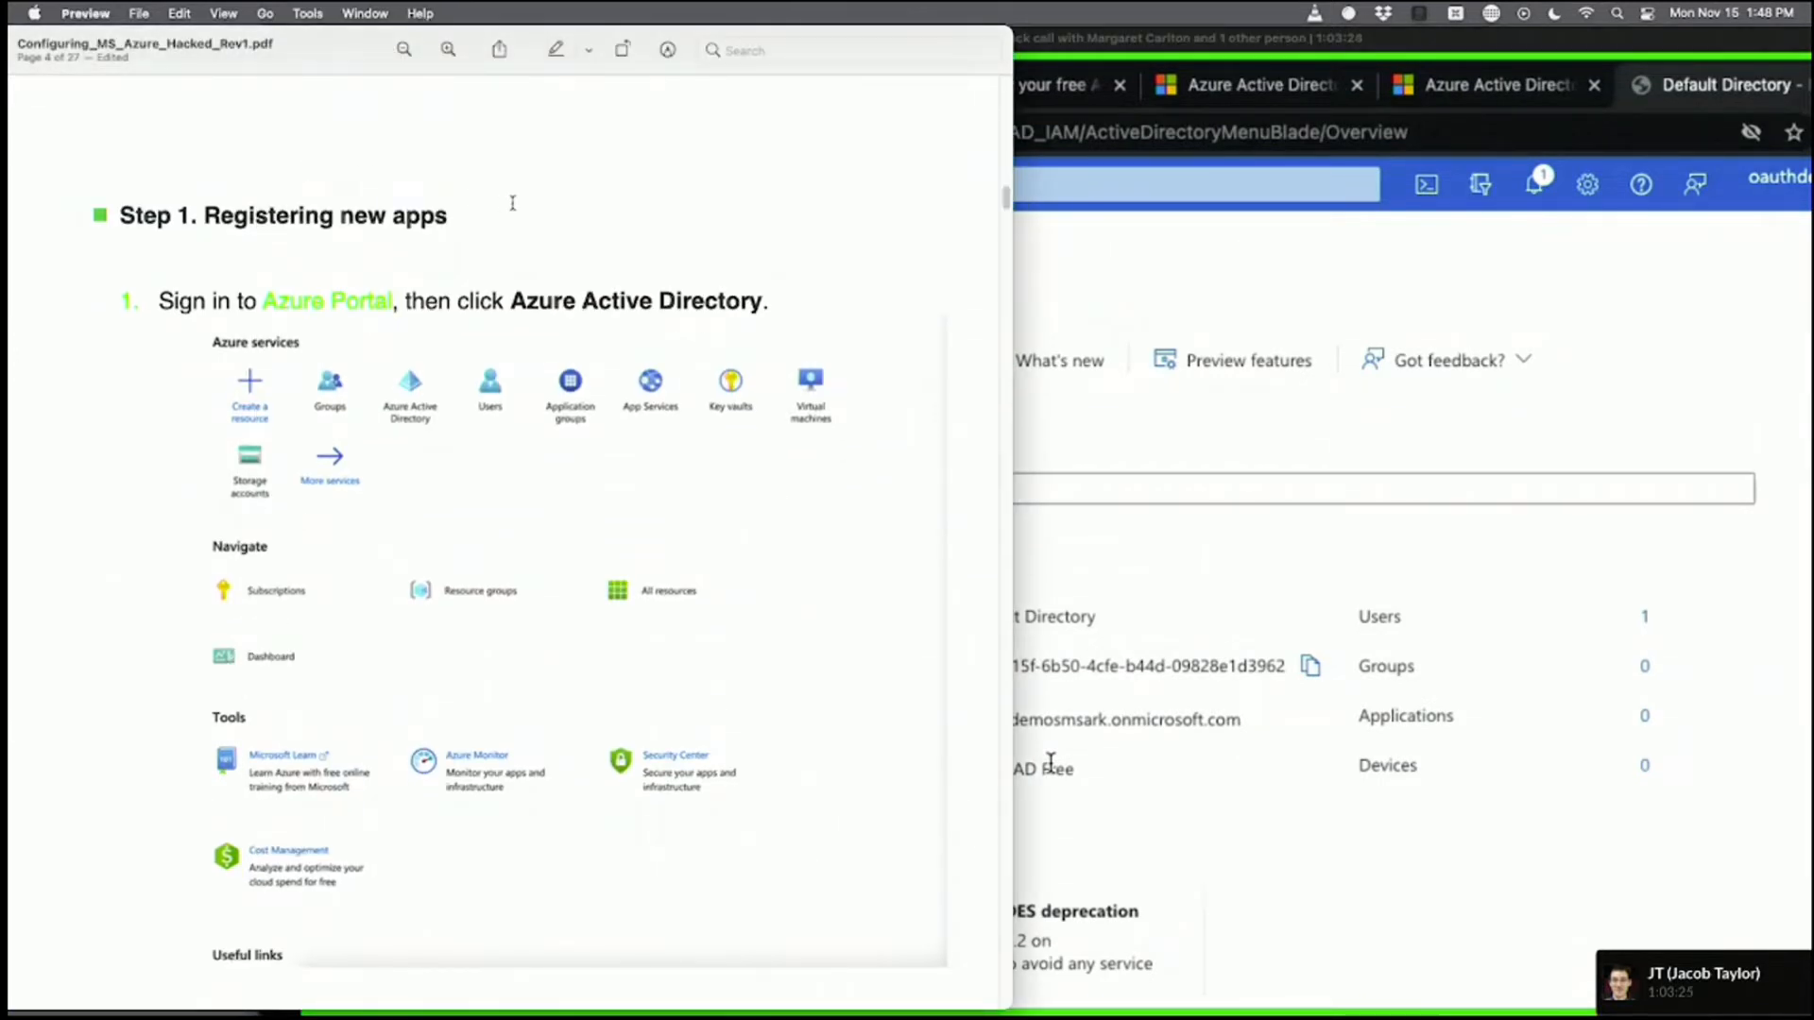
{"action": "left_click_drag", "start_coordinate": [512, 203], "coordinate": [148, 219]}
{"action": "left_click_drag", "start_coordinate": [810, 303], "coordinate": [144, 302]}
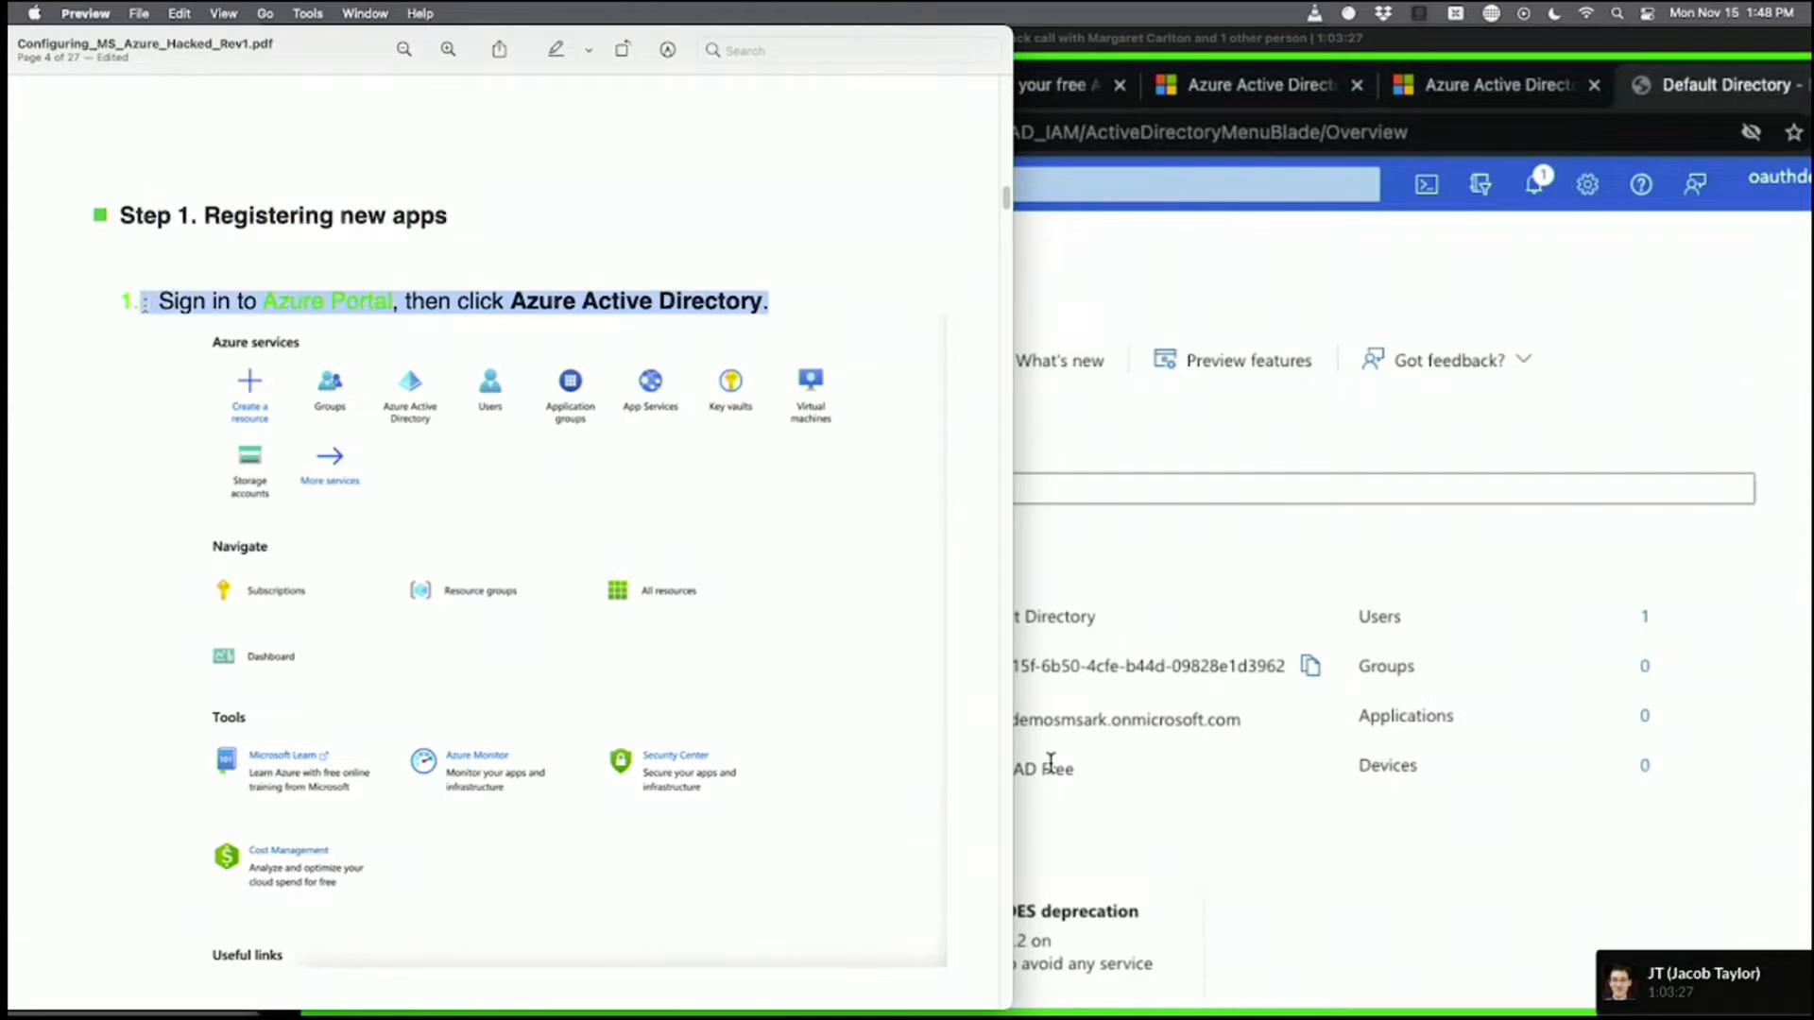
Scroll the guide to step 2 about App registrations, then return to the Azure directory overview.
{"action": "scroll", "coordinate": [356, 607], "scroll_direction": "down", "scroll_amount": 15}
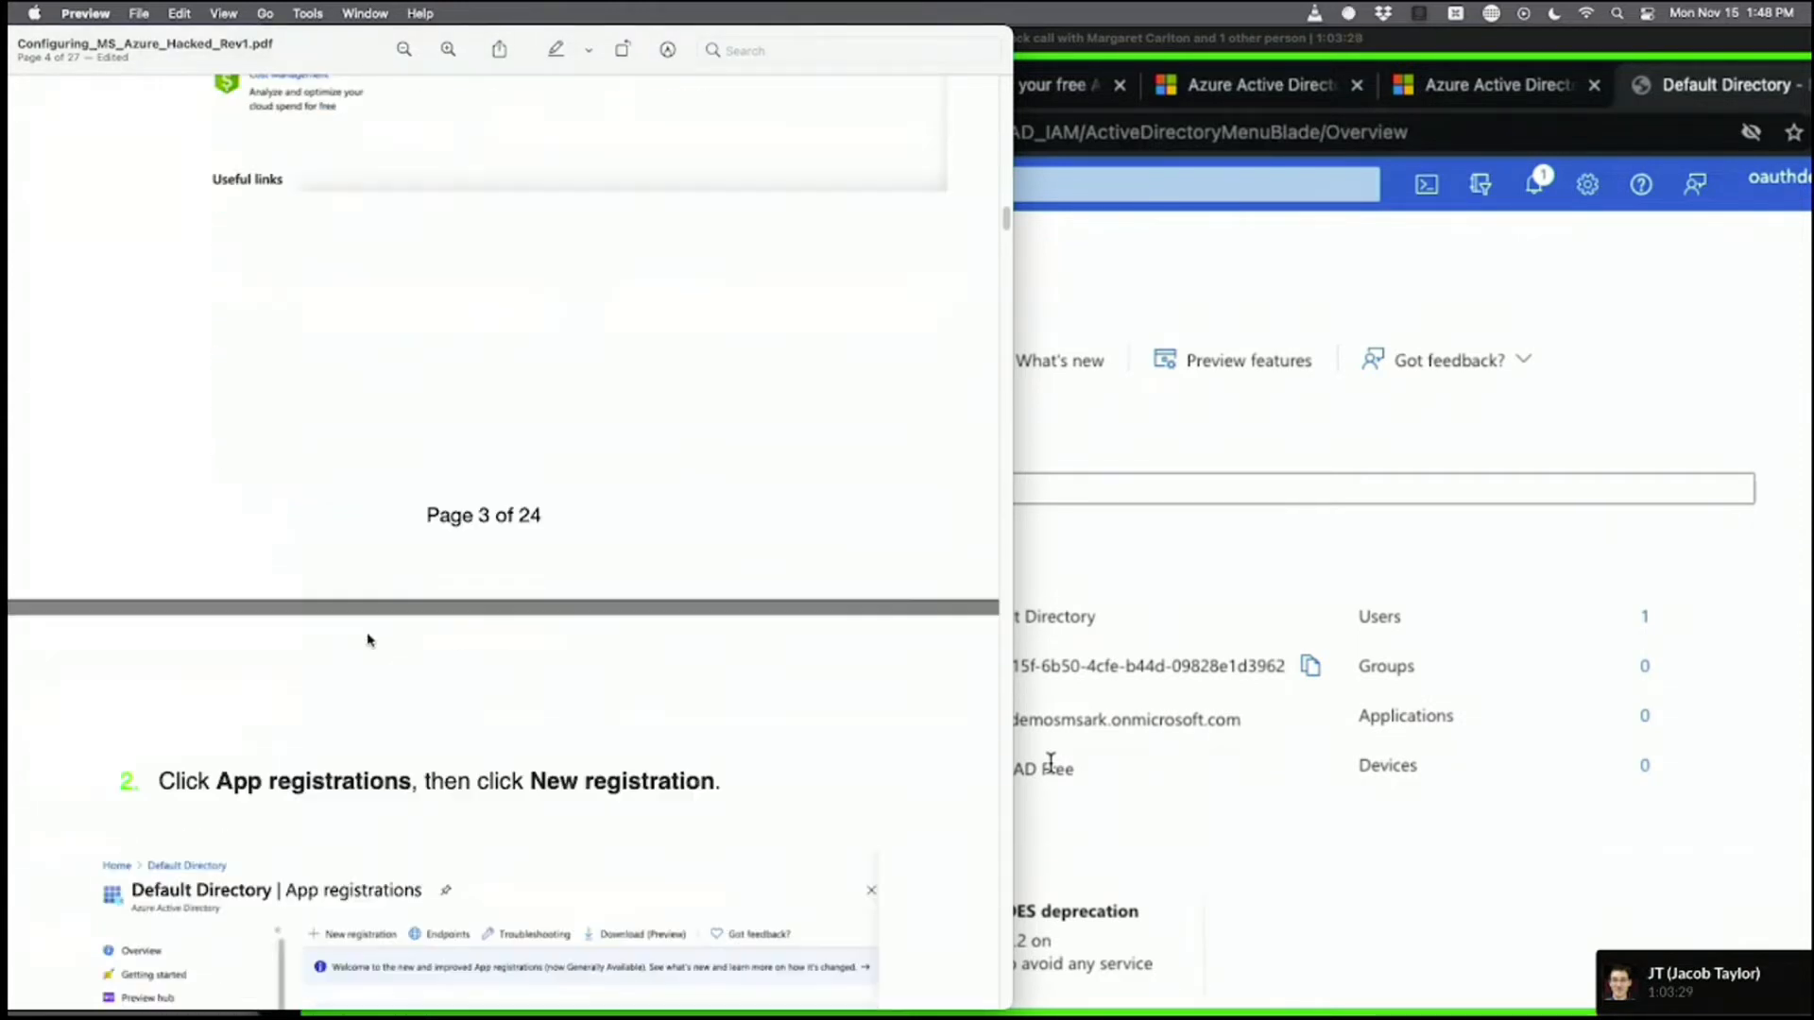
{"action": "scroll", "coordinate": [369, 641], "scroll_direction": "down", "scroll_amount": 4}
{"action": "scroll", "coordinate": [369, 639], "scroll_direction": "down", "scroll_amount": 6}
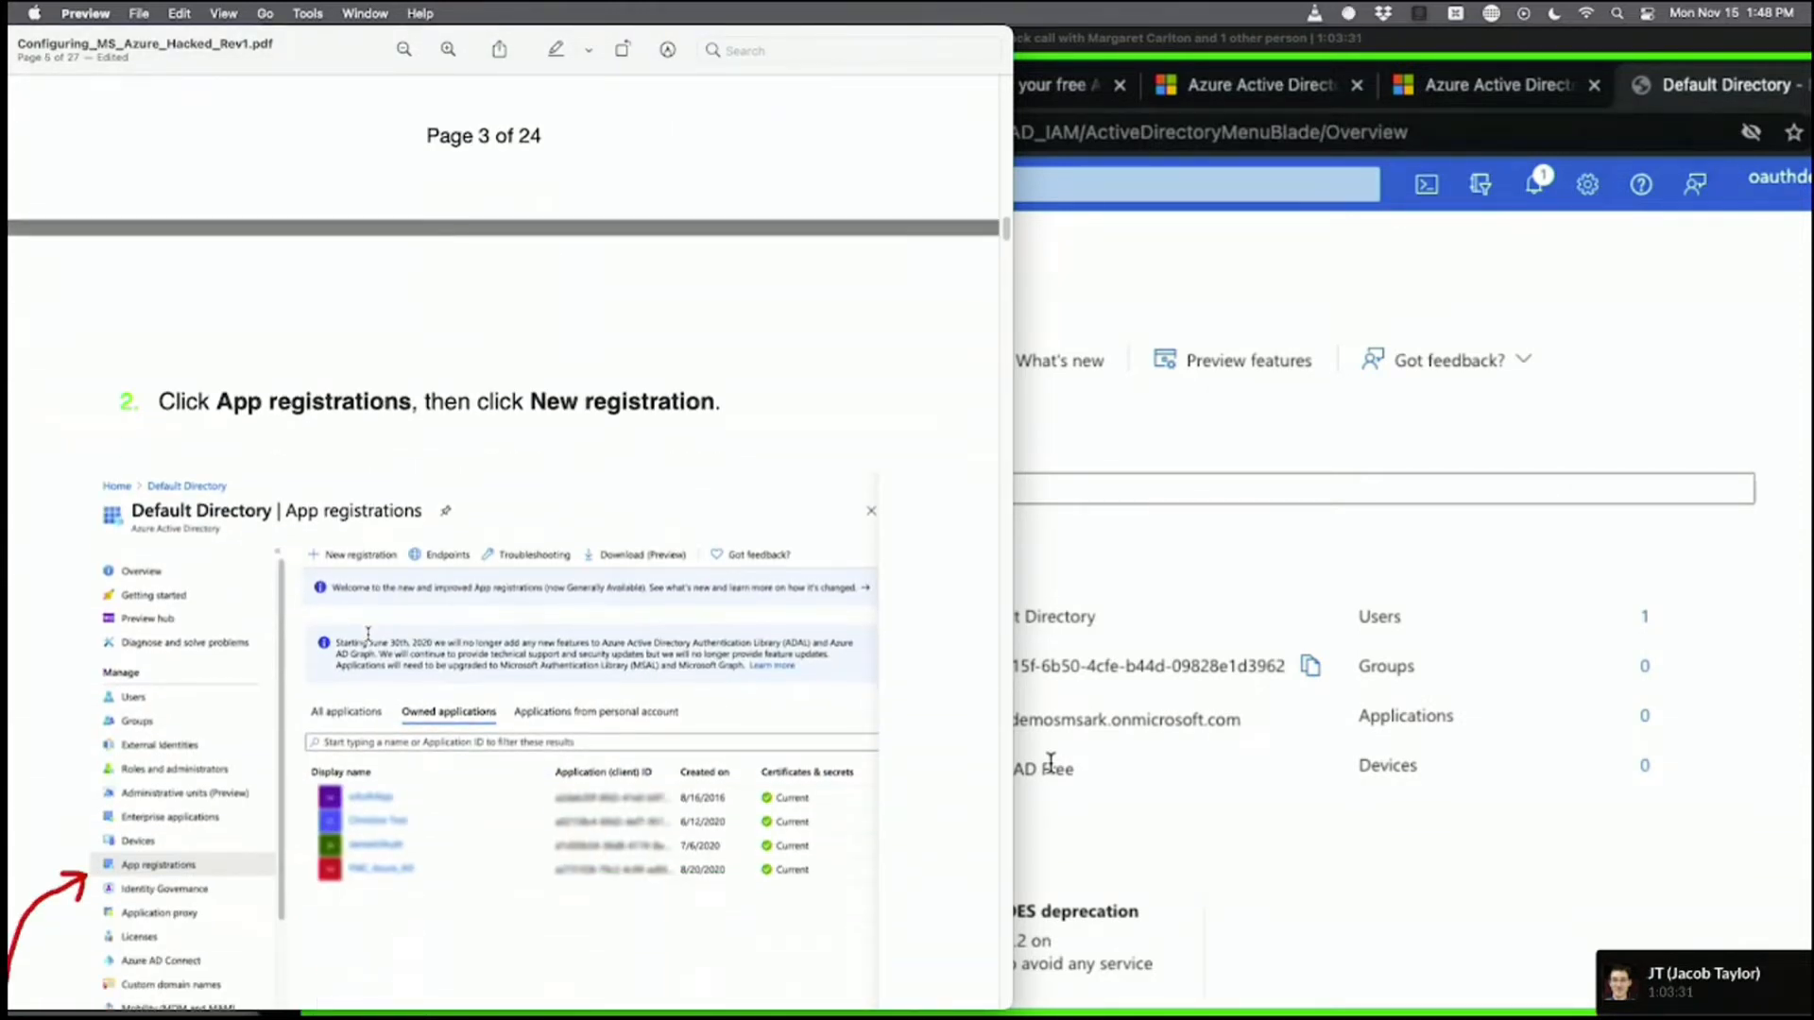
{"action": "scroll", "coordinate": [369, 633], "scroll_direction": "down", "scroll_amount": 2}
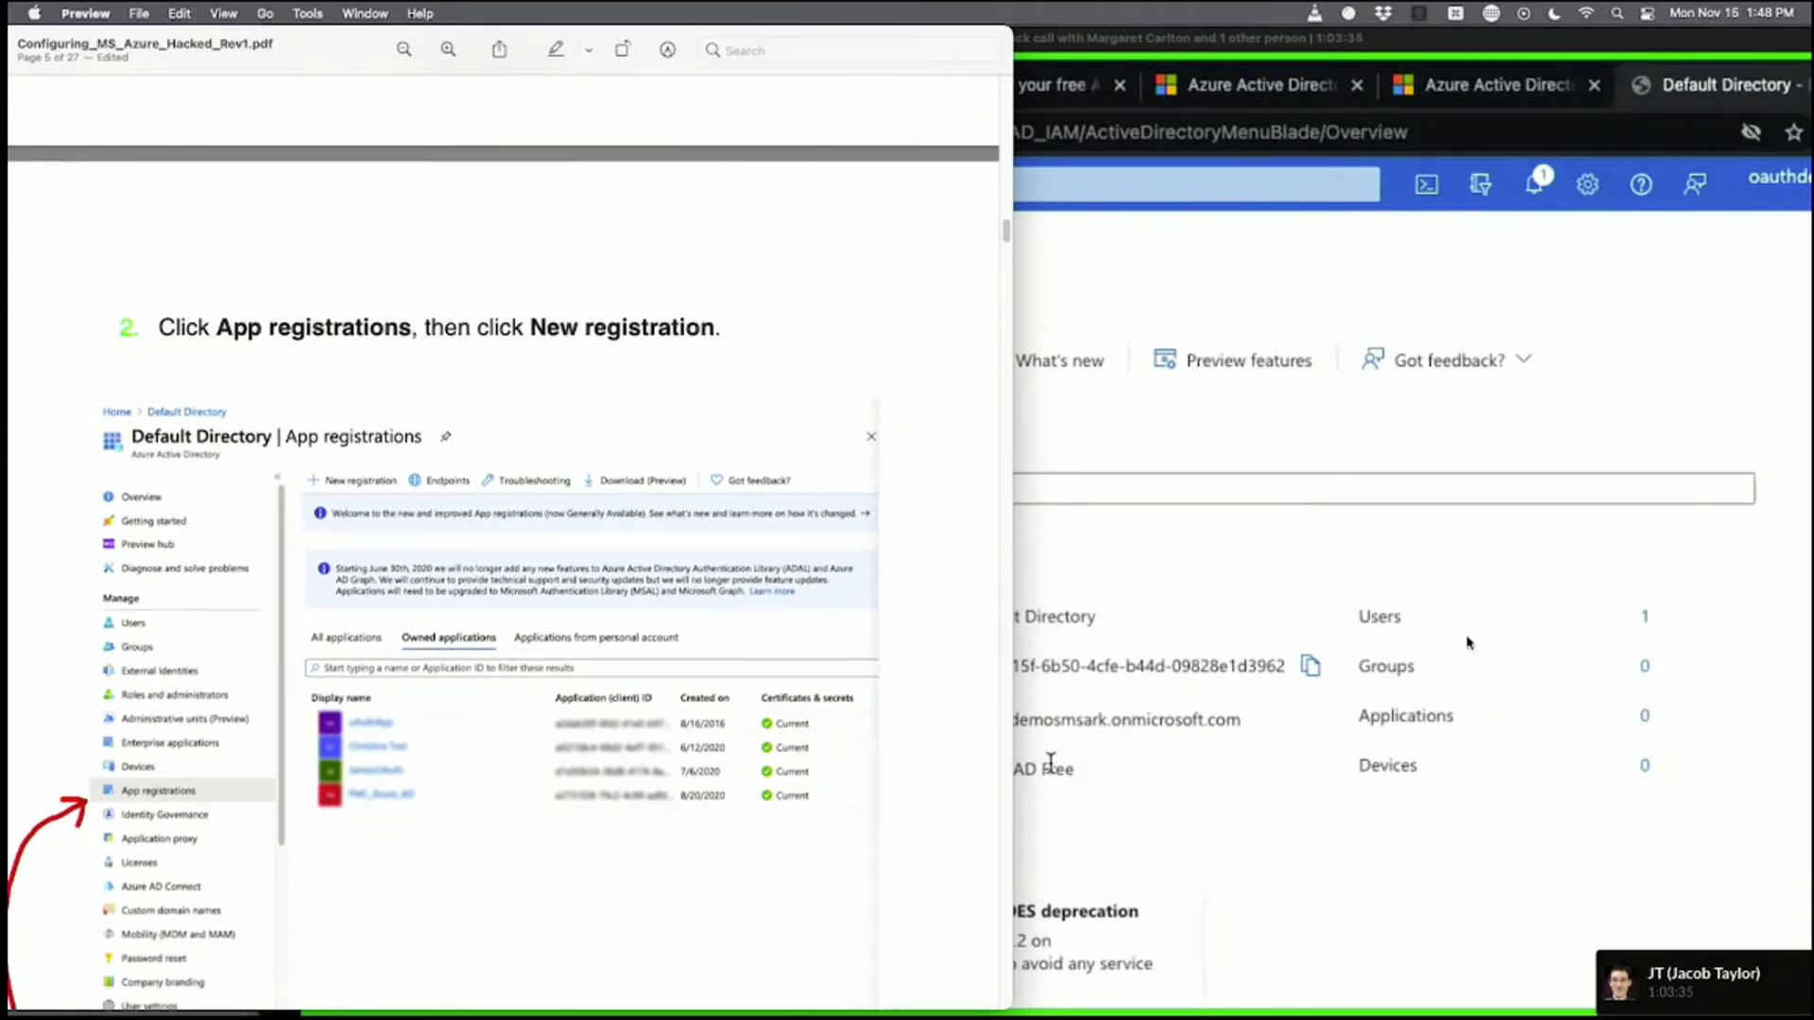
{"action": "left_click", "coordinate": [1578, 574]}
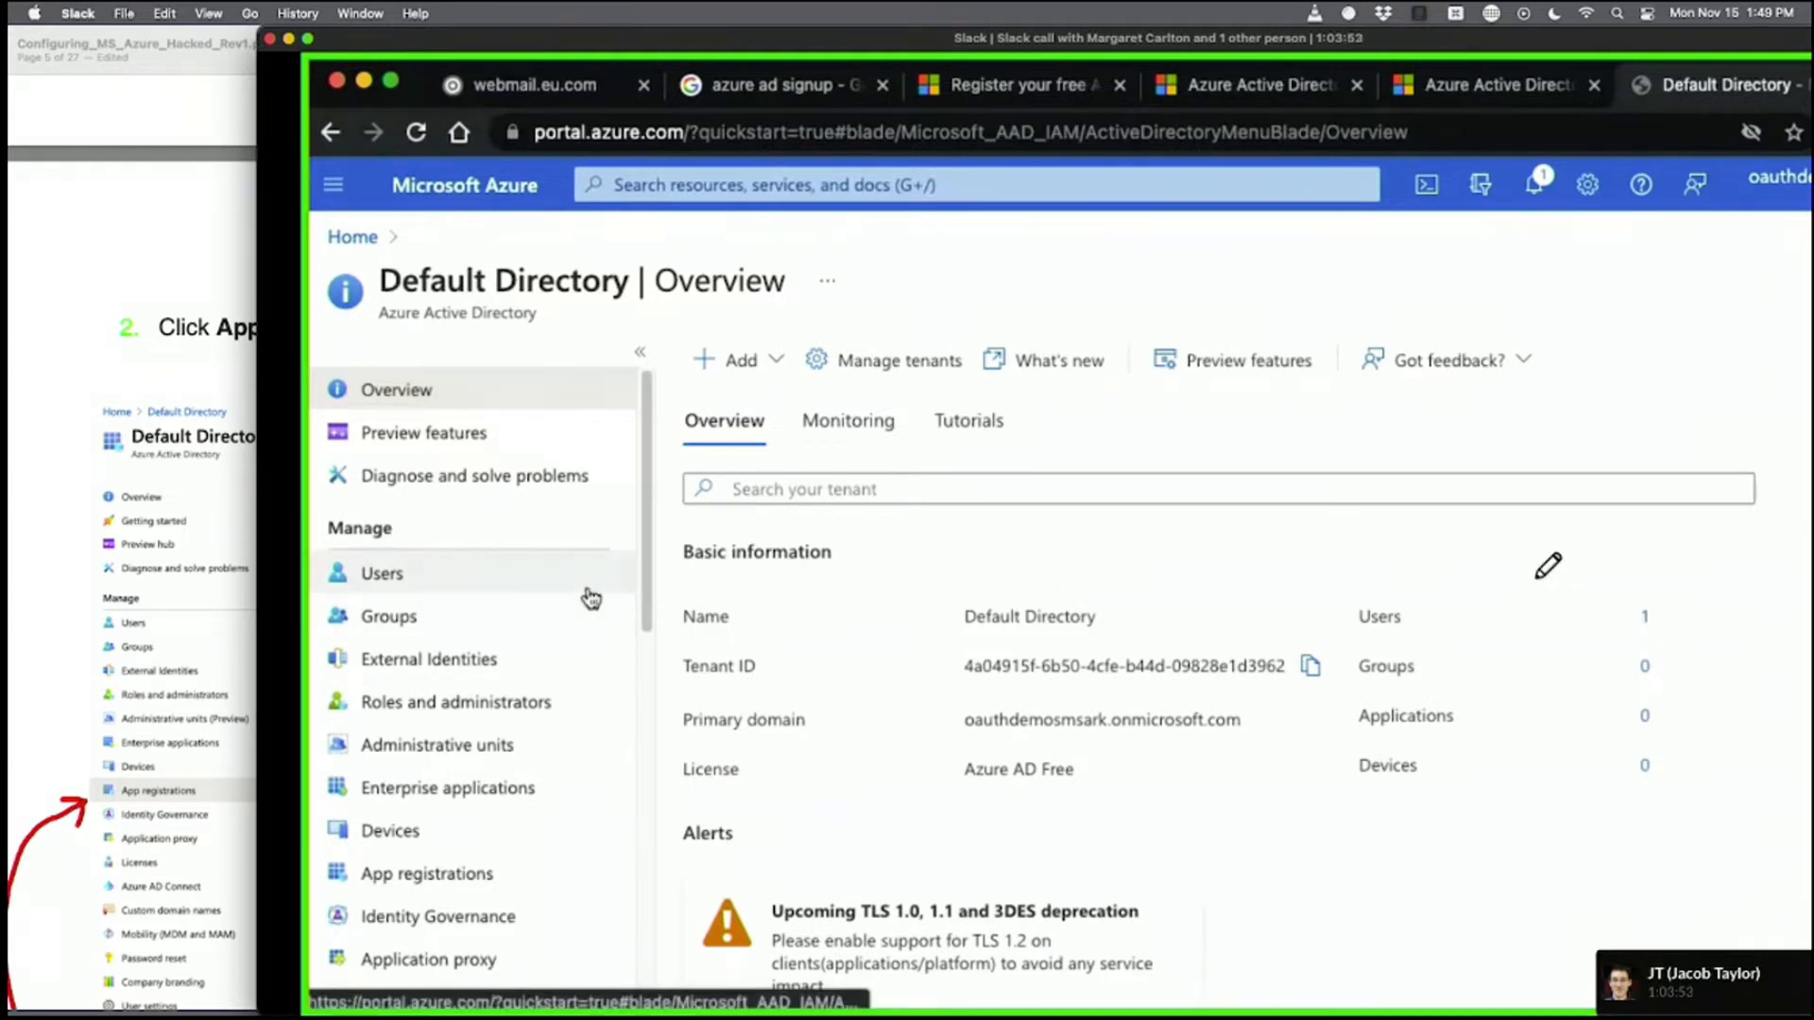
Open App registrations under Manage in the Default Directory's left menu.
{"action": "scroll", "coordinate": [457, 615], "scroll_direction": "down", "scroll_amount": 3}
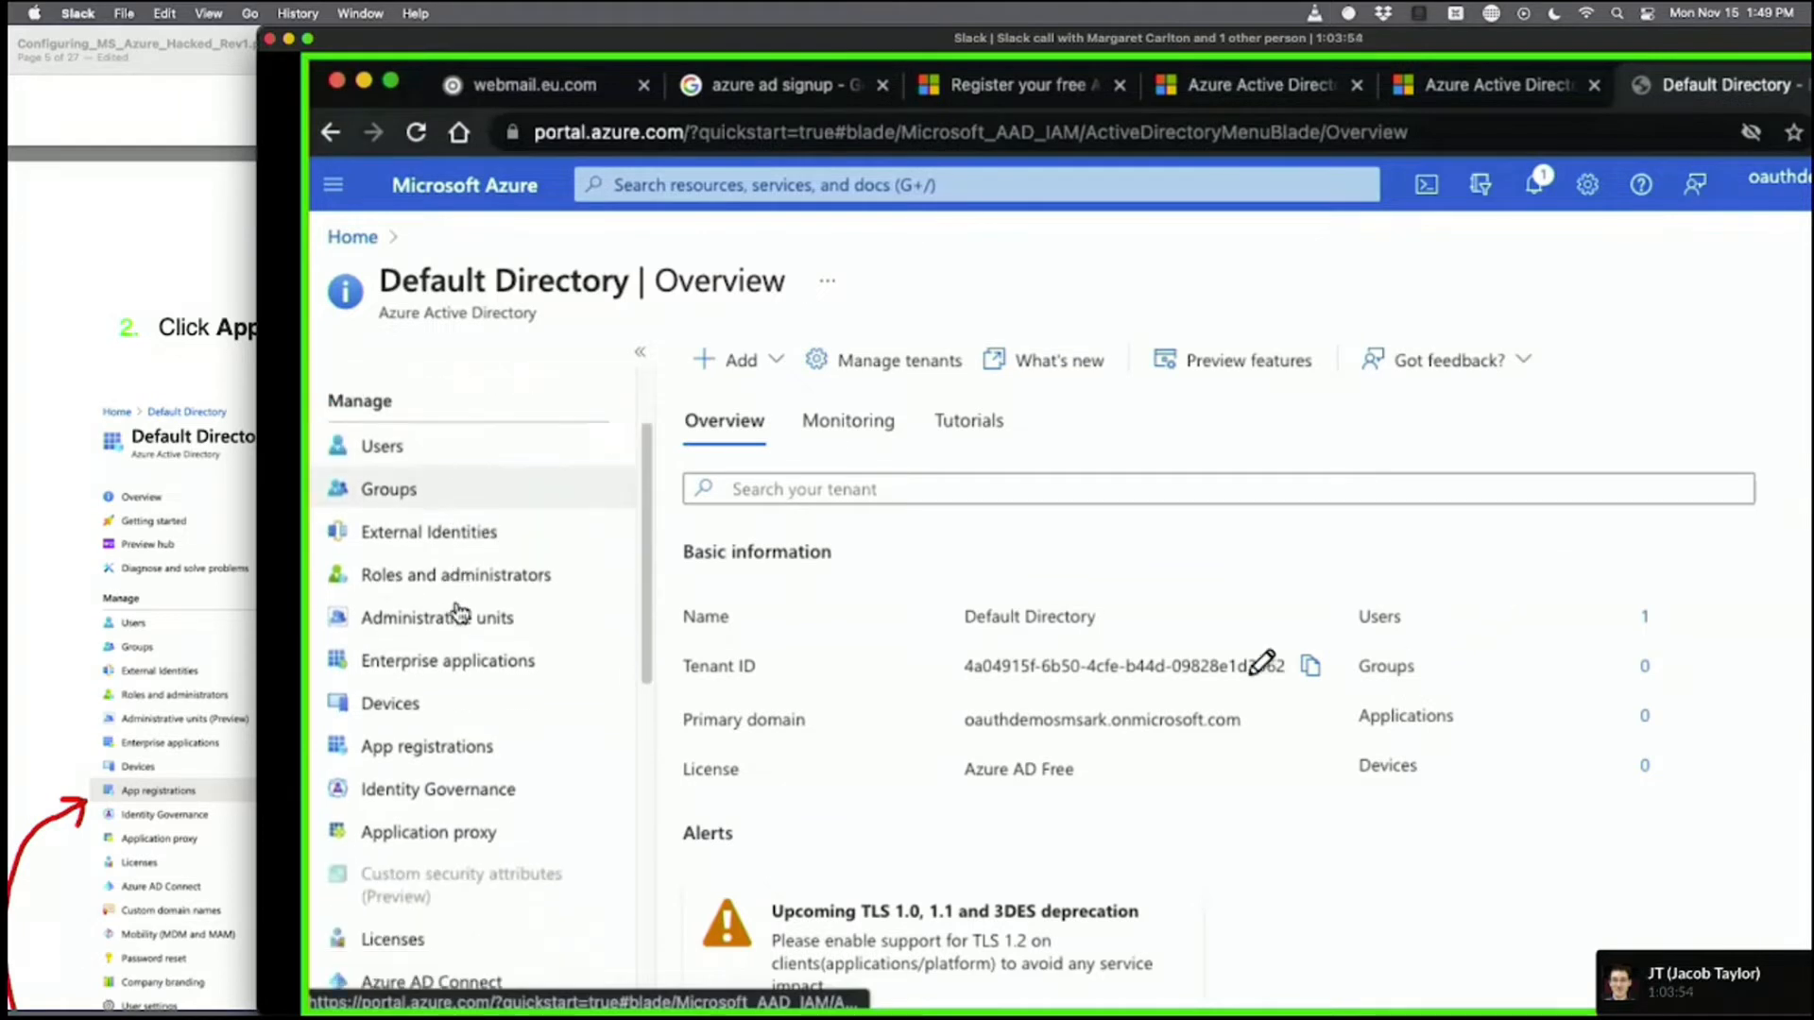
{"action": "left_click", "coordinate": [463, 746]}
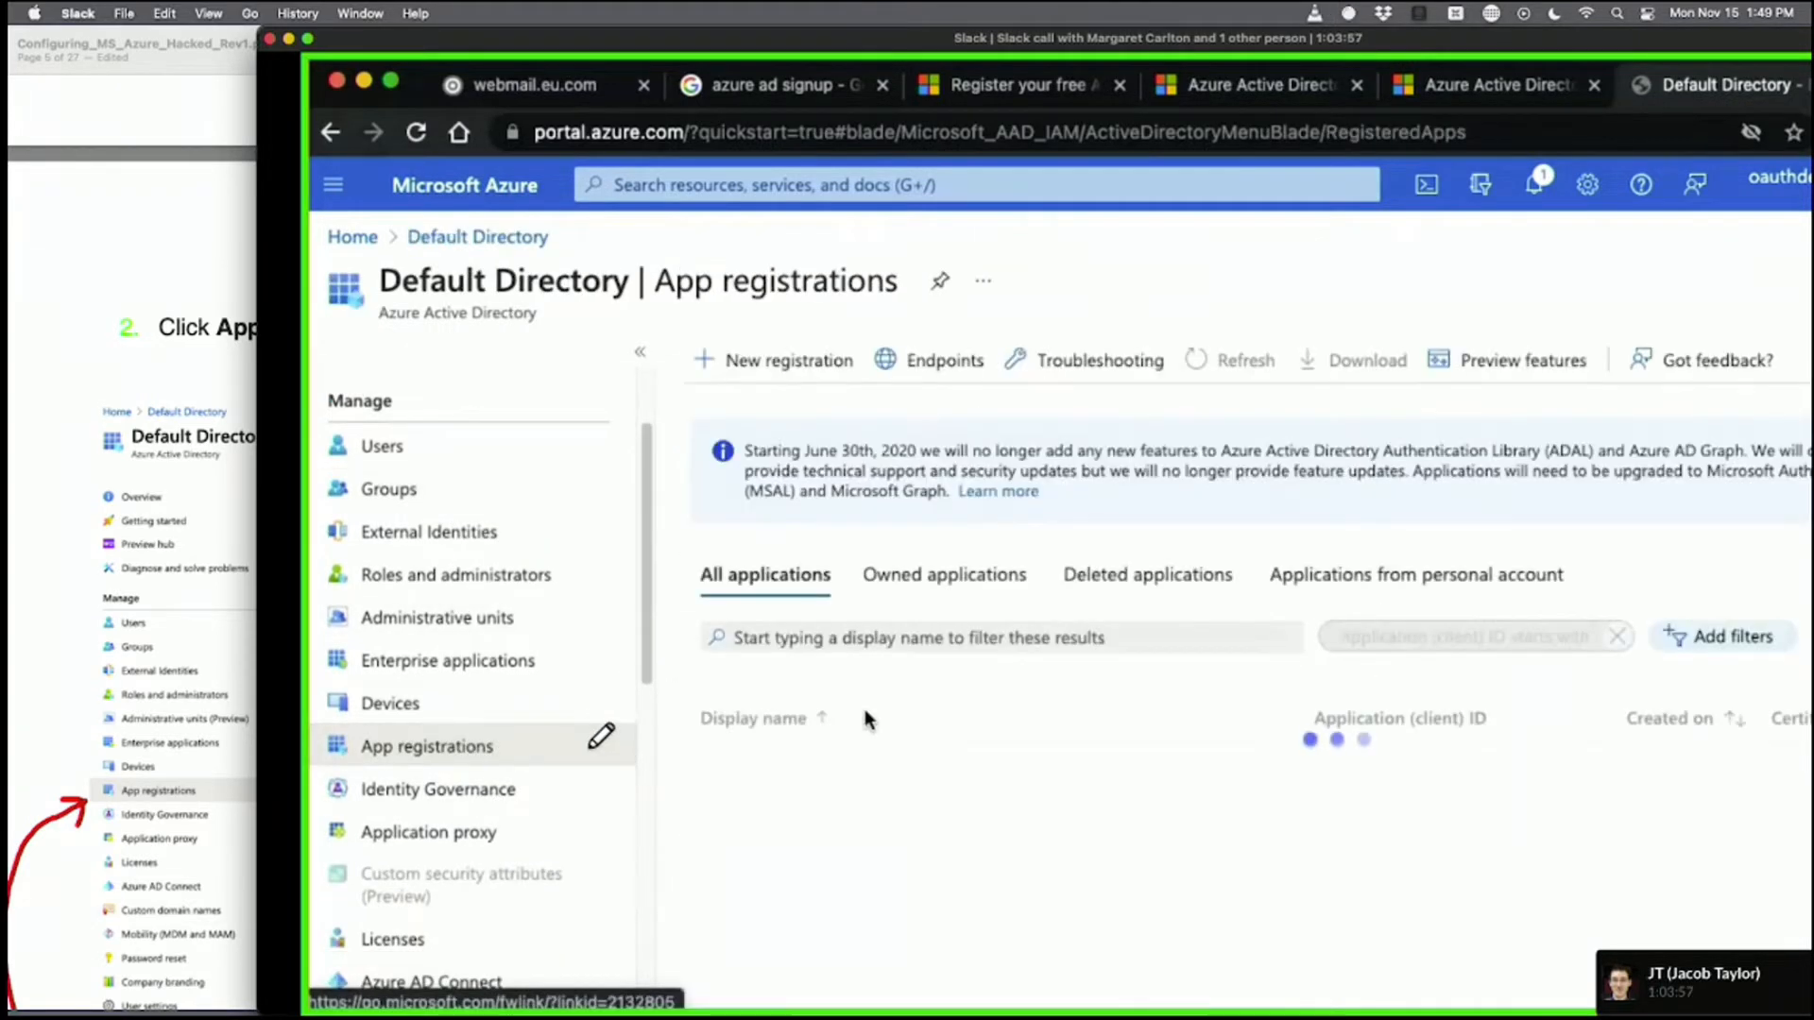
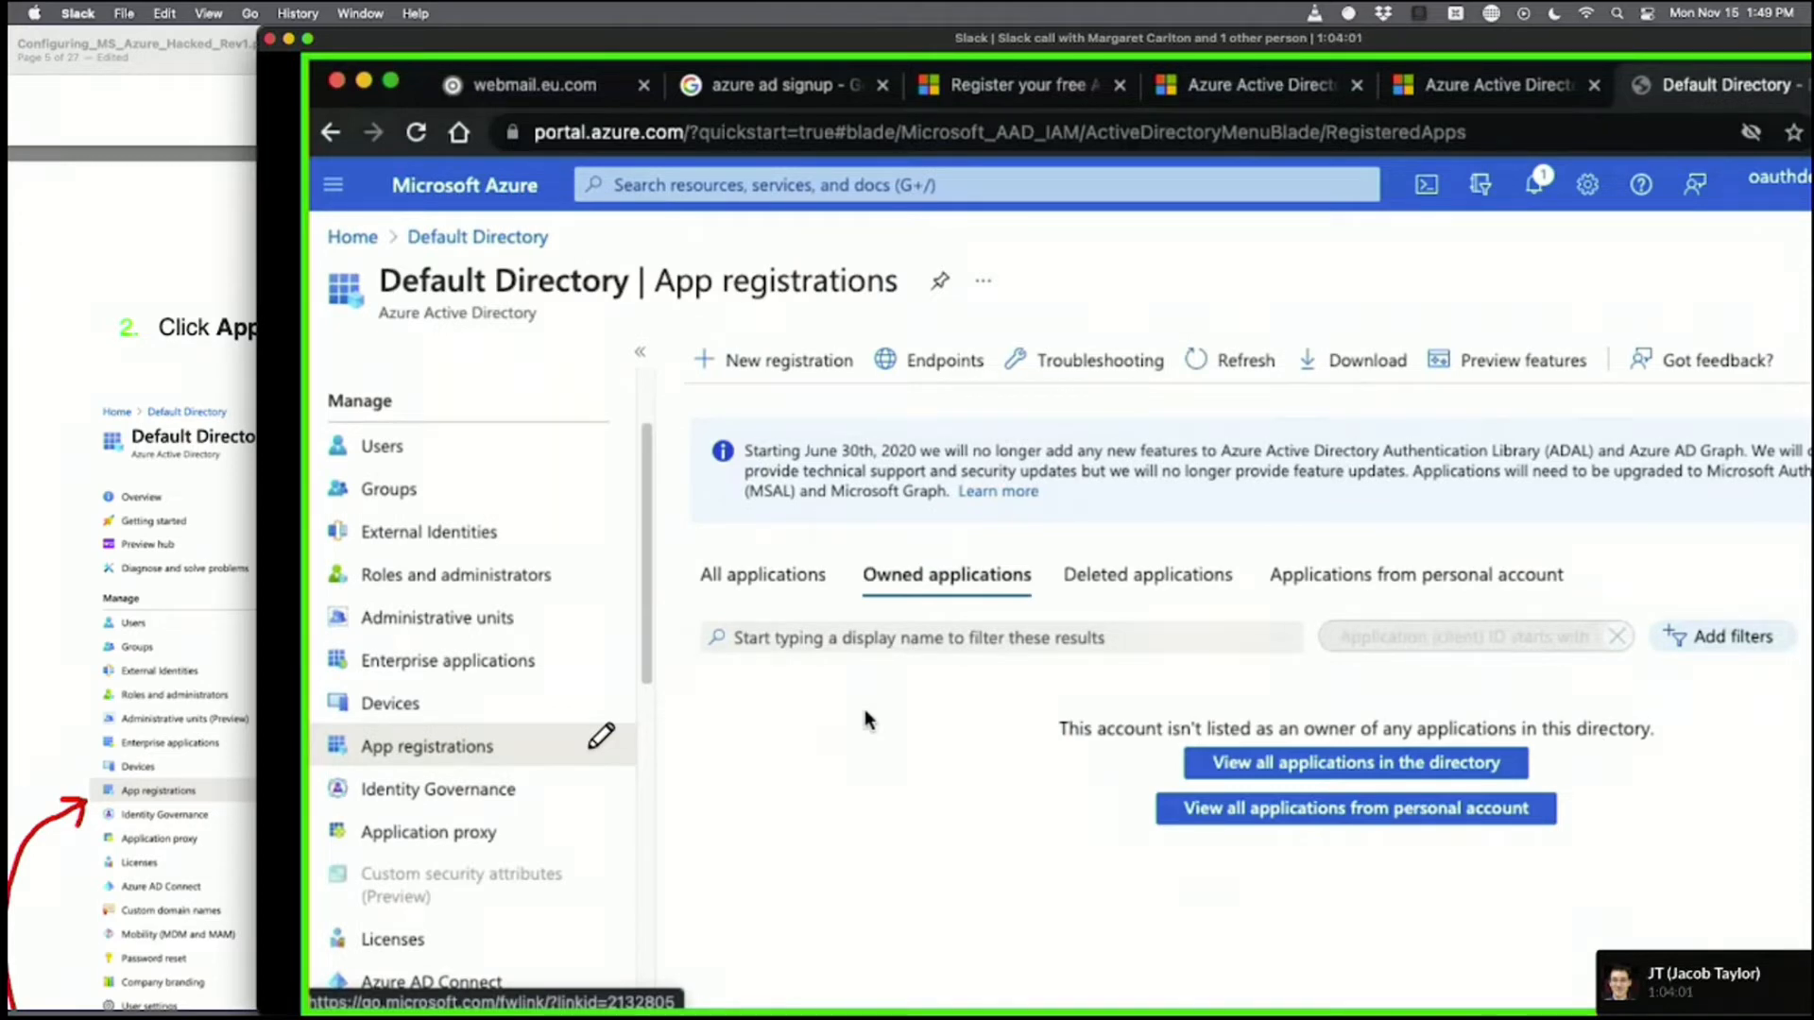
Scroll the setup guide PDF to the Register an application steps while following the shared Azure screen.
{"action": "left_click", "coordinate": [166, 394]}
{"action": "scroll", "coordinate": [177, 354], "scroll_direction": "up", "scroll_amount": 3}
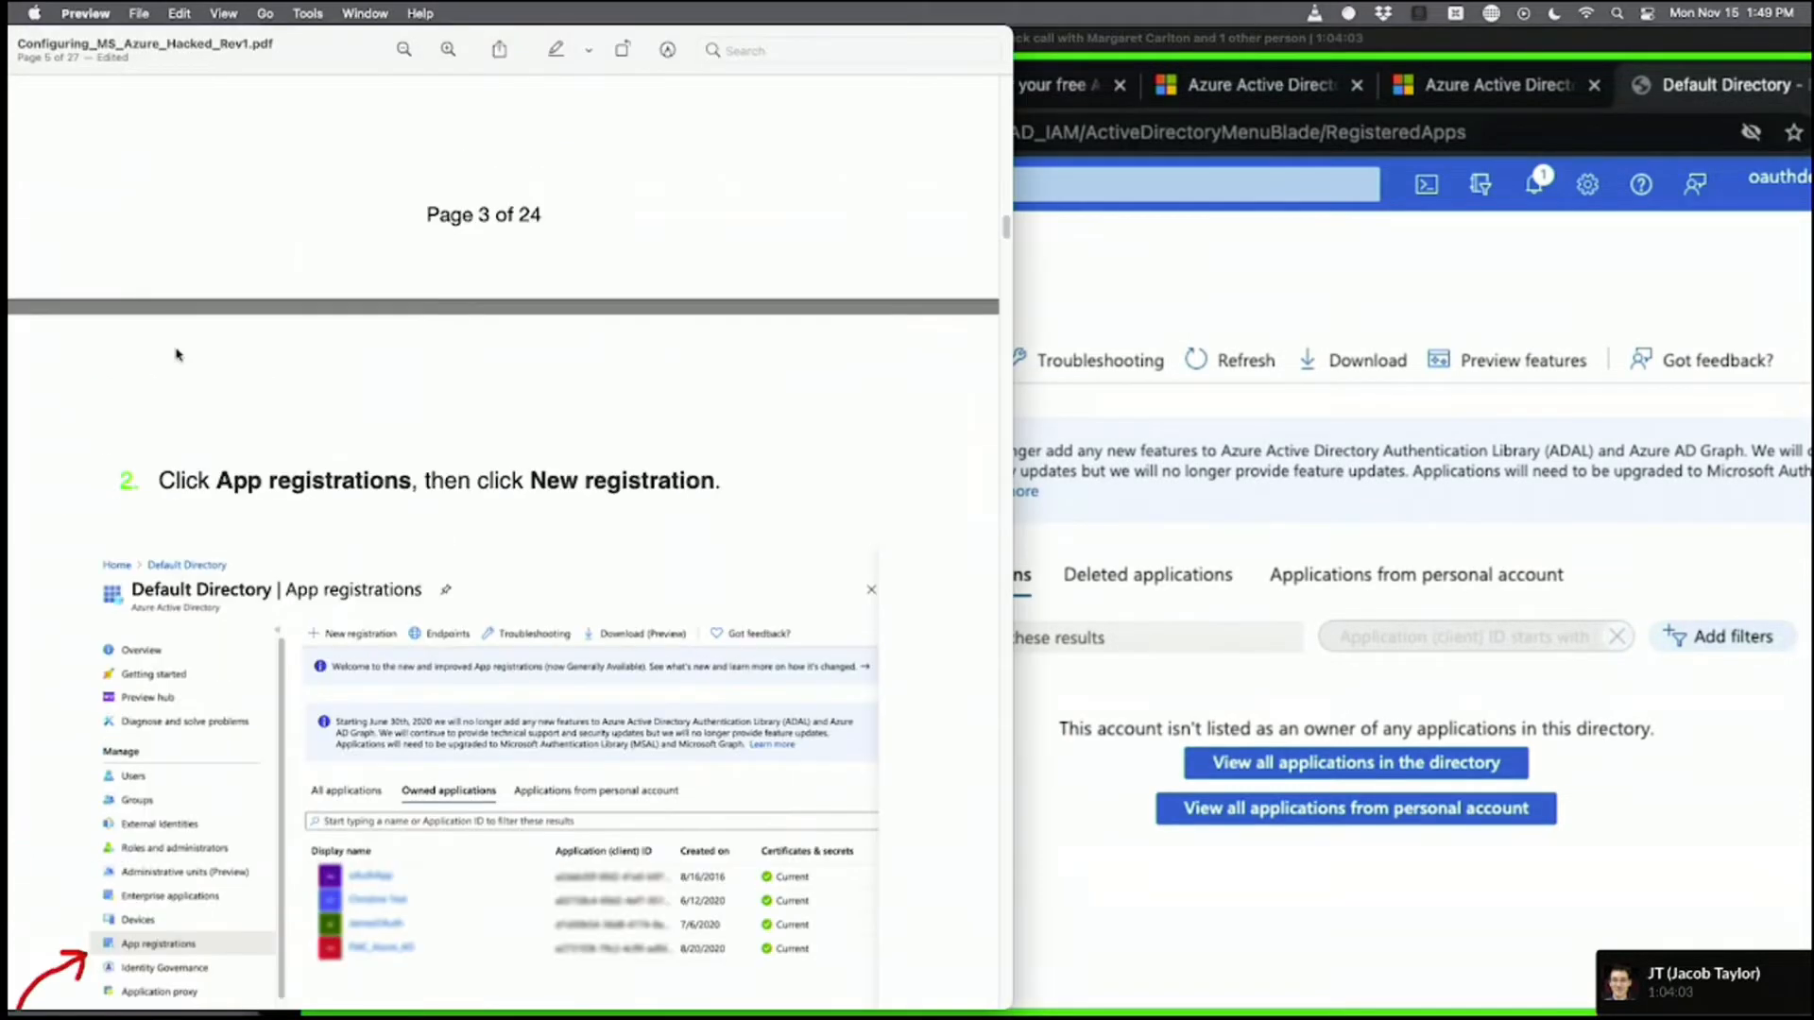
{"action": "scroll", "coordinate": [189, 378], "scroll_direction": "up", "scroll_amount": 10}
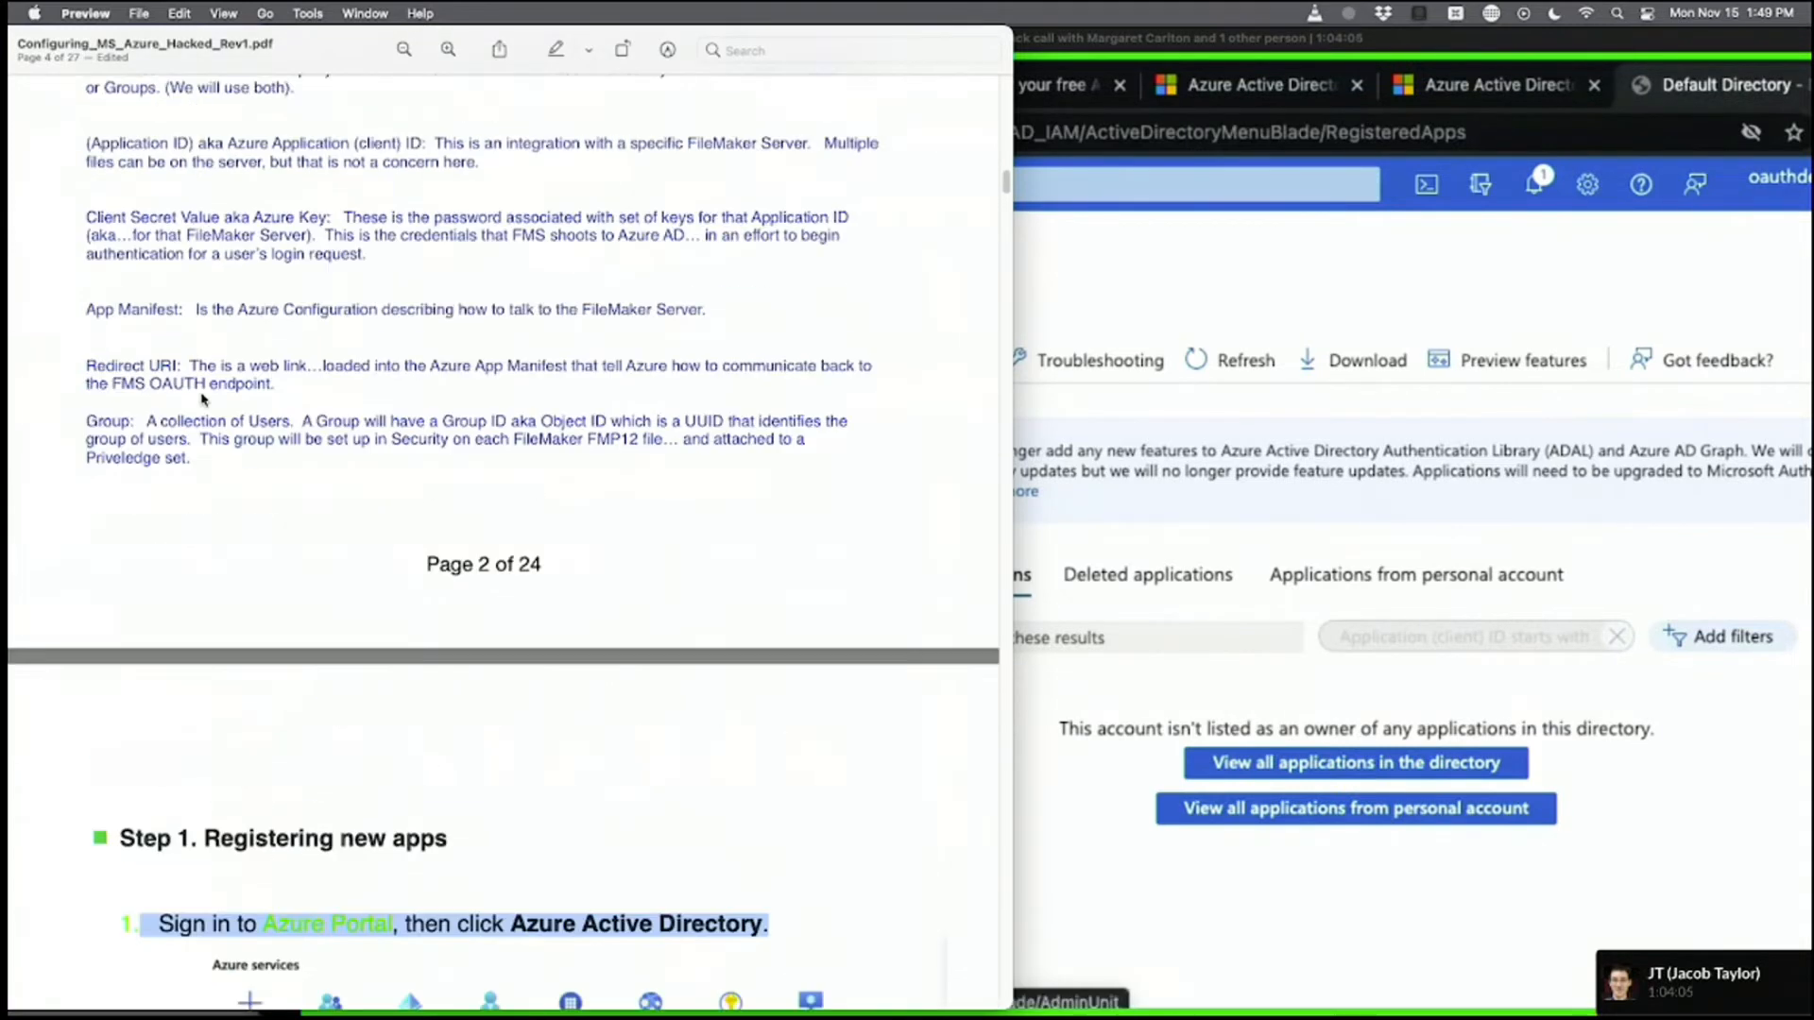
{"action": "scroll", "coordinate": [201, 399], "scroll_direction": "up", "scroll_amount": 3}
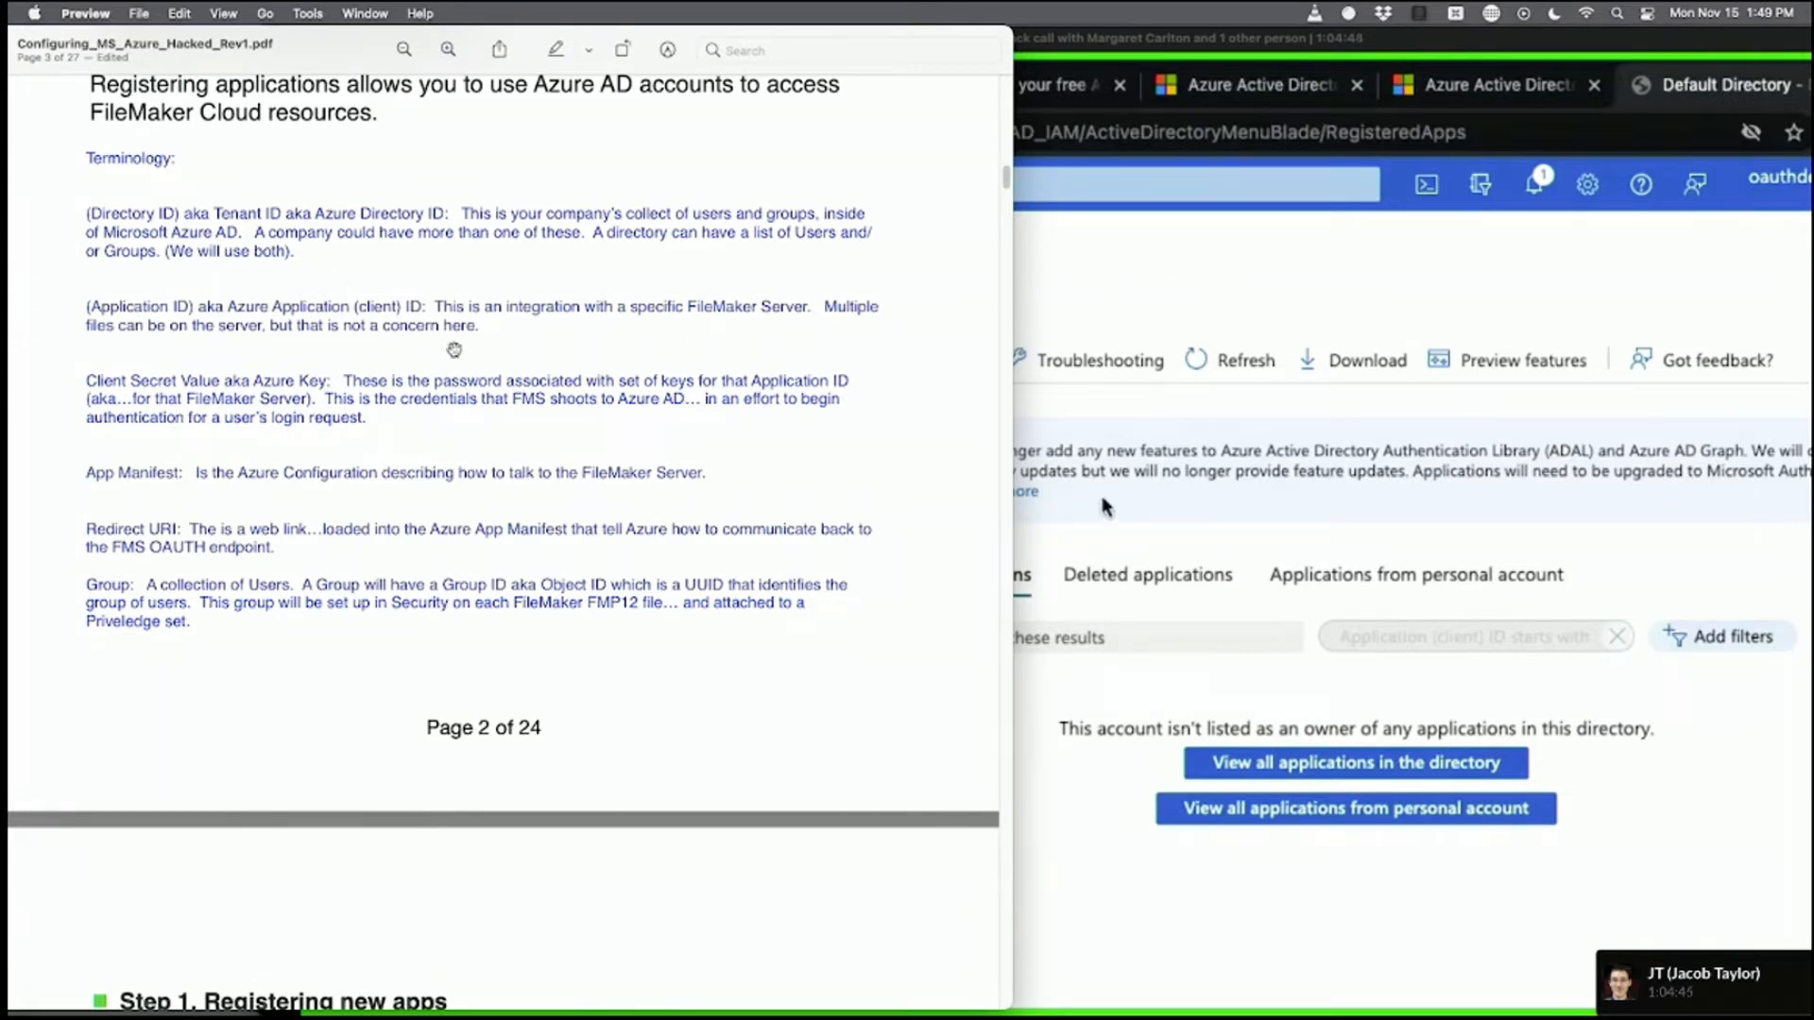
{"action": "left_click", "coordinate": [1101, 388]}
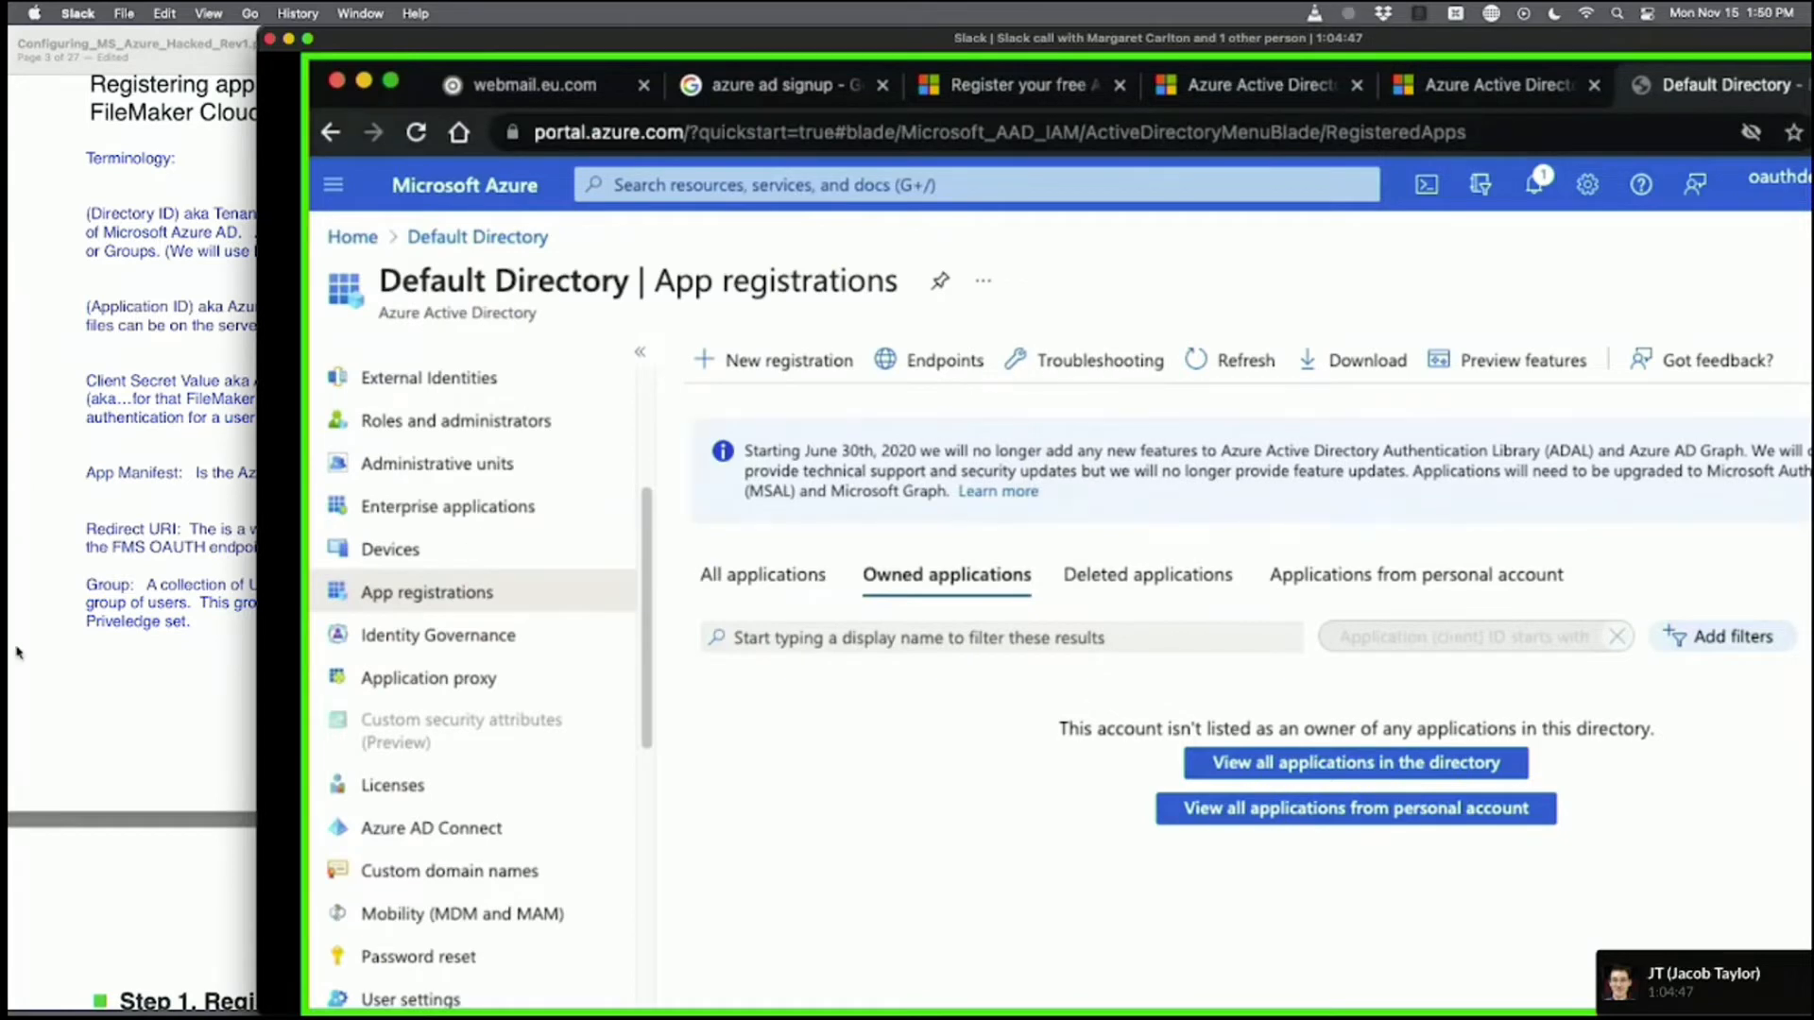
{"action": "scroll", "coordinate": [91, 673], "scroll_direction": "down", "scroll_amount": 5}
{"action": "scroll", "coordinate": [91, 673], "scroll_direction": "down", "scroll_amount": 5}
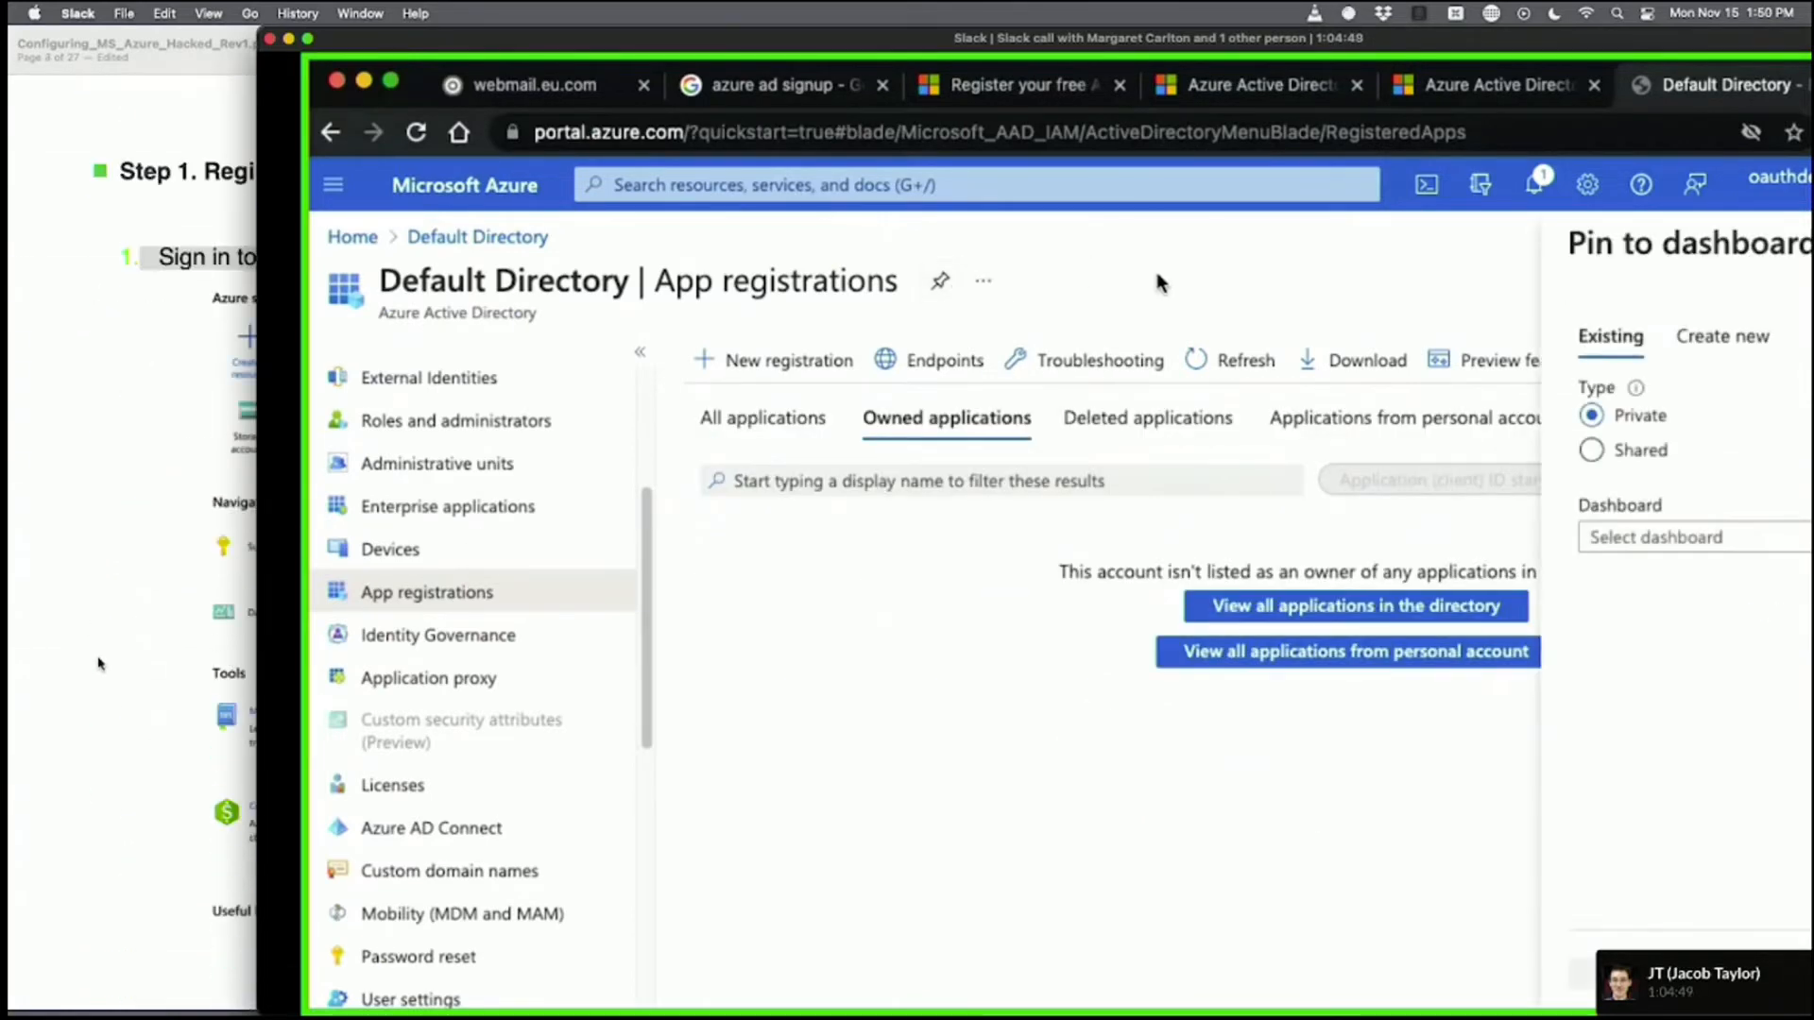
{"action": "left_click", "coordinate": [122, 660]}
{"action": "scroll", "coordinate": [133, 664], "scroll_direction": "down", "scroll_amount": 4}
{"action": "scroll", "coordinate": [143, 667], "scroll_direction": "down", "scroll_amount": 10}
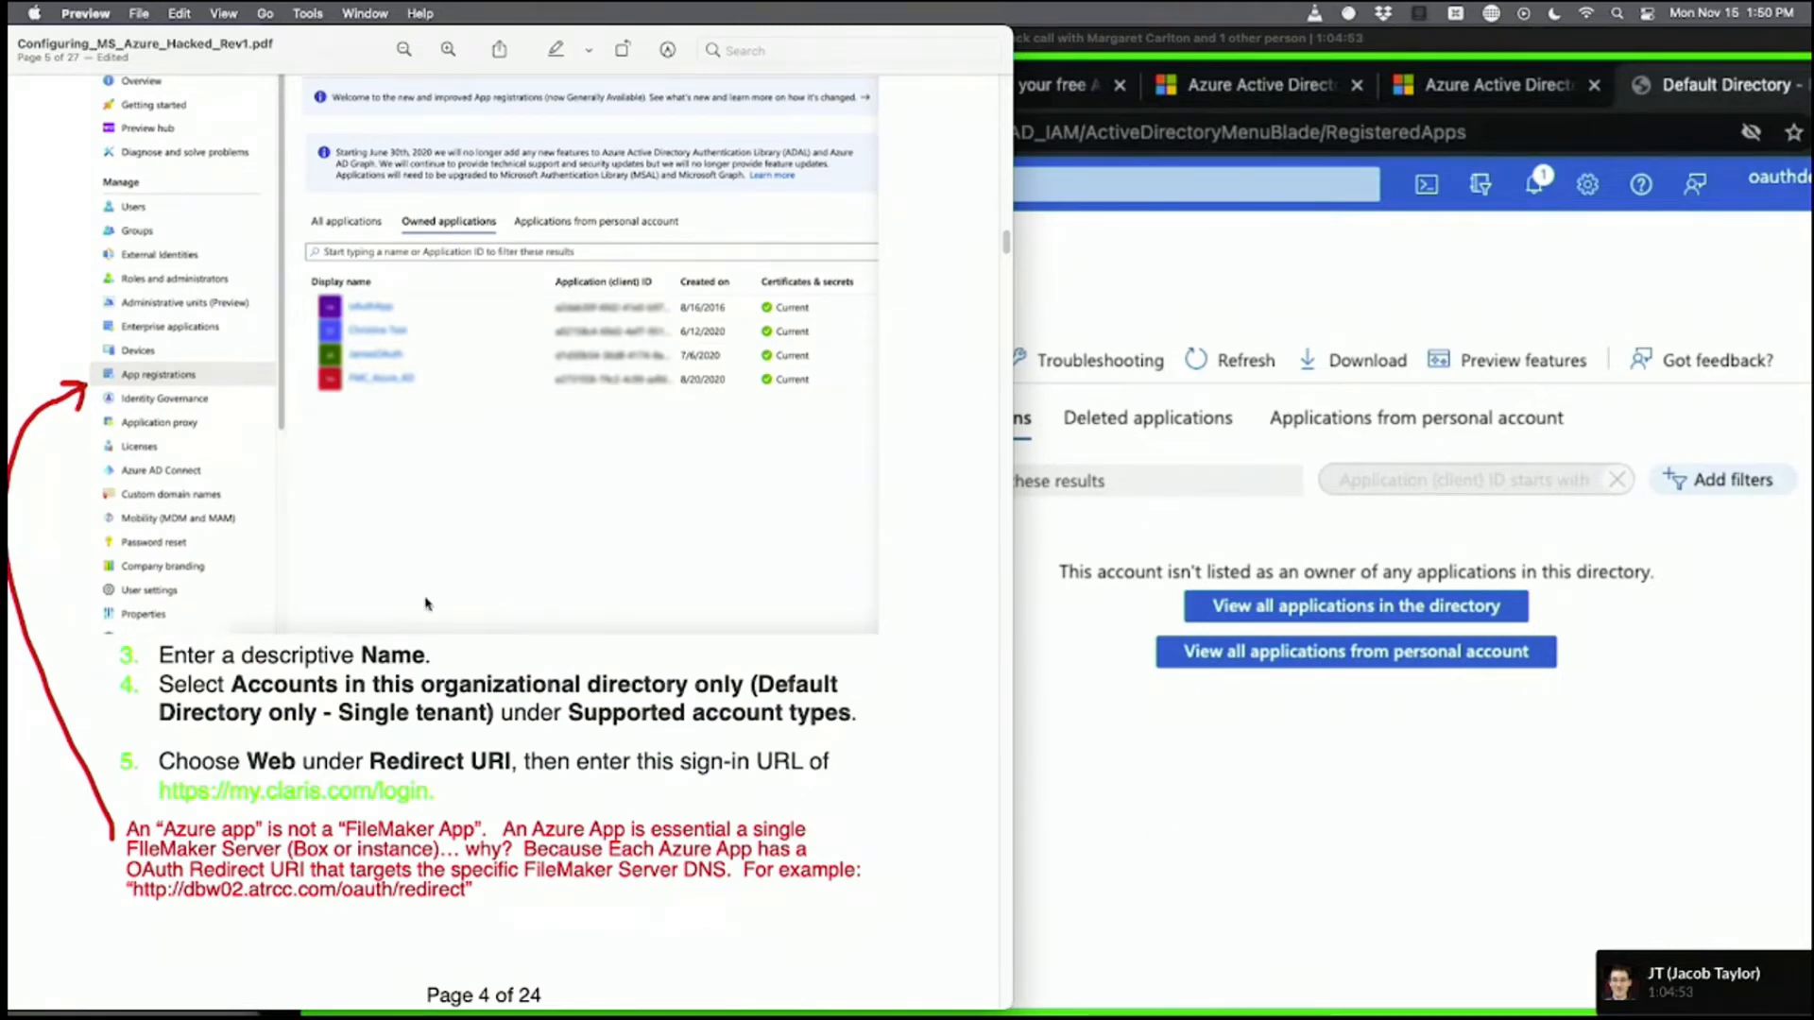
{"action": "left_click", "coordinate": [1181, 779]}
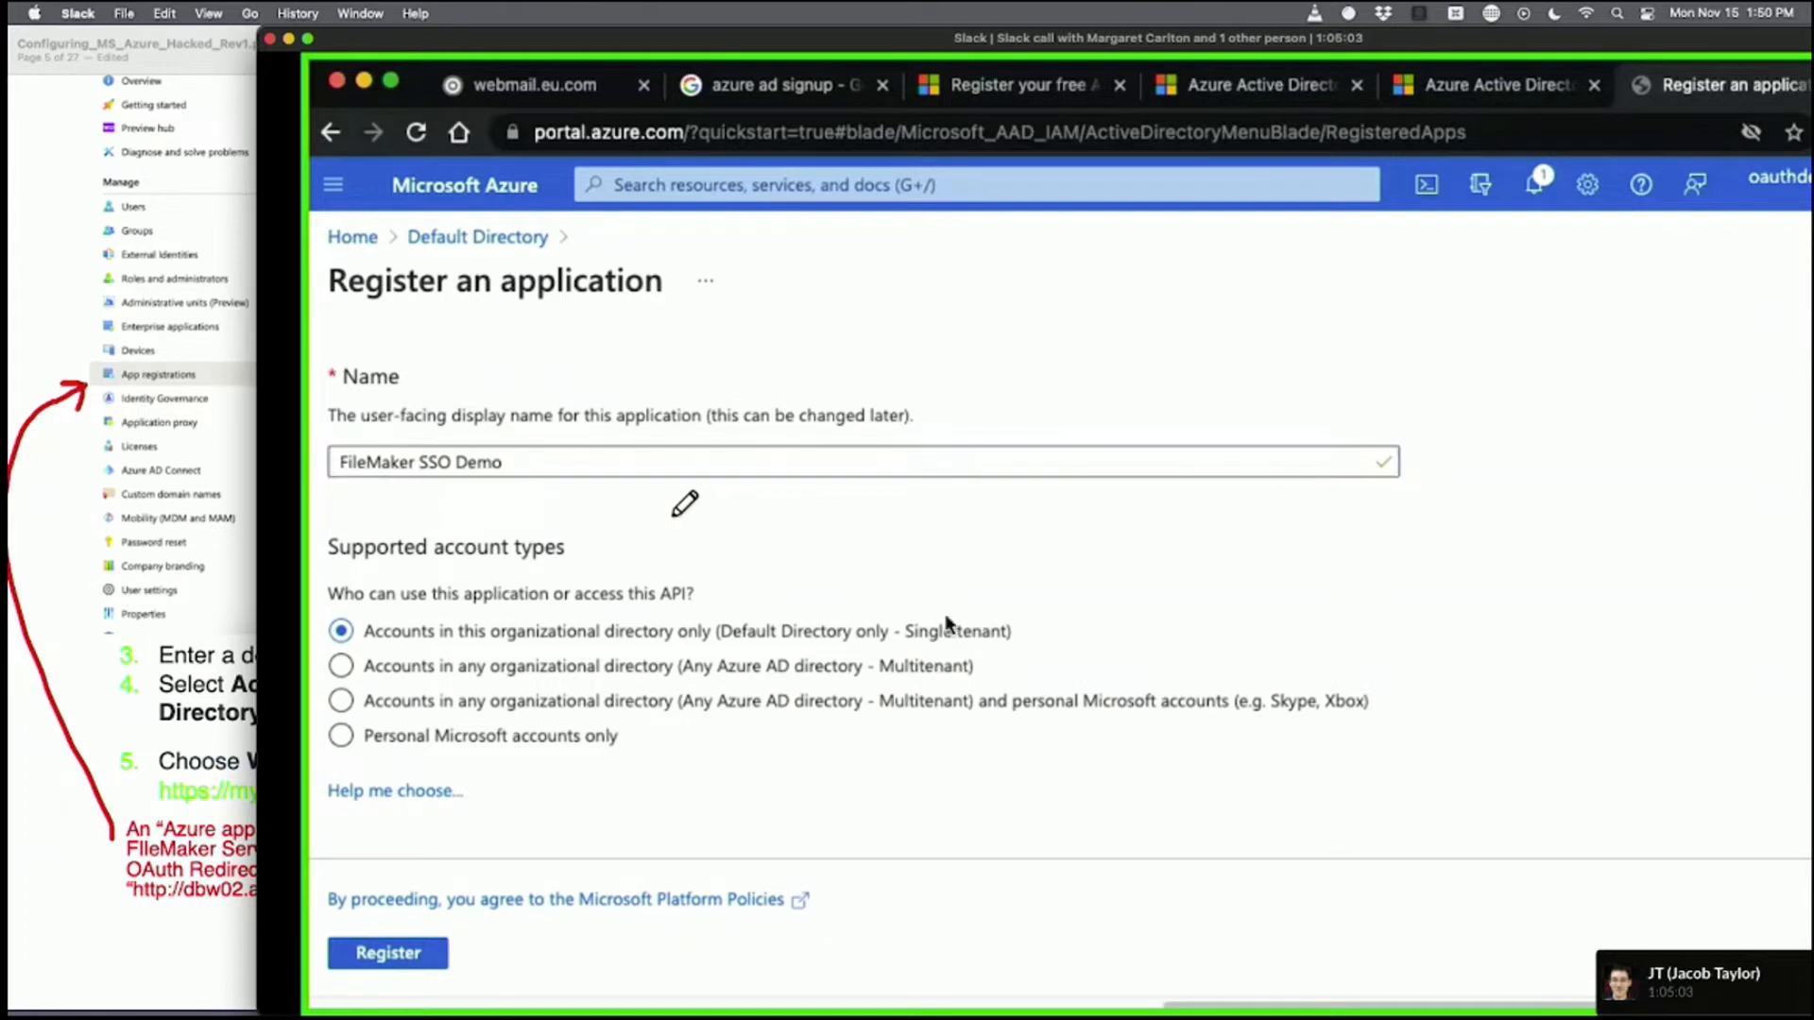
Annotate the account-type question on the shared screen and mark the guide's Register an application screenshot.
{"action": "left_click_drag", "start_coordinate": [556, 611], "coordinate": [698, 606]}
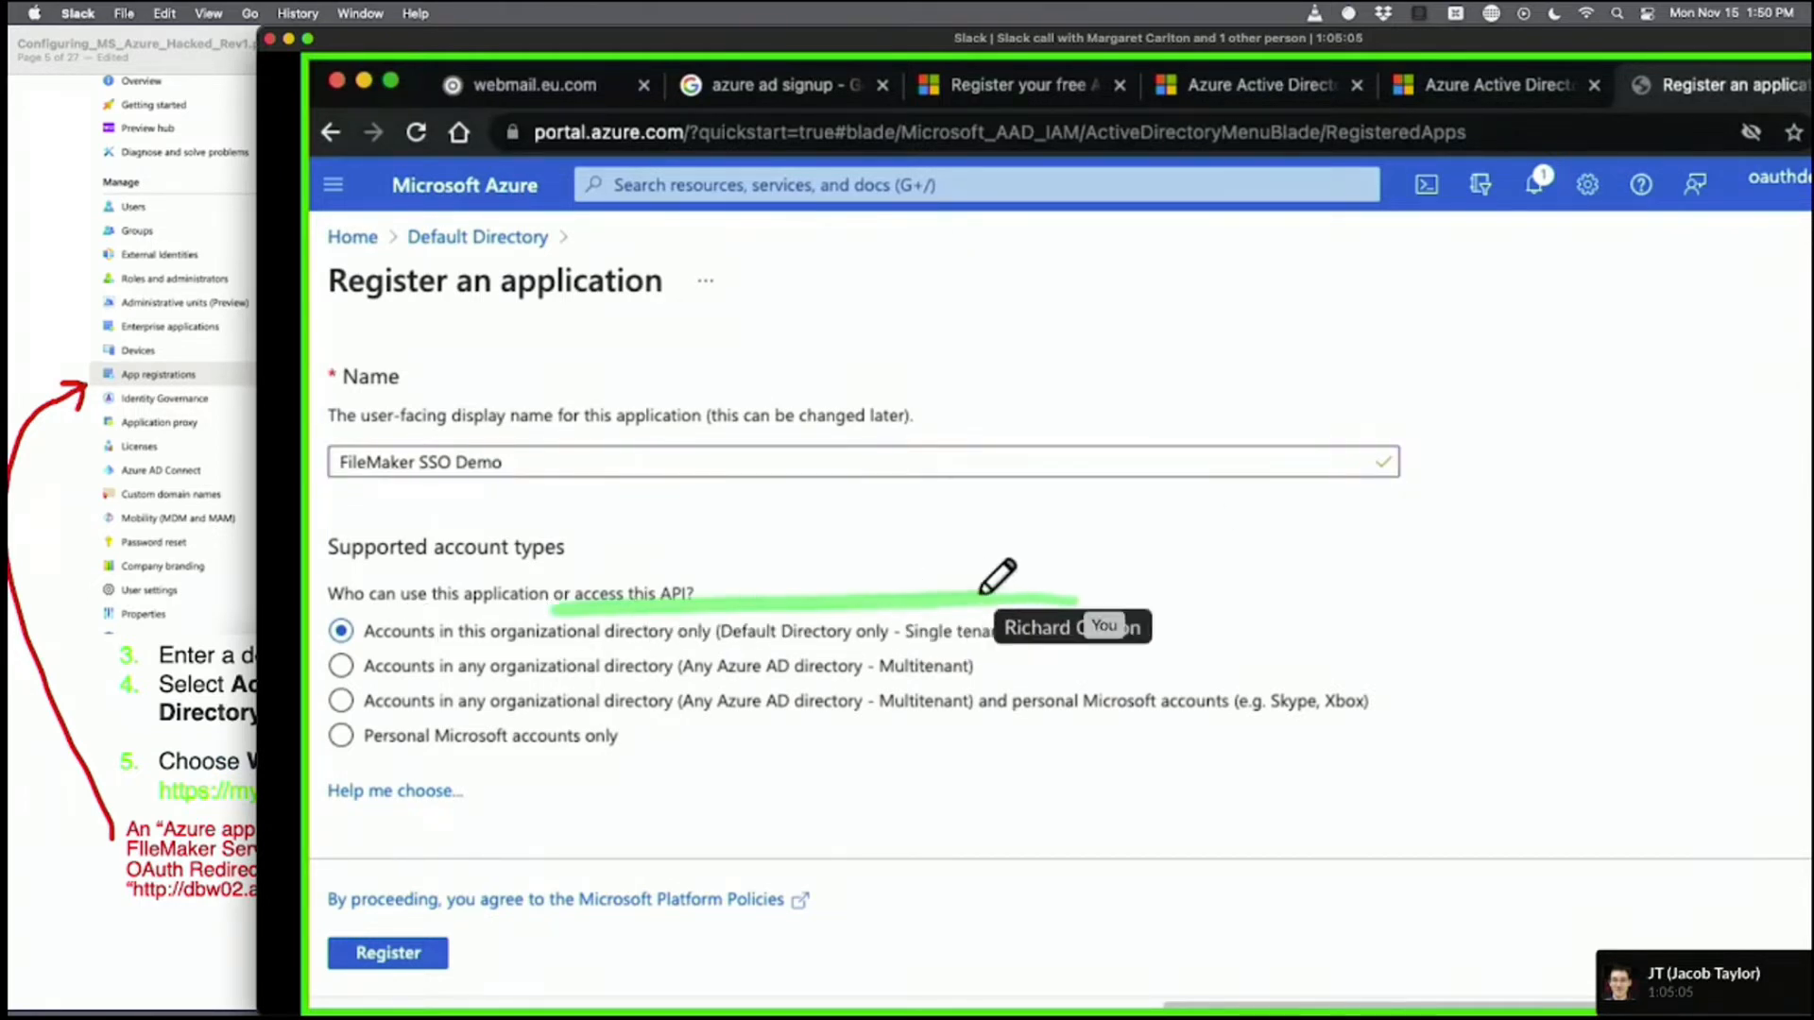
{"action": "left_click", "coordinate": [227, 625]}
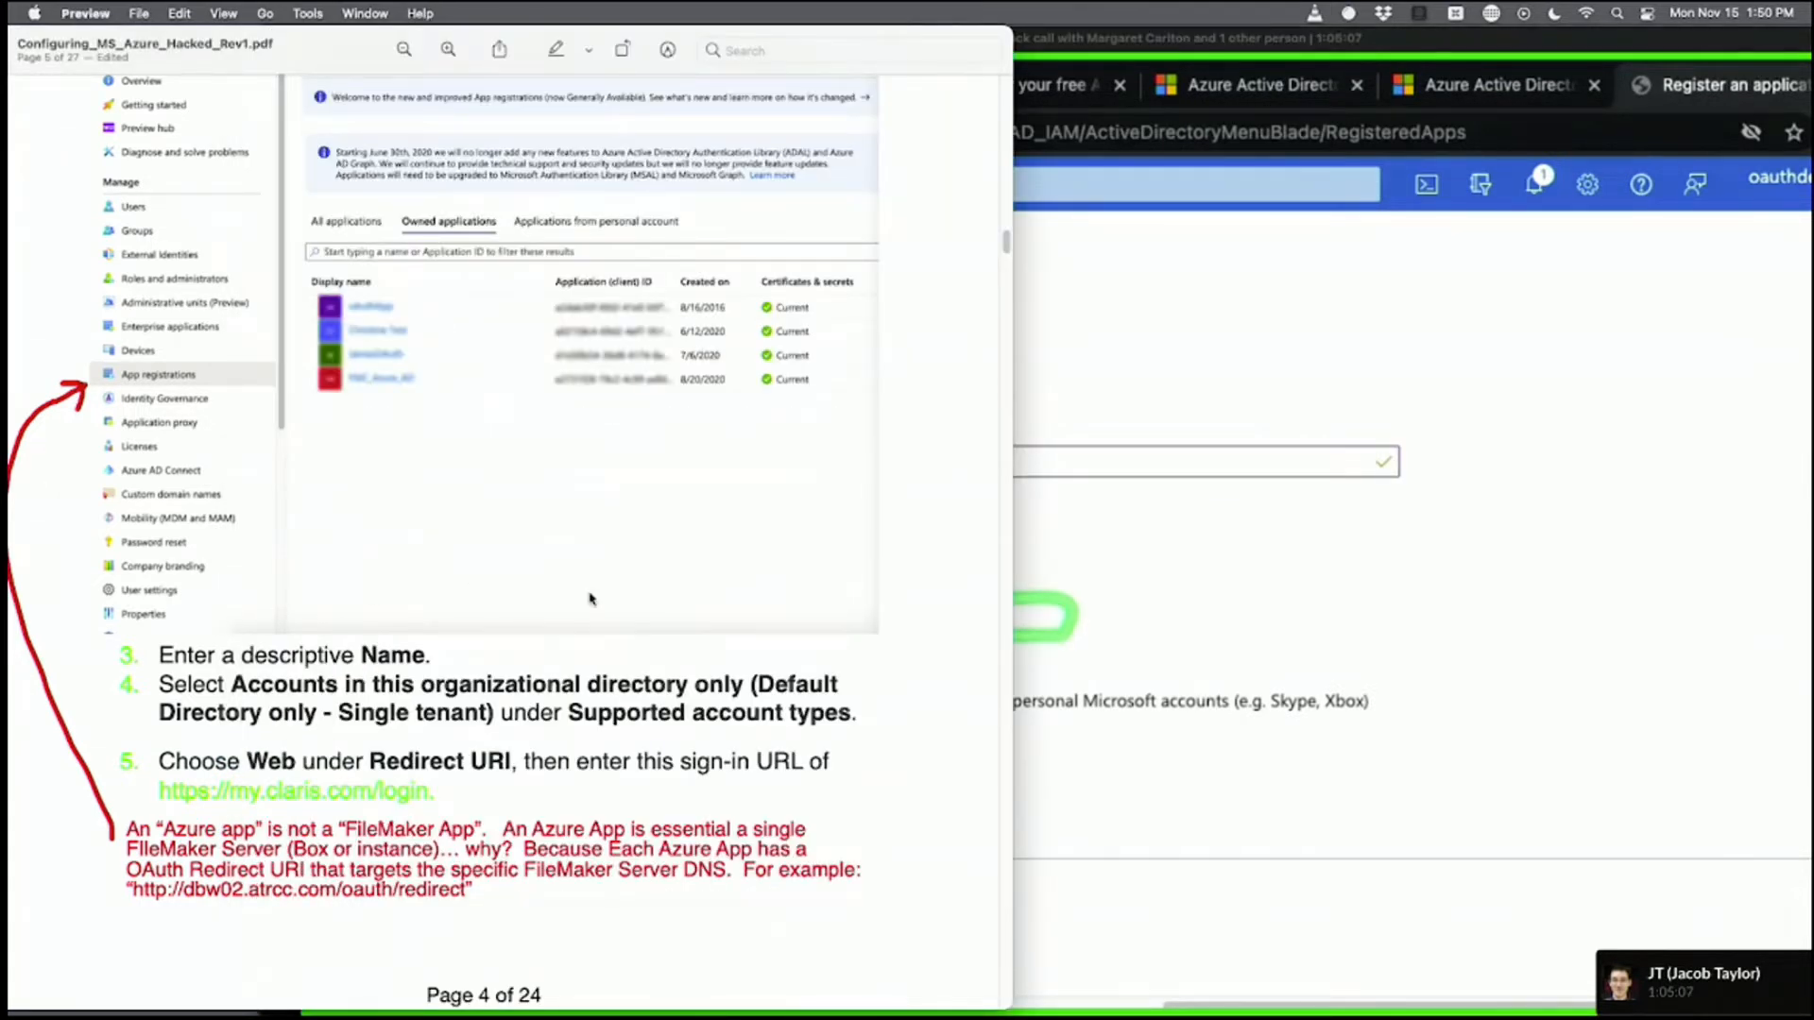
{"action": "scroll", "coordinate": [589, 598], "scroll_direction": "up", "scroll_amount": 5}
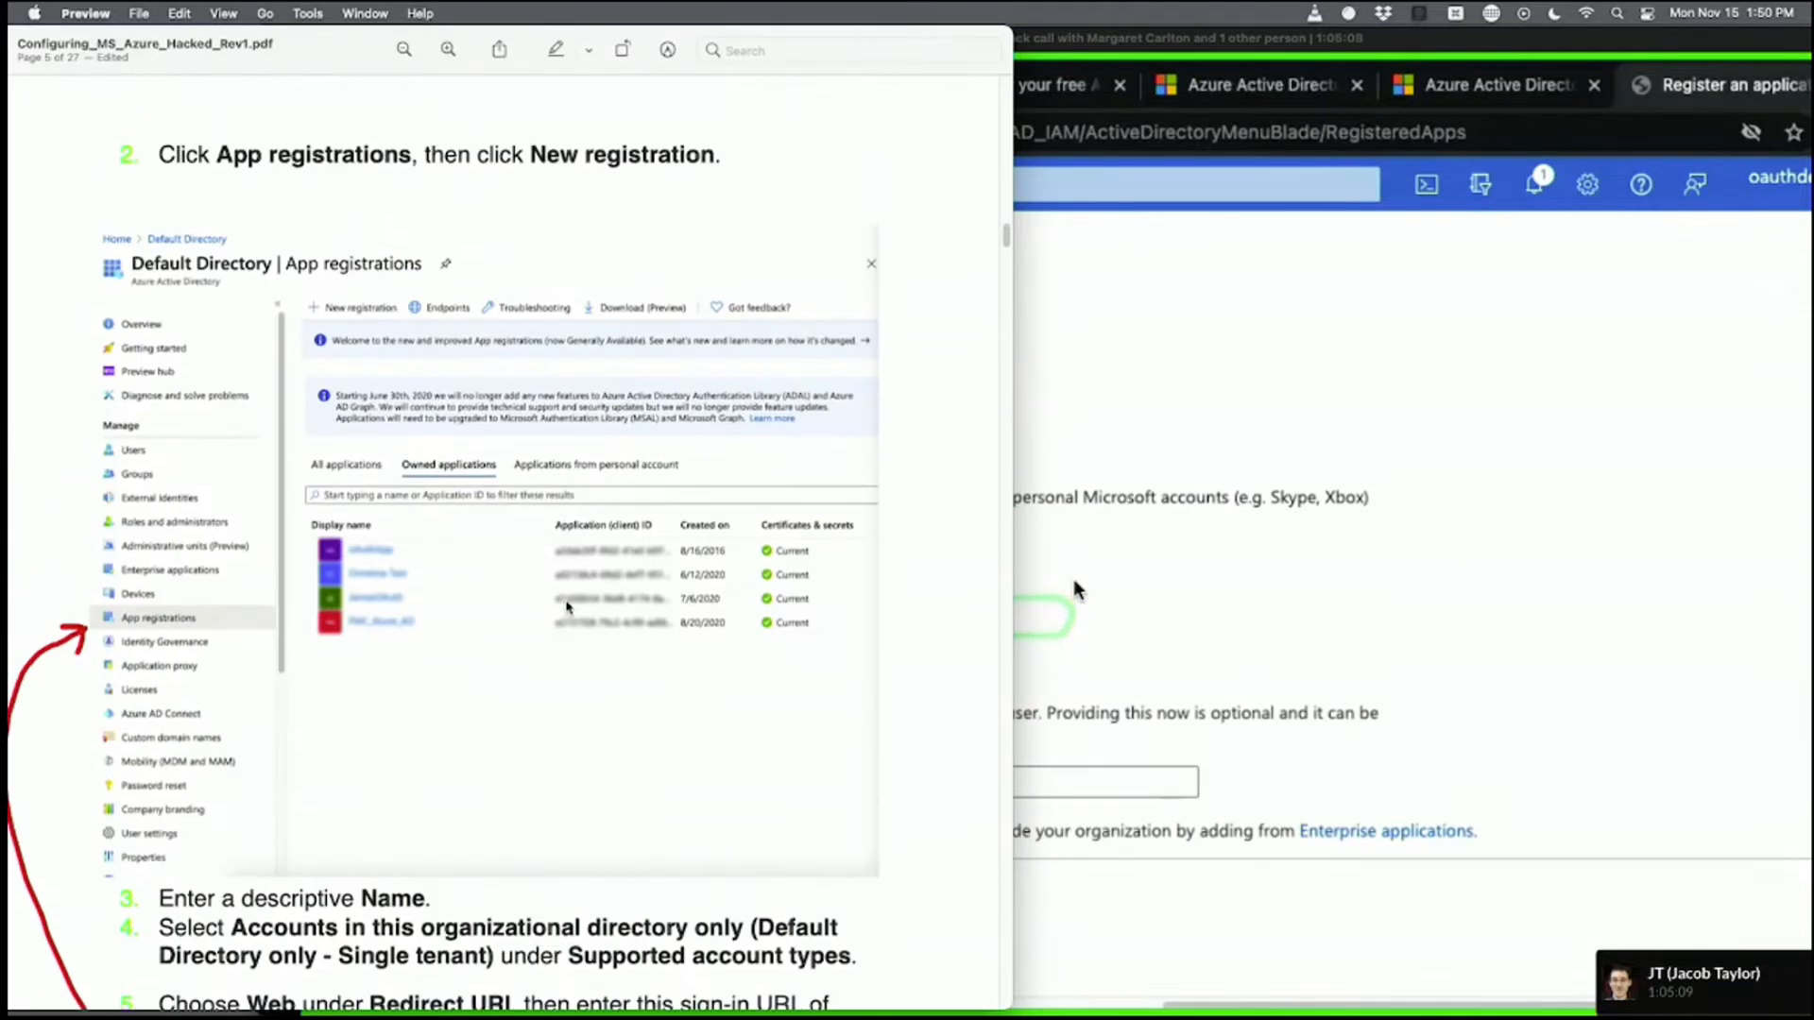
{"action": "scroll", "coordinate": [567, 606], "scroll_direction": "up", "scroll_amount": 10}
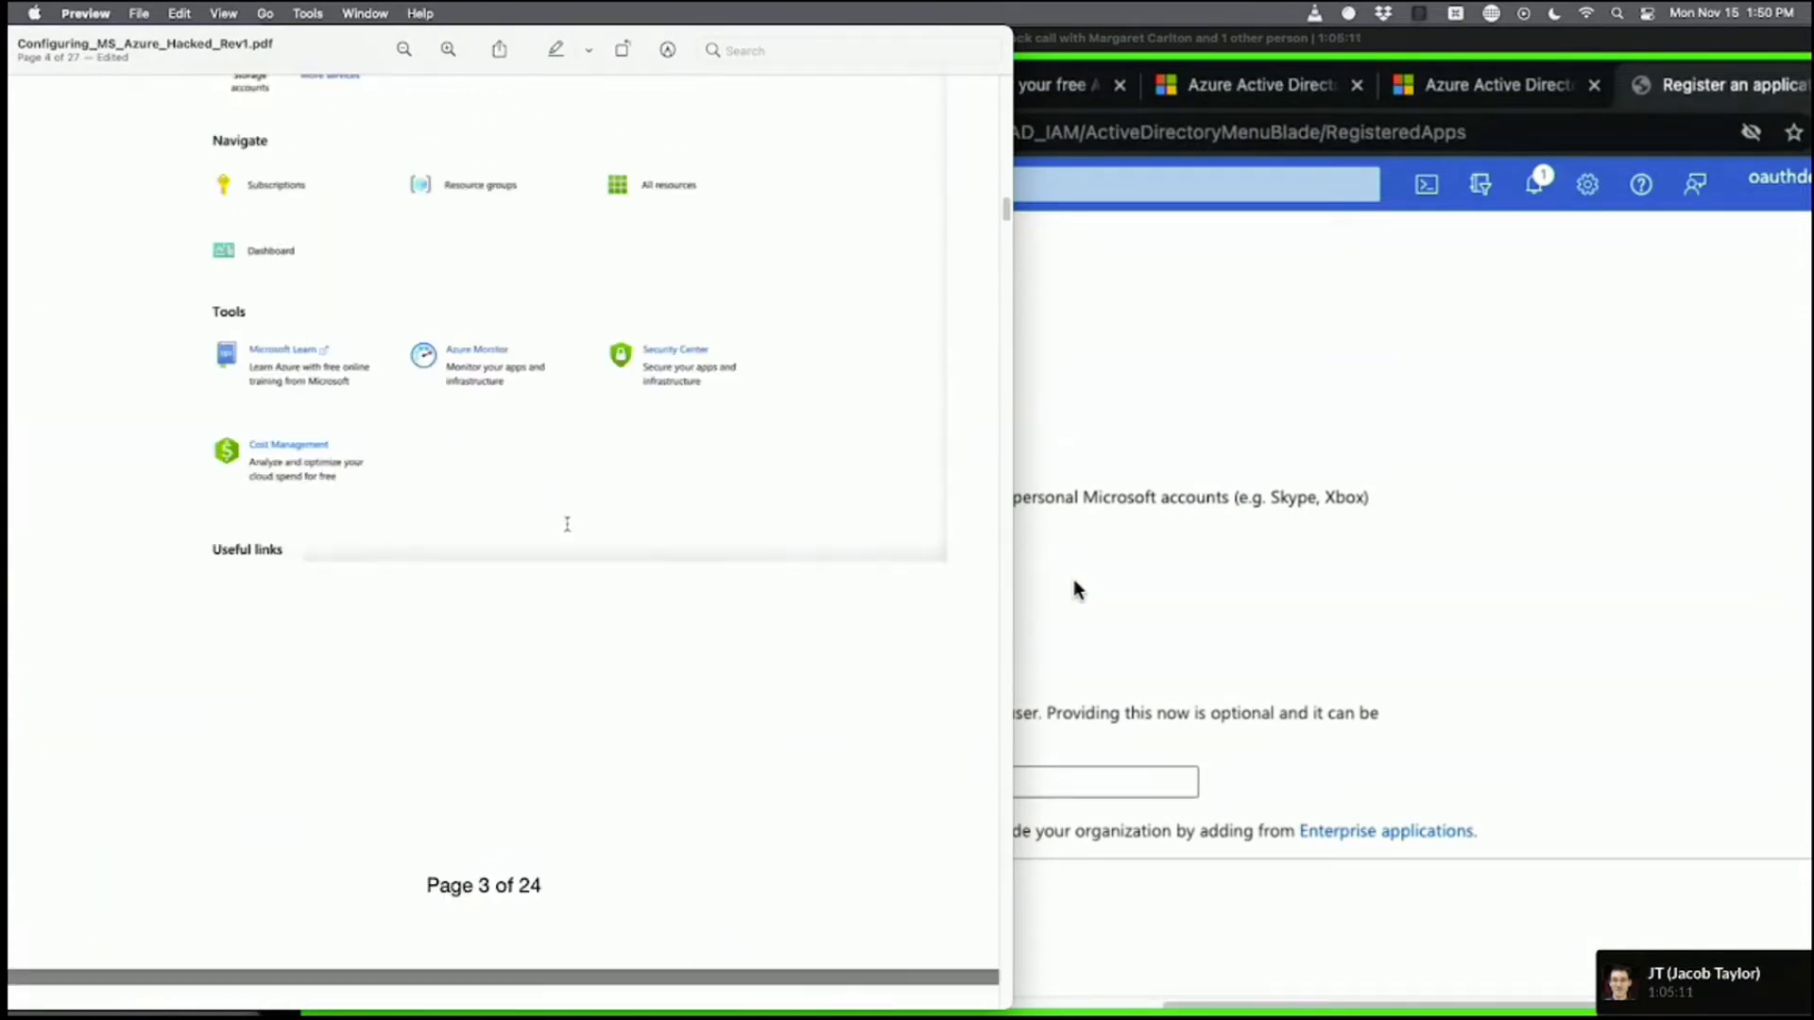
{"action": "scroll", "coordinate": [567, 523], "scroll_direction": "down", "scroll_amount": 10}
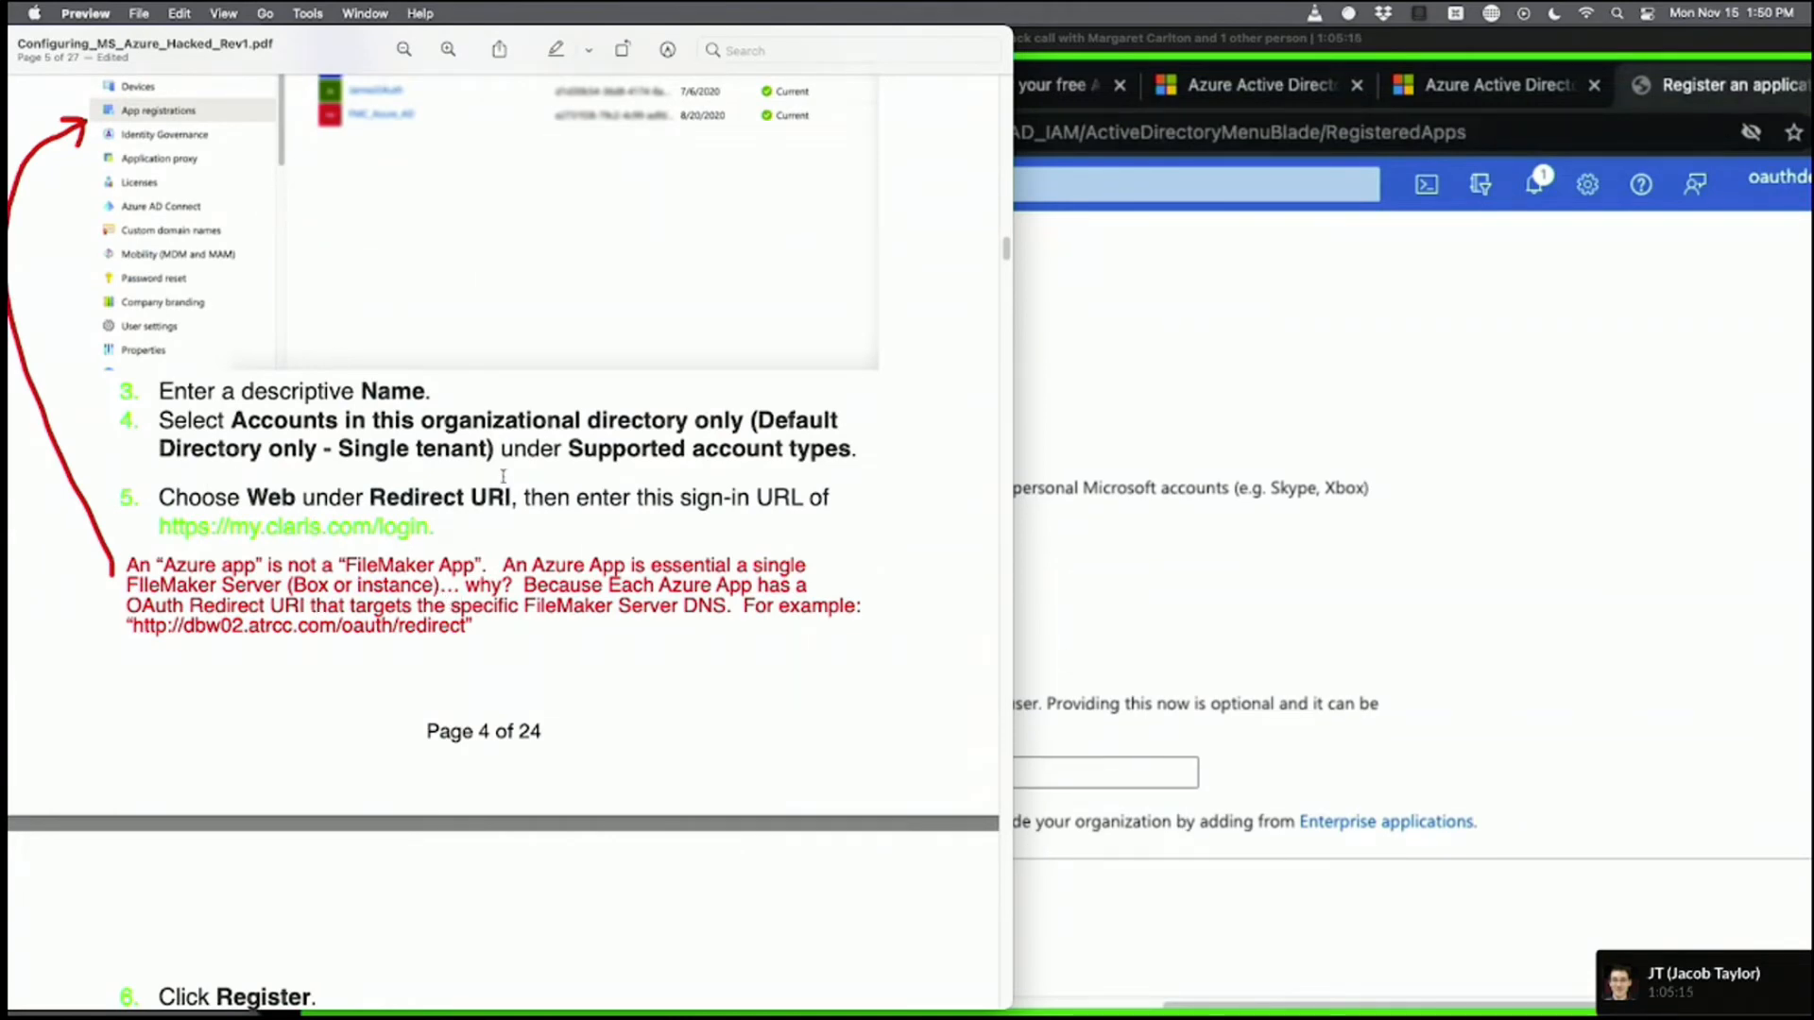
{"action": "scroll", "coordinate": [502, 476], "scroll_direction": "down", "scroll_amount": 10}
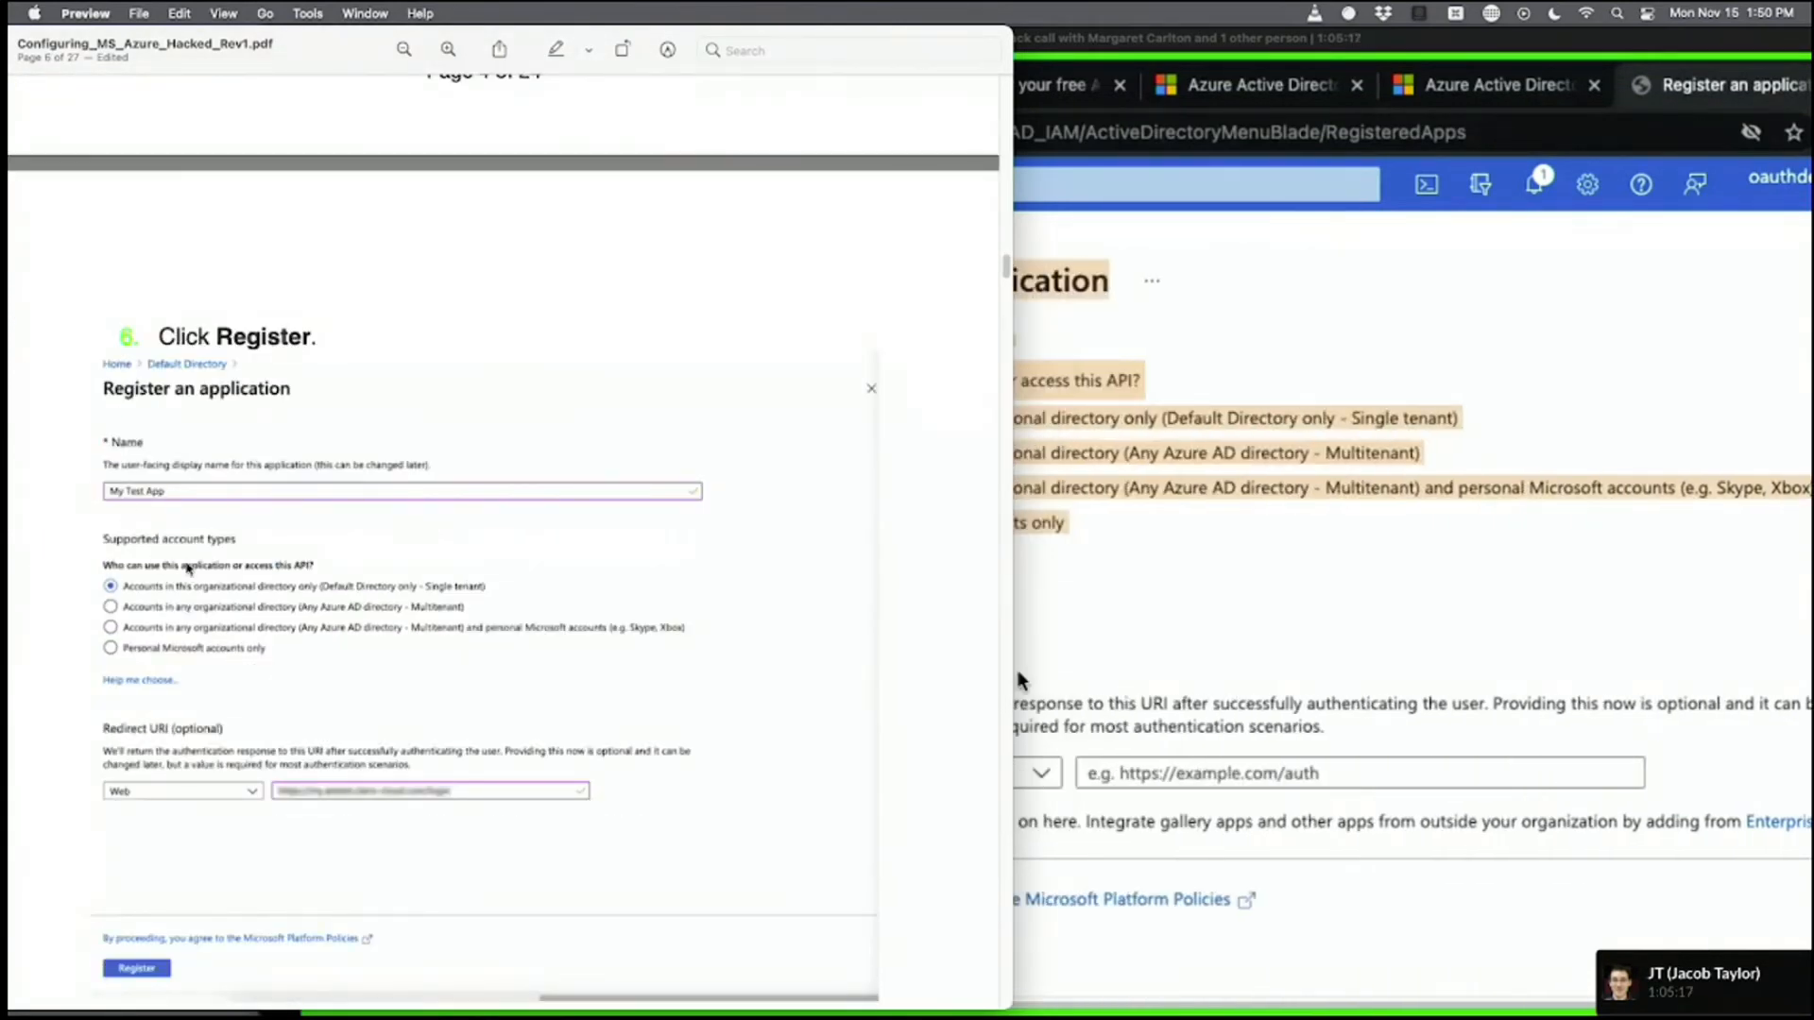
{"action": "left_click", "coordinate": [189, 568]}
{"action": "scroll", "coordinate": [652, 543], "scroll_direction": "down", "scroll_amount": 2}
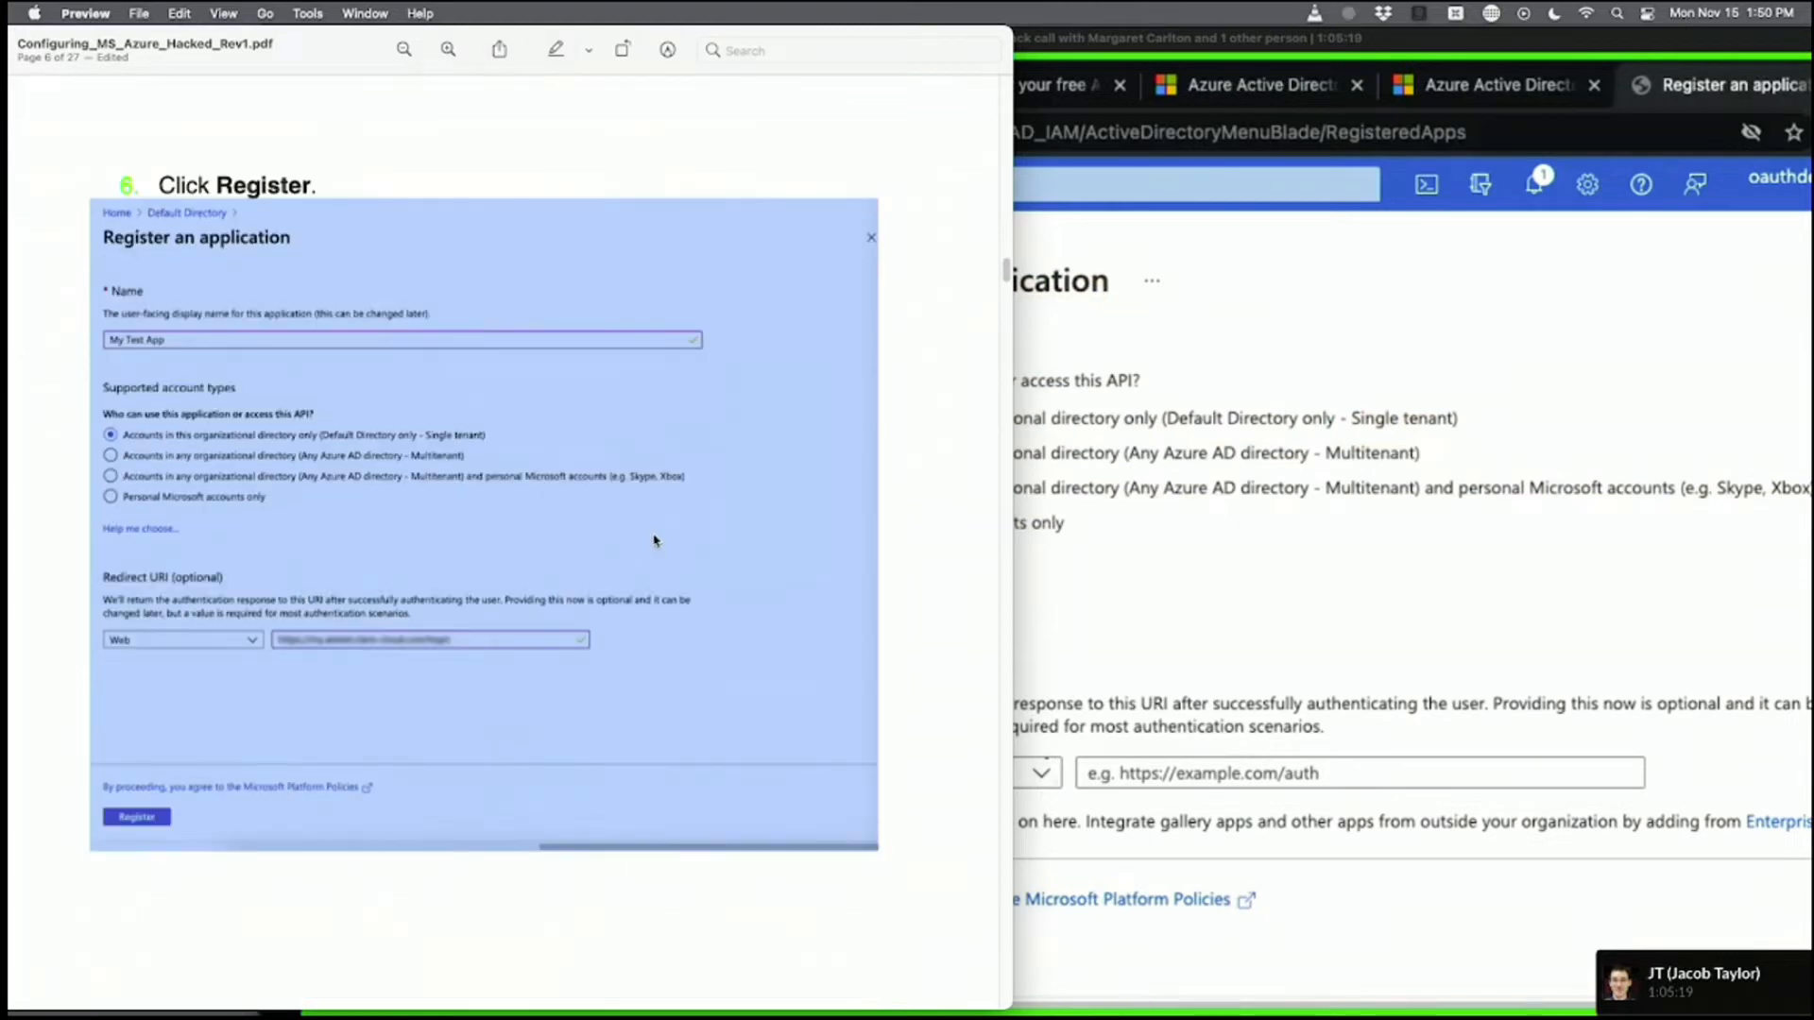
{"action": "left_click", "coordinate": [905, 487]}
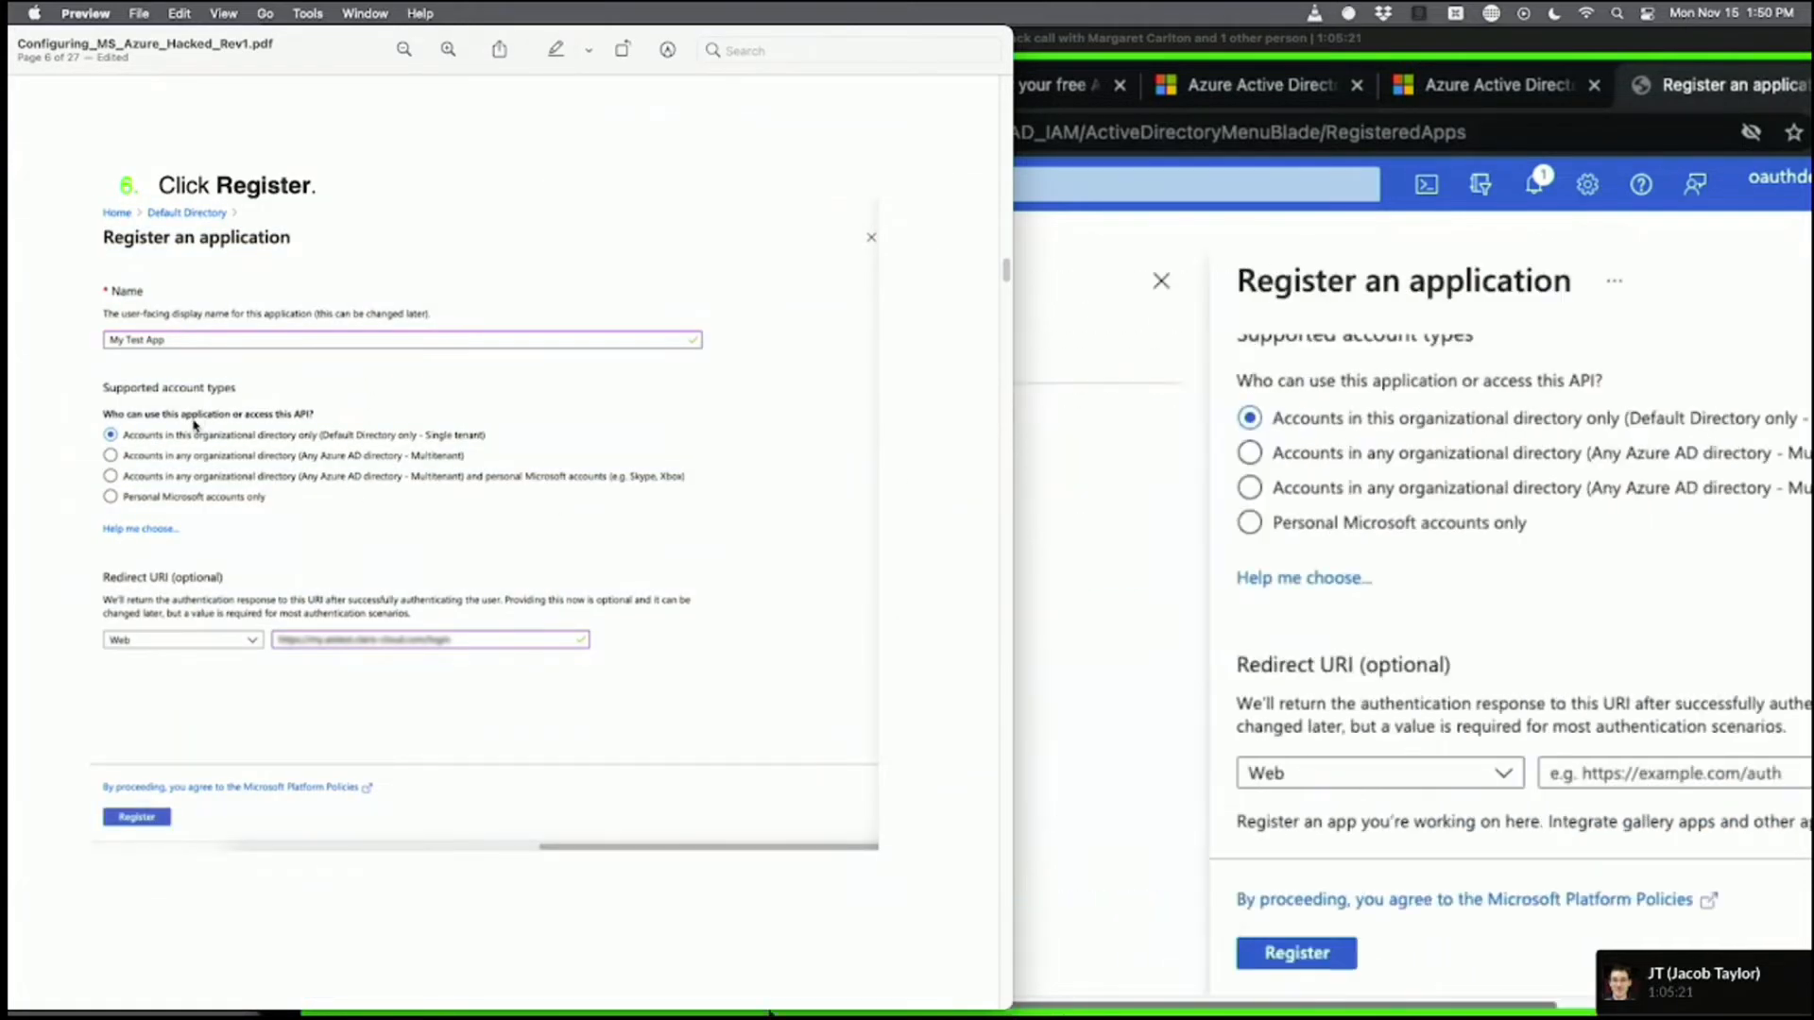
{"action": "left_click", "coordinate": [1196, 593]}
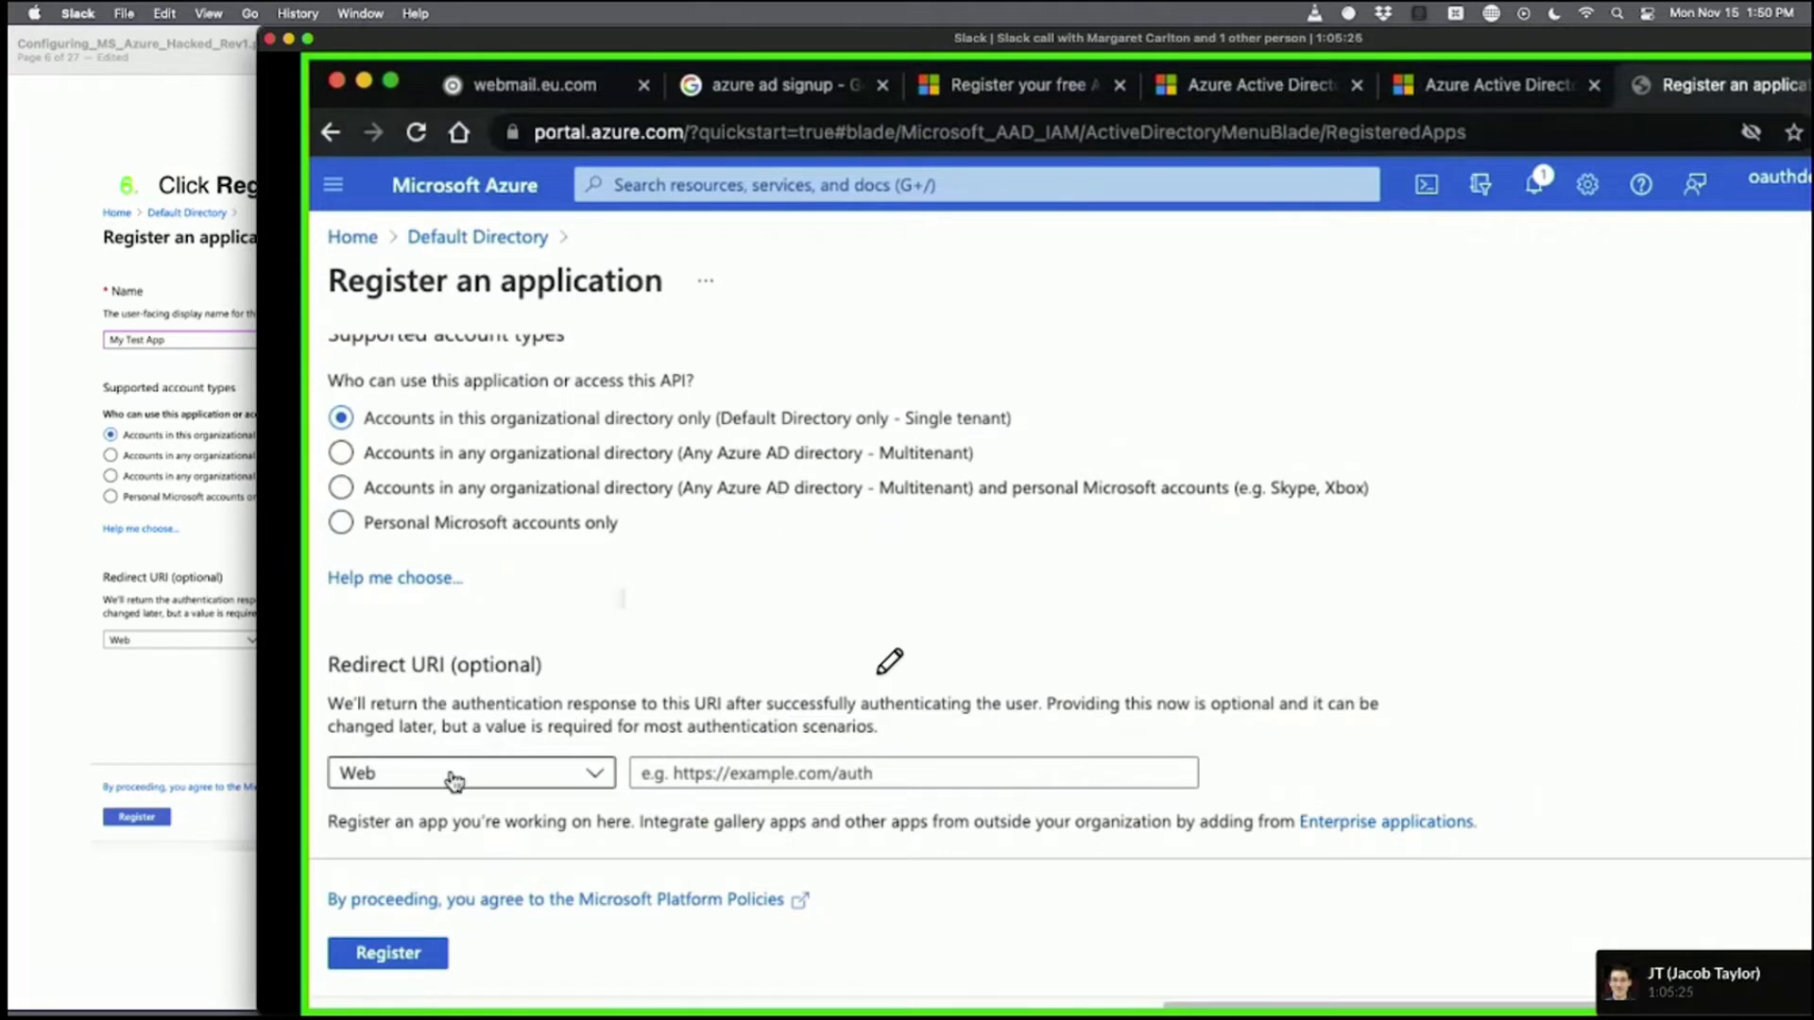
Circle the Redirect URI section on the shared screen and open the webcam preview beside it.
{"action": "mouse_move", "coordinate": [363, 623]}
{"action": "left_mouse_down"}
{"action": "mouse_move", "coordinate": [1377, 607]}
{"action": "mouse_move", "coordinate": [1554, 796]}
{"action": "mouse_move", "coordinate": [696, 855]}
{"action": "mouse_move", "coordinate": [465, 647]}
{"action": "mouse_move", "coordinate": [481, 632]}
{"action": "left_mouse_up"}
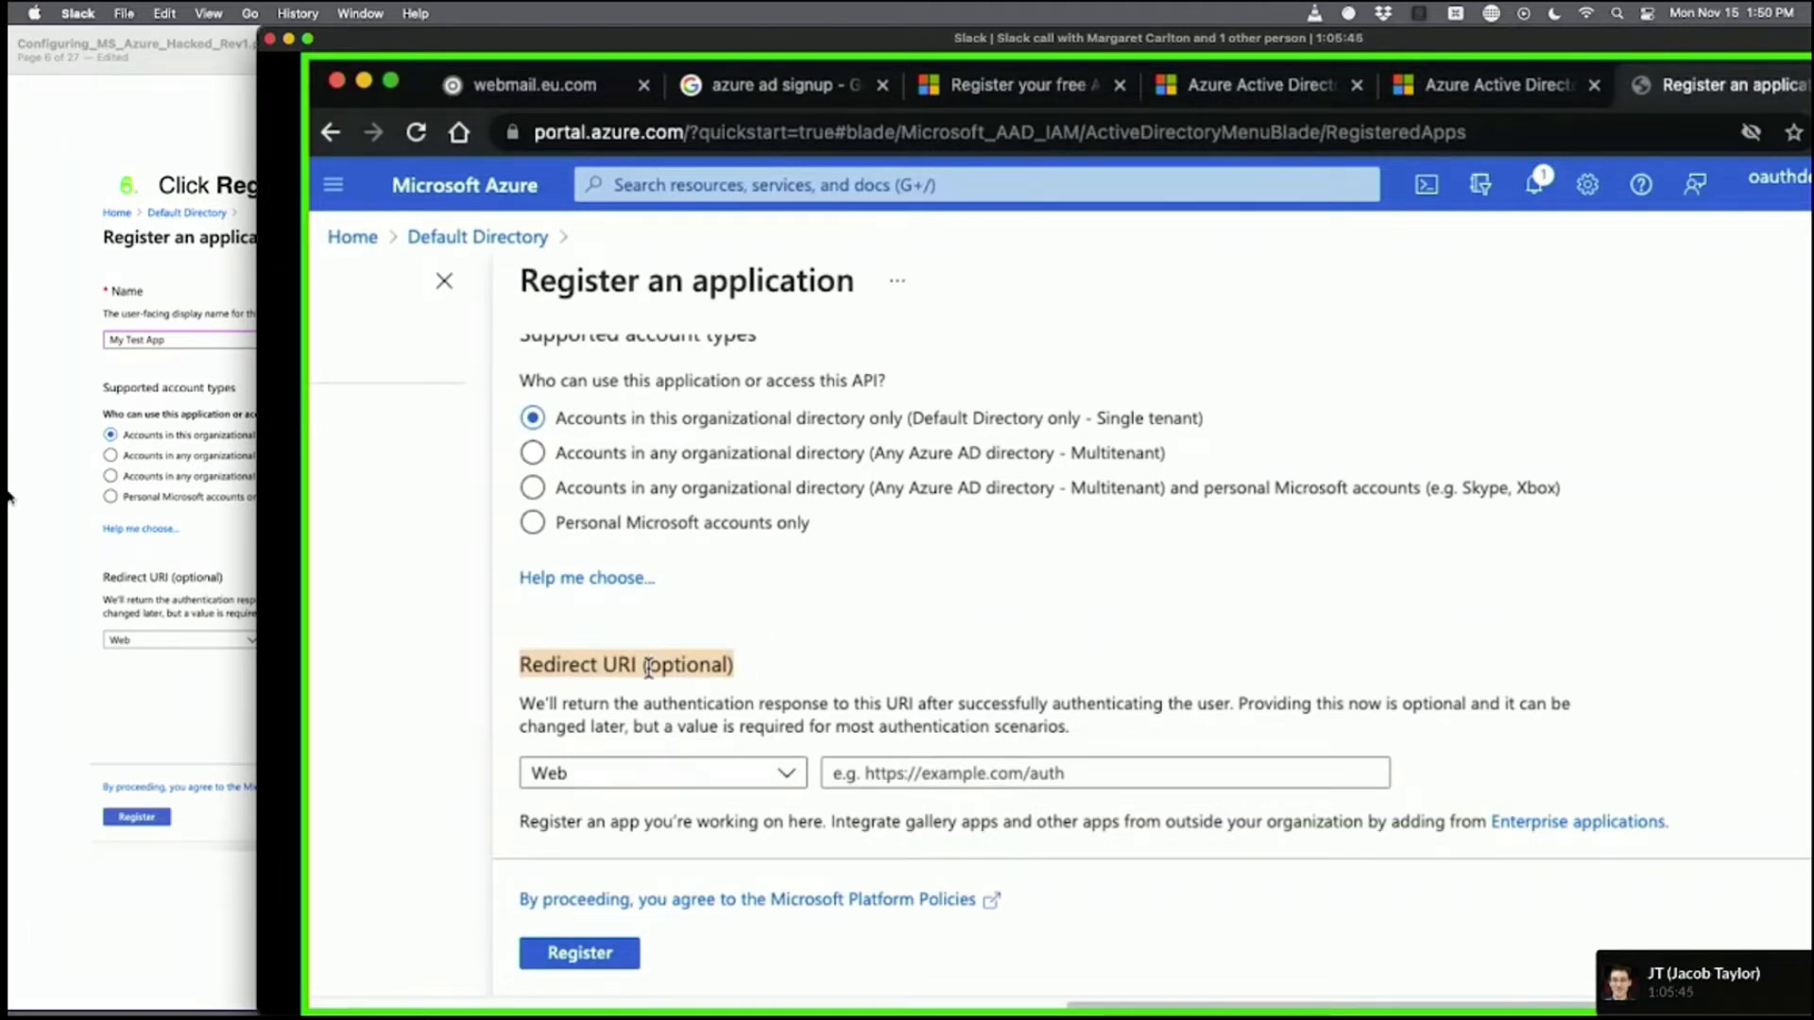
{"action": "mouse_move", "coordinate": [9, 496]}
{"action": "left_click", "coordinate": [39, 911]}
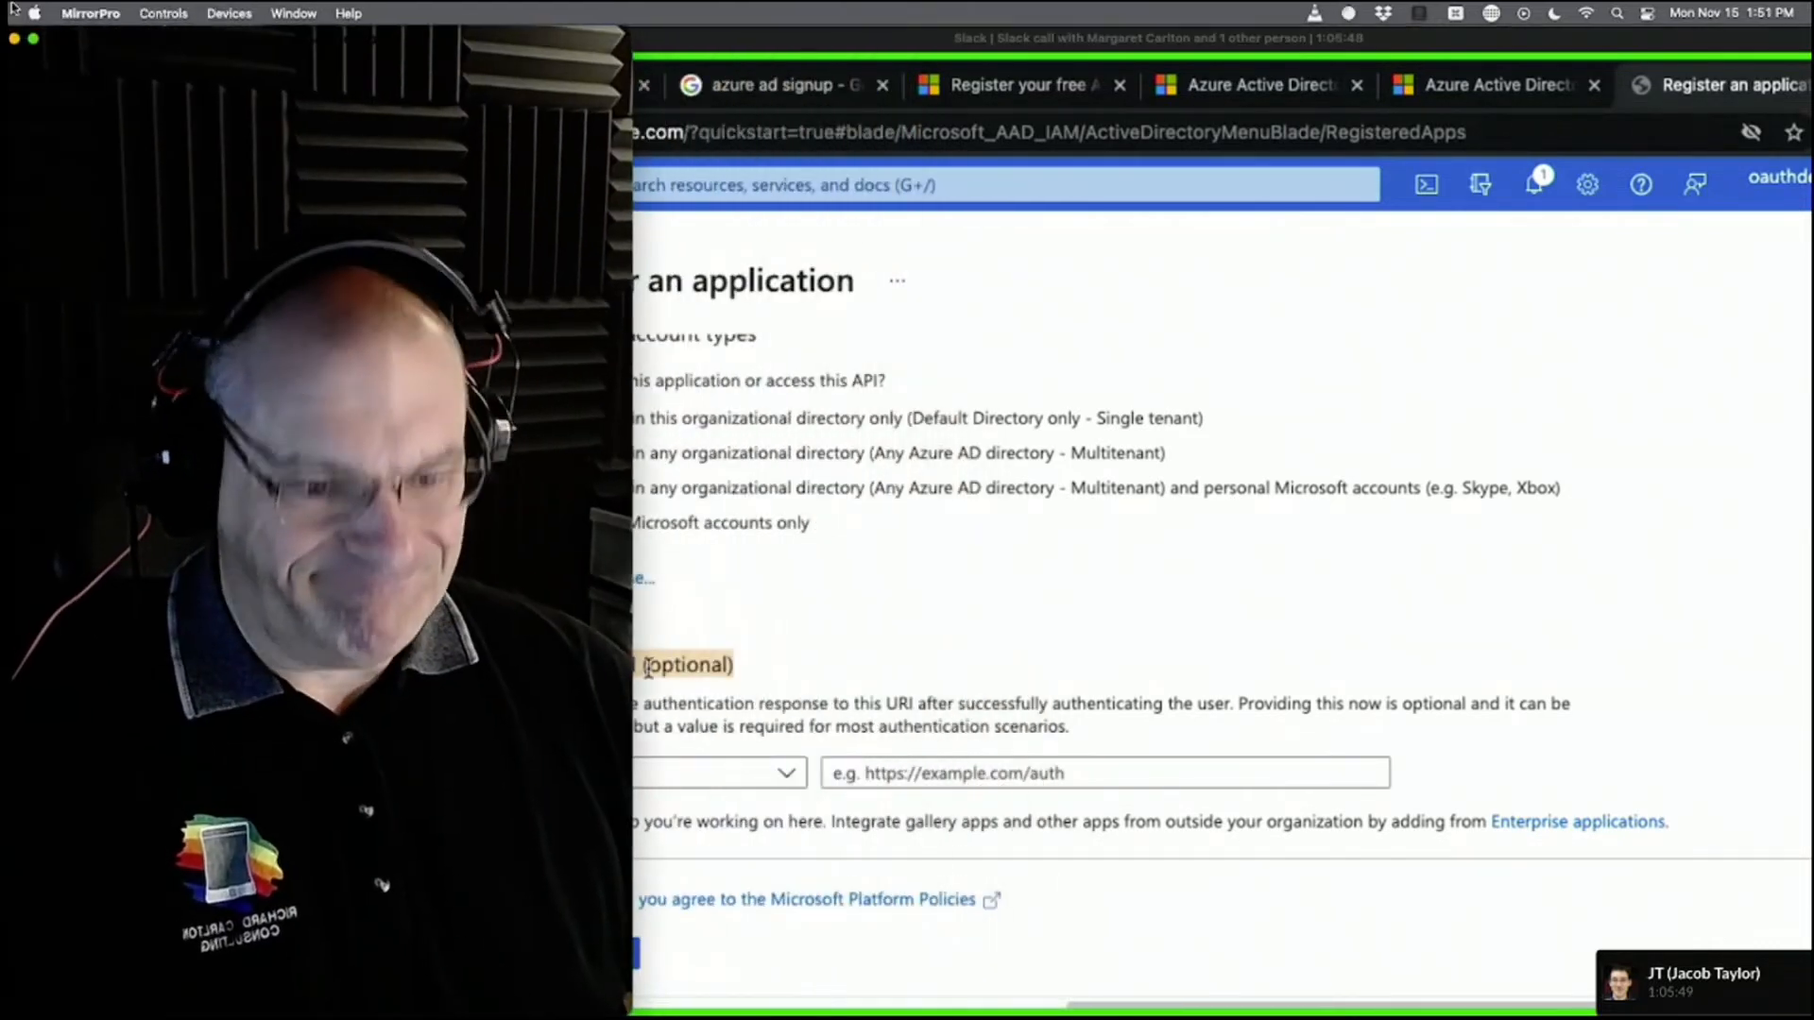
{"action": "left_click_drag", "start_coordinate": [938, 40], "coordinate": [1315, 19]}
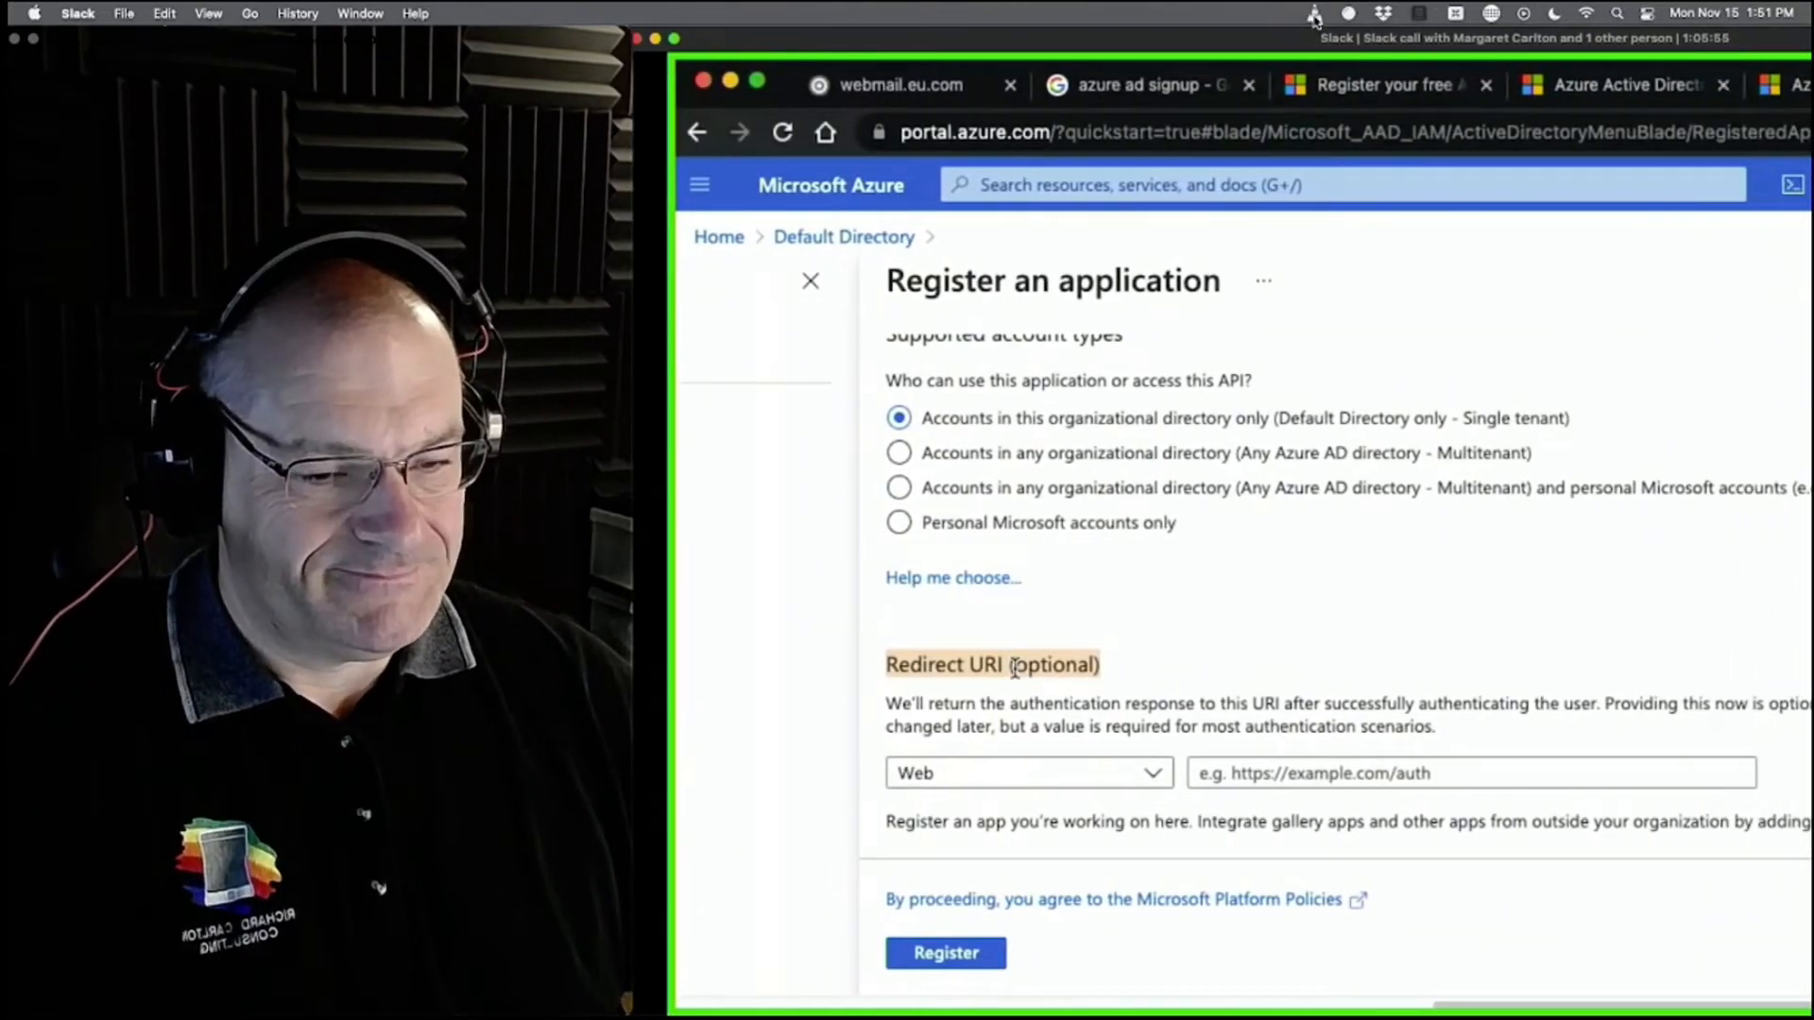
Bring the FileMaker RCC_CMS livestream schedule window to the front.
{"action": "mouse_move", "coordinate": [43, 378]}
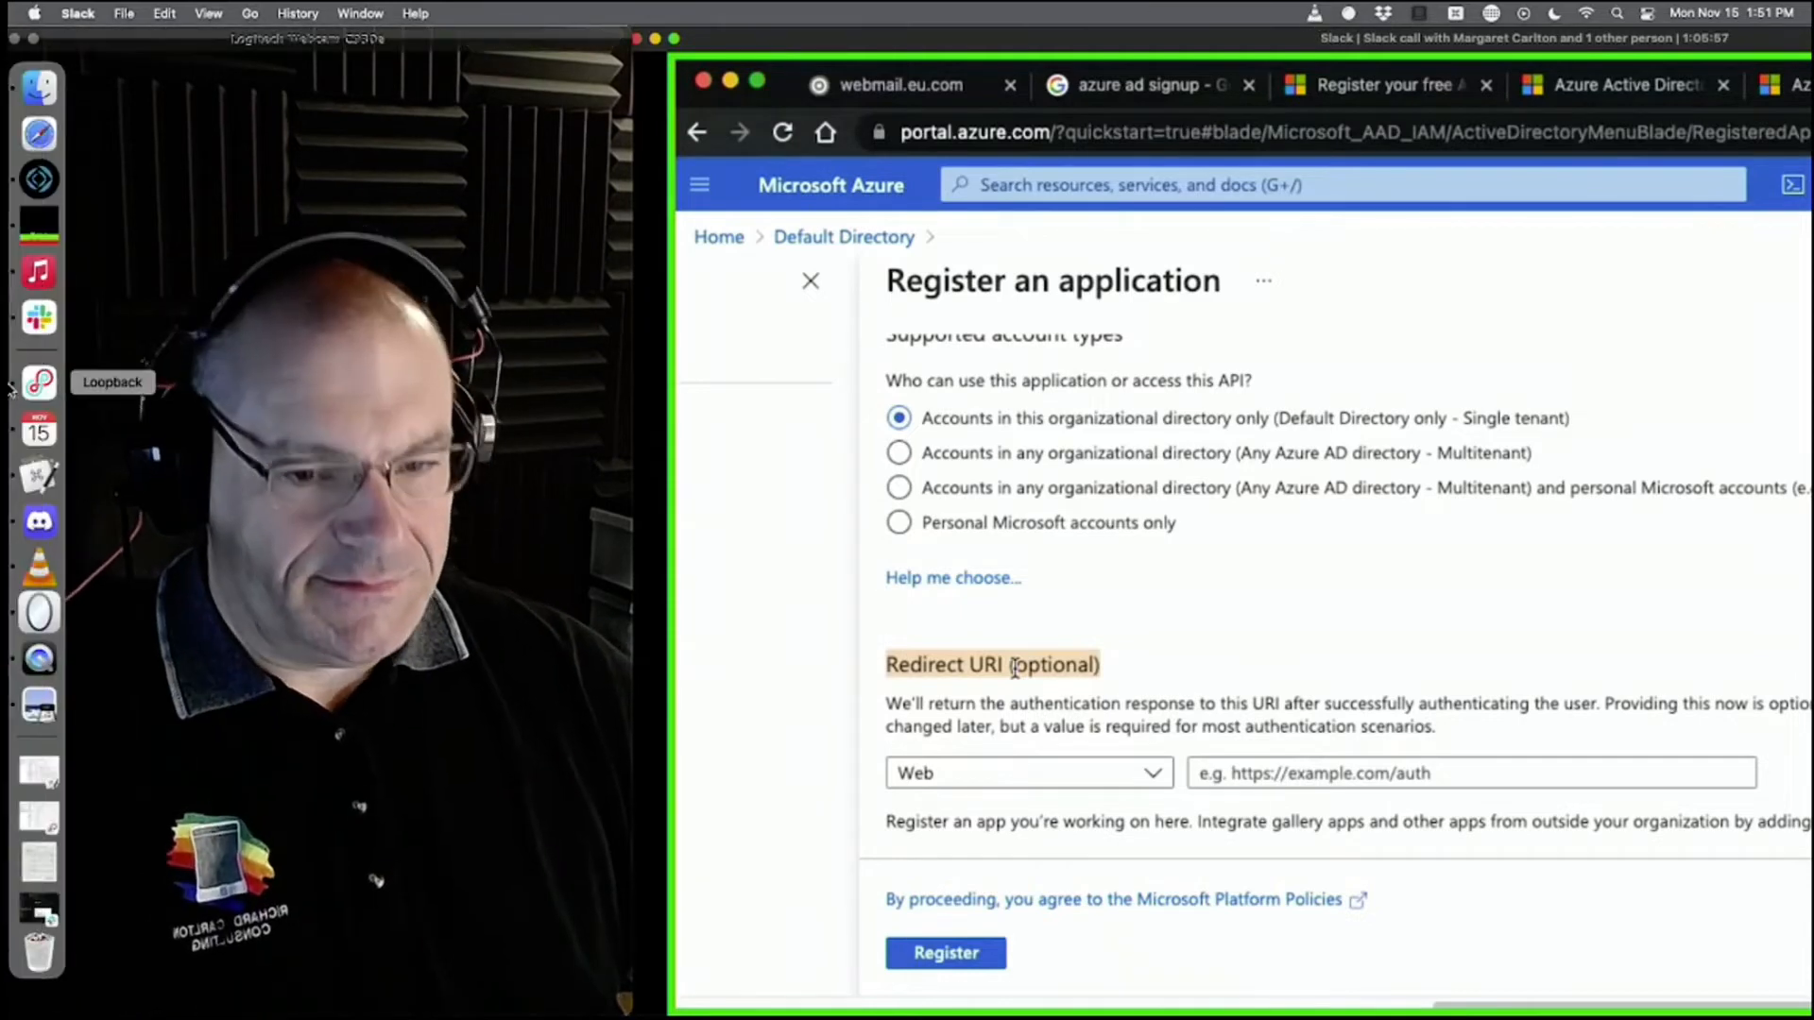
{"action": "left_click", "coordinate": [43, 179]}
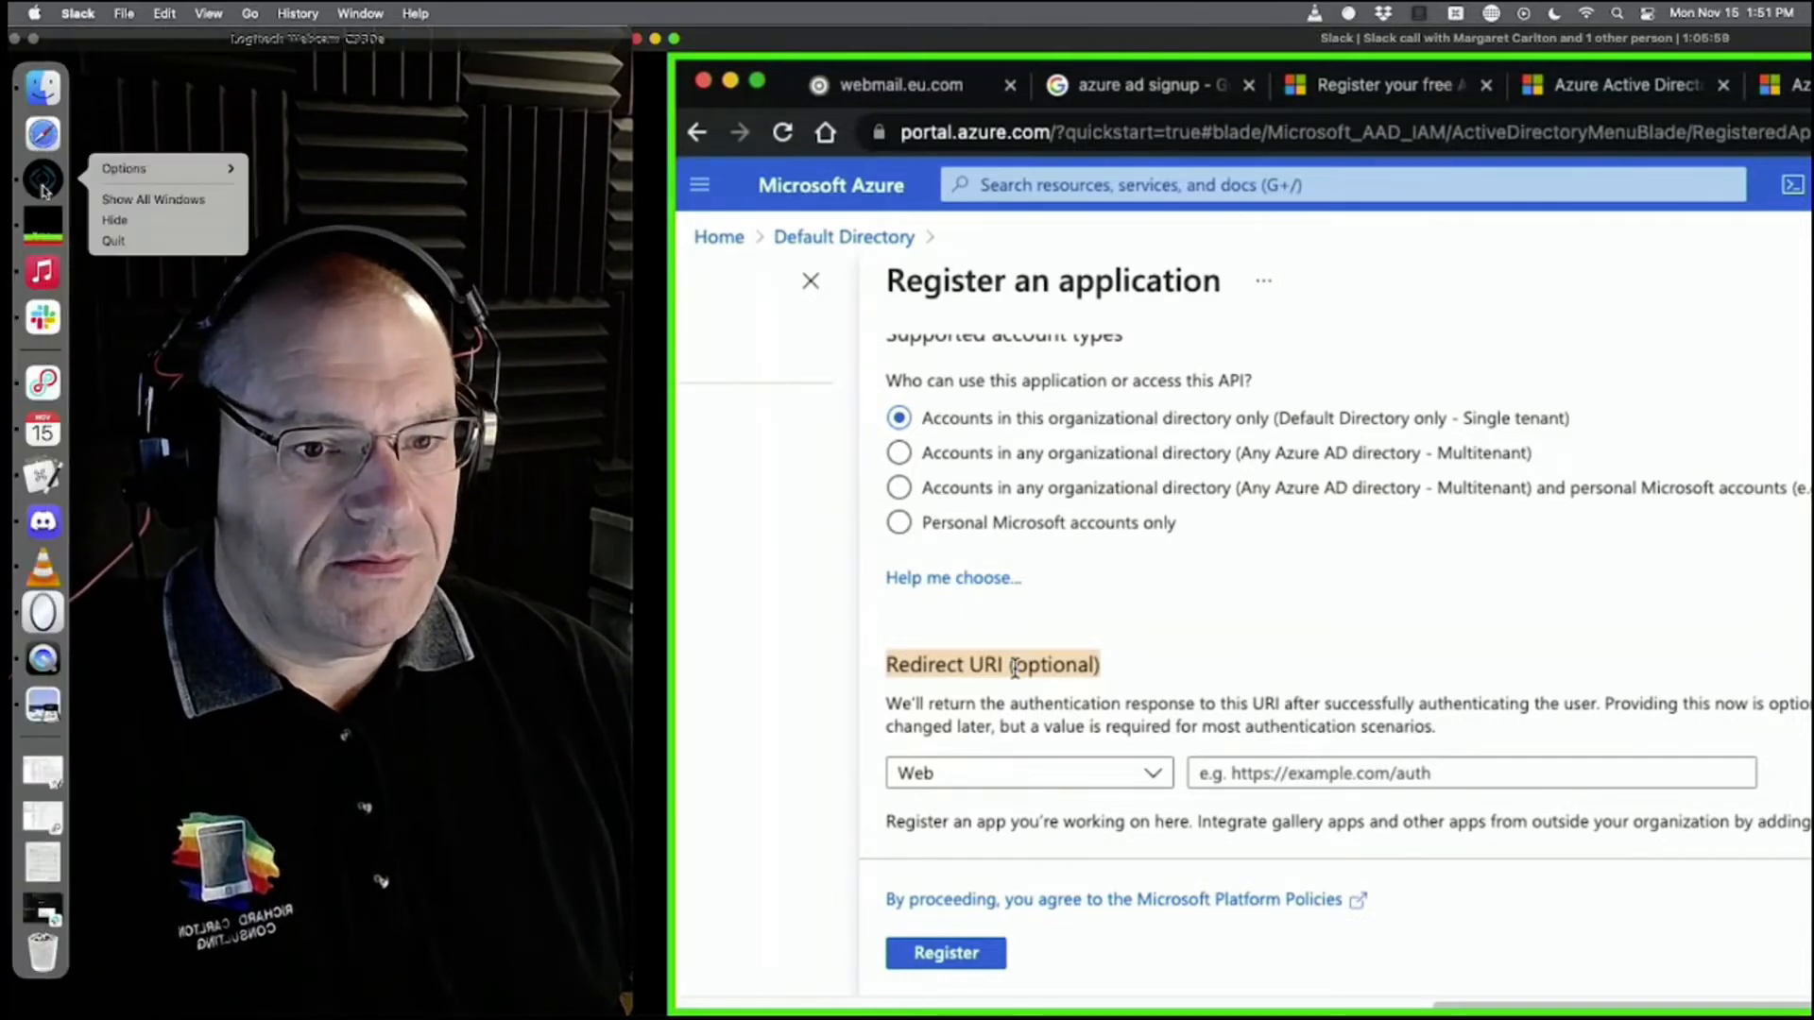
{"action": "key", "text": "super+h"}
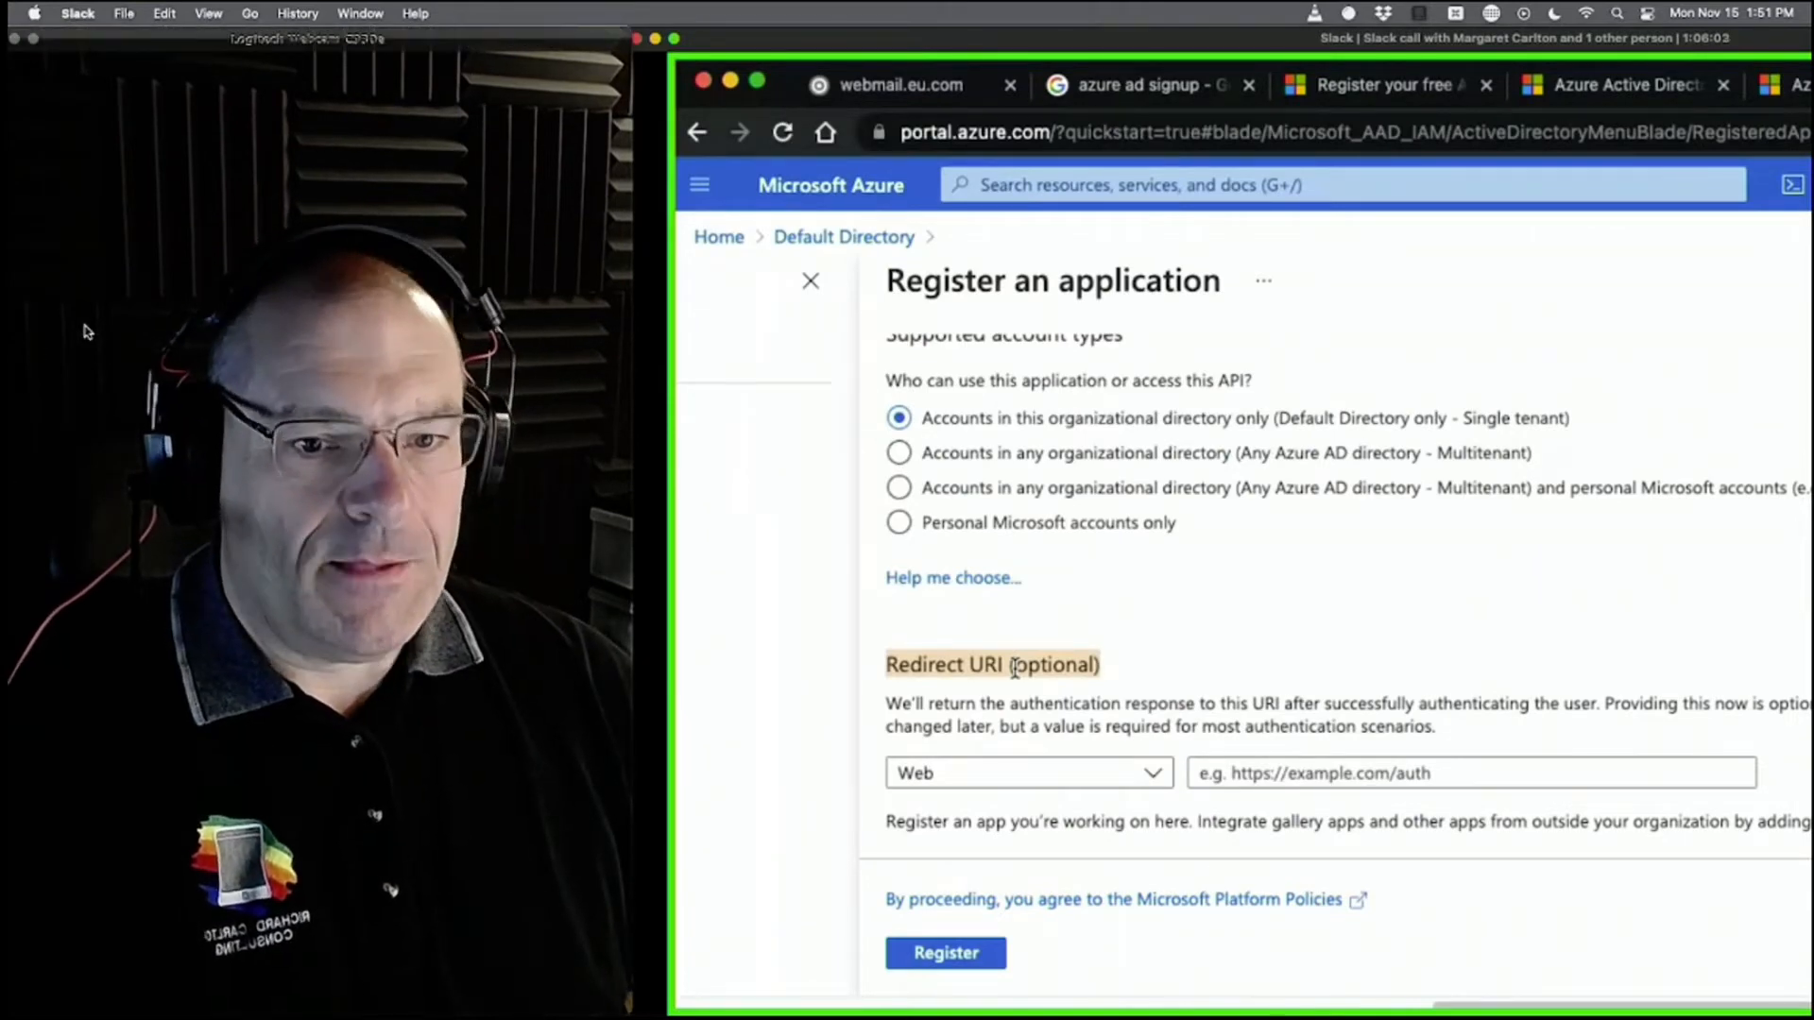
{"action": "mouse_move", "coordinate": [10, 488]}
{"action": "left_click", "coordinate": [47, 180]}
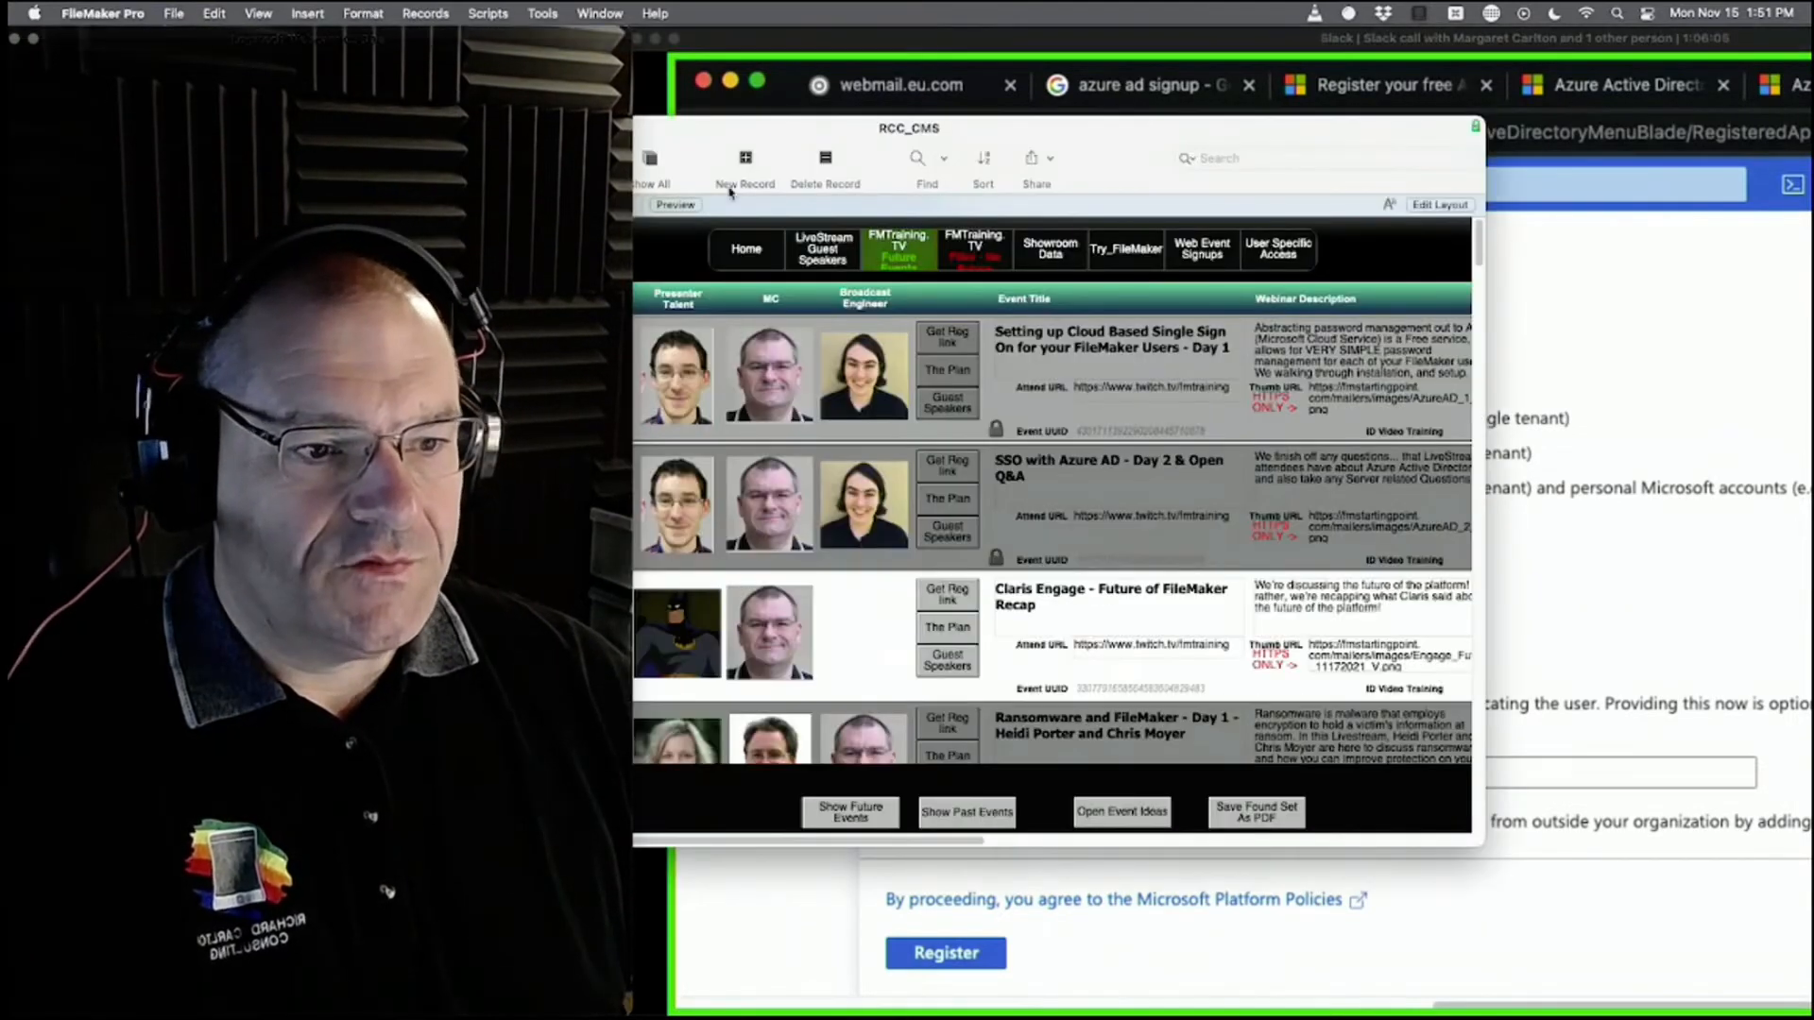
Close the RCC_CMS window and reopen RCC_CMS (DBW04d) from File > Recent.
{"action": "left_click_drag", "start_coordinate": [341, 134], "coordinate": [736, 134]}
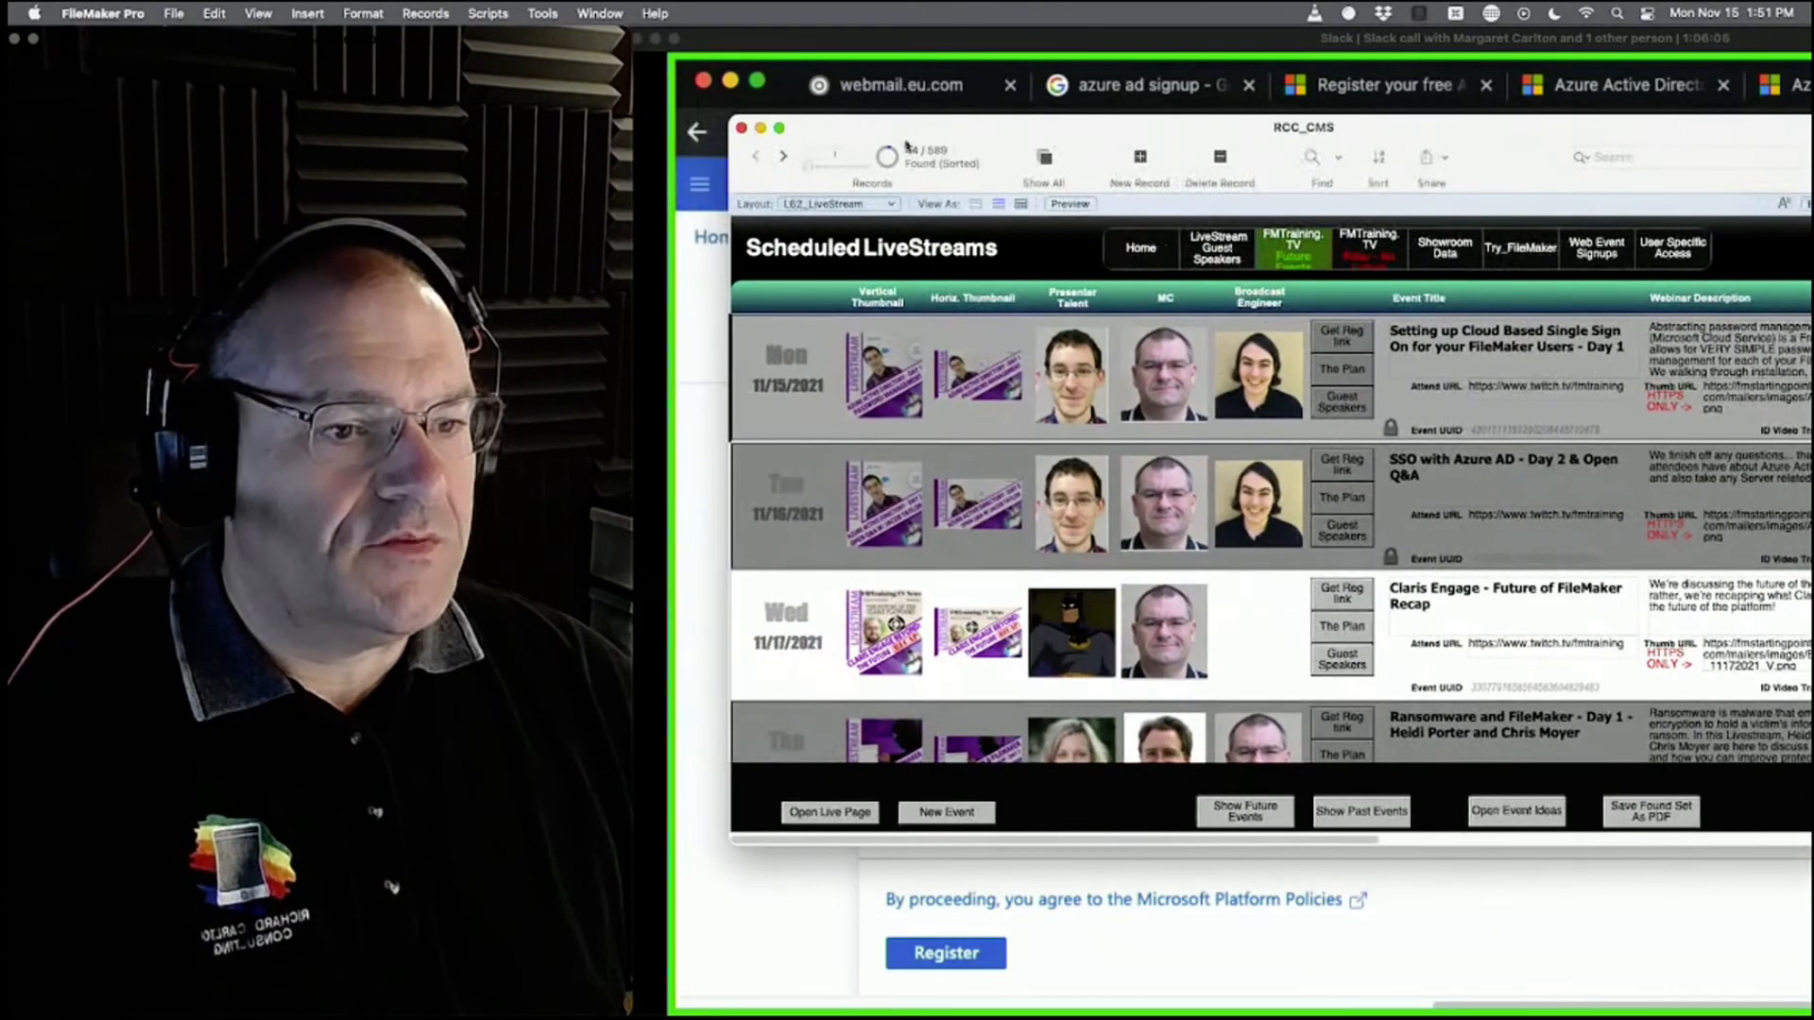
{"action": "left_click", "coordinate": [739, 128]}
{"action": "left_click", "coordinate": [174, 13]}
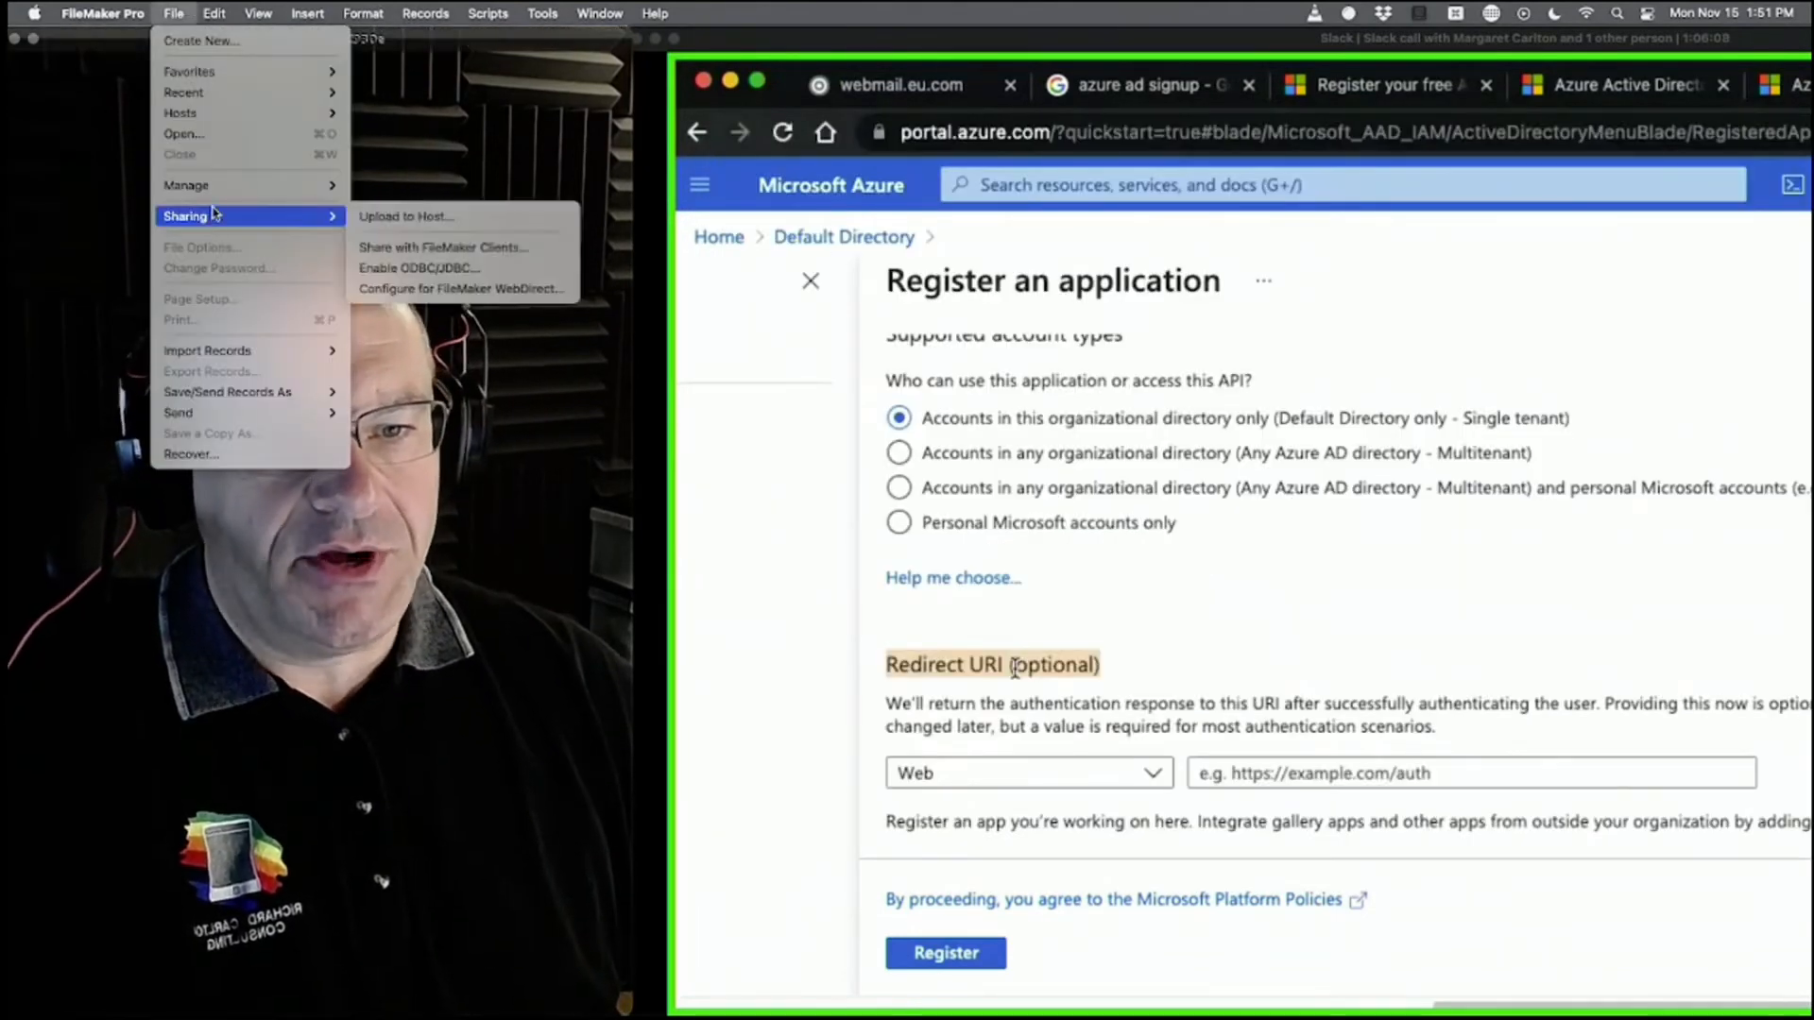
{"action": "mouse_move", "coordinate": [216, 188]}
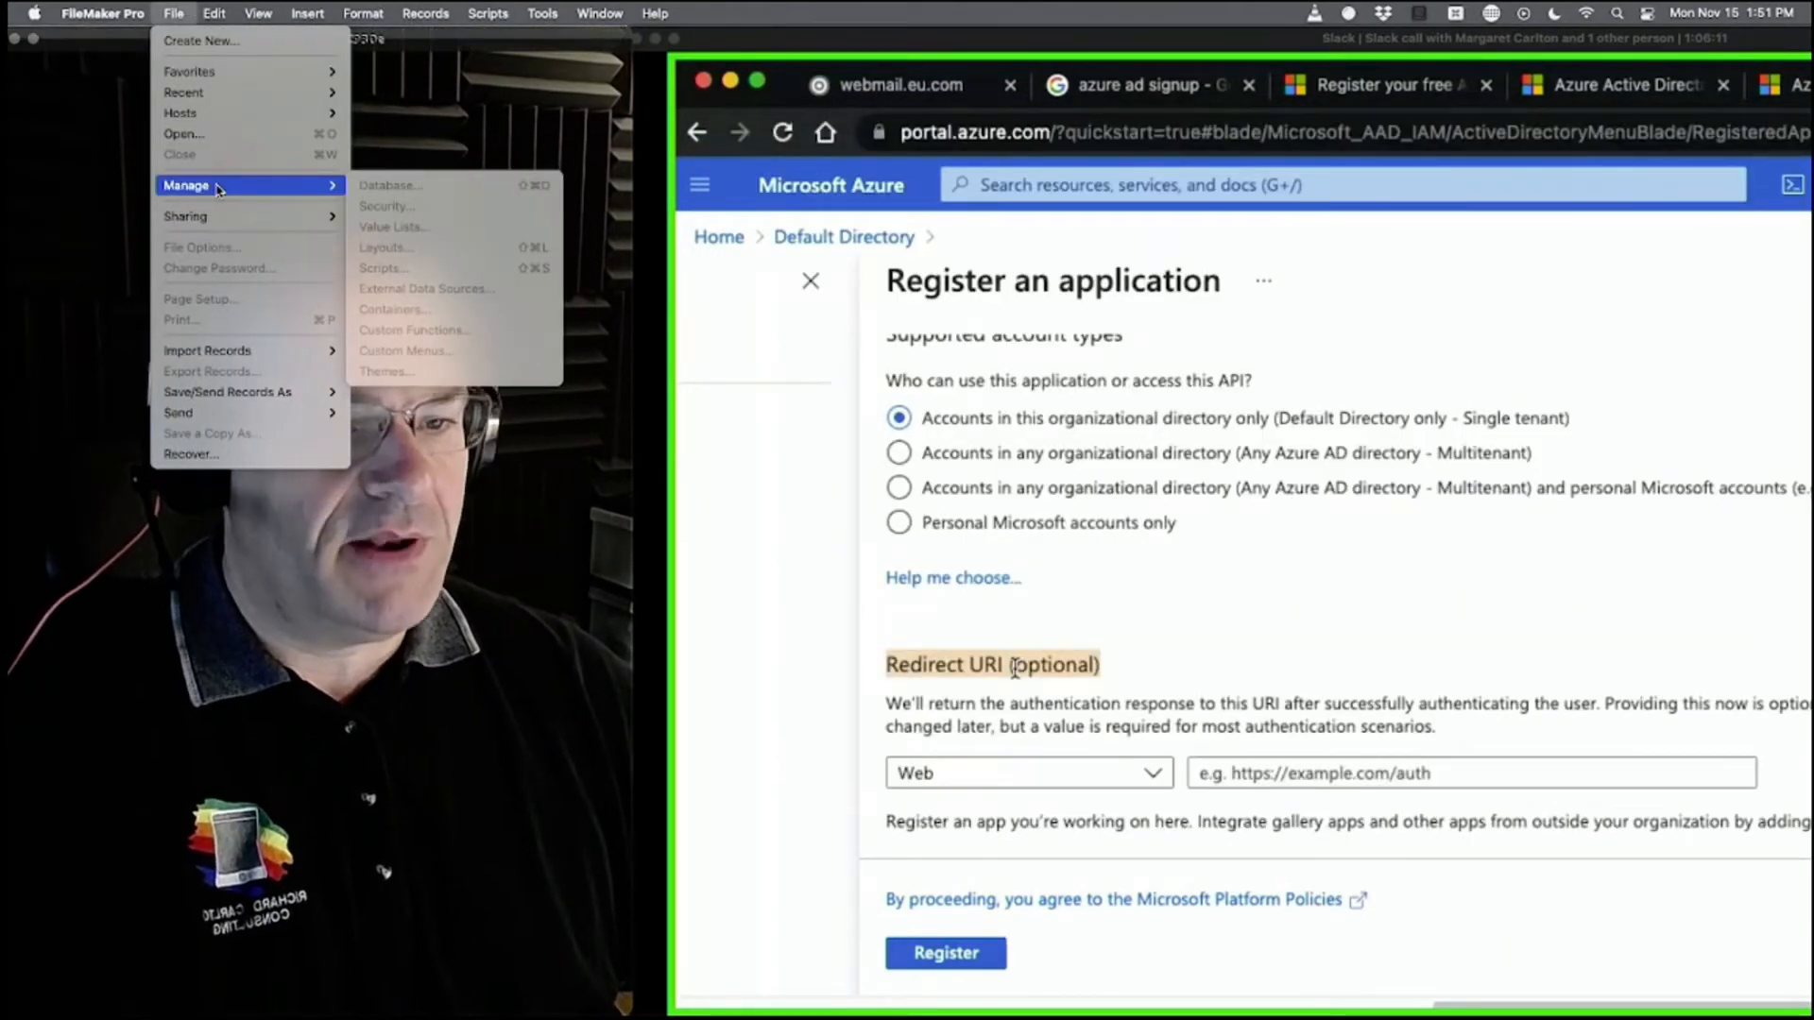
{"action": "mouse_move", "coordinate": [227, 123]}
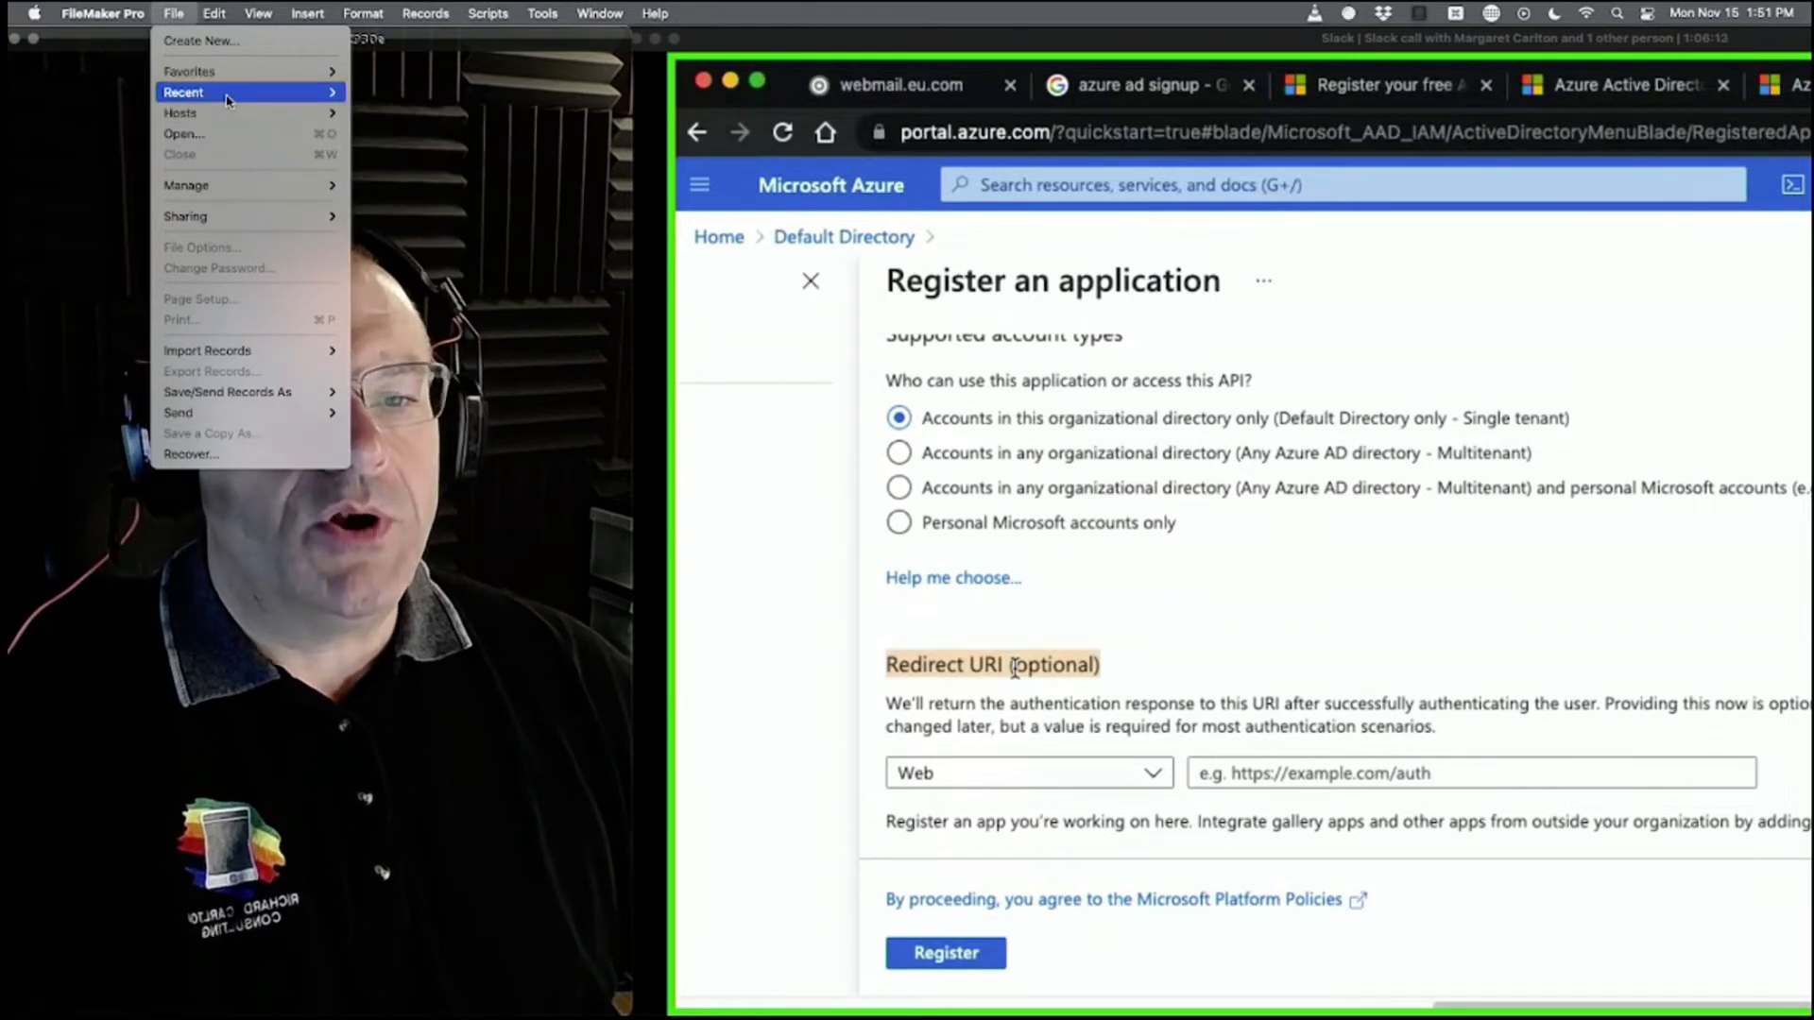
{"action": "key", "text": "alt"}
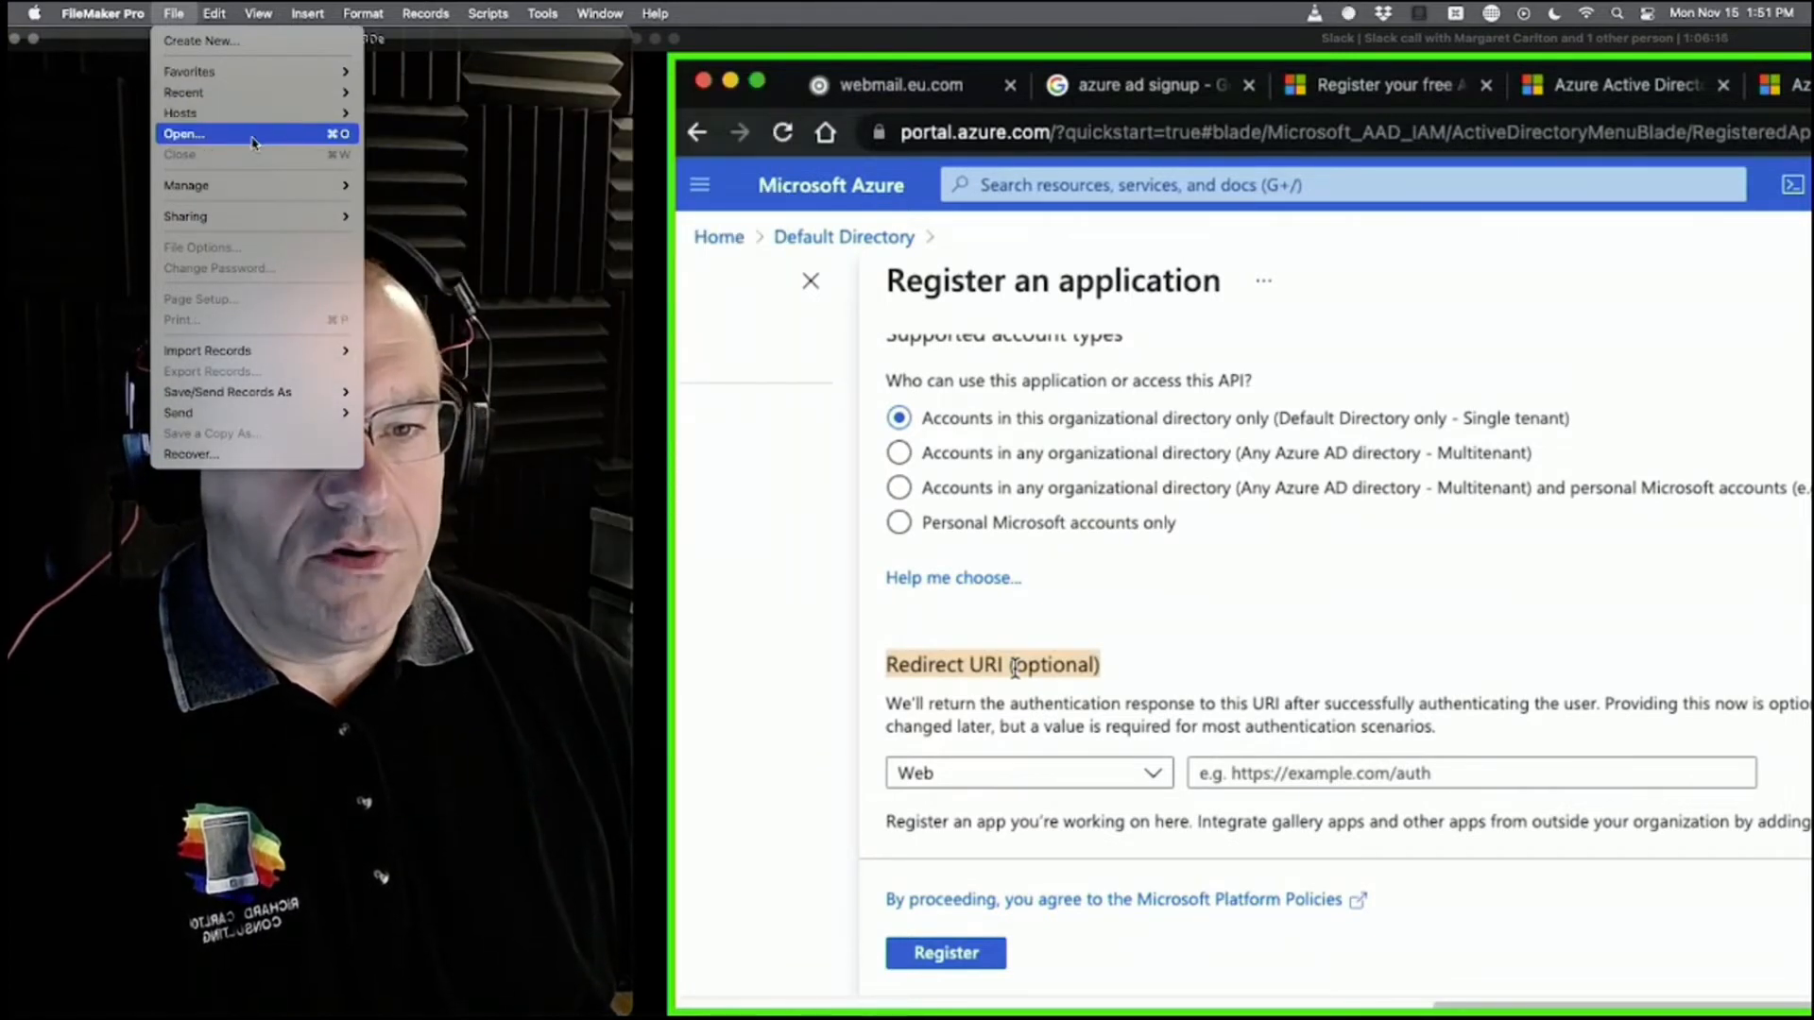
{"action": "mouse_move", "coordinate": [284, 92]}
{"action": "left_click", "coordinate": [443, 123]}
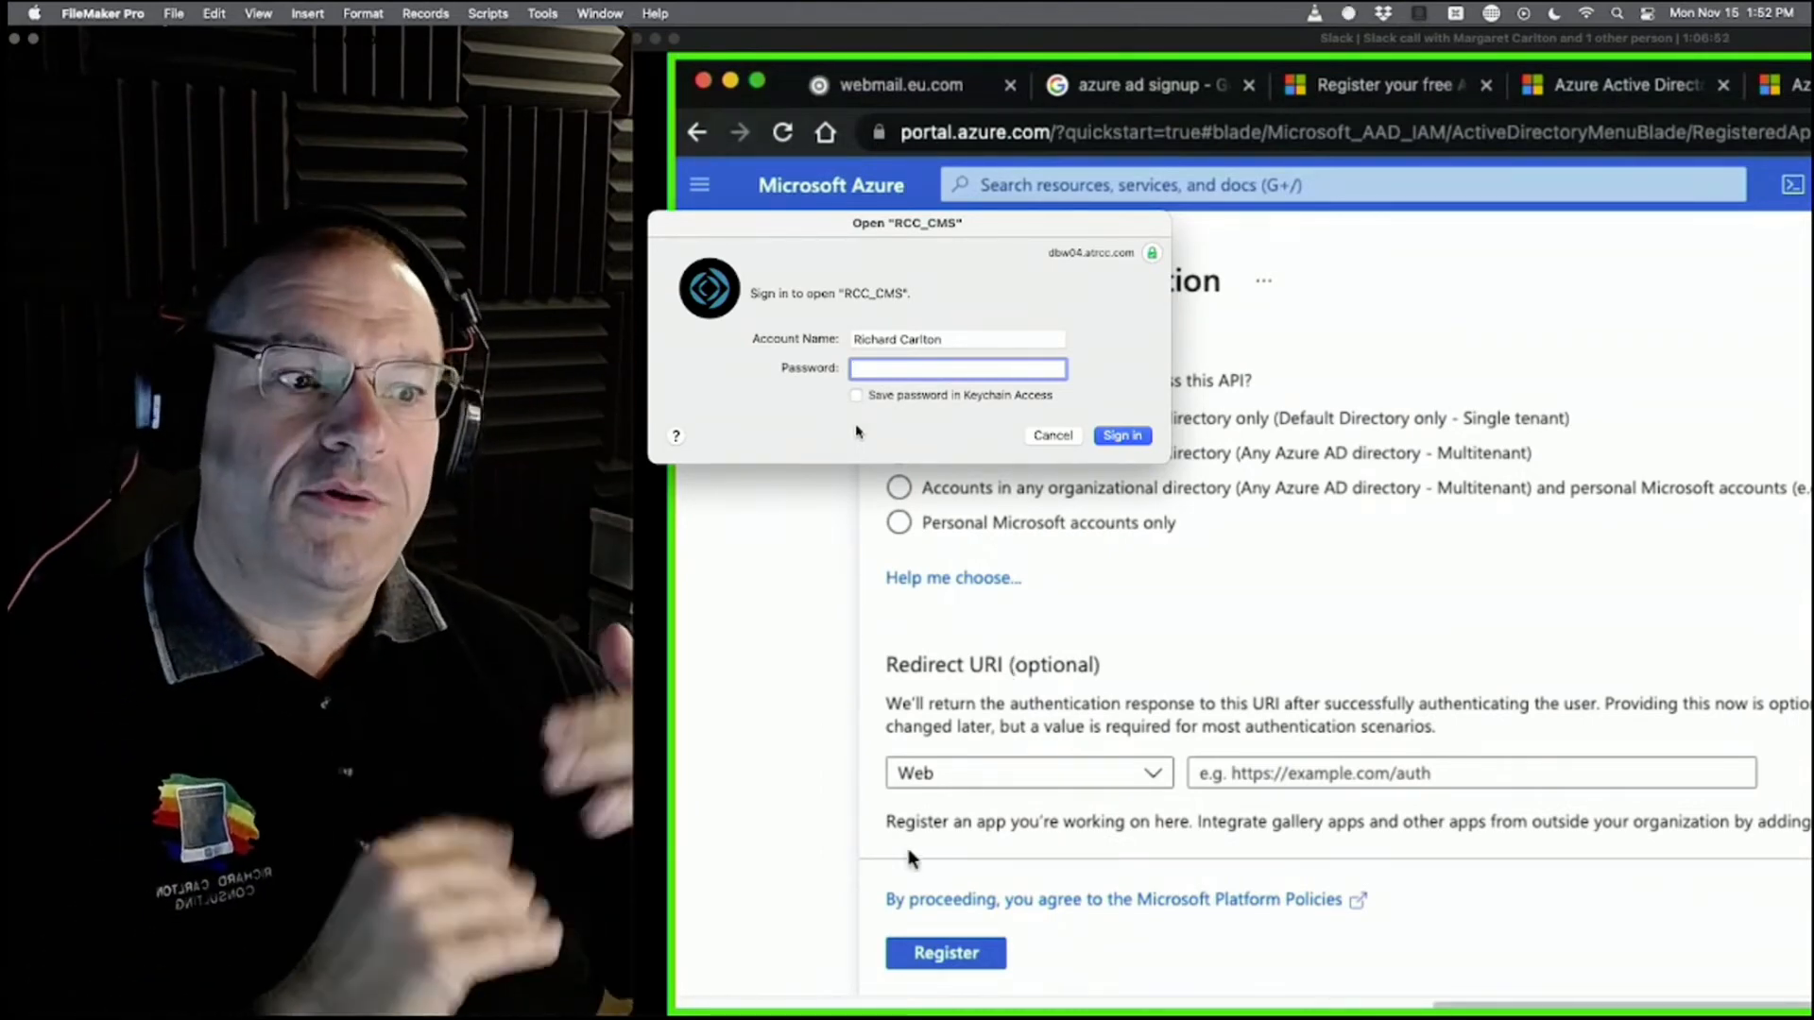
{"action": "left_click", "coordinate": [1356, 773]}
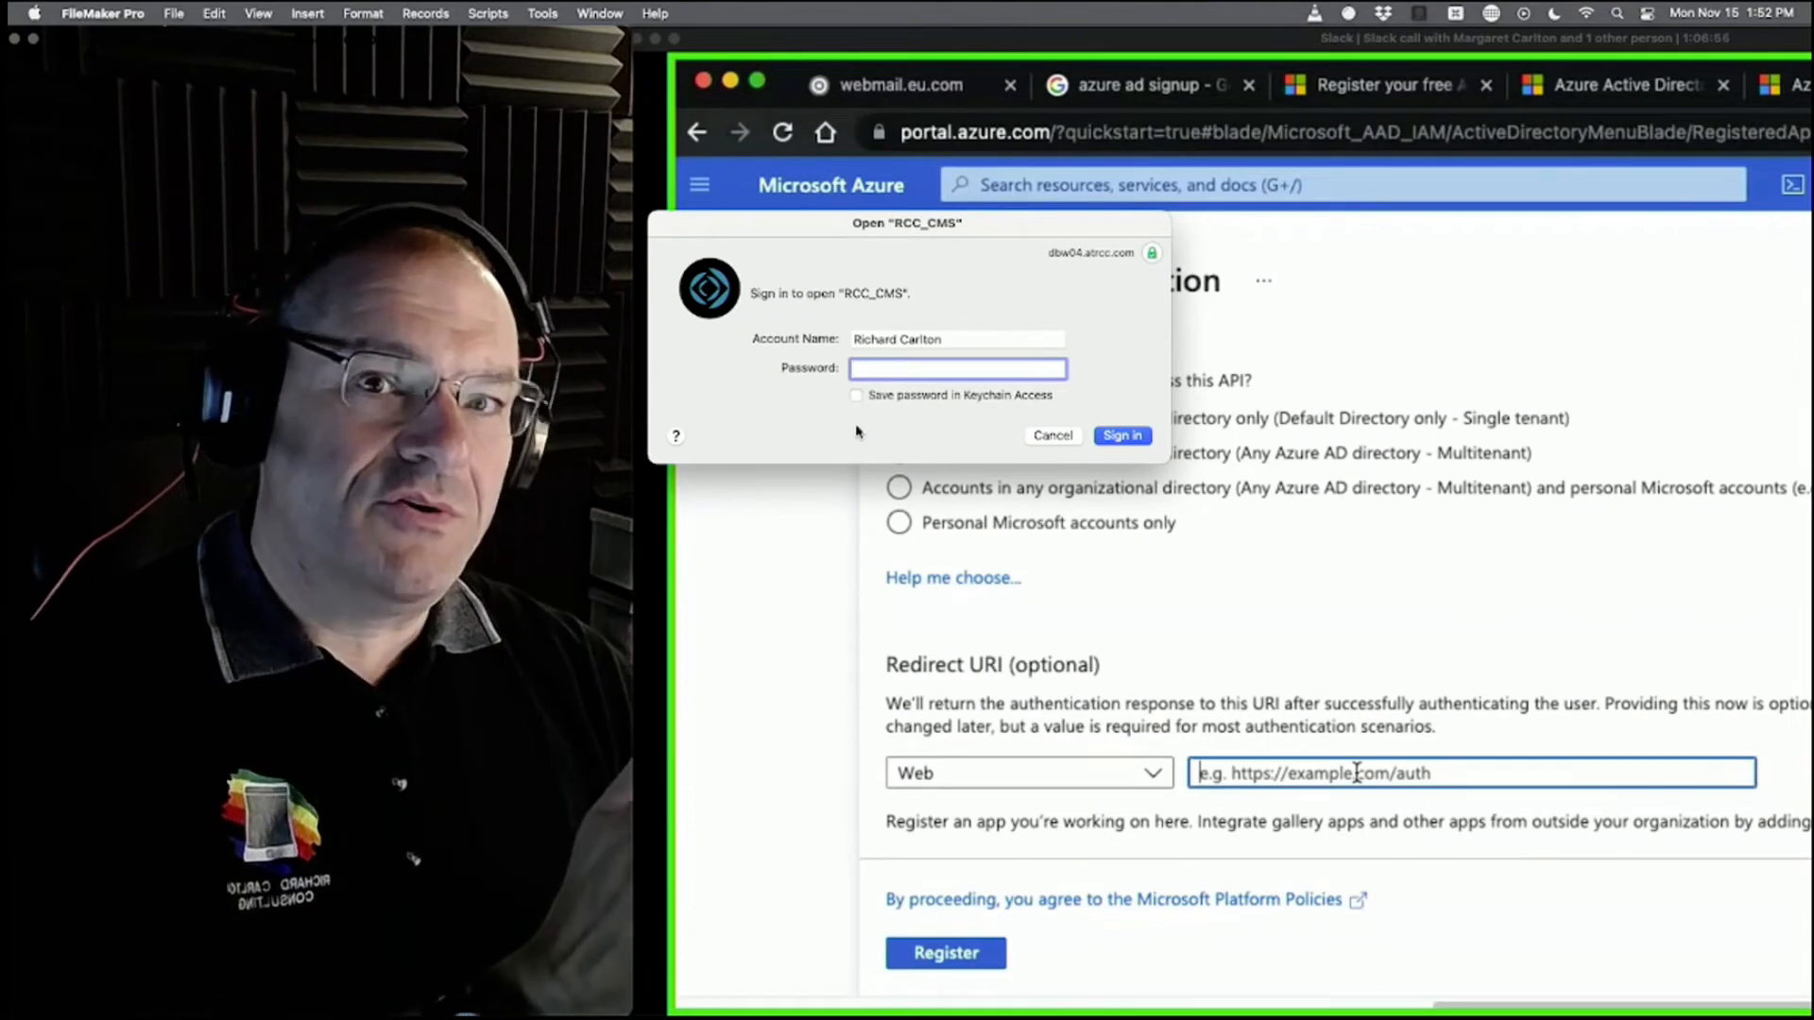
{"action": "type", "text": "https://"}
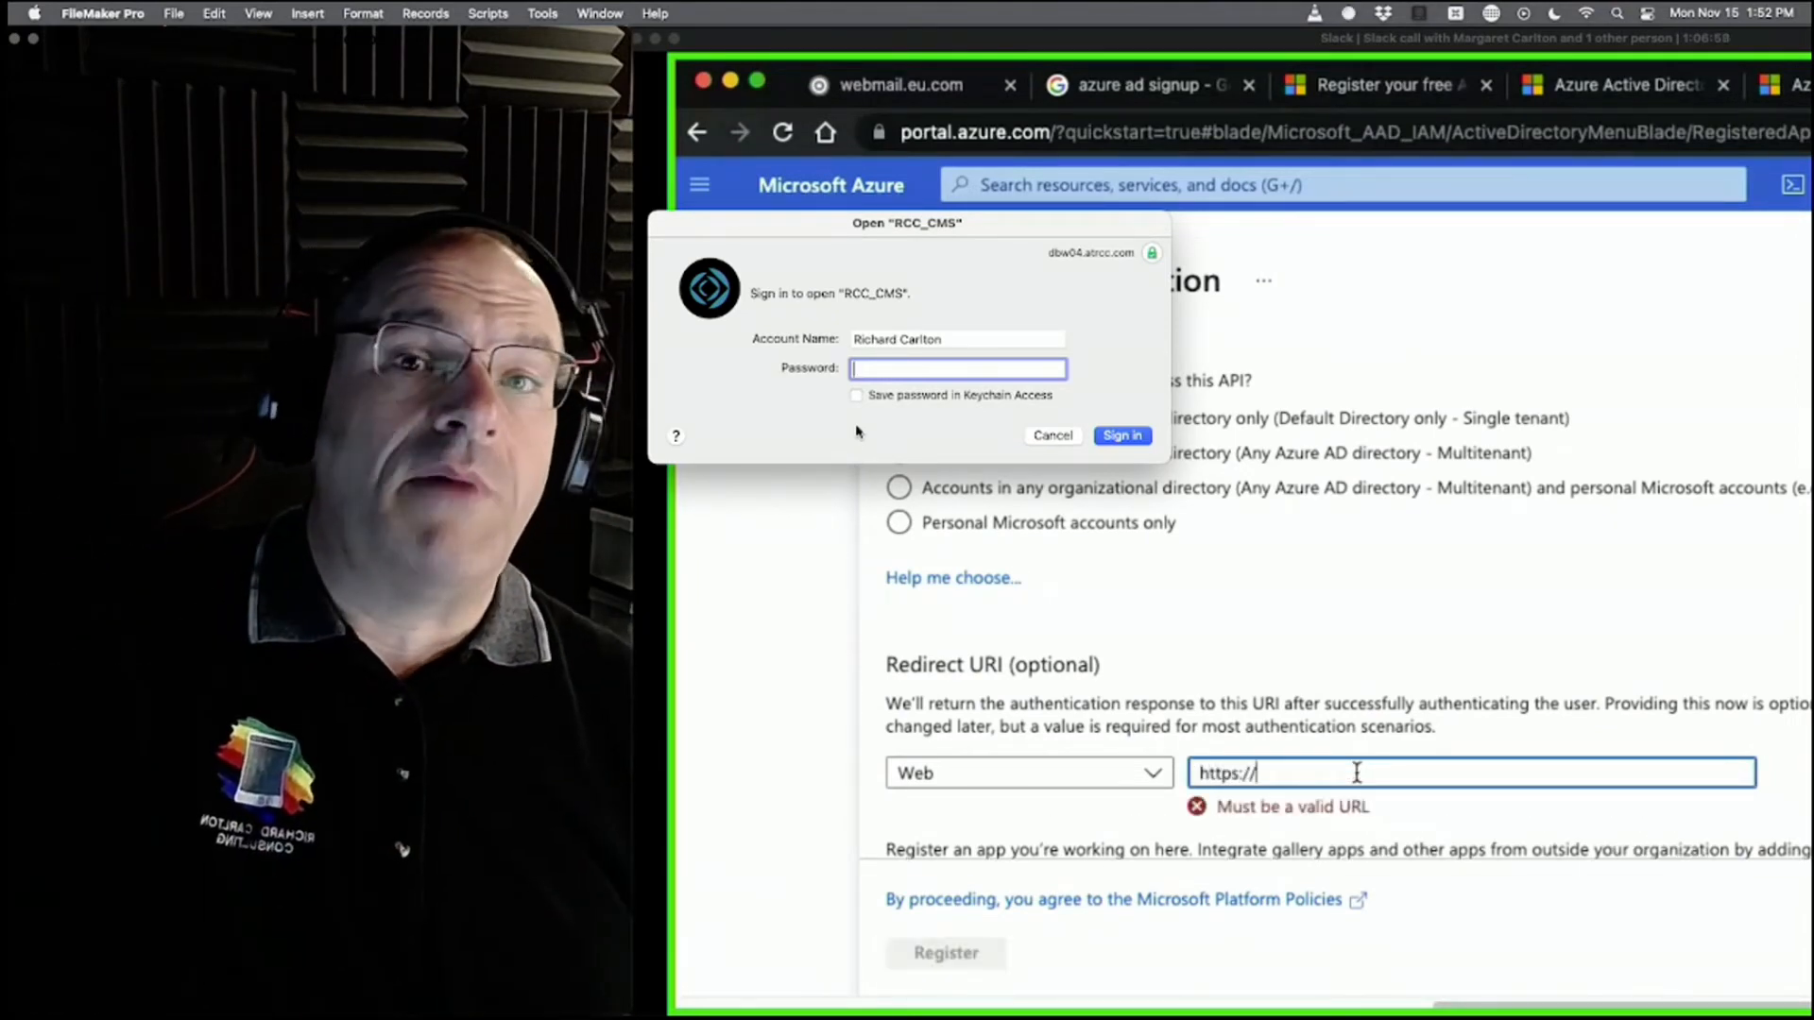
{"action": "type", "text": "dbw"}
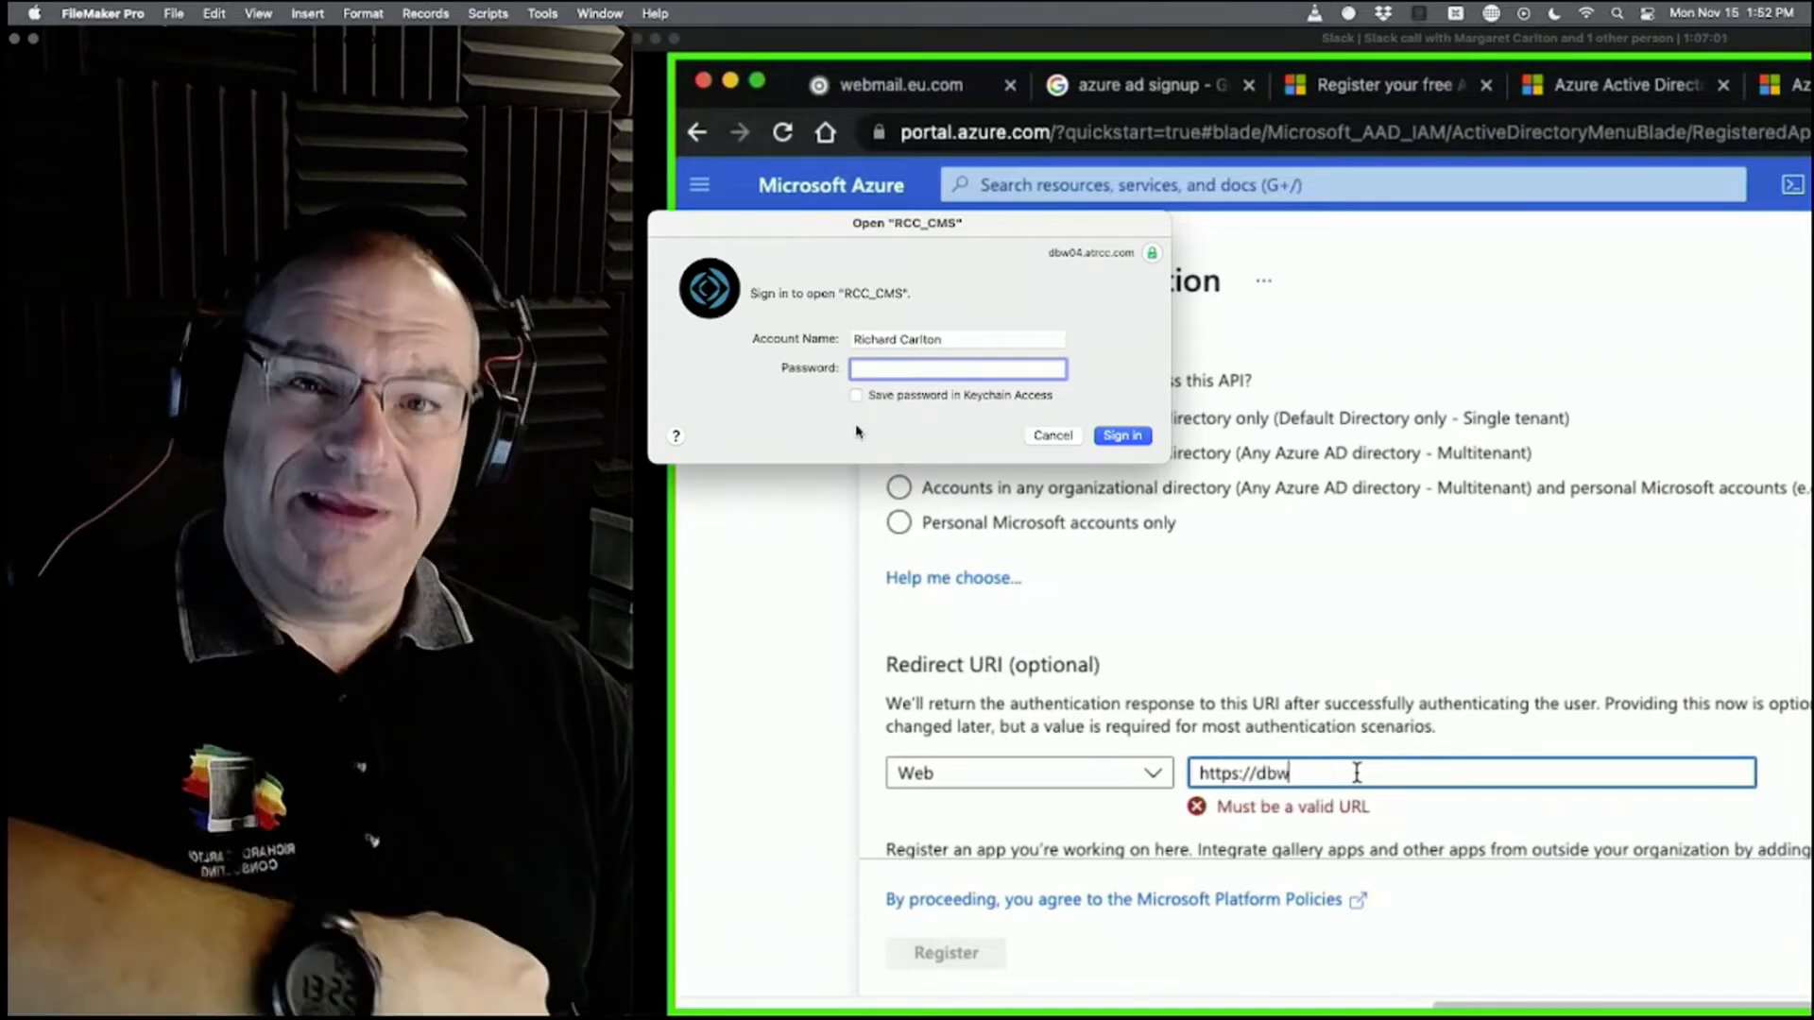
{"action": "type", "text": "02.atrcc.co"}
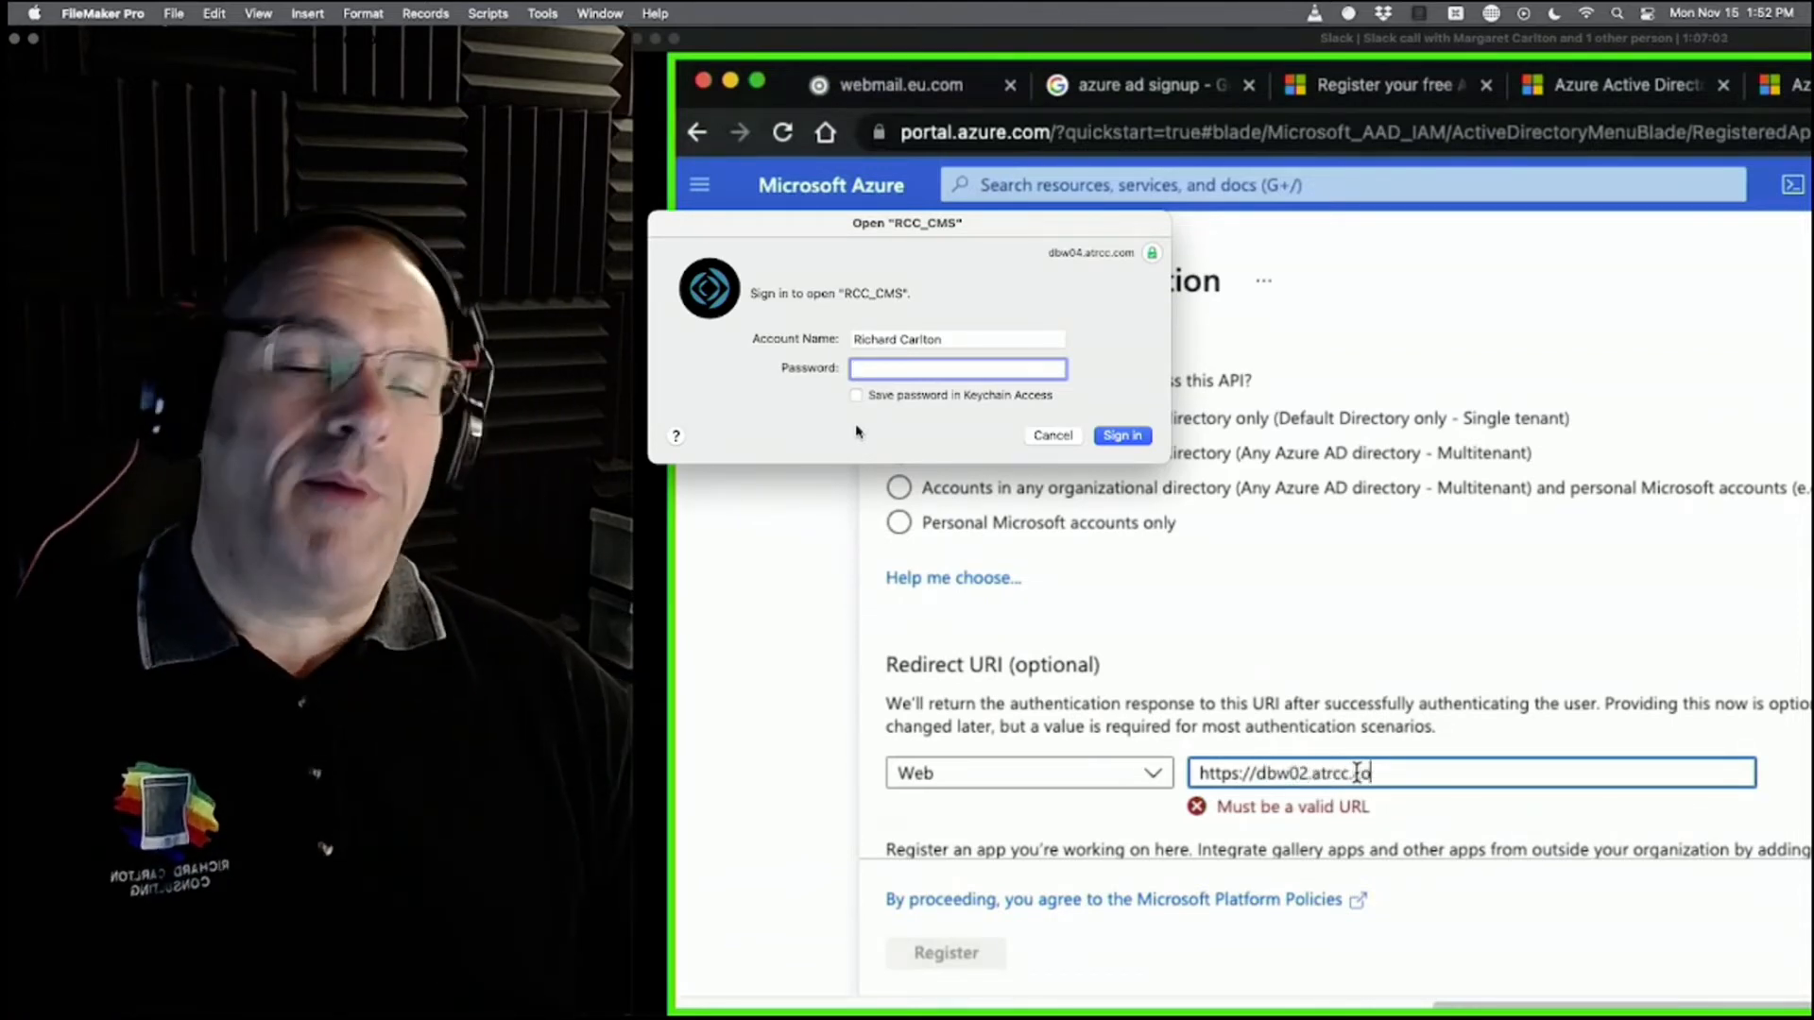
{"action": "type", "text": "m/oa"}
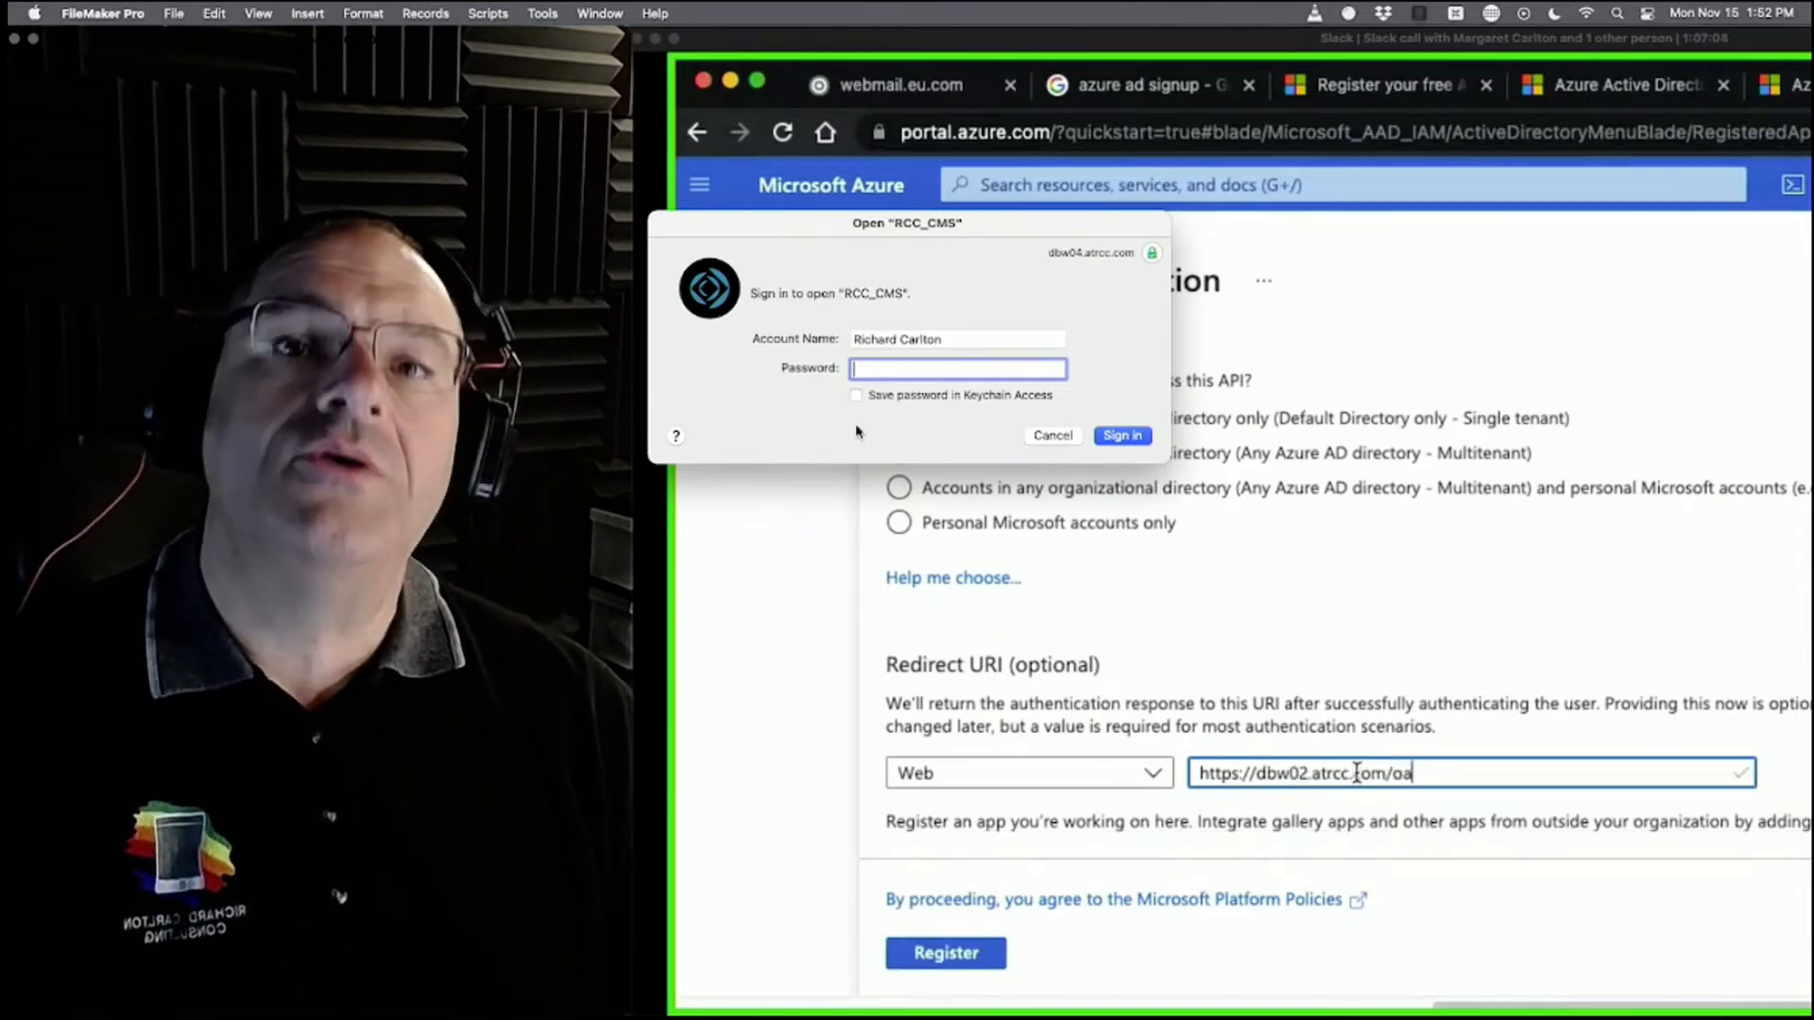
{"action": "type", "text": "uth/redirect"}
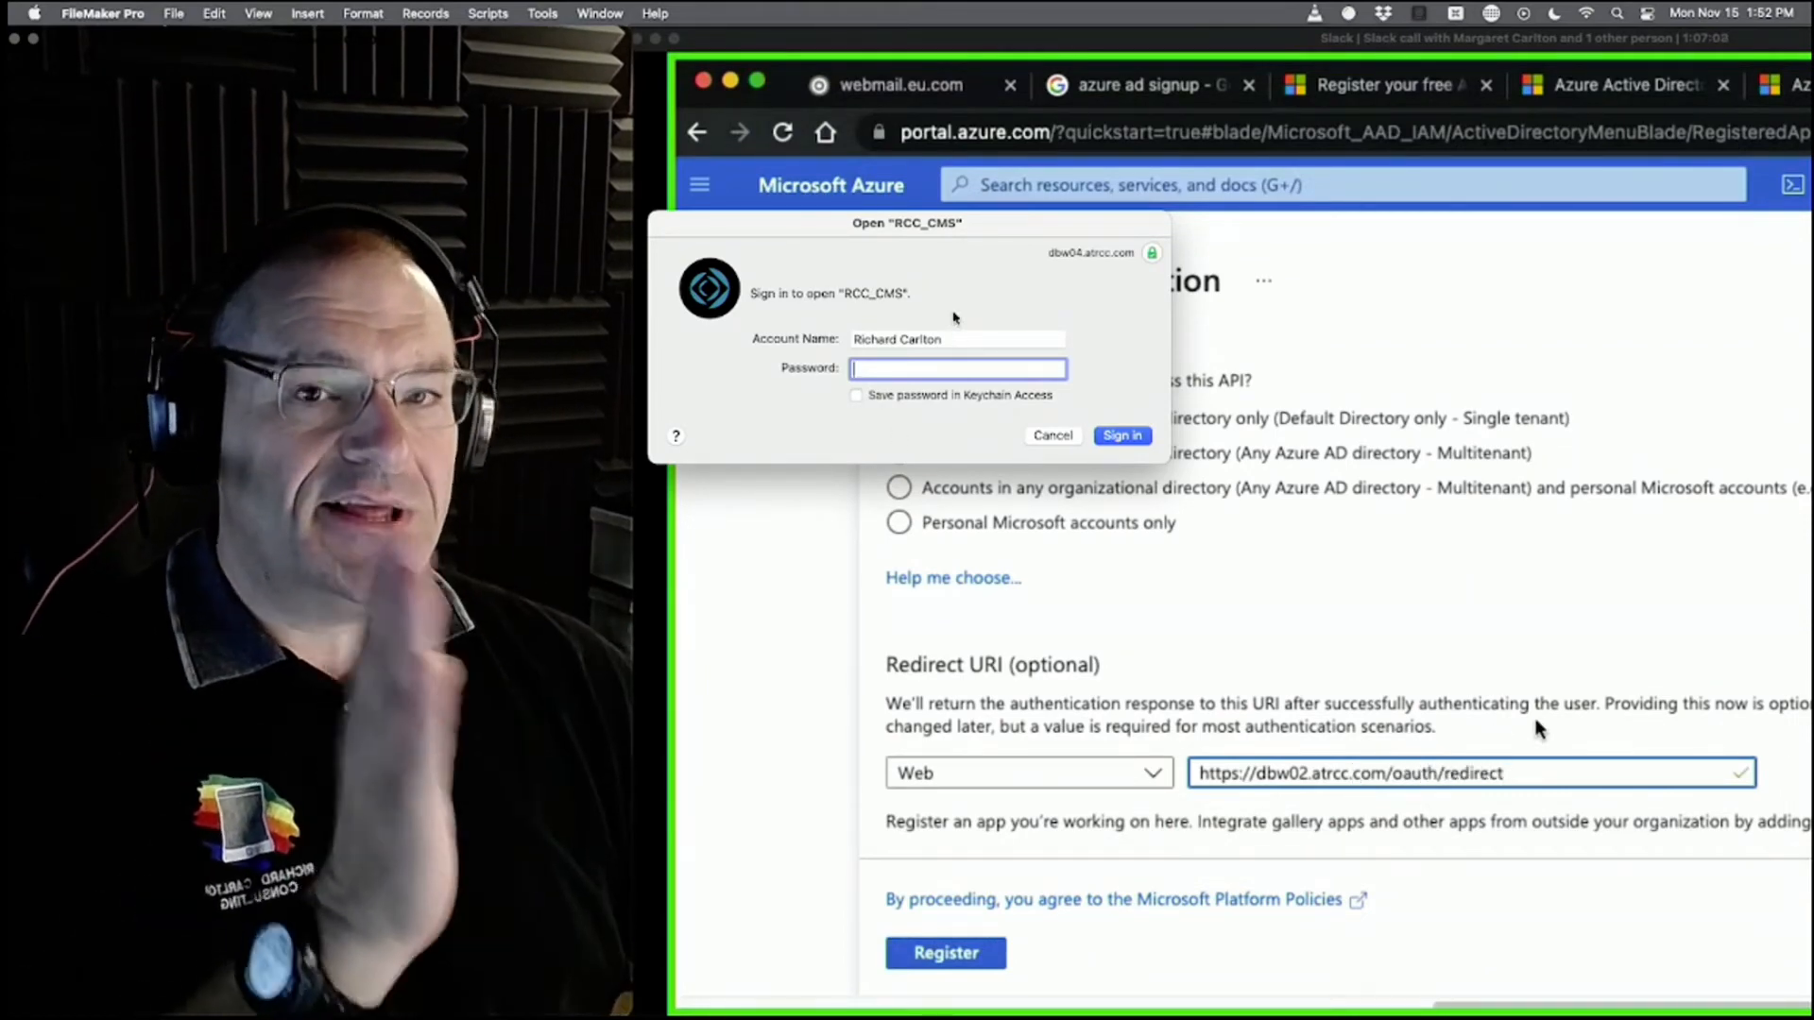
Cancel the FileMaker sign-in prompt and move the webcam preview away from the Azure form.
{"action": "left_click", "coordinate": [1052, 434]}
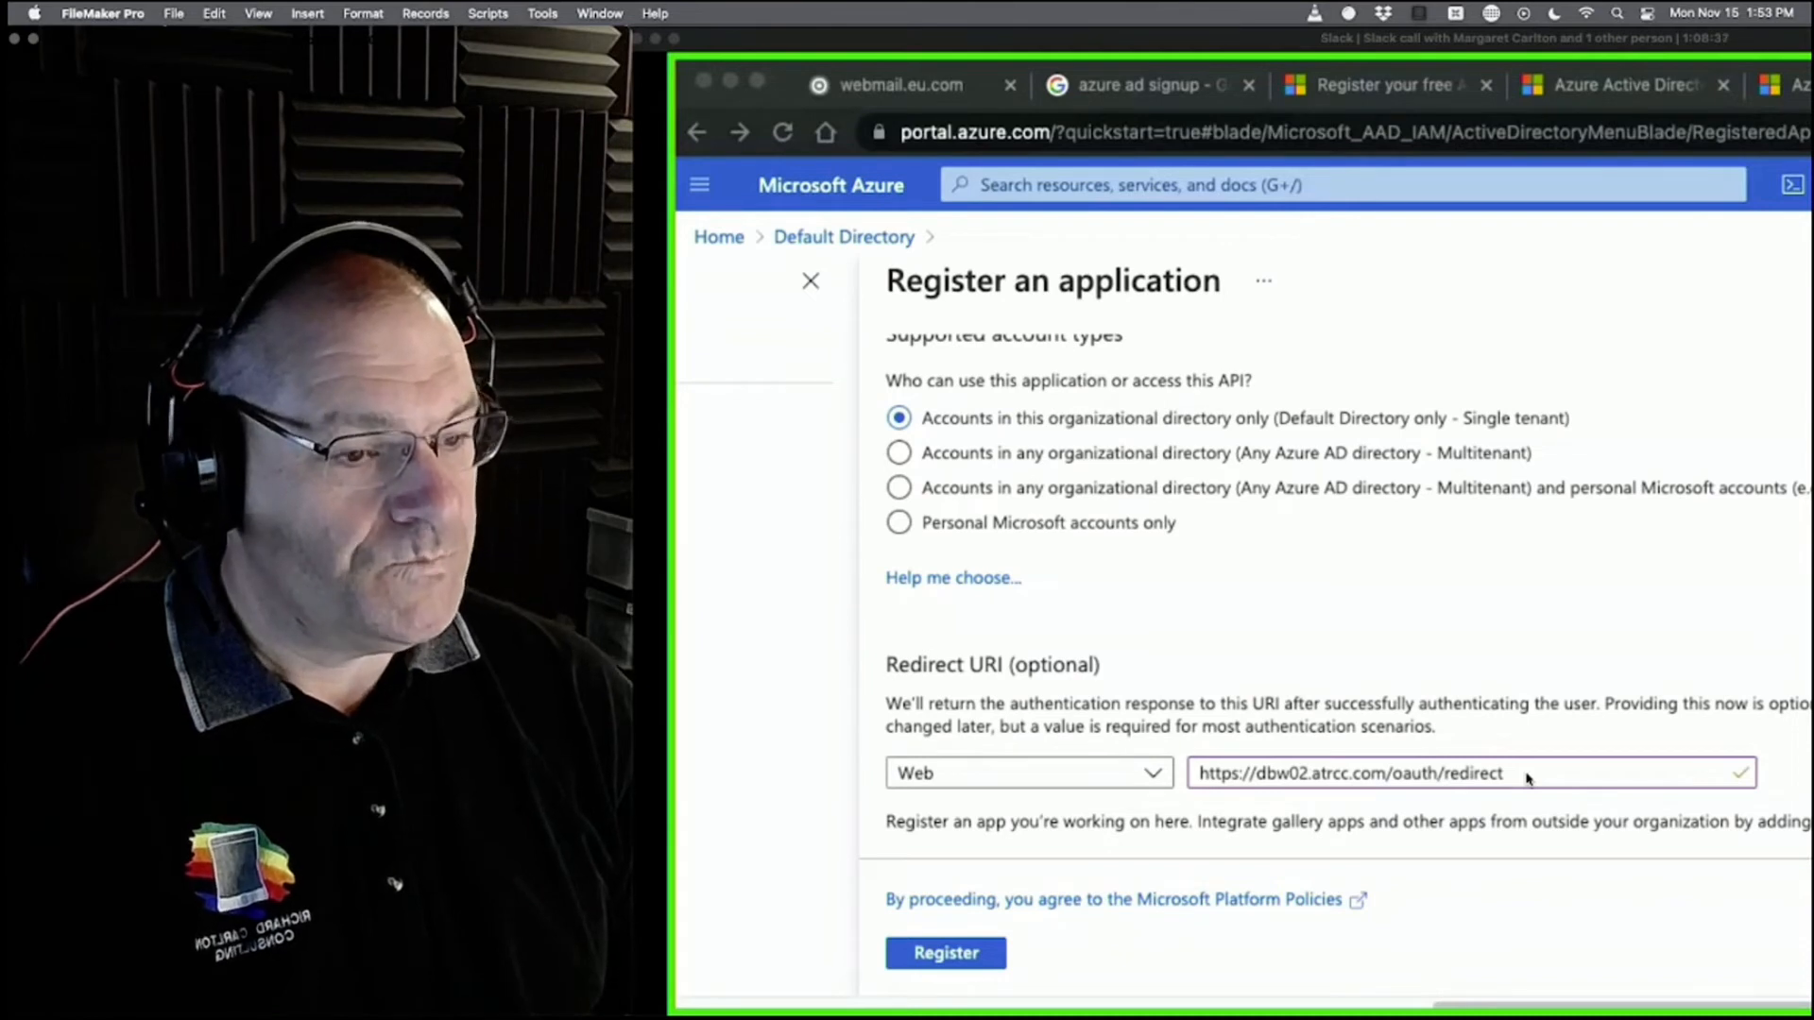
{"action": "left_click", "coordinate": [1396, 729]}
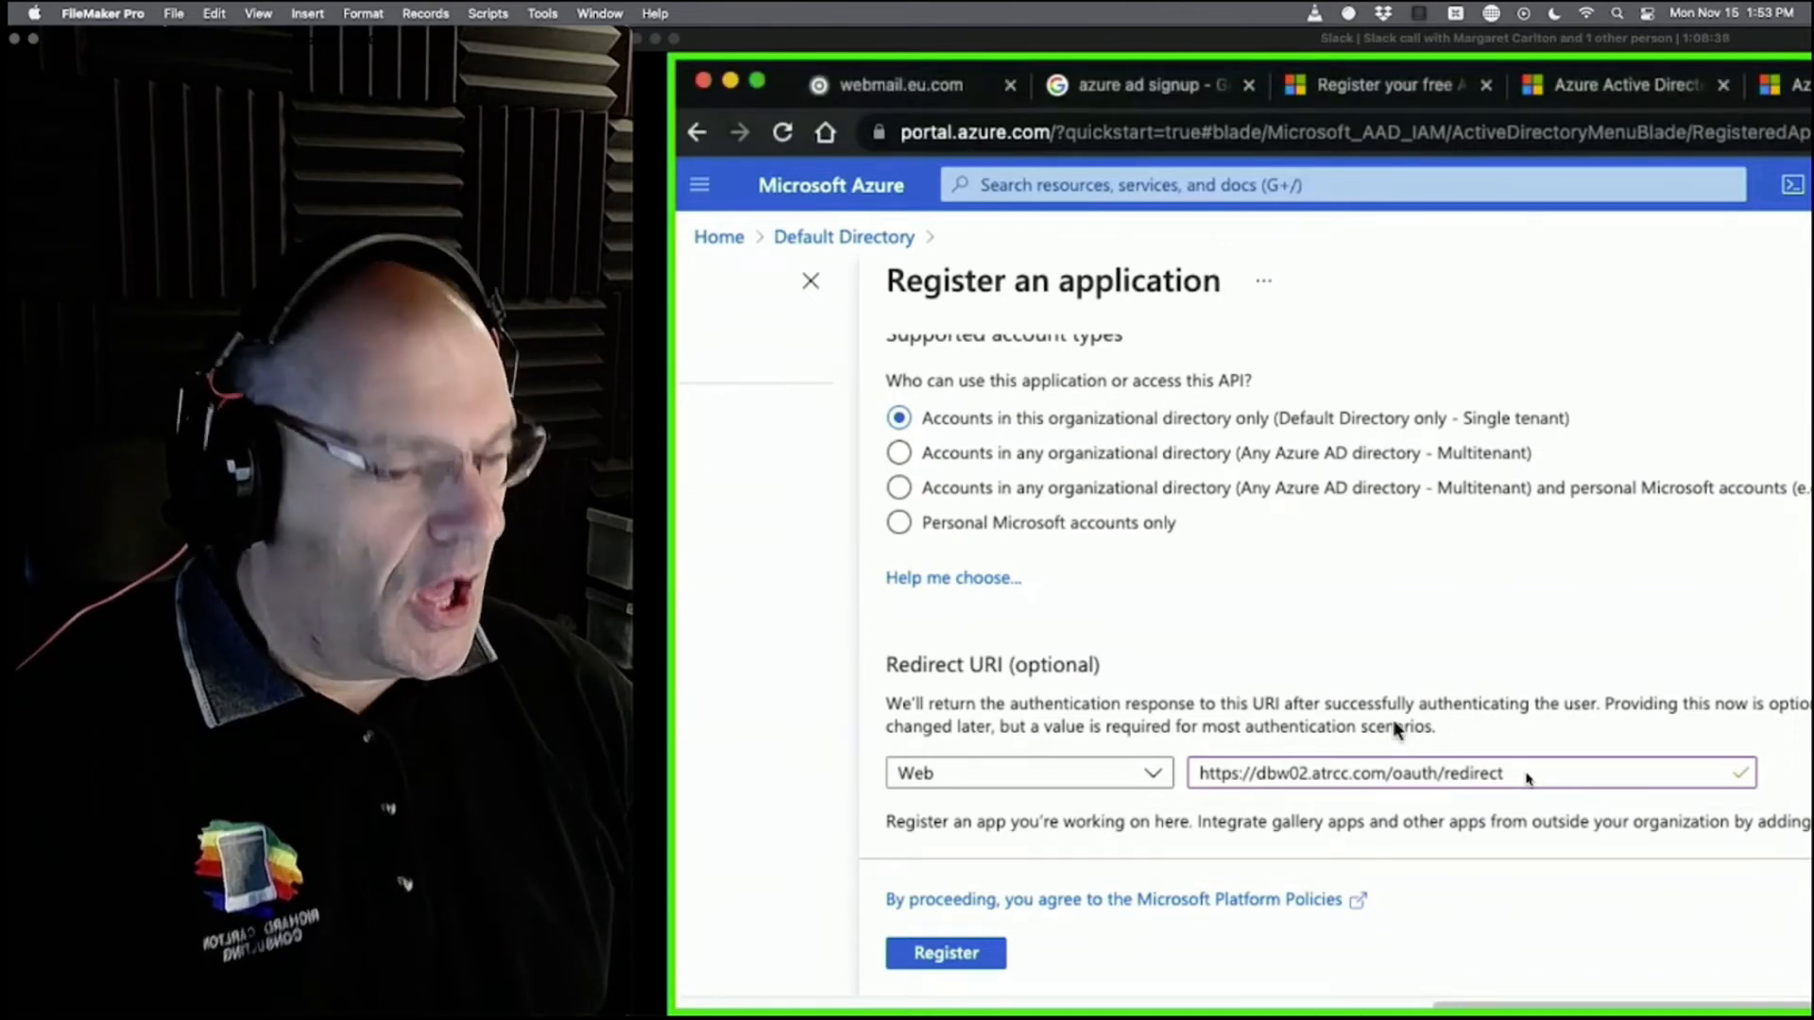
{"action": "left_click_drag", "start_coordinate": [412, 40], "coordinate": [405, 945]}
{"action": "left_click", "coordinate": [447, 515]}
{"action": "scroll", "coordinate": [440, 605], "scroll_direction": "down", "scroll_amount": 3}
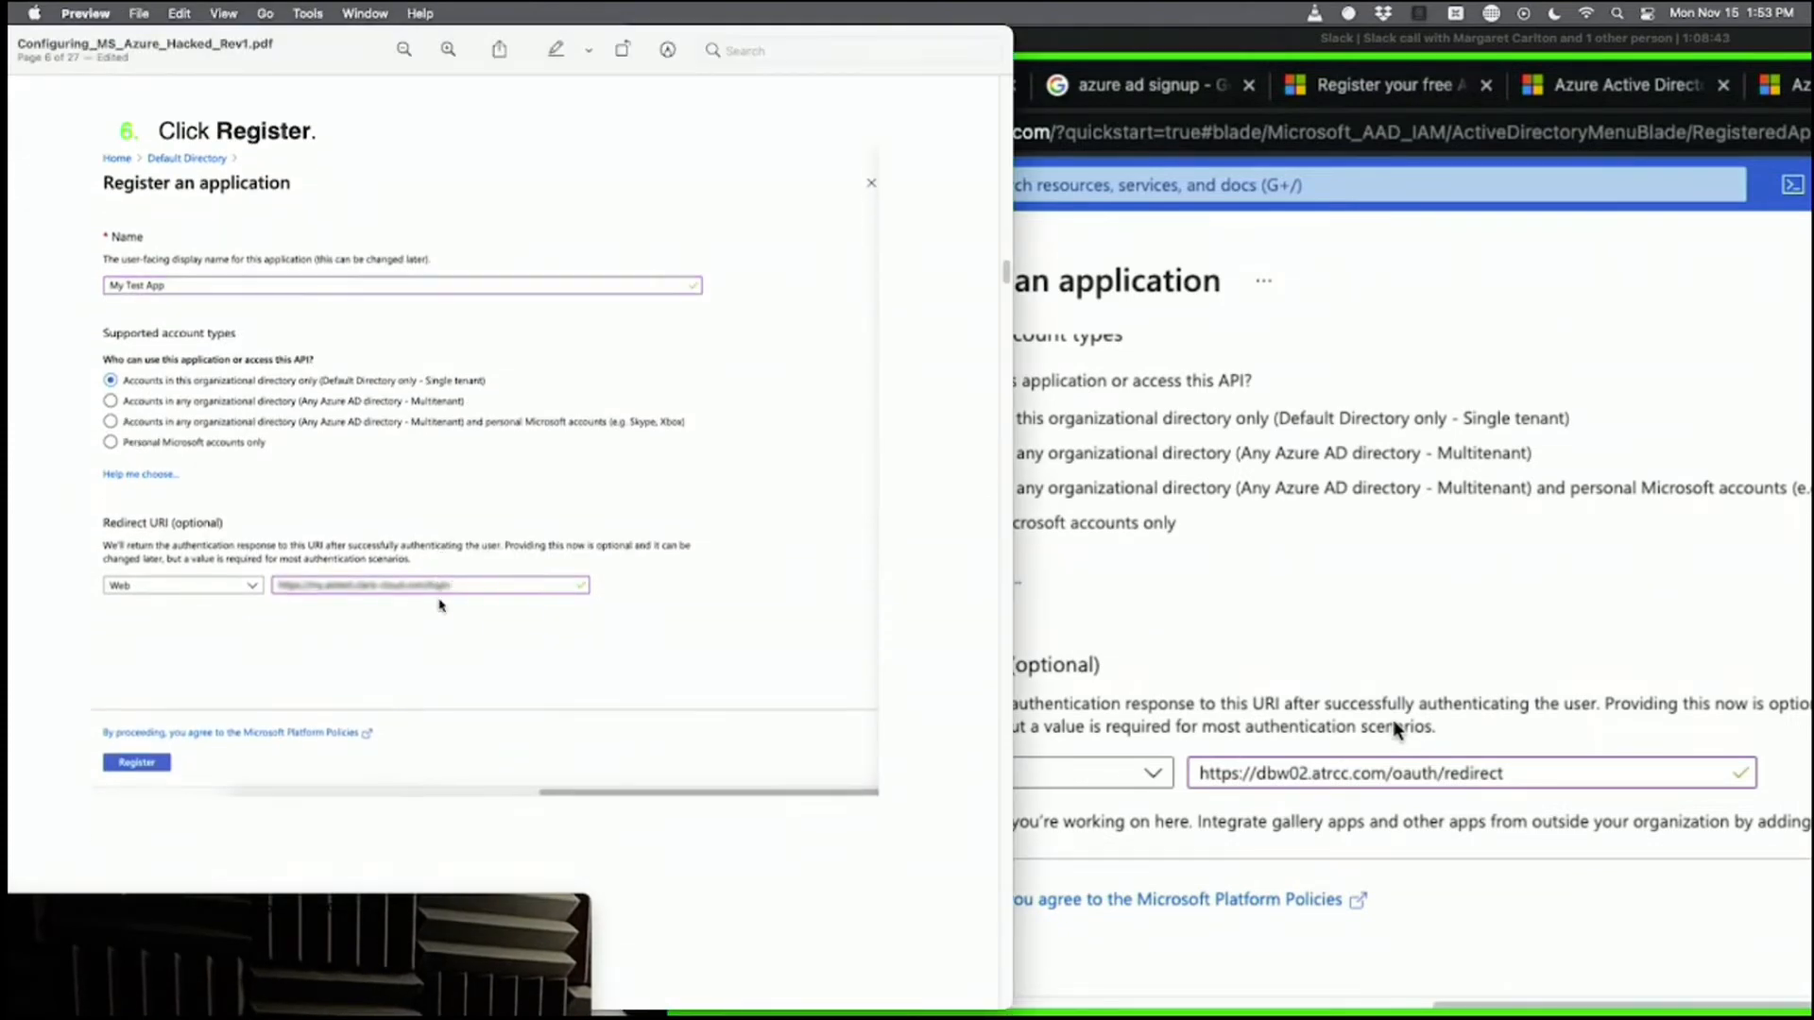
{"action": "scroll", "coordinate": [441, 605], "scroll_direction": "up", "scroll_amount": 8}
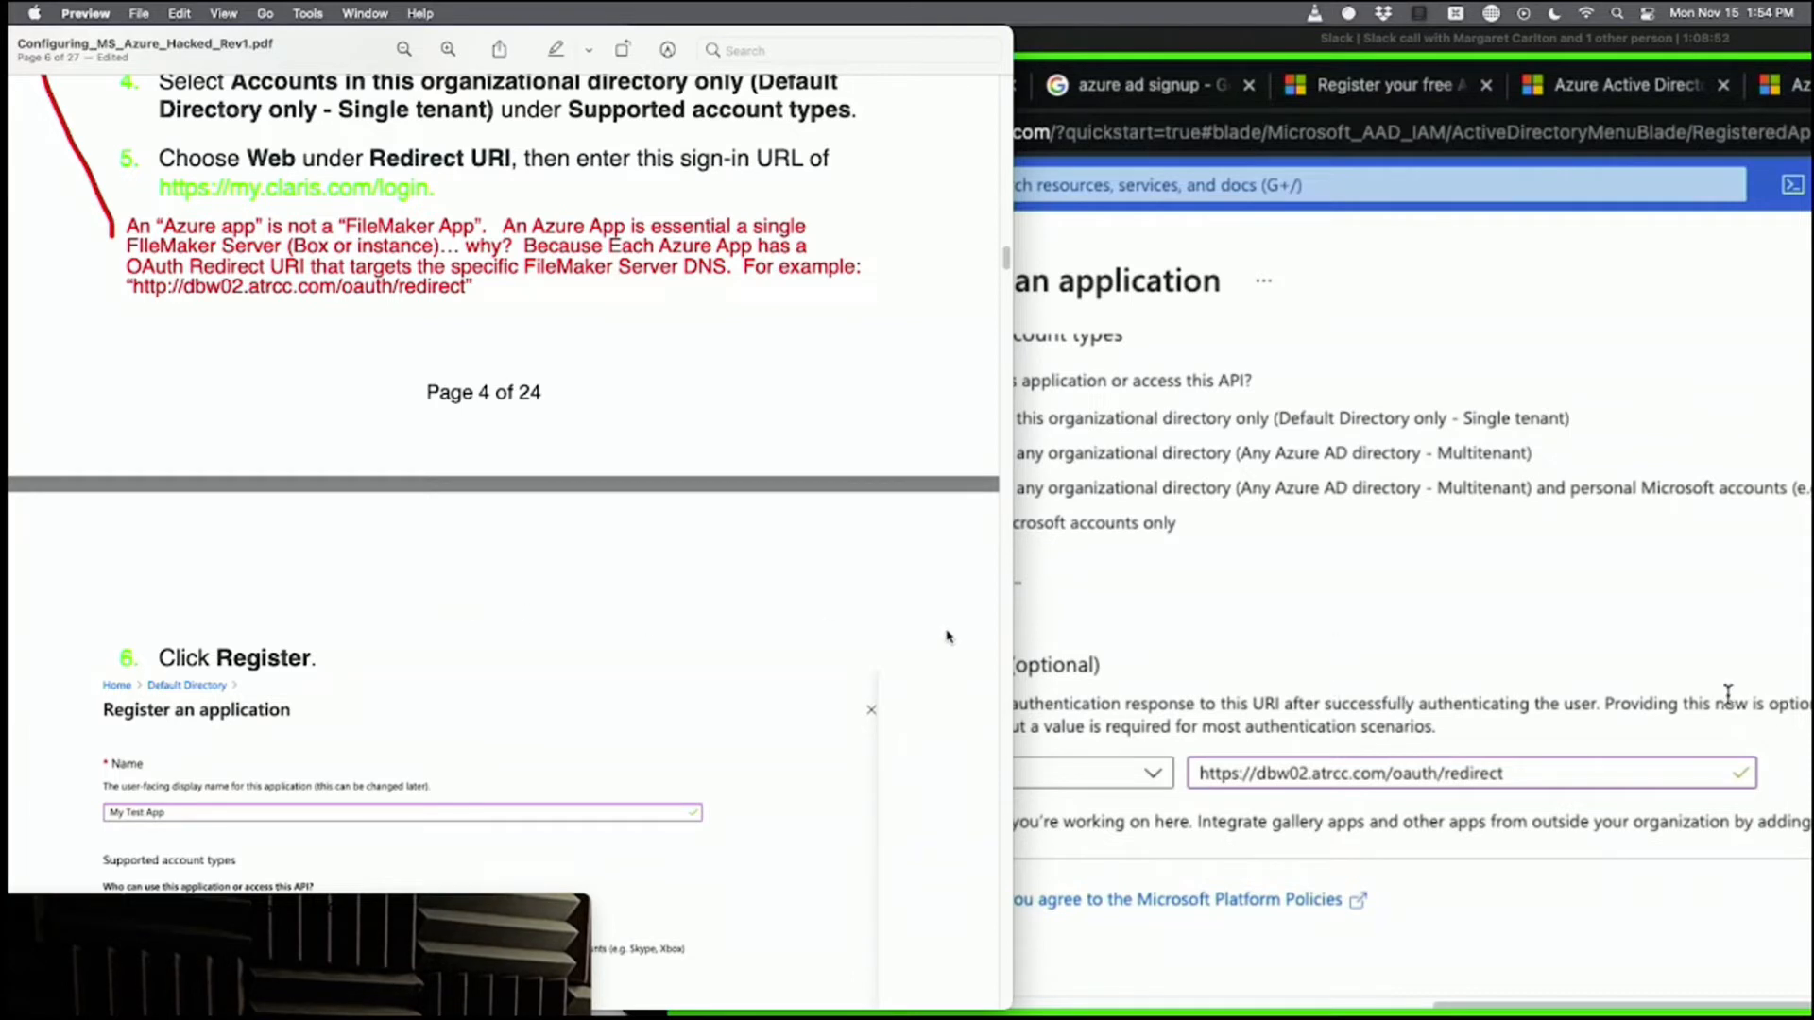
{"action": "double_click", "coordinate": [164, 287]}
{"action": "left_click", "coordinate": [167, 290]}
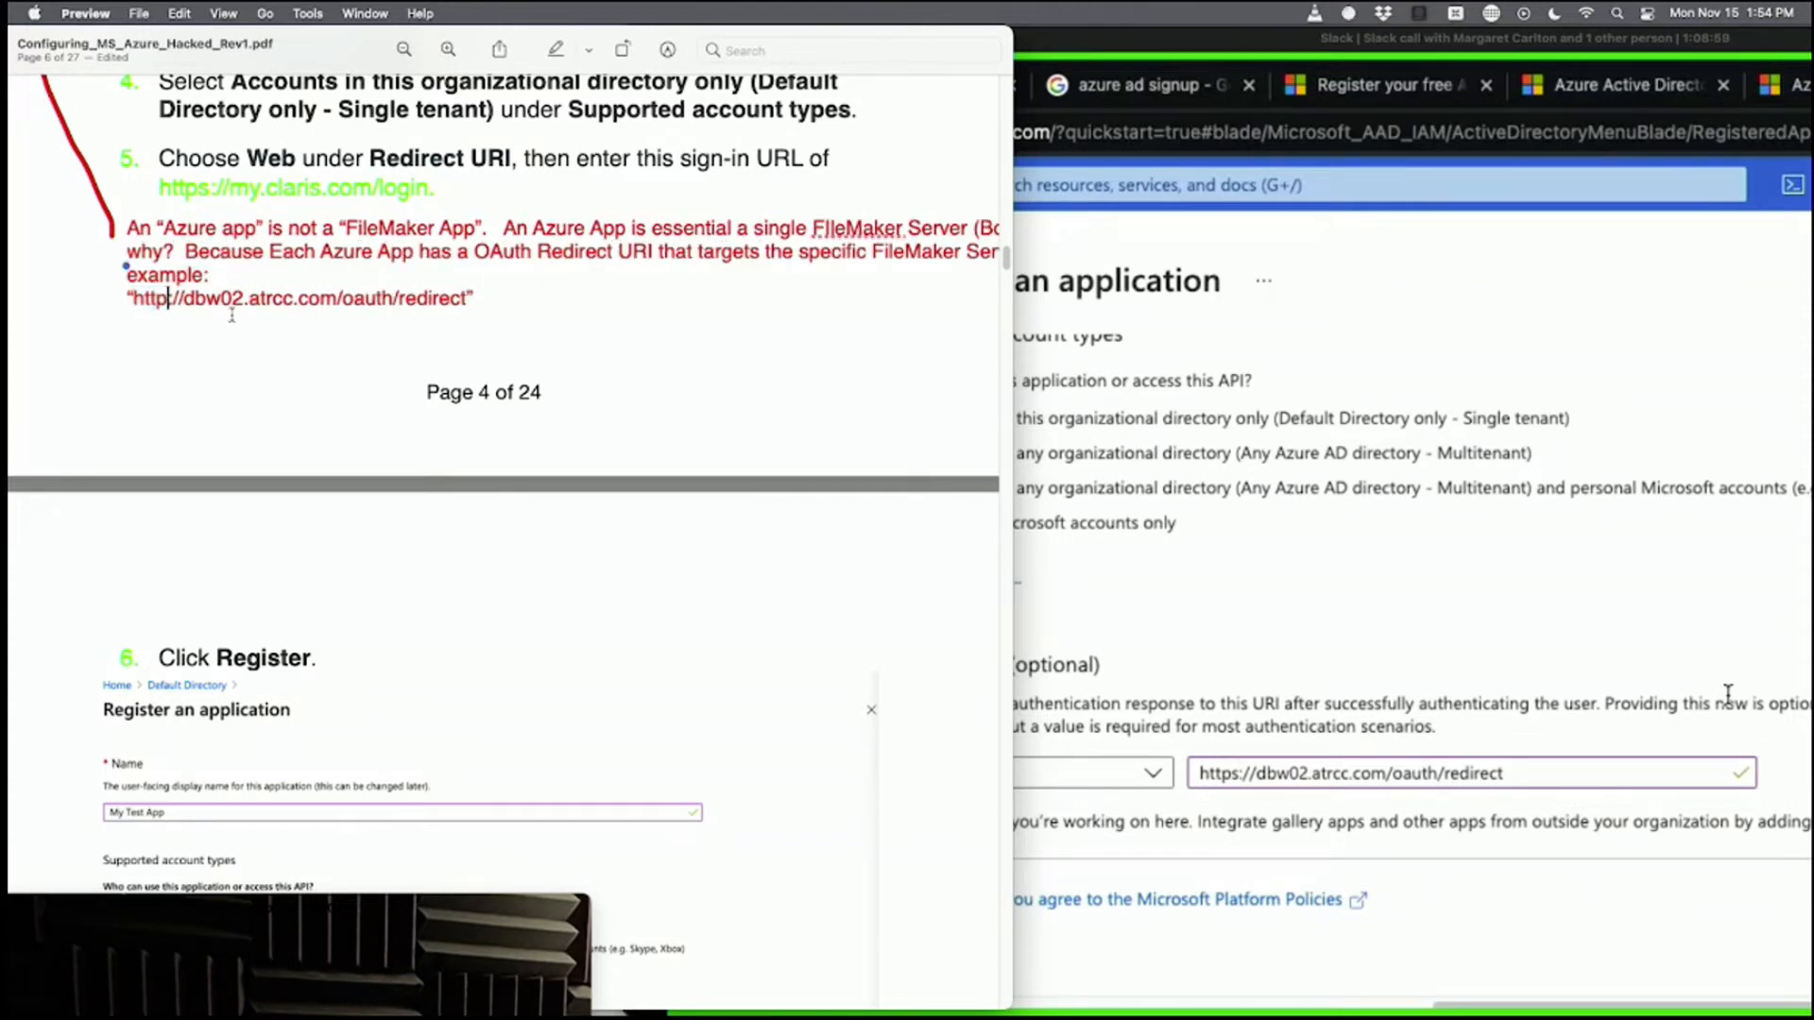
{"action": "type", "text": "s"}
{"action": "left_click", "coordinate": [294, 381]}
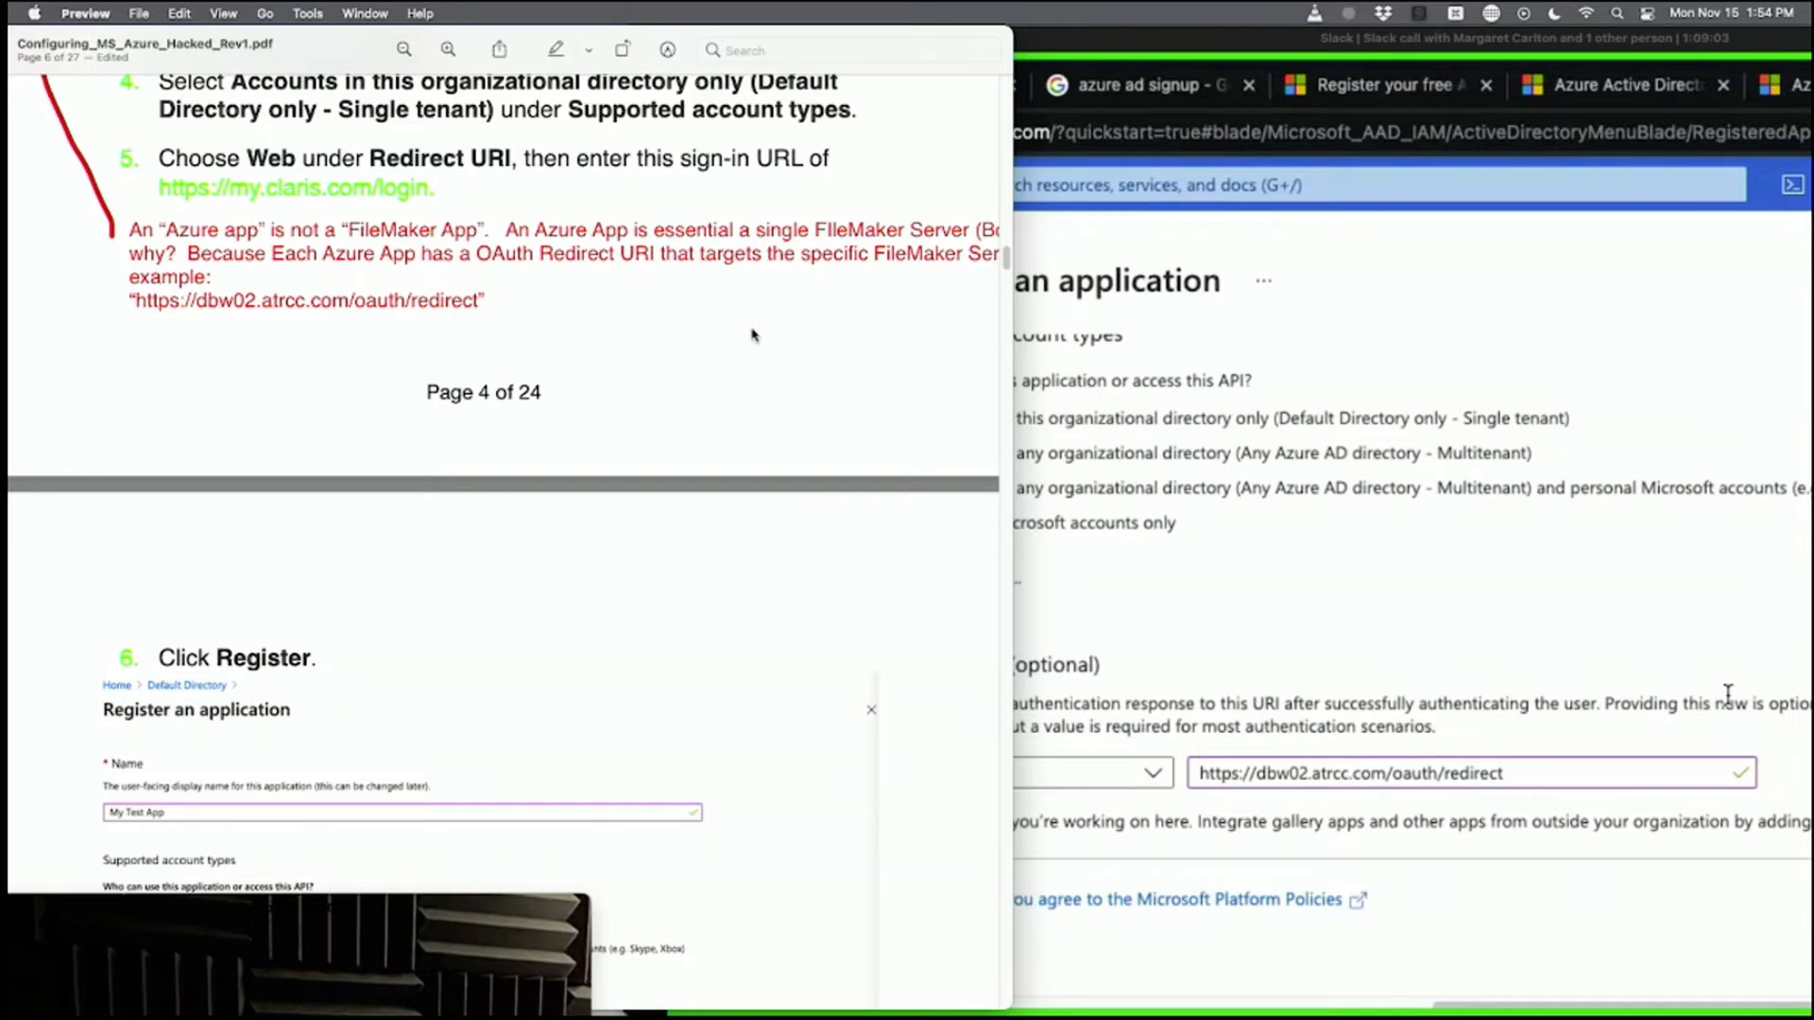
{"action": "key", "text": "super+s"}
{"action": "left_click", "coordinate": [1228, 580]}
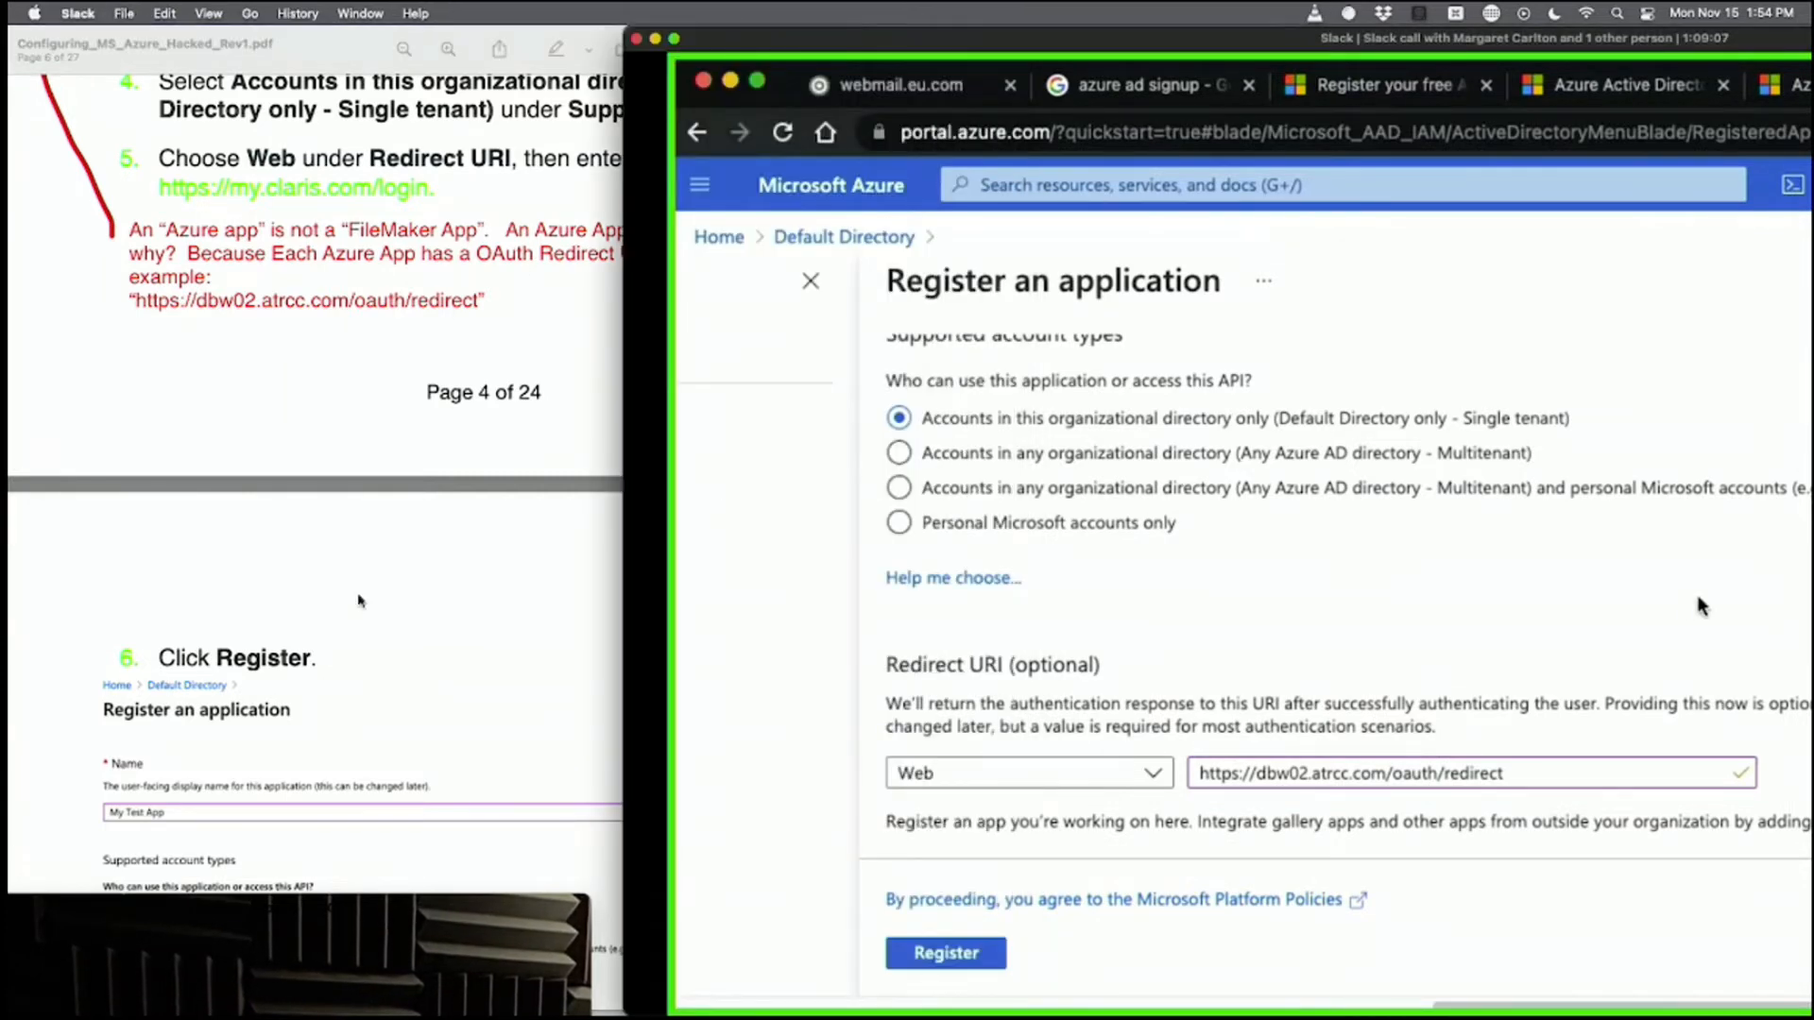
Hide the webcam preview and enlarge the shared Azure screen to fill the display.
{"action": "left_click_drag", "start_coordinate": [283, 906], "coordinate": [578, 879]}
{"action": "left_click", "coordinate": [268, 877]}
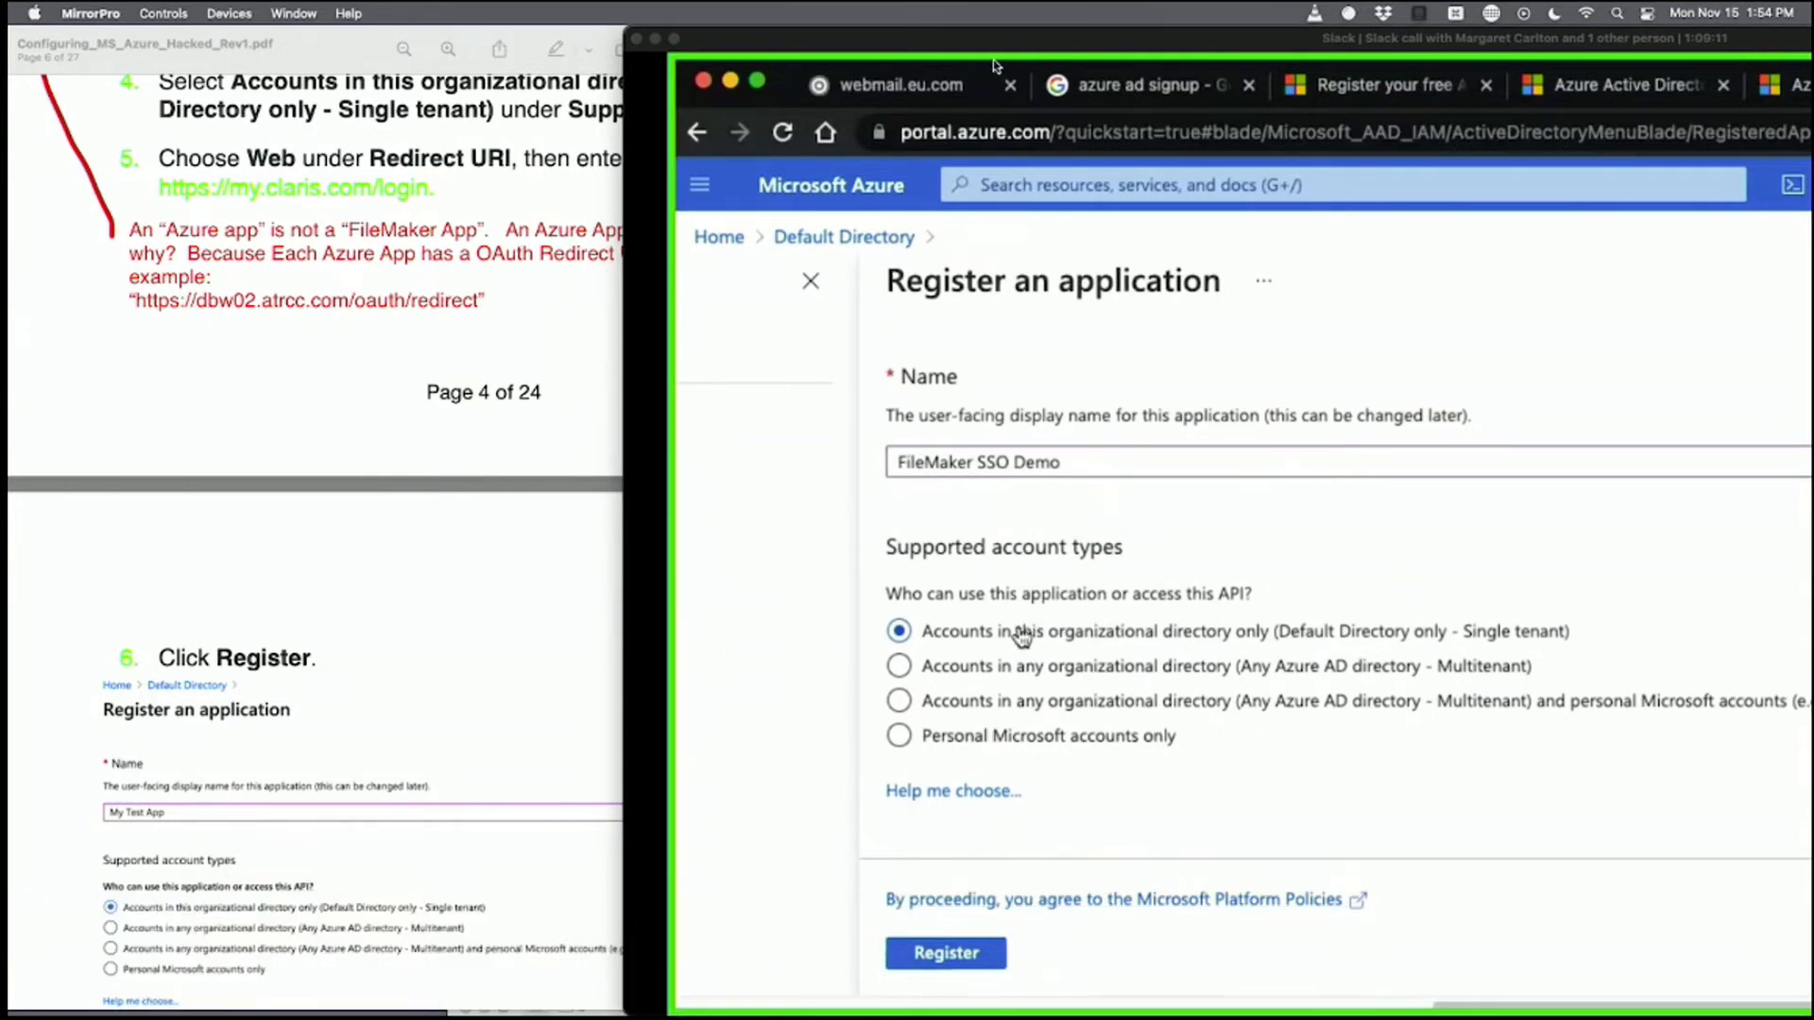
{"action": "double_click", "coordinate": [961, 42]}
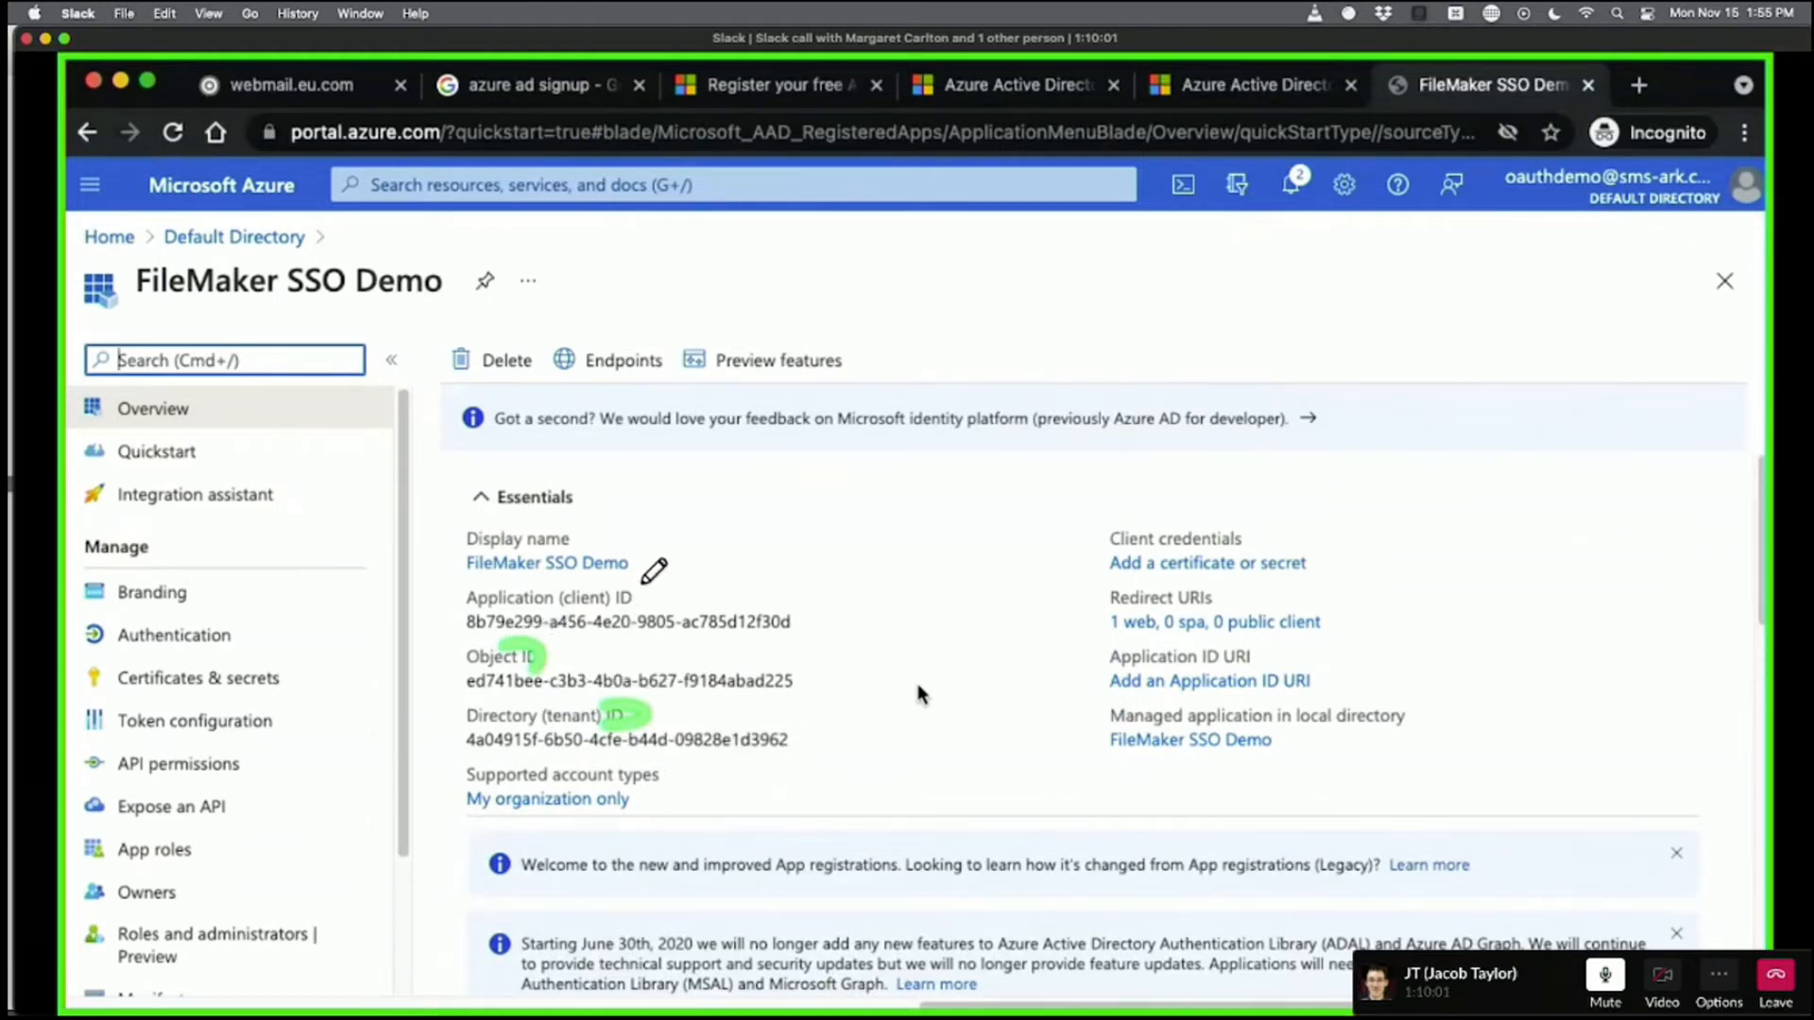
Move the shared screen aside and scroll the setup guide to its Terminology page.
{"action": "left_click", "coordinate": [719, 623]}
{"action": "left_click_drag", "start_coordinate": [324, 42], "coordinate": [1009, 41]}
{"action": "left_click", "coordinate": [449, 361]}
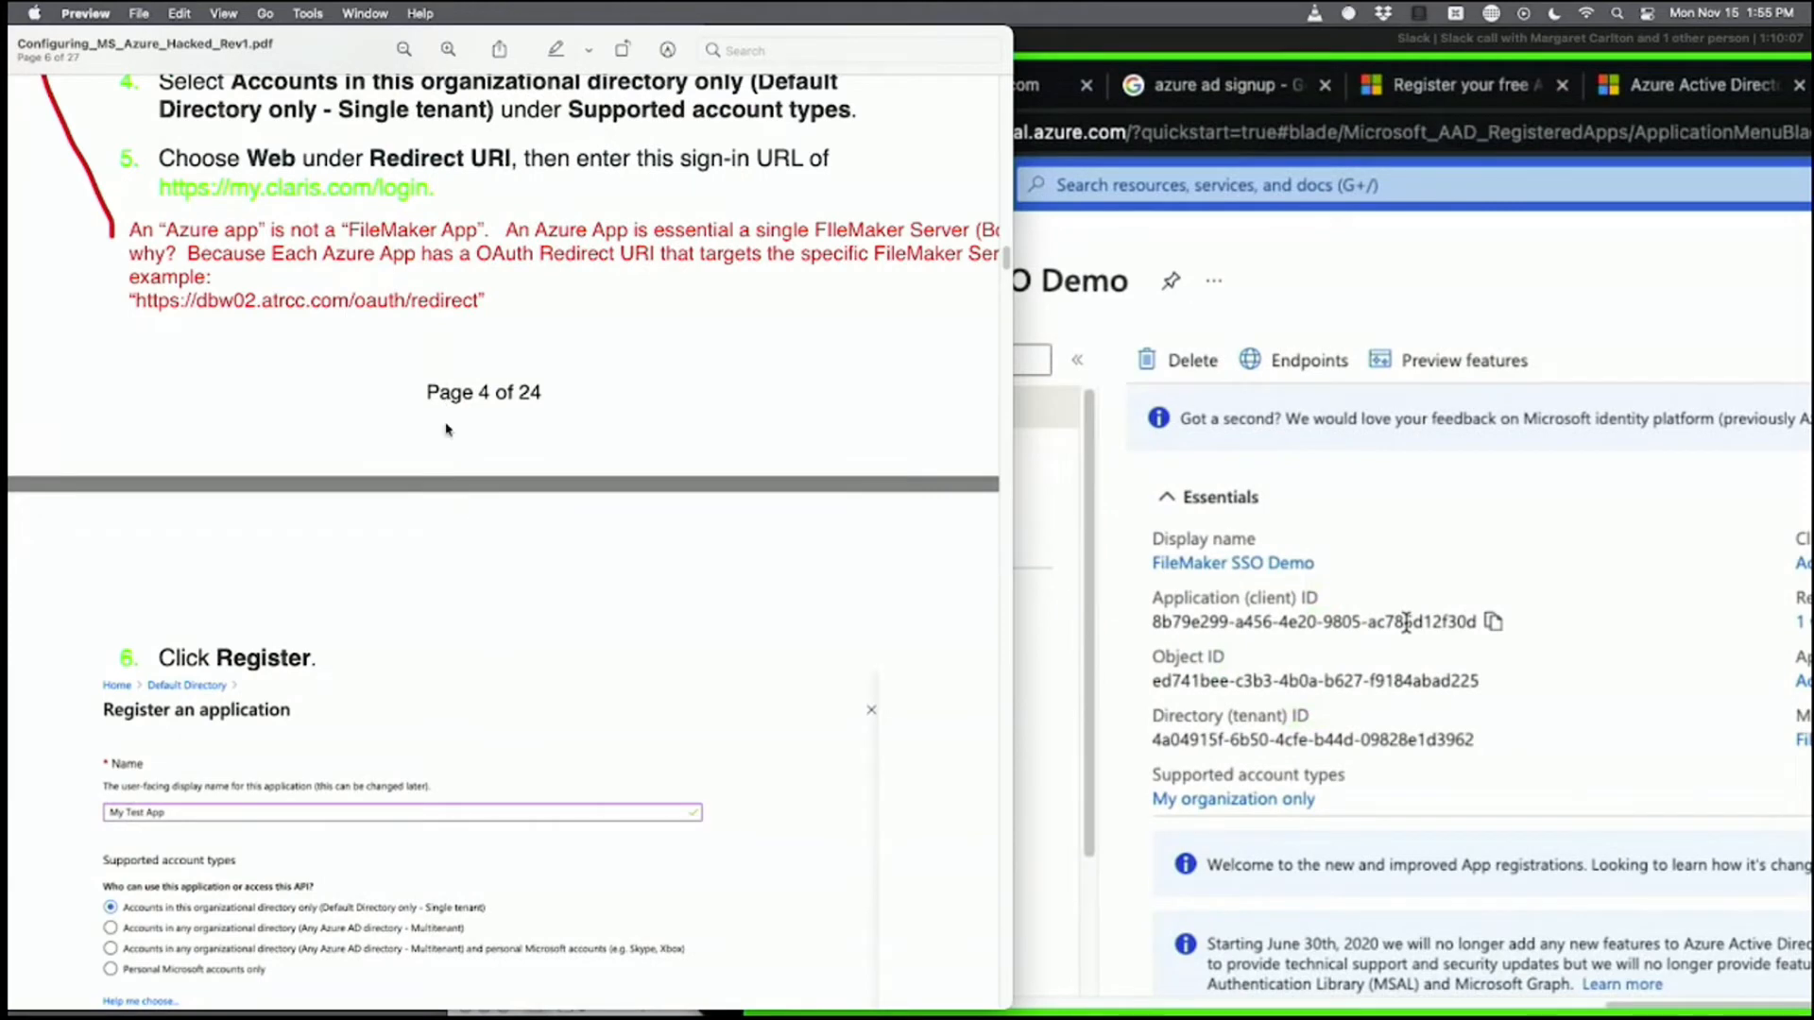
{"action": "scroll", "coordinate": [448, 430], "scroll_direction": "up", "scroll_amount": 15}
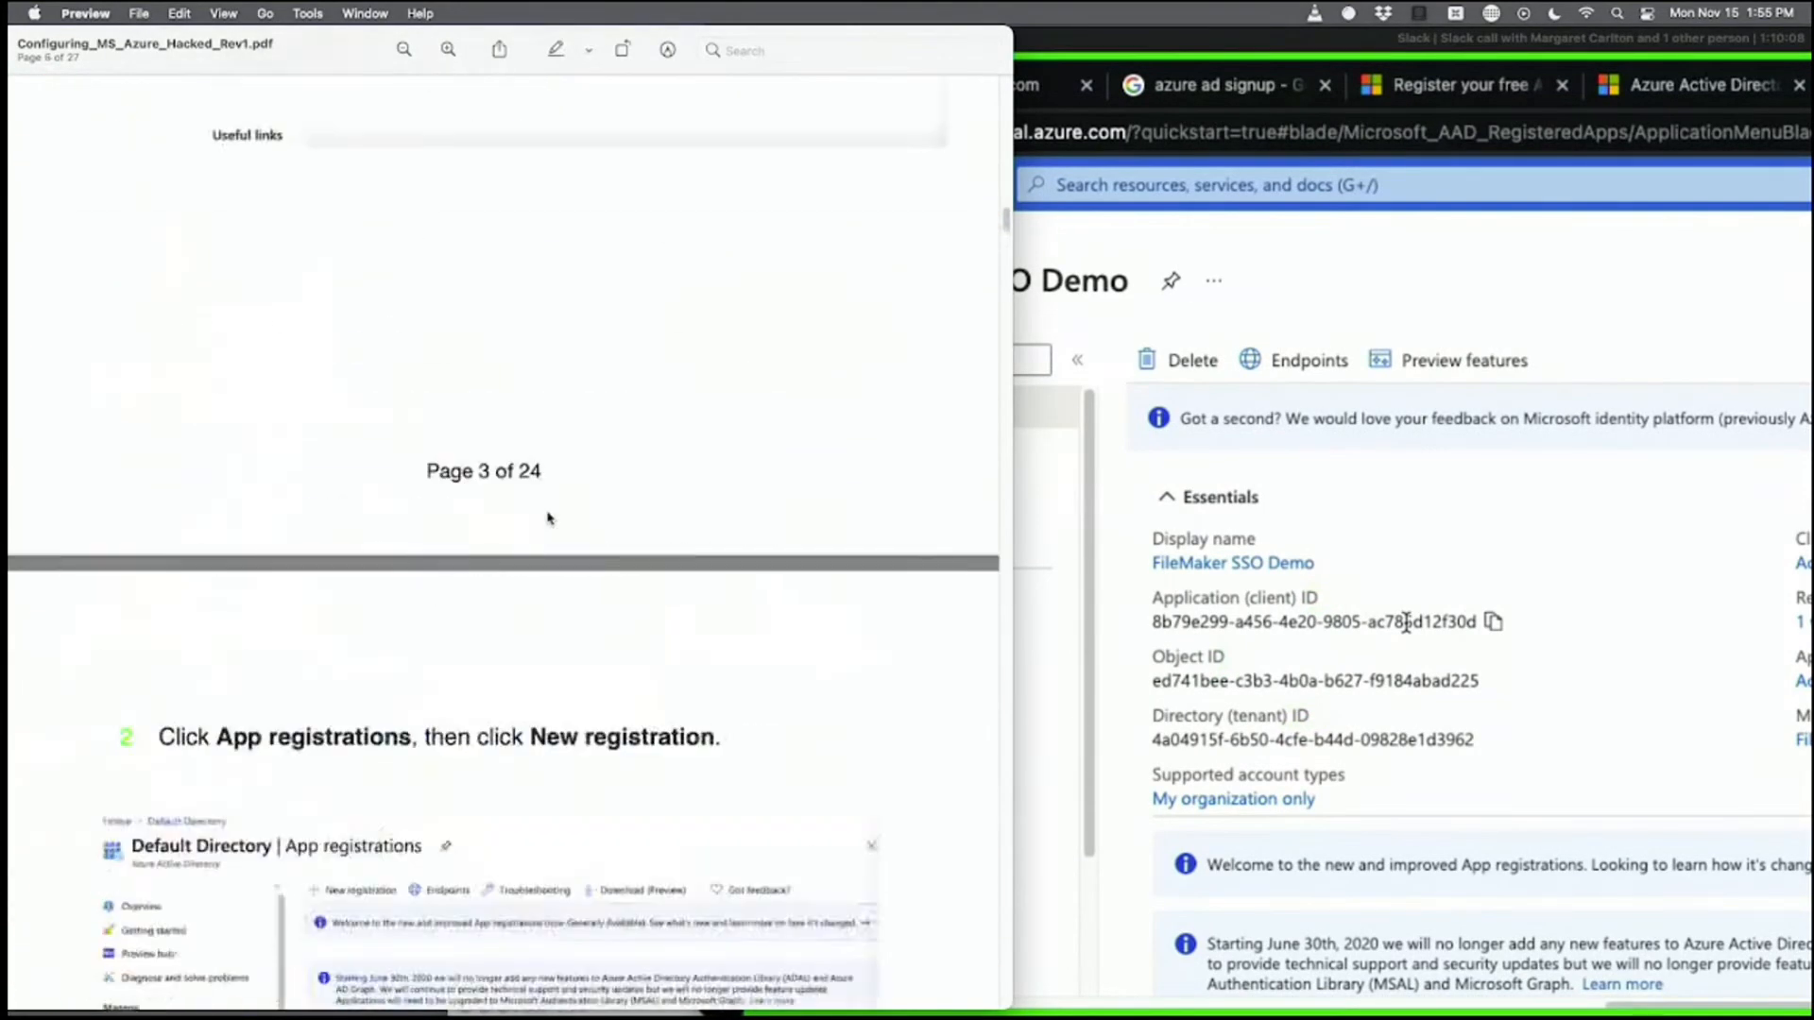
{"action": "scroll", "coordinate": [548, 517], "scroll_direction": "up", "scroll_amount": 15}
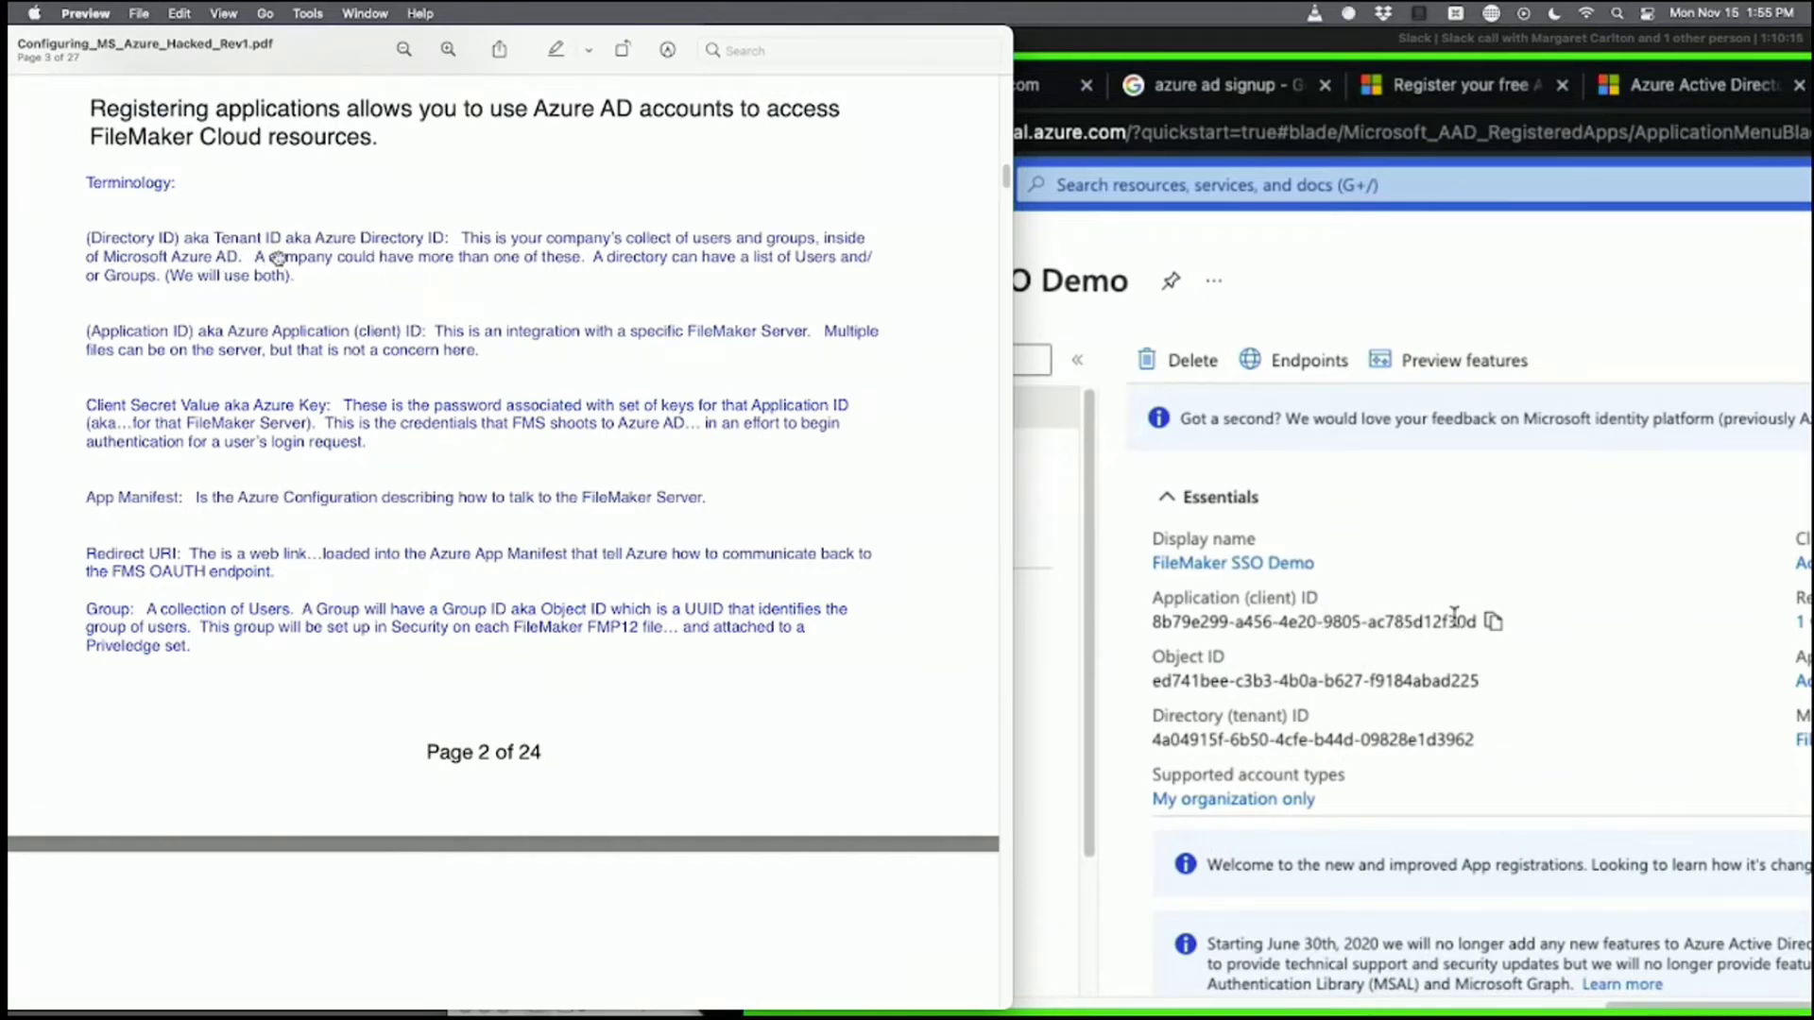
Copy the Application (client) ID and draw a green mark beneath the IDs.
{"action": "left_click_drag", "start_coordinate": [1475, 621], "coordinate": [1127, 618]}
{"action": "left_click", "coordinate": [1236, 620]}
{"action": "left_click", "coordinate": [1491, 621]}
{"action": "left_click", "coordinate": [1398, 718]}
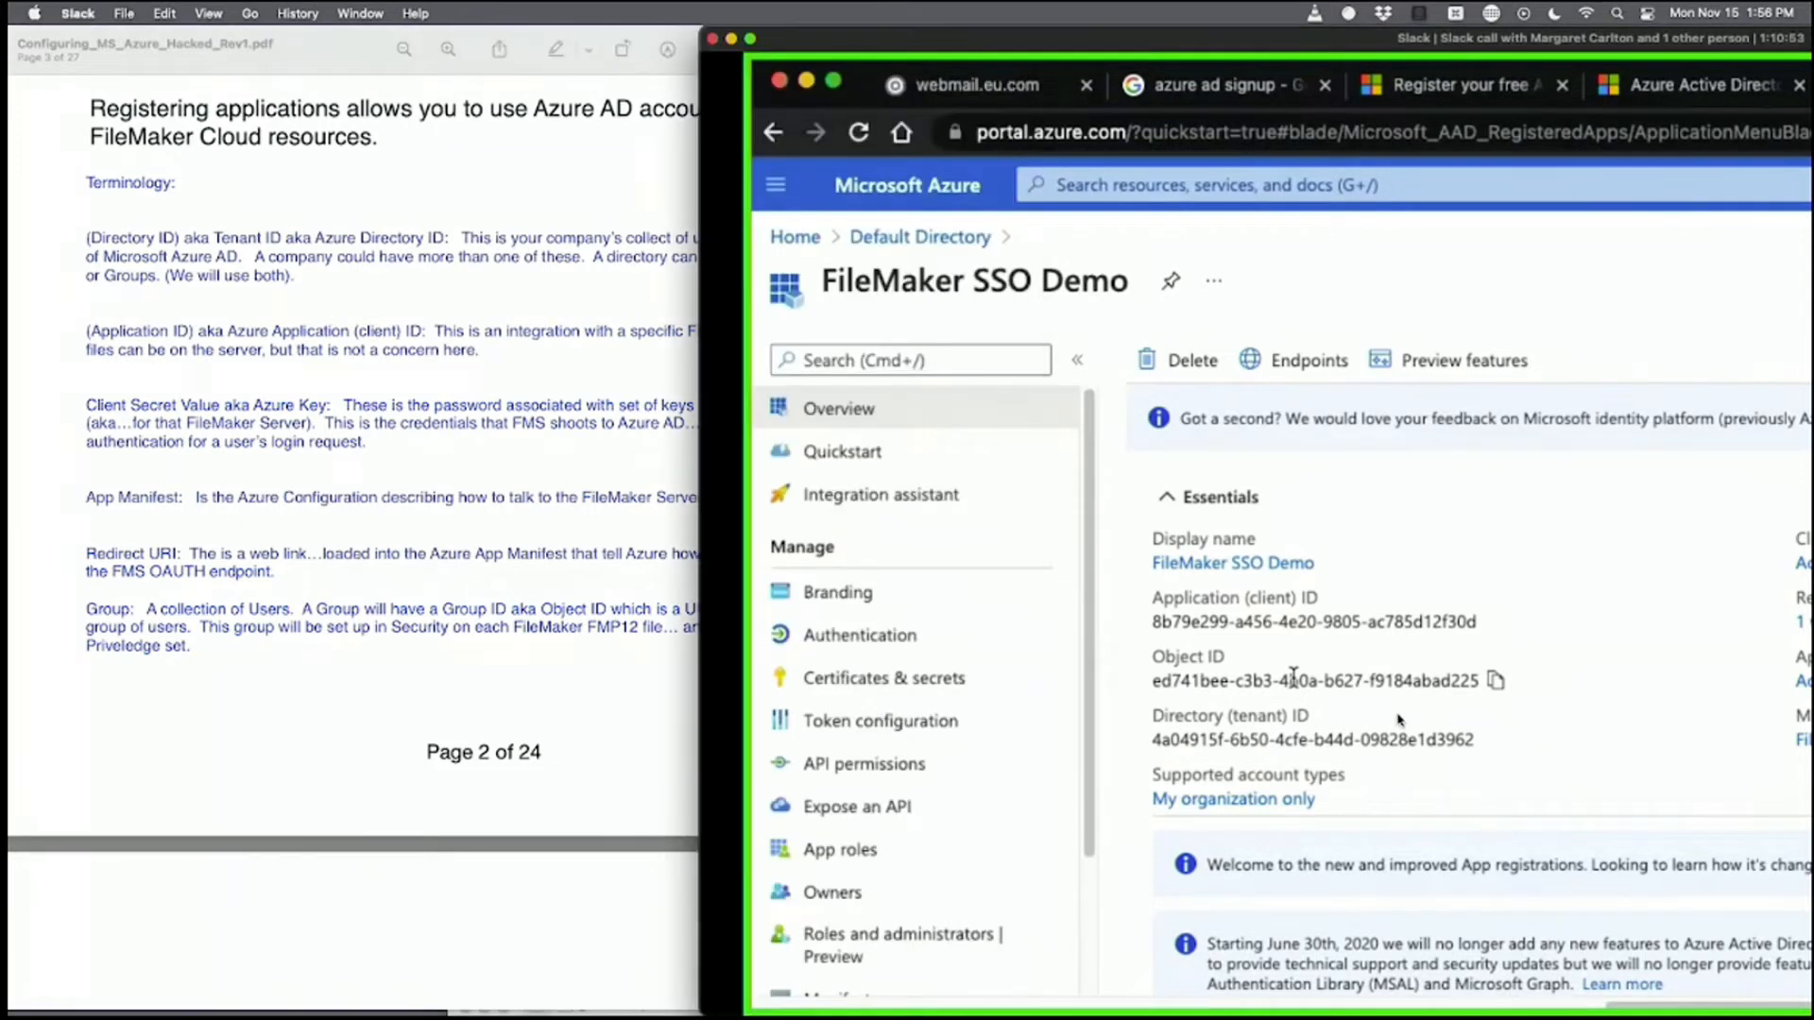
{"action": "mouse_move", "coordinate": [1294, 700]}
{"action": "left_mouse_down"}
{"action": "mouse_move", "coordinate": [1560, 745]}
{"action": "mouse_move", "coordinate": [1403, 764]}
{"action": "left_mouse_up"}
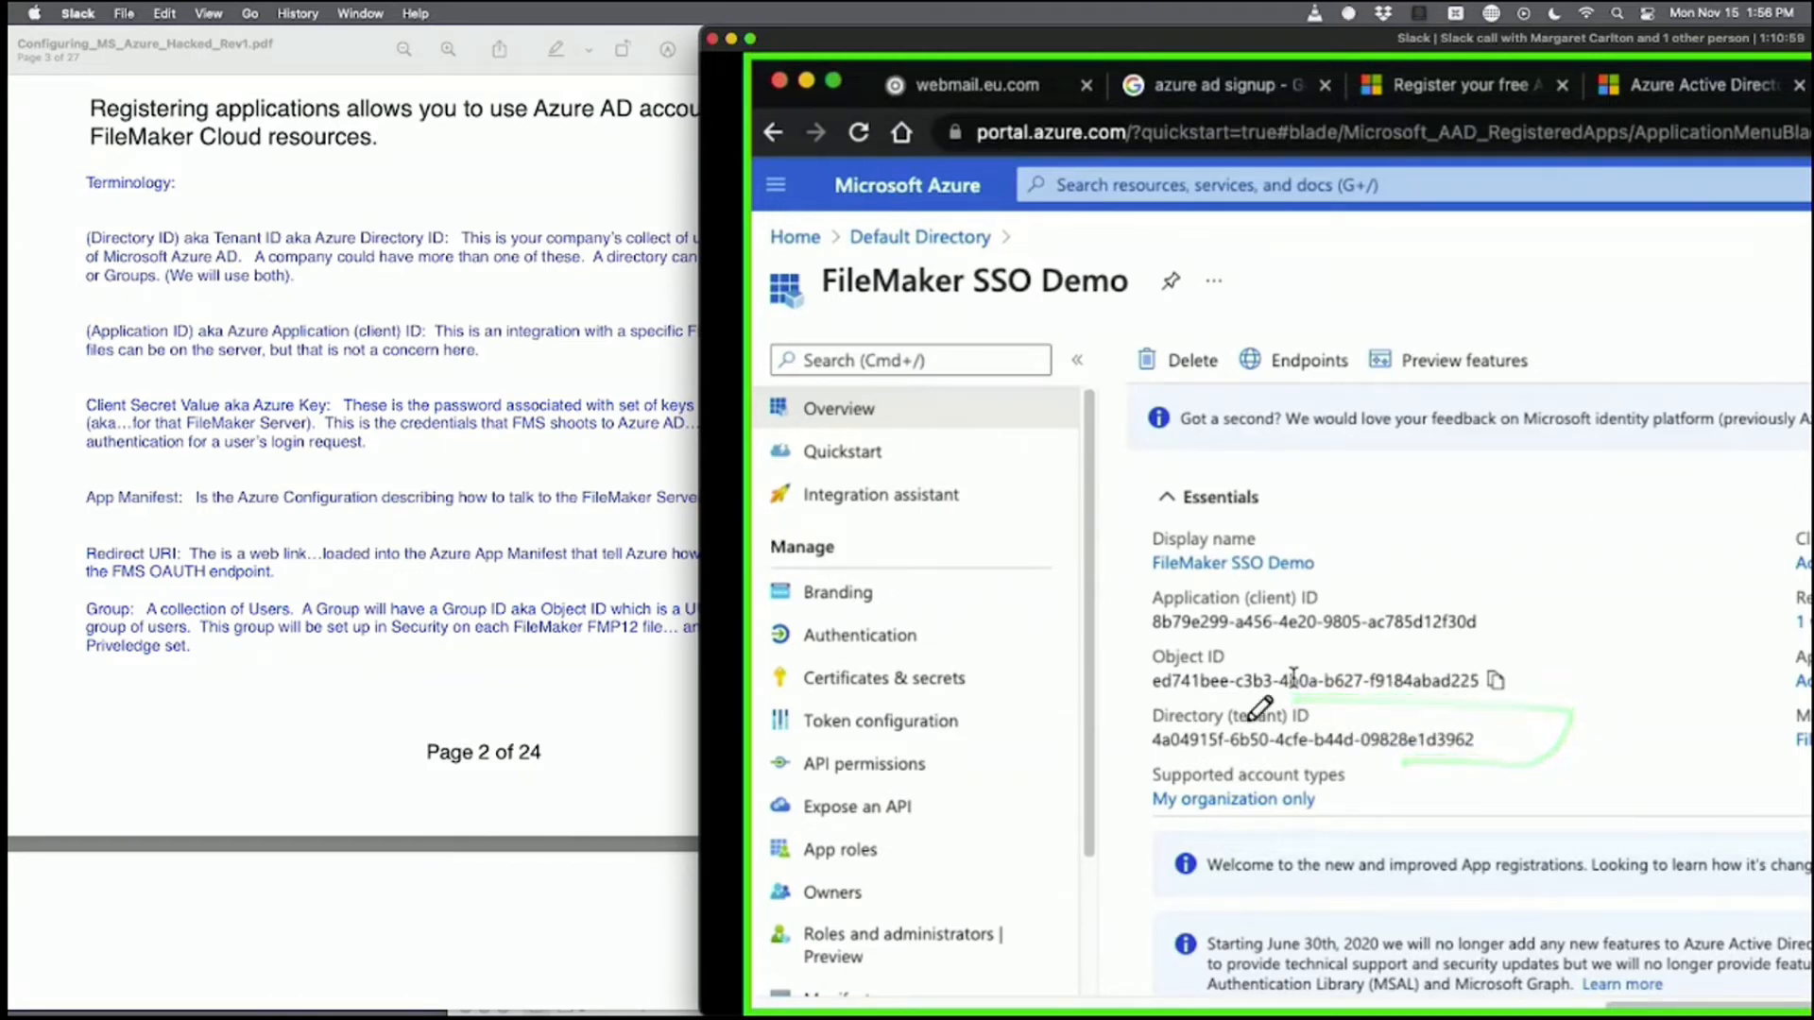
{"action": "left_click", "coordinate": [652, 735]}
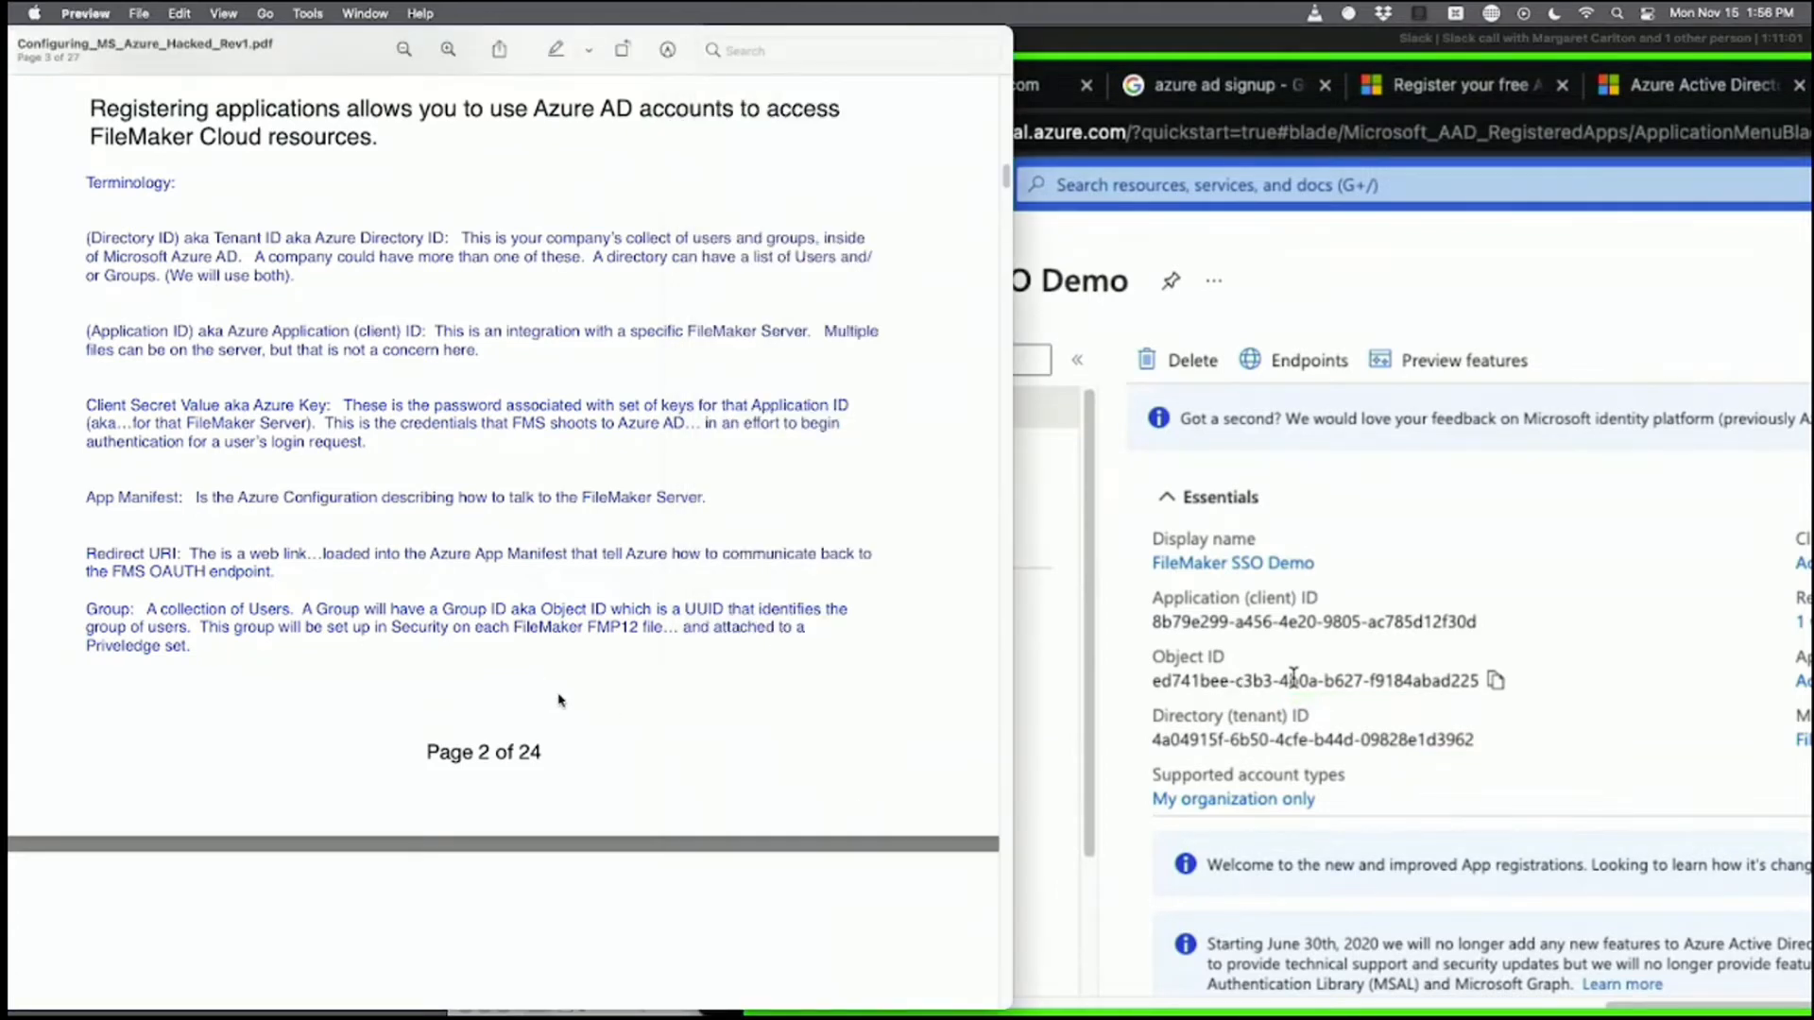
Scroll the guide to page 12's FileMaker Server External Authentication screenshot.
{"action": "scroll", "coordinate": [623, 735], "scroll_direction": "down", "scroll_amount": 15}
{"action": "scroll", "coordinate": [609, 735], "scroll_direction": "down", "scroll_amount": 20}
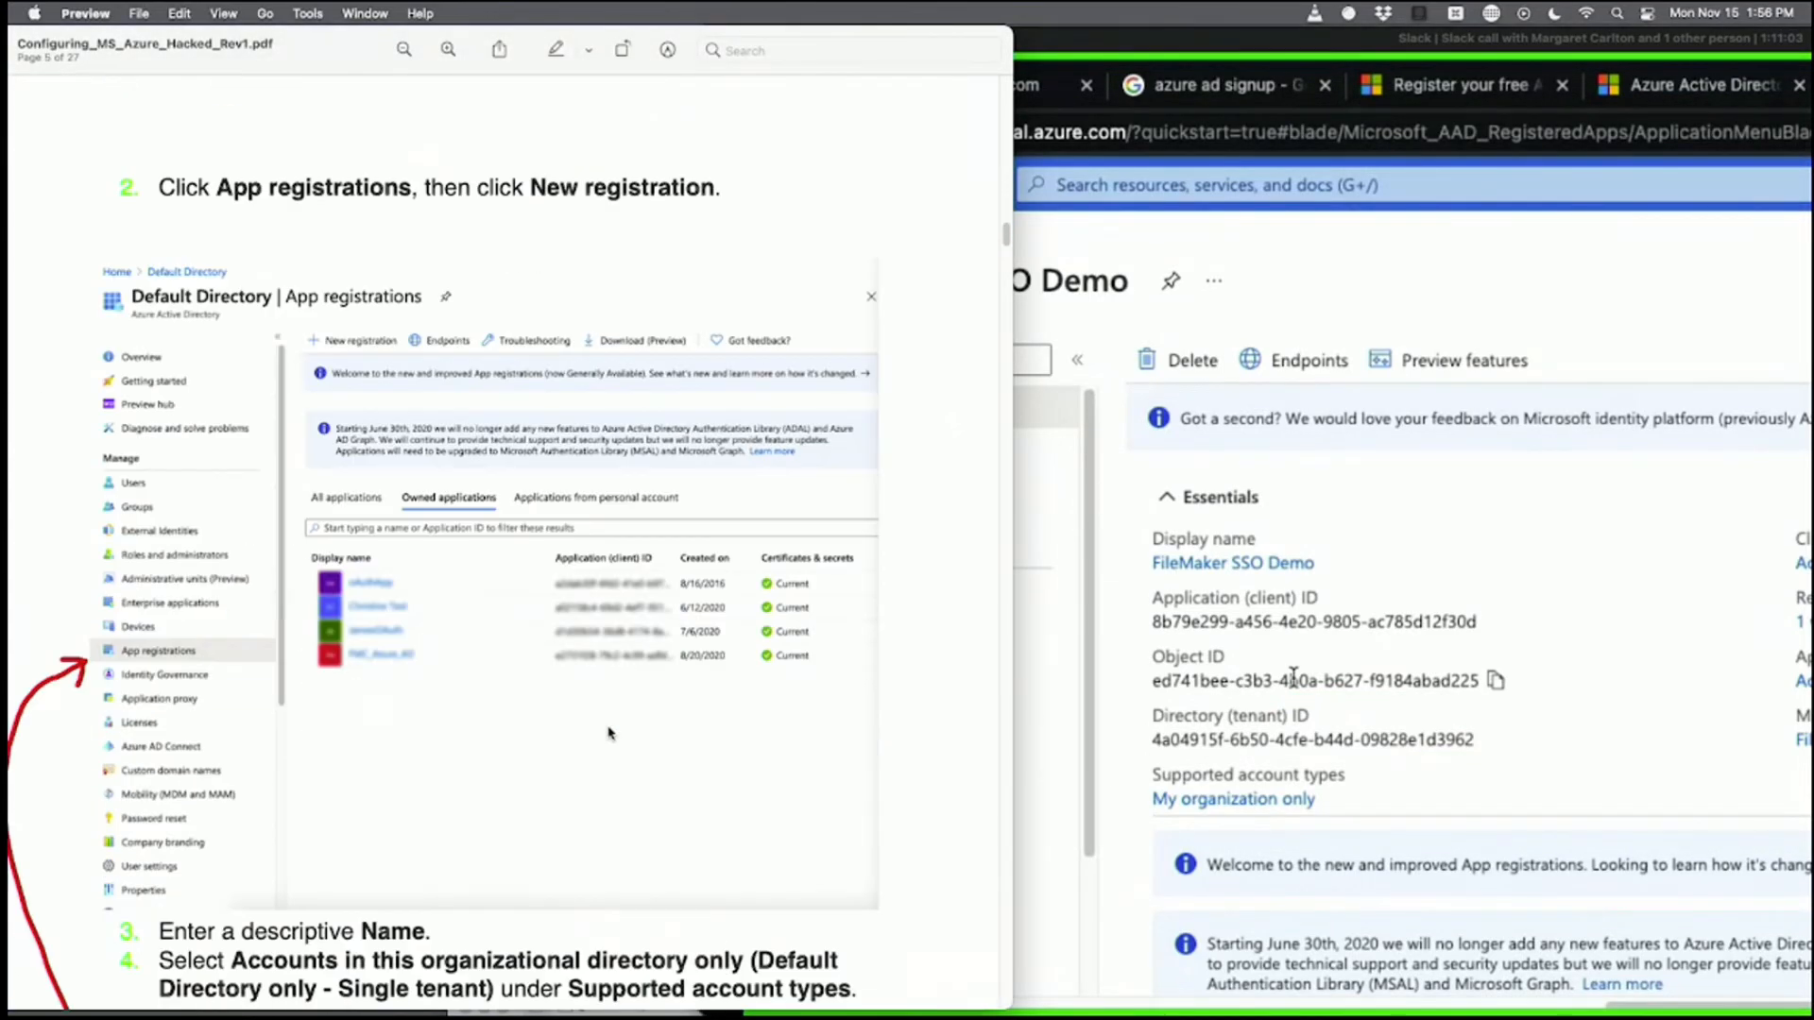
{"action": "scroll", "coordinate": [614, 735], "scroll_direction": "down", "scroll_amount": 20}
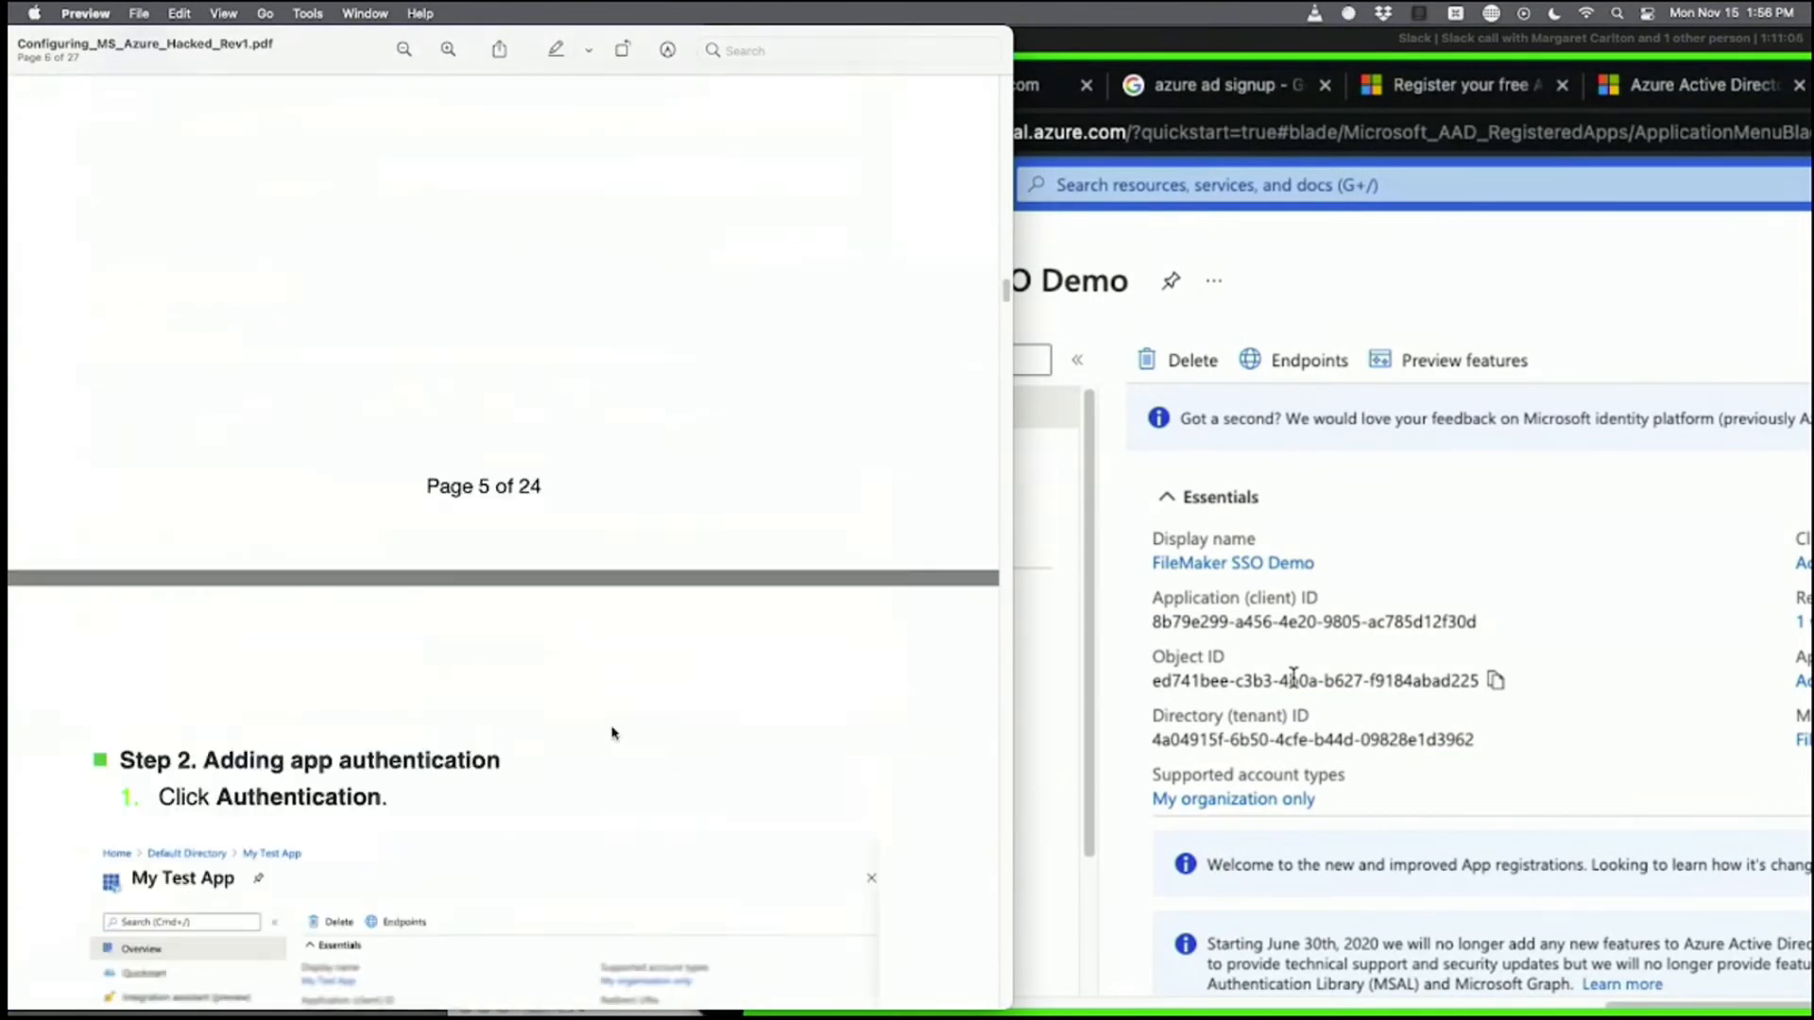
{"action": "scroll", "coordinate": [614, 736], "scroll_direction": "down", "scroll_amount": 20}
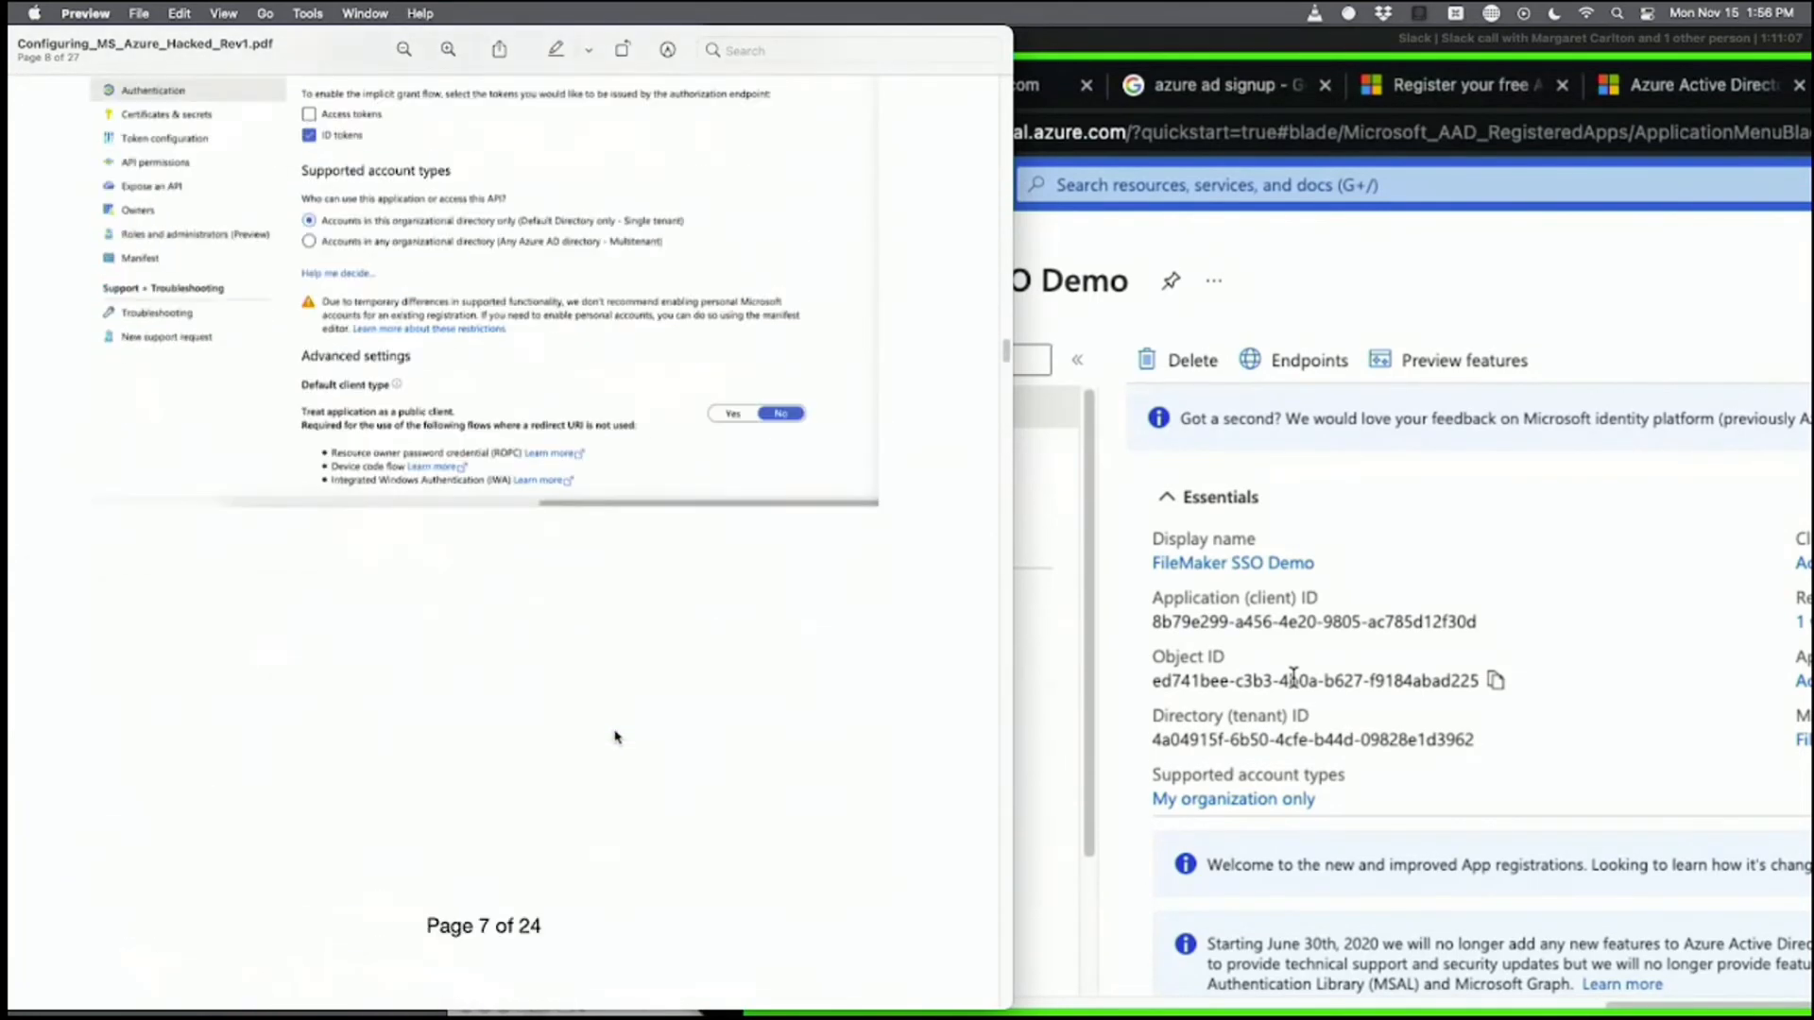
{"action": "scroll", "coordinate": [614, 736], "scroll_direction": "down", "scroll_amount": 15}
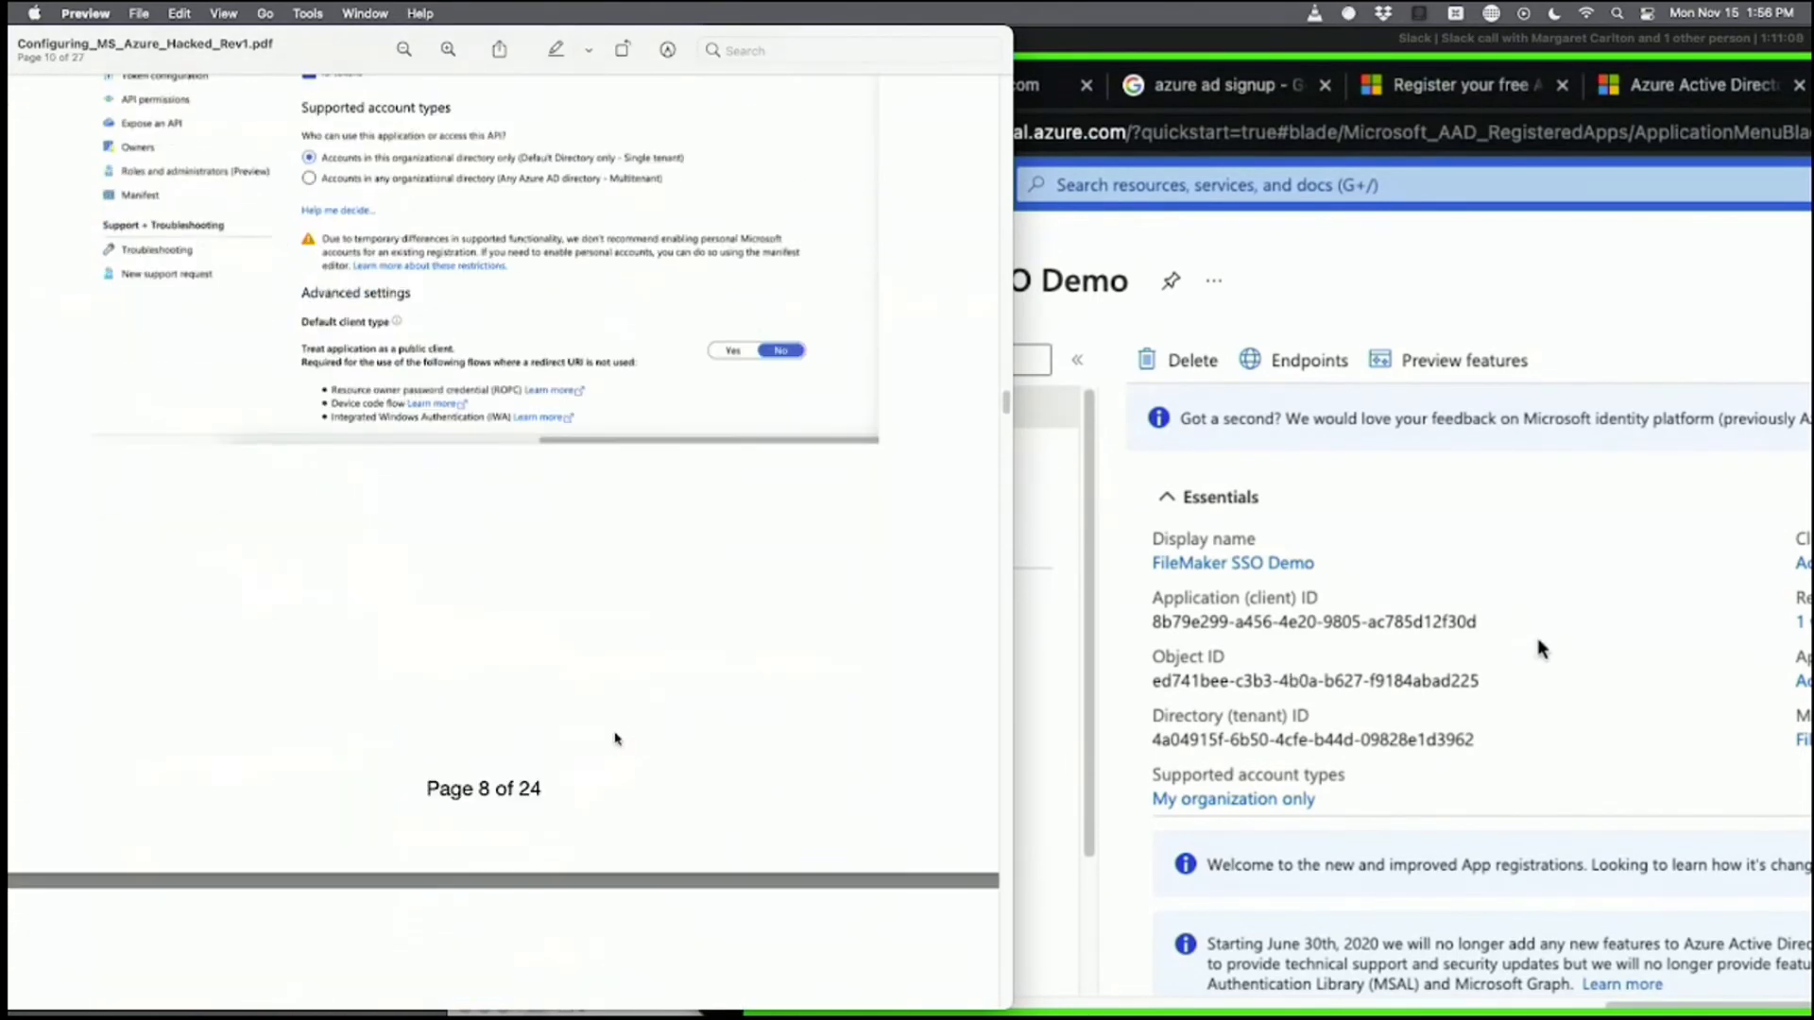
{"action": "scroll", "coordinate": [614, 736], "scroll_direction": "down", "scroll_amount": 15}
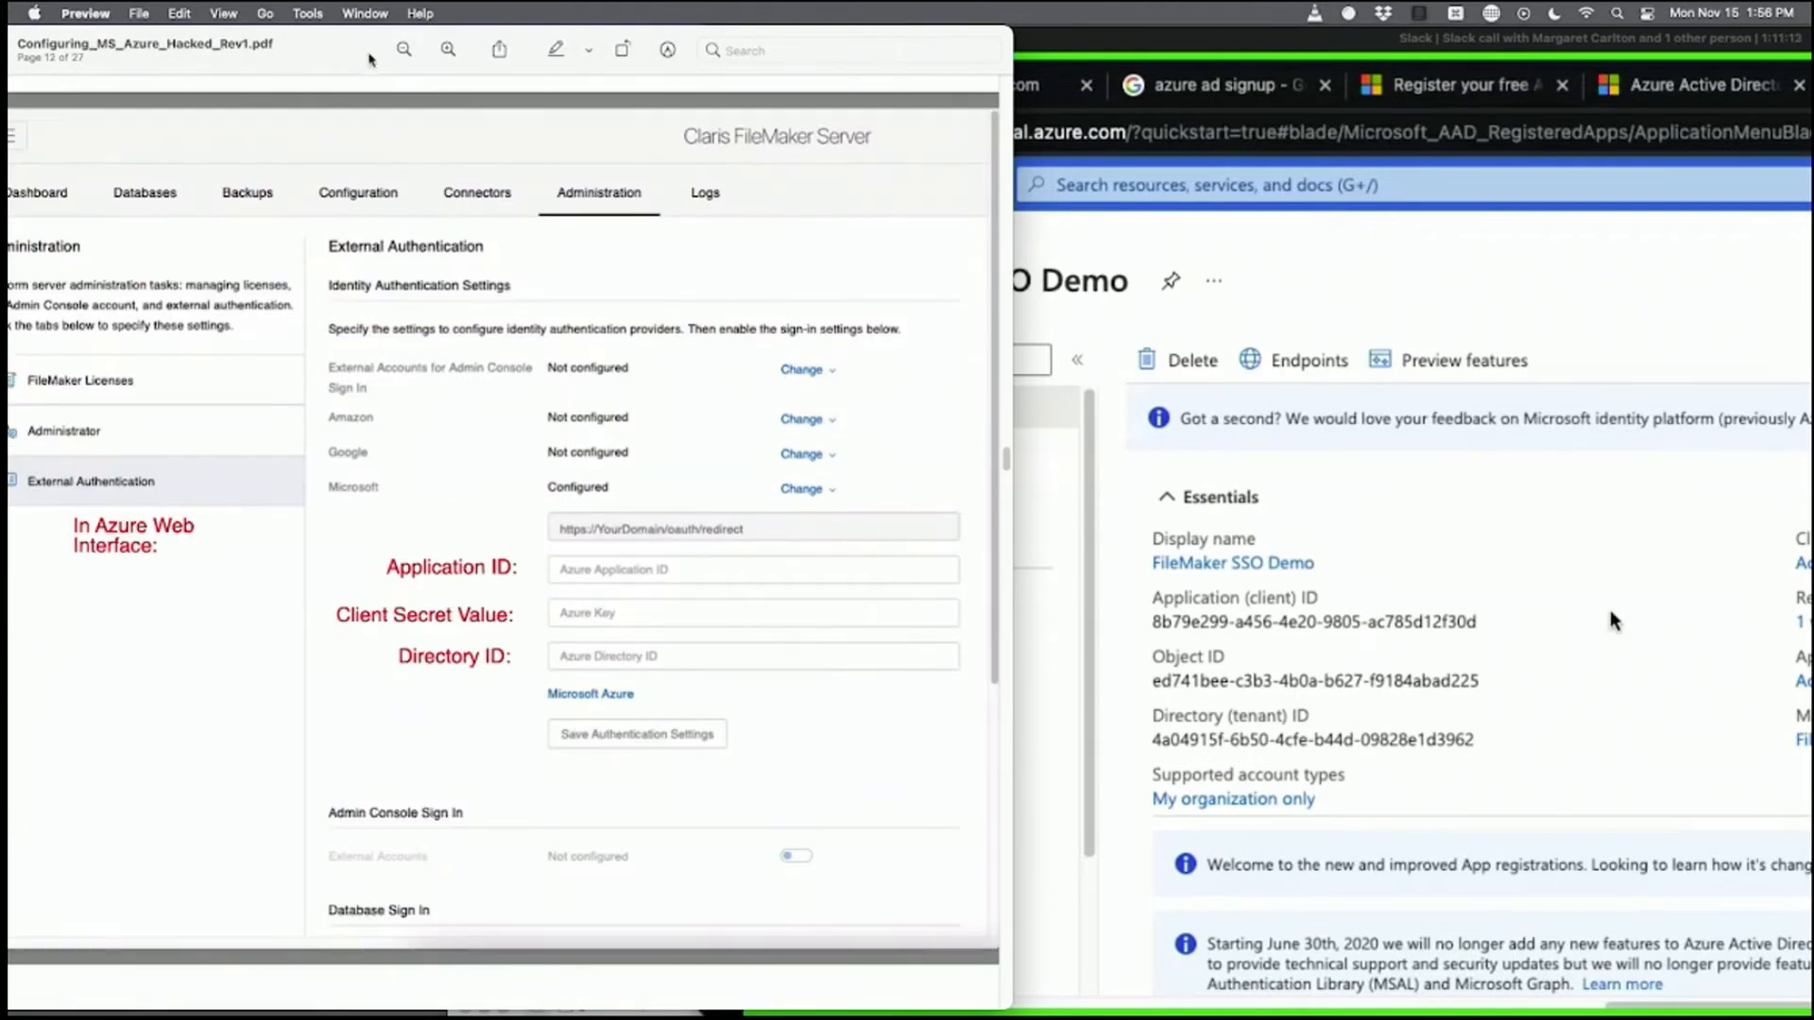
{"action": "left_click_drag", "start_coordinate": [360, 57], "coordinate": [389, 11]}
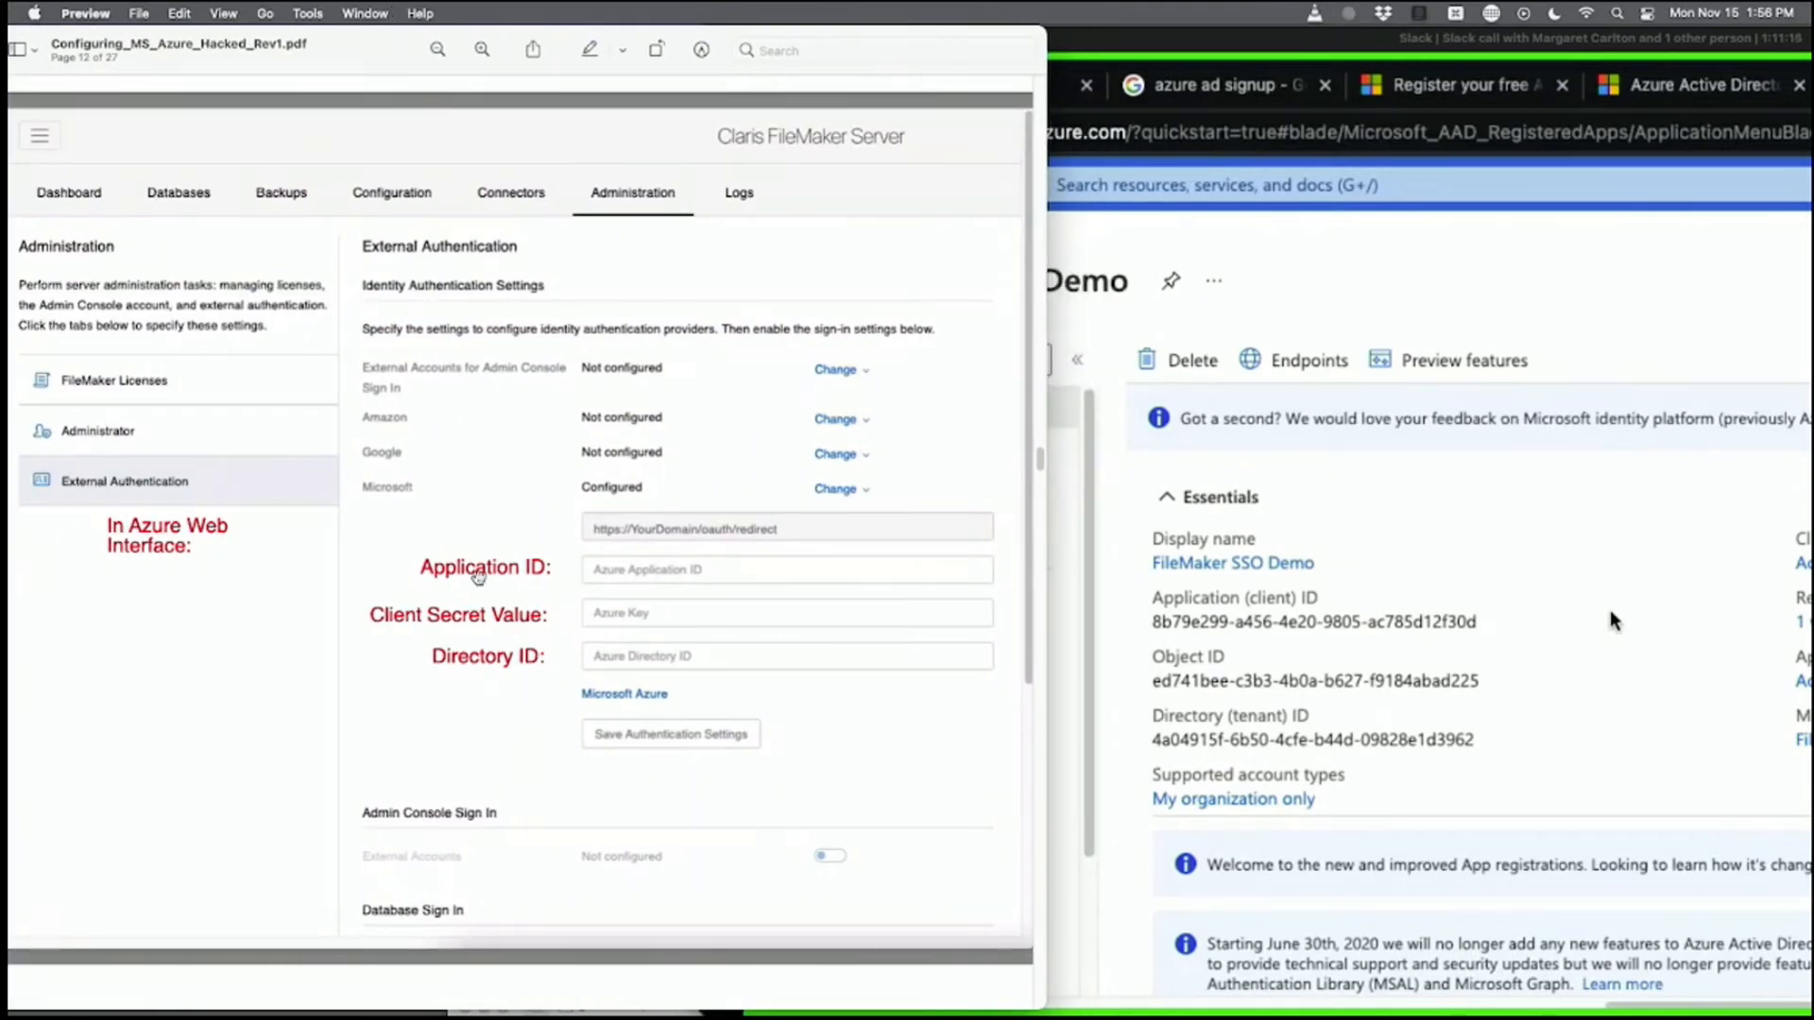
{"action": "left_click", "coordinate": [1224, 644]}
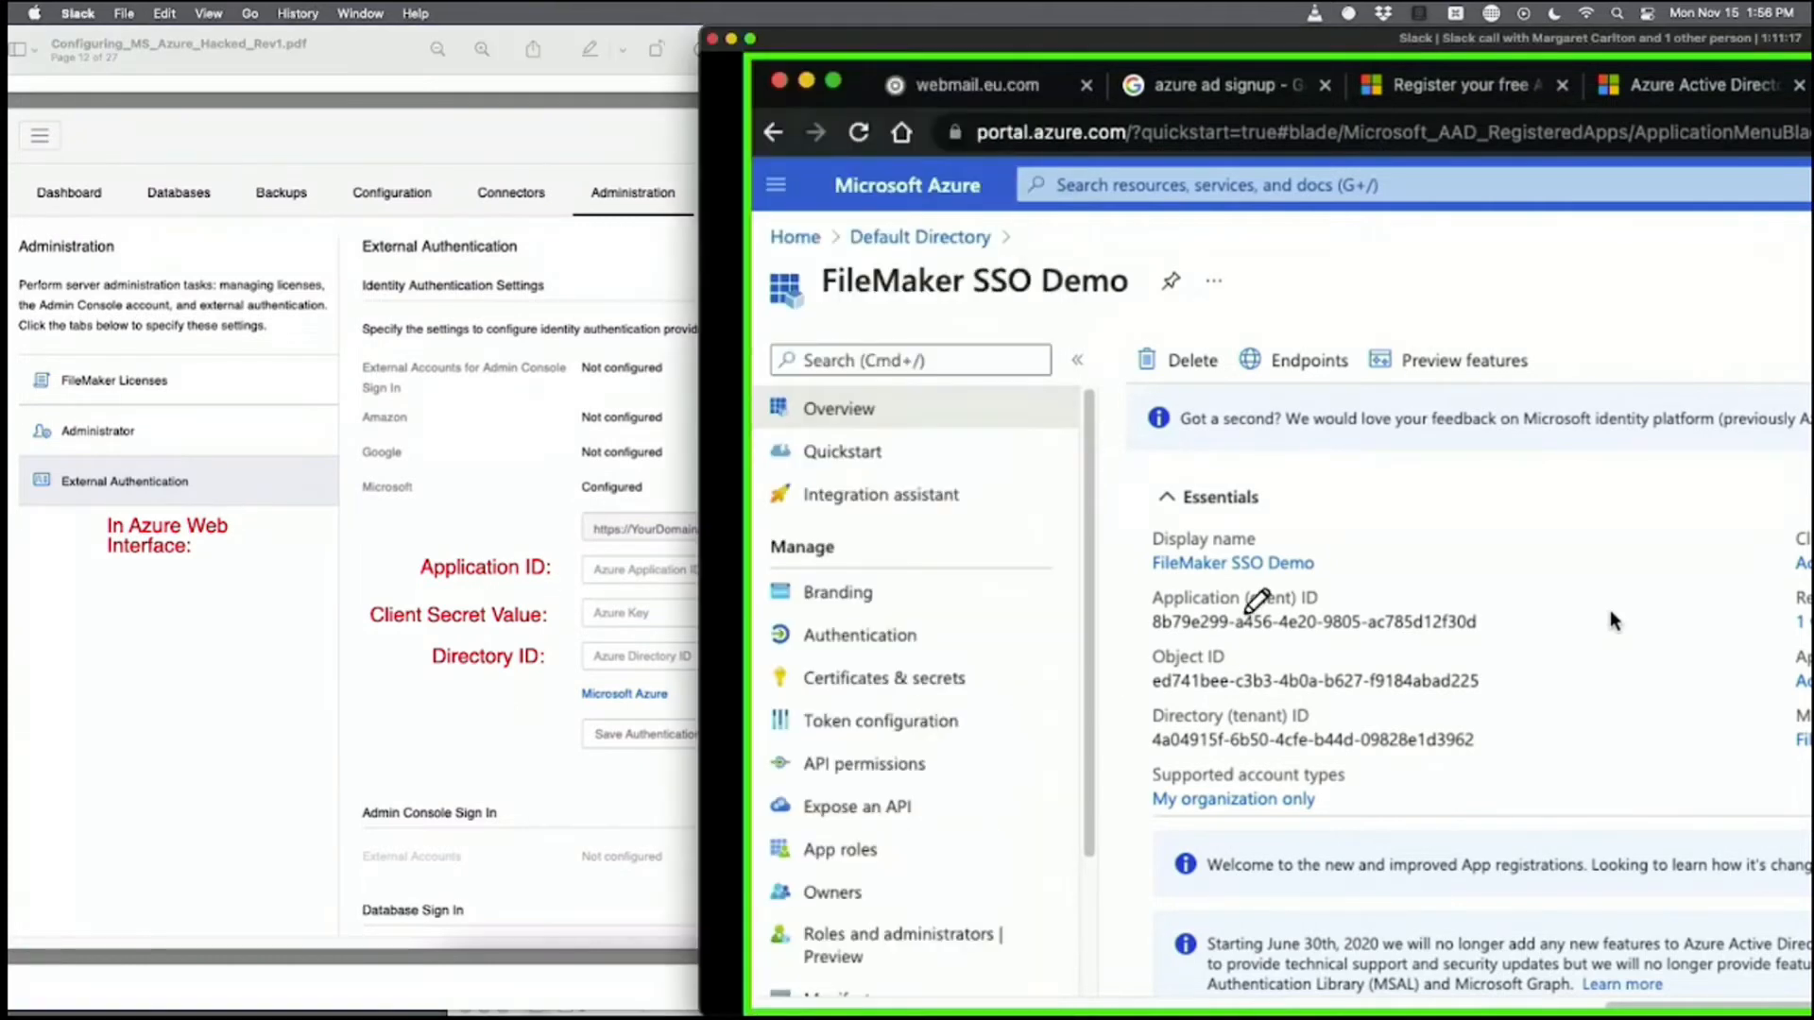
{"action": "mouse_move", "coordinate": [1139, 616]}
{"action": "left_mouse_down"}
{"action": "mouse_move", "coordinate": [1146, 580]}
{"action": "mouse_move", "coordinate": [1146, 640]}
{"action": "mouse_move", "coordinate": [749, 570]}
{"action": "mouse_move", "coordinate": [778, 551]}
{"action": "left_mouse_up"}
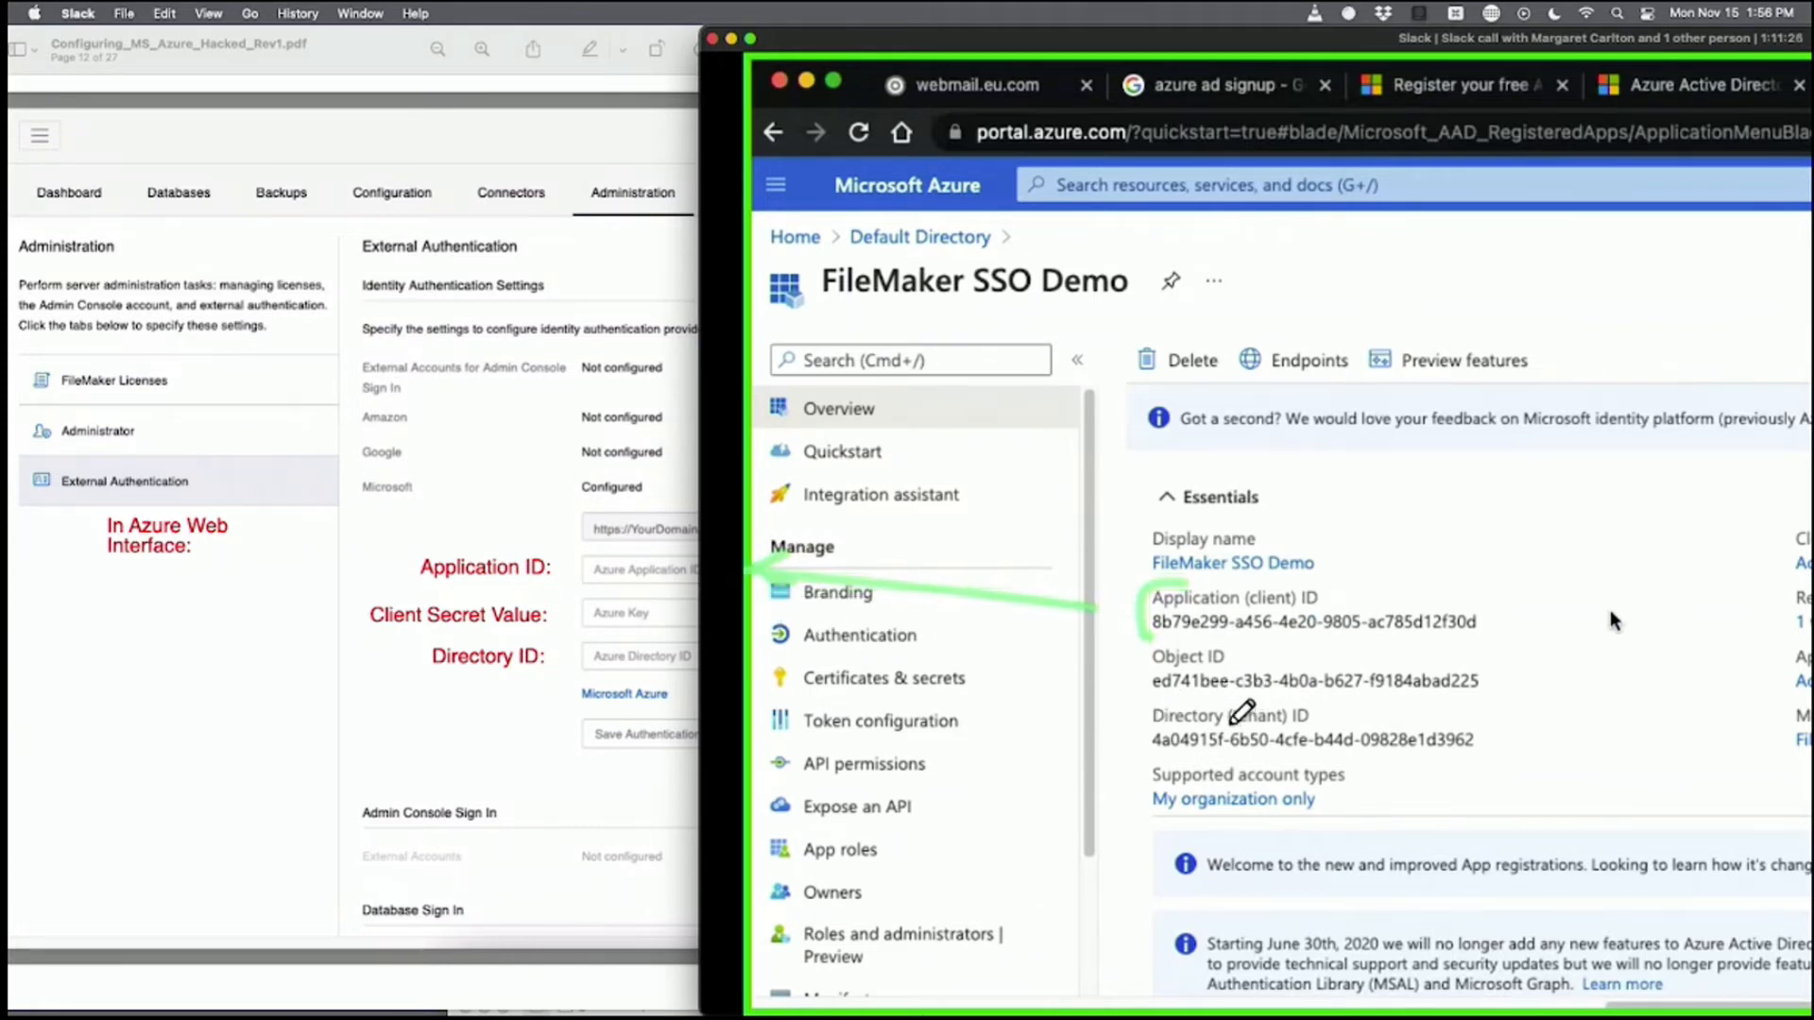
{"action": "left_click_drag", "start_coordinate": [1260, 701], "coordinate": [1211, 699]}
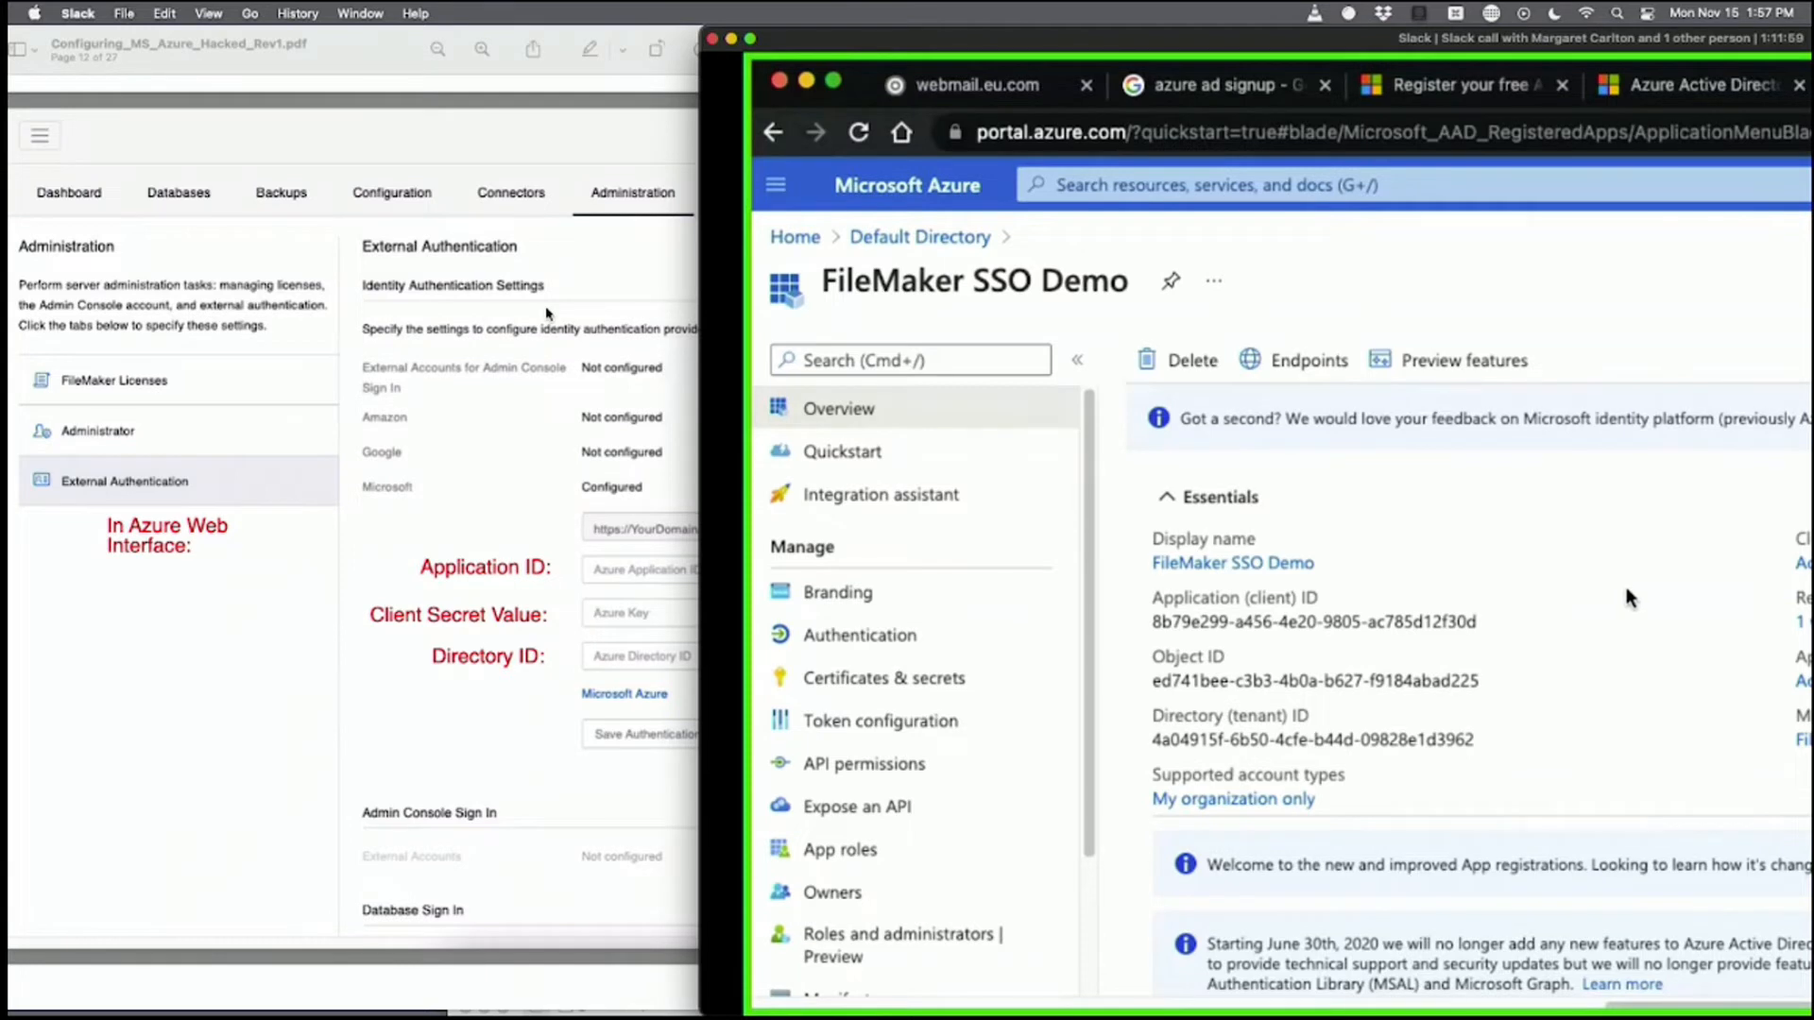
{"action": "scroll", "coordinate": [1625, 590], "scroll_direction": "down", "scroll_amount": 1}
{"action": "scroll", "coordinate": [1693, 543], "scroll_direction": "up", "scroll_amount": 1}
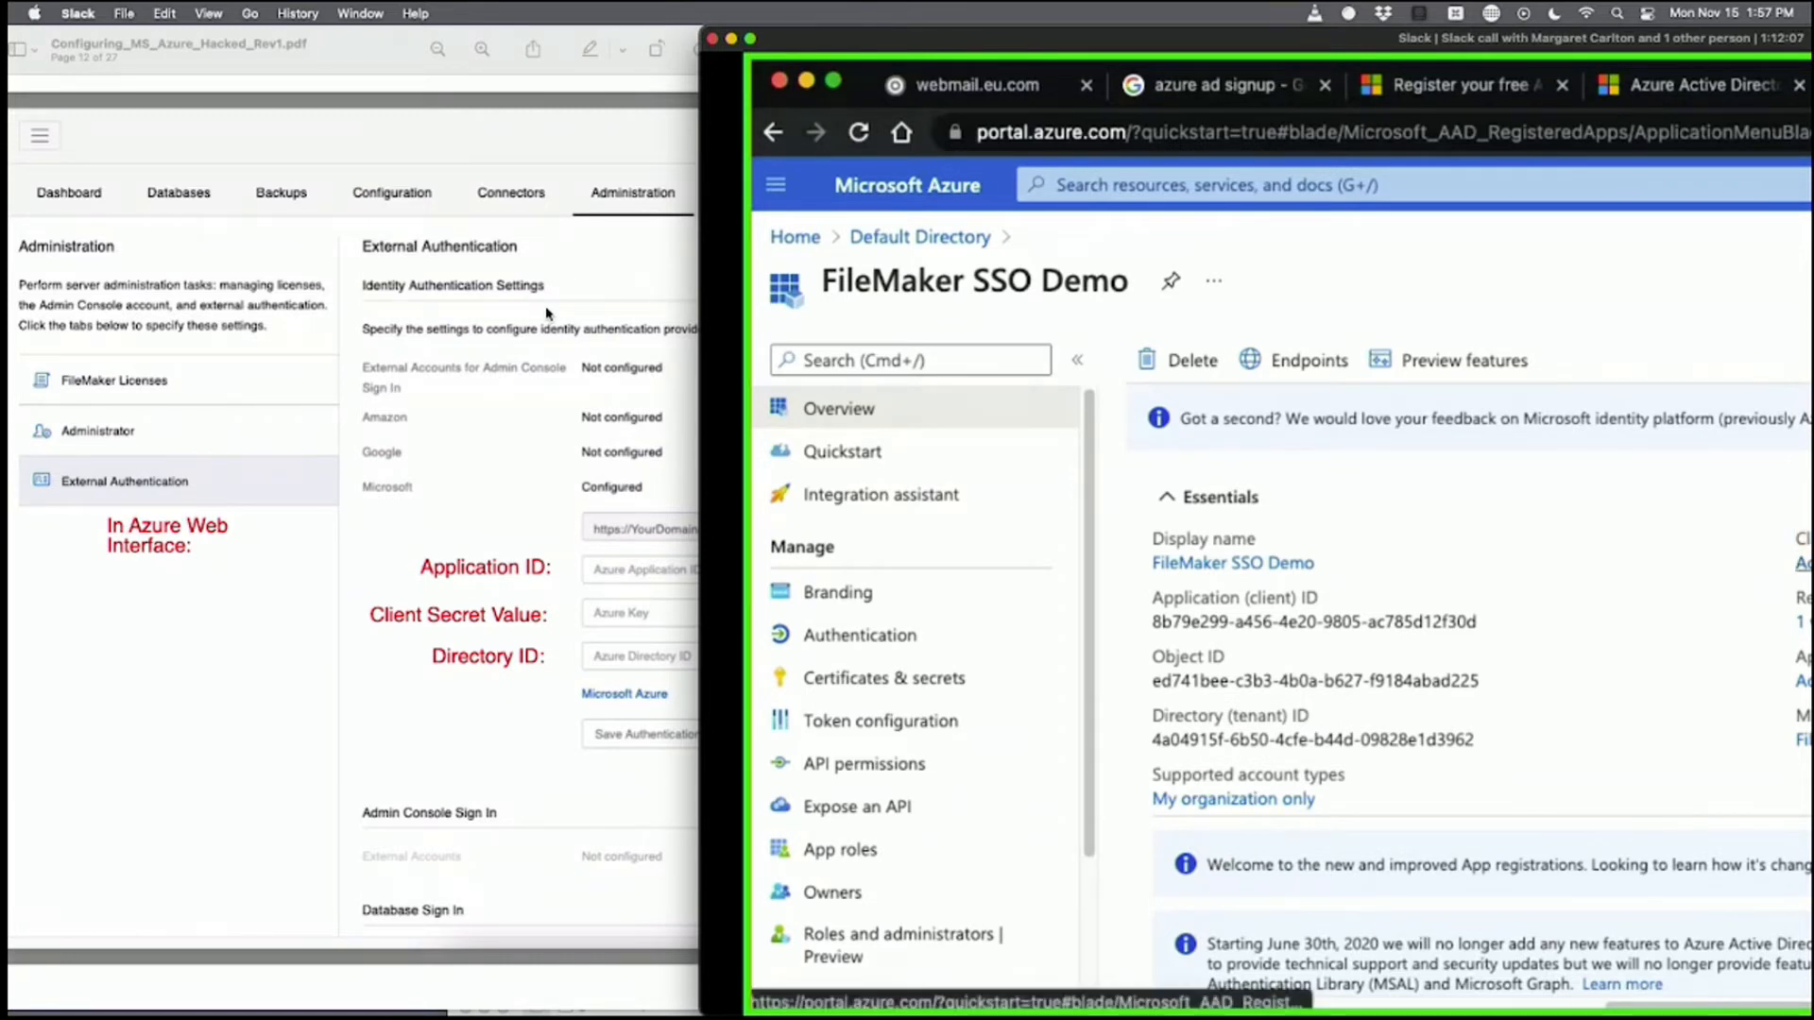
Open FileMaker SSO Demo's Certificates & secrets through the Overview's 'Add a certificate or secret' link.
{"action": "left_click", "coordinate": [1801, 564]}
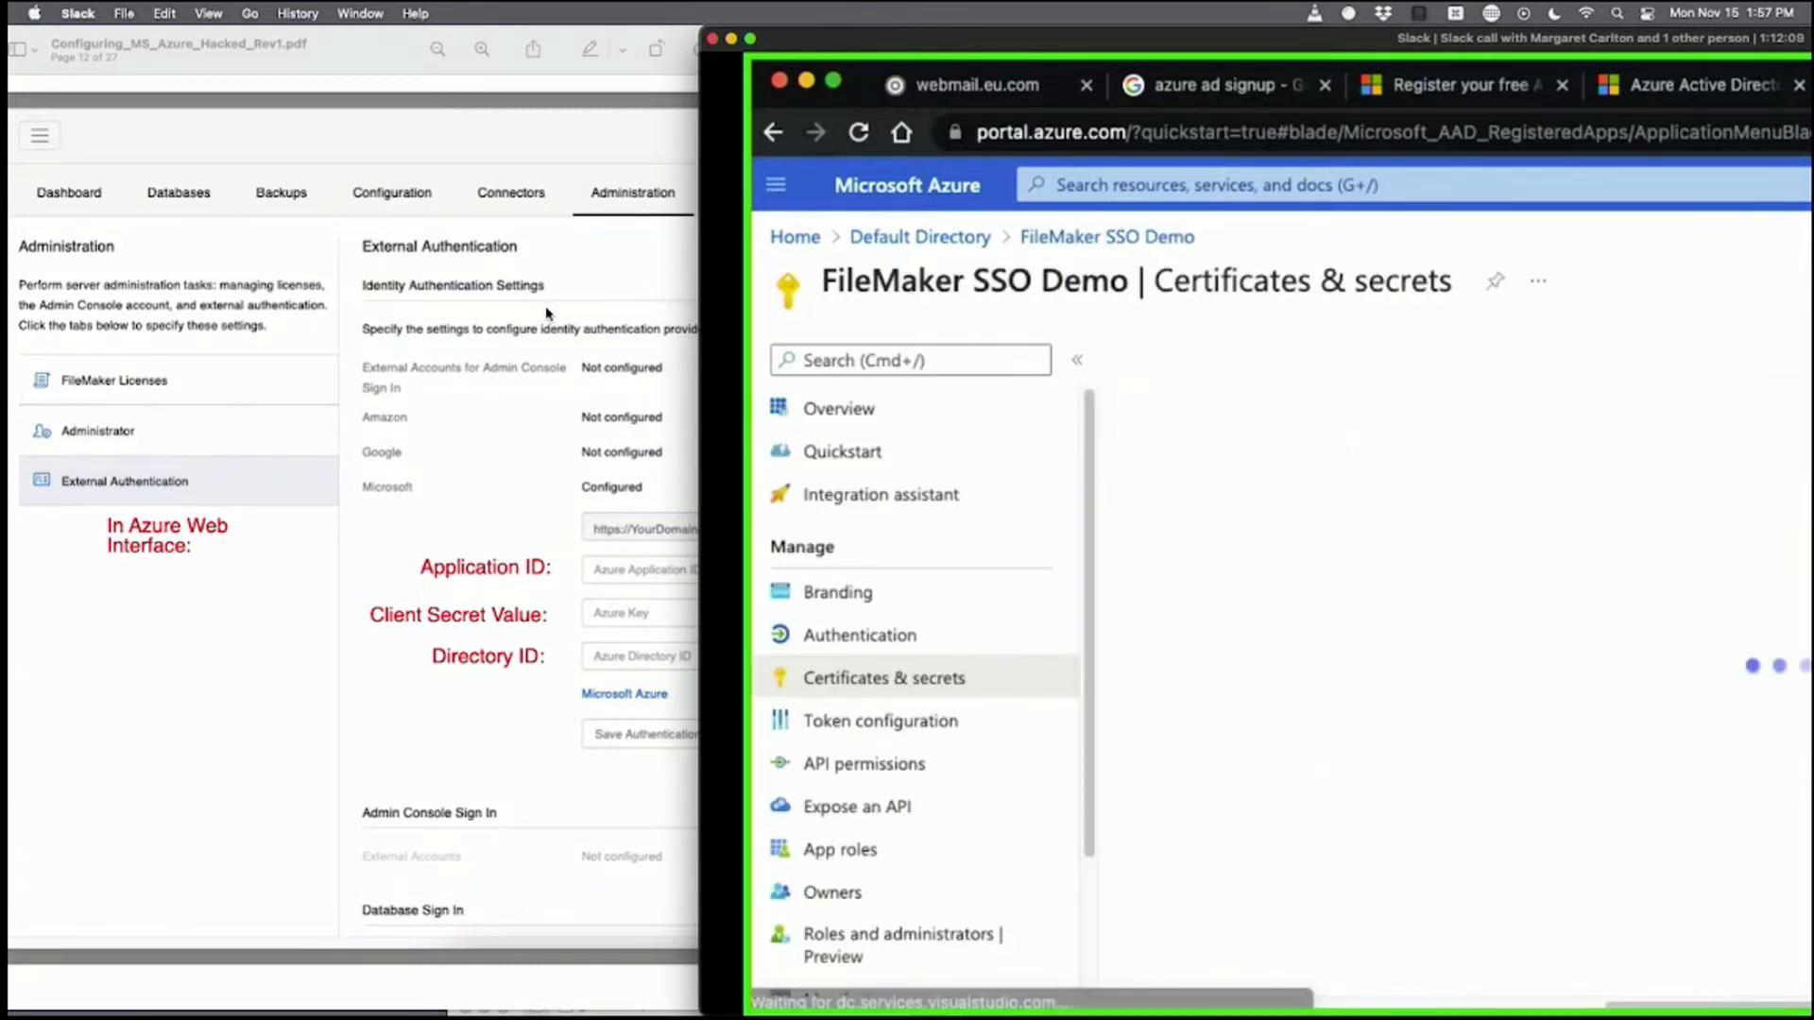
{"action": "left_click_drag", "start_coordinate": [901, 32], "coordinate": [267, 4]}
{"action": "left_click", "coordinate": [251, 409]}
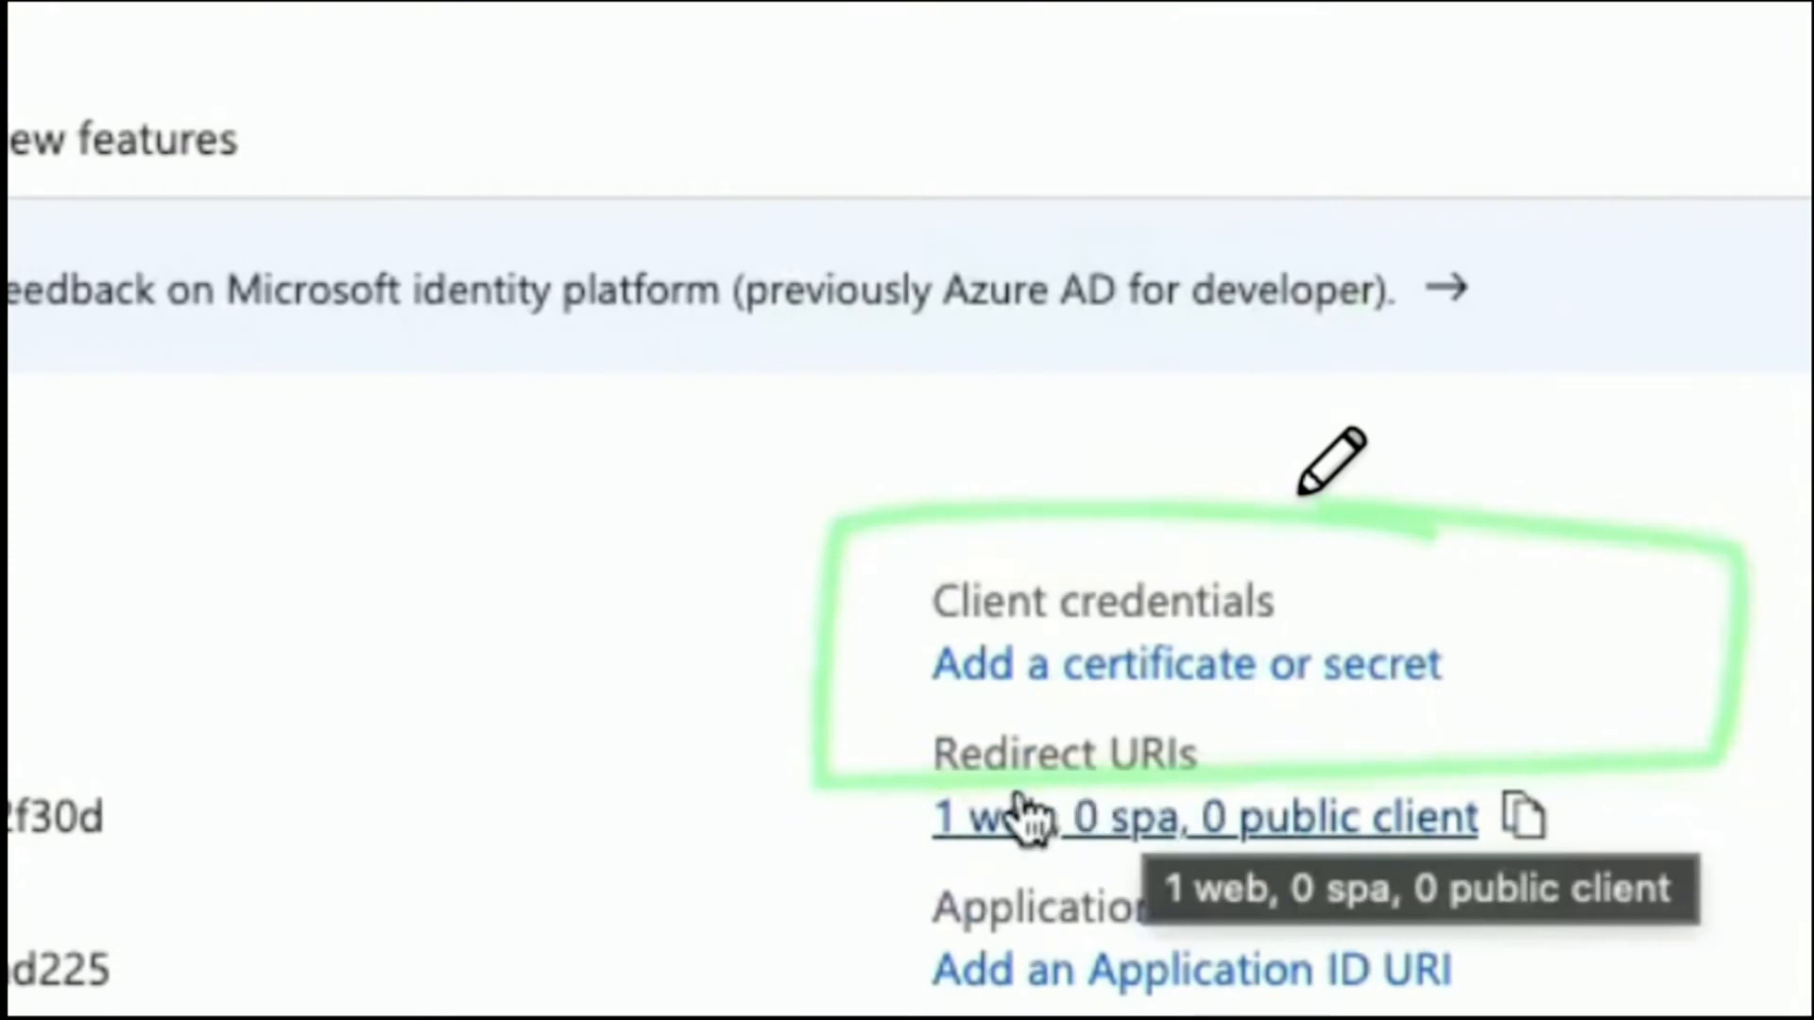
{"action": "left_click", "coordinate": [1126, 672]}
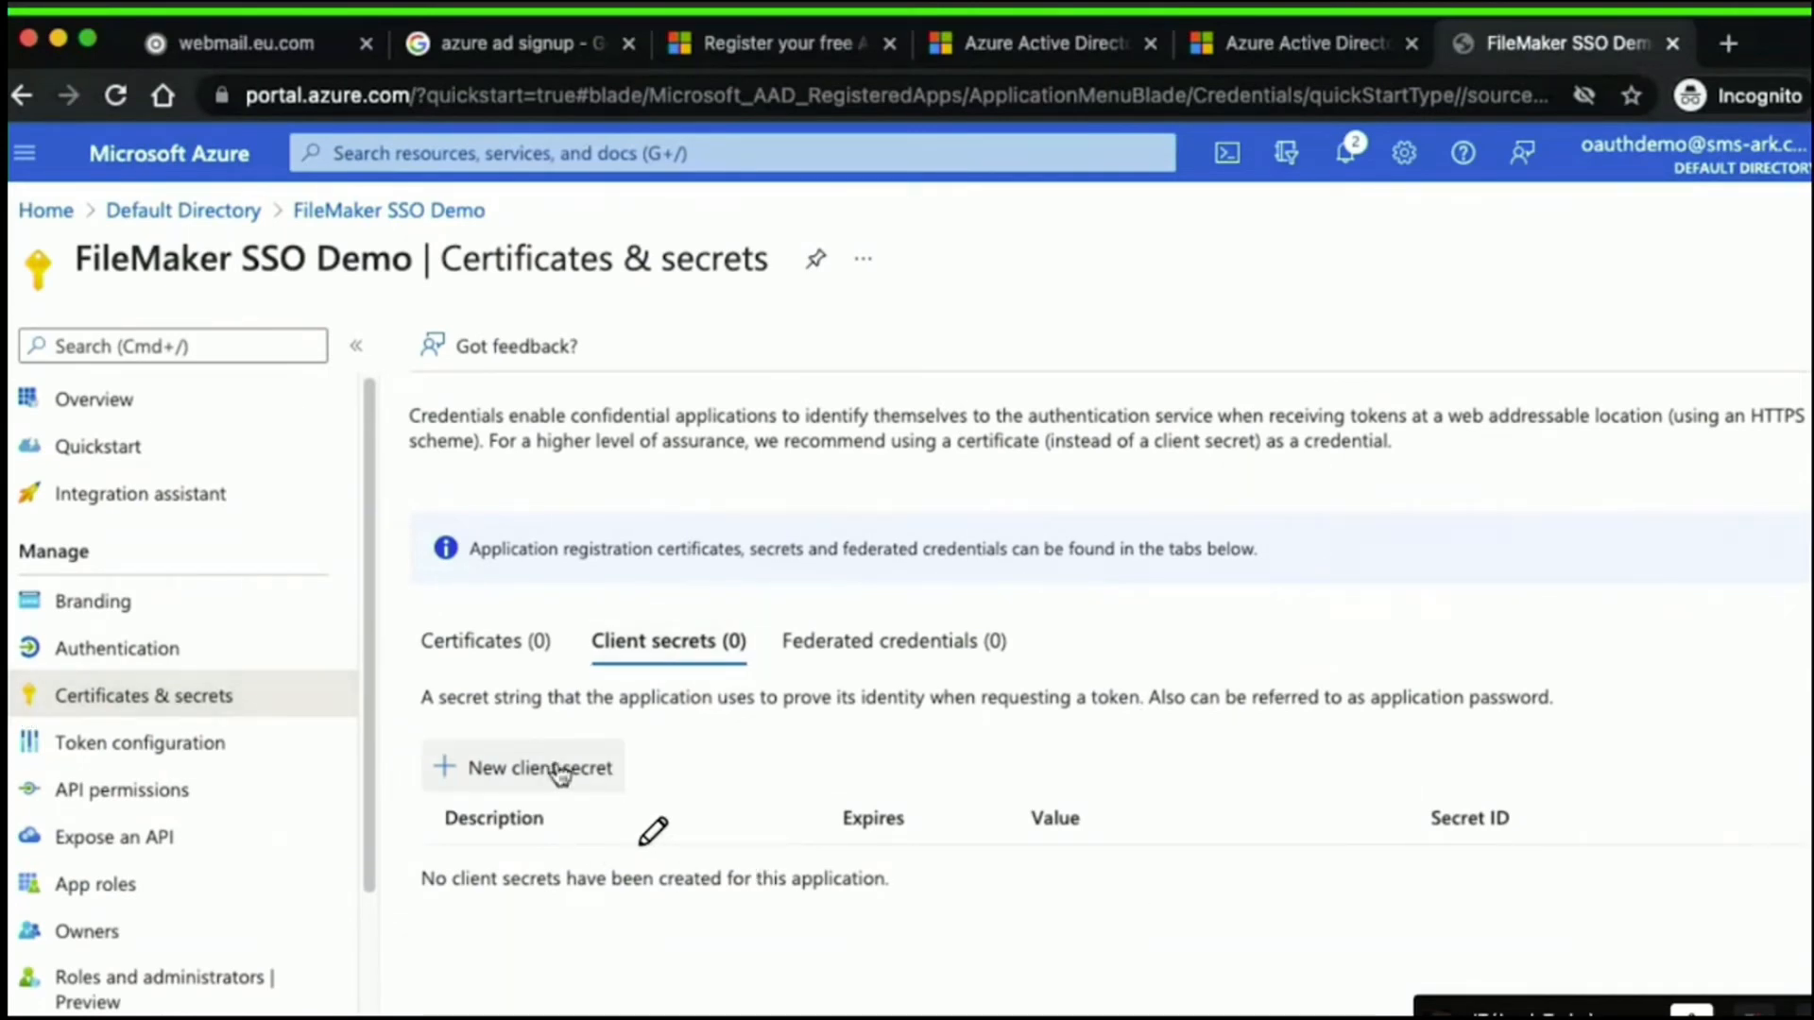
Create a client secret 'FileMaker Server Client Secret' with Custom expiry starting 11/15/2021.
{"action": "left_click", "coordinate": [510, 767]}
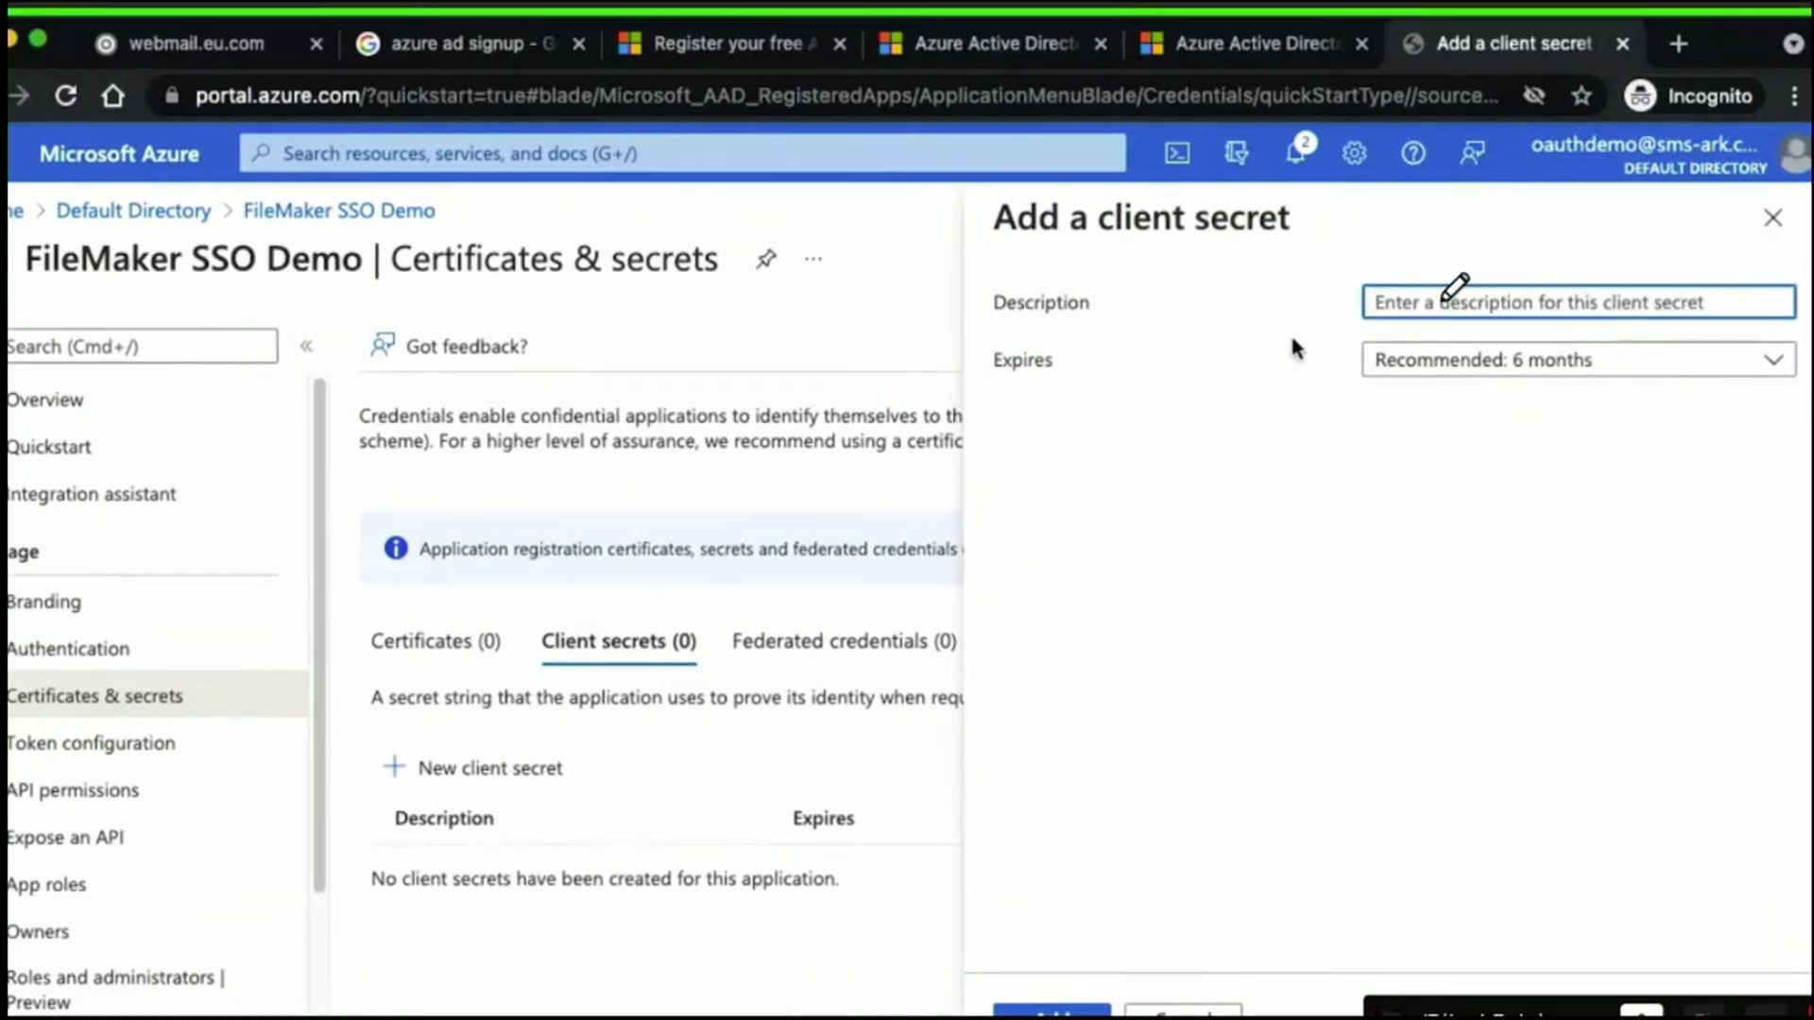
{"action": "type", "text": "FileMaker Ser"}
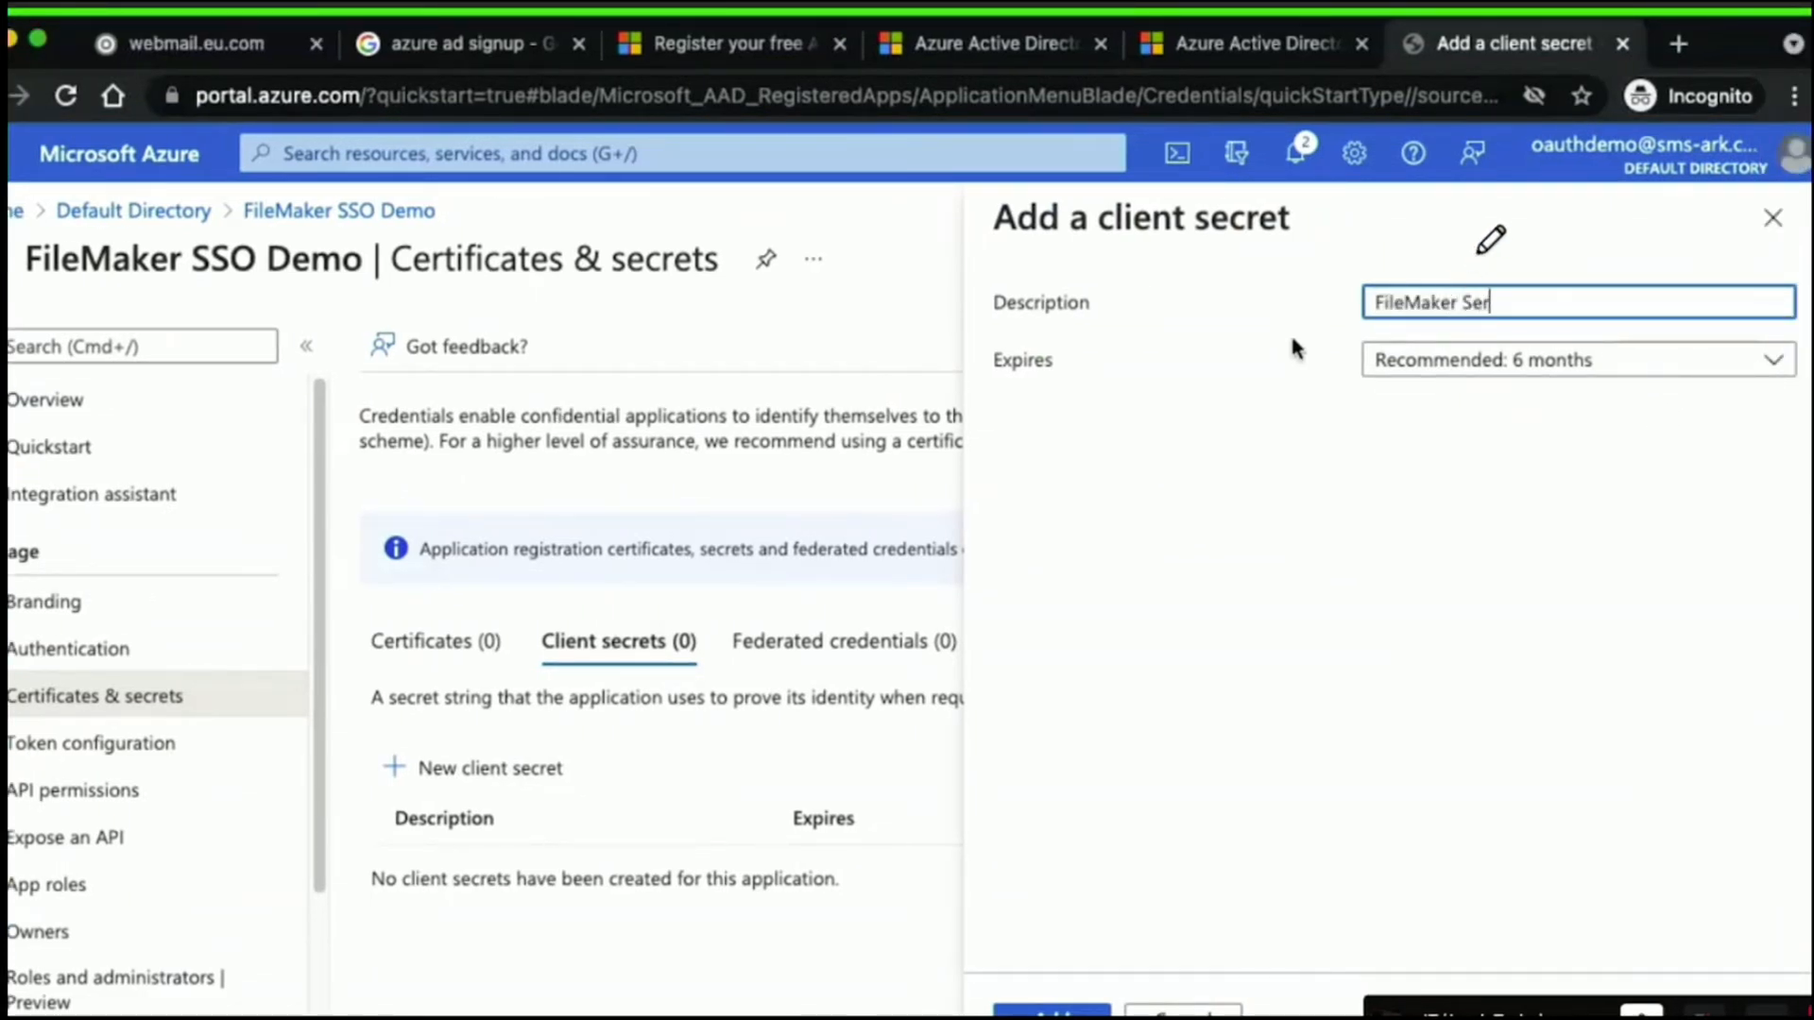
{"action": "type", "text": "ver Client Secret"}
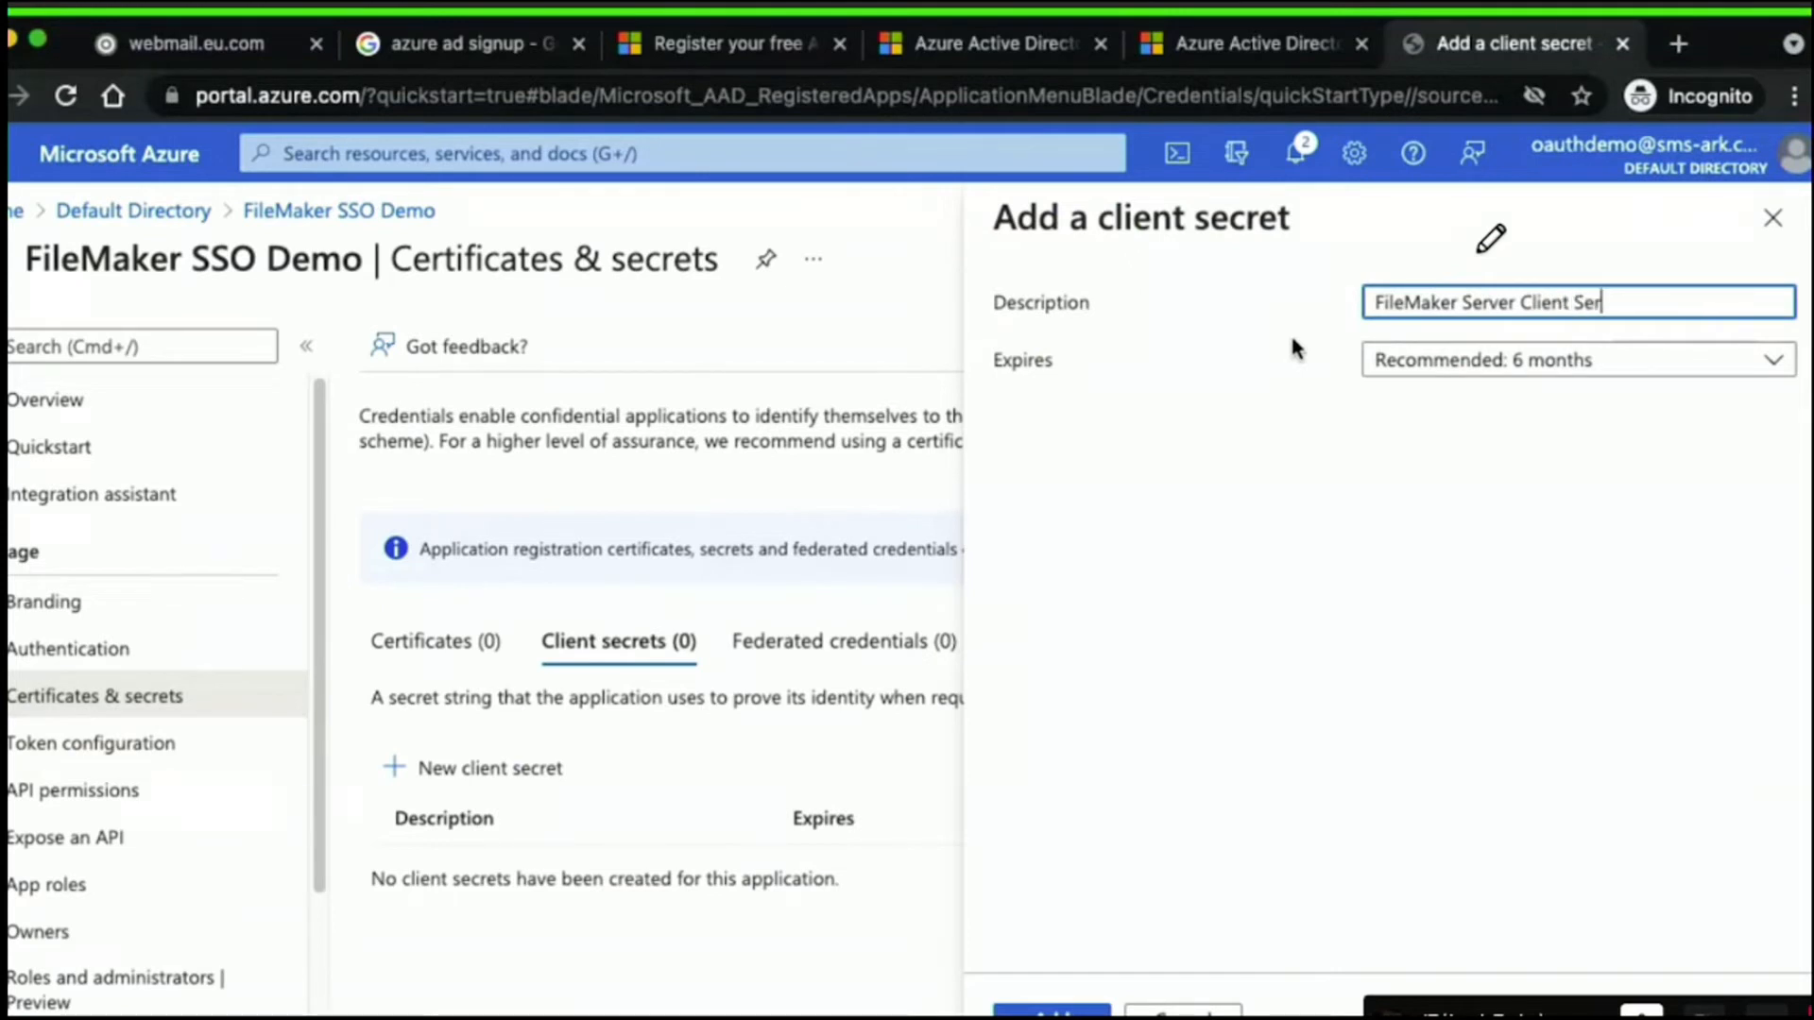
{"action": "left_click", "coordinate": [1432, 462]}
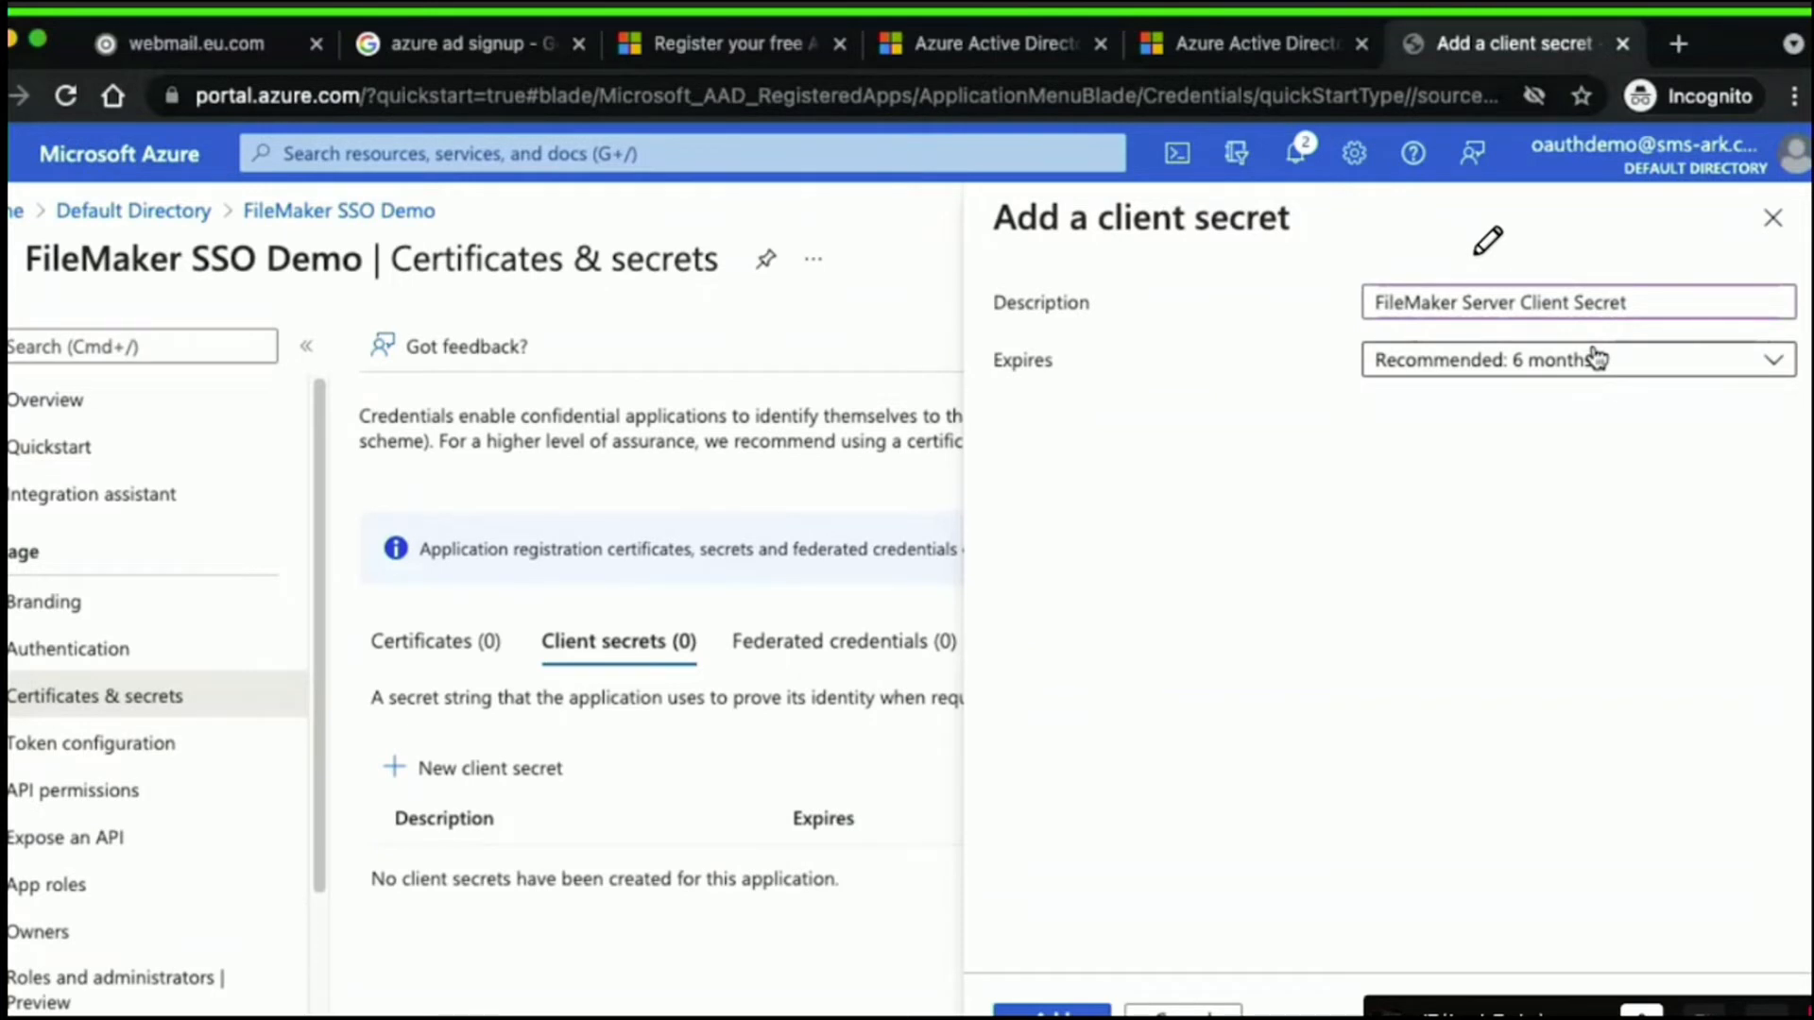
{"action": "left_click", "coordinate": [1599, 362]}
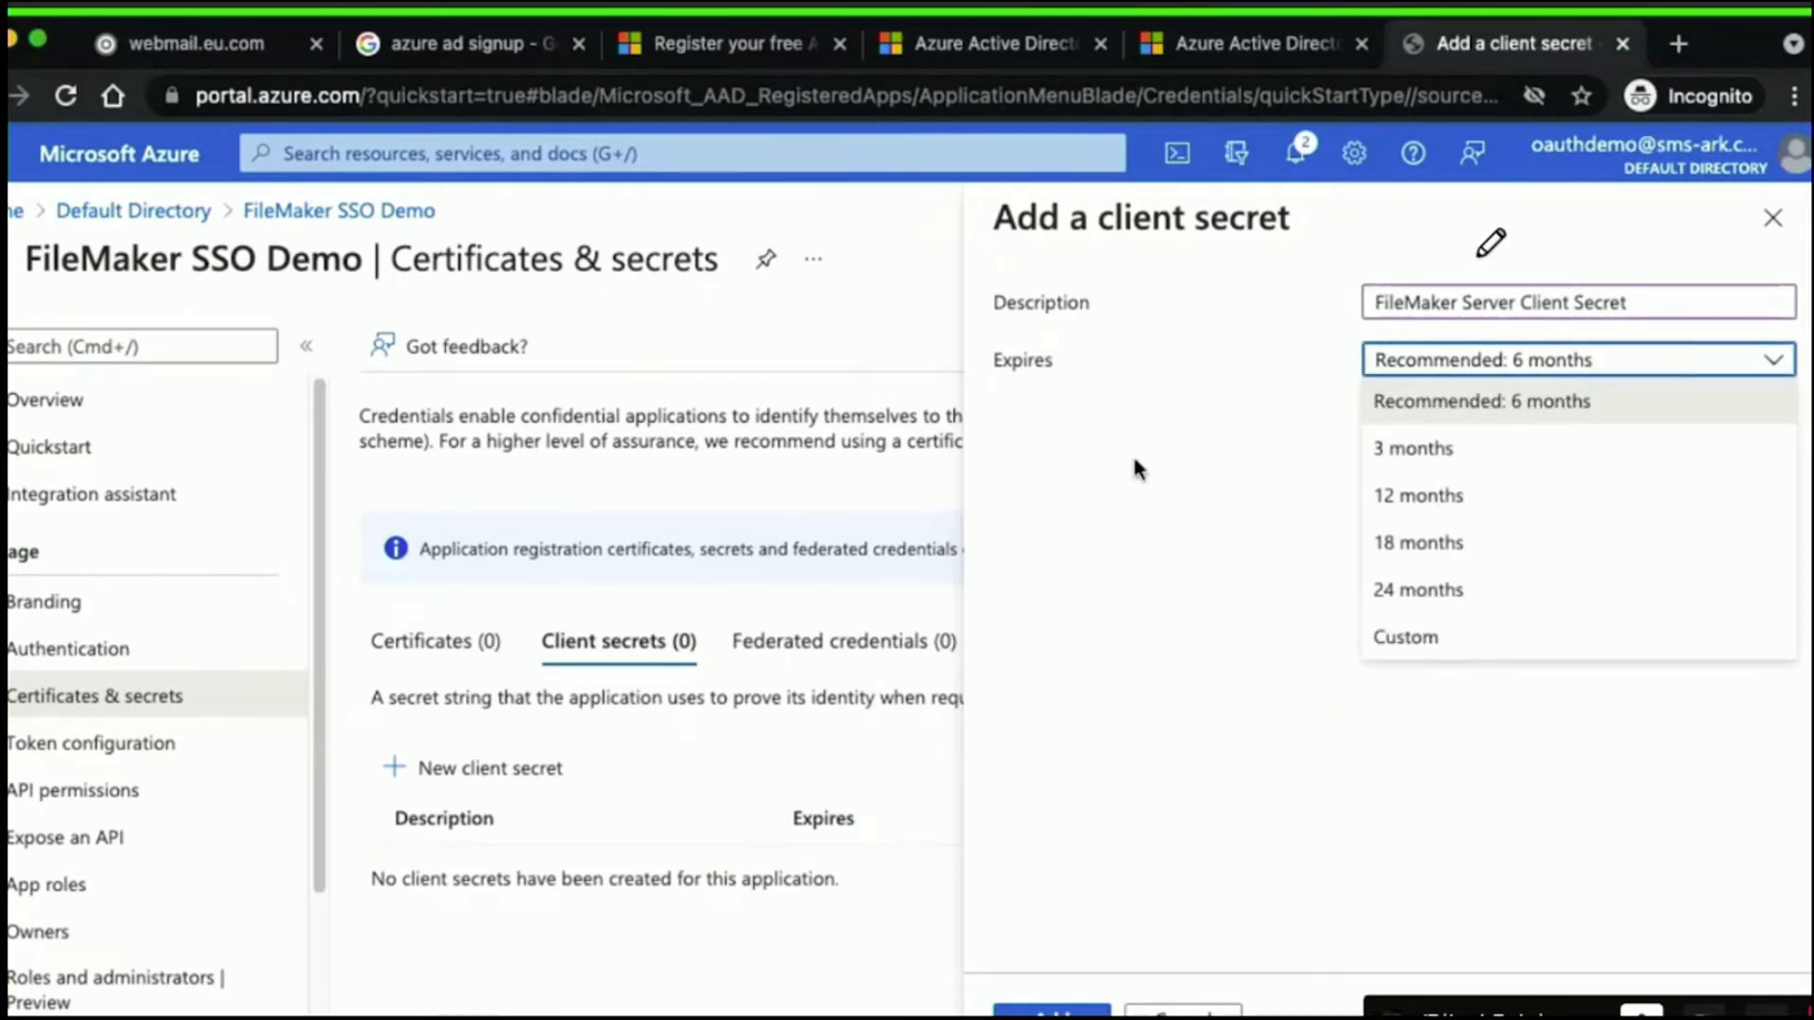
{"action": "left_click", "coordinate": [1417, 640]}
{"action": "left_click", "coordinate": [1778, 416]}
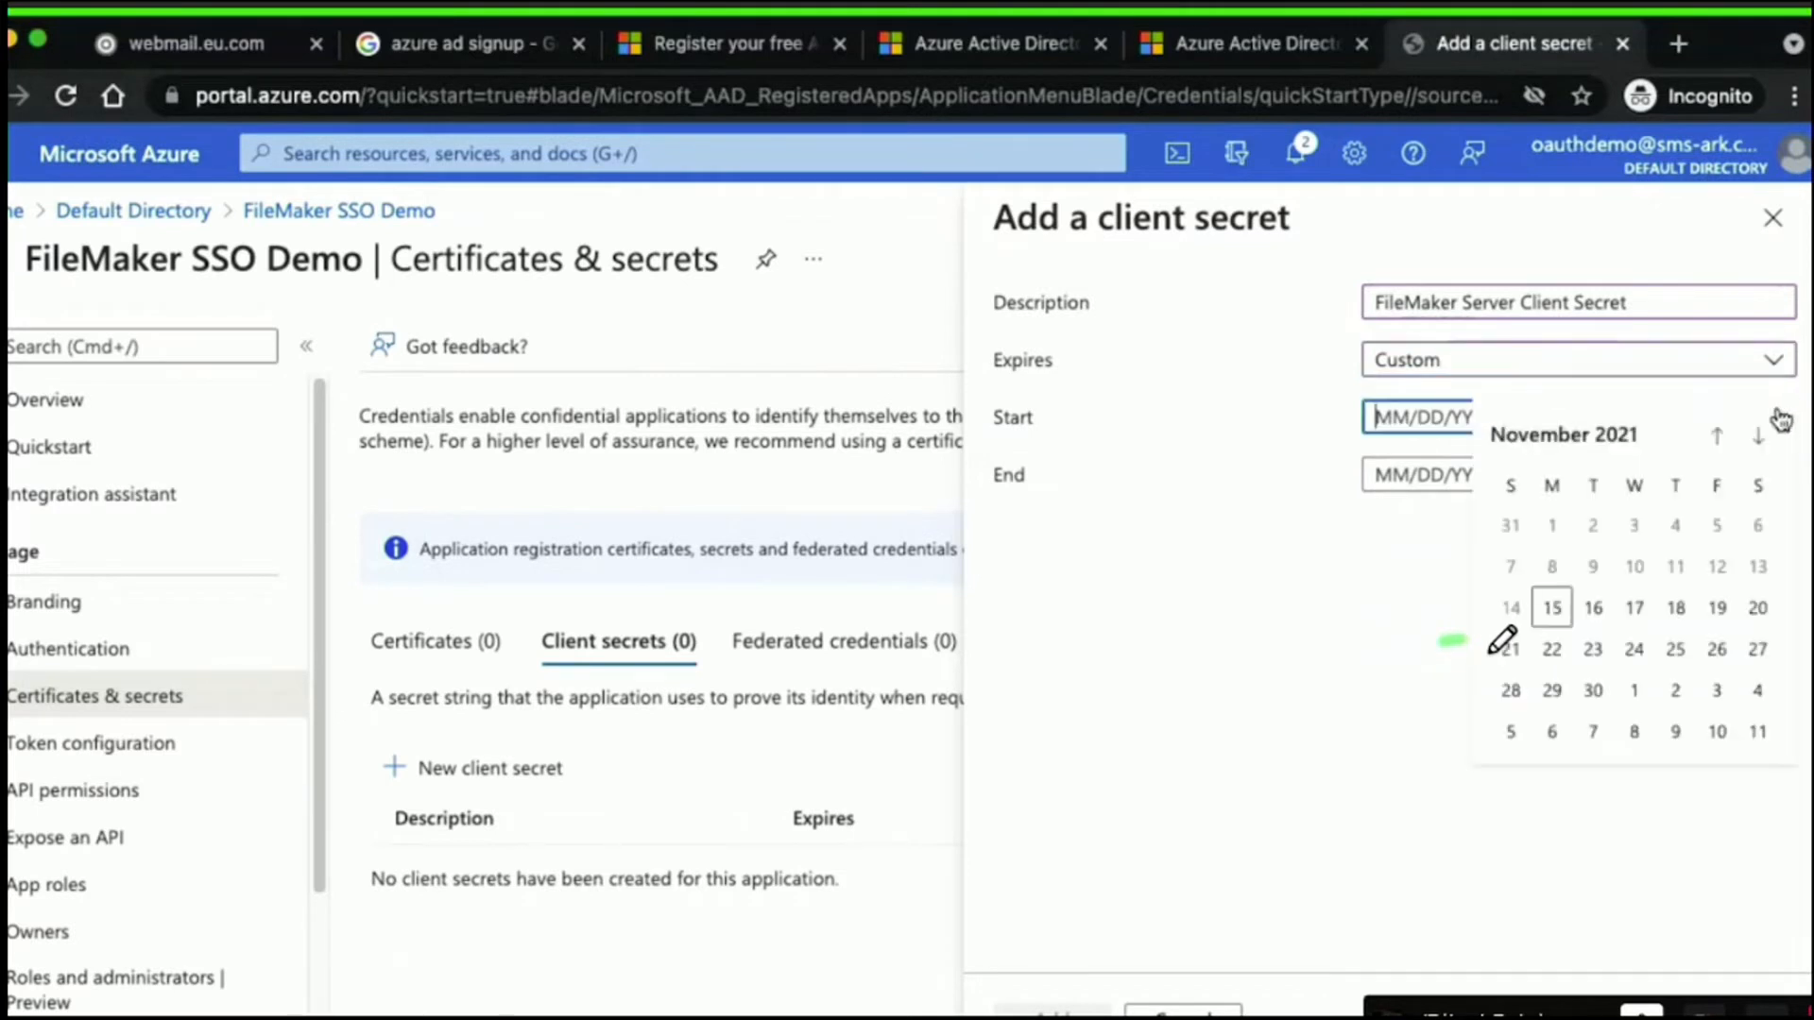
{"action": "left_click", "coordinate": [1552, 607]}
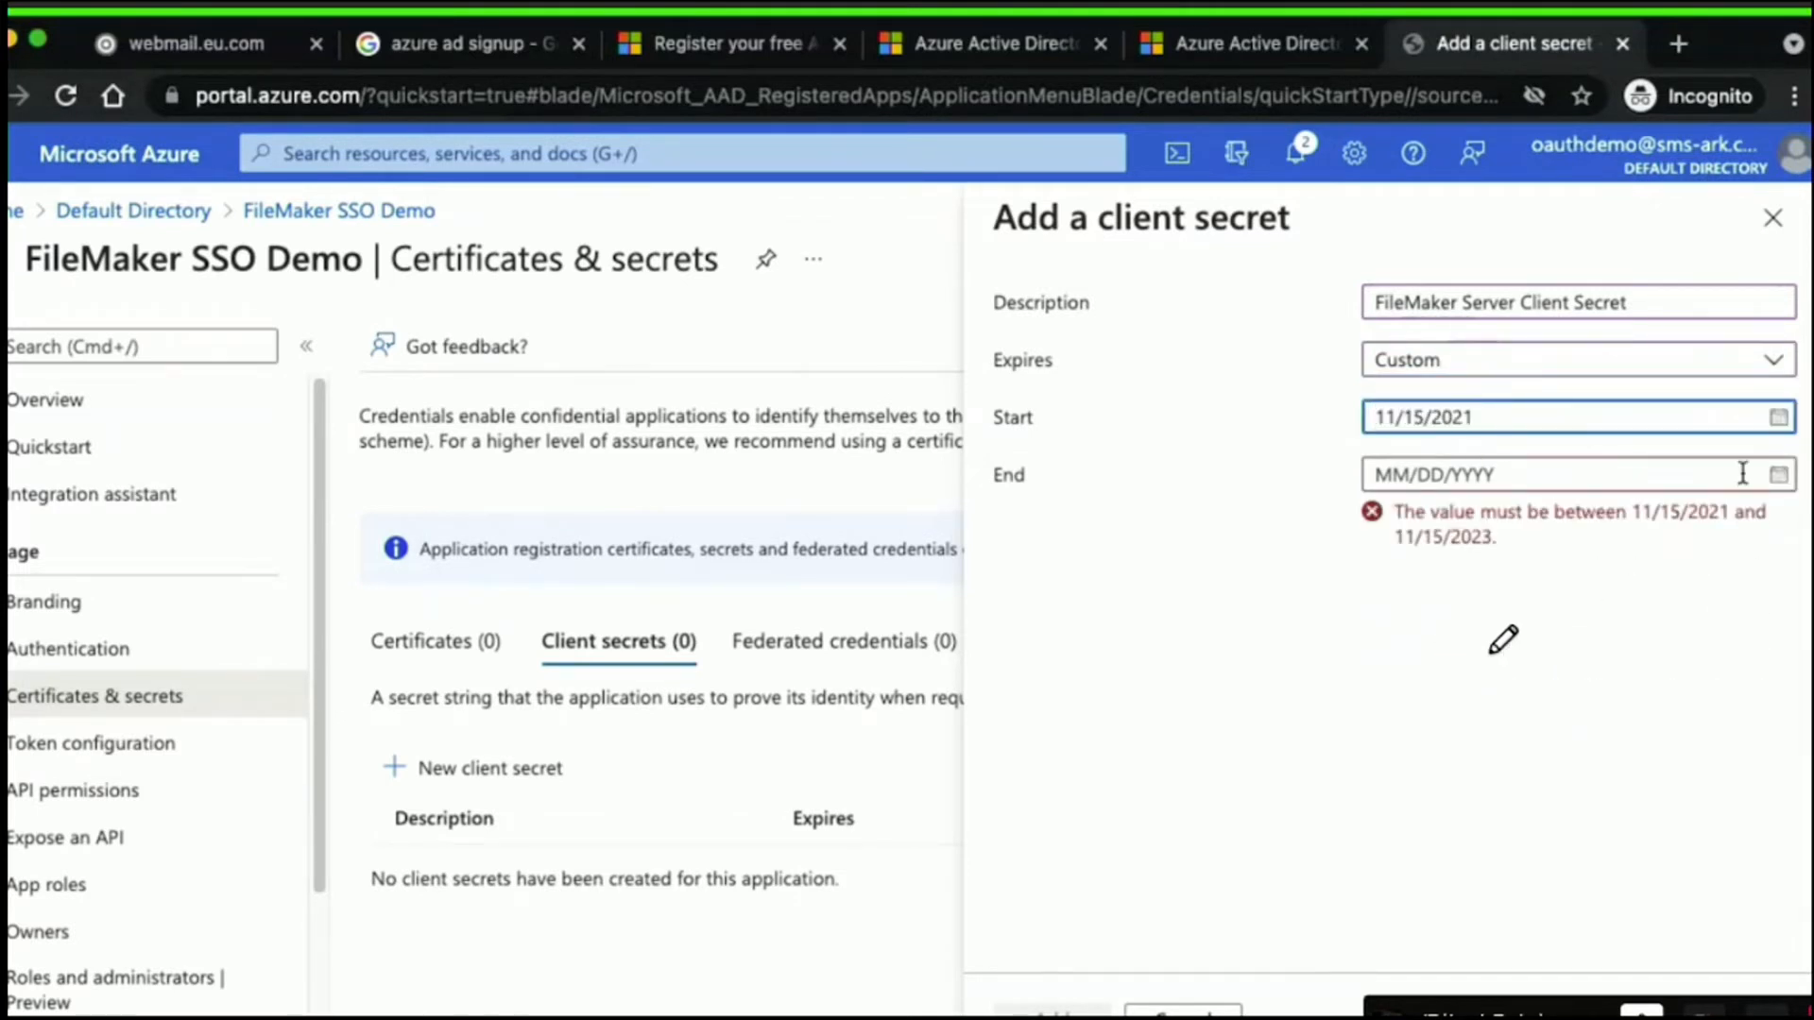
{"action": "left_click_drag", "start_coordinate": [1519, 532], "coordinate": [1374, 535]}
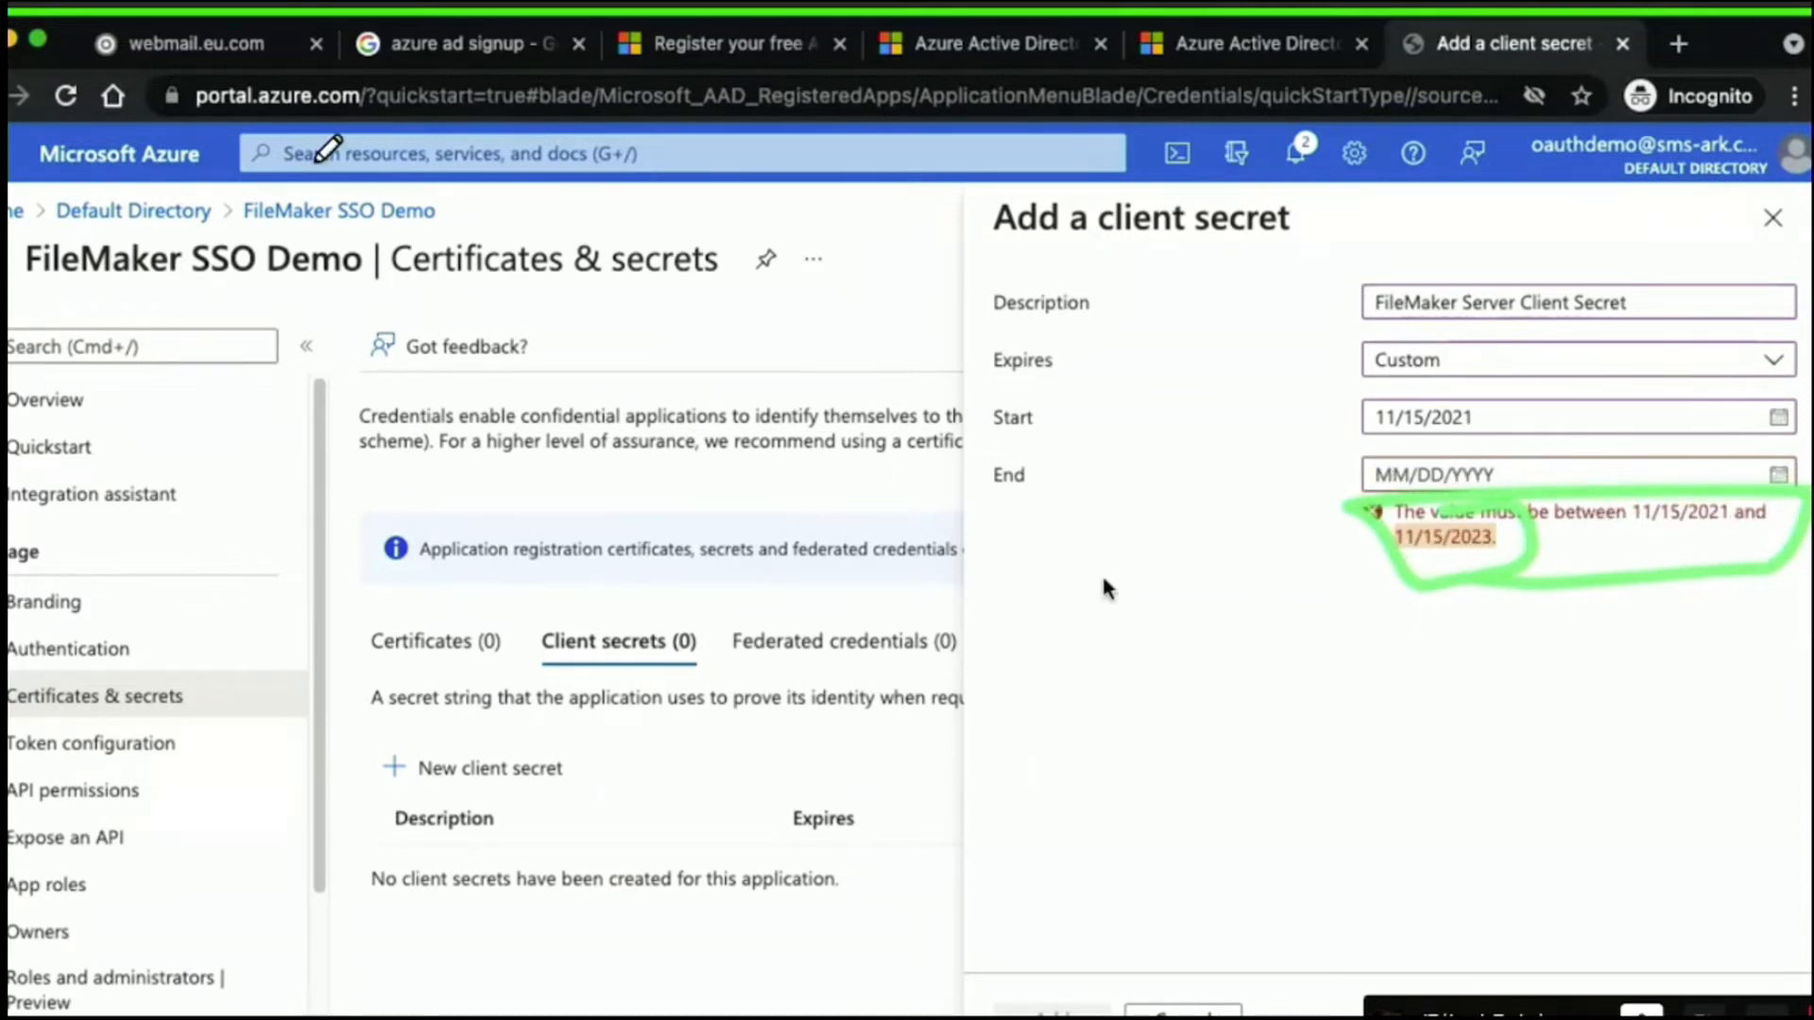
{"action": "left_click", "coordinate": [36, 304]}
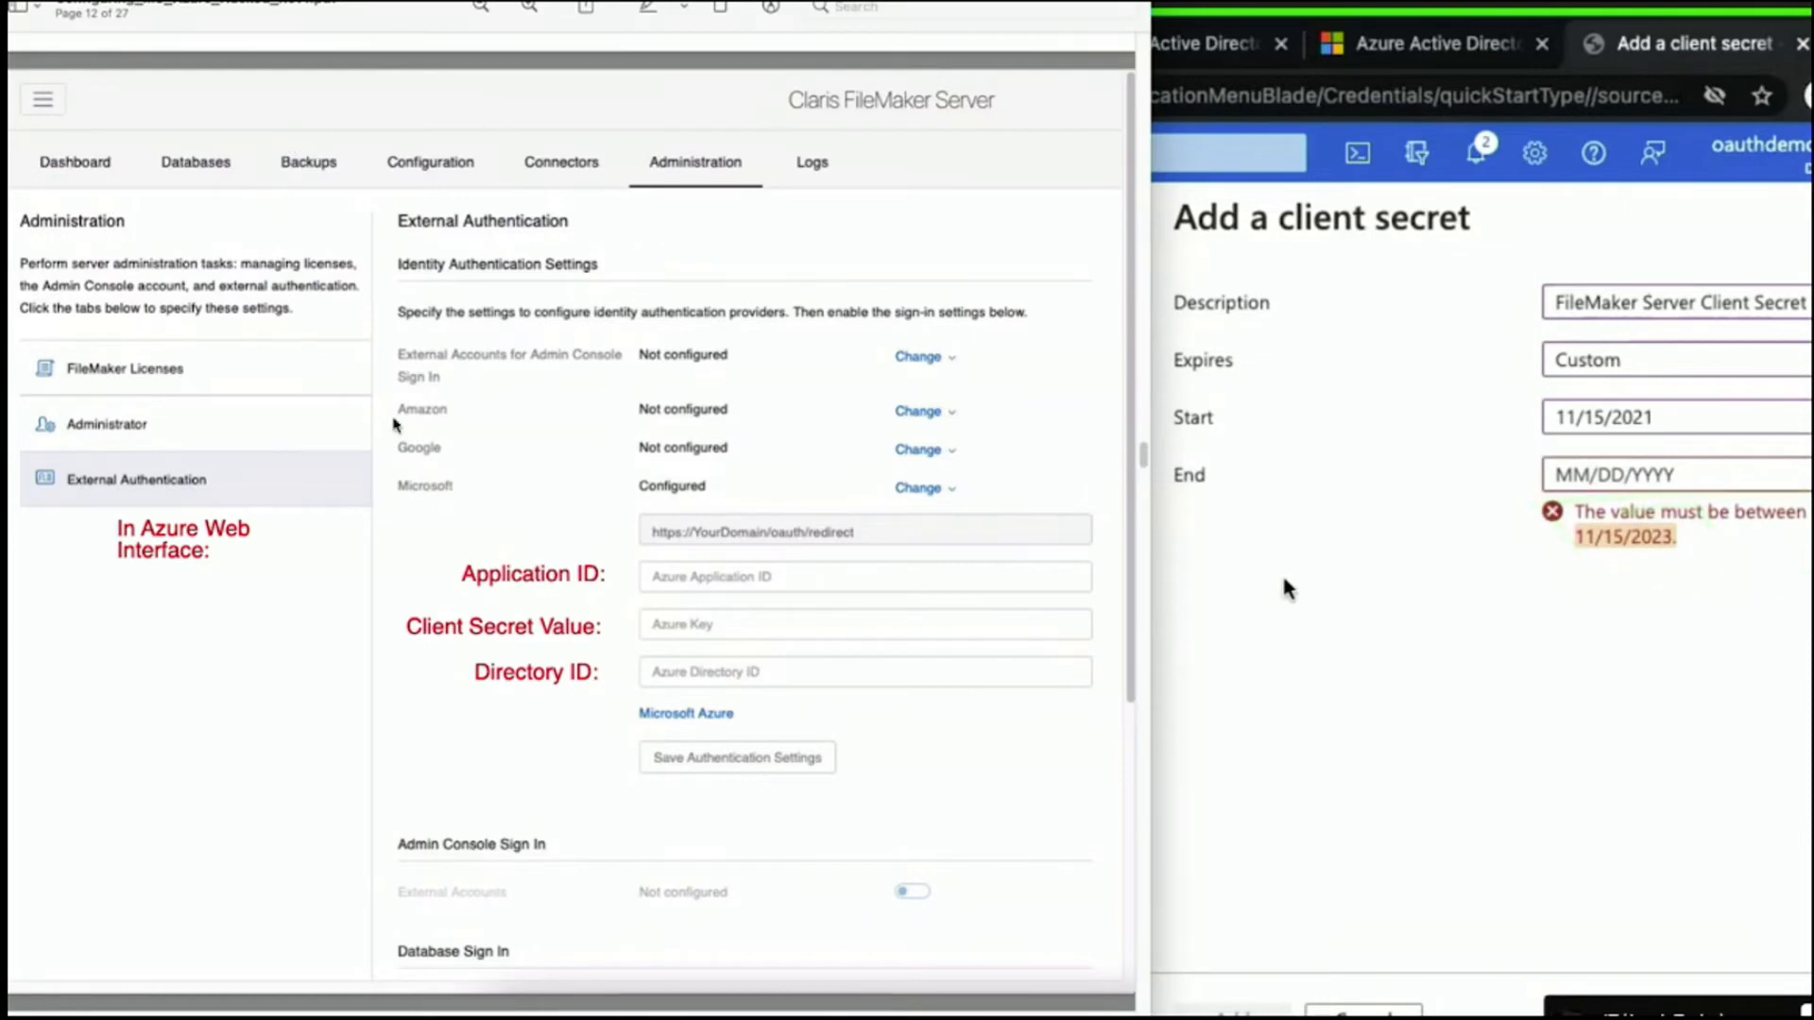
Scroll the PDF setup guide, then bring the Azure portal back to the front.
{"action": "left_click_drag", "start_coordinate": [1141, 454], "coordinate": [1136, 379]}
{"action": "left_click", "coordinate": [1289, 418]}
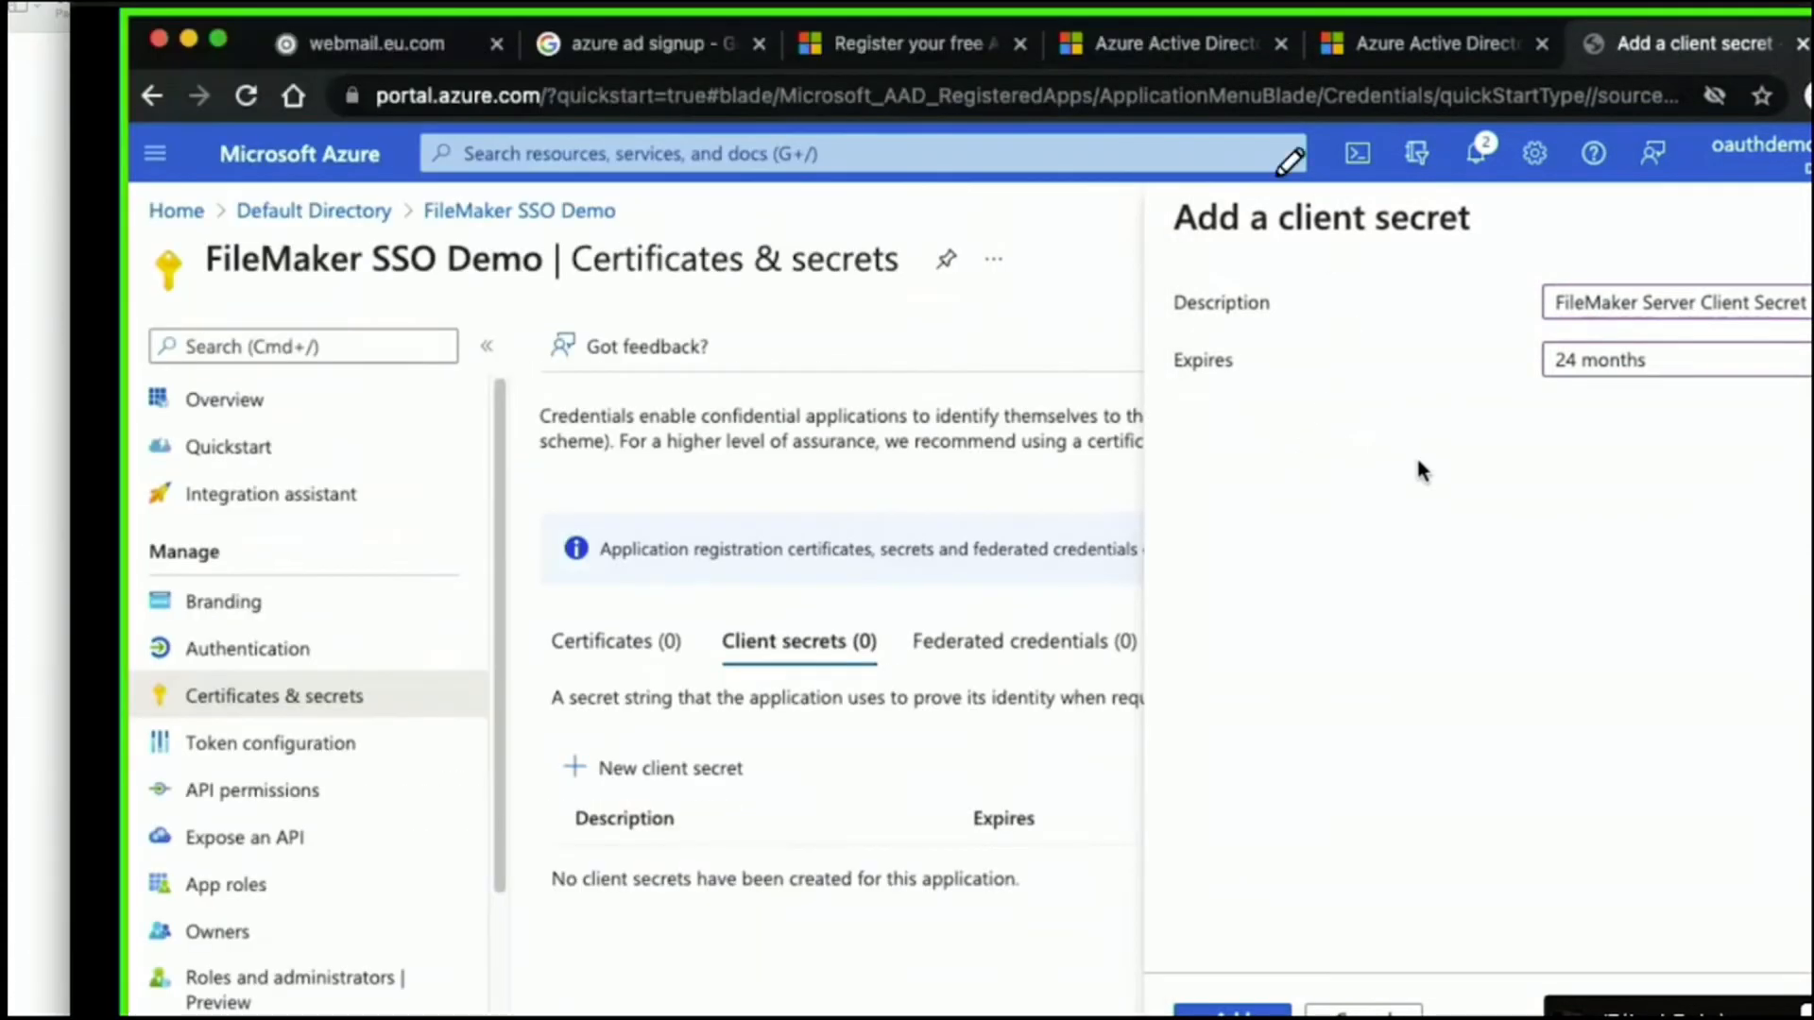
Add the FileMaker Server Client Secret and copy its secret value.
{"action": "mouse_move", "coordinate": [251, 5]}
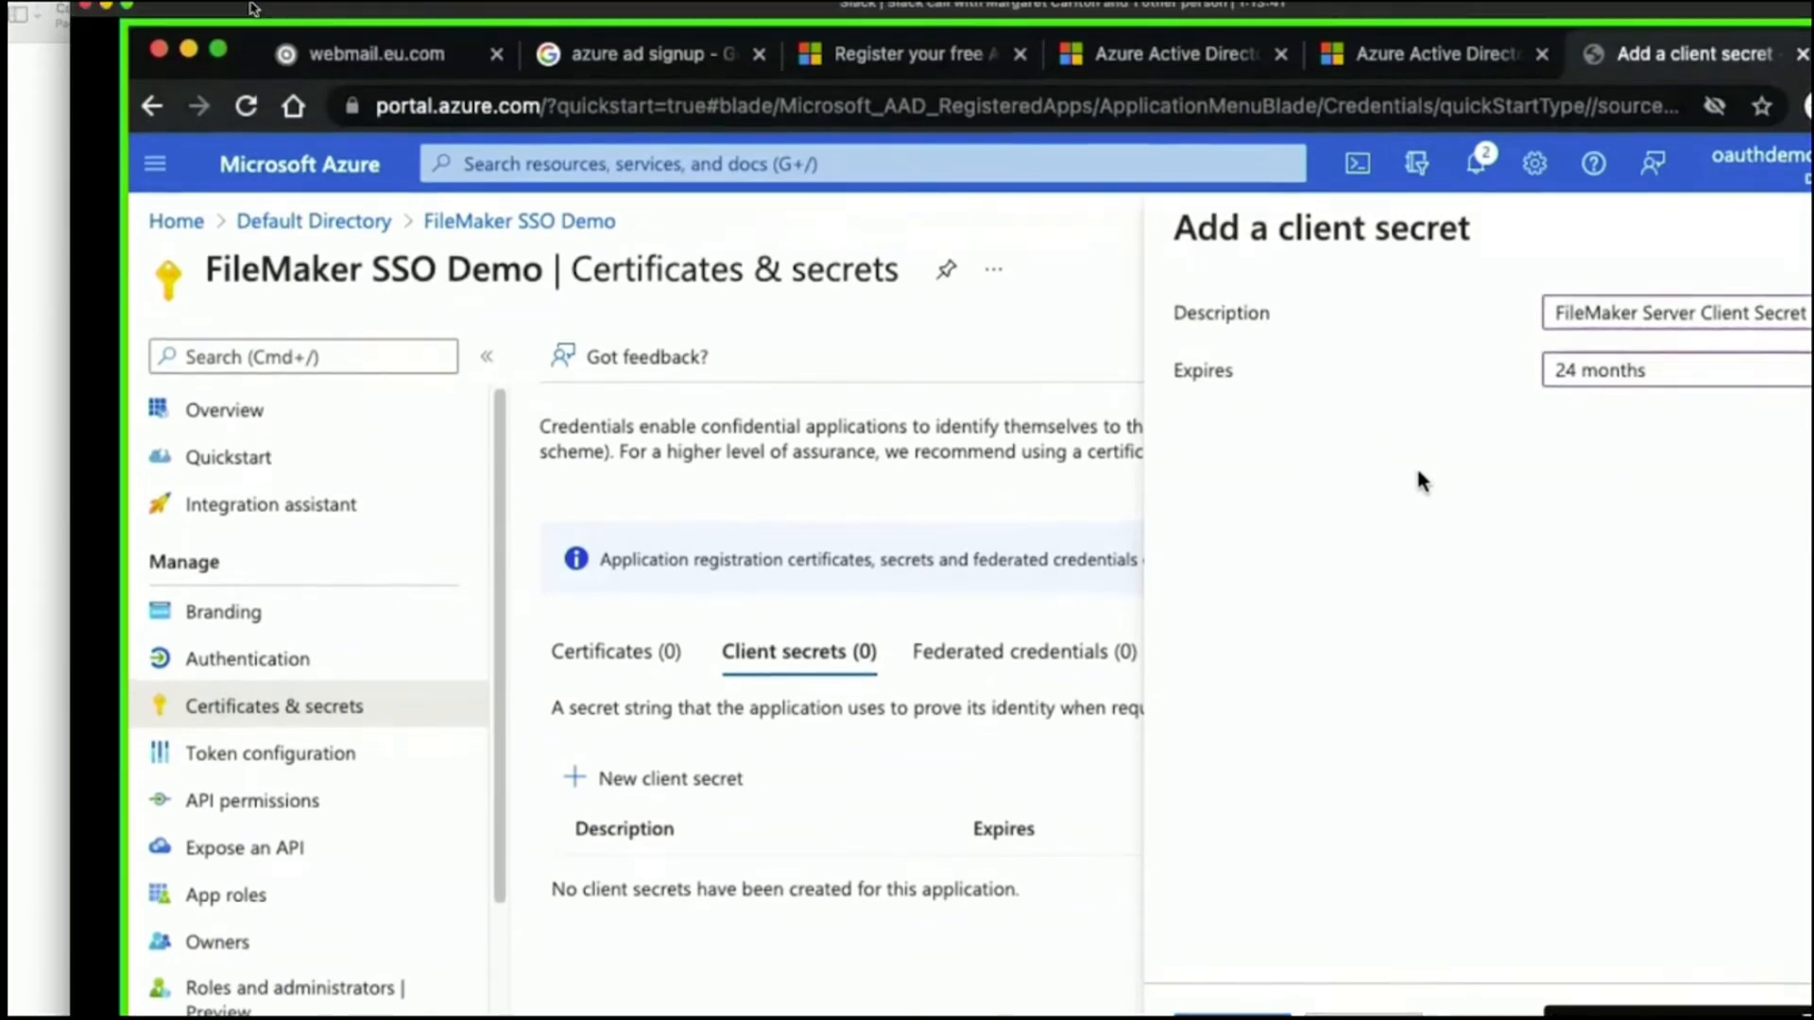
{"action": "left_click_drag", "start_coordinate": [435, 36], "coordinate": [373, 34]}
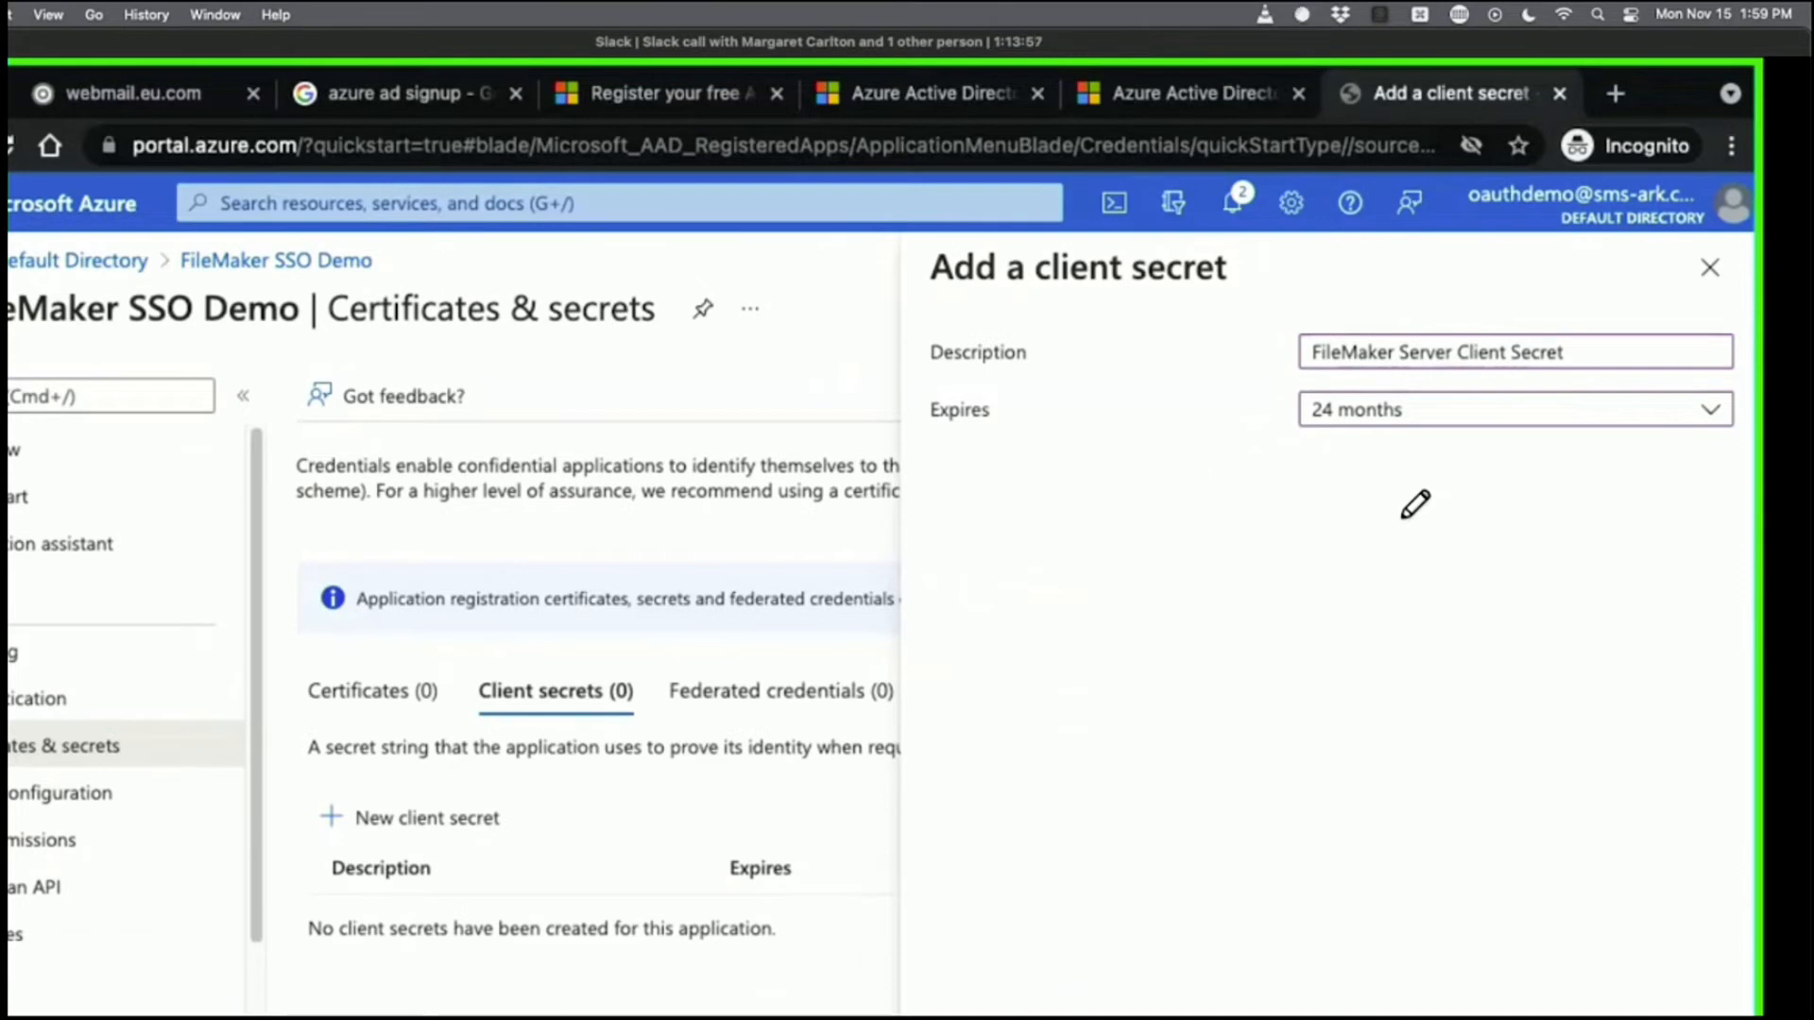
{"action": "left_click", "coordinate": [965, 1015]}
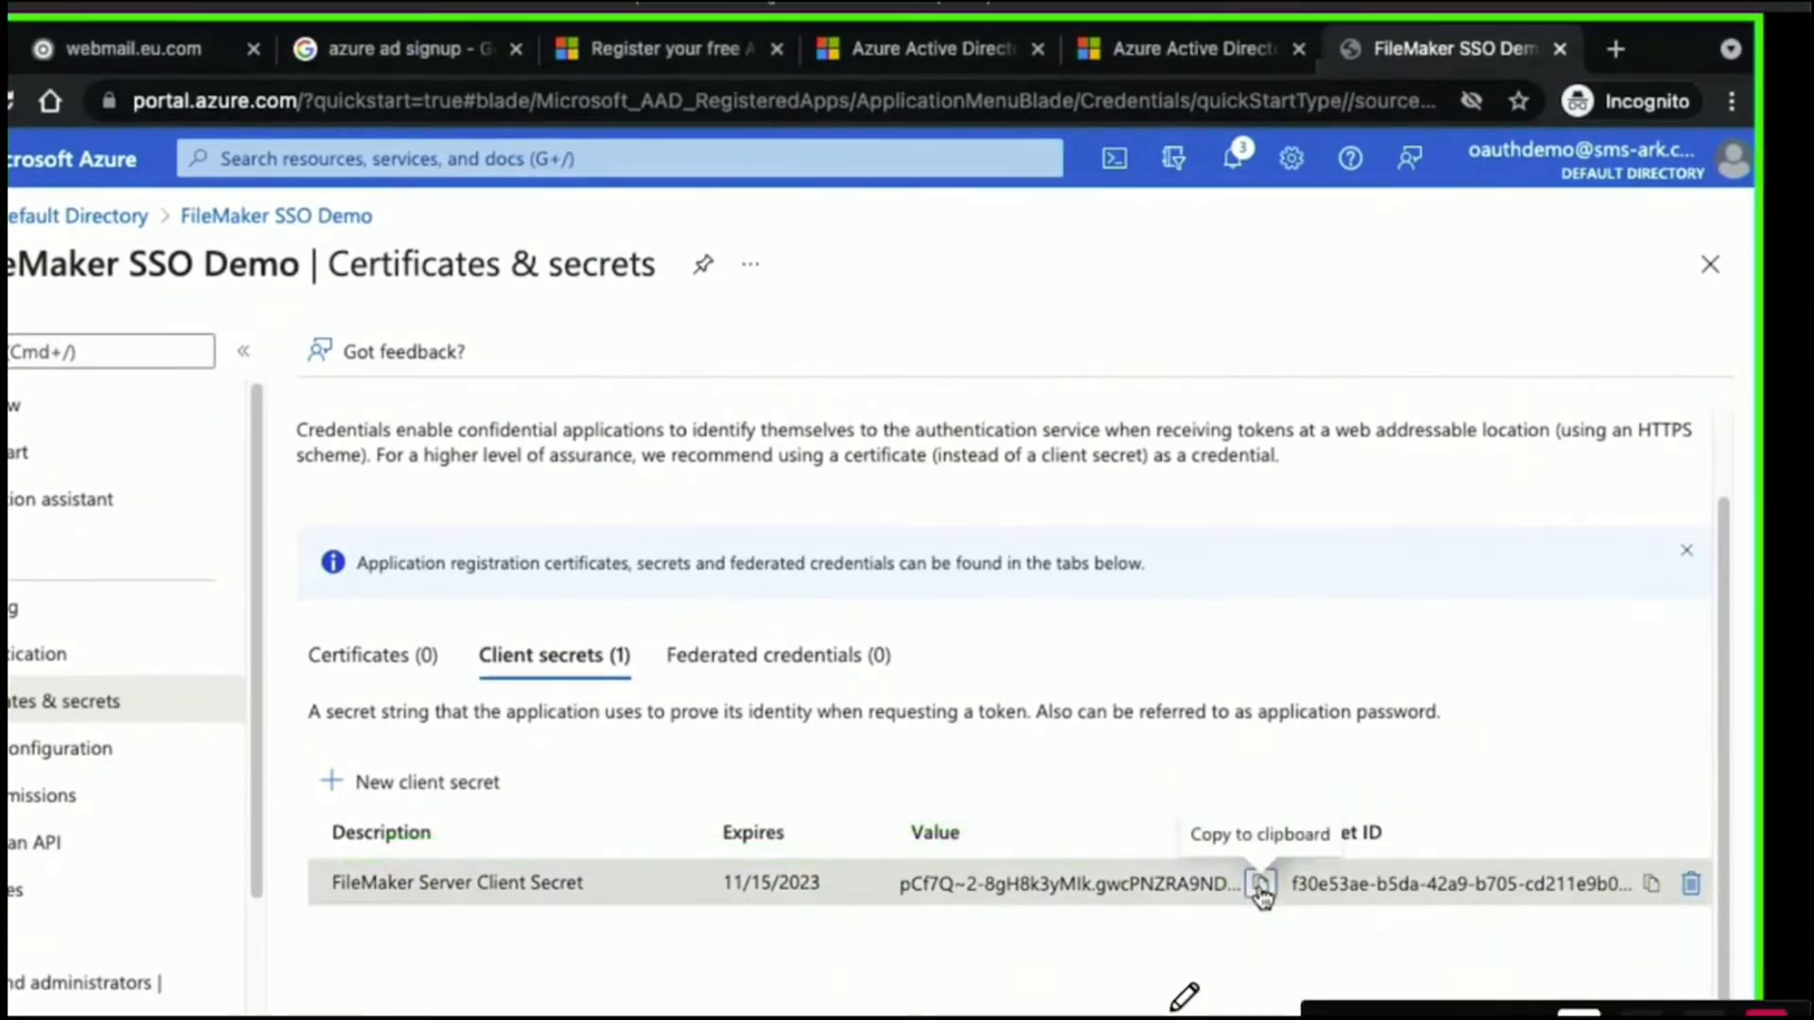
{"action": "left_click", "coordinate": [1260, 886]}
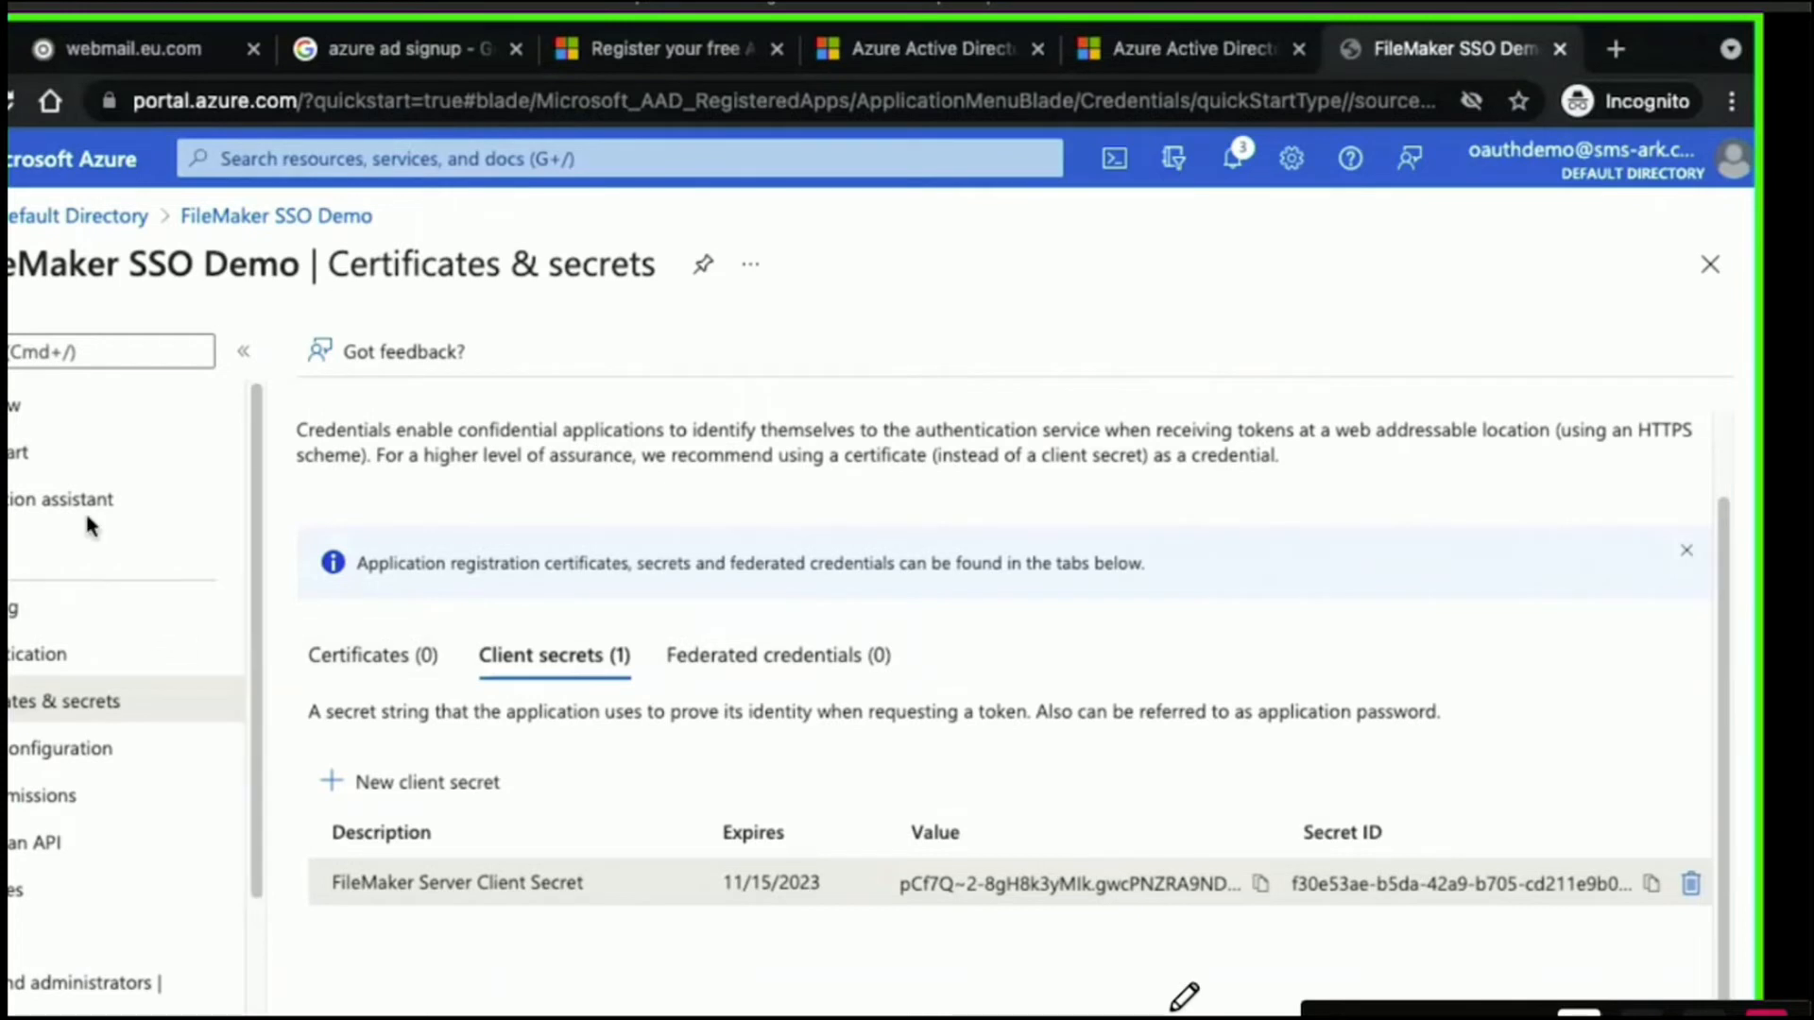
Check Branding, then return to the FileMaker SSO Demo overview listing 1 secret.
{"action": "scroll", "coordinate": [83, 515], "scroll_direction": "down", "scroll_amount": 2}
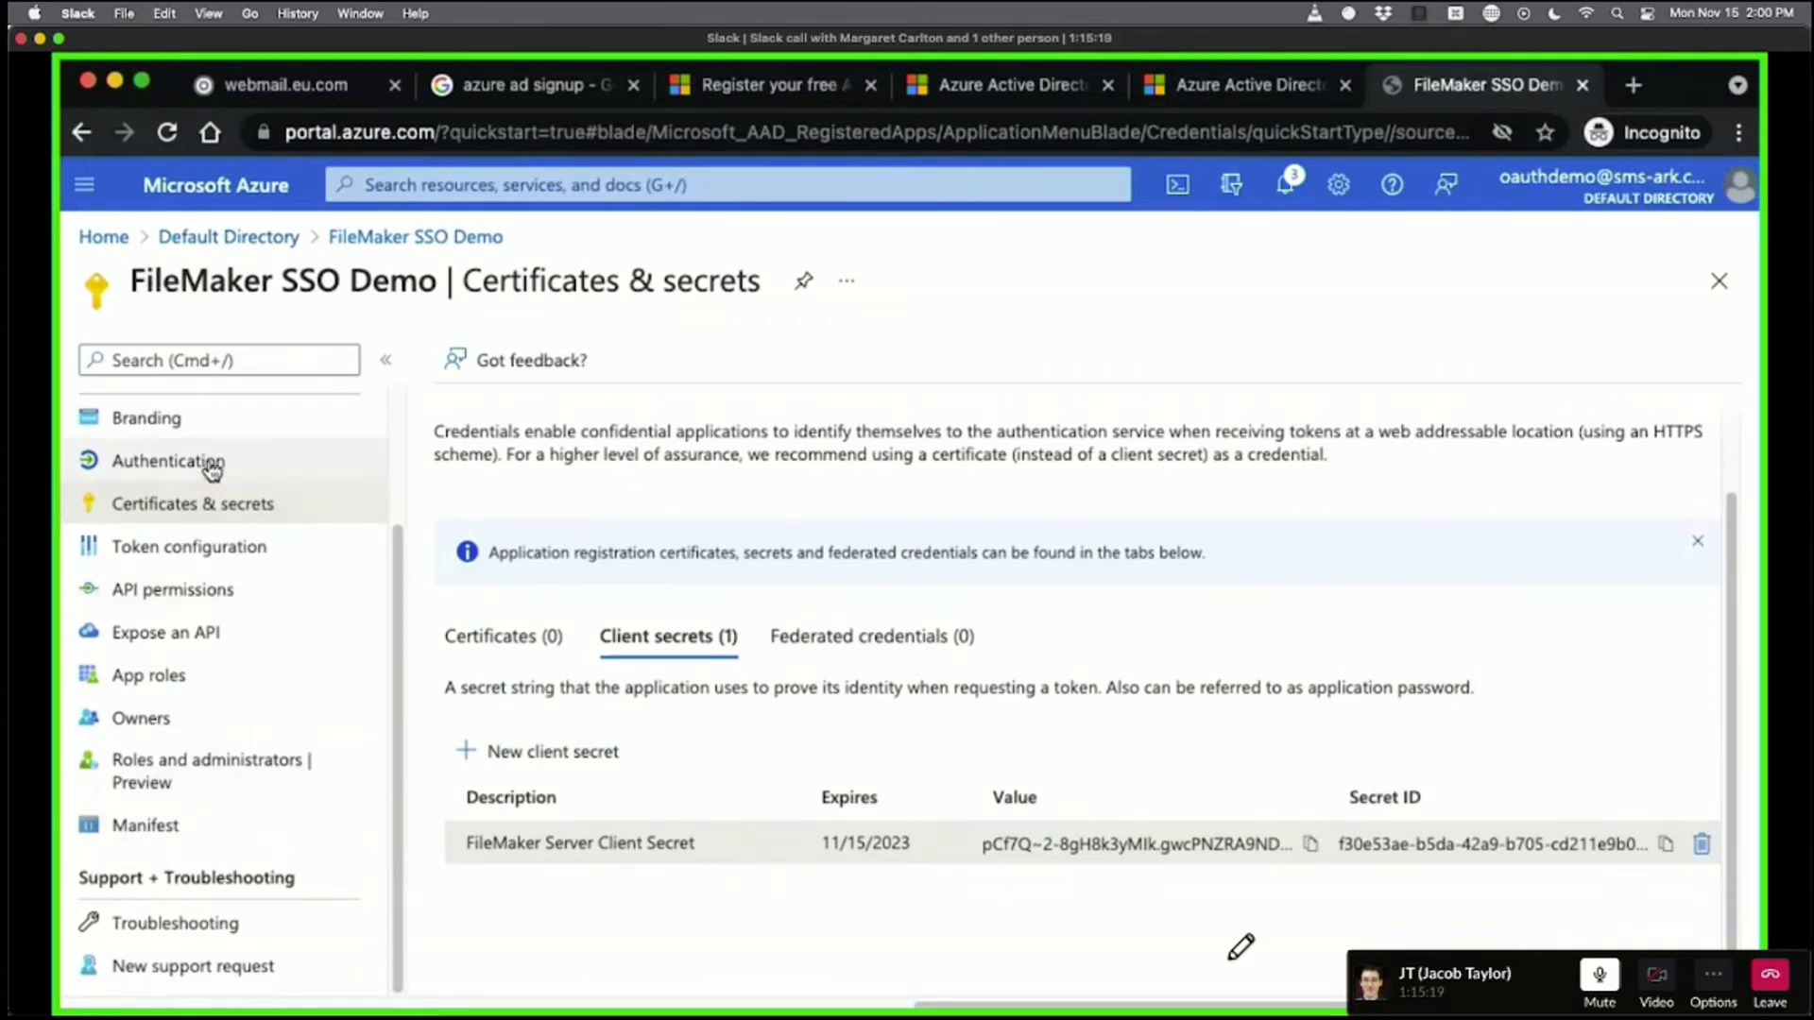
{"action": "left_click", "coordinate": [116, 419]}
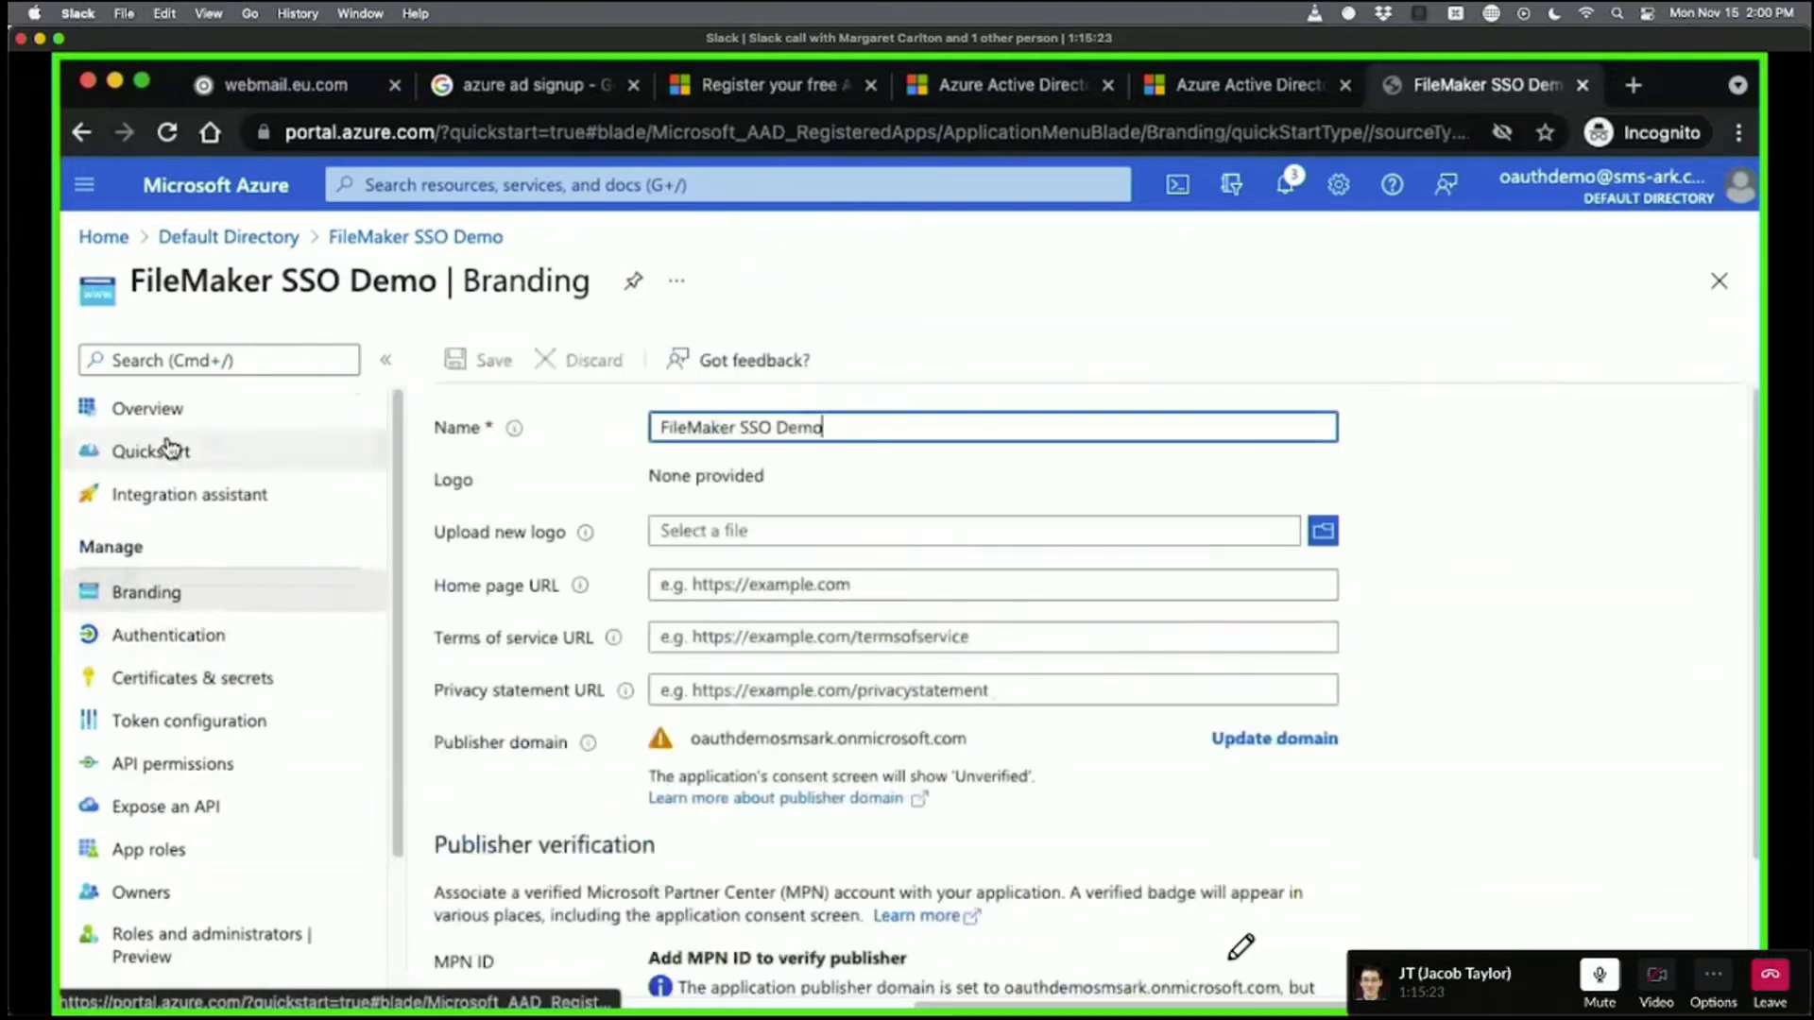
{"action": "left_click", "coordinate": [148, 408]}
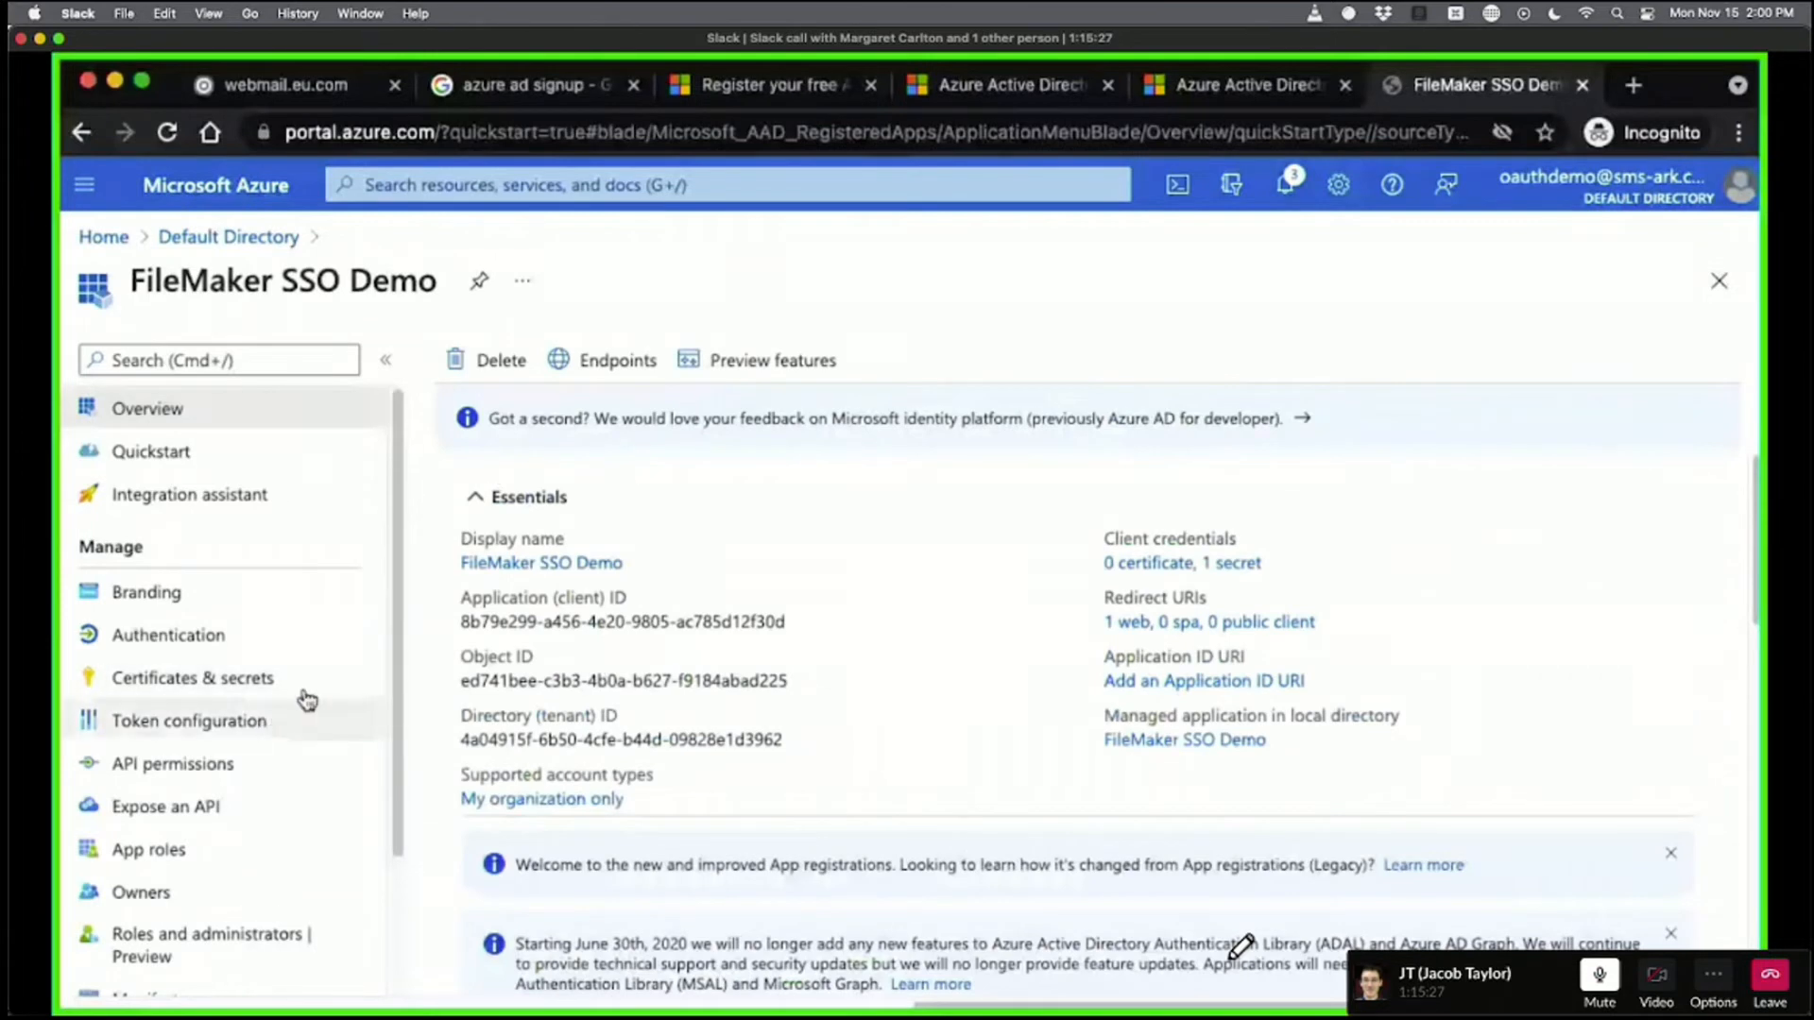
{"action": "scroll", "coordinate": [328, 650], "scroll_direction": "down", "scroll_amount": 3}
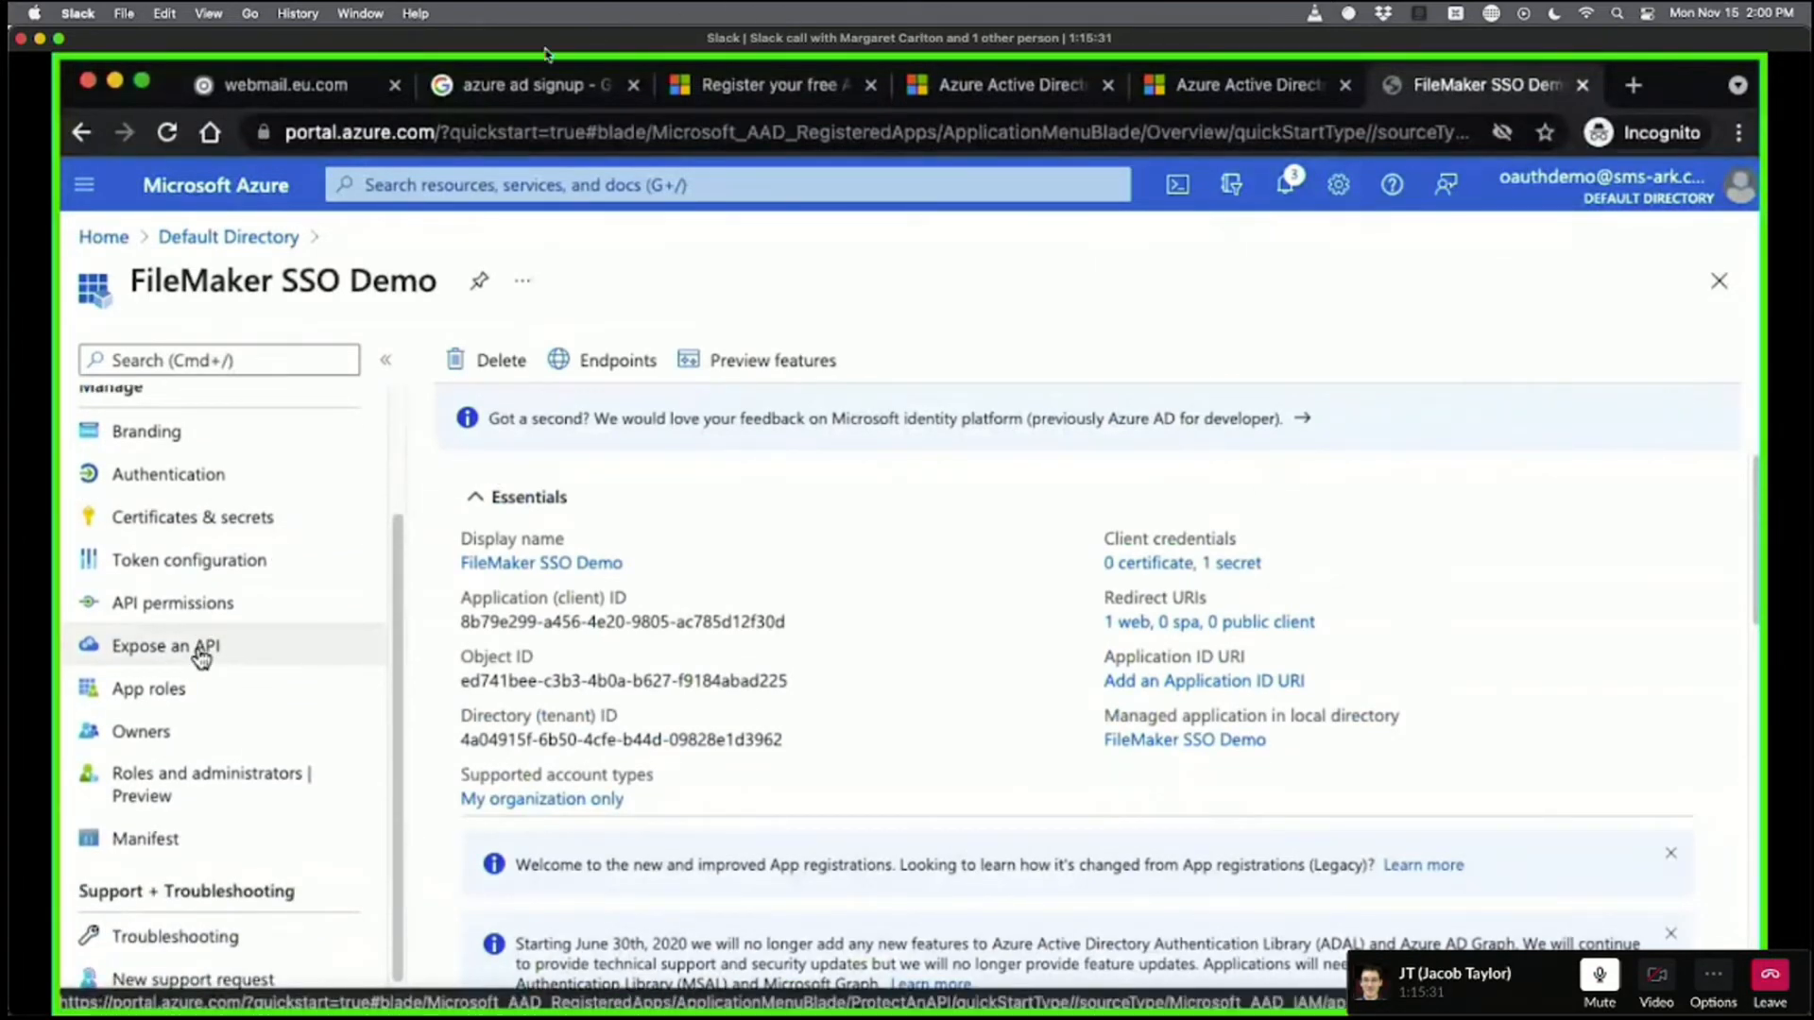
{"action": "left_click_drag", "start_coordinate": [483, 44], "coordinate": [1047, 5]}
Find and select the guide's 'Authenticating OAuth groups via Microsoft Azure' instructions, then return to Azure.
{"action": "left_click", "coordinate": [455, 409]}
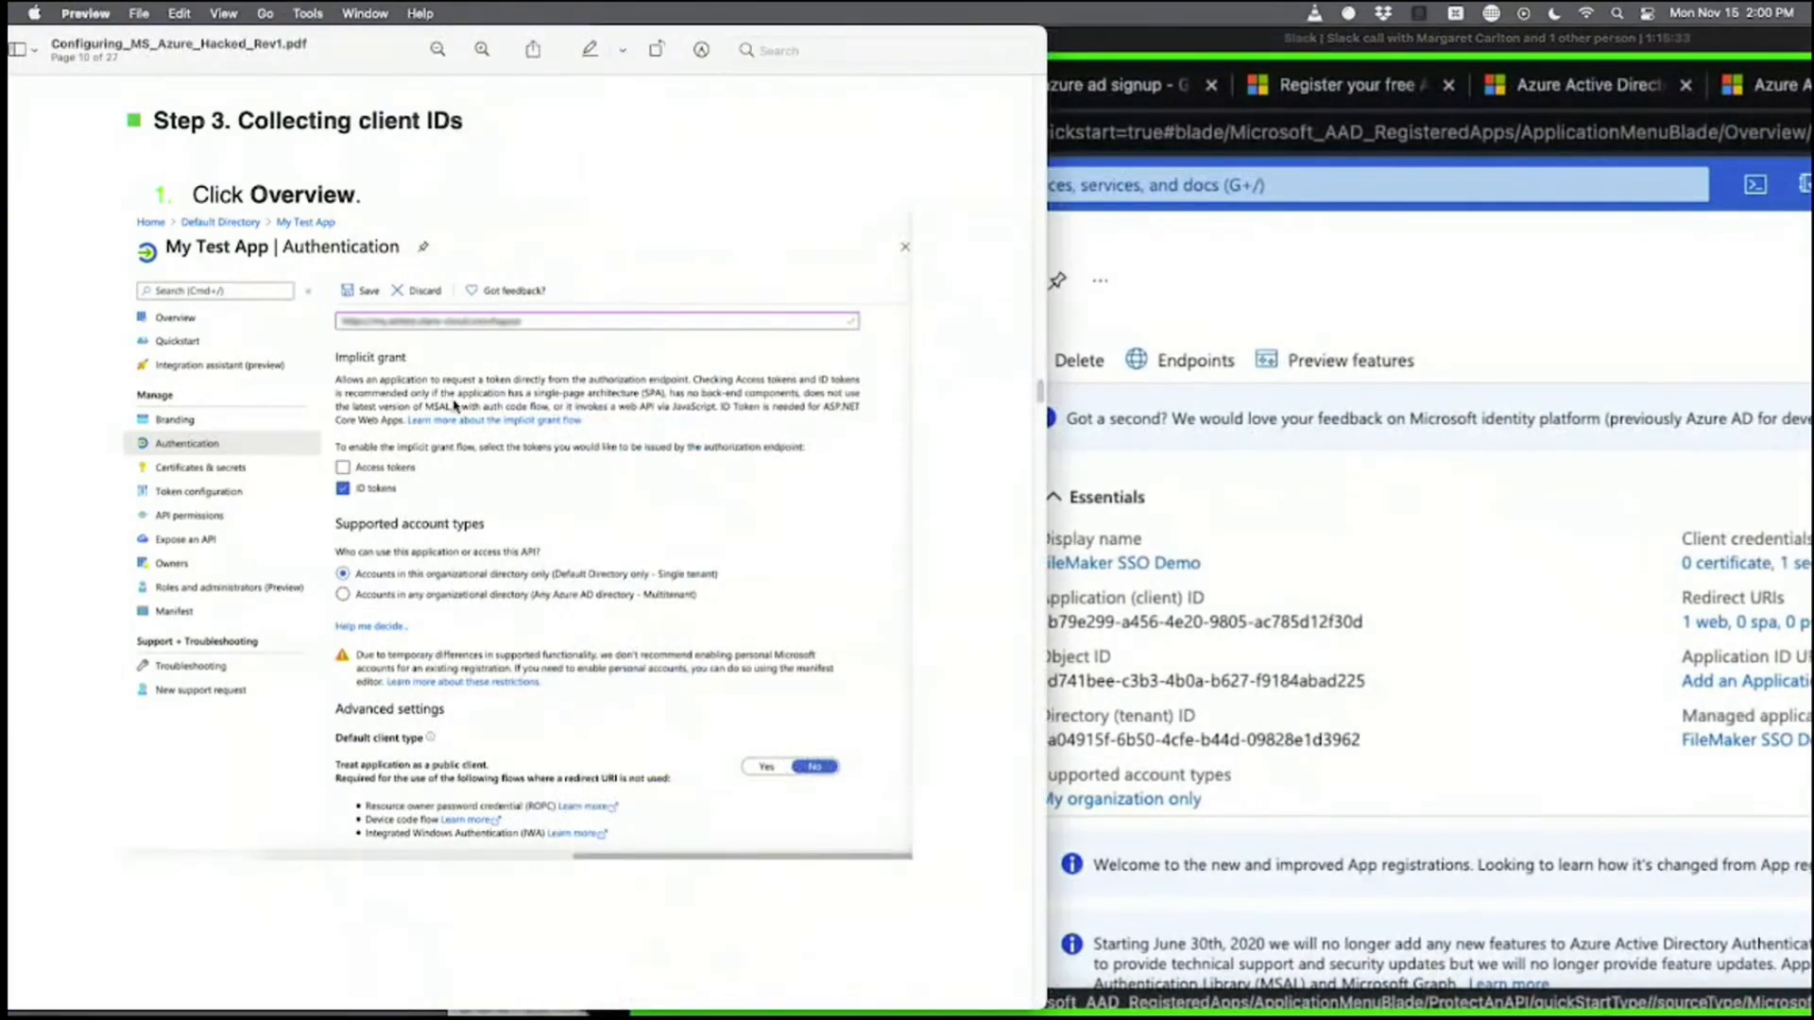
{"action": "scroll", "coordinate": [462, 408], "scroll_direction": "down", "scroll_amount": 10}
{"action": "scroll", "coordinate": [463, 408], "scroll_direction": "down", "scroll_amount": 20}
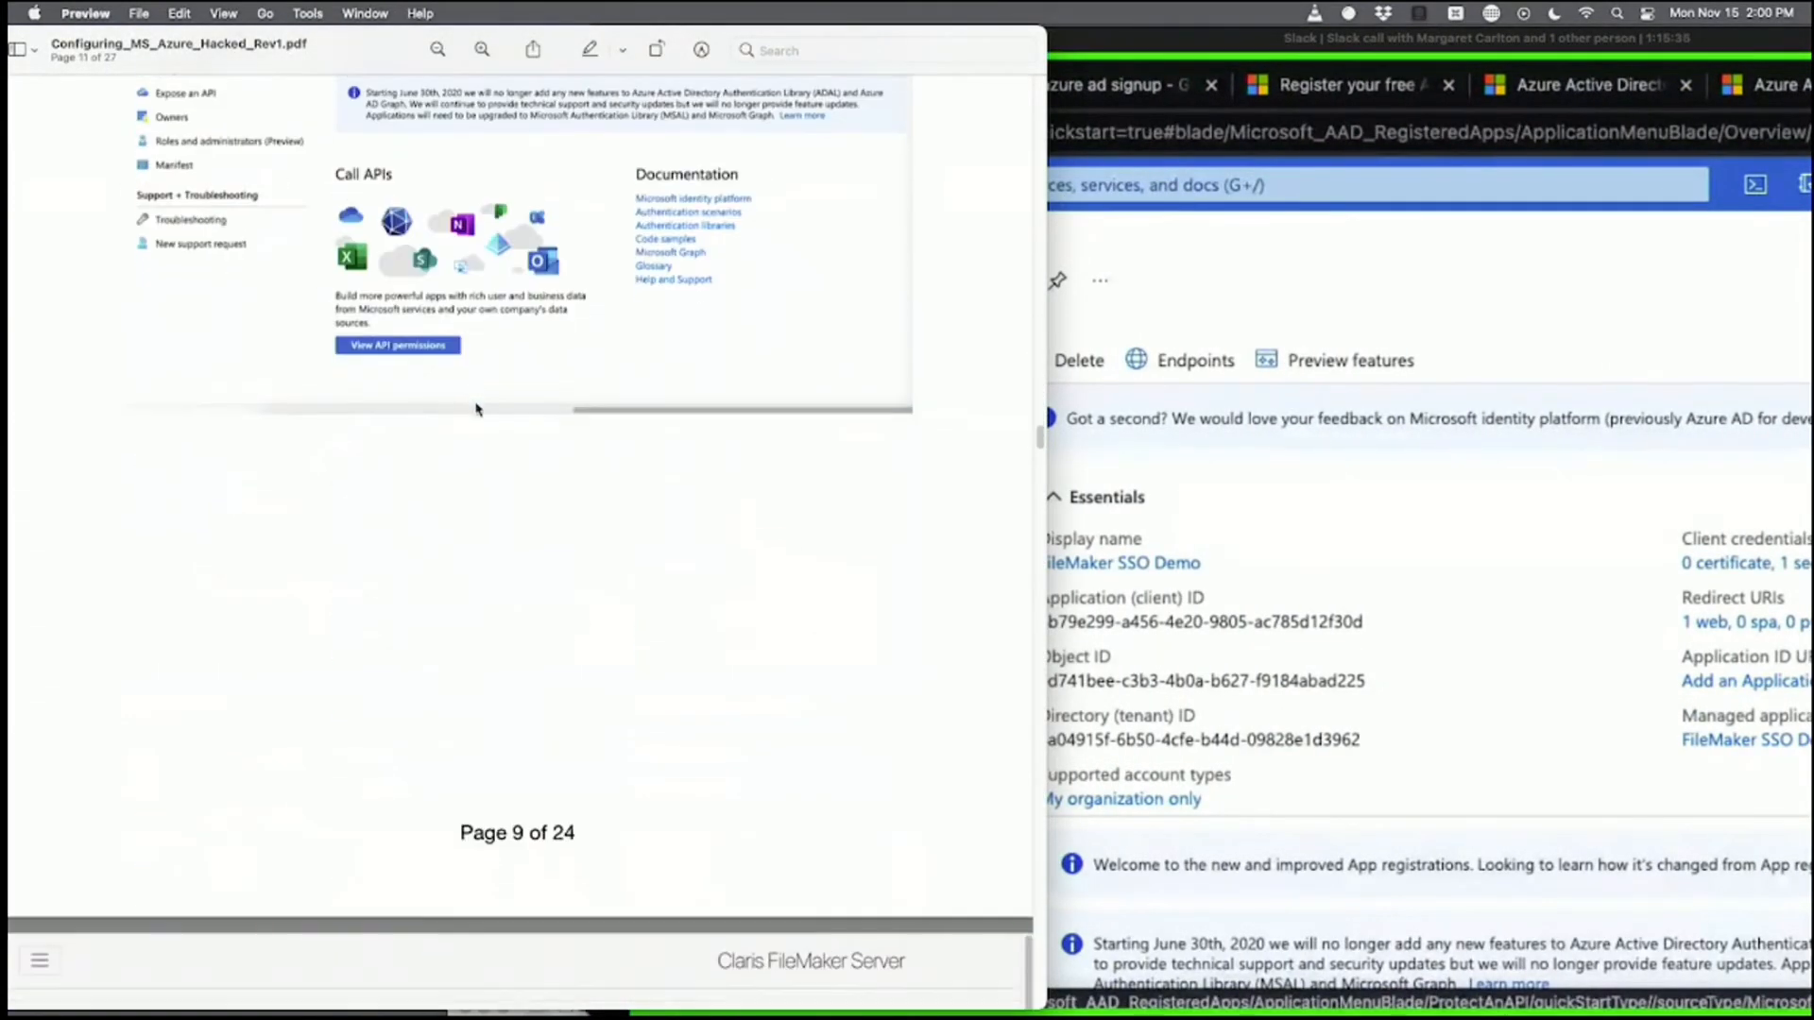
{"action": "scroll", "coordinate": [488, 405], "scroll_direction": "up", "scroll_amount": 20}
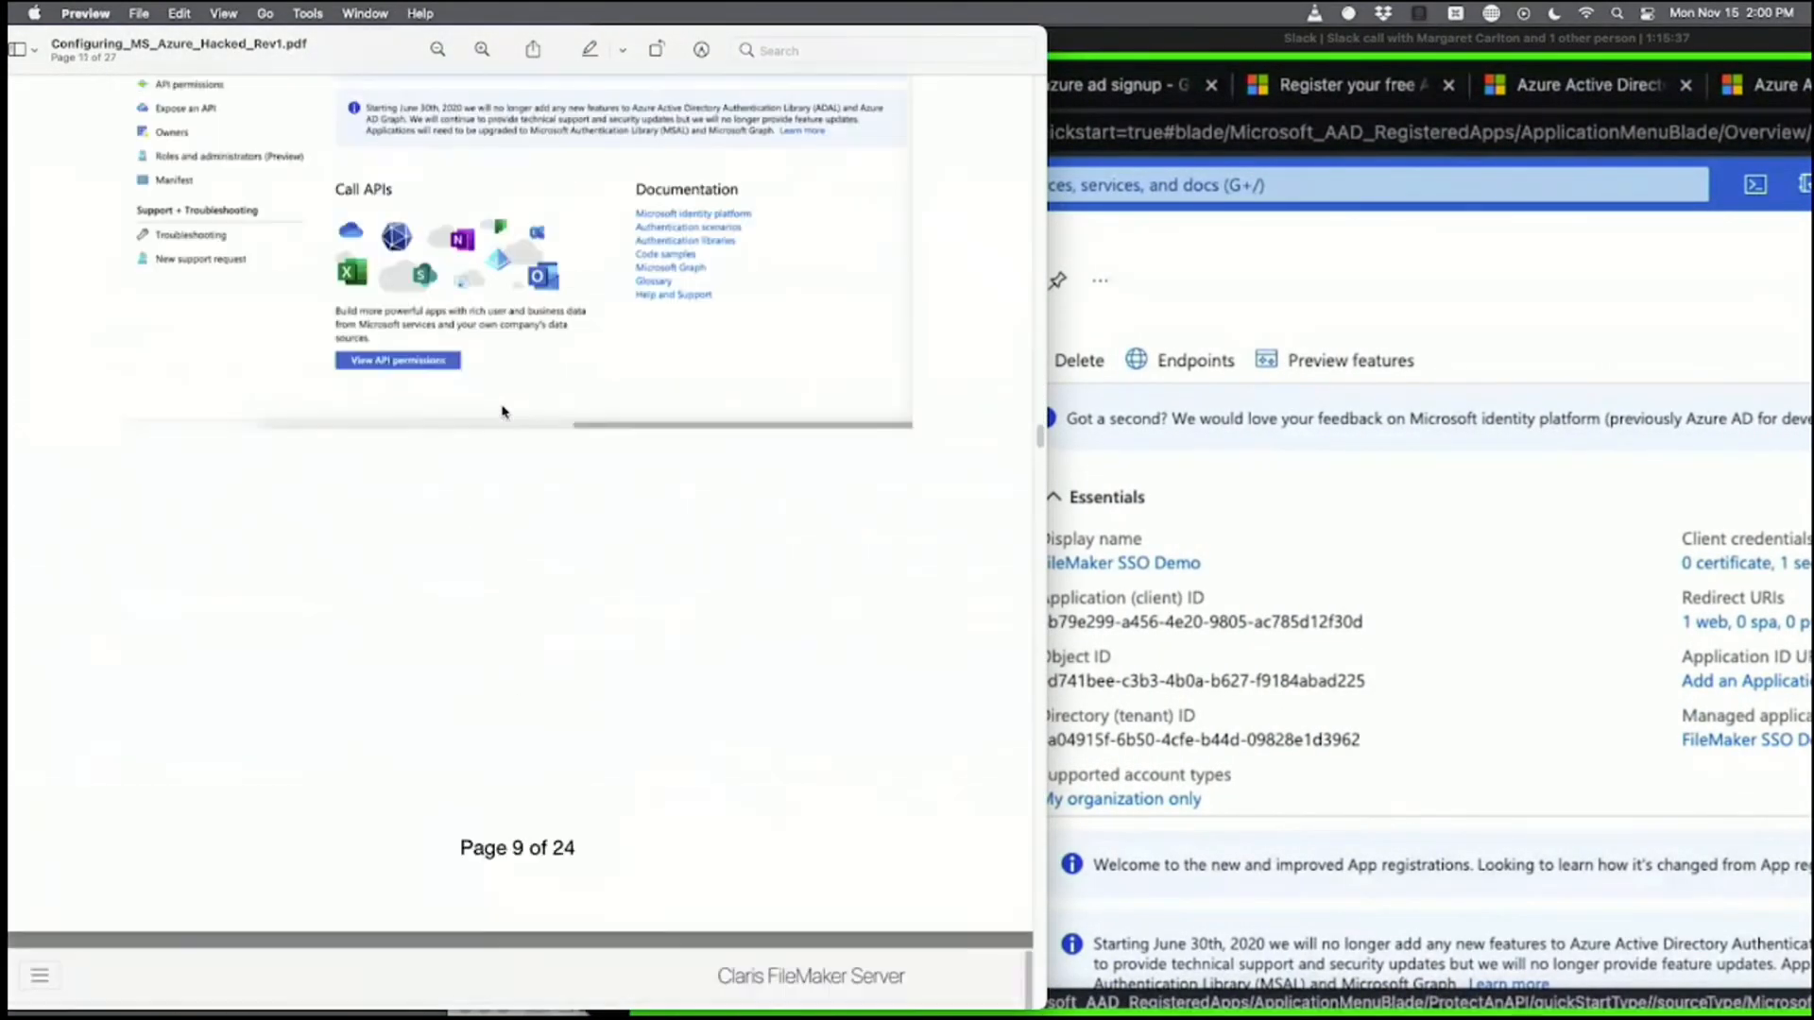
{"action": "scroll", "coordinate": [501, 412], "scroll_direction": "up", "scroll_amount": 20}
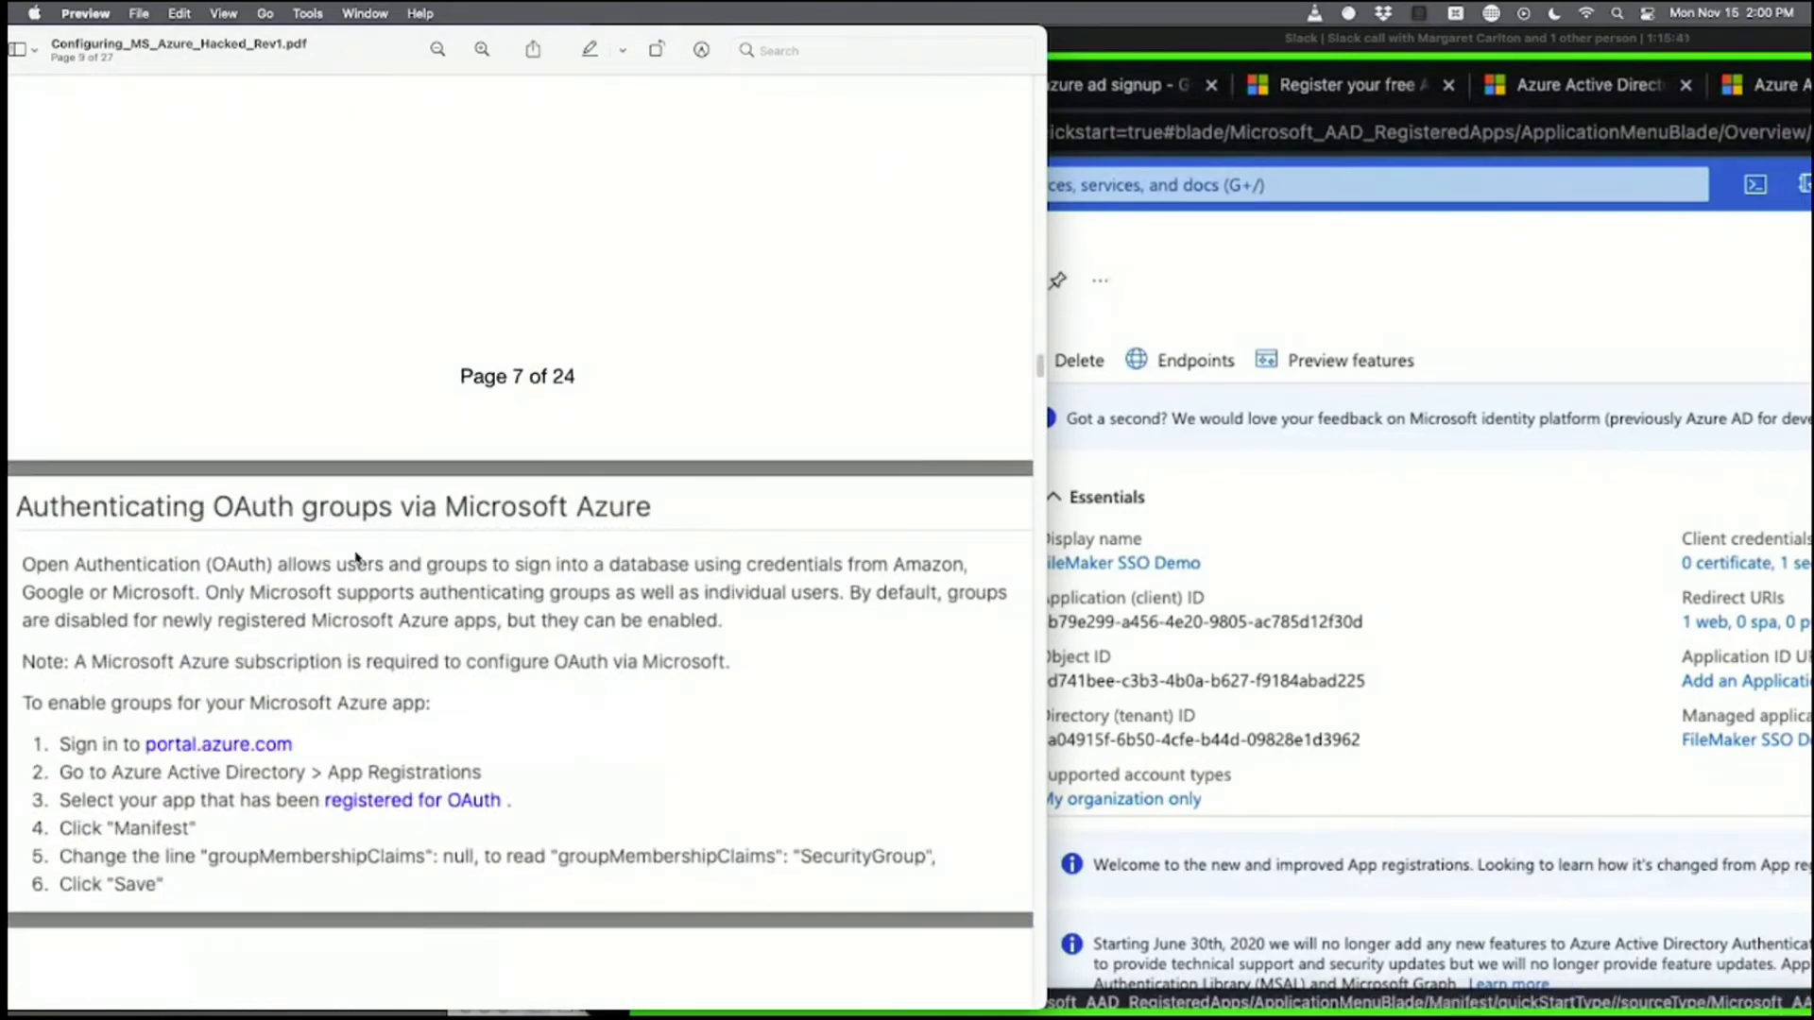
{"action": "left_click_drag", "start_coordinate": [248, 883], "coordinate": [95, 773]}
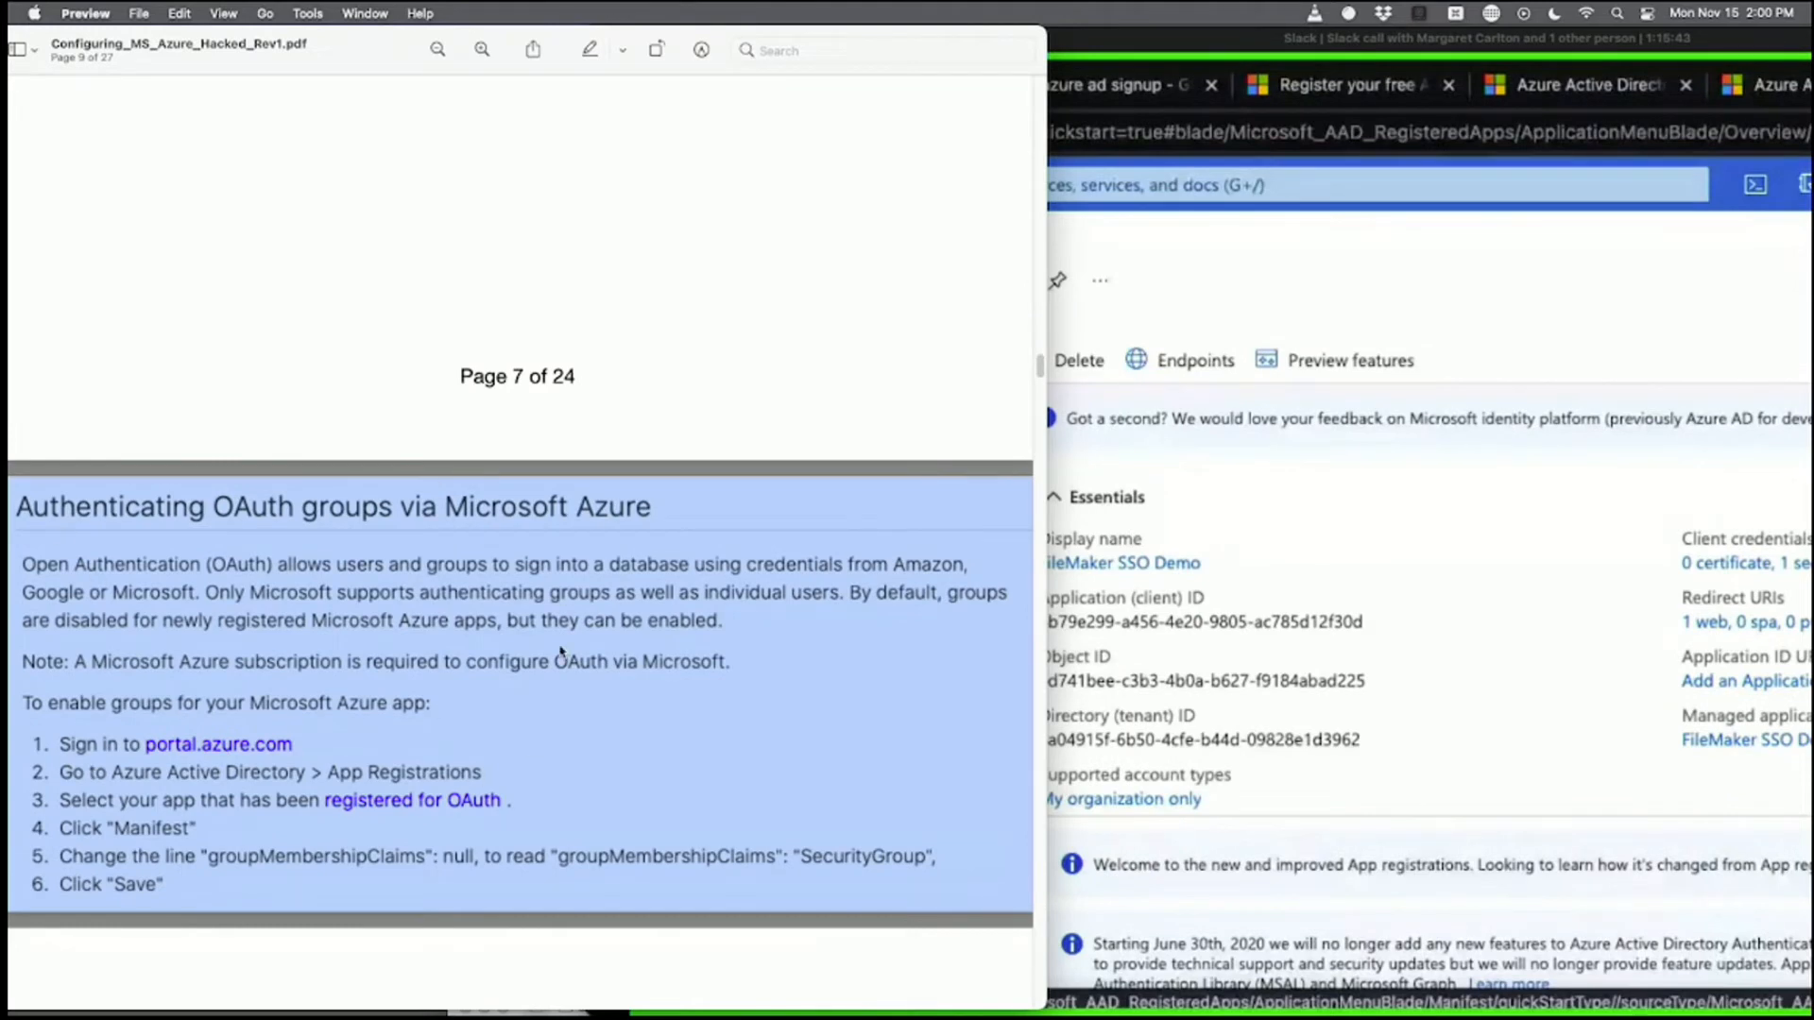
{"action": "left_click", "coordinate": [1323, 229]}
{"action": "mouse_move", "coordinate": [1053, 43]}
{"action": "left_mouse_down"}
{"action": "mouse_move", "coordinate": [1115, 41]}
{"action": "mouse_move", "coordinate": [863, 10]}
{"action": "left_mouse_up"}
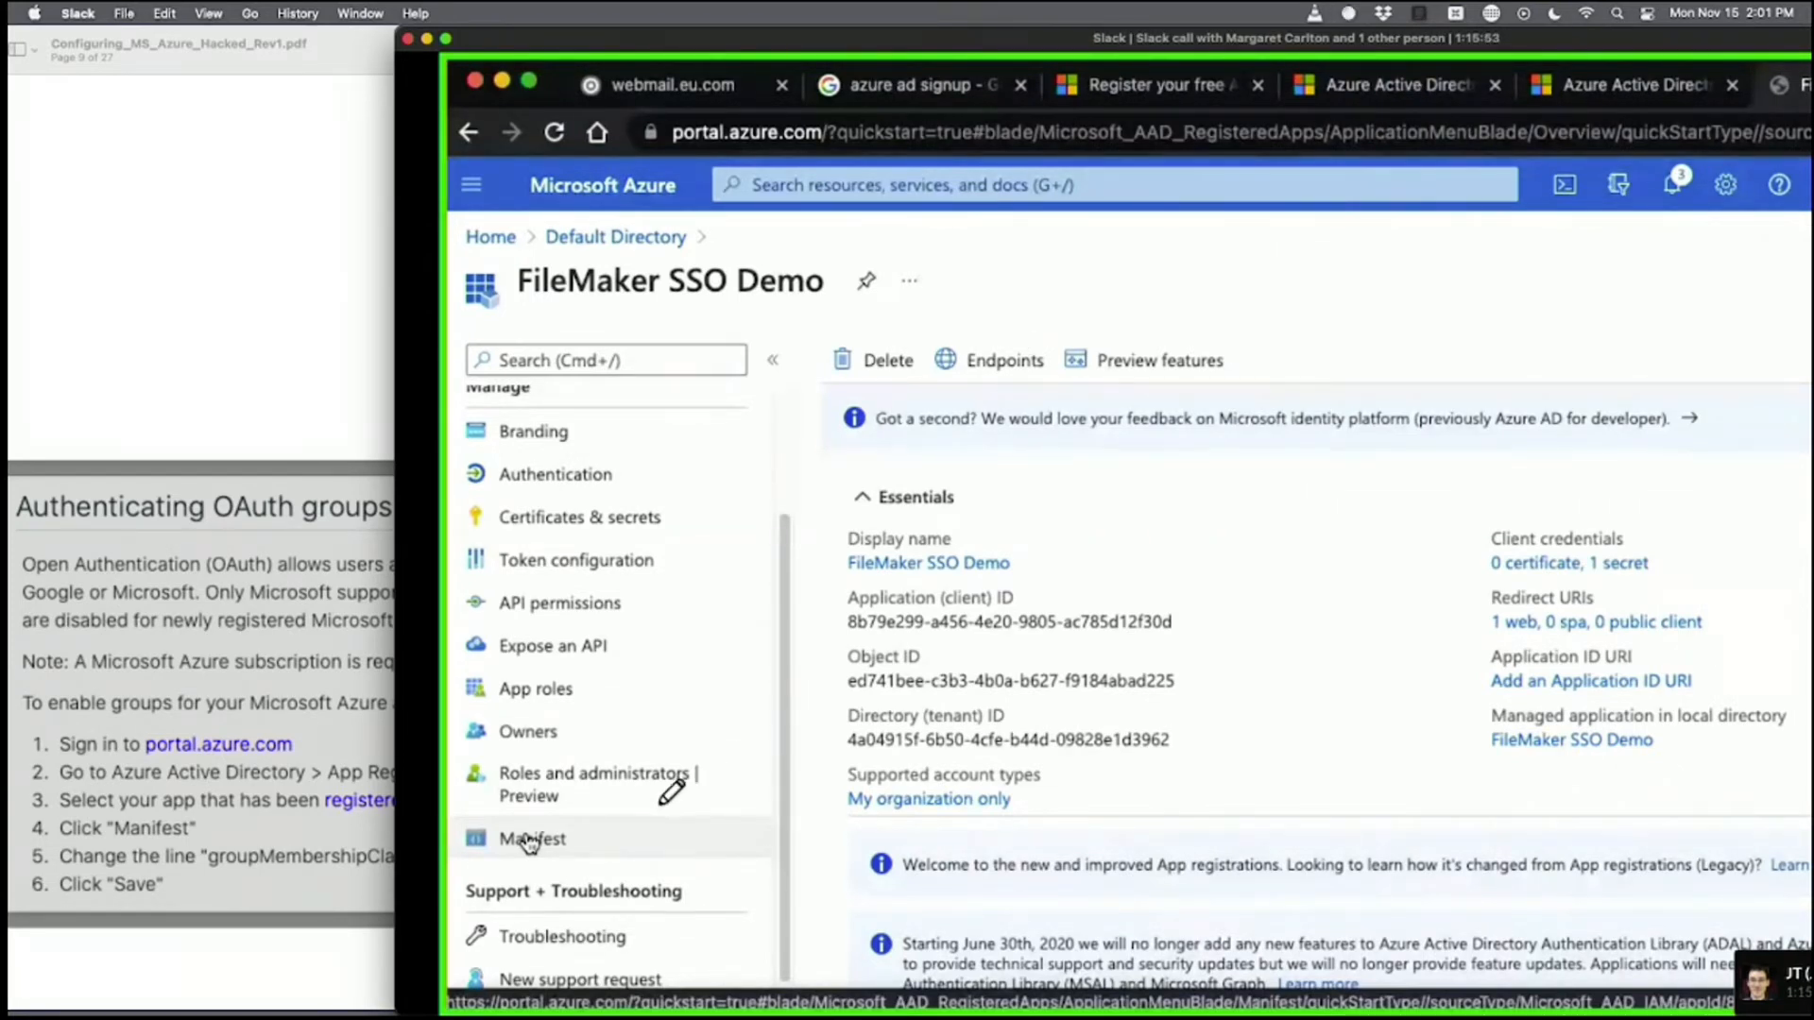
Mark and open the FileMaker SSO Demo Manifest, where groupMembershipClaims reads null.
{"action": "mouse_move", "coordinate": [551, 812]}
{"action": "left_mouse_down"}
{"action": "mouse_move", "coordinate": [646, 836]}
{"action": "mouse_move", "coordinate": [626, 879]}
{"action": "mouse_move", "coordinate": [474, 877]}
{"action": "left_mouse_up"}
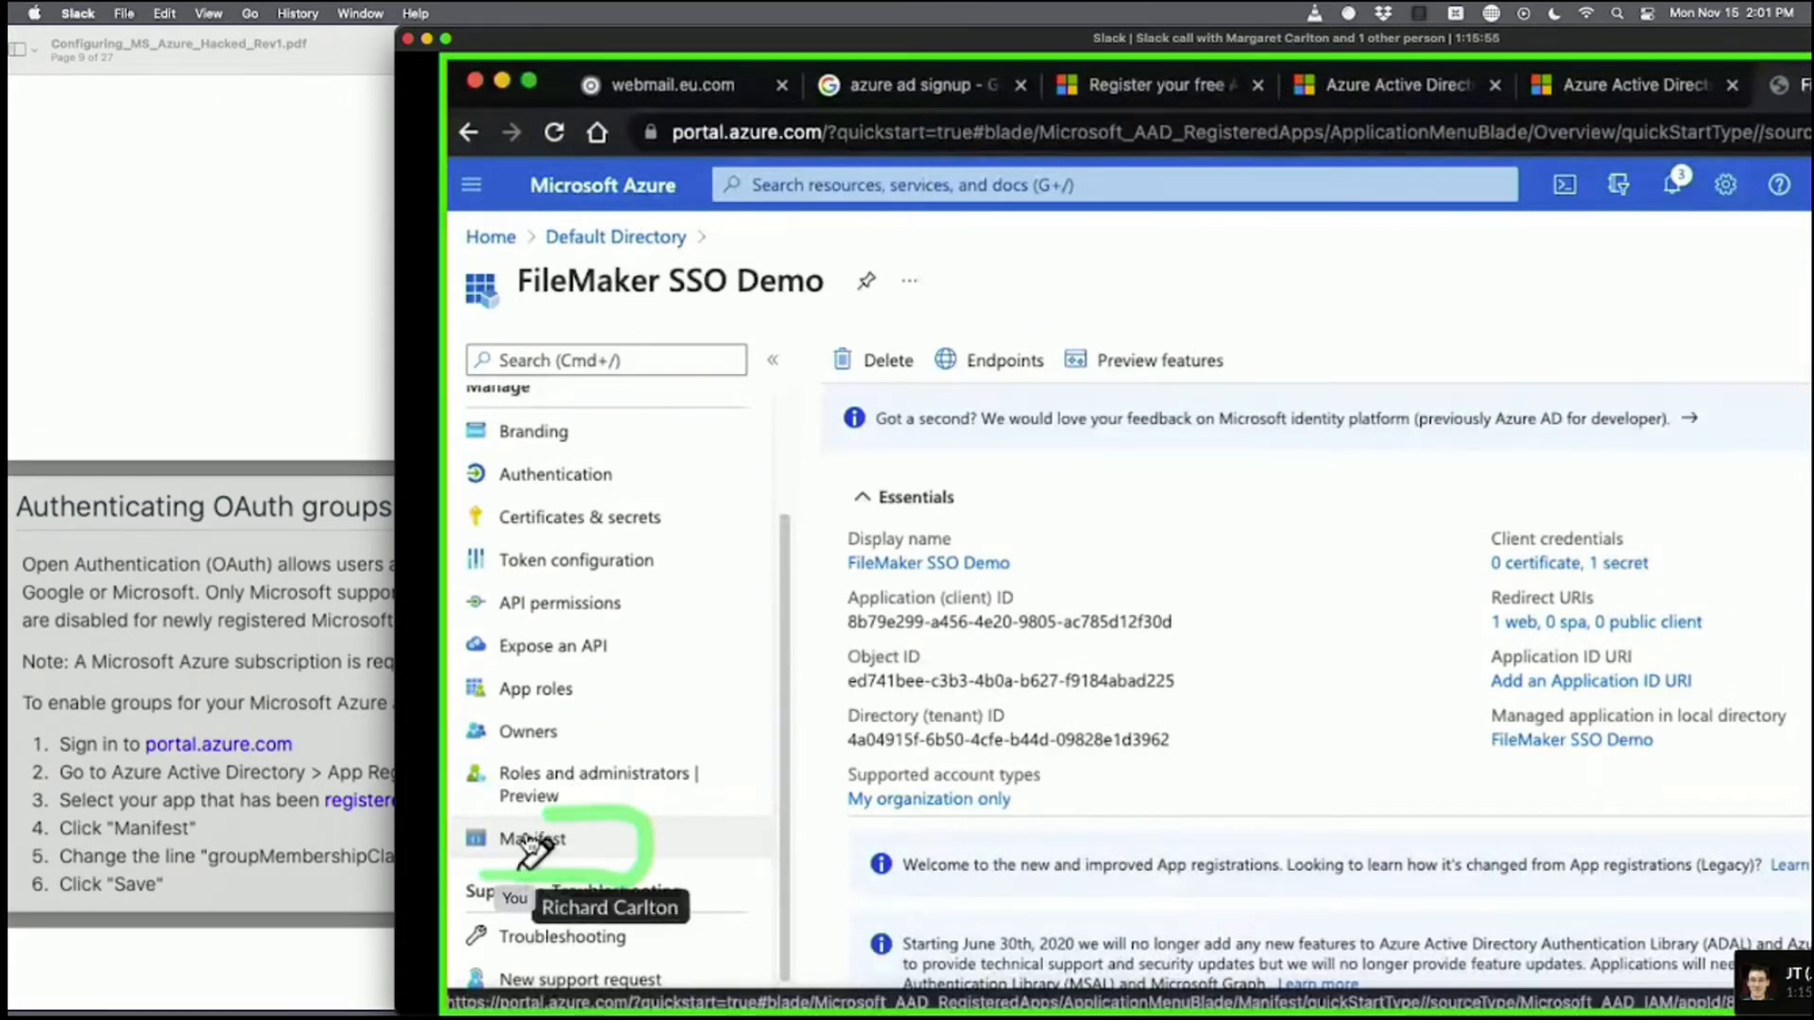
{"action": "left_click_drag", "start_coordinate": [550, 812], "coordinate": [469, 813]}
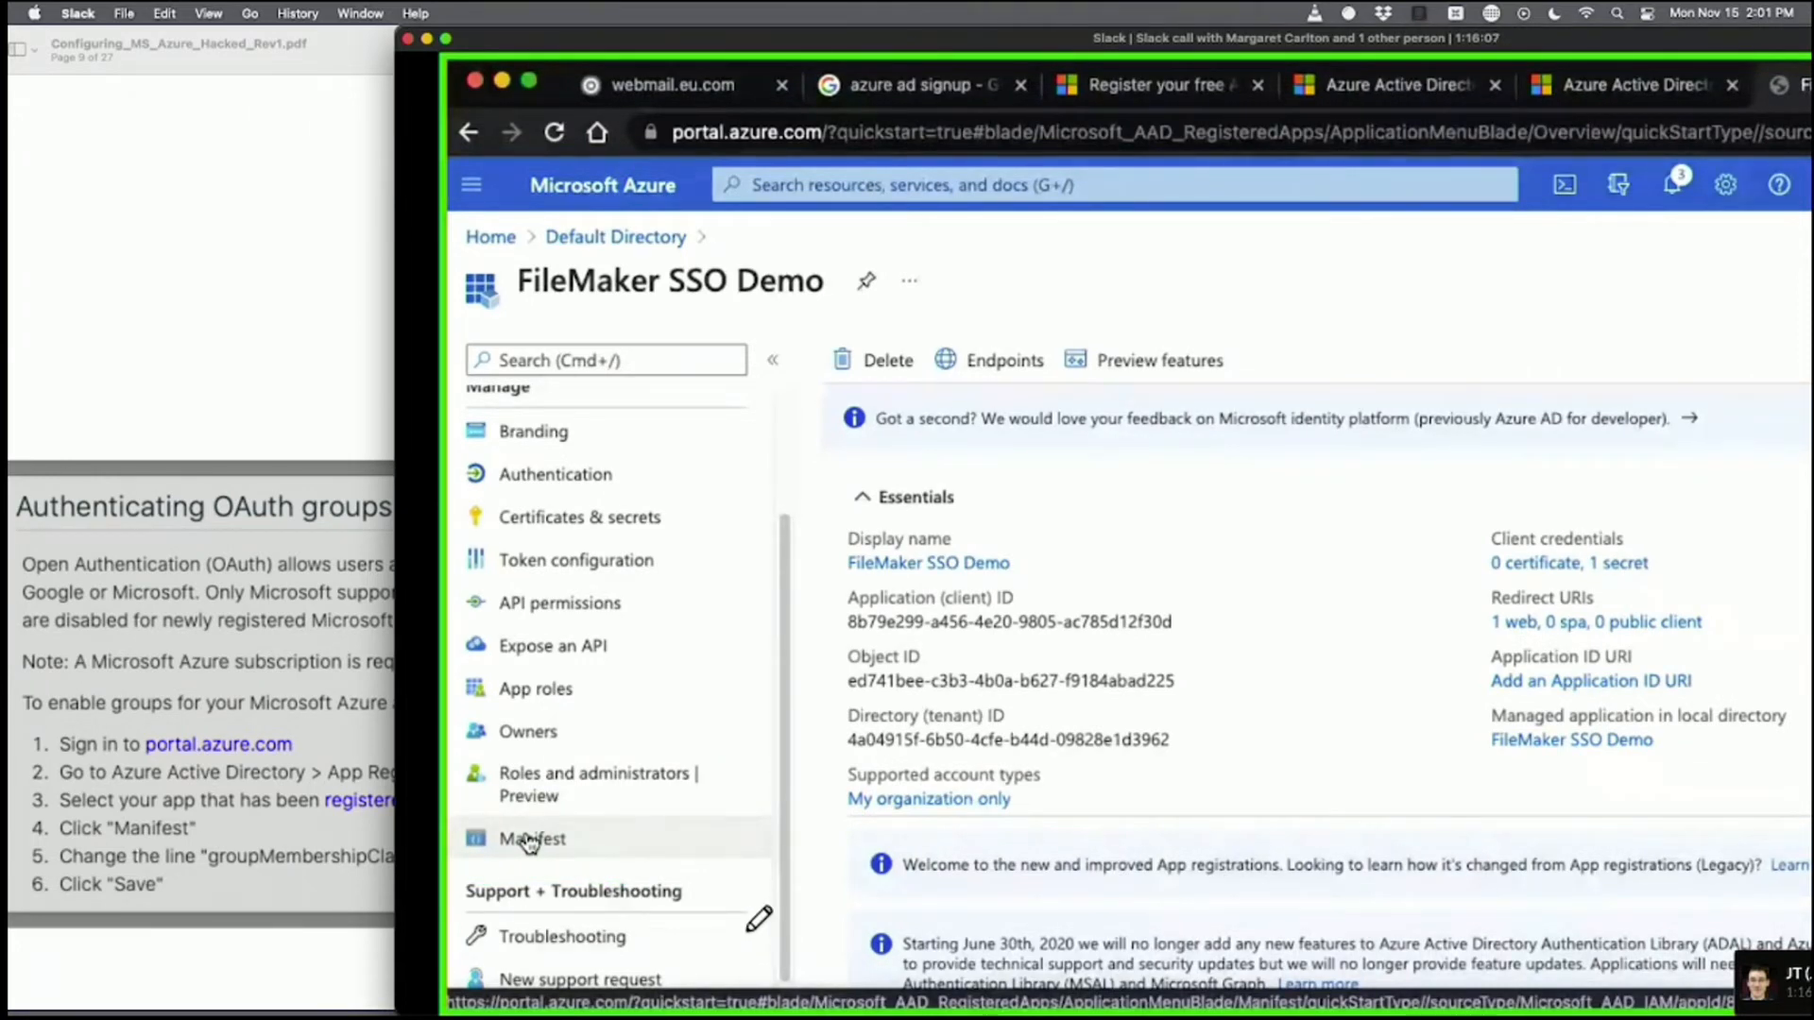
{"action": "left_click", "coordinate": [530, 842]}
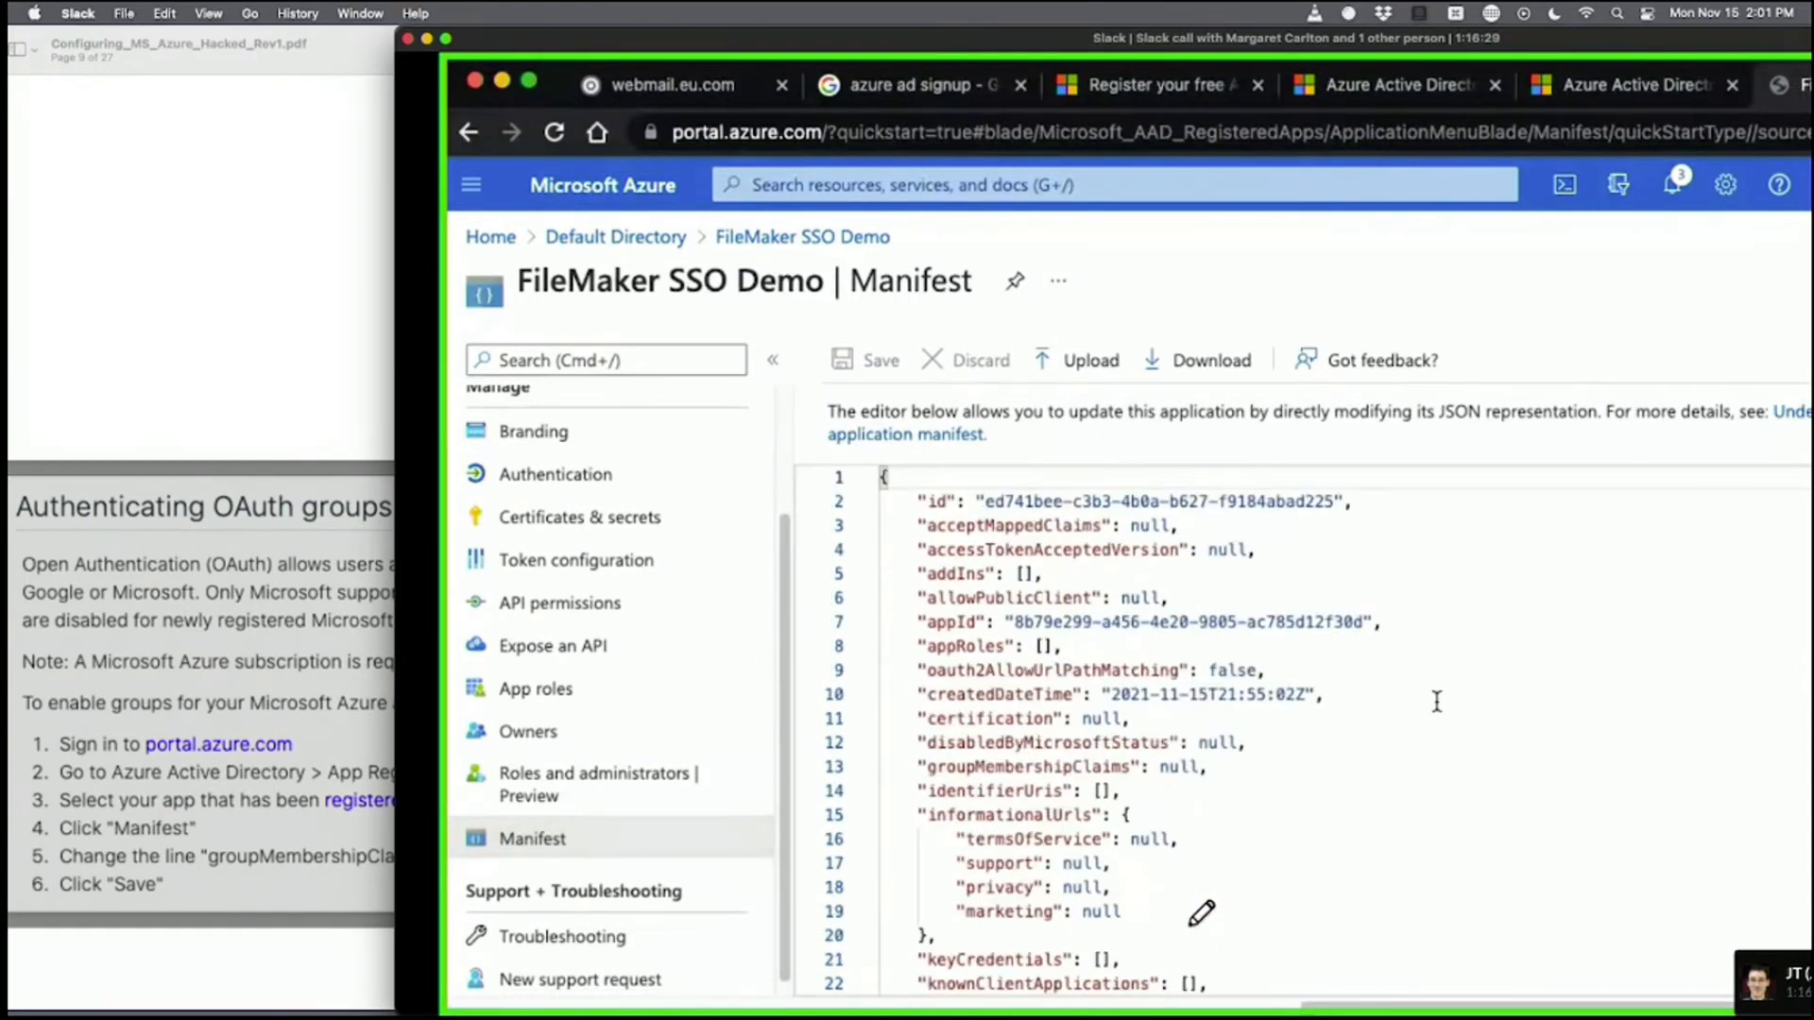
Compare the guide's group claims instructions against the manifest while groupMembershipClaims is edited.
{"action": "left_click", "coordinate": [280, 853]}
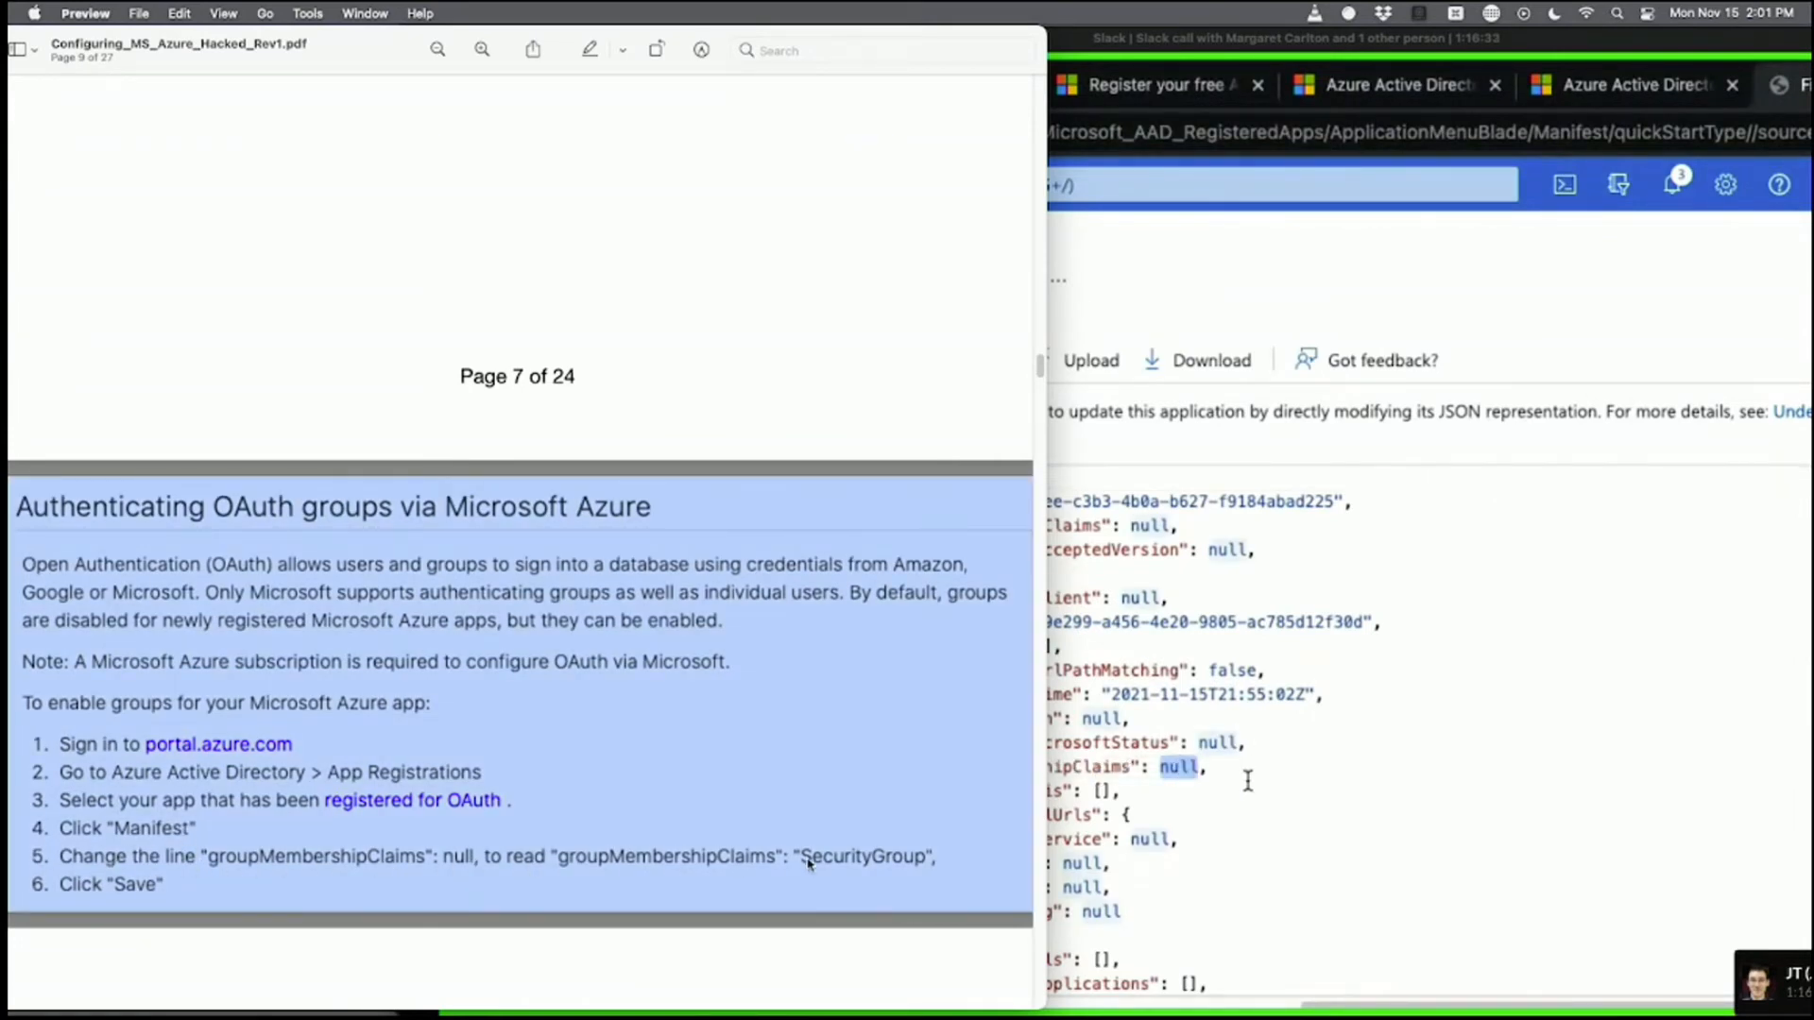
{"action": "left_click", "coordinate": [1320, 839]}
{"action": "left_click", "coordinate": [284, 869]}
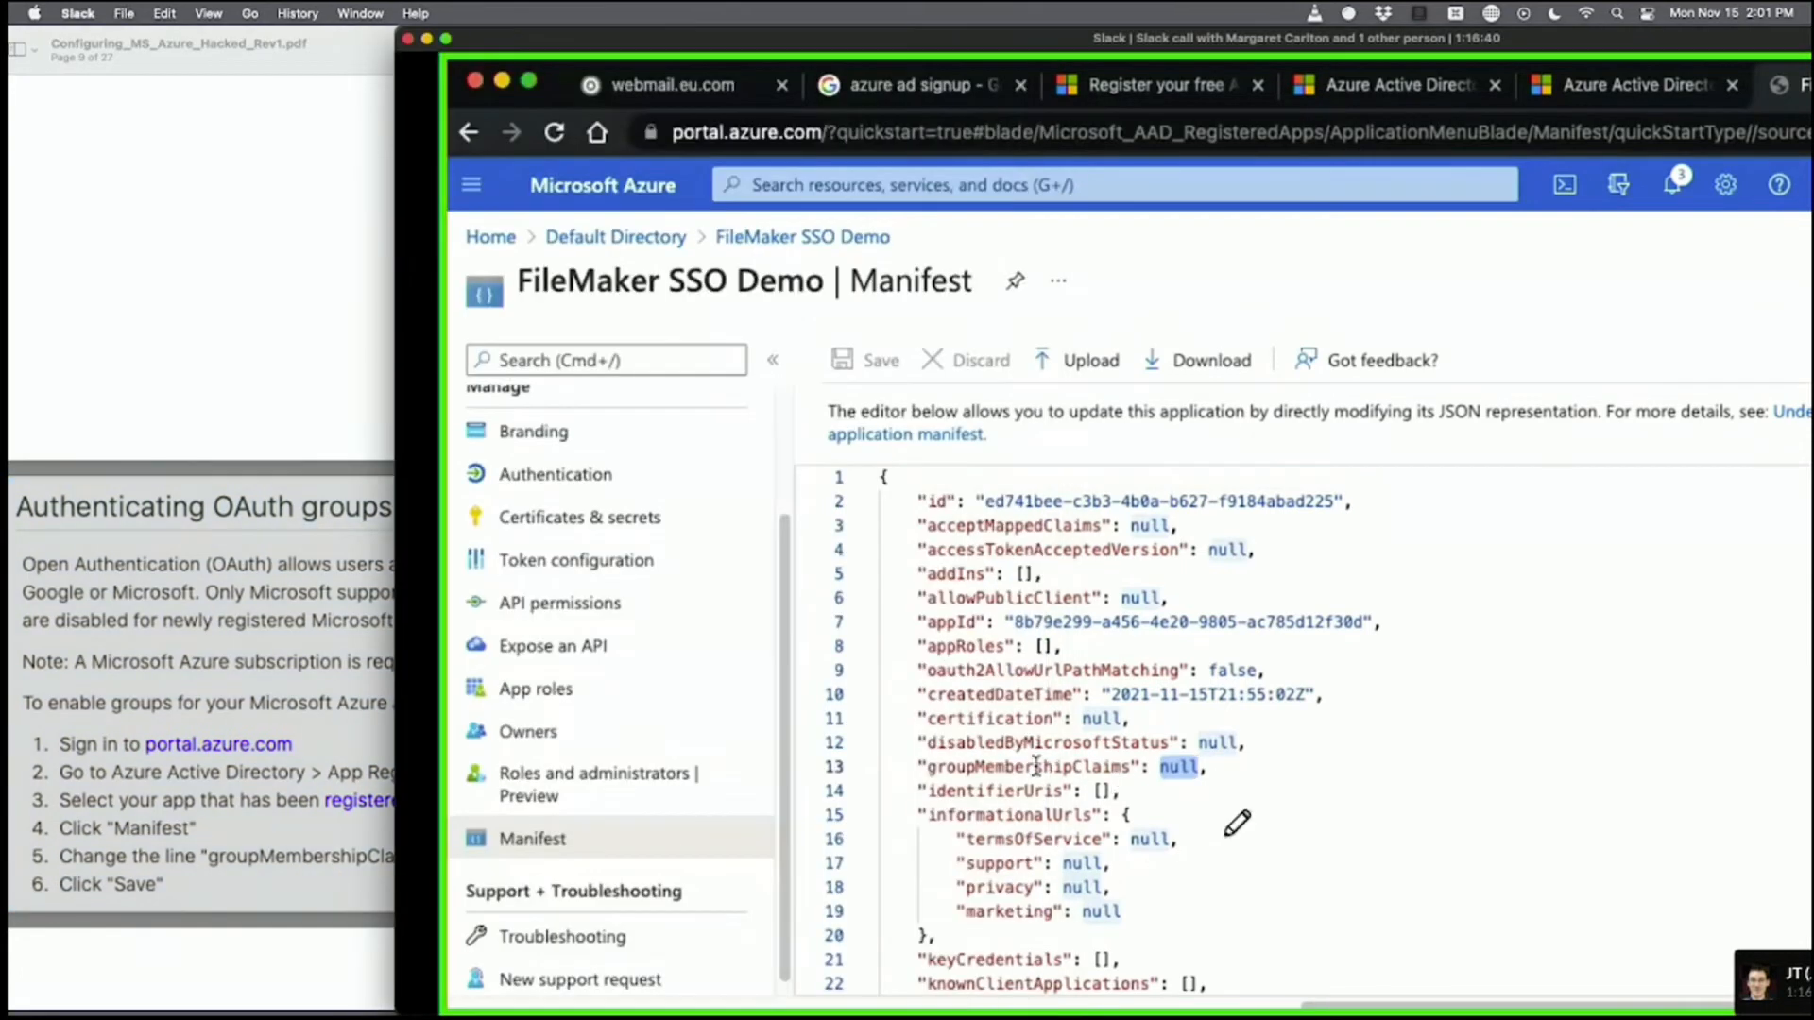
{"action": "left_click", "coordinate": [1228, 821]}
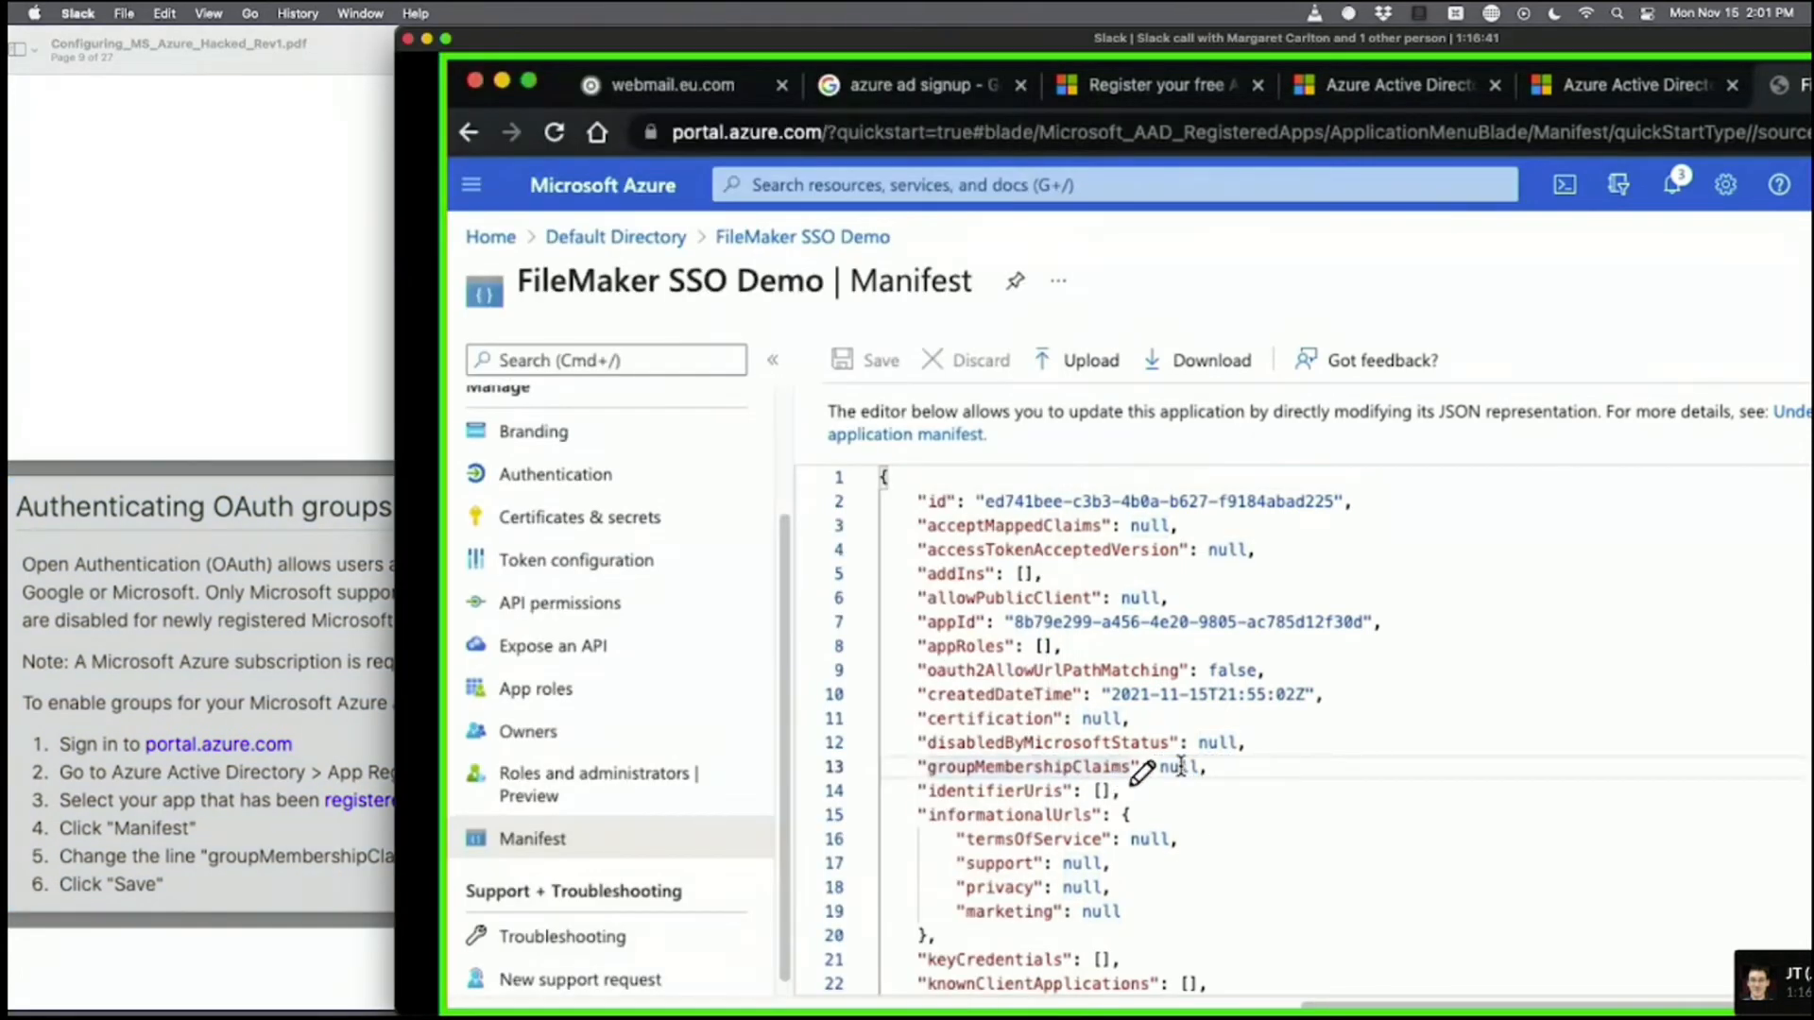
{"action": "left_click", "coordinate": [337, 805]}
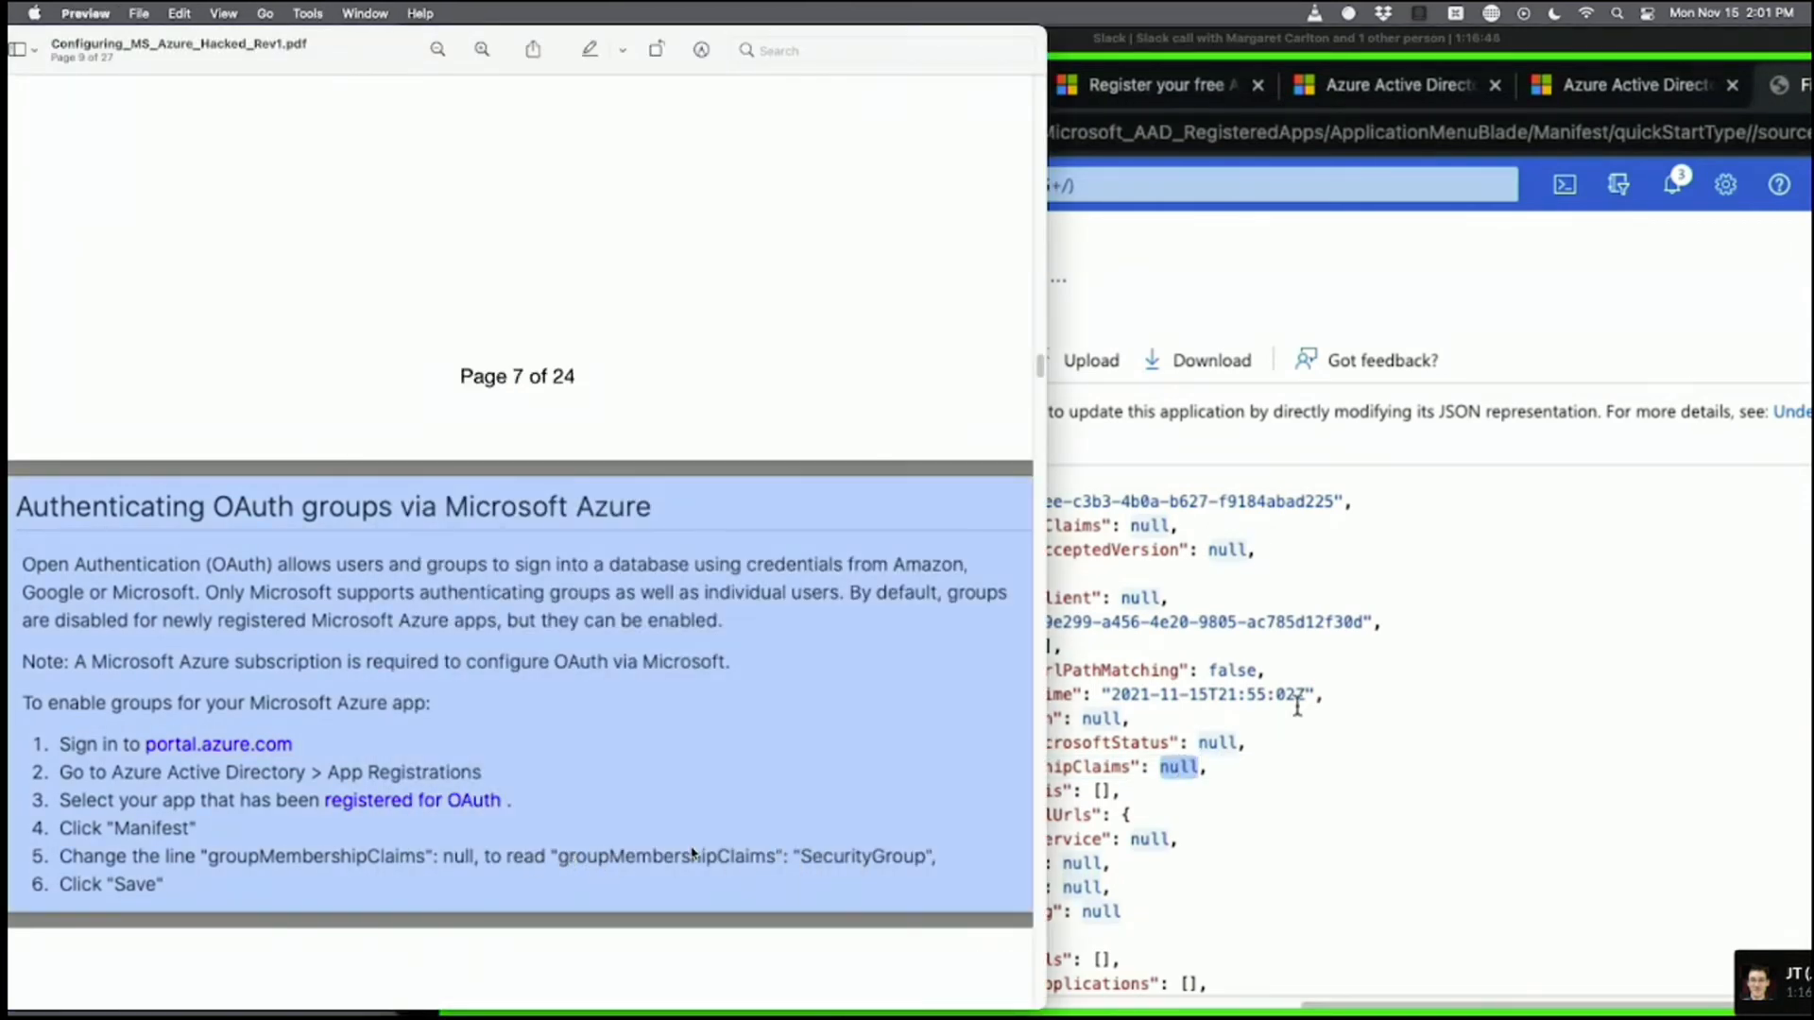
{"action": "left_click", "coordinate": [1243, 850]}
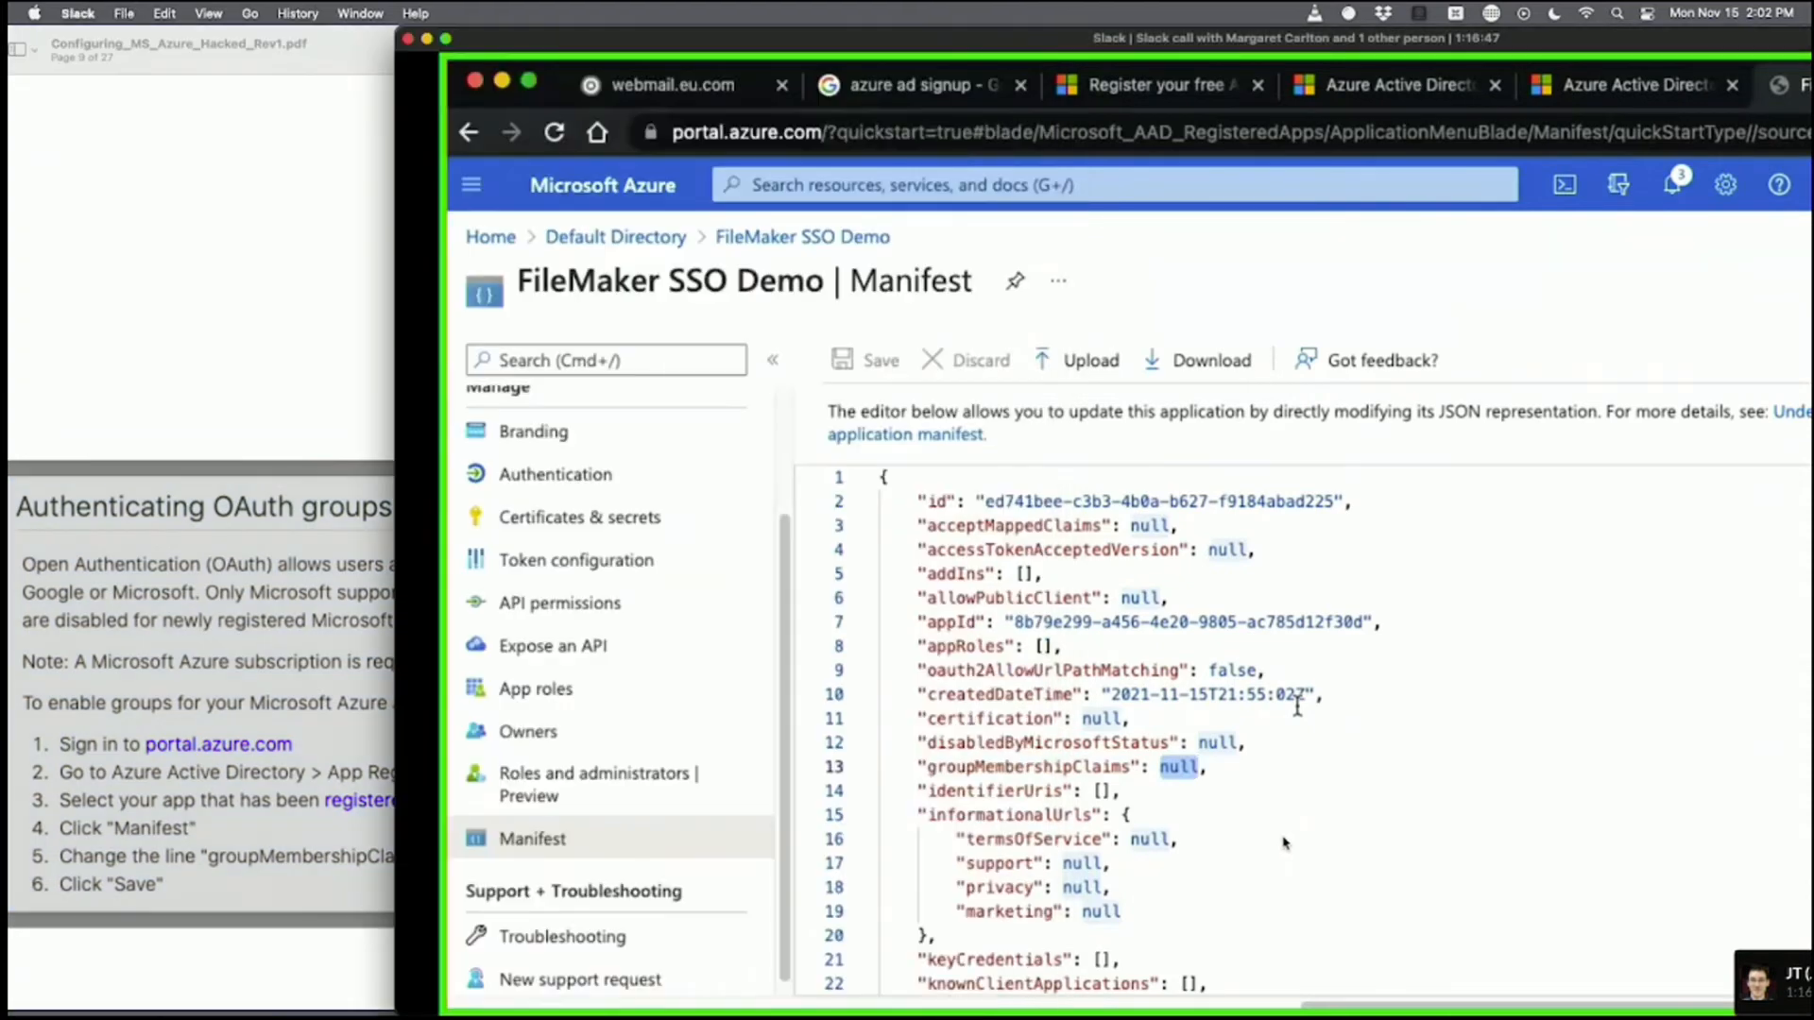
{"action": "left_click", "coordinate": [231, 822]}
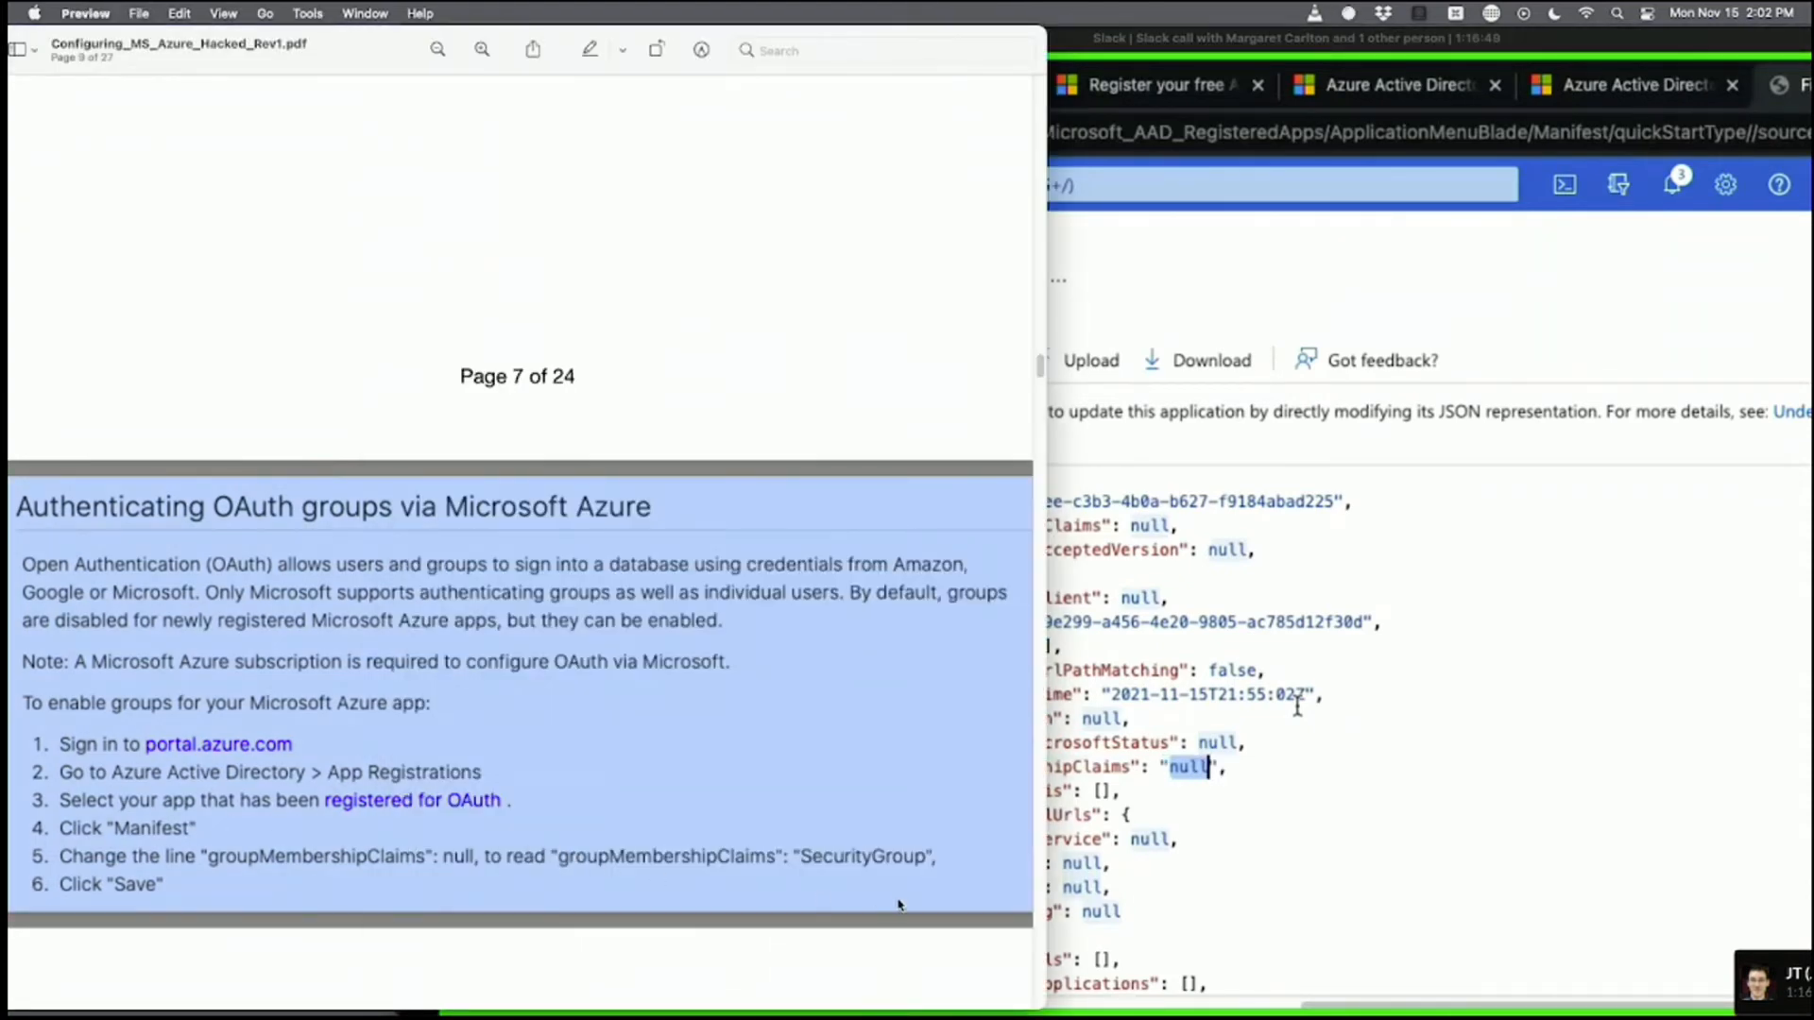
{"action": "left_click", "coordinate": [1294, 847]}
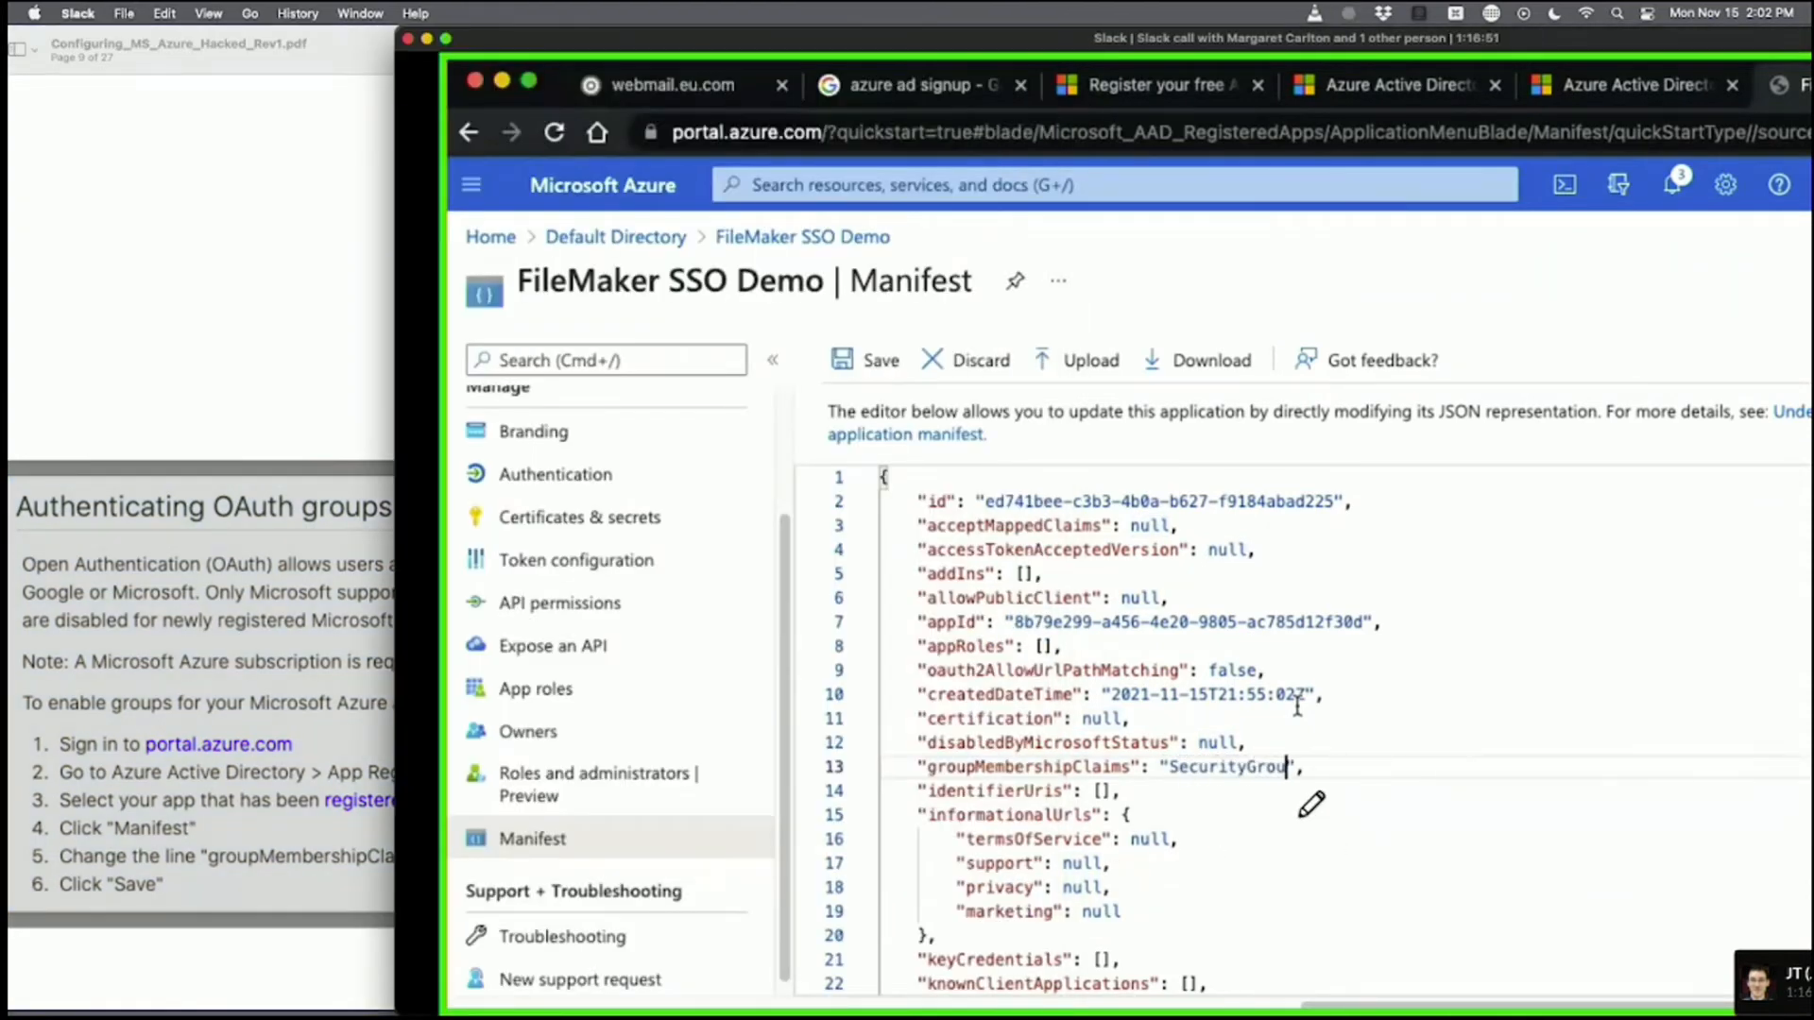
{"action": "left_click", "coordinate": [198, 874]}
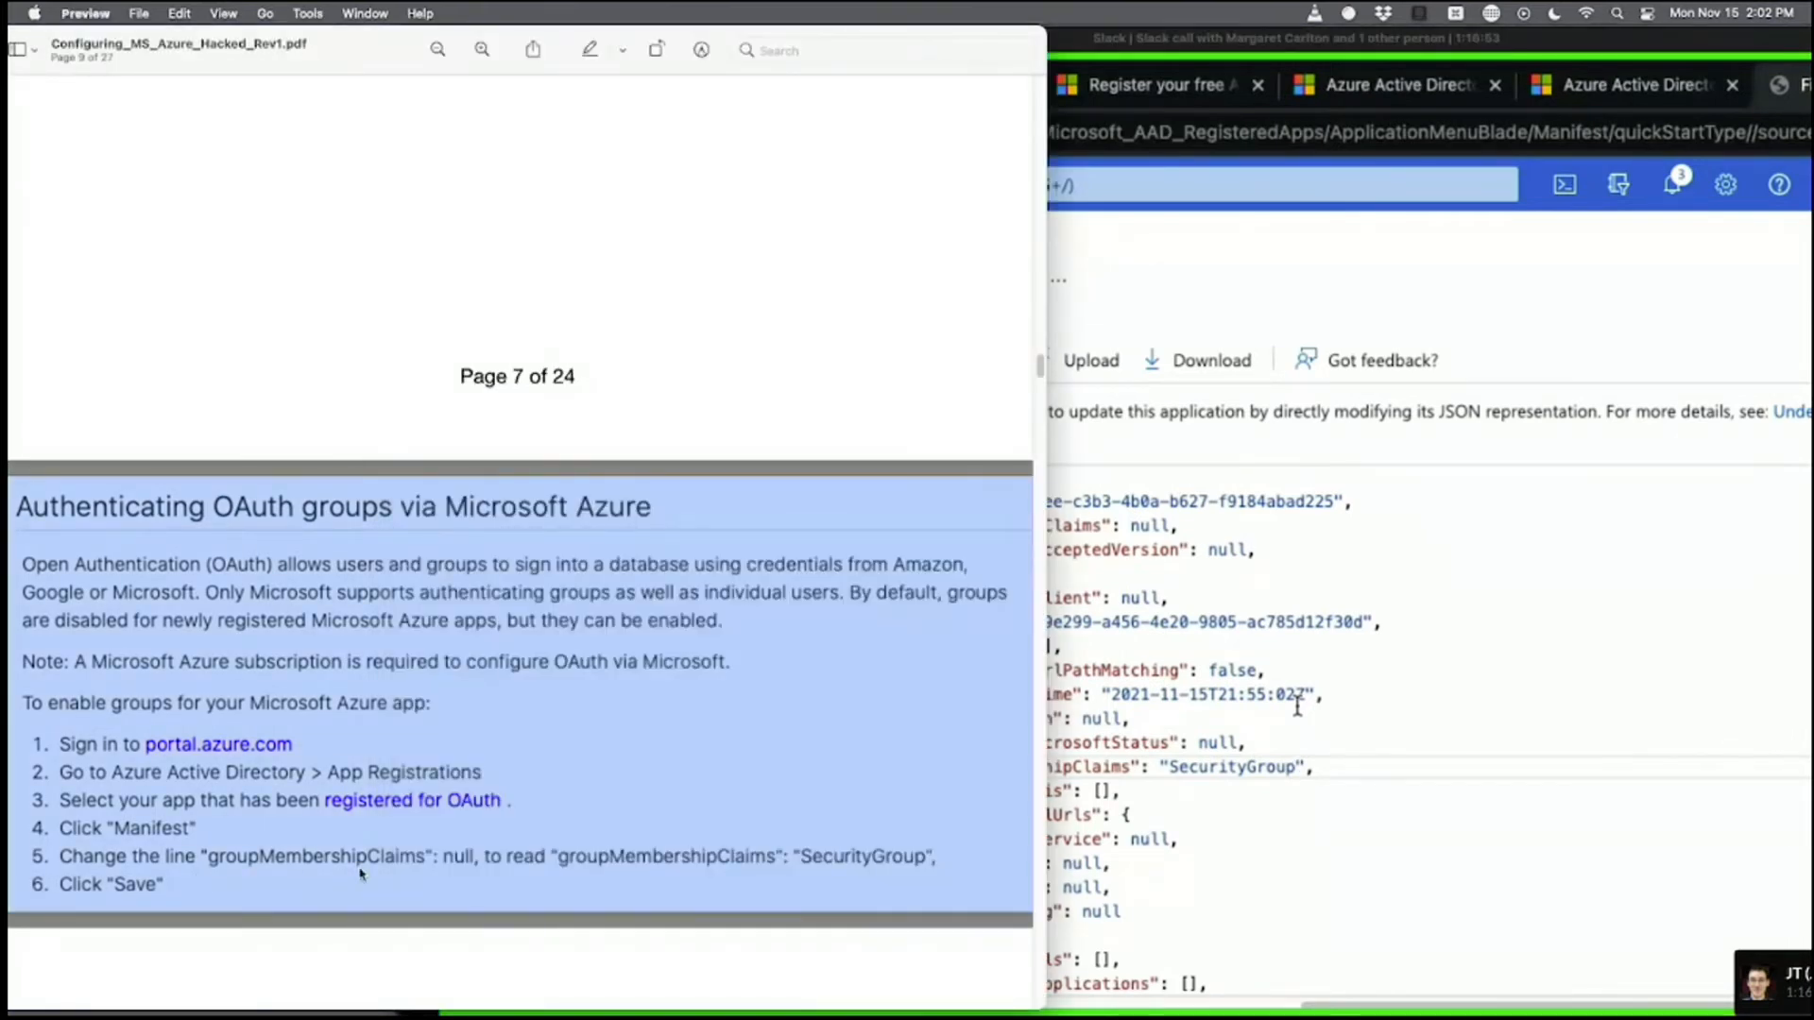
{"action": "left_click", "coordinate": [1388, 811]}
{"action": "left_click", "coordinate": [268, 843]}
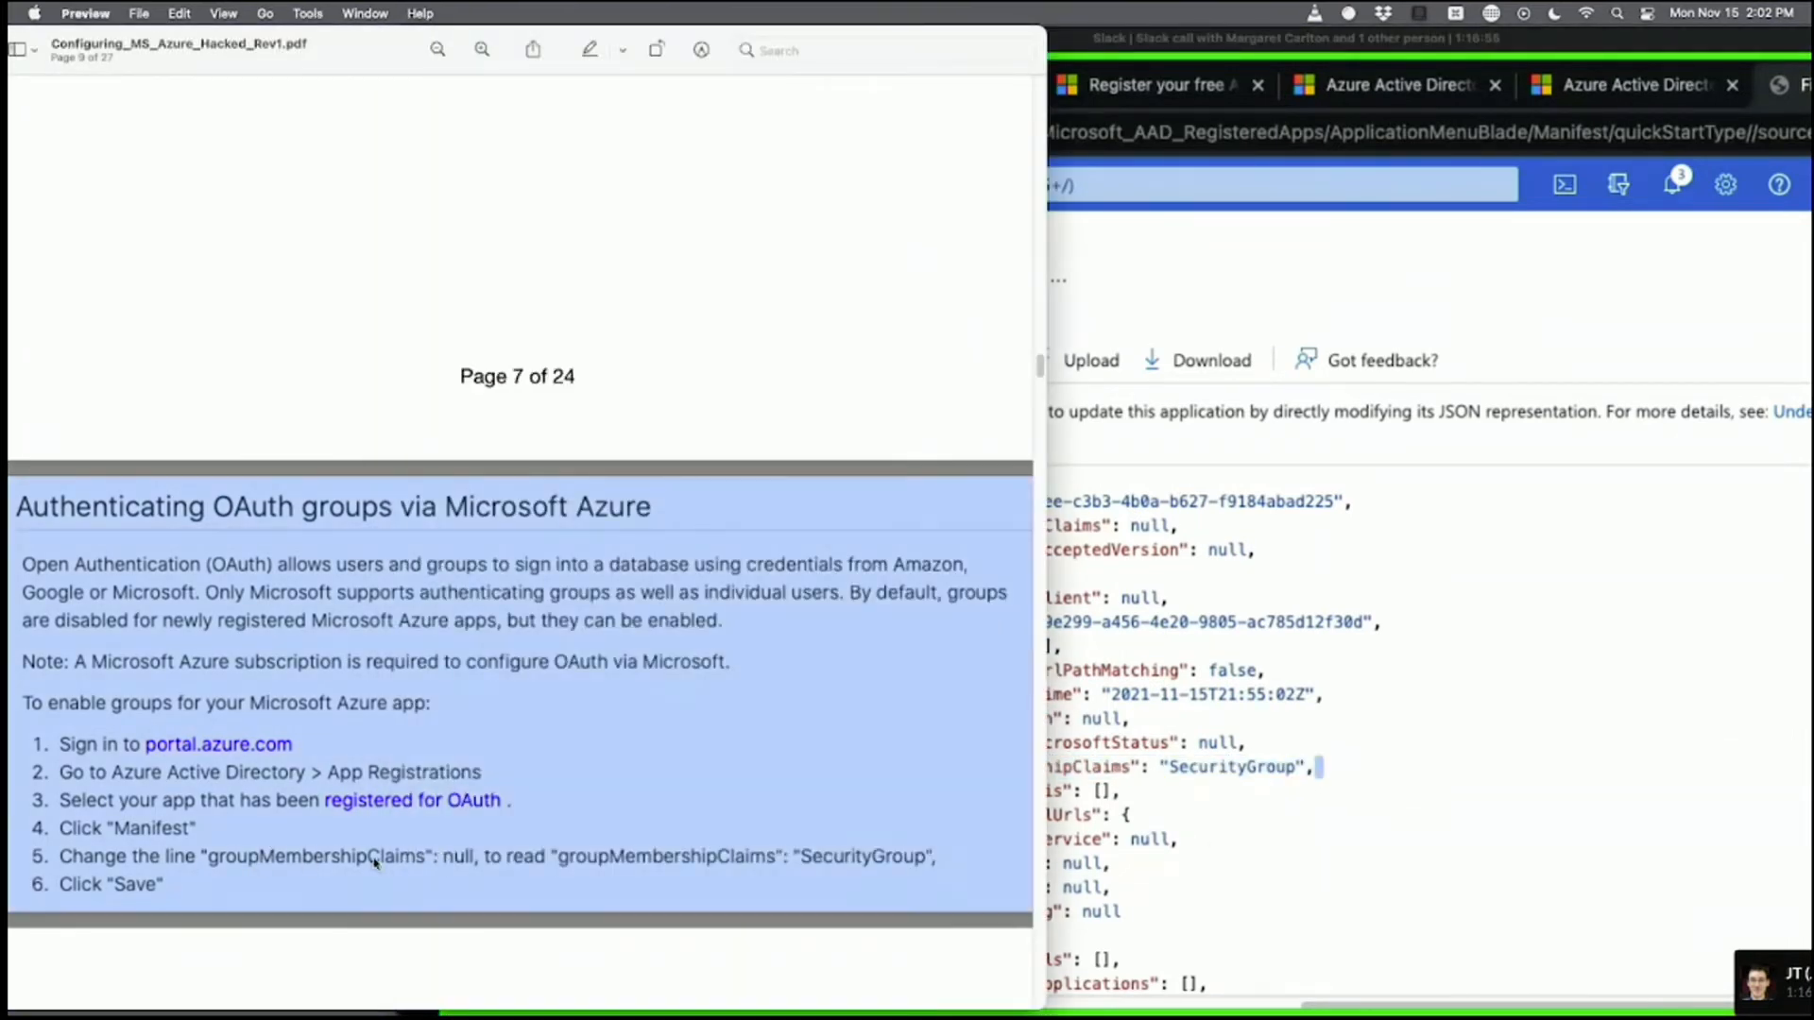
{"action": "left_click", "coordinate": [1540, 689]}
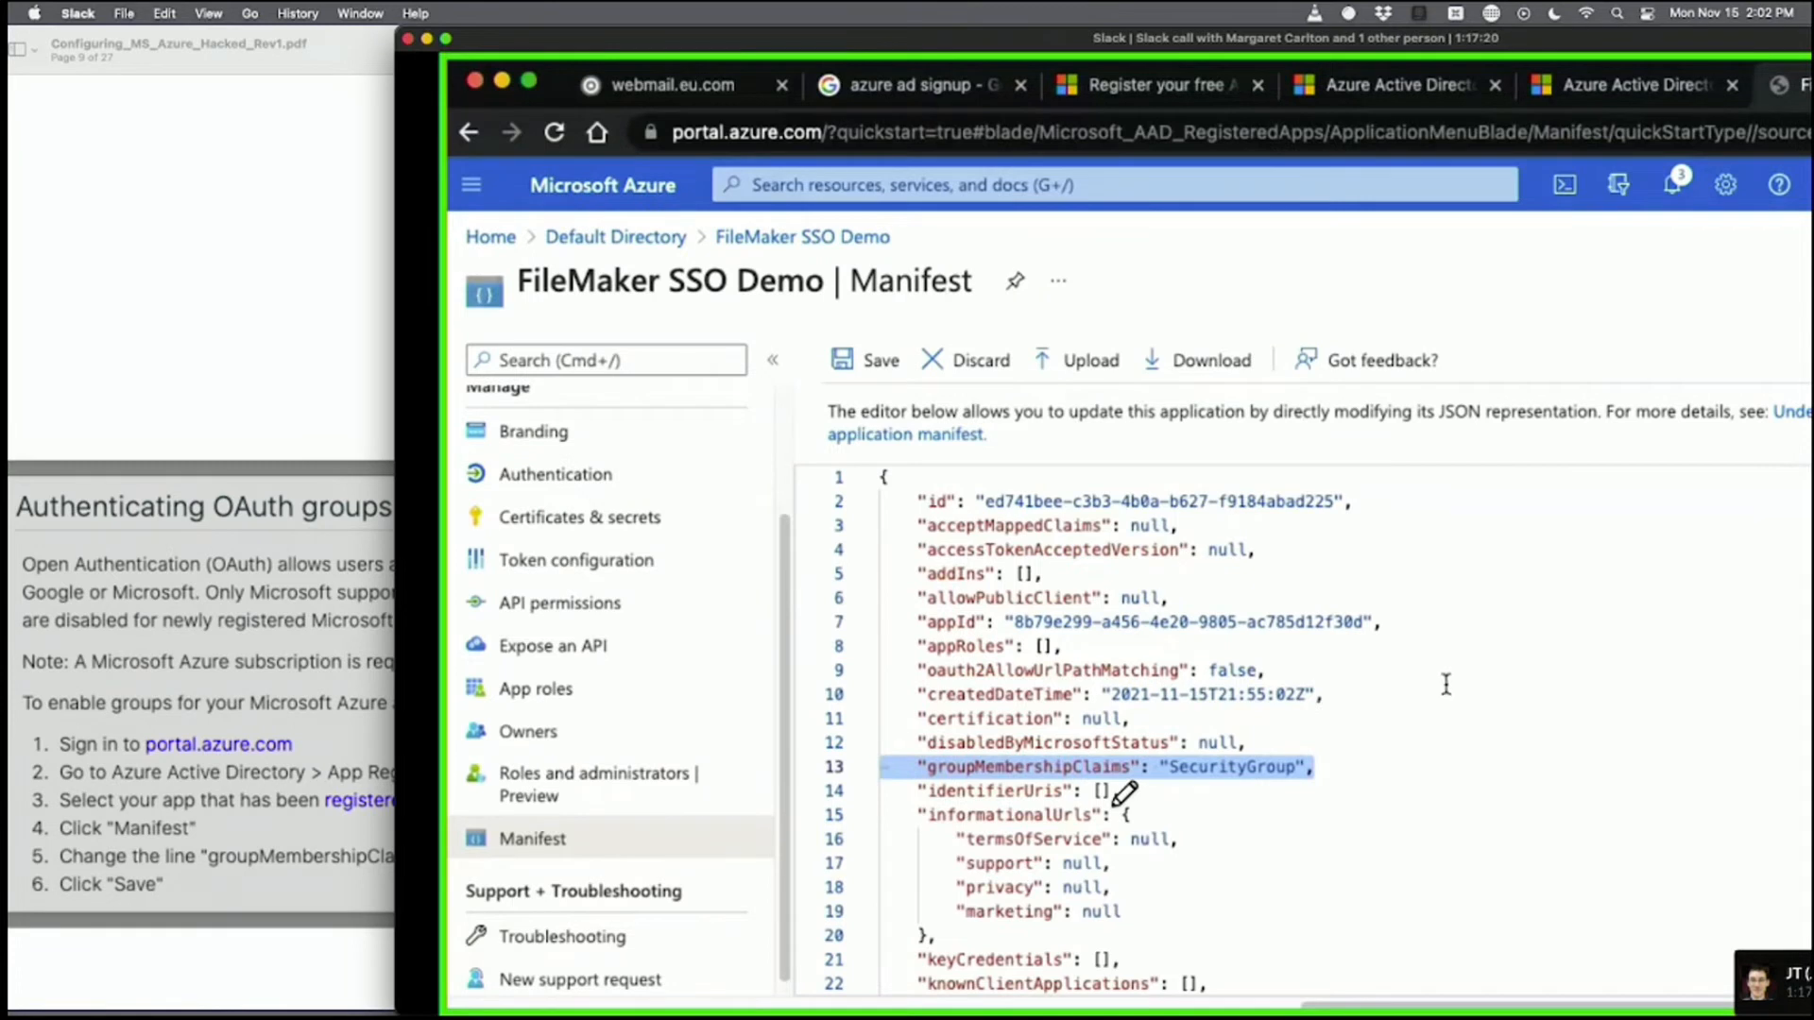
Highlight the groupMembershipClaims line now reading "SecurityGroup" for the presenter.
{"action": "left_click", "coordinate": [1338, 786]}
{"action": "left_click_drag", "start_coordinate": [1323, 767], "coordinate": [883, 767]}
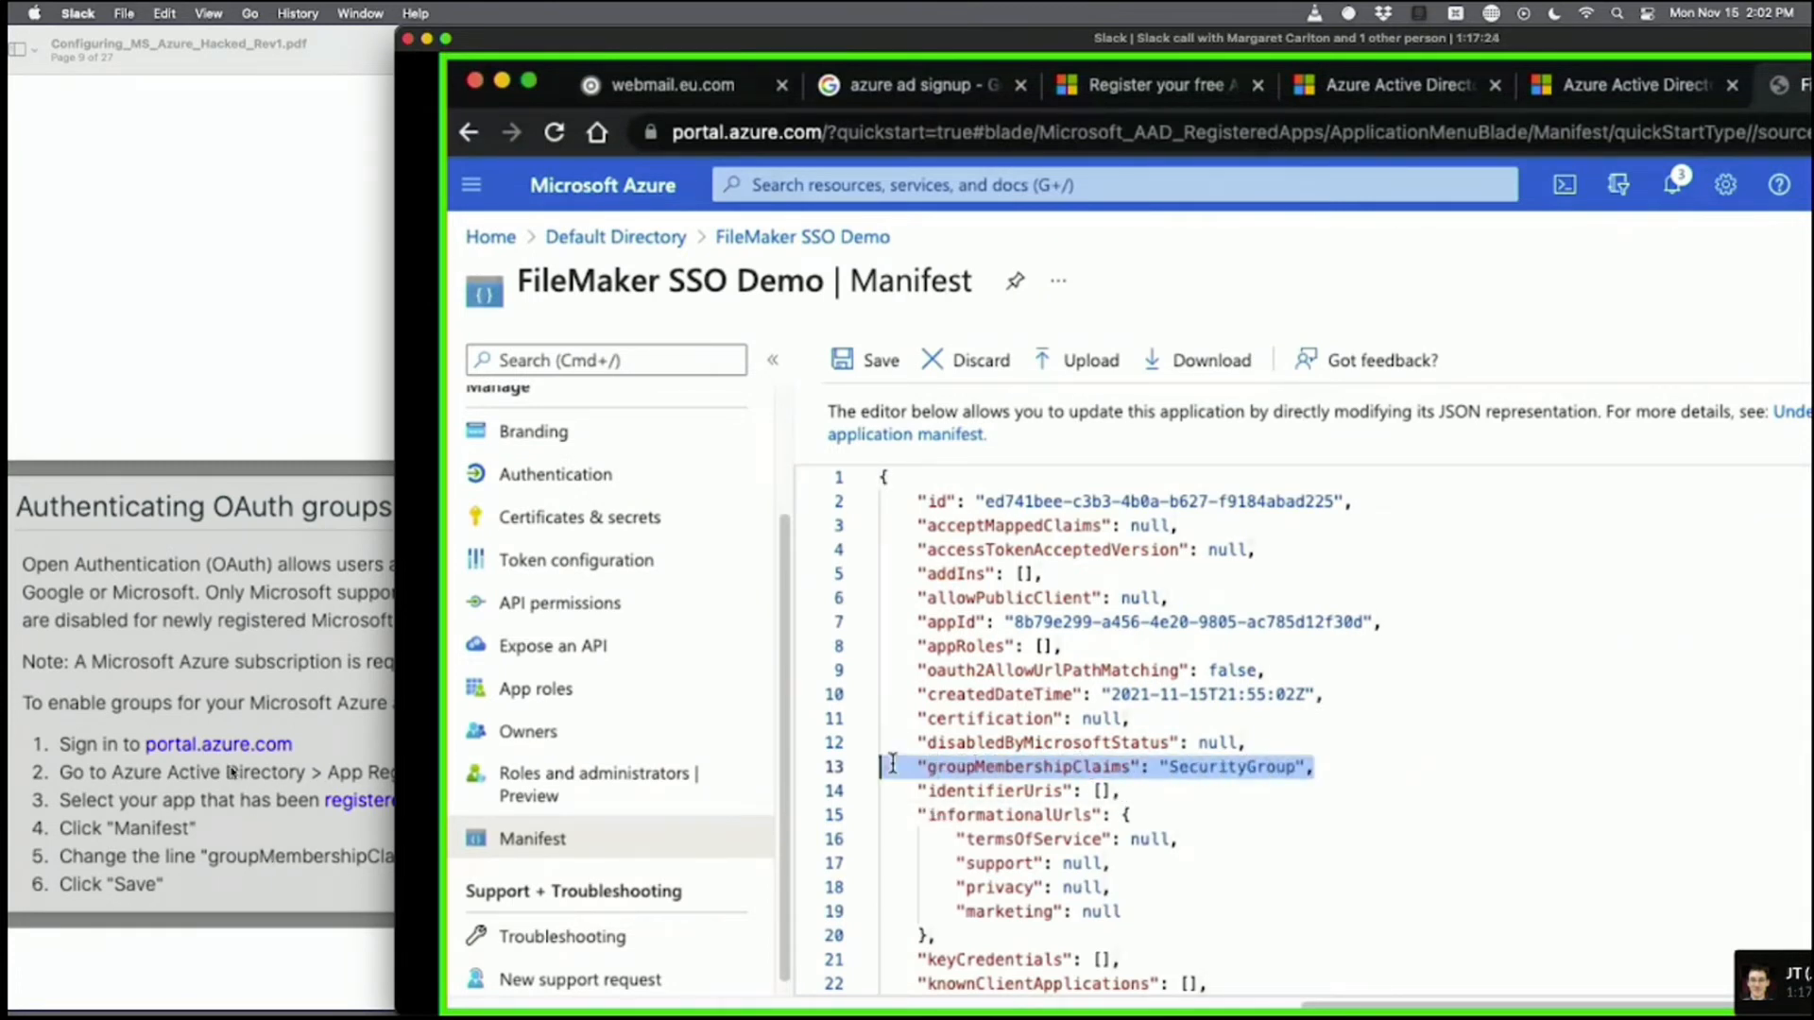
{"action": "left_click", "coordinate": [1327, 769]}
{"action": "left_click", "coordinate": [231, 732]}
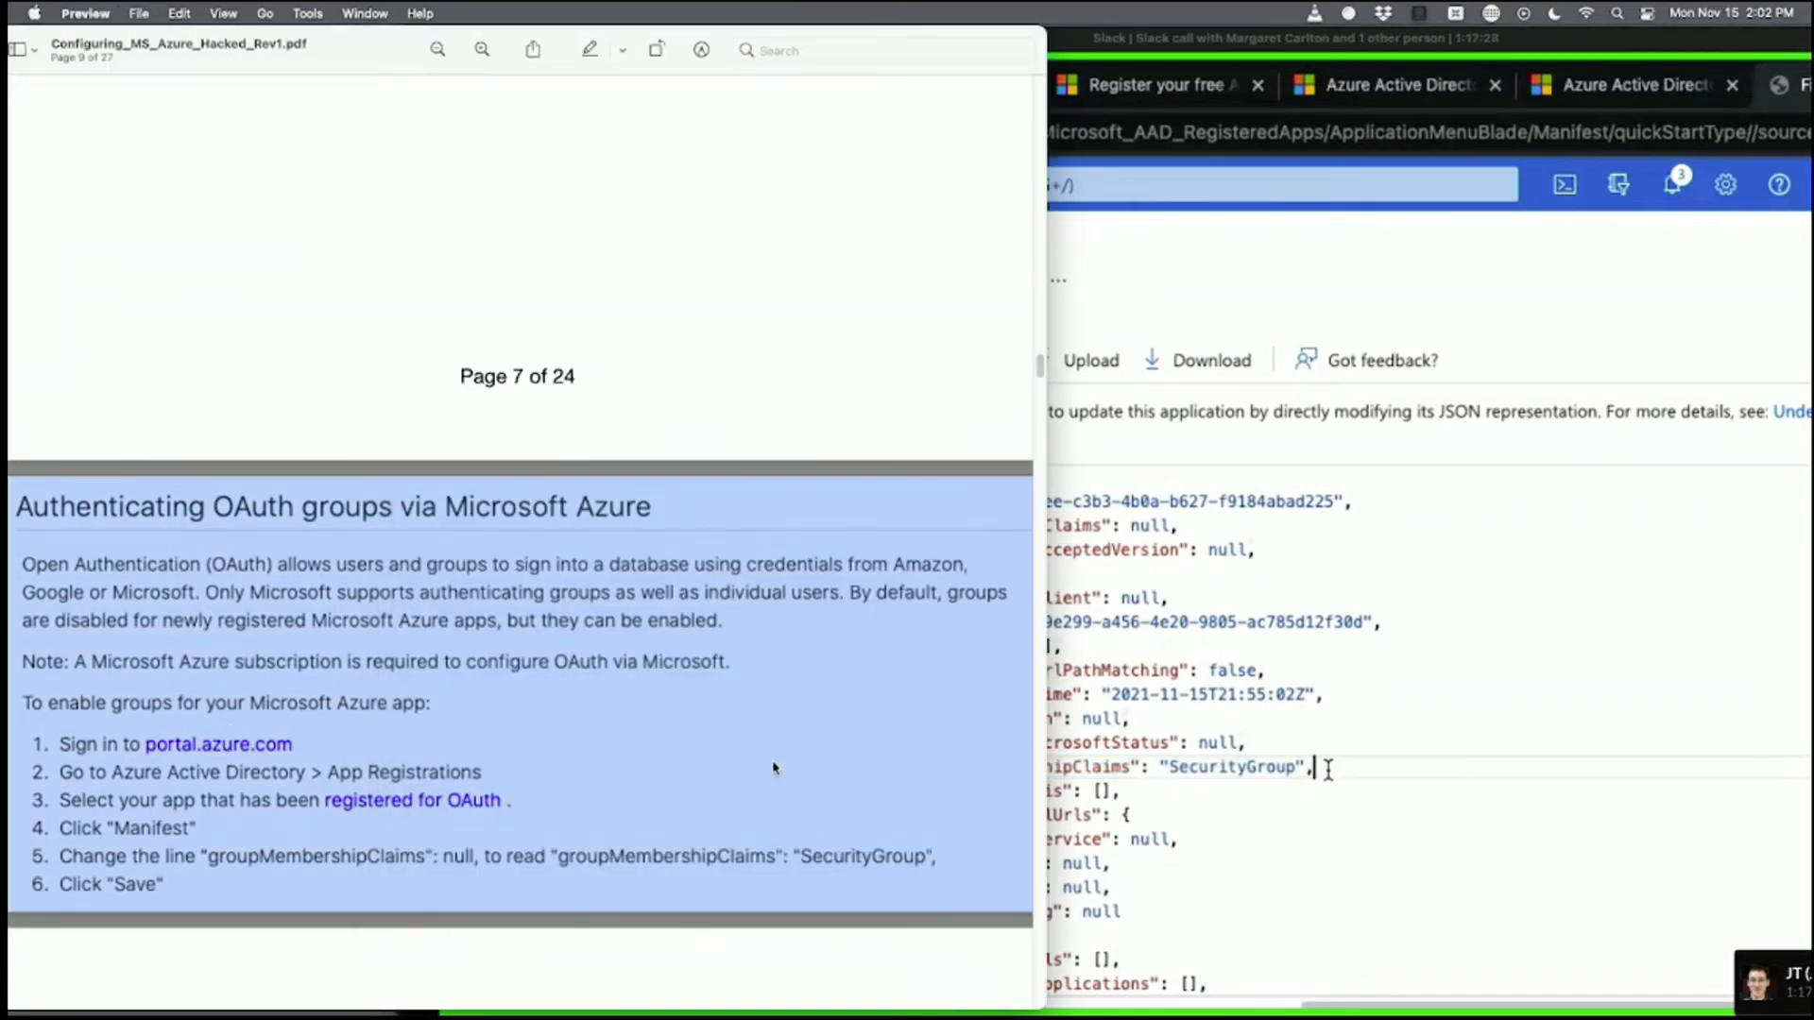
{"action": "left_click_drag", "start_coordinate": [1328, 769], "coordinate": [1039, 769]}
{"action": "left_click", "coordinate": [1332, 772]}
Page through the PDF guide to the app-registration steps on page 6, then return to the manifest.
{"action": "left_click_drag", "start_coordinate": [1039, 366], "coordinate": [1043, 92]}
{"action": "scroll", "coordinate": [826, 243], "scroll_direction": "up", "scroll_amount": 2}
{"action": "scroll", "coordinate": [690, 227], "scroll_direction": "up", "scroll_amount": 2}
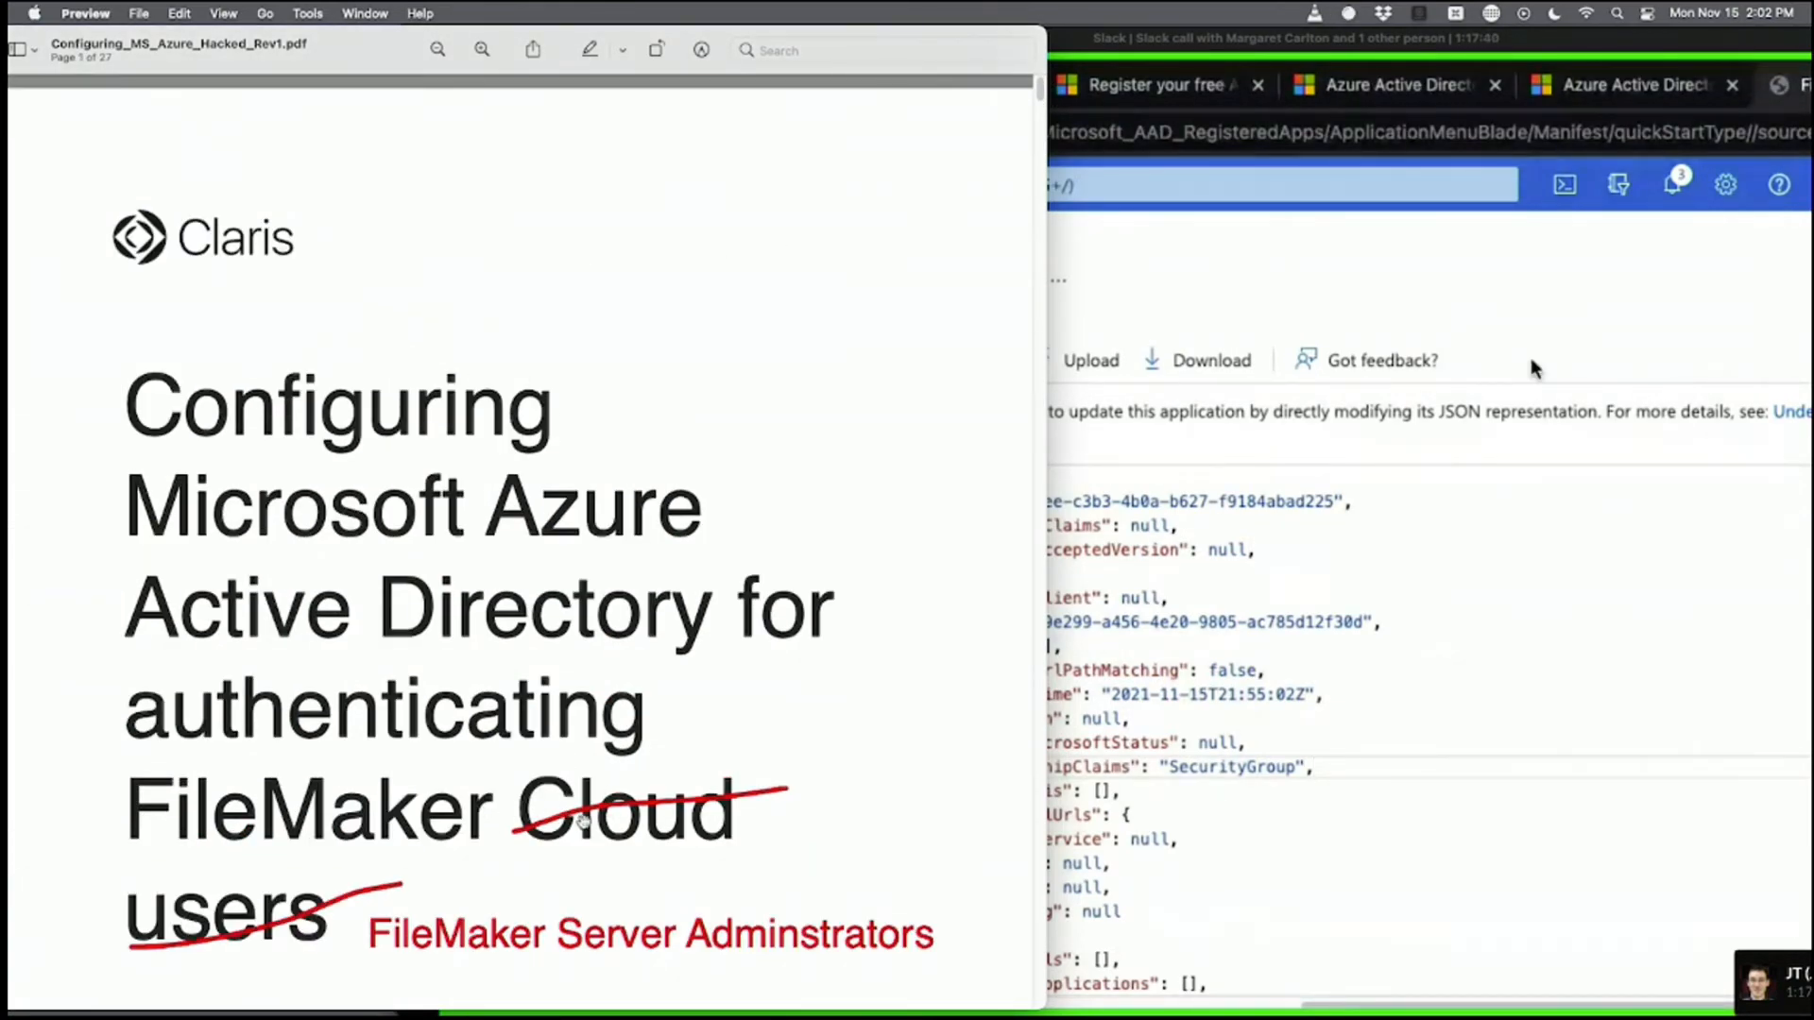
{"action": "scroll", "coordinate": [631, 827], "scroll_direction": "down", "scroll_amount": 9}
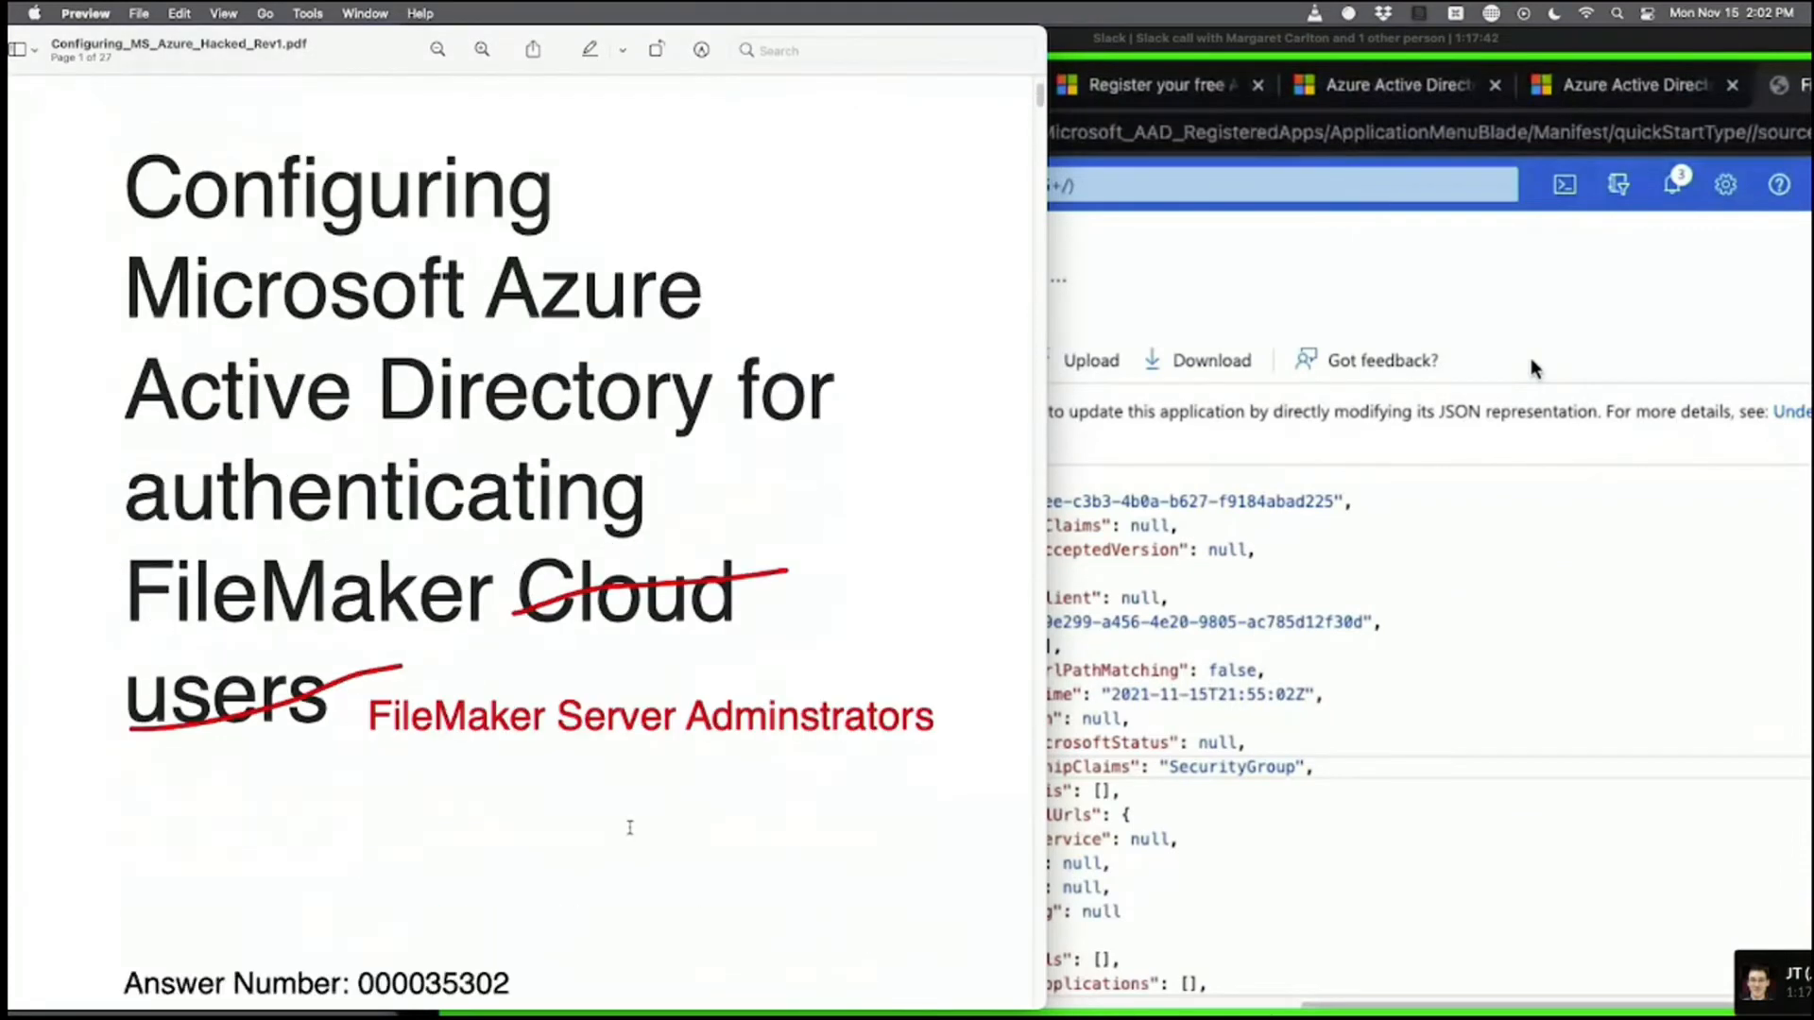
{"action": "scroll", "coordinate": [635, 830], "scroll_direction": "up", "scroll_amount": 2}
{"action": "scroll", "coordinate": [632, 828], "scroll_direction": "up", "scroll_amount": 2}
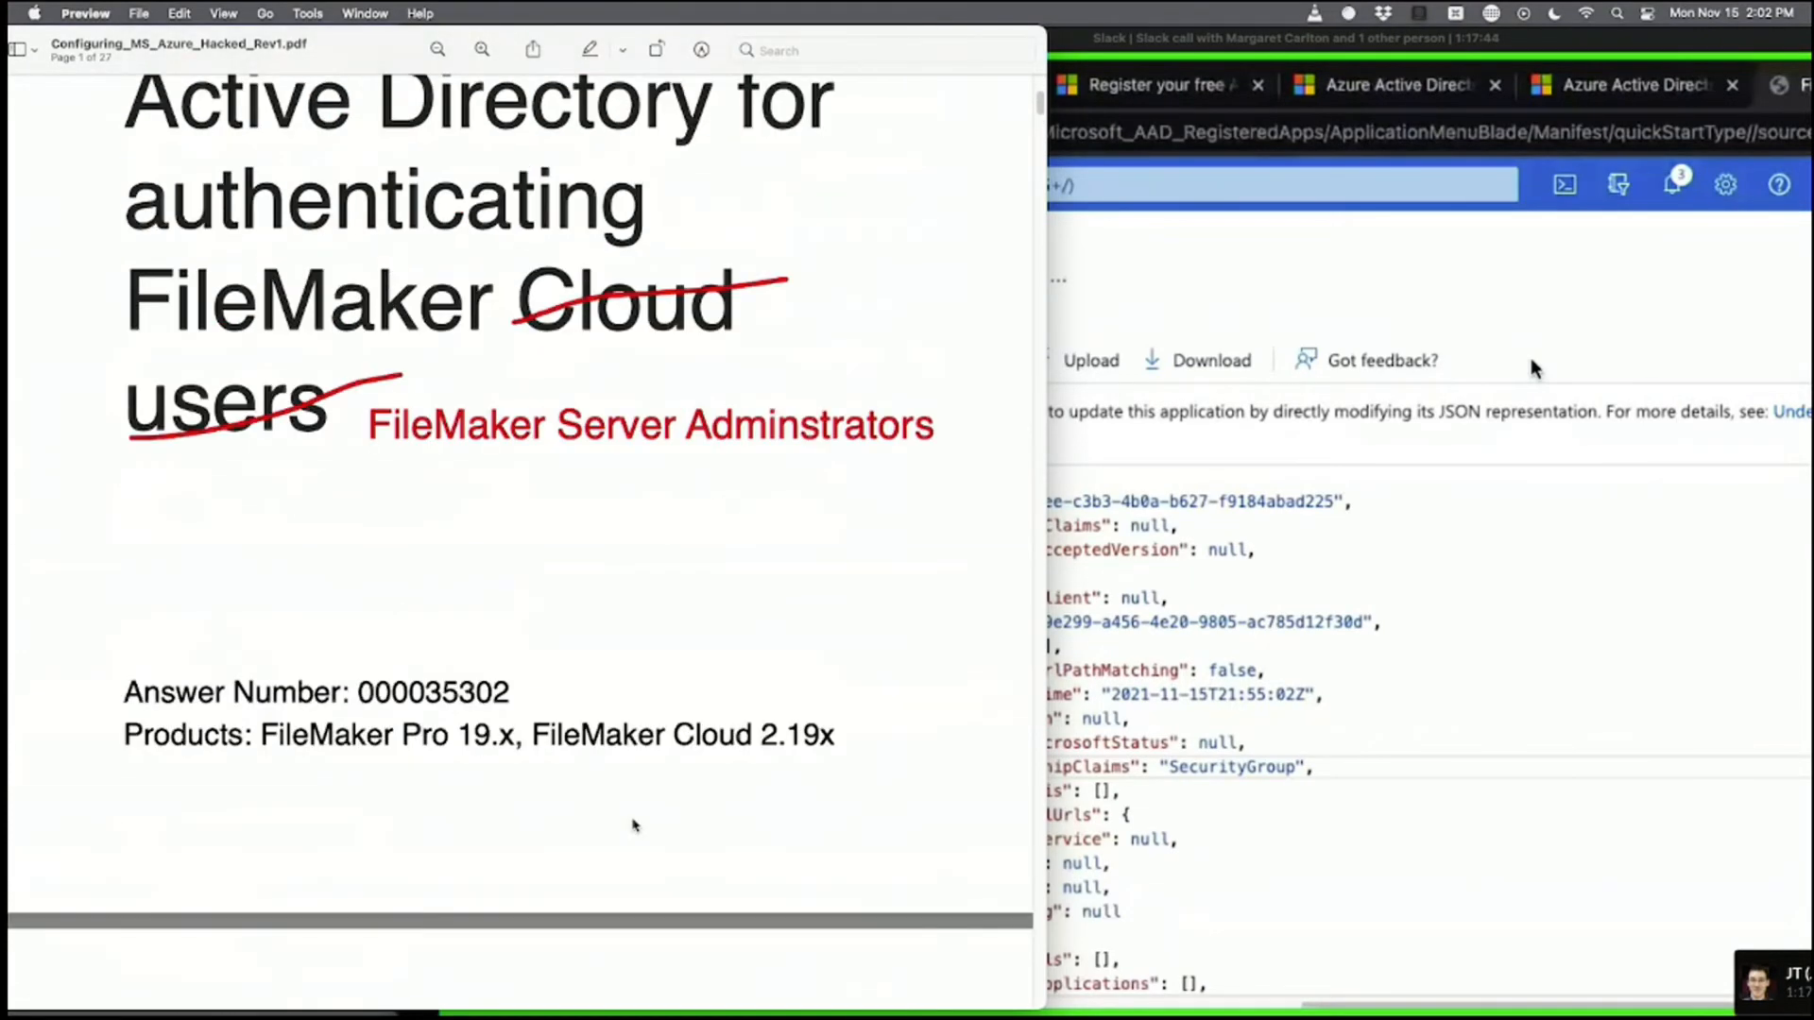
{"action": "scroll", "coordinate": [661, 775], "scroll_direction": "down", "scroll_amount": 3}
{"action": "scroll", "coordinate": [740, 595], "scroll_direction": "down", "scroll_amount": 15}
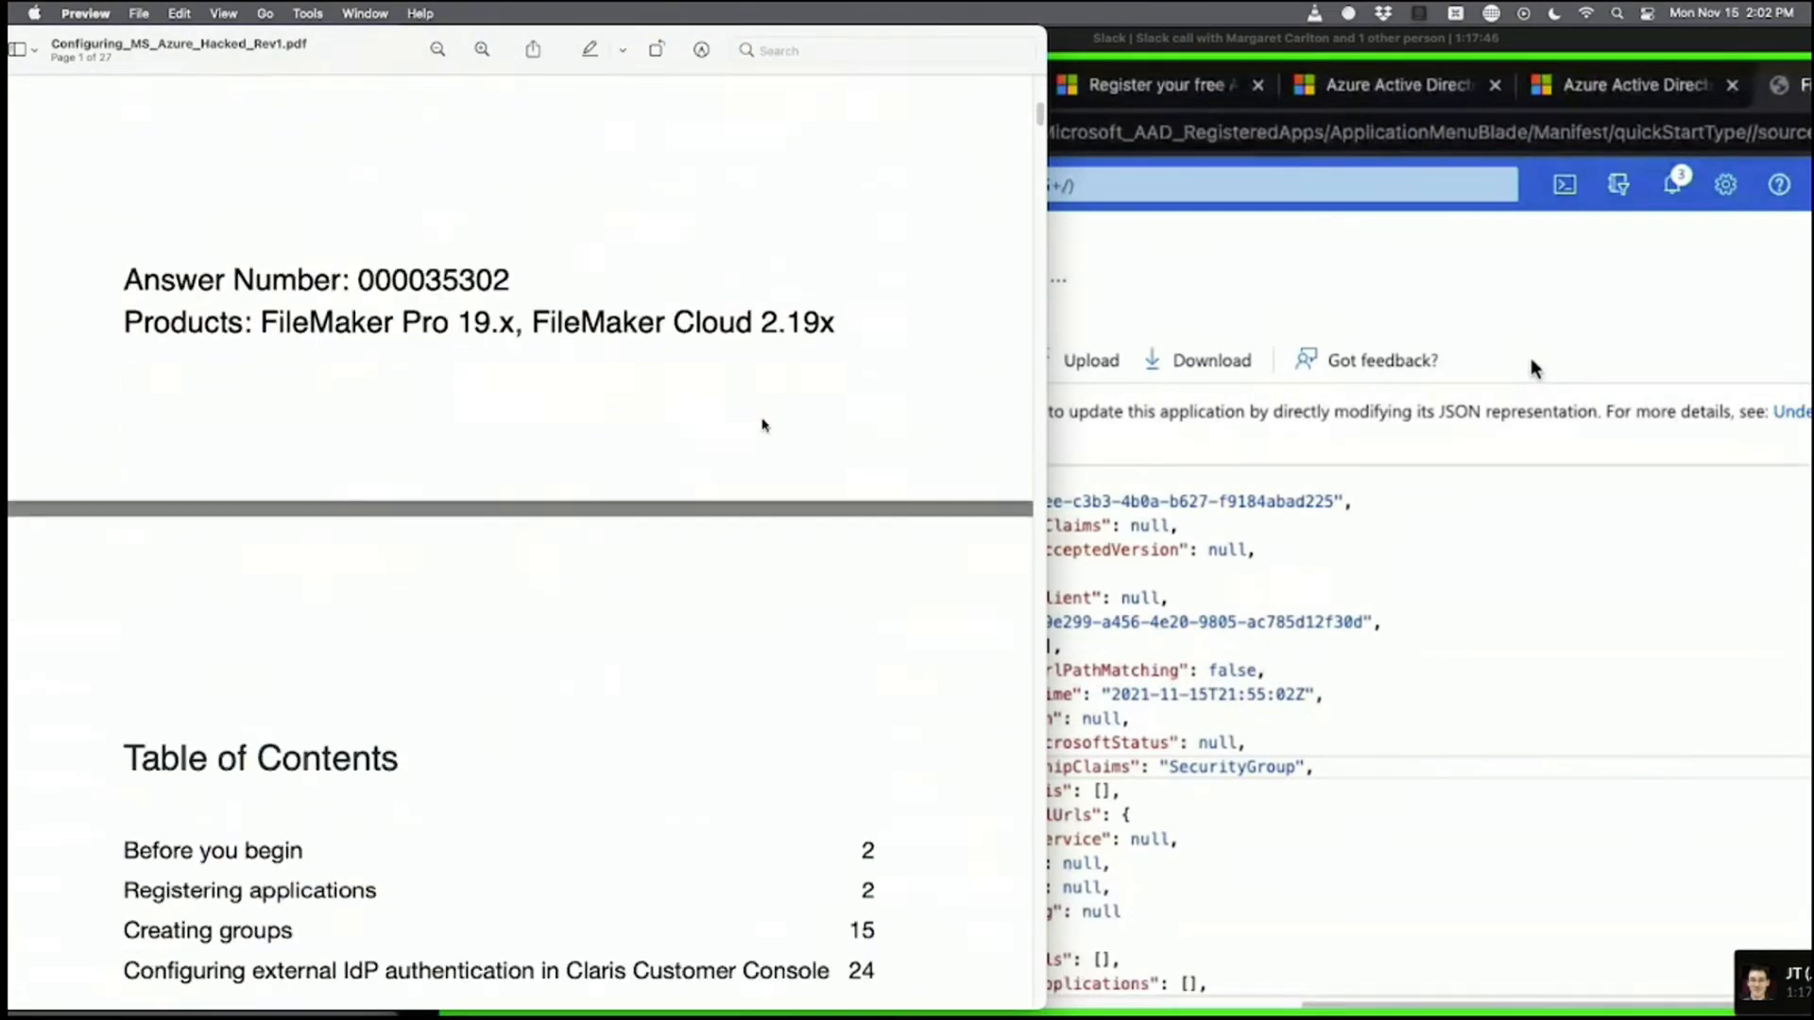
{"action": "scroll", "coordinate": [795, 475], "scroll_direction": "down", "scroll_amount": 20}
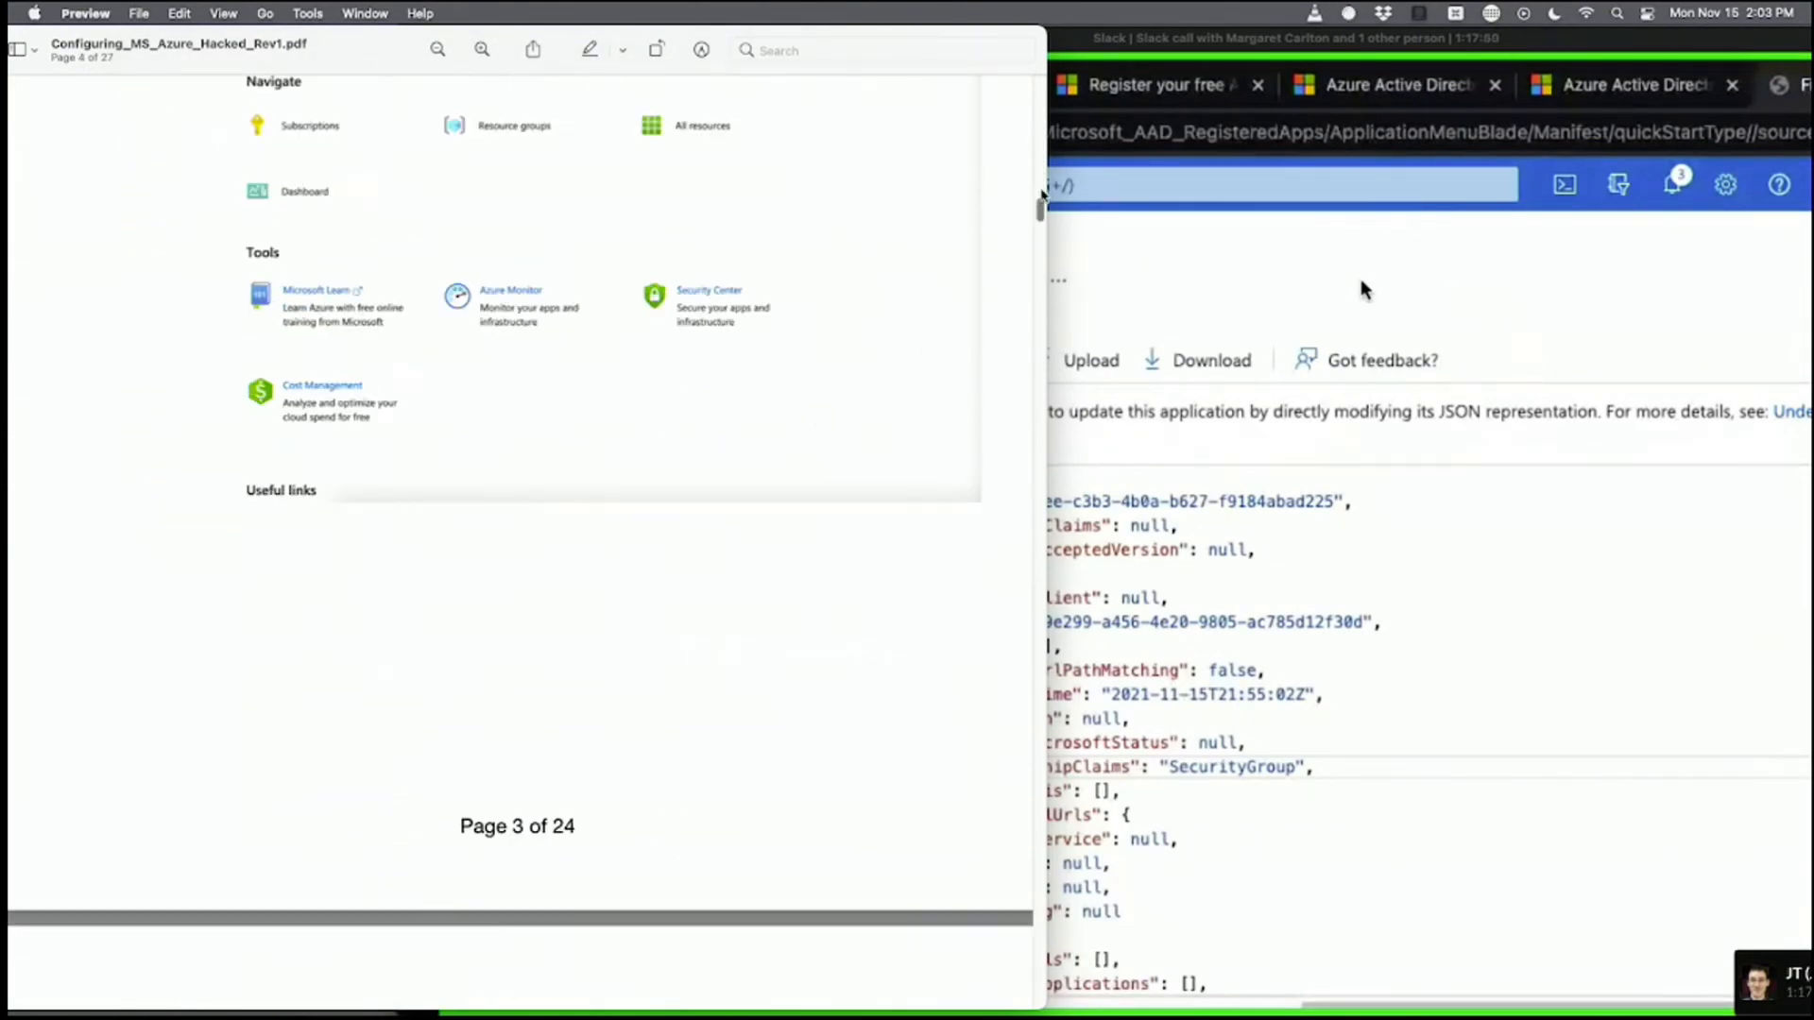
{"action": "scroll", "coordinate": [1038, 288], "scroll_direction": "down", "scroll_amount": 20}
{"action": "scroll", "coordinate": [1039, 293], "scroll_direction": "down", "scroll_amount": 10}
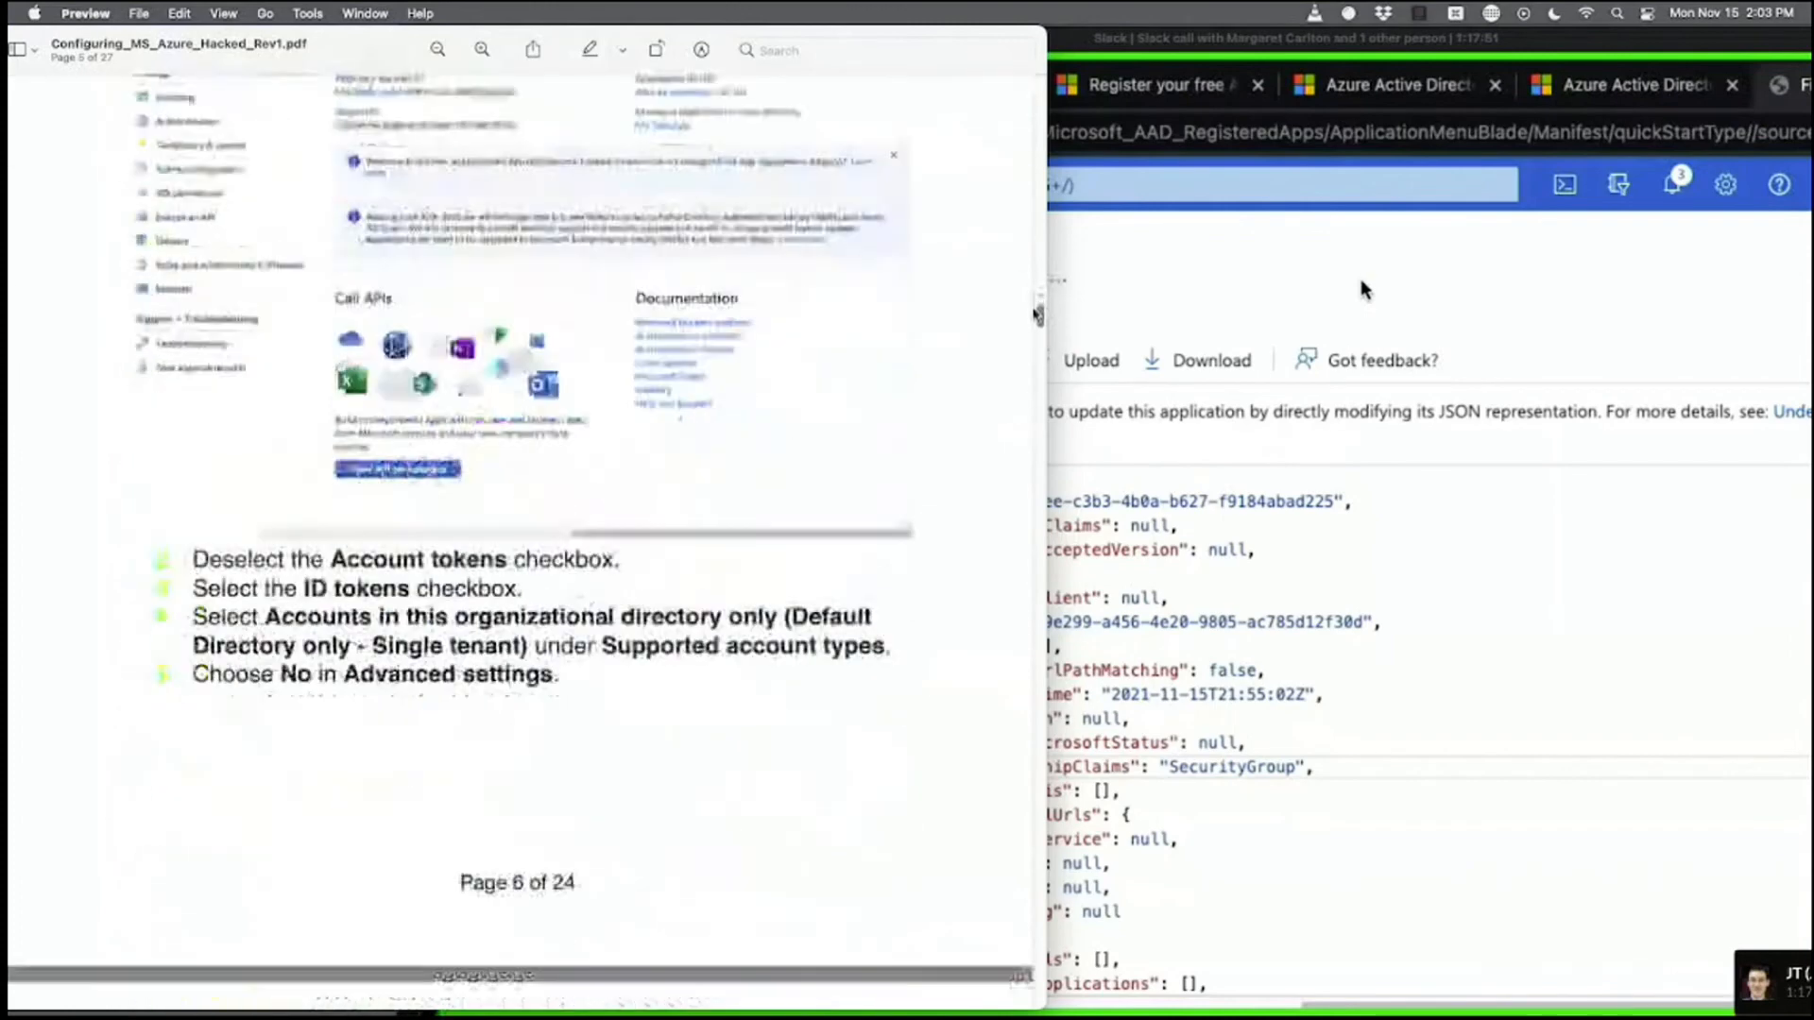
{"action": "left_click", "coordinate": [1165, 318]}
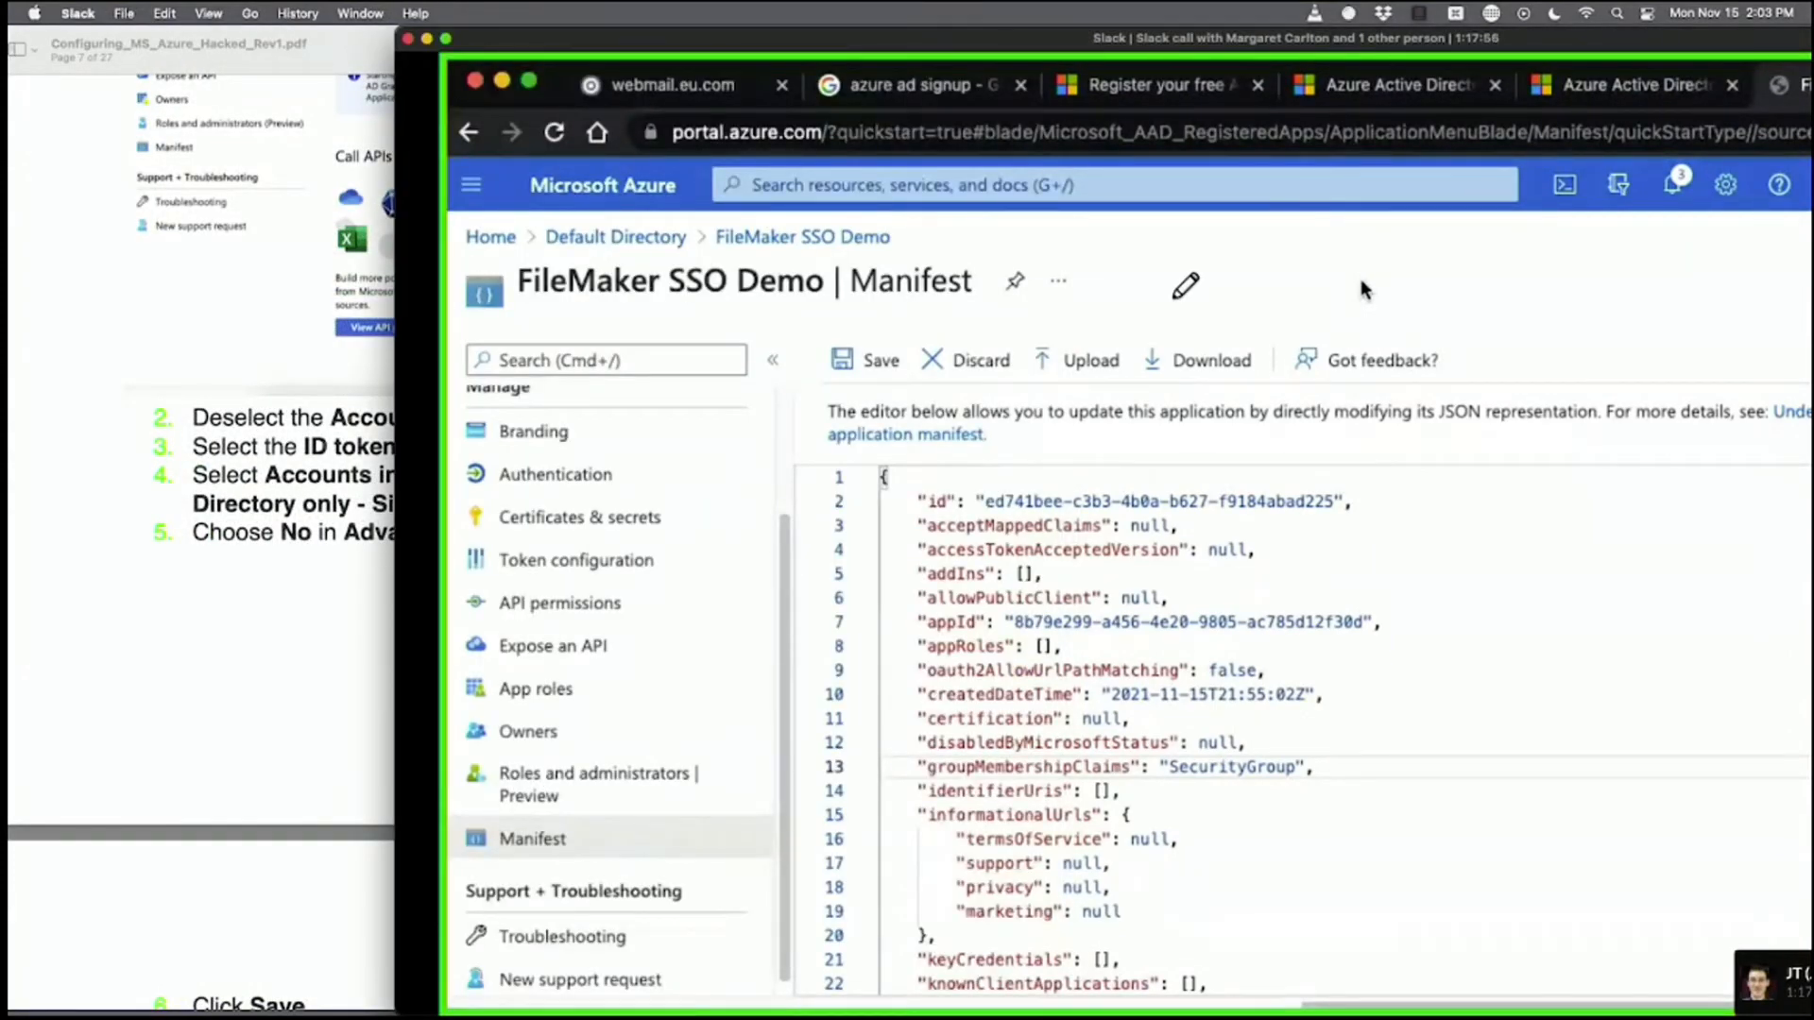
Save the manifest with groupMembershipClaims set to "SecurityGroup".
{"action": "left_click", "coordinate": [444, 39]}
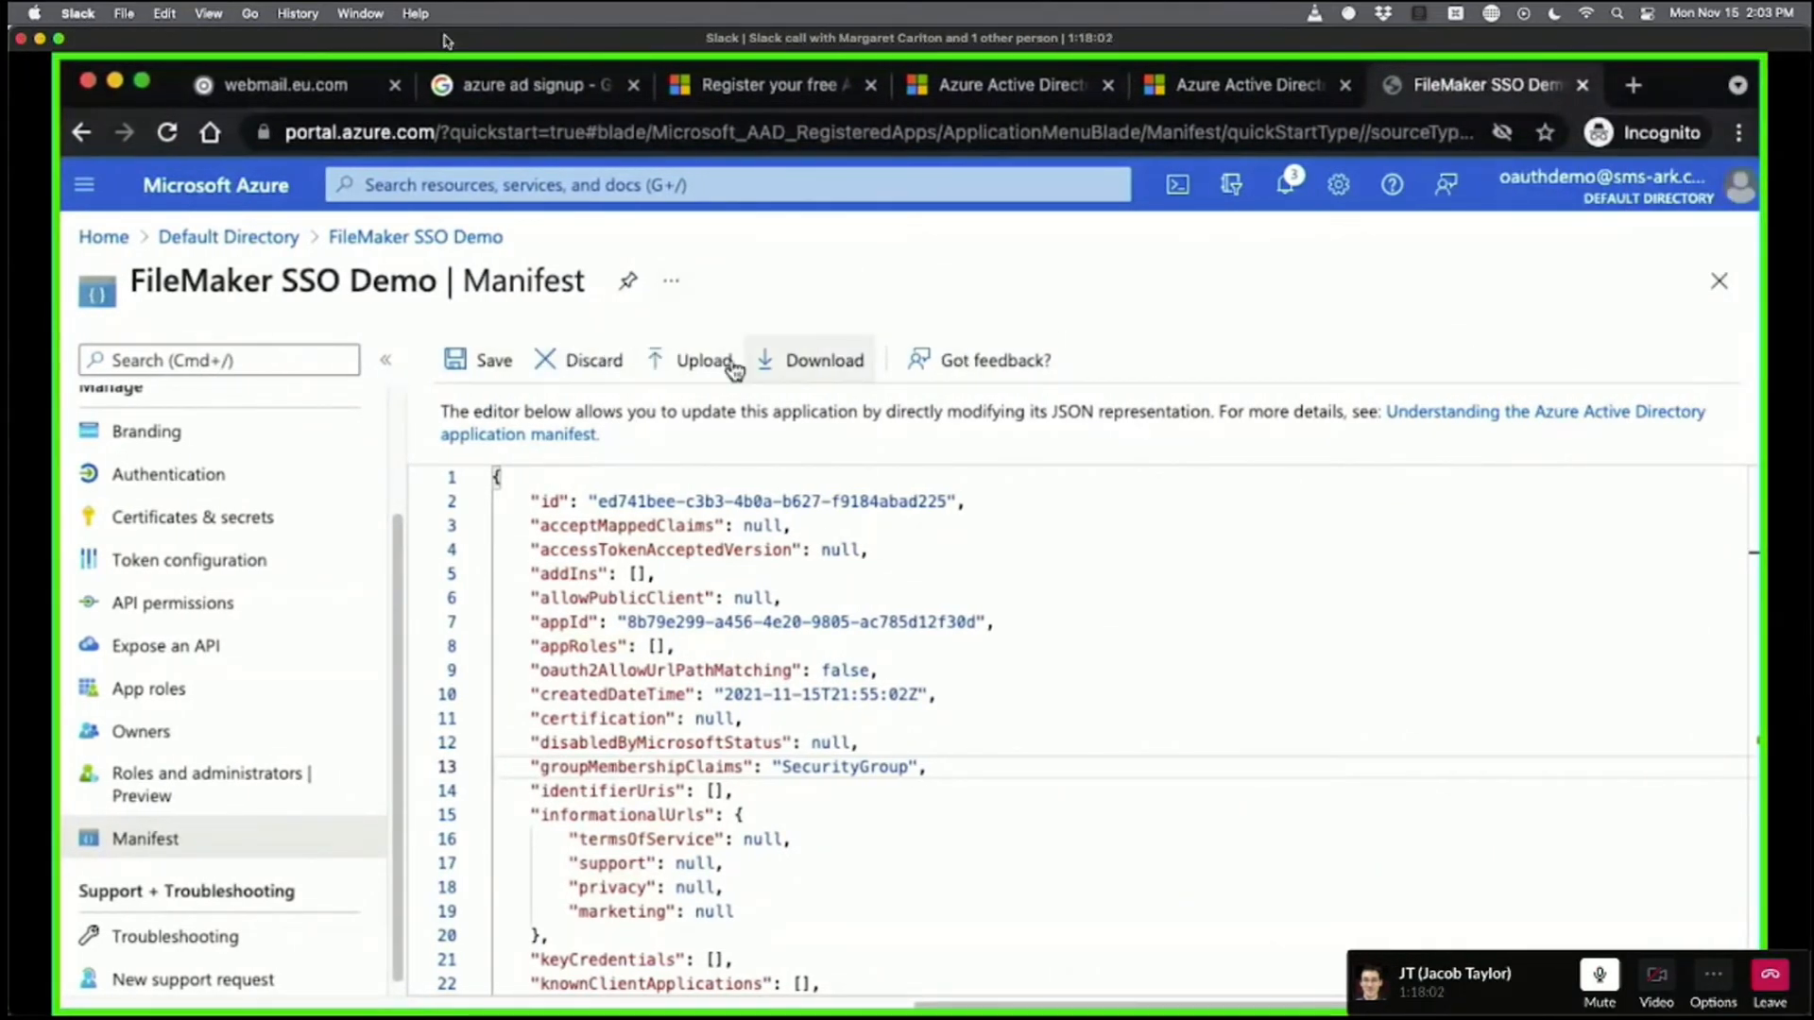
{"action": "left_click", "coordinate": [465, 367]}
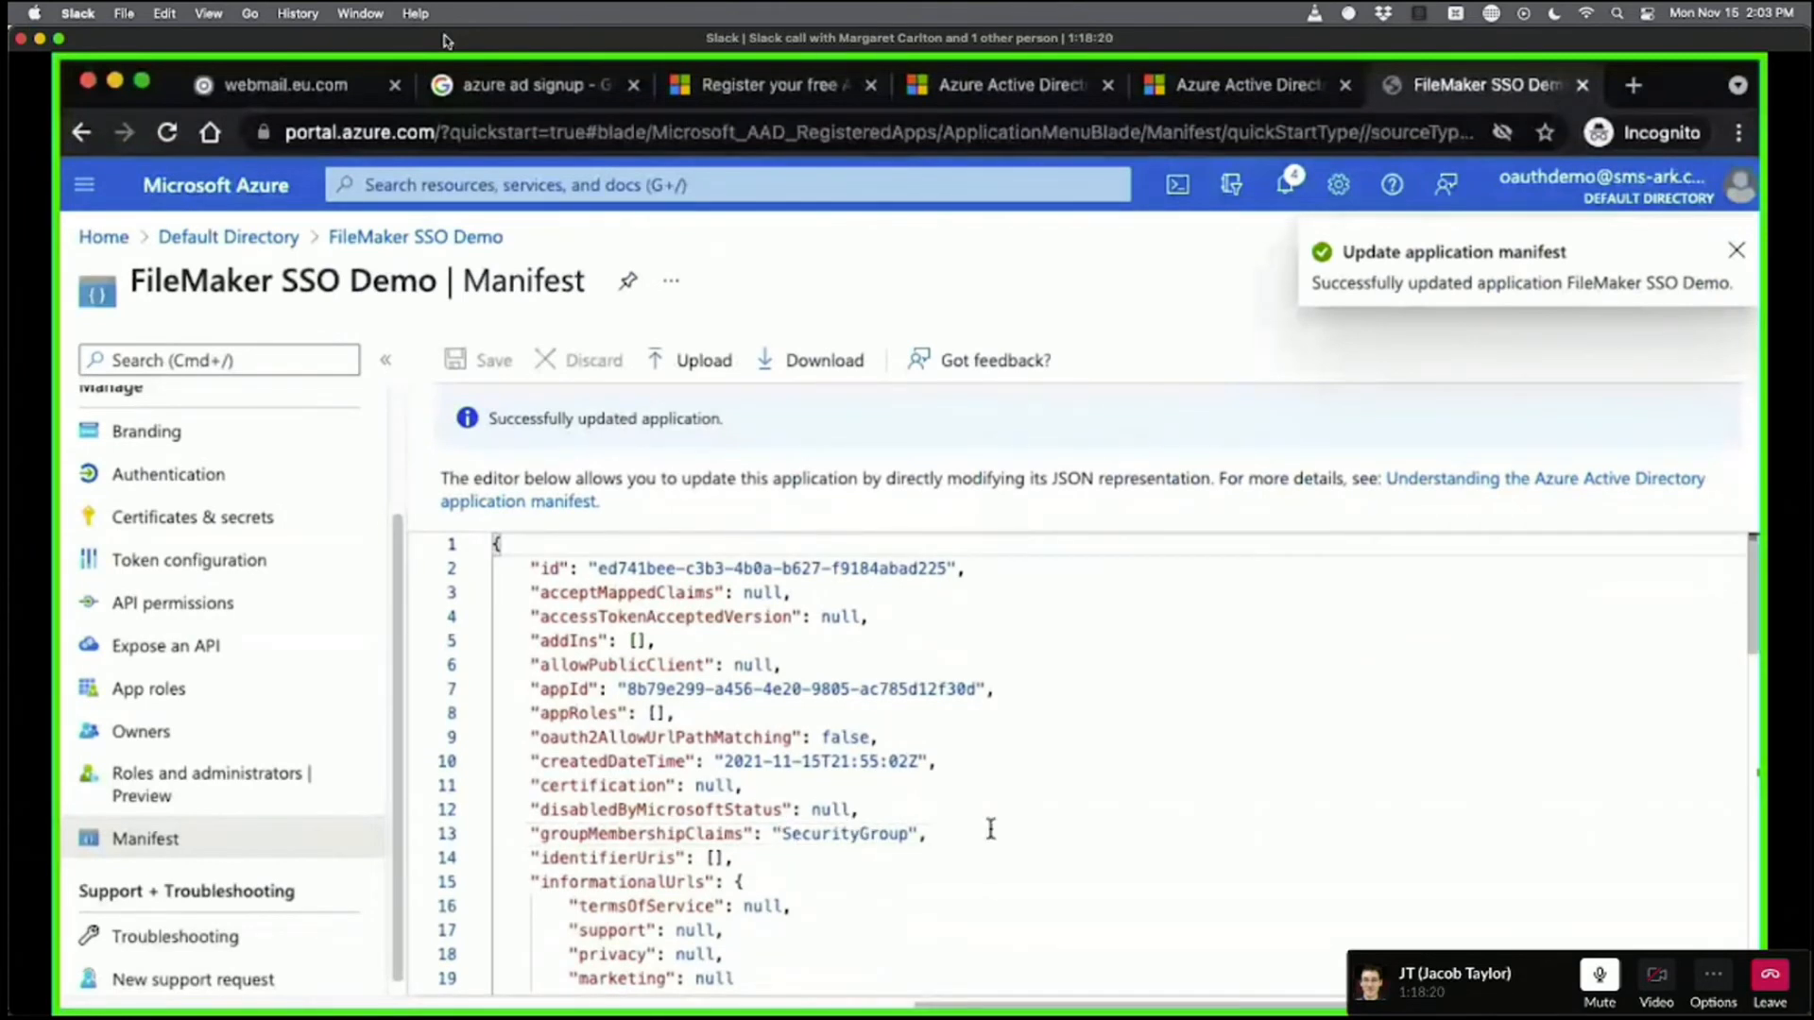
{"action": "scroll", "coordinate": [153, 540], "scroll_direction": "up", "scroll_amount": 3}
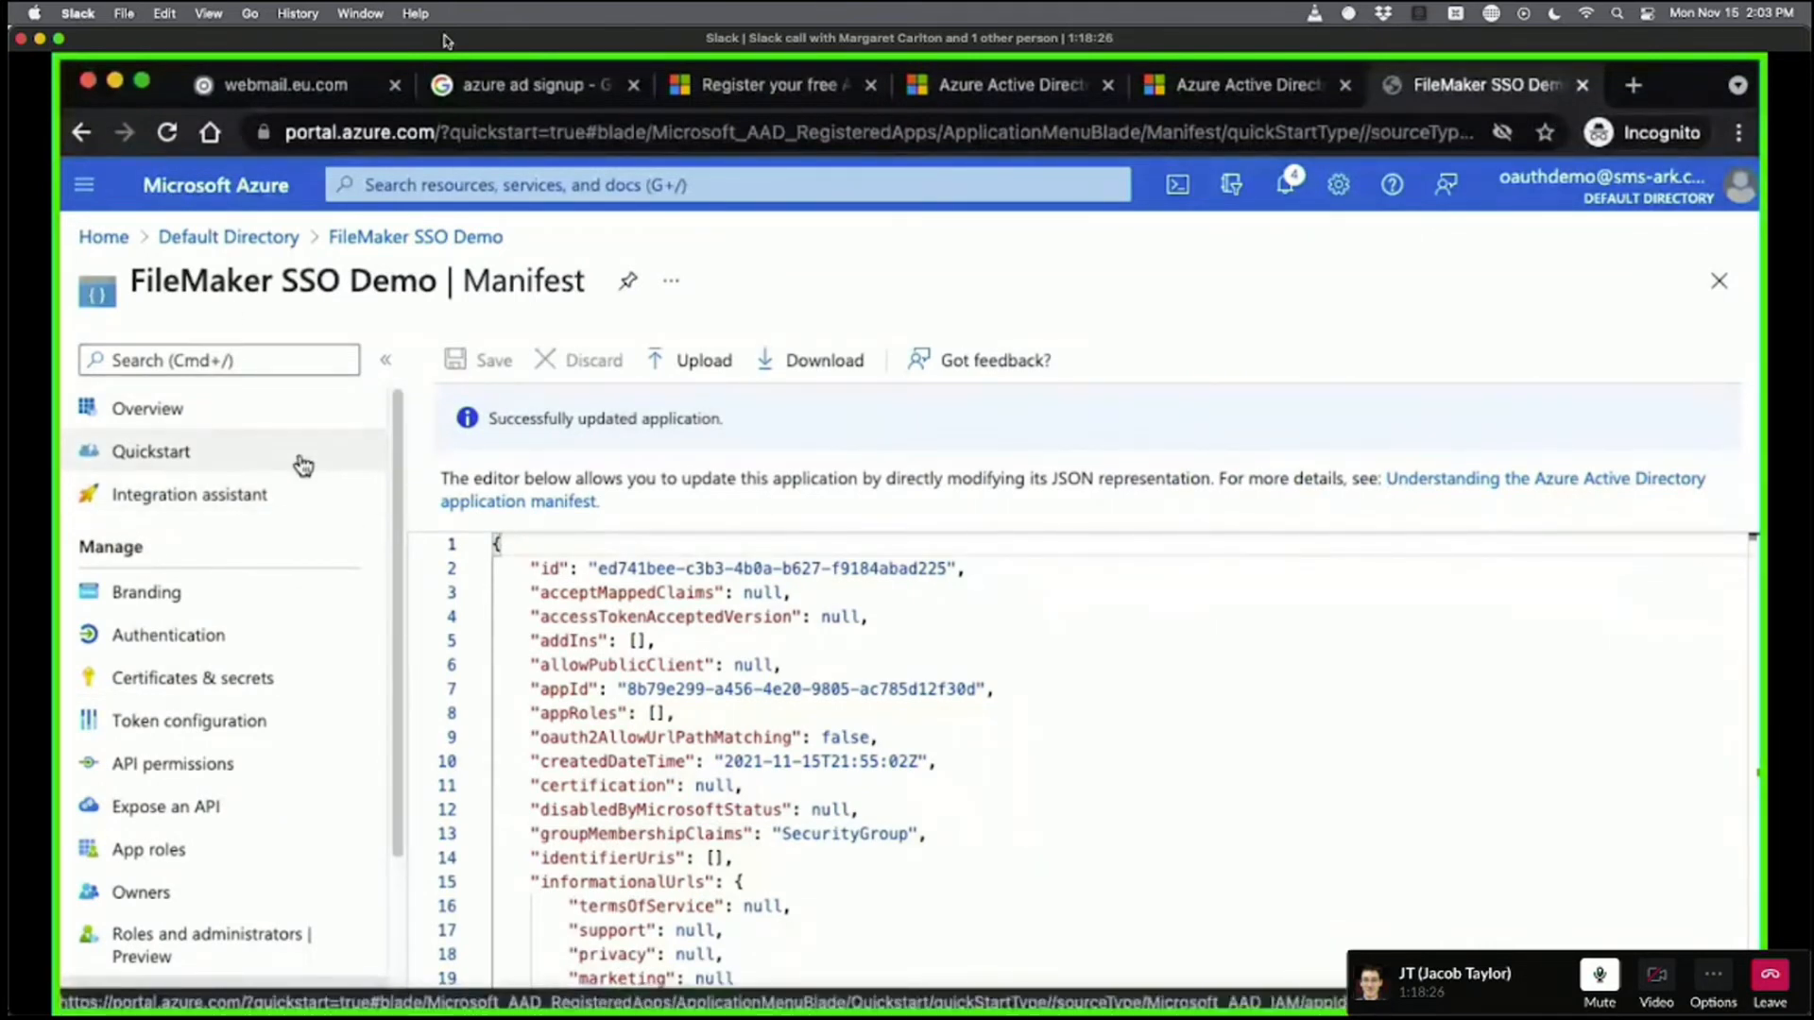
Visit App registrations and Groups, then return to the Default Directory overview.
{"action": "left_click", "coordinate": [226, 236]}
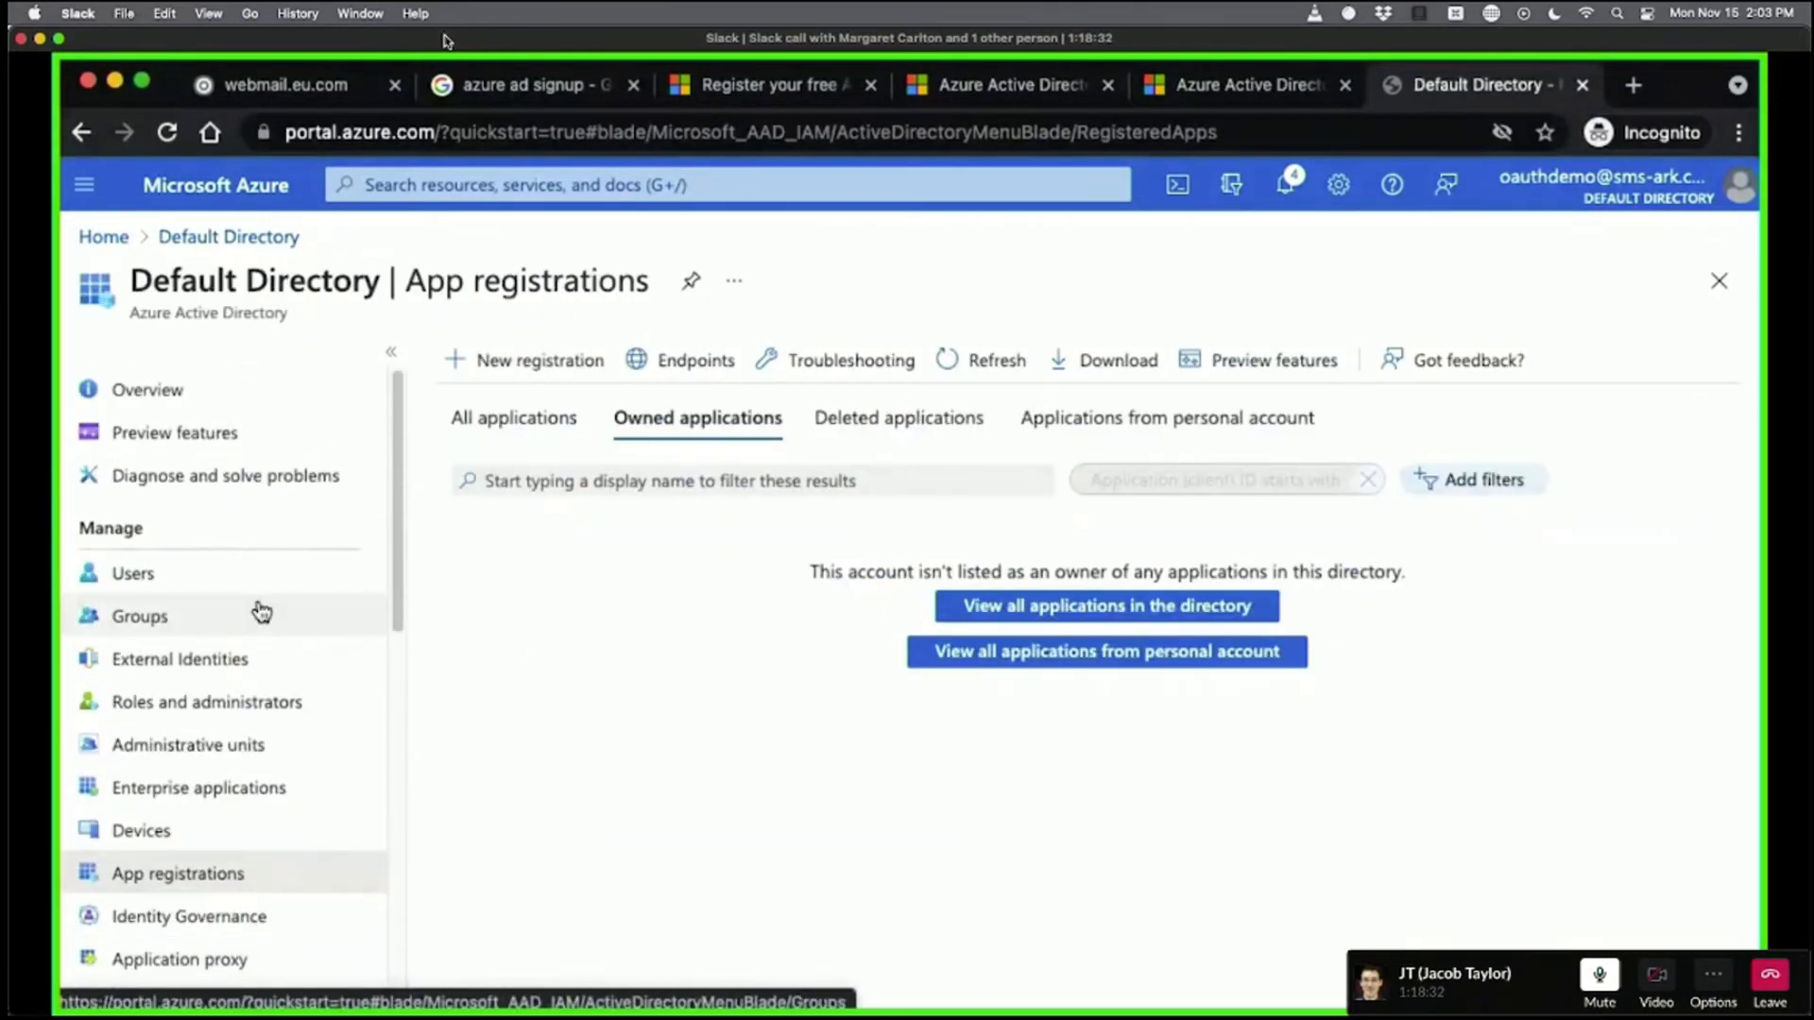
{"action": "left_click", "coordinate": [261, 614]}
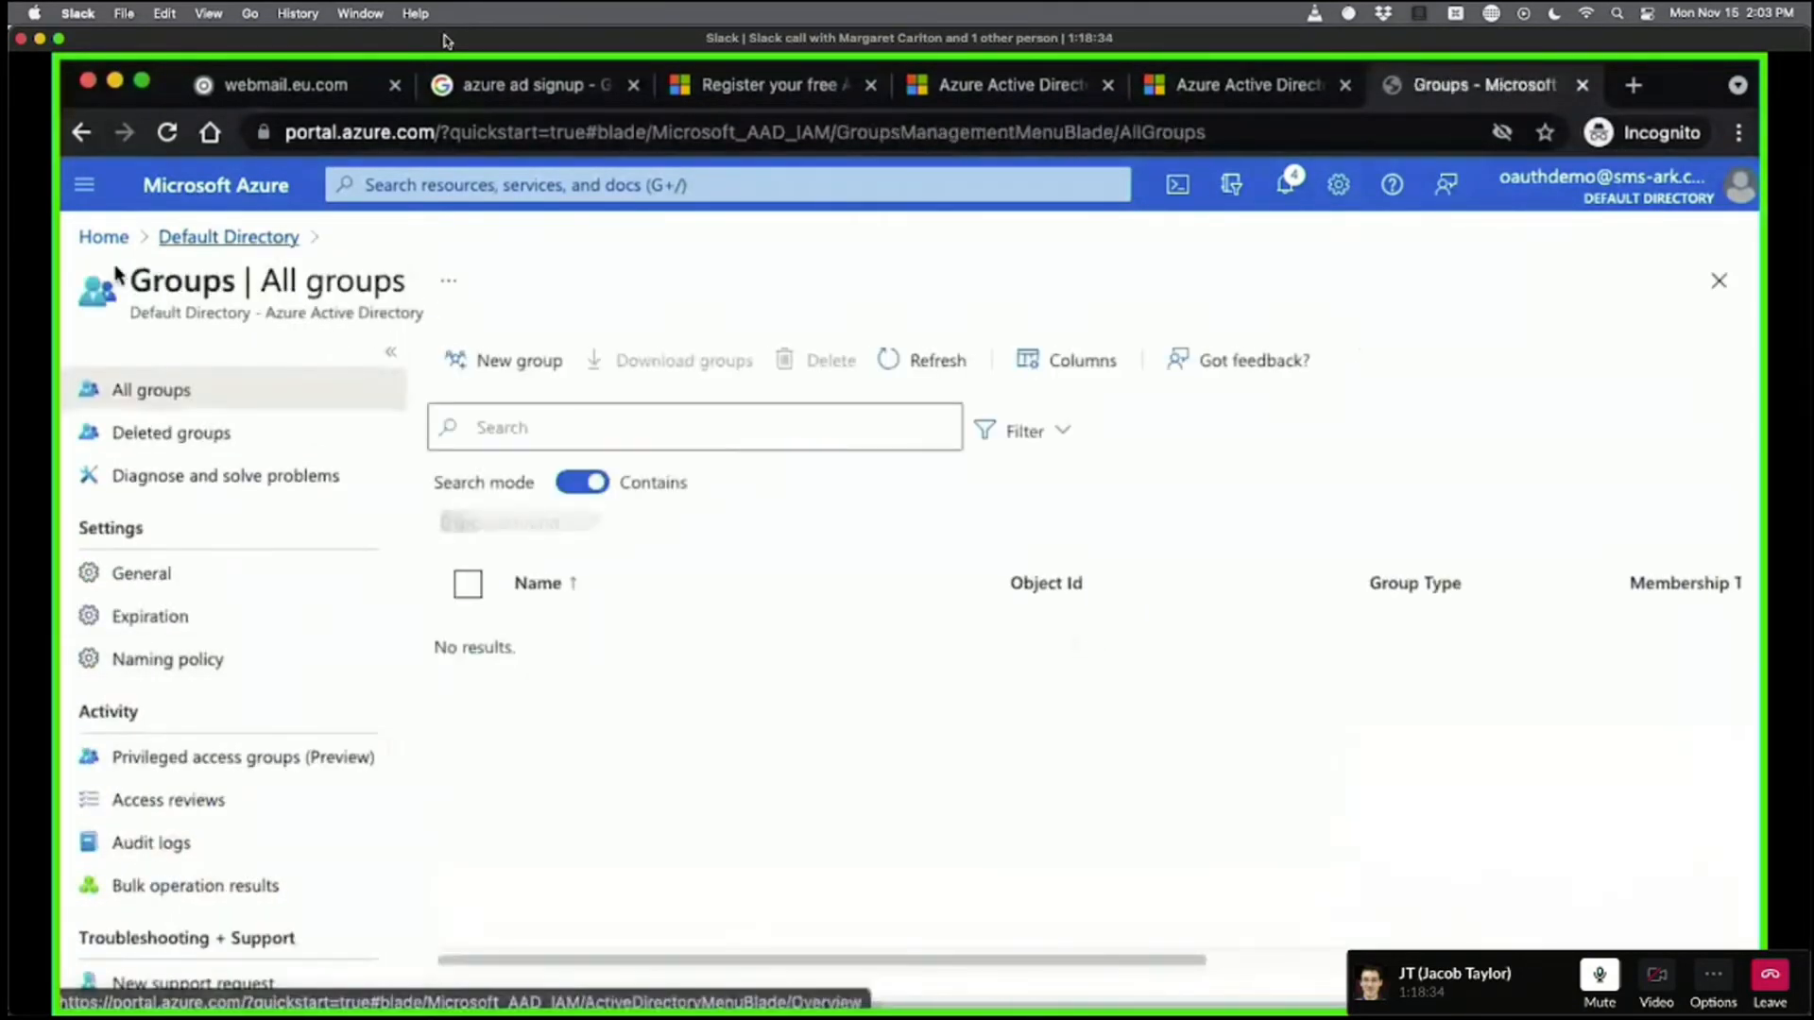
{"action": "left_click", "coordinate": [233, 236]}
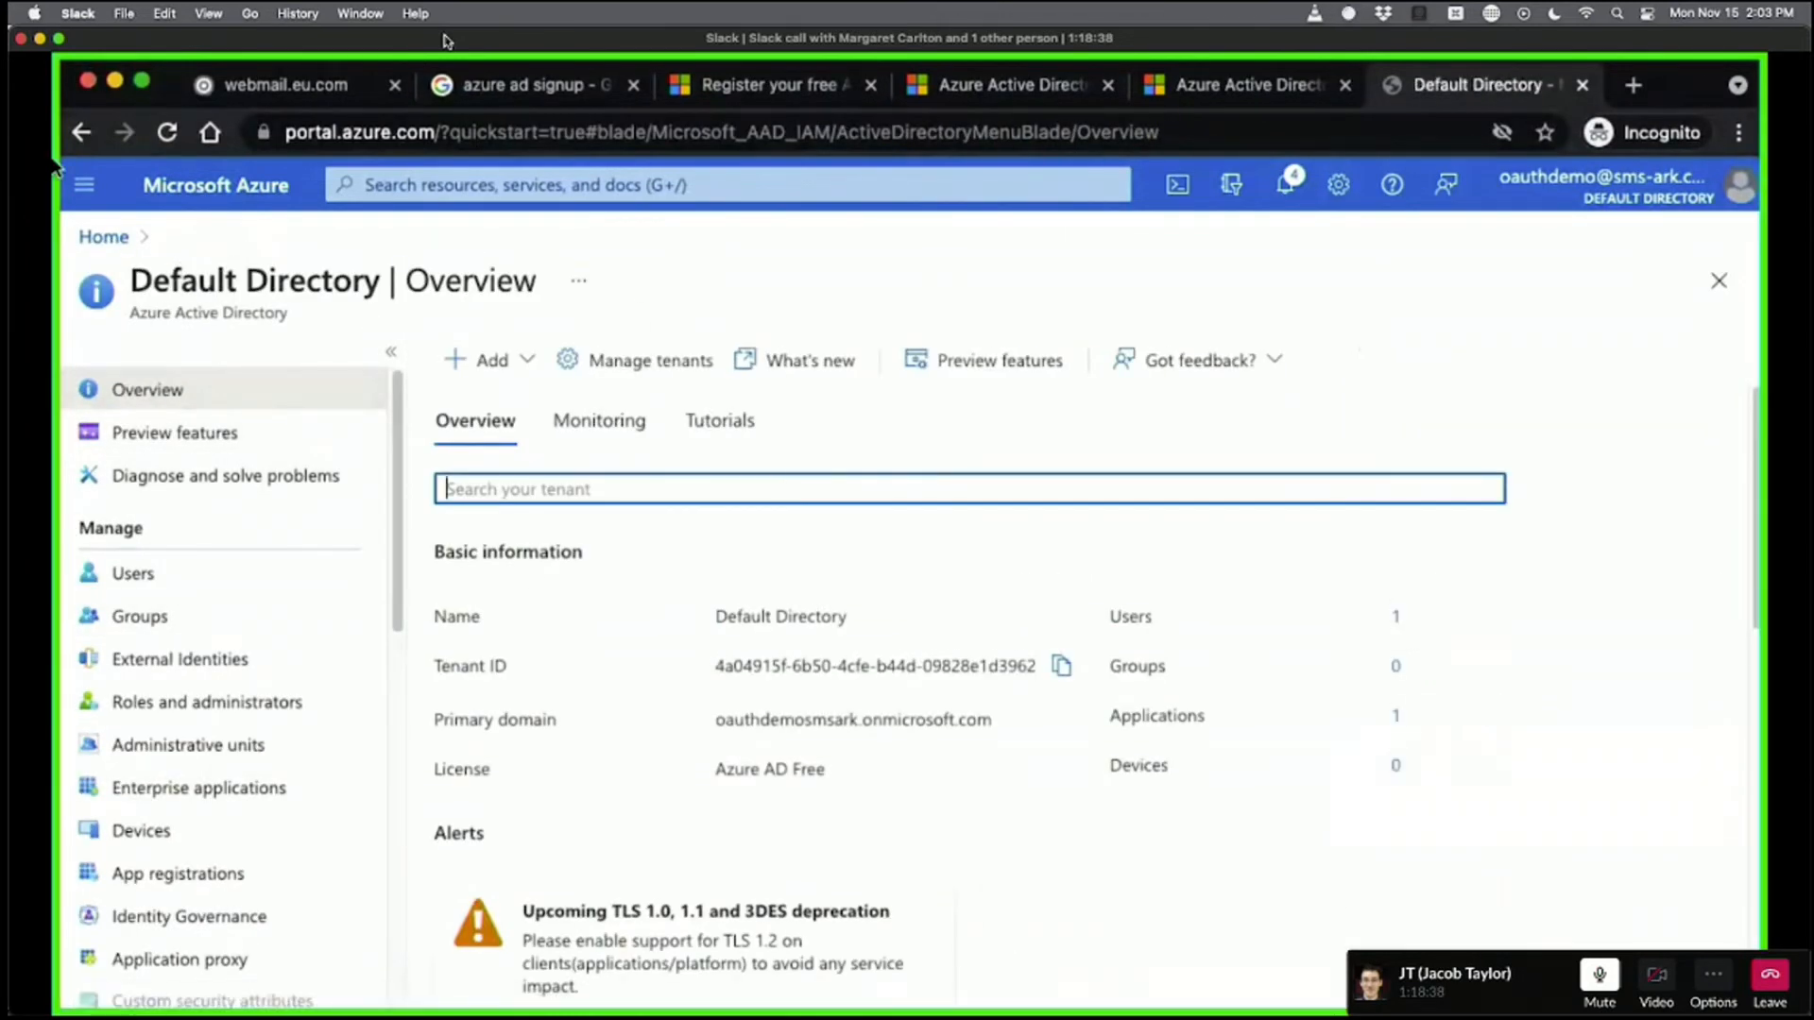
Open the directory's App registrations, then go back to the Default Directory overview.
{"action": "scroll", "coordinate": [178, 746], "scroll_direction": "down", "scroll_amount": 4}
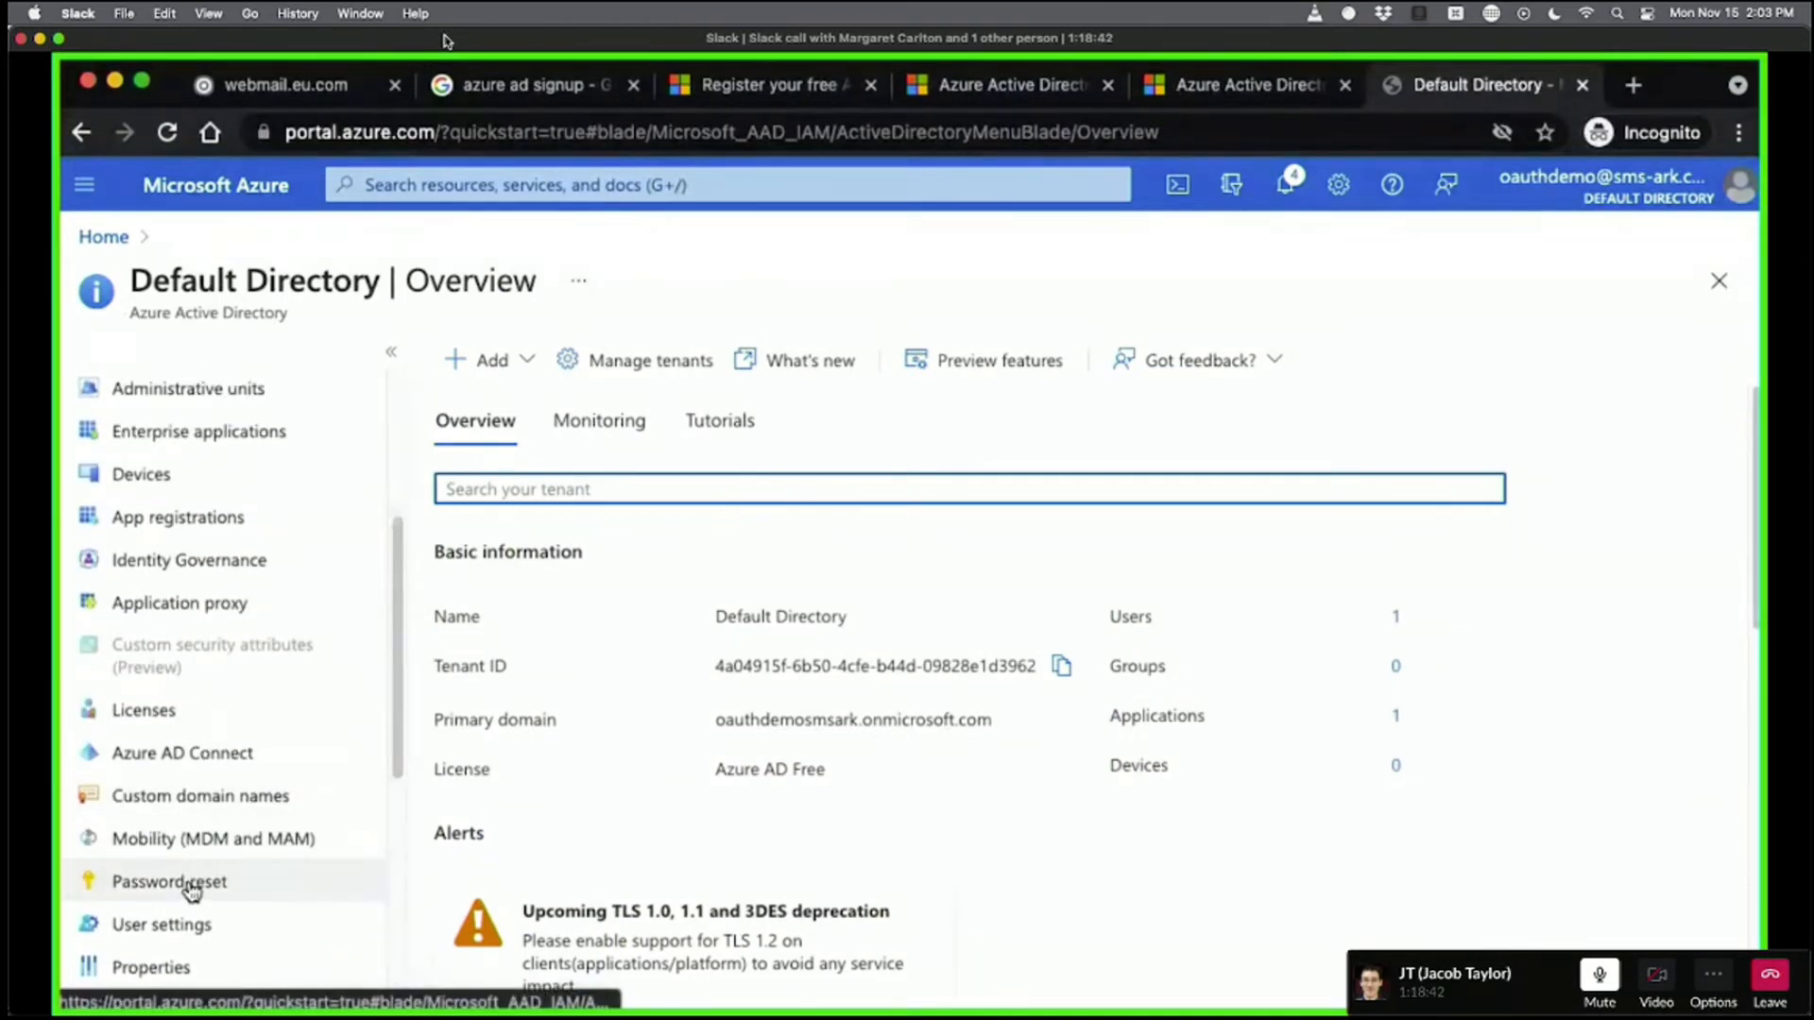
{"action": "scroll", "coordinate": [133, 883], "scroll_direction": "up", "scroll_amount": 3}
{"action": "left_click", "coordinate": [176, 818]}
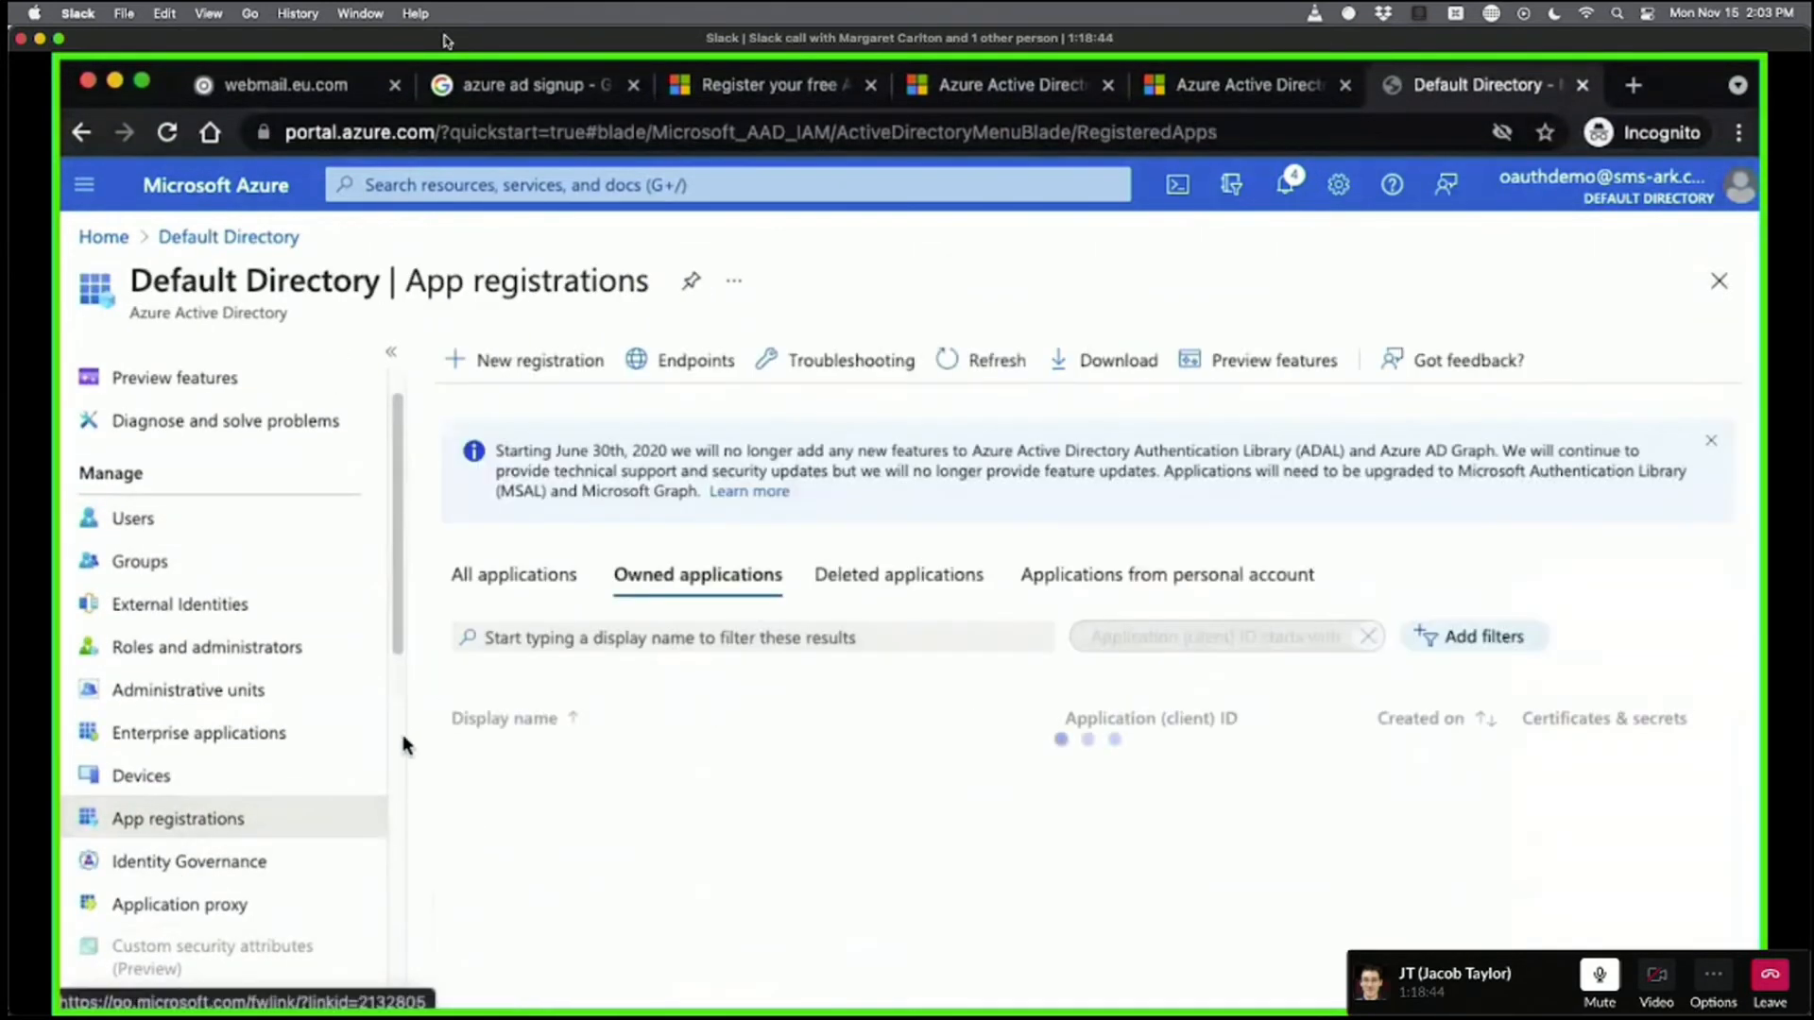
{"action": "left_click", "coordinate": [228, 237]}
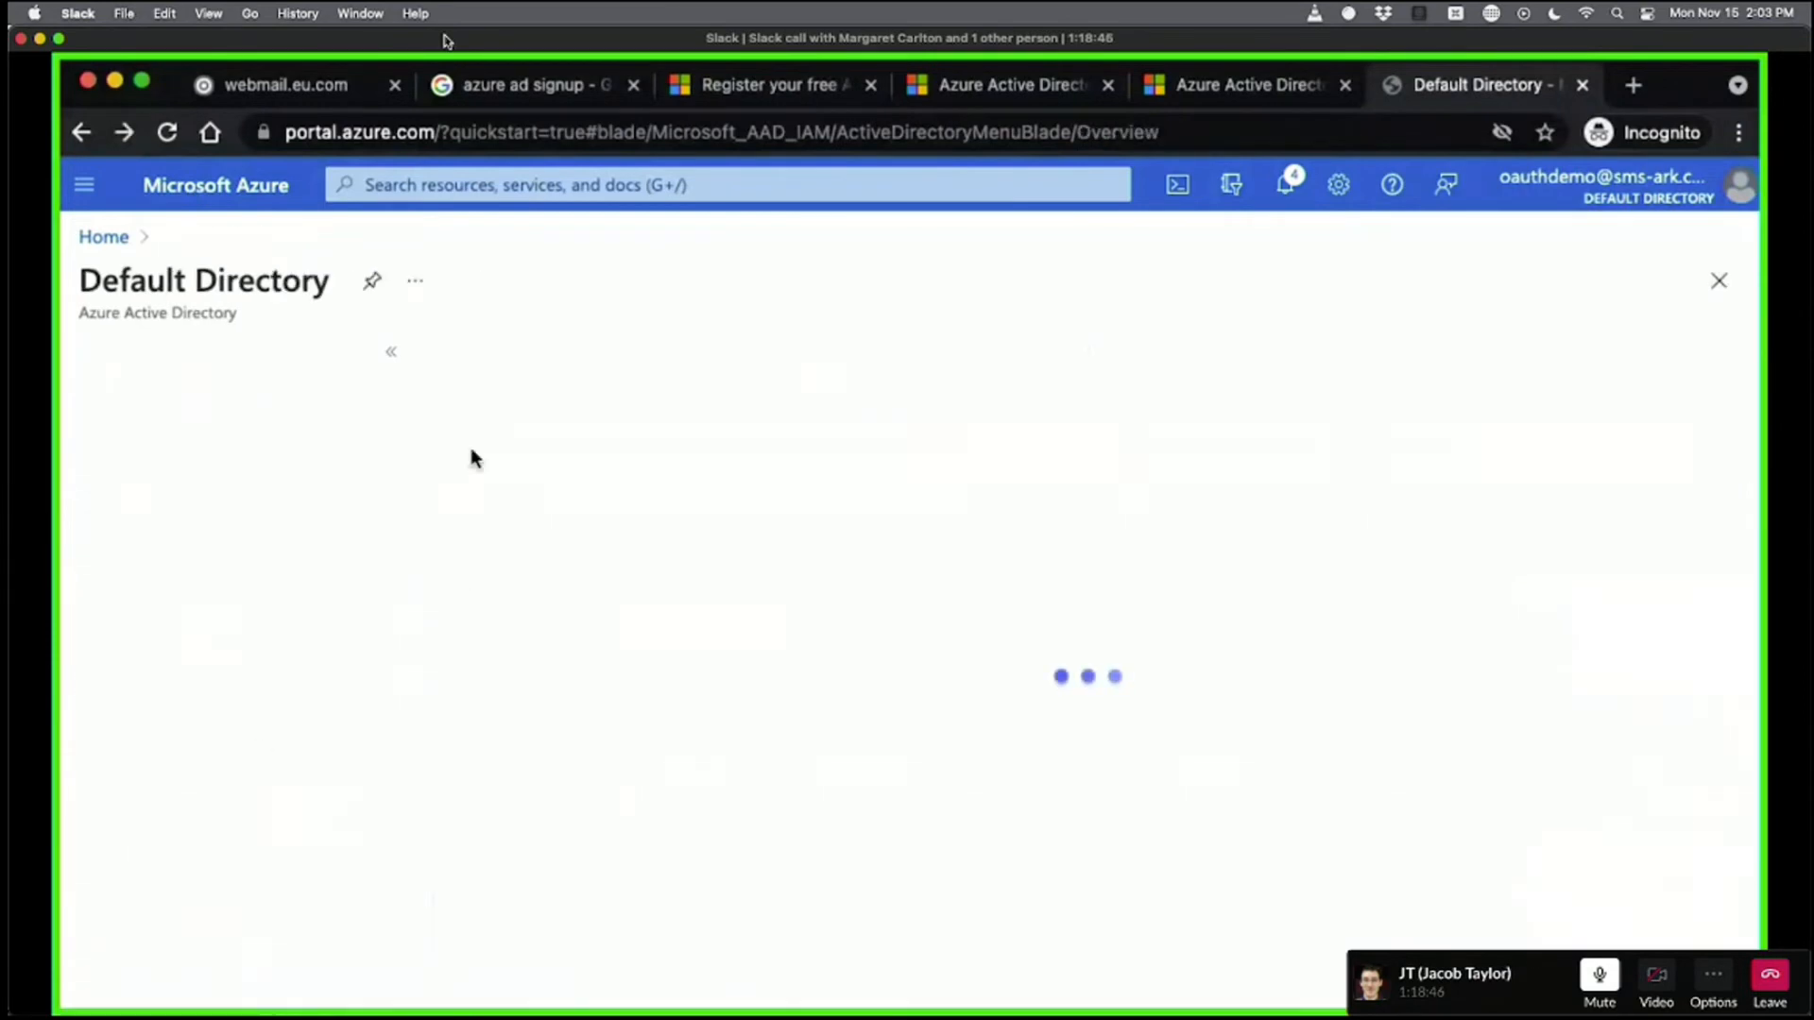
Browse the directory sidebar and open All groups, which shows 0 groups found.
{"action": "scroll", "coordinate": [207, 685], "scroll_direction": "down", "scroll_amount": 9}
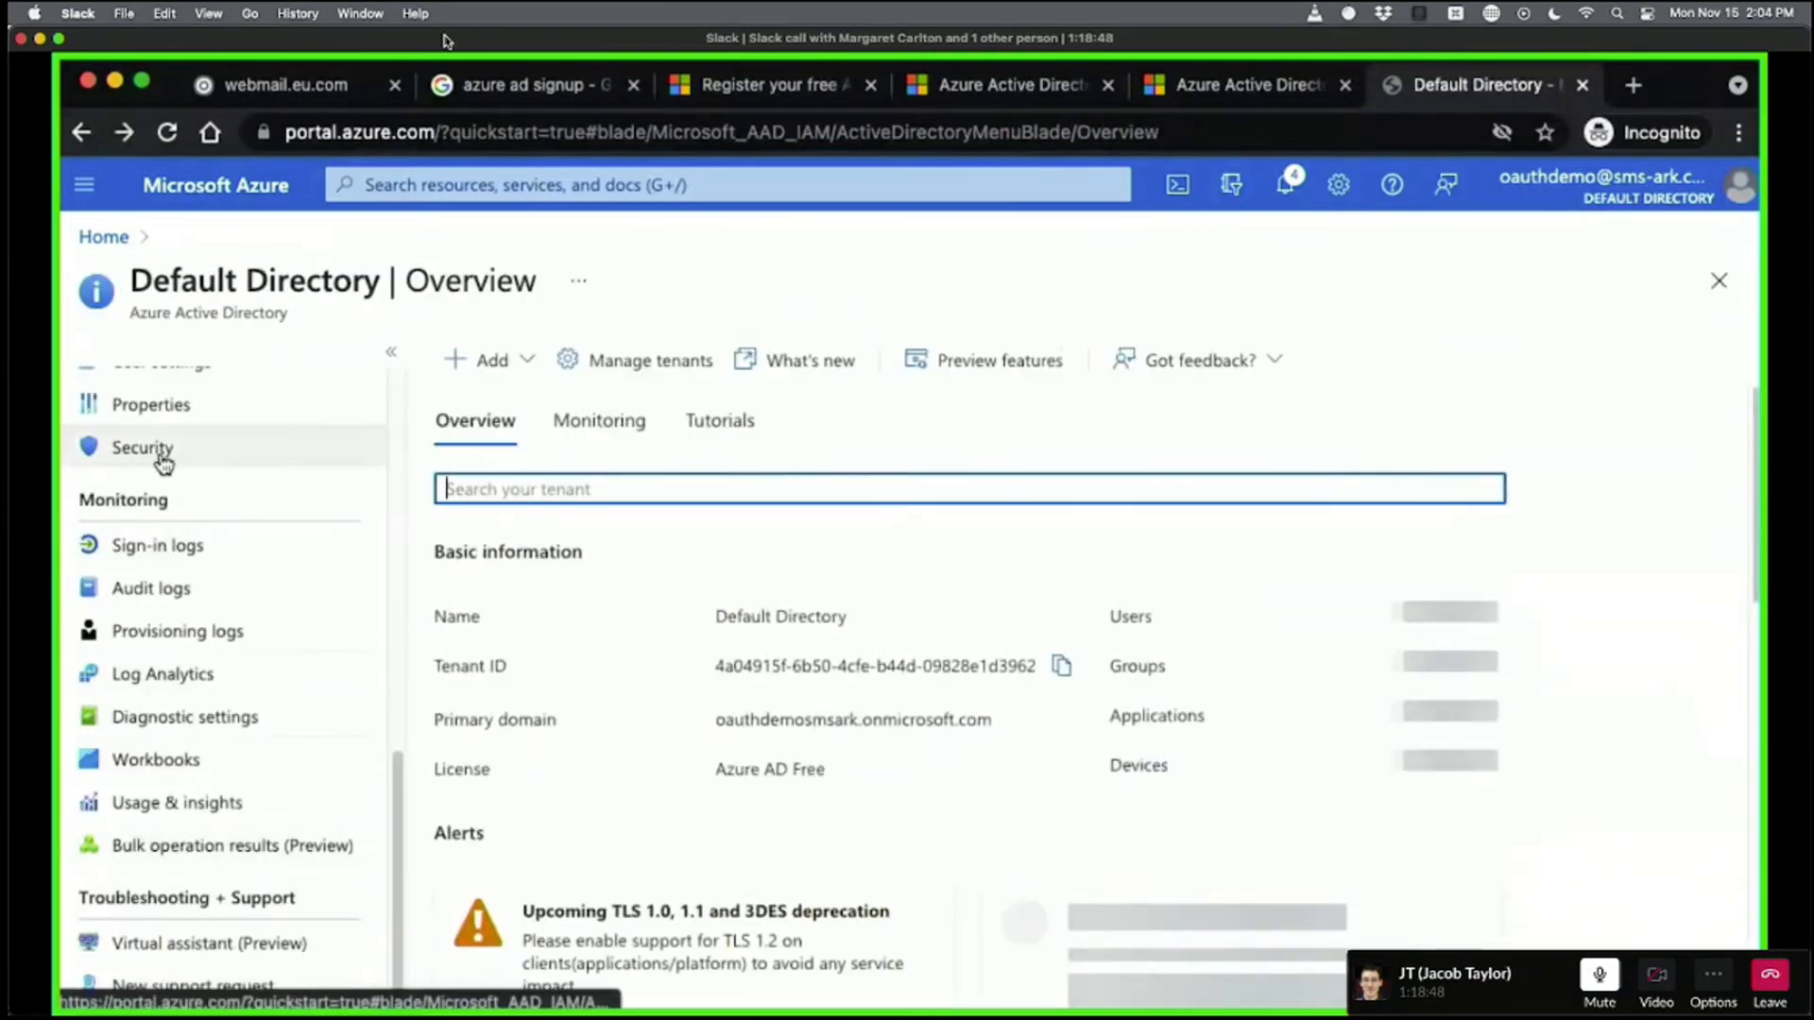
{"action": "scroll", "coordinate": [162, 459], "scroll_direction": "up", "scroll_amount": 5}
{"action": "scroll", "coordinate": [243, 789], "scroll_direction": "down", "scroll_amount": 2}
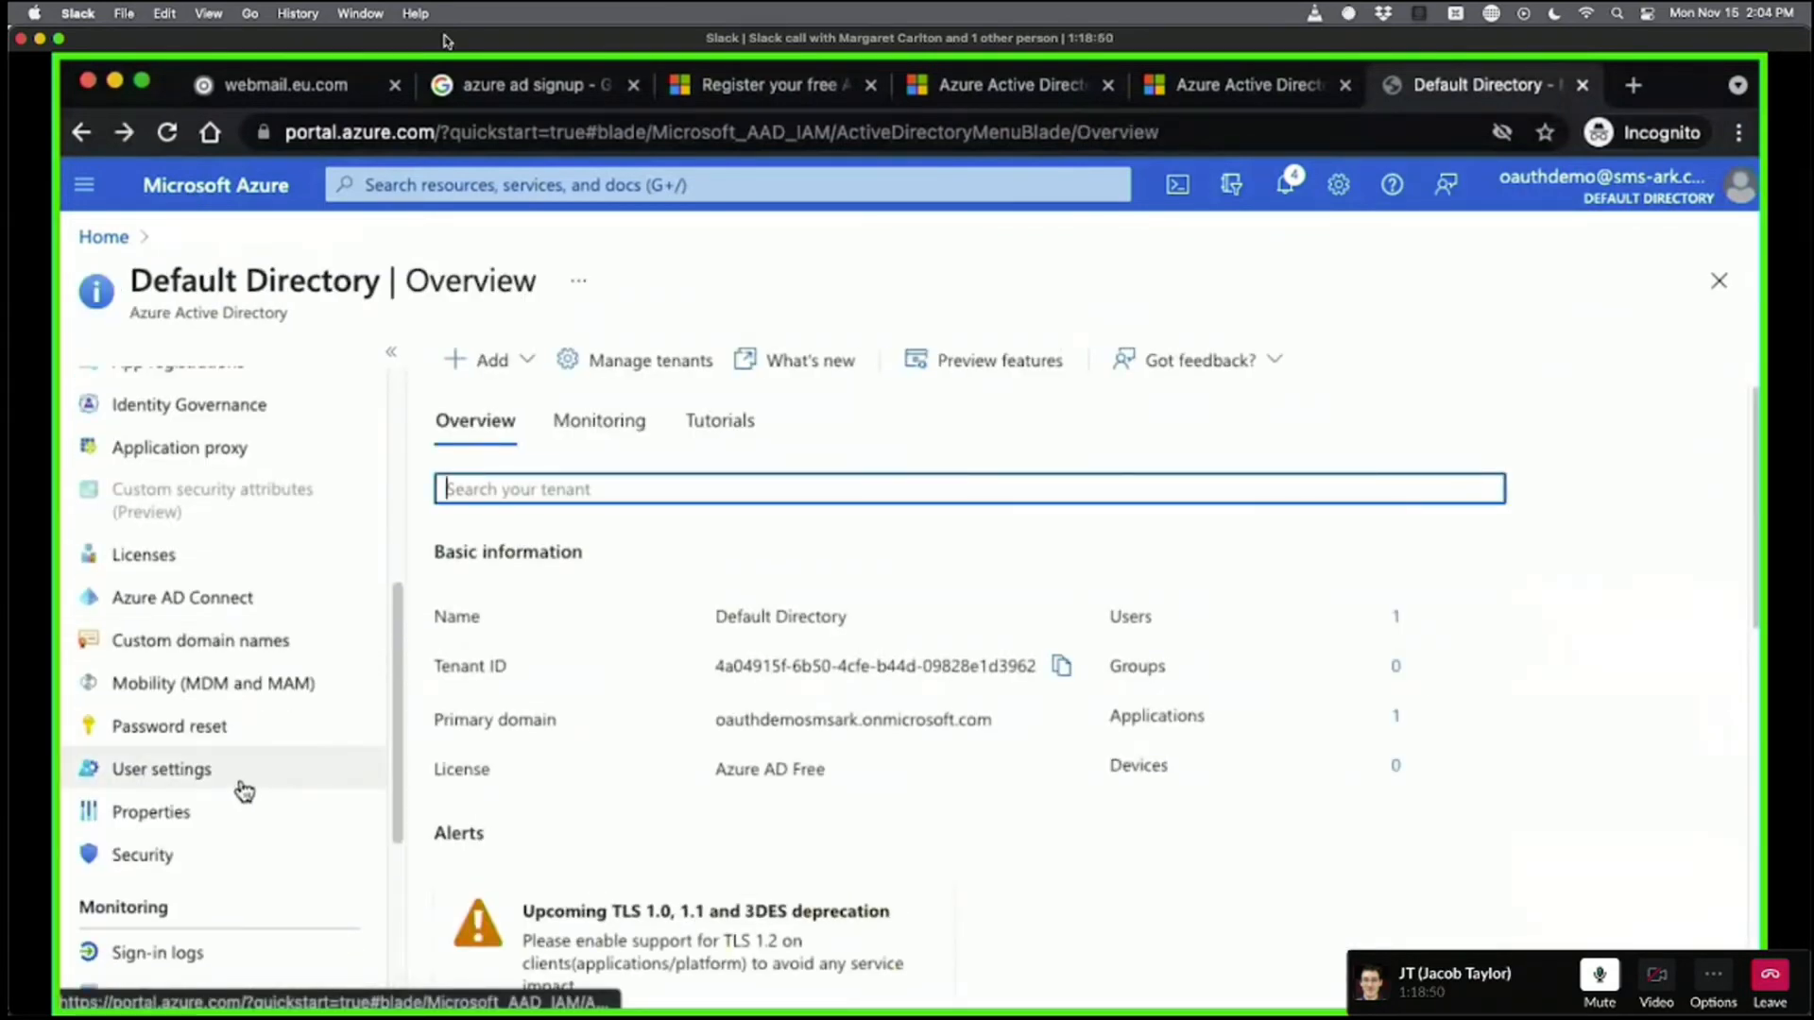
{"action": "scroll", "coordinate": [243, 790], "scroll_direction": "up", "scroll_amount": 6}
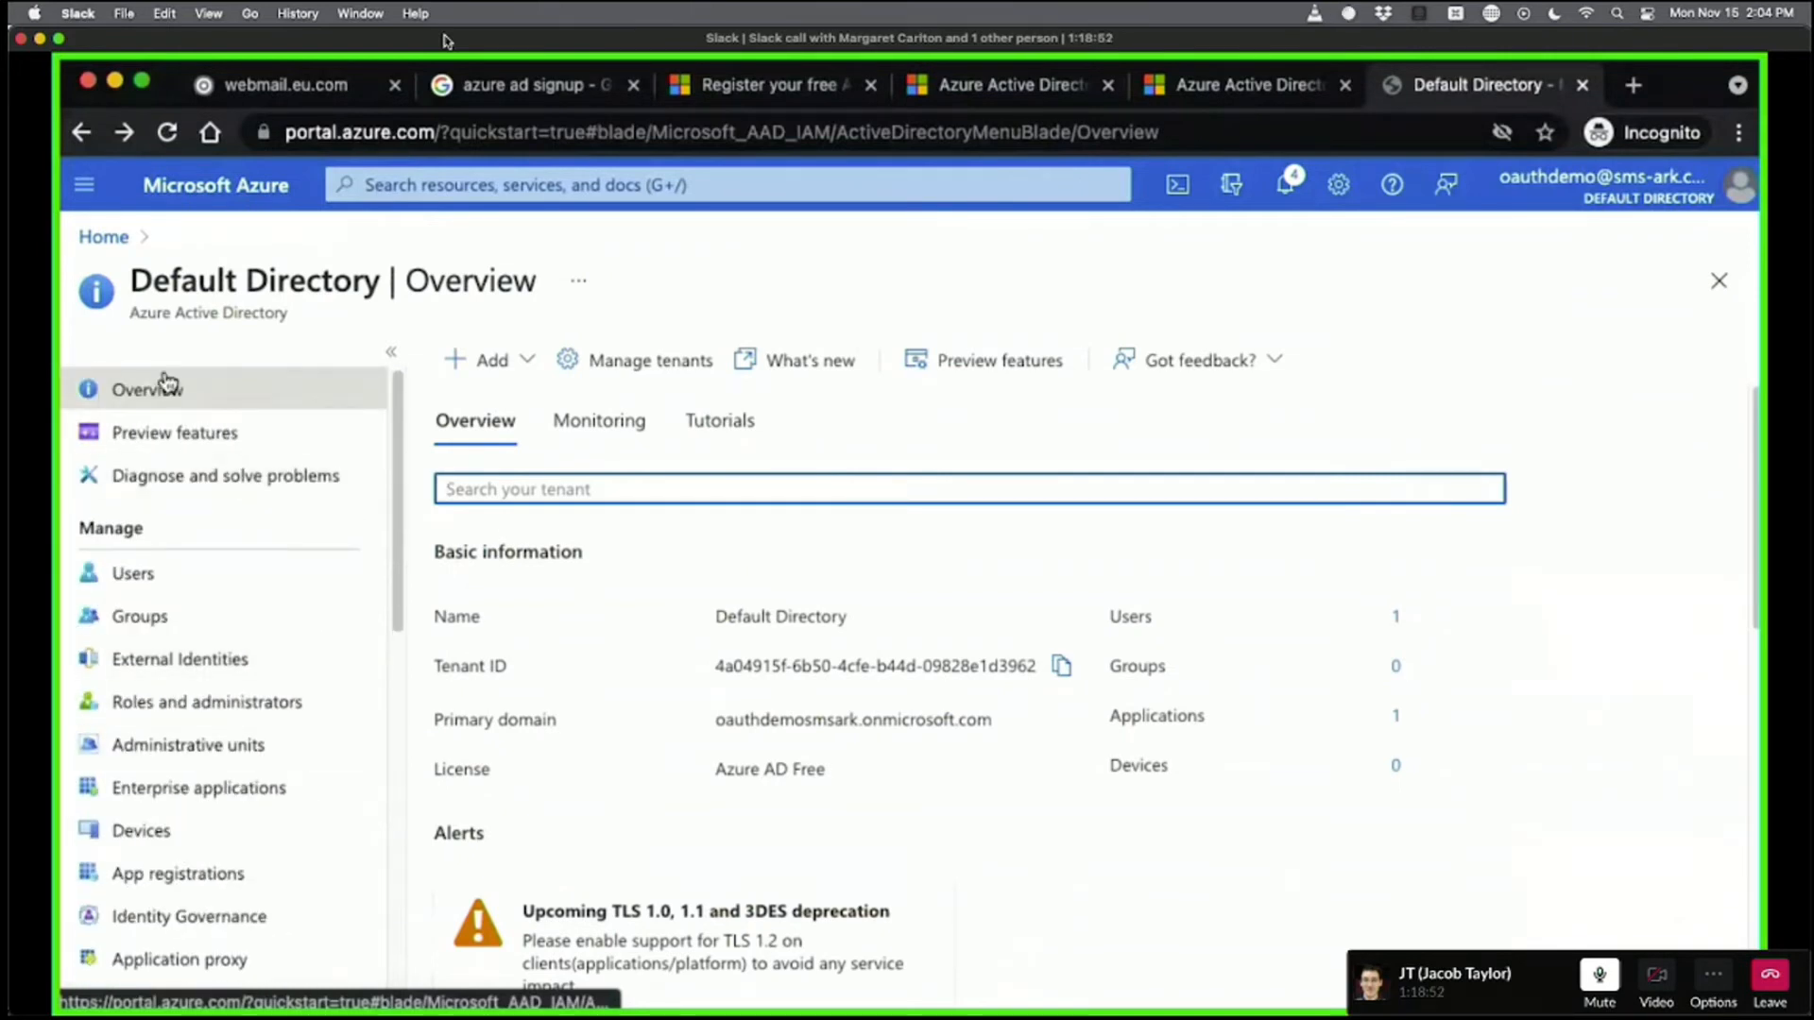
{"action": "scroll", "coordinate": [606, 782], "scroll_direction": "down", "scroll_amount": 2}
{"action": "scroll", "coordinate": [608, 781], "scroll_direction": "down", "scroll_amount": 5}
{"action": "scroll", "coordinate": [202, 786], "scroll_direction": "down", "scroll_amount": 4}
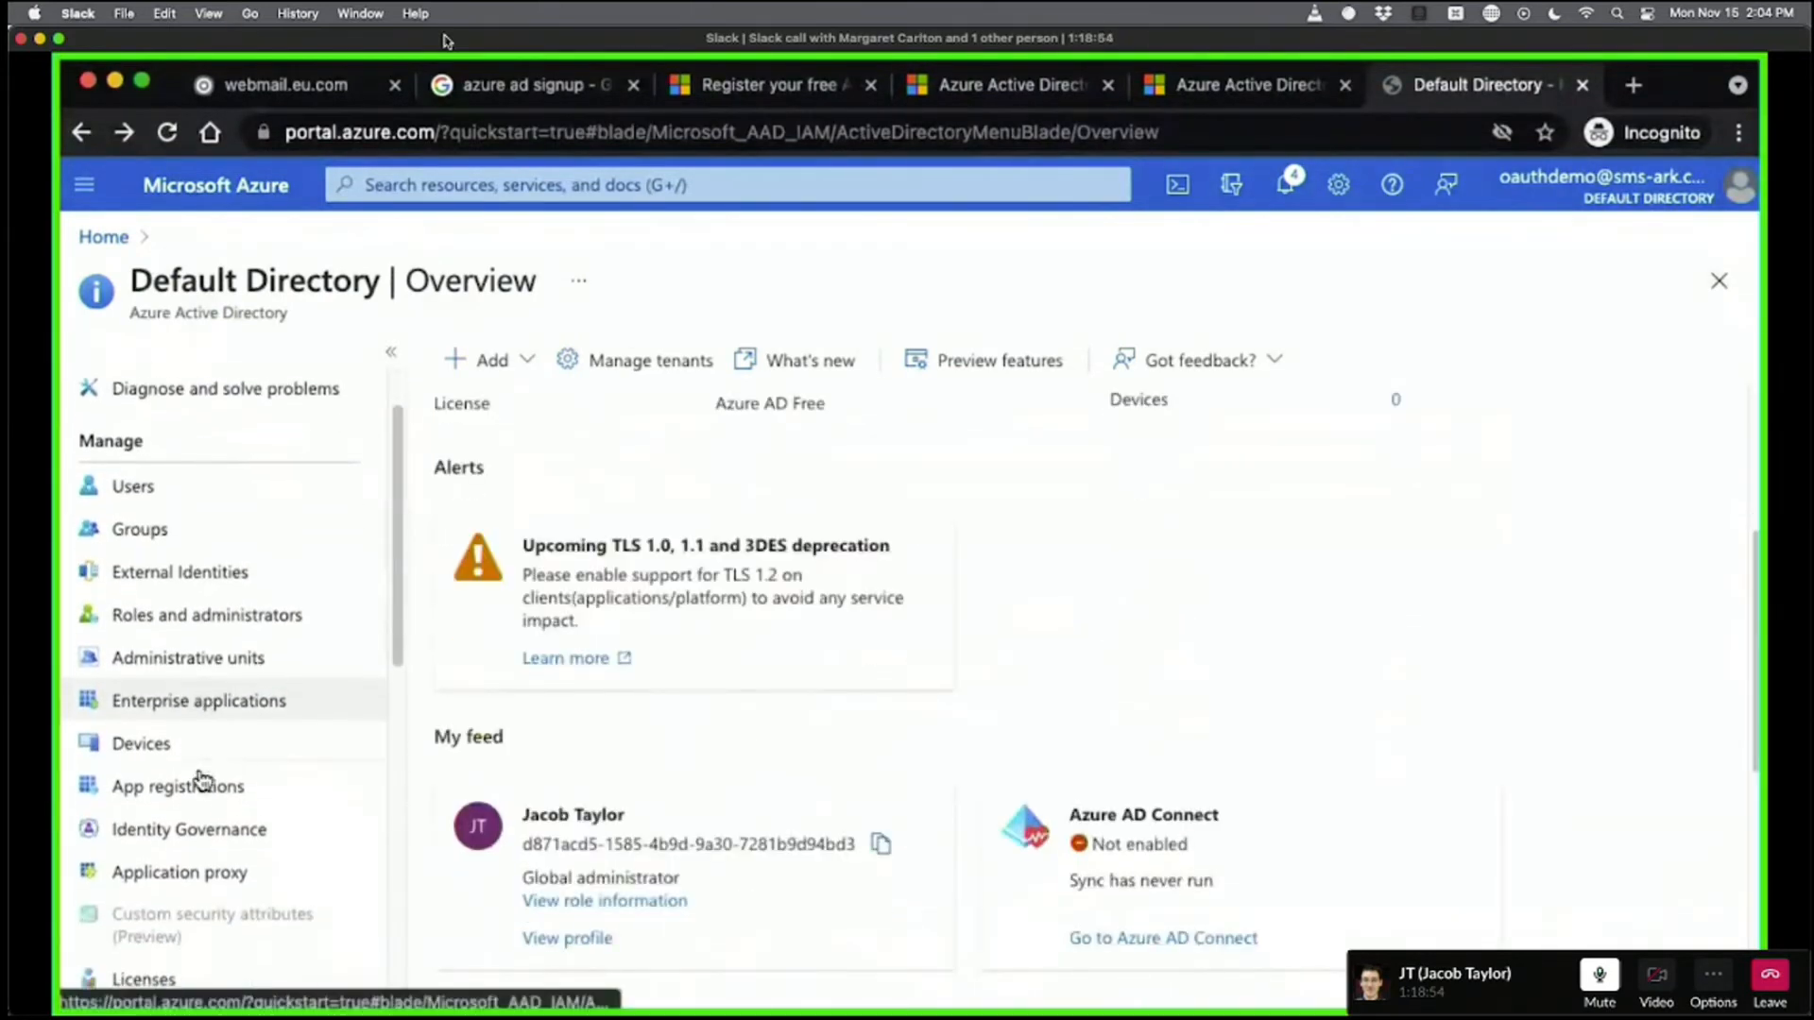
{"action": "scroll", "coordinate": [202, 780], "scroll_direction": "down", "scroll_amount": 1}
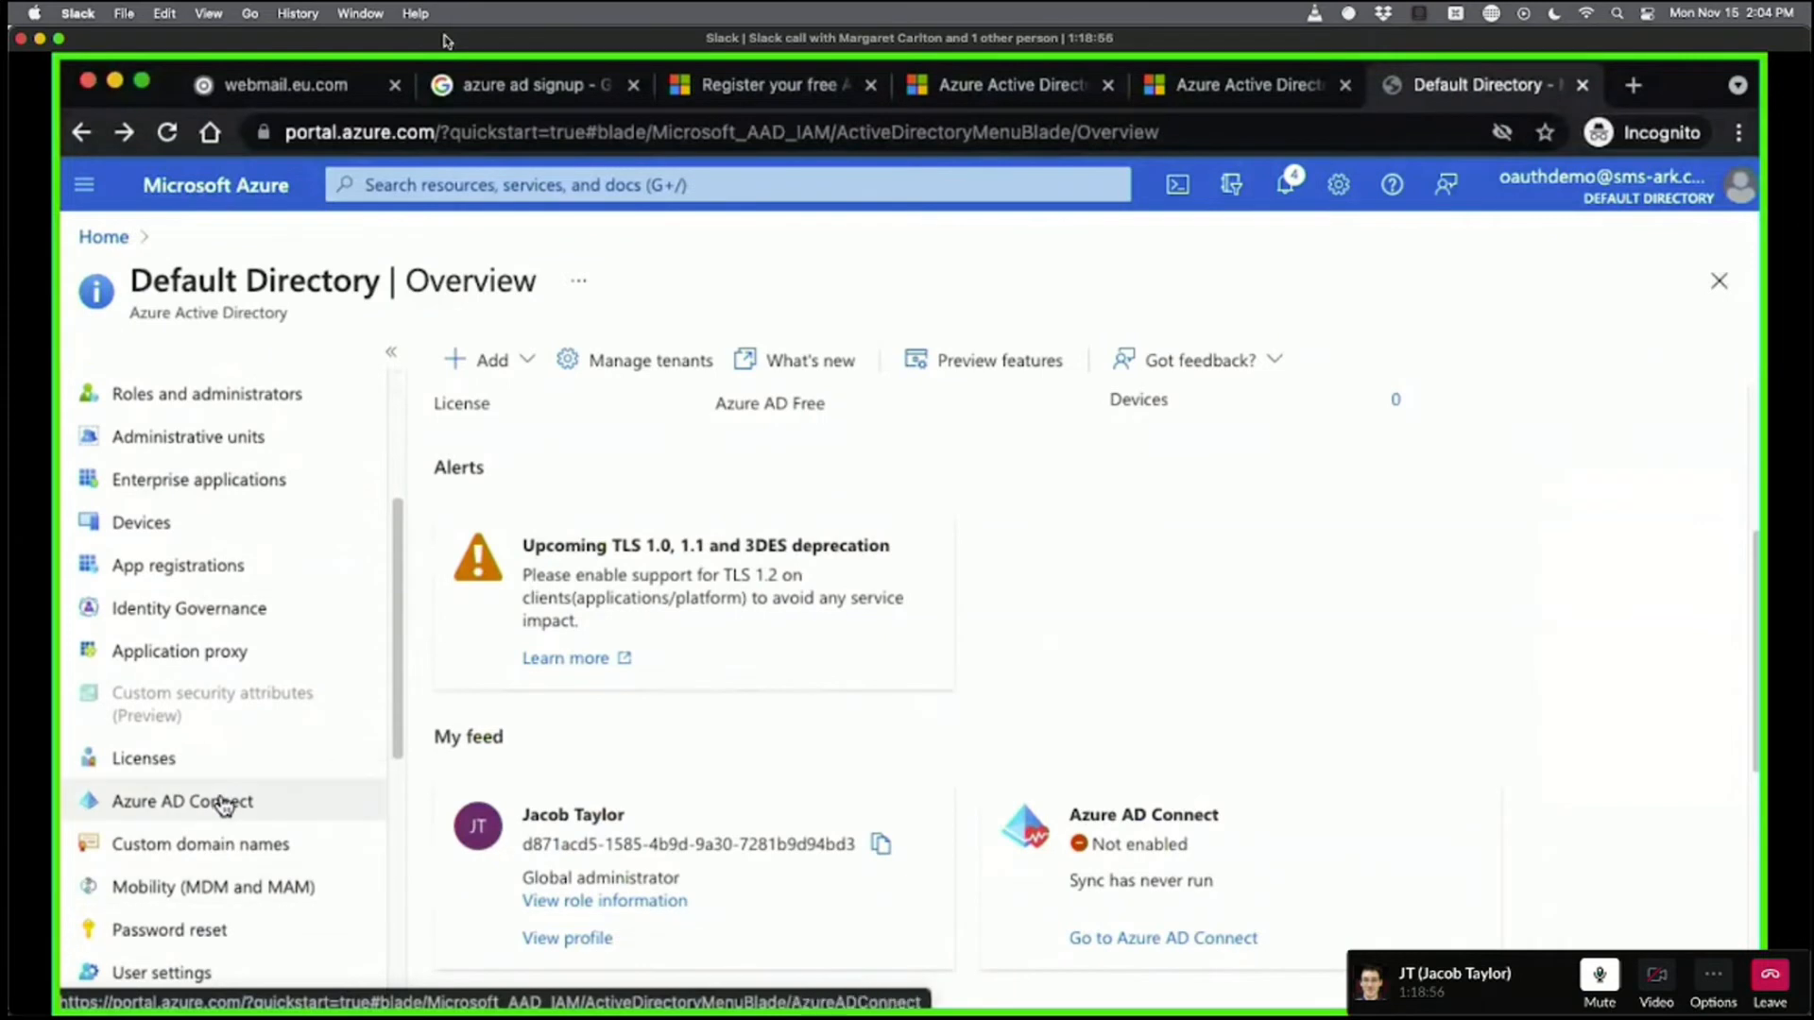
{"action": "scroll", "coordinate": [223, 805], "scroll_direction": "down", "scroll_amount": 5}
{"action": "scroll", "coordinate": [214, 712], "scroll_direction": "down", "scroll_amount": 3}
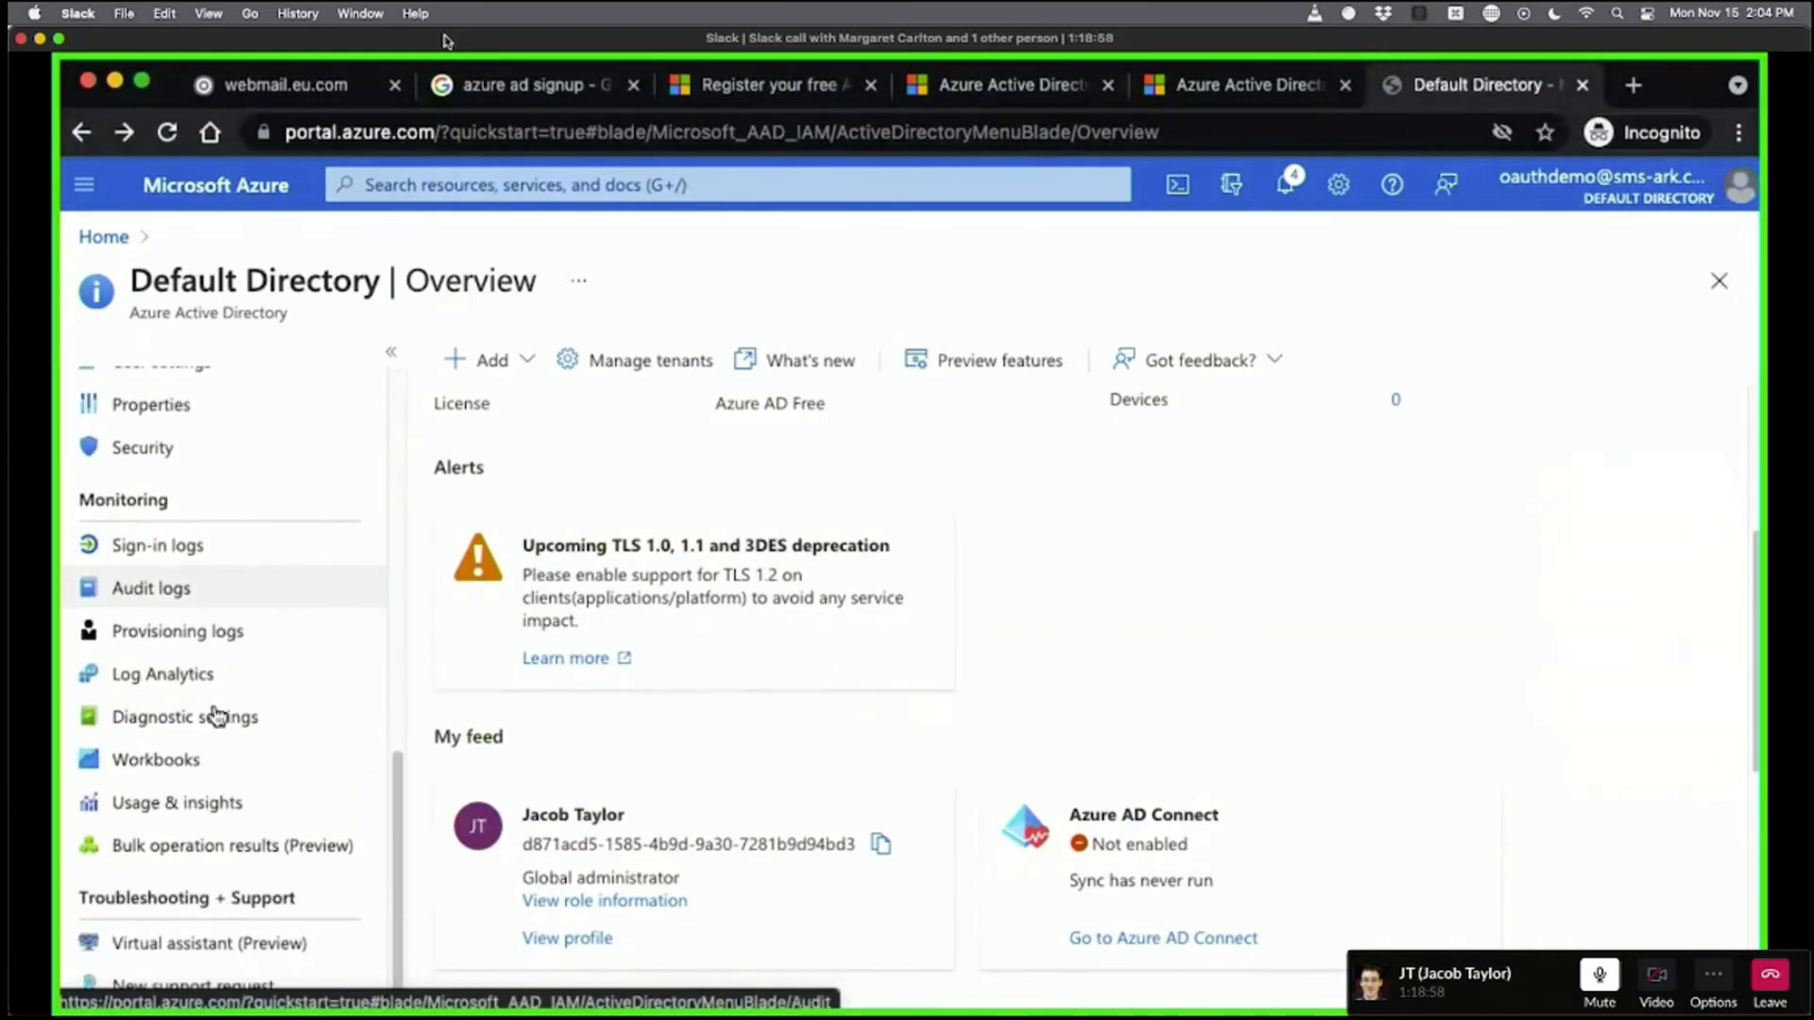
{"action": "scroll", "coordinate": [192, 796], "scroll_direction": "up", "scroll_amount": 20}
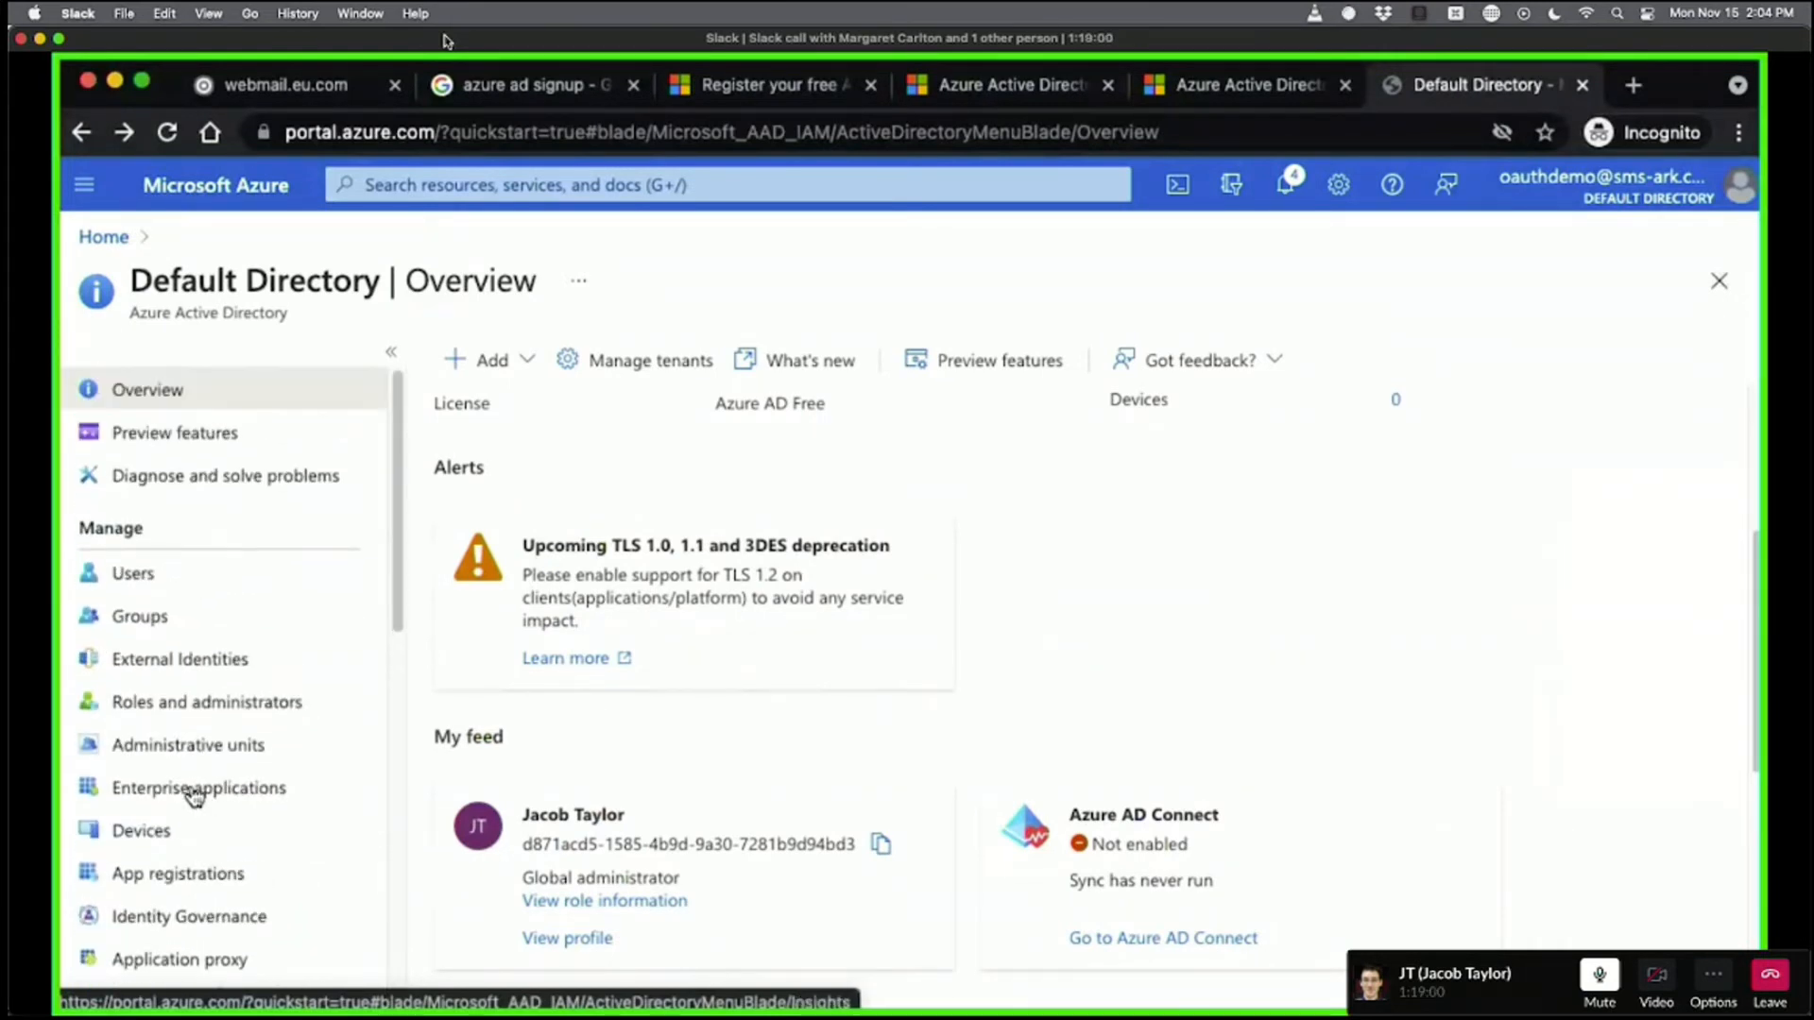
{"action": "left_click", "coordinate": [82, 132]}
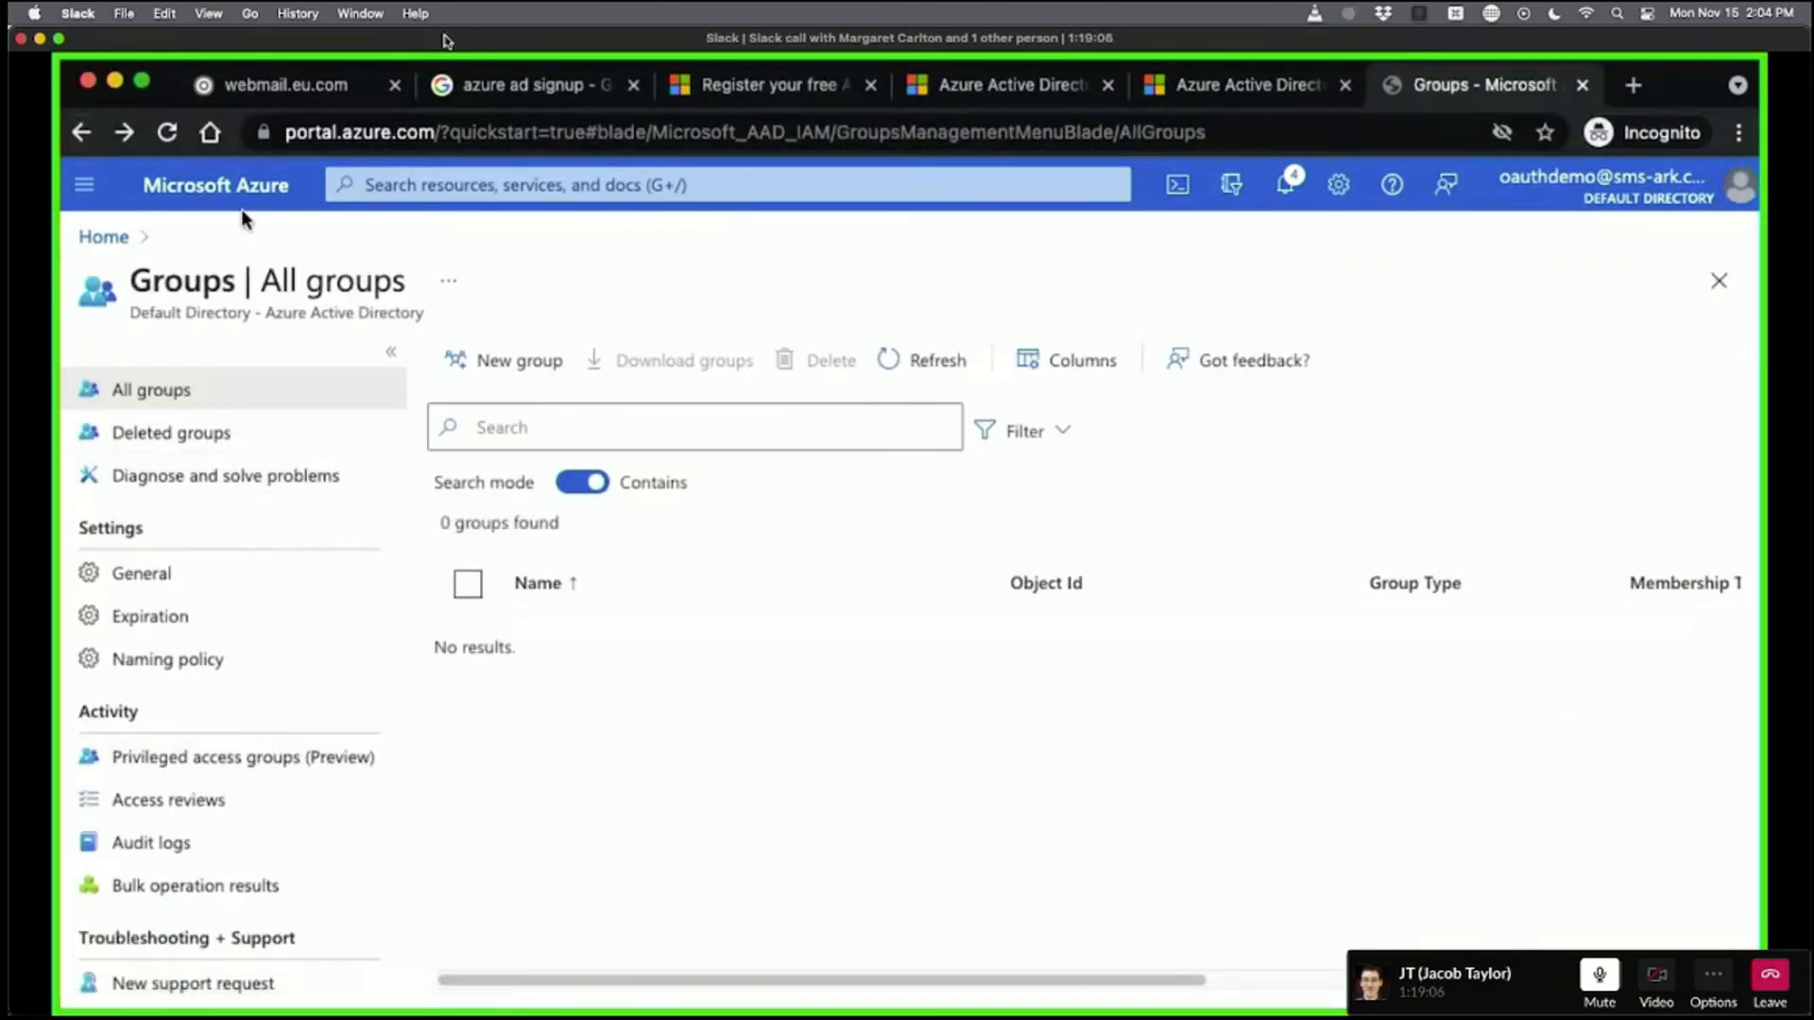
Go from Home through Azure Active Directory and App registrations to the FileMaker SSO Demo overview.
{"action": "left_click", "coordinate": [104, 237]}
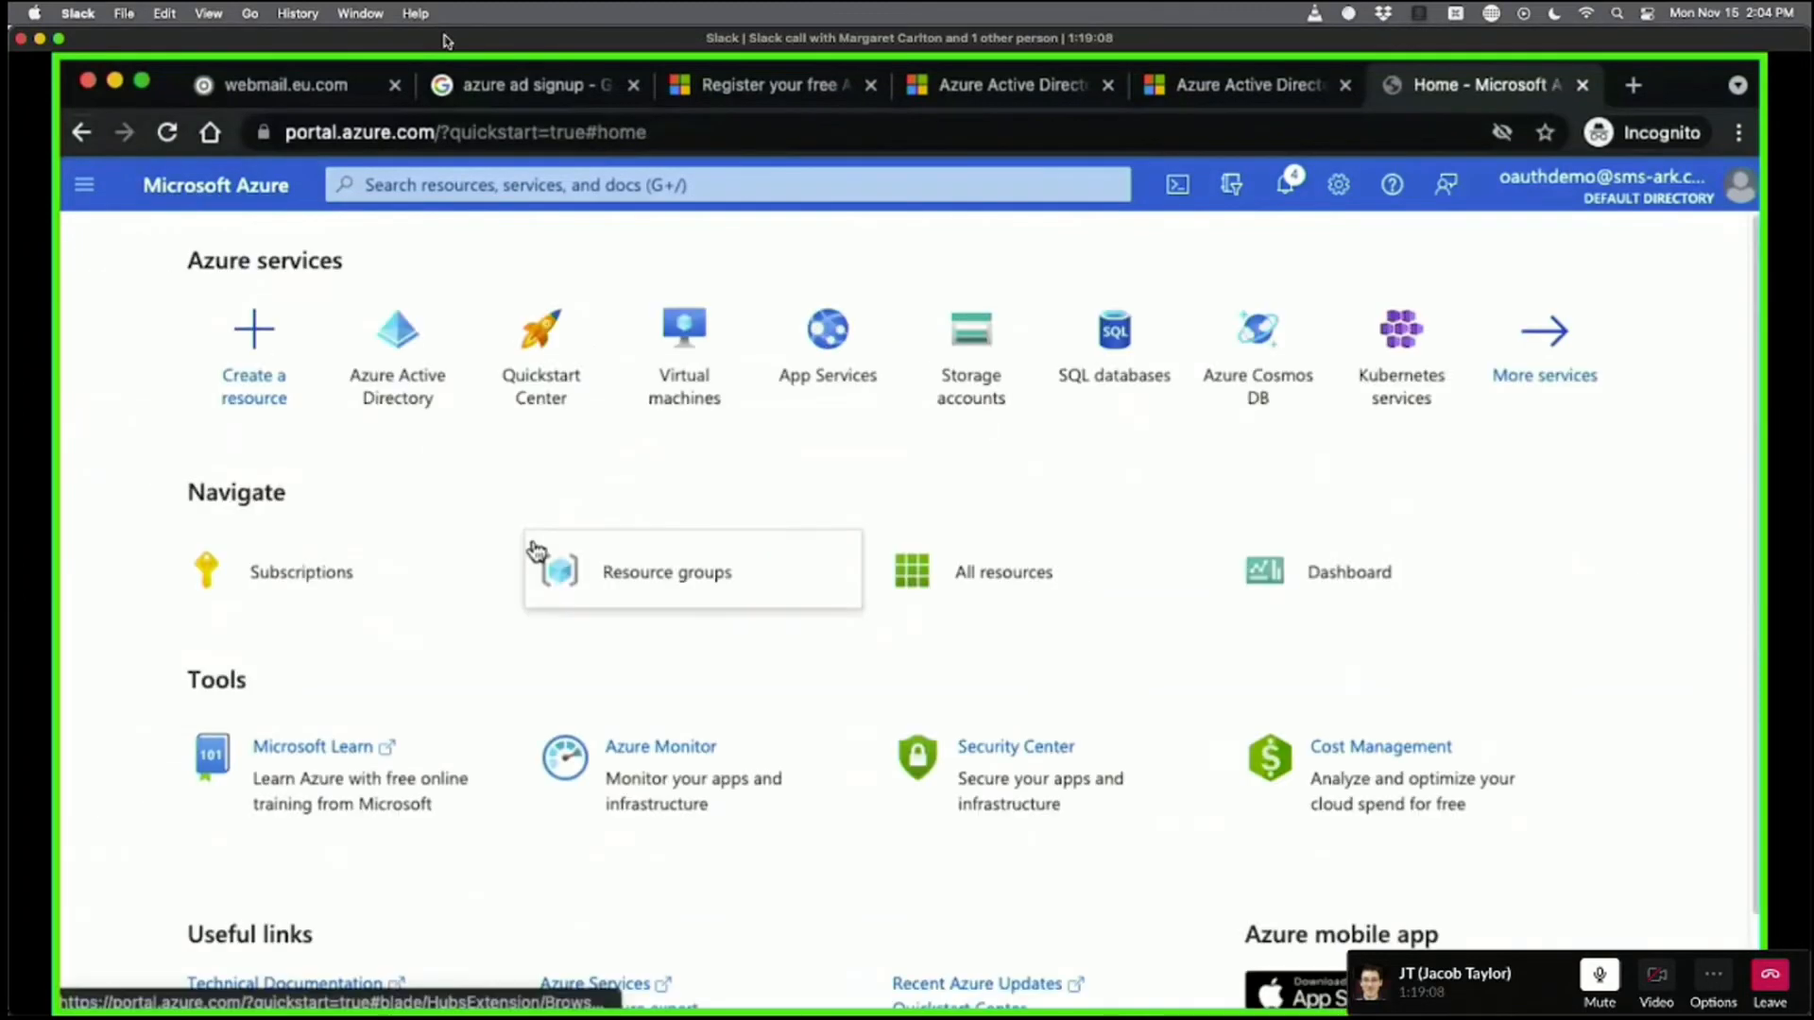
{"action": "left_click", "coordinate": [418, 364]}
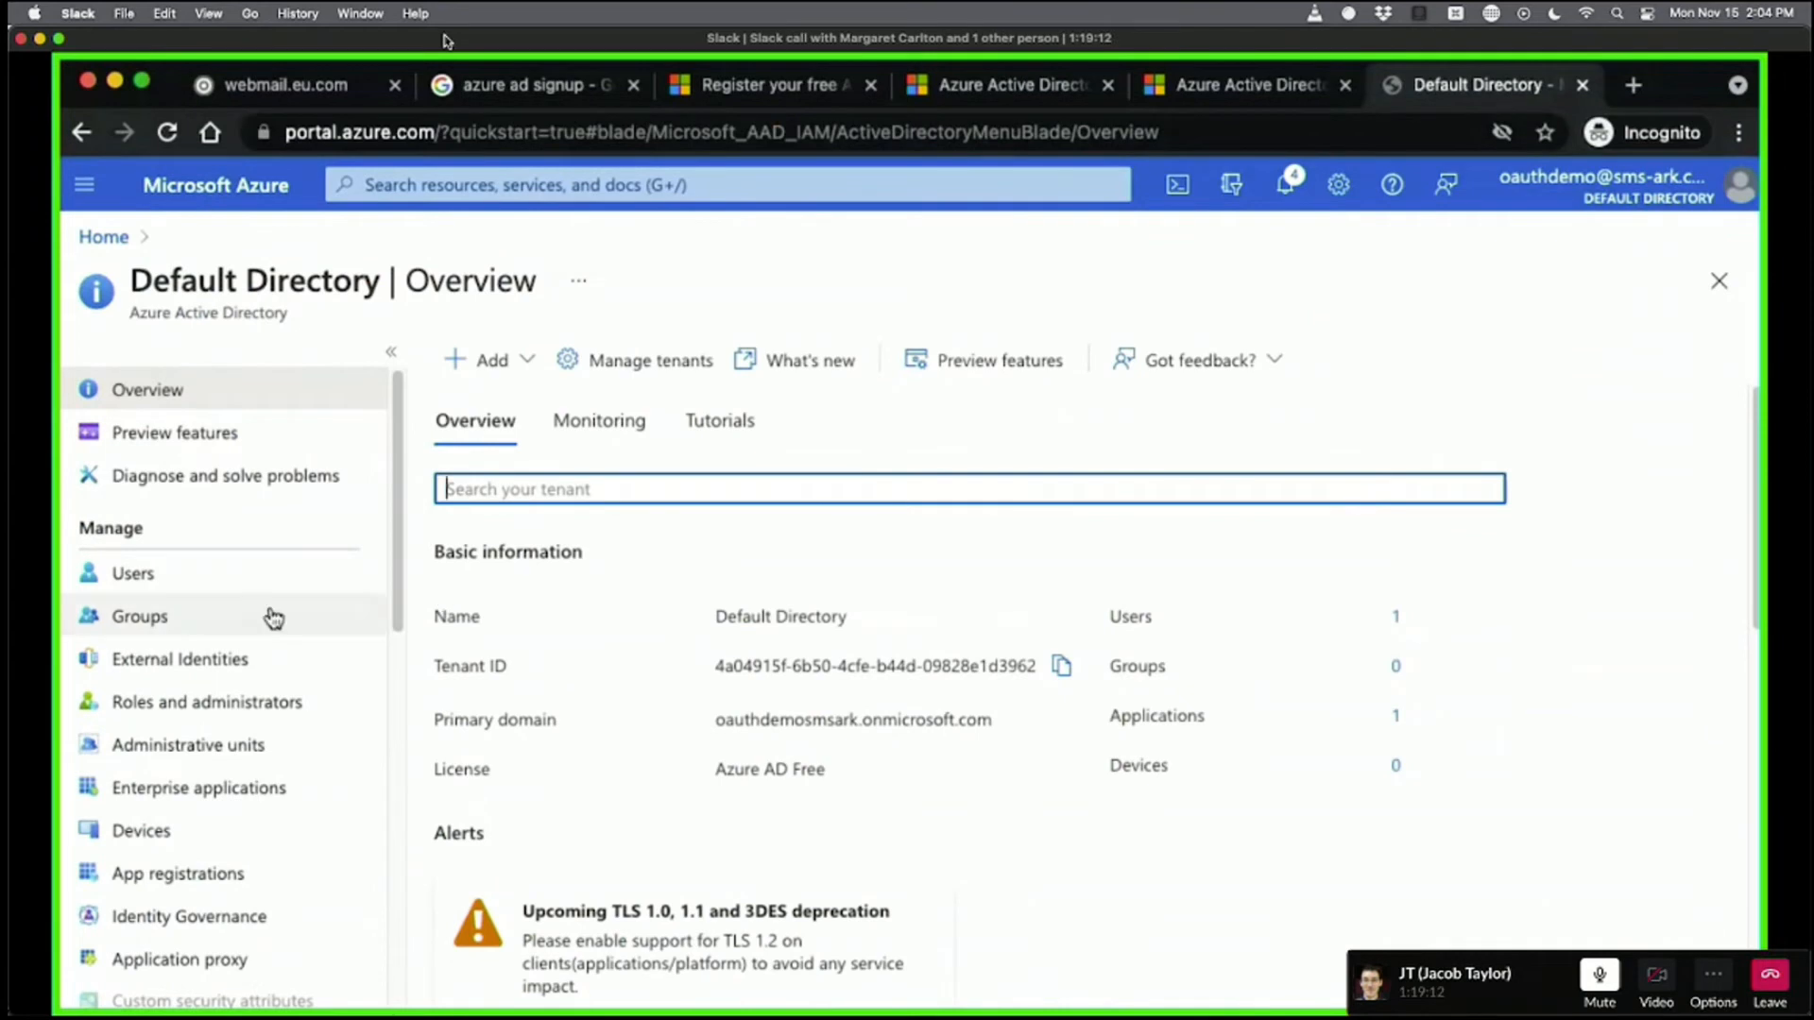
{"action": "scroll", "coordinate": [144, 671], "scroll_direction": "down", "scroll_amount": 3}
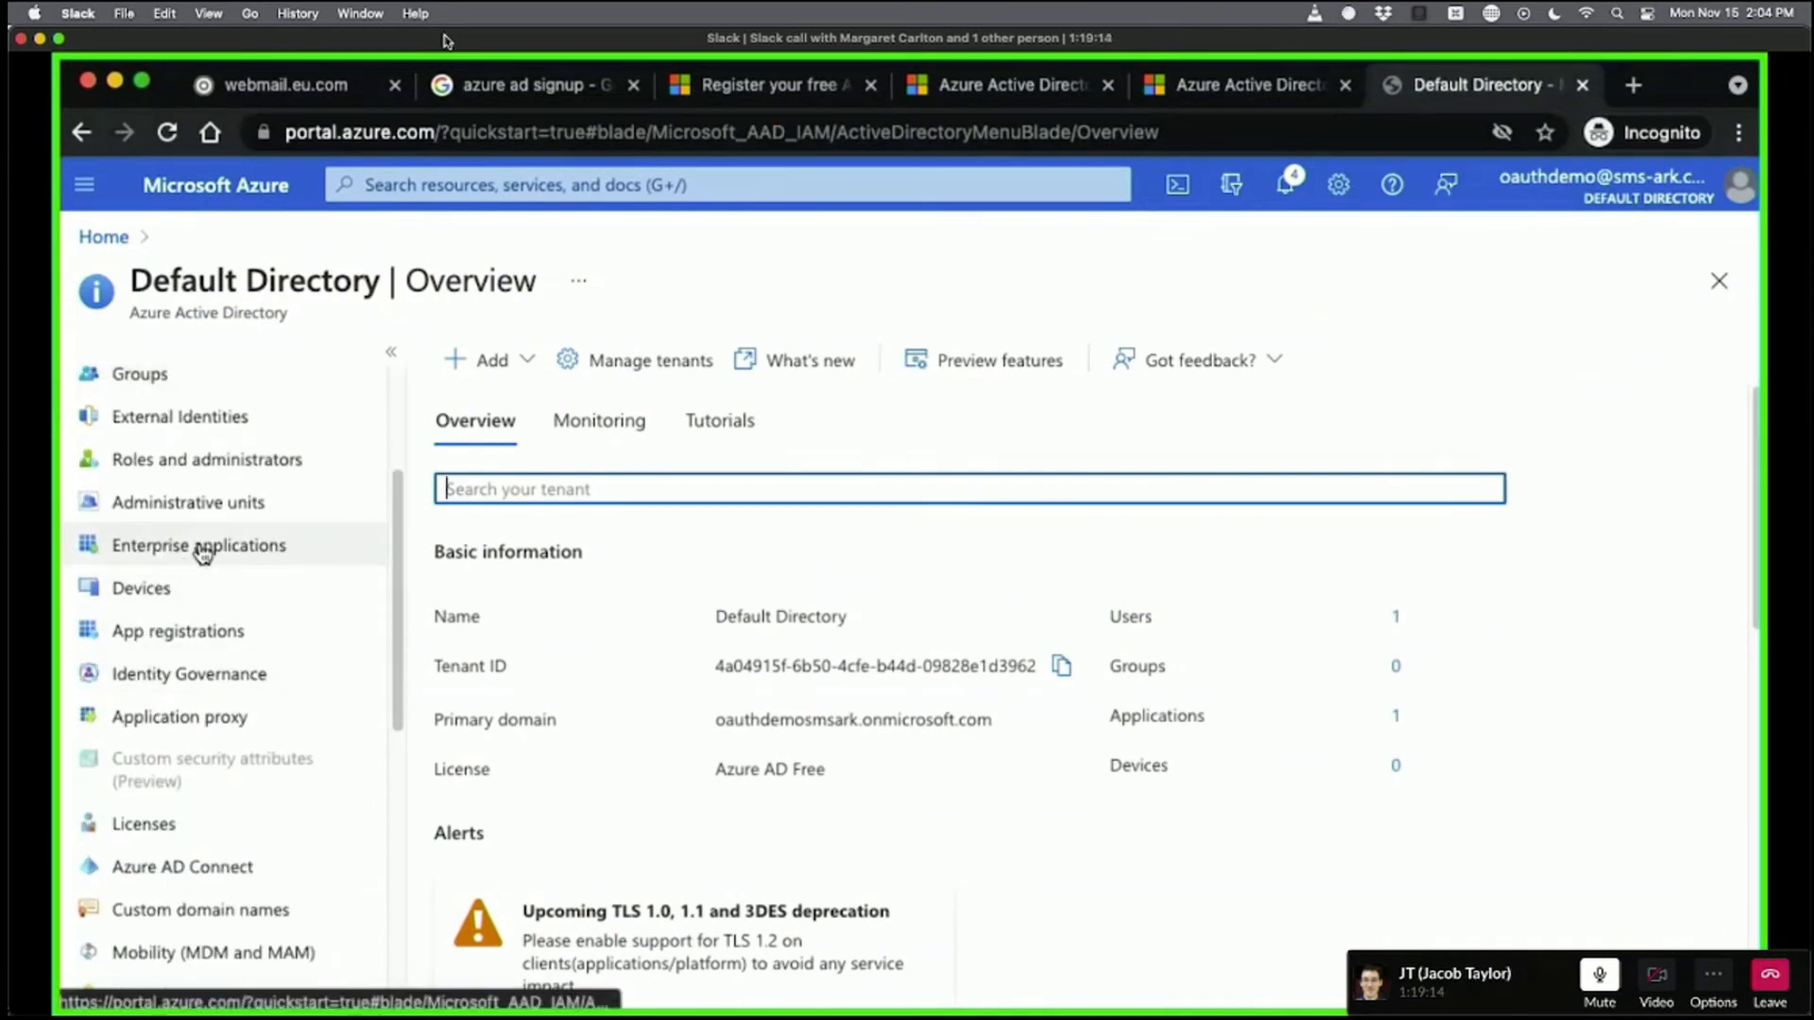
{"action": "left_click", "coordinate": [173, 633]}
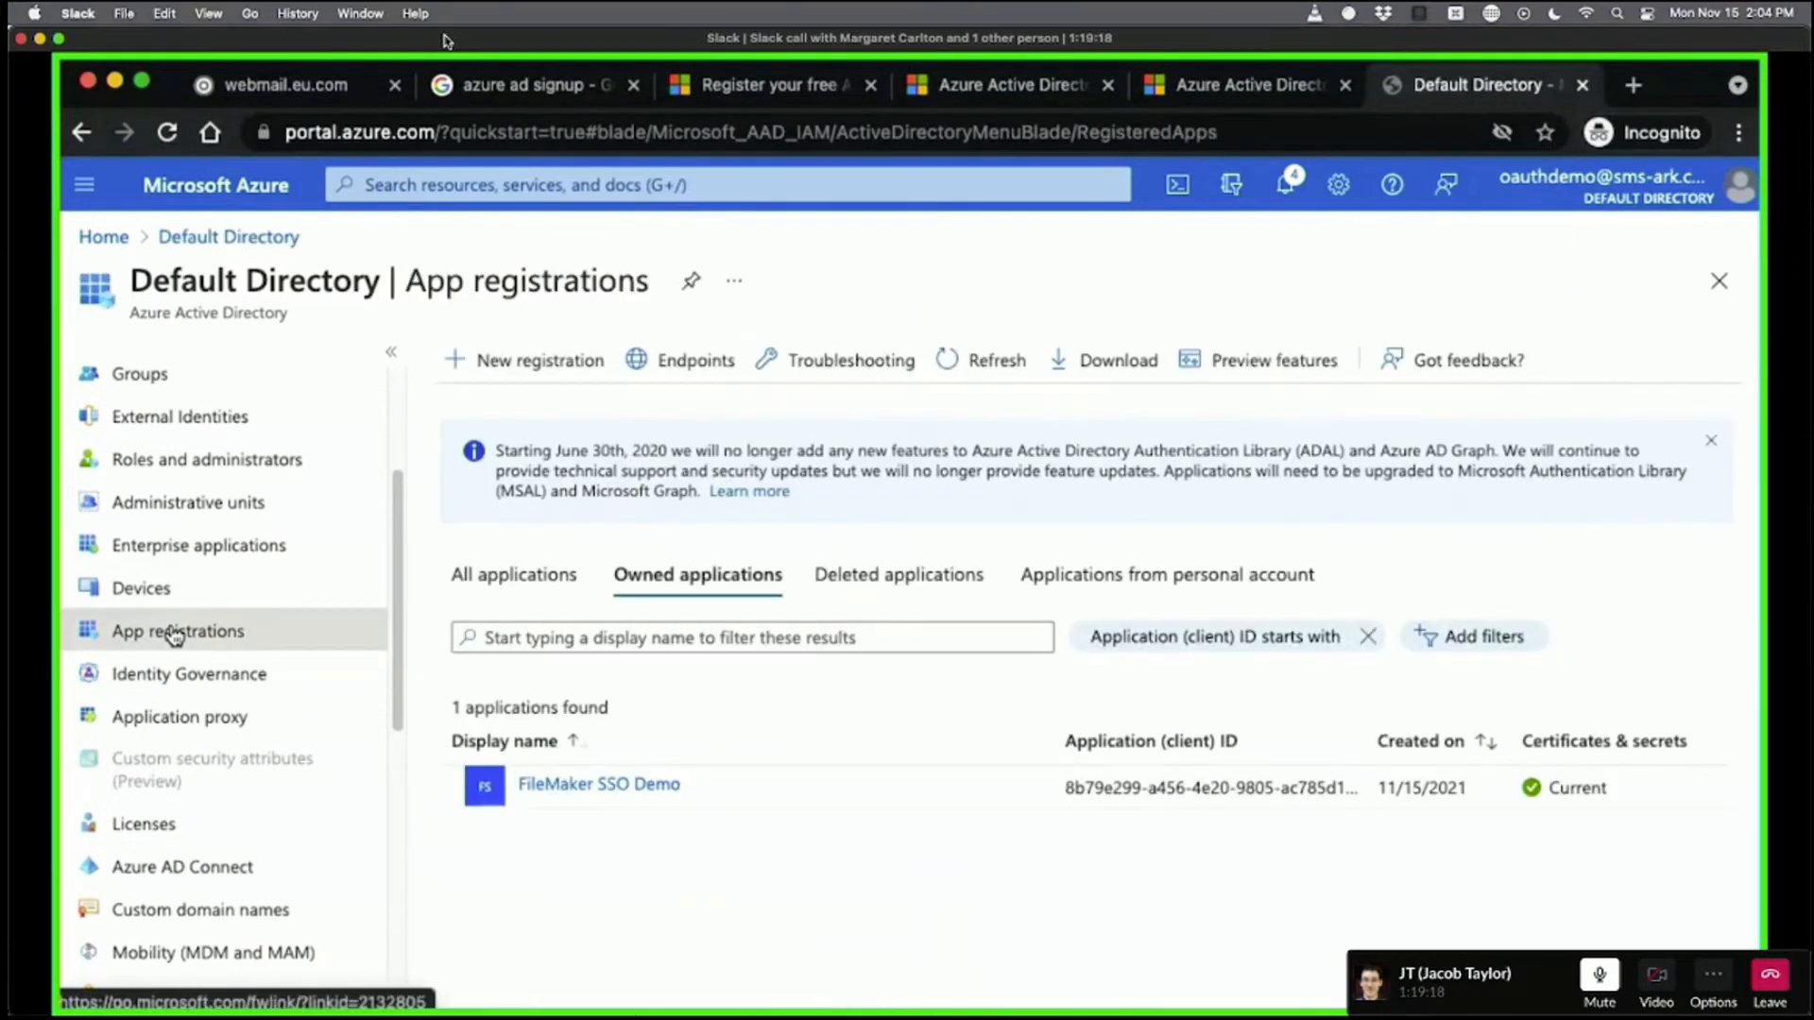
{"action": "left_click", "coordinate": [591, 787]}
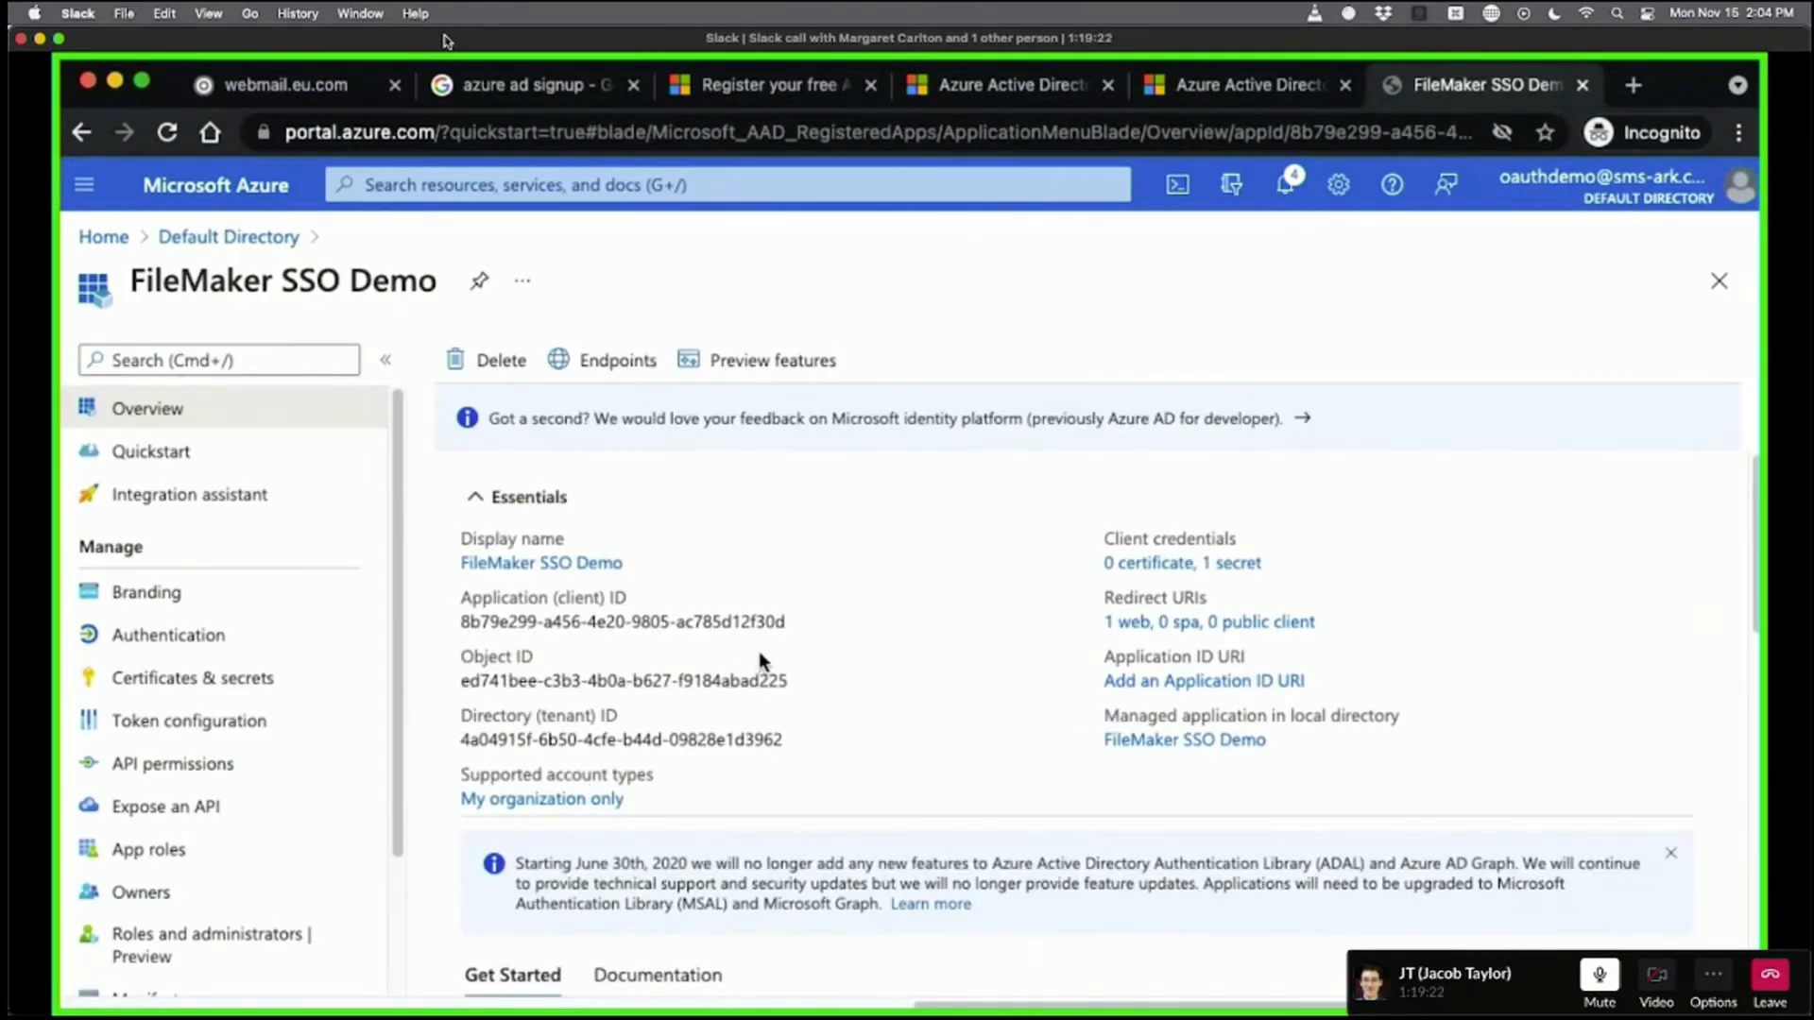
{"action": "scroll", "coordinate": [269, 692], "scroll_direction": "down", "scroll_amount": 4}
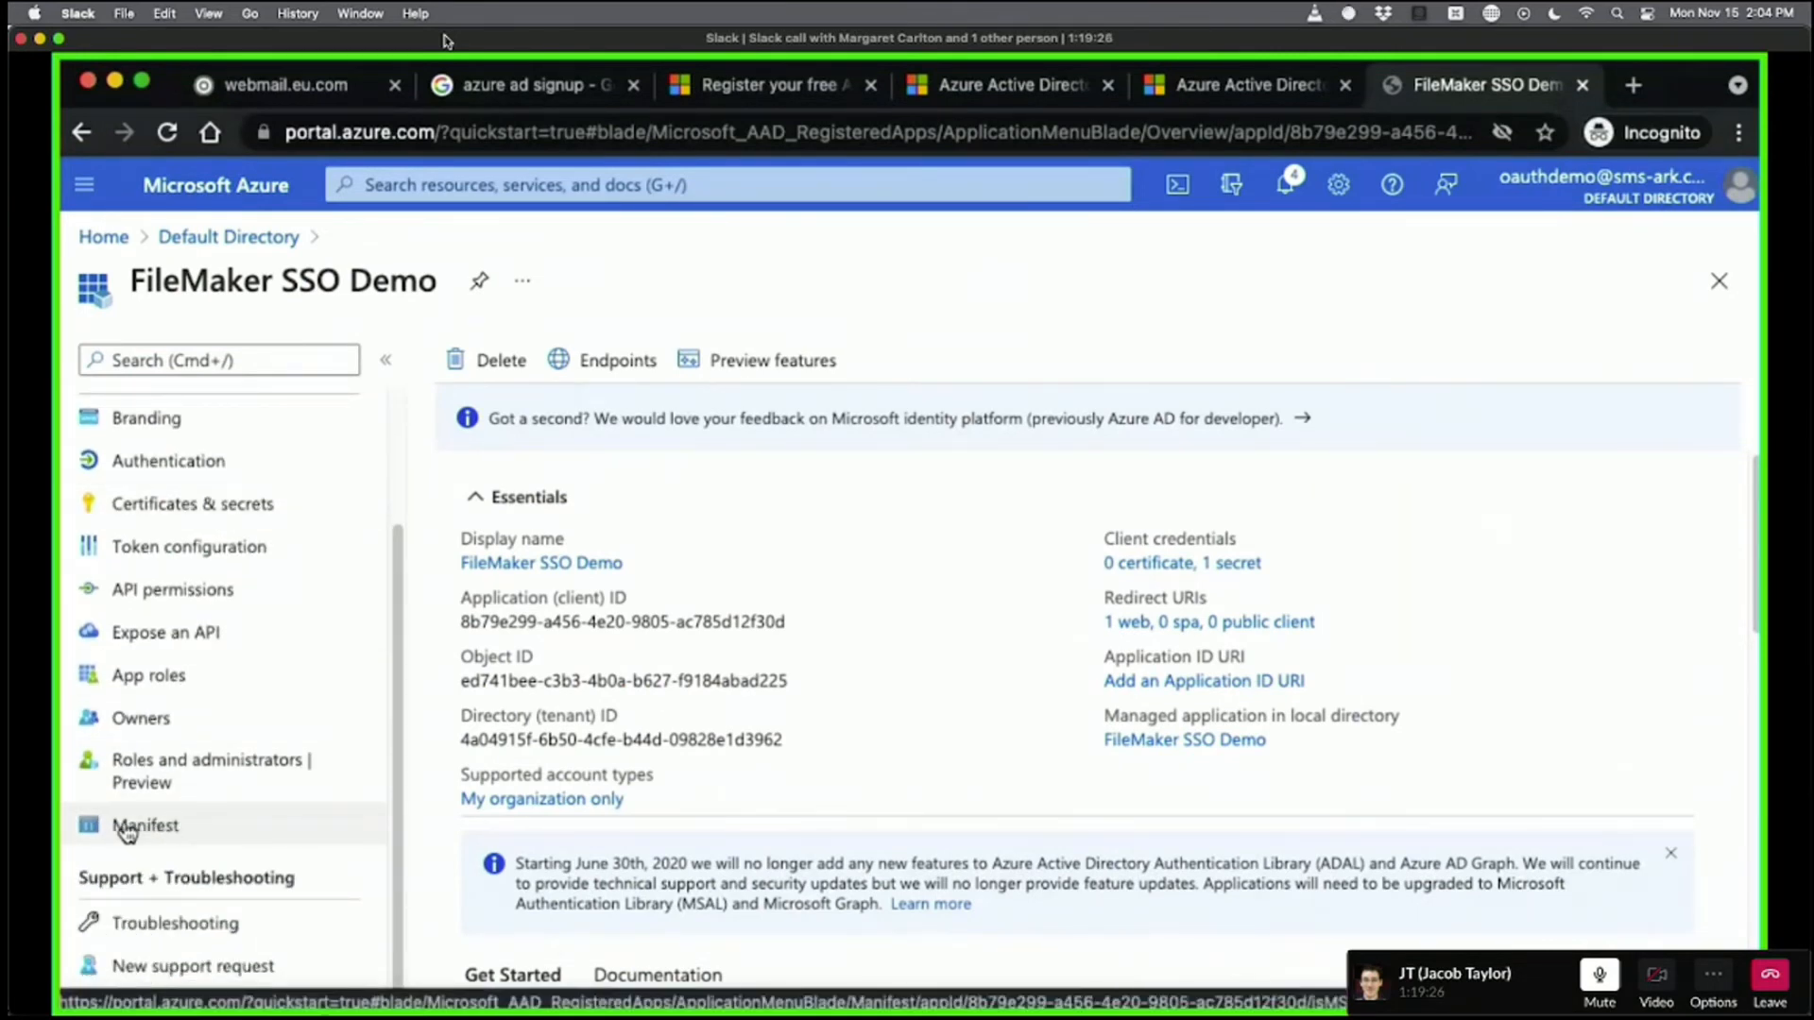
{"action": "scroll", "coordinate": [184, 829], "scroll_direction": "up", "scroll_amount": 4}
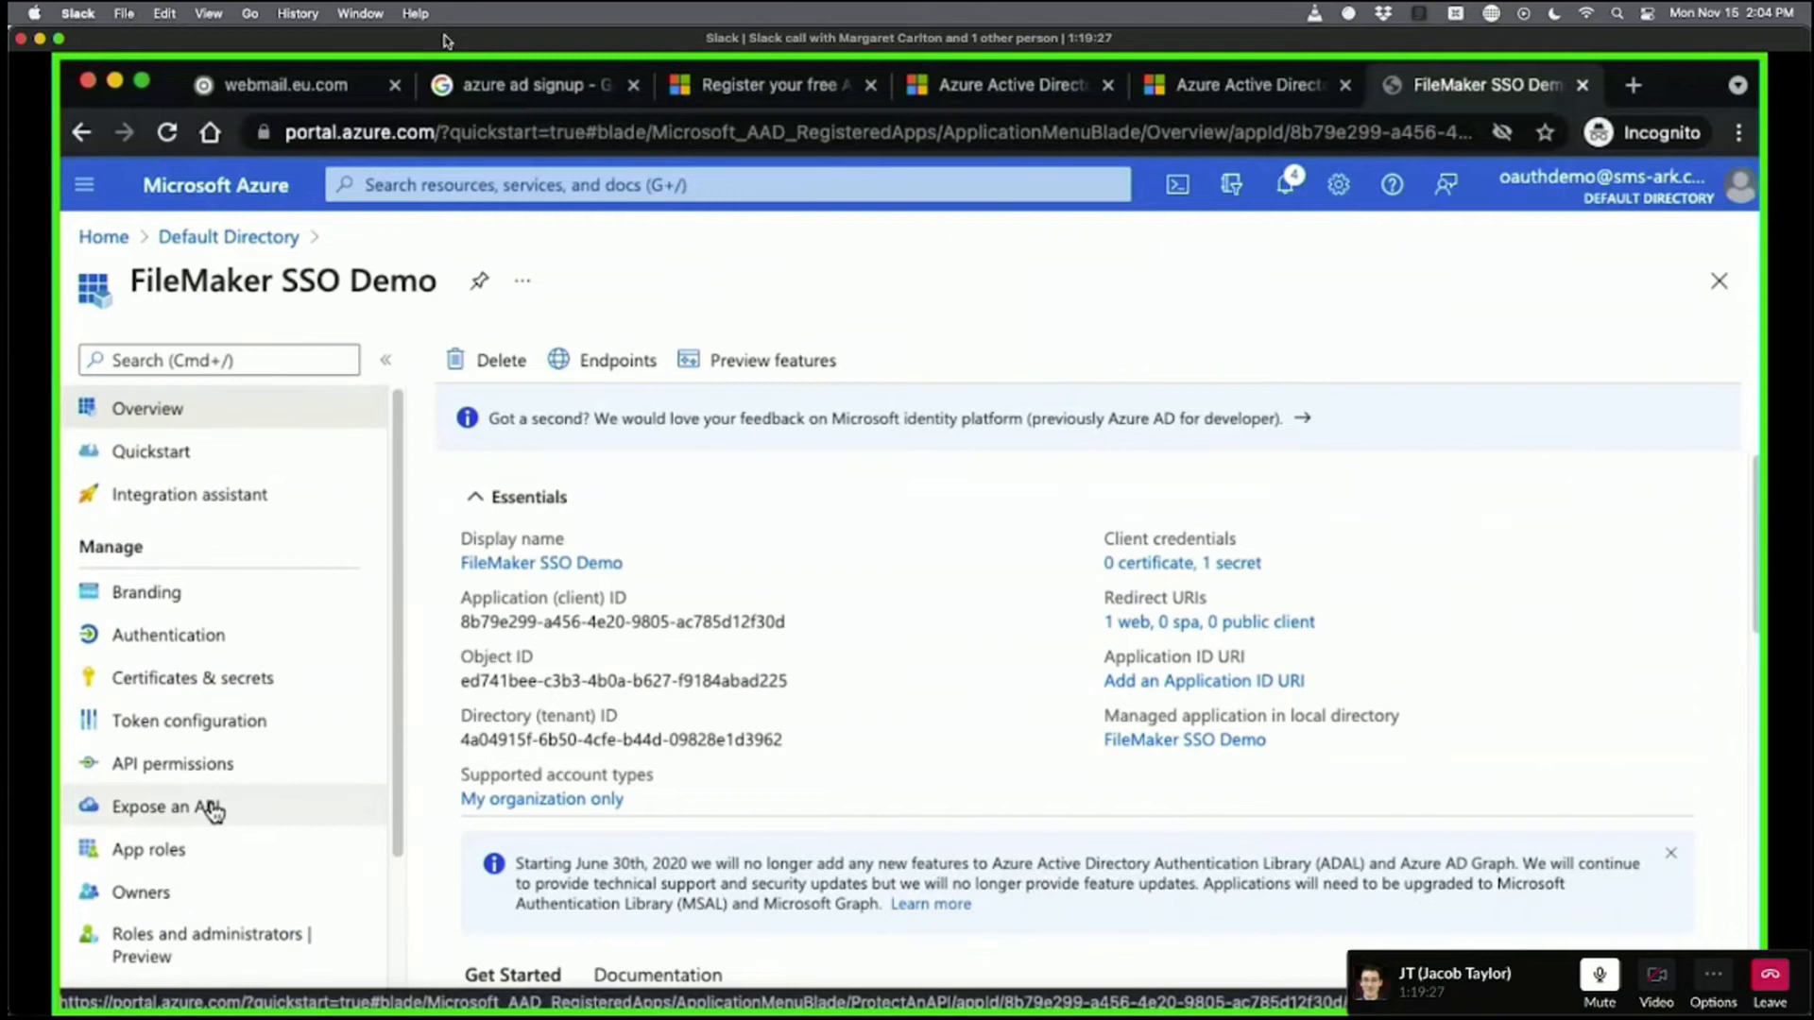
Go back through Default Directory to its All groups page, which still shows 0 groups.
{"action": "left_click", "coordinate": [224, 238]}
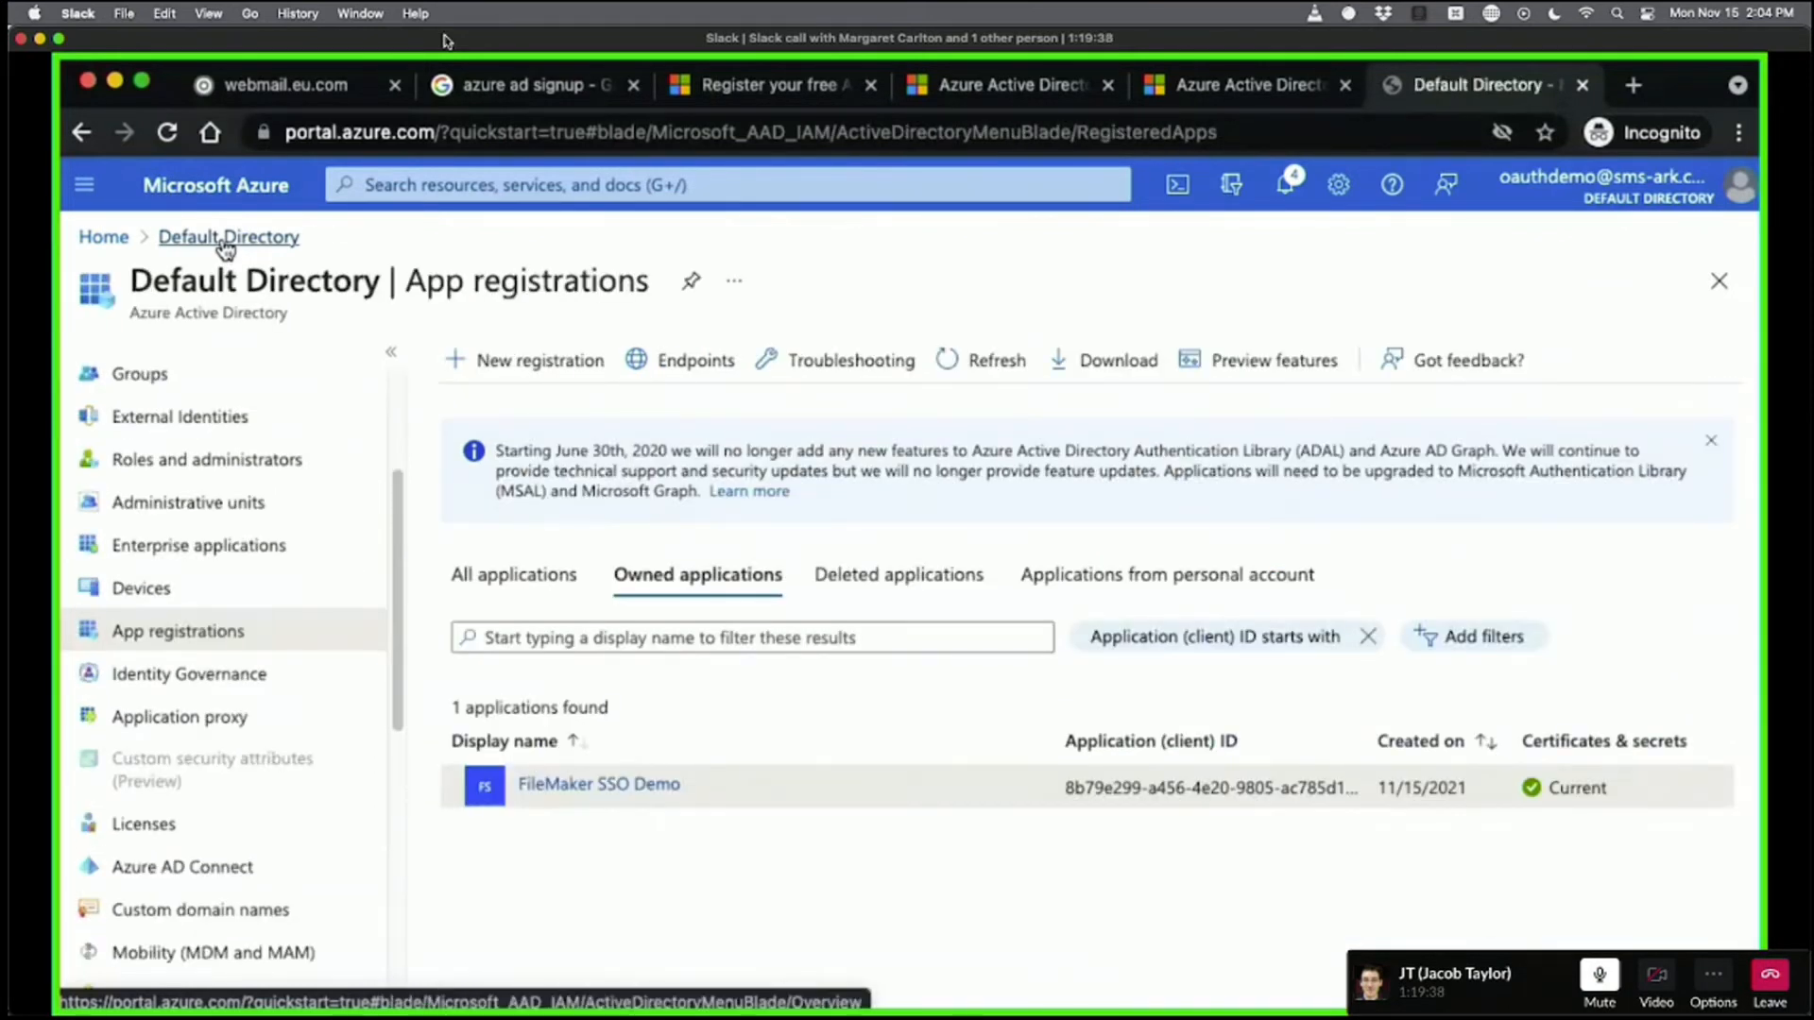
{"action": "left_click", "coordinate": [225, 238]}
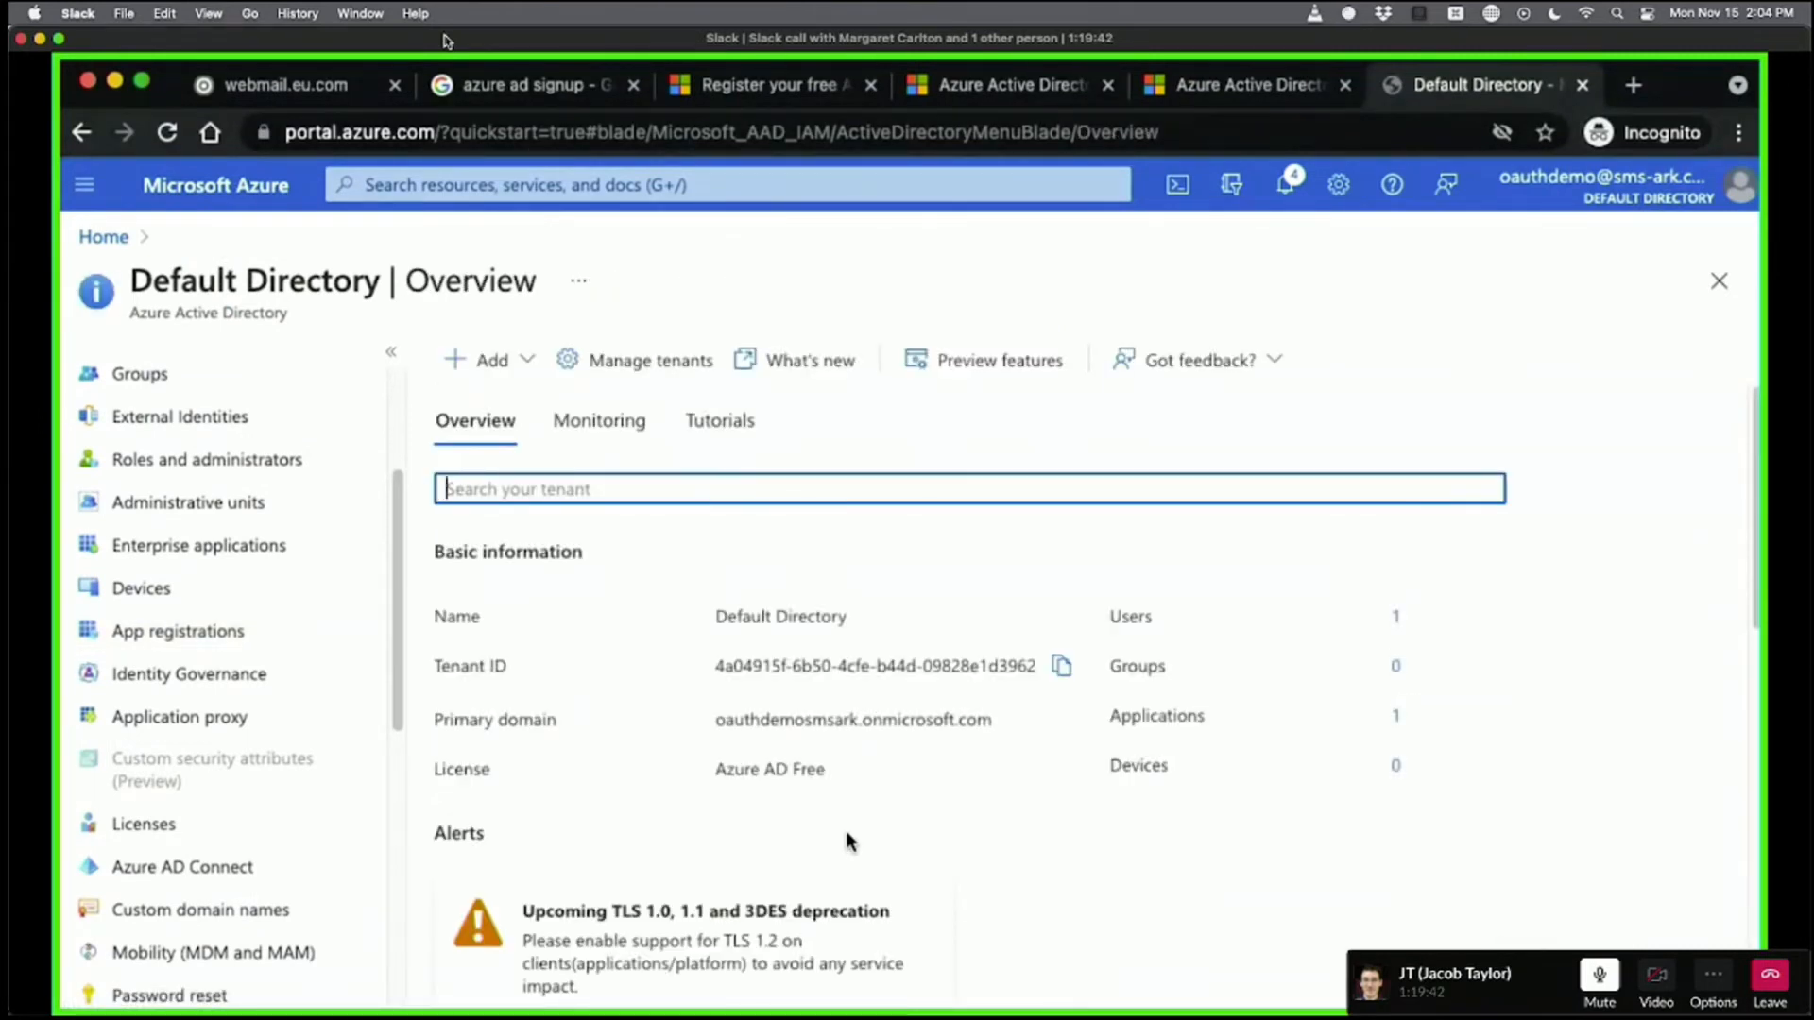
{"action": "scroll", "coordinate": [236, 661], "scroll_direction": "up", "scroll_amount": 5}
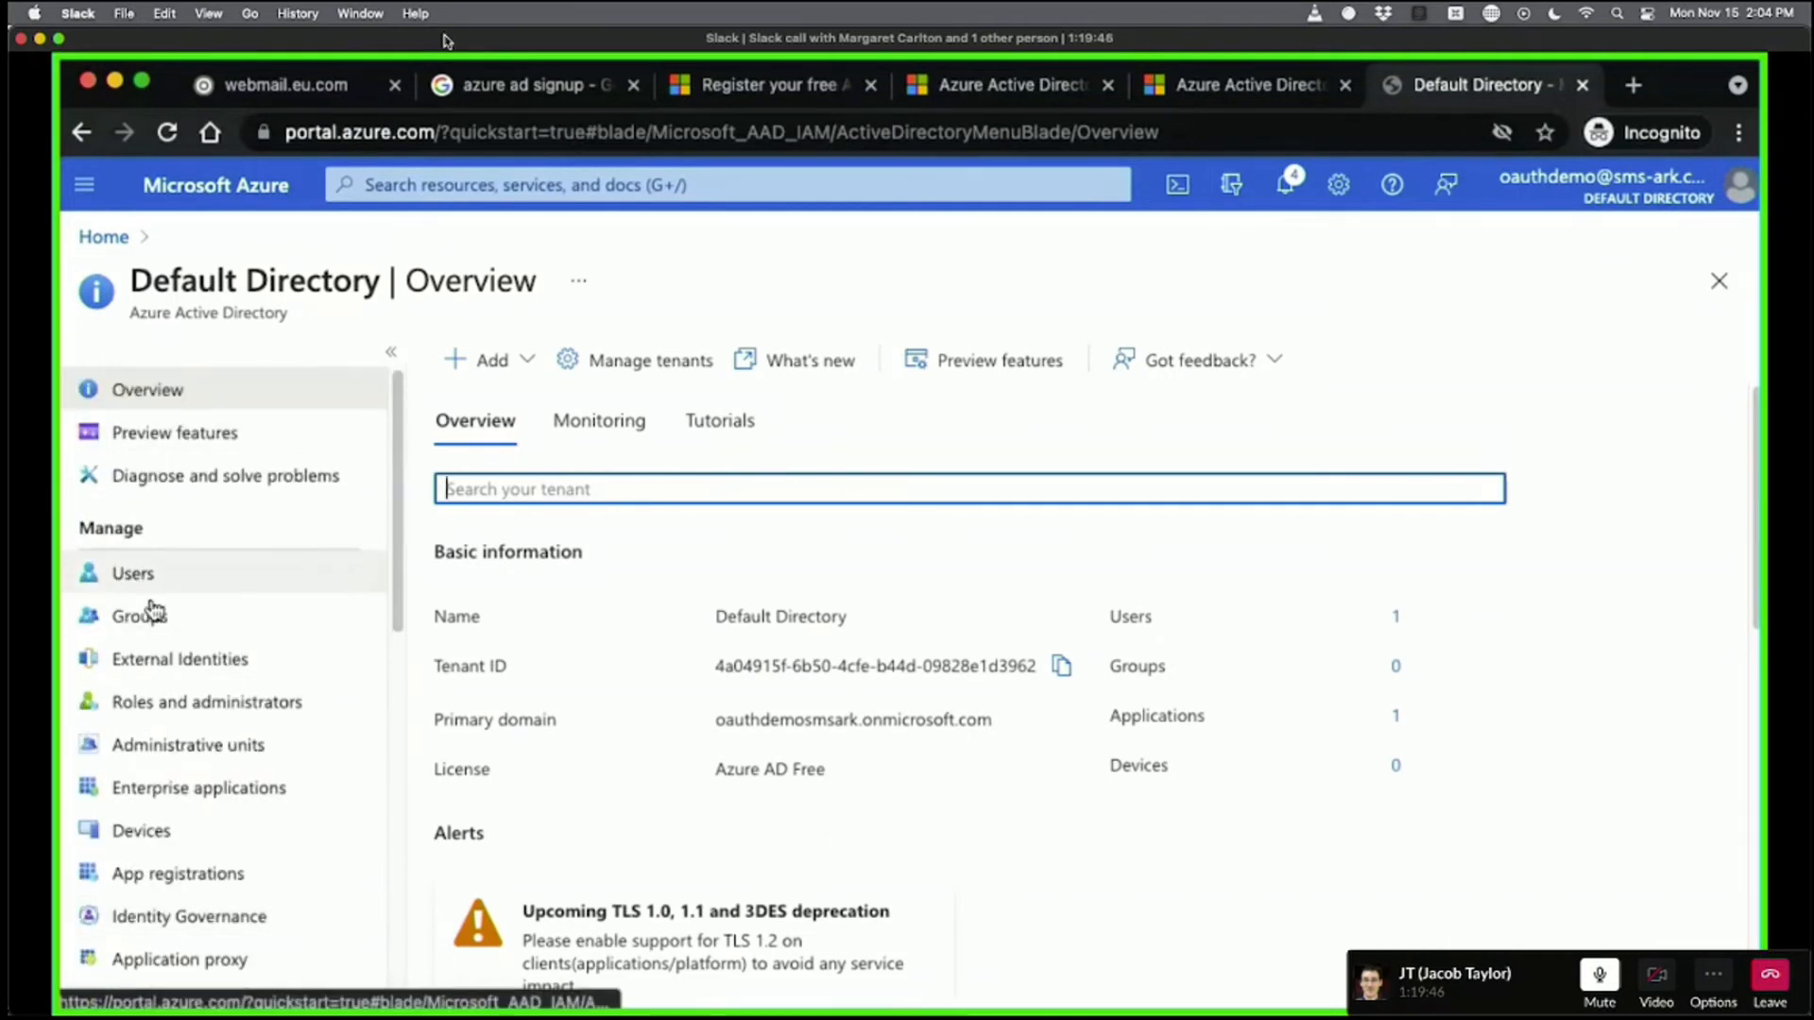
{"action": "left_click", "coordinate": [197, 627]}
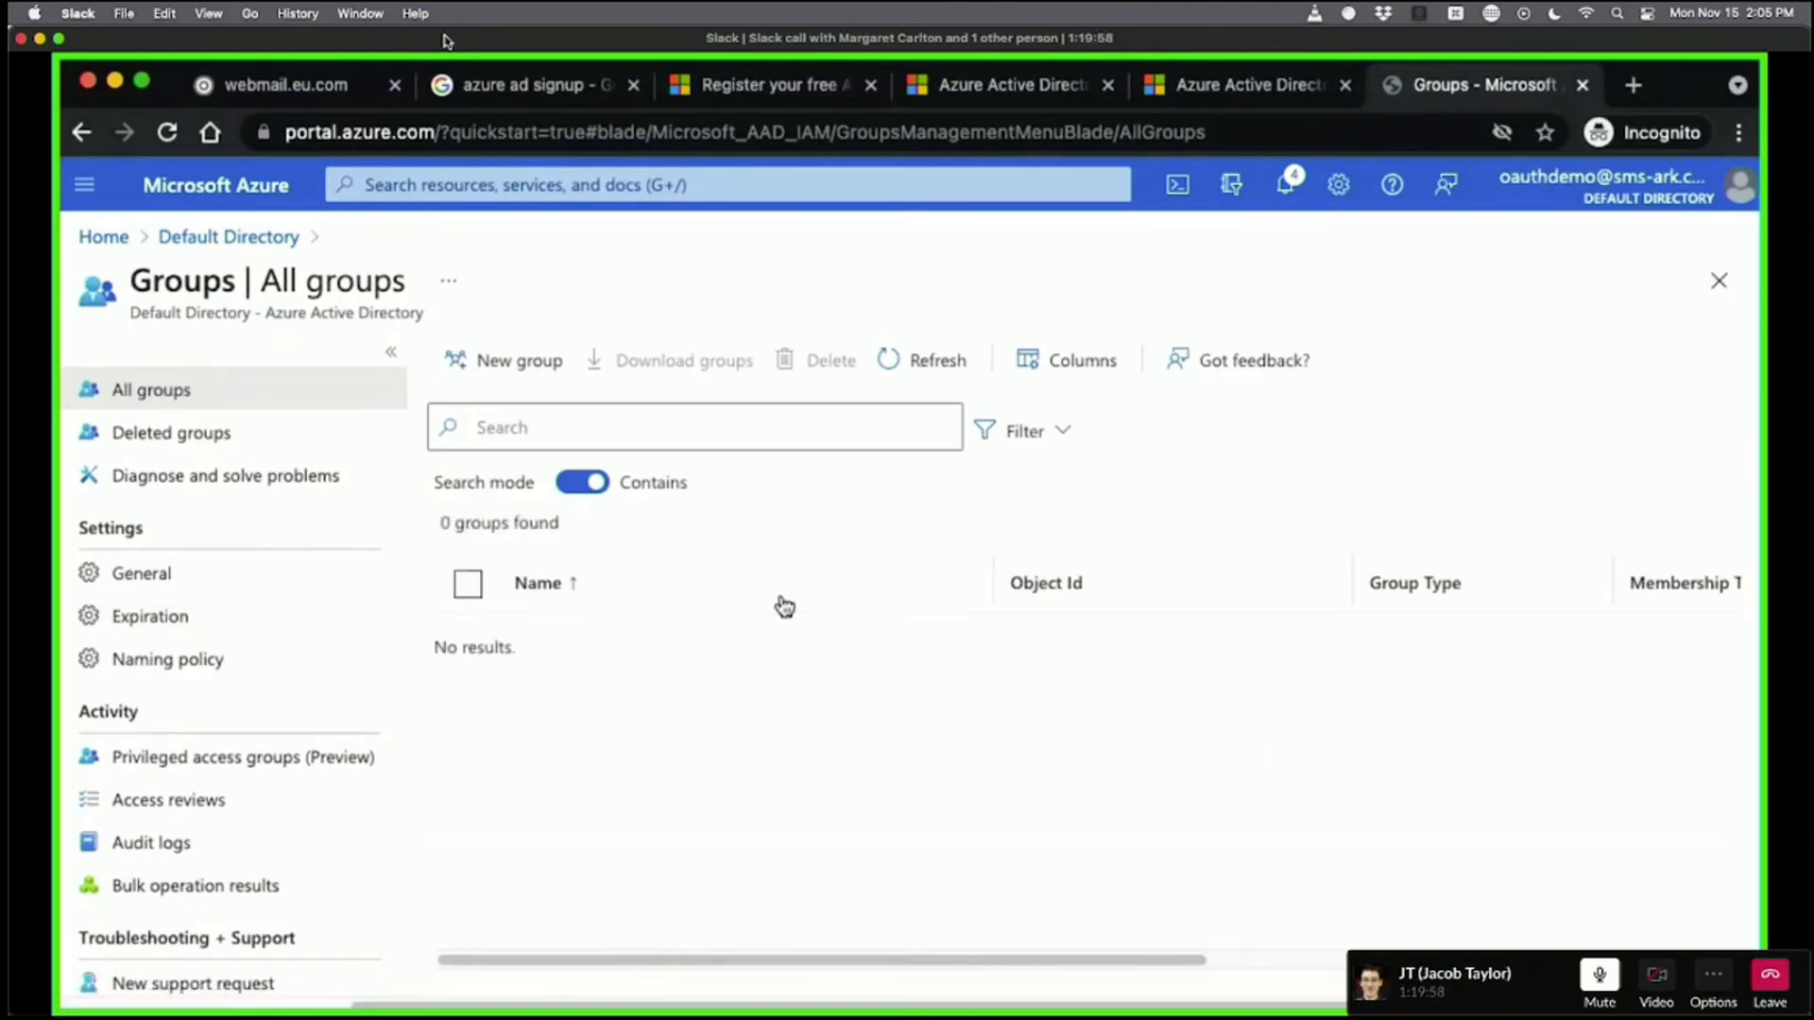
Start a new Security group named RCC Sales, described as 'RCC's best and brightest sales engineers'.
{"action": "left_click", "coordinate": [492, 366]}
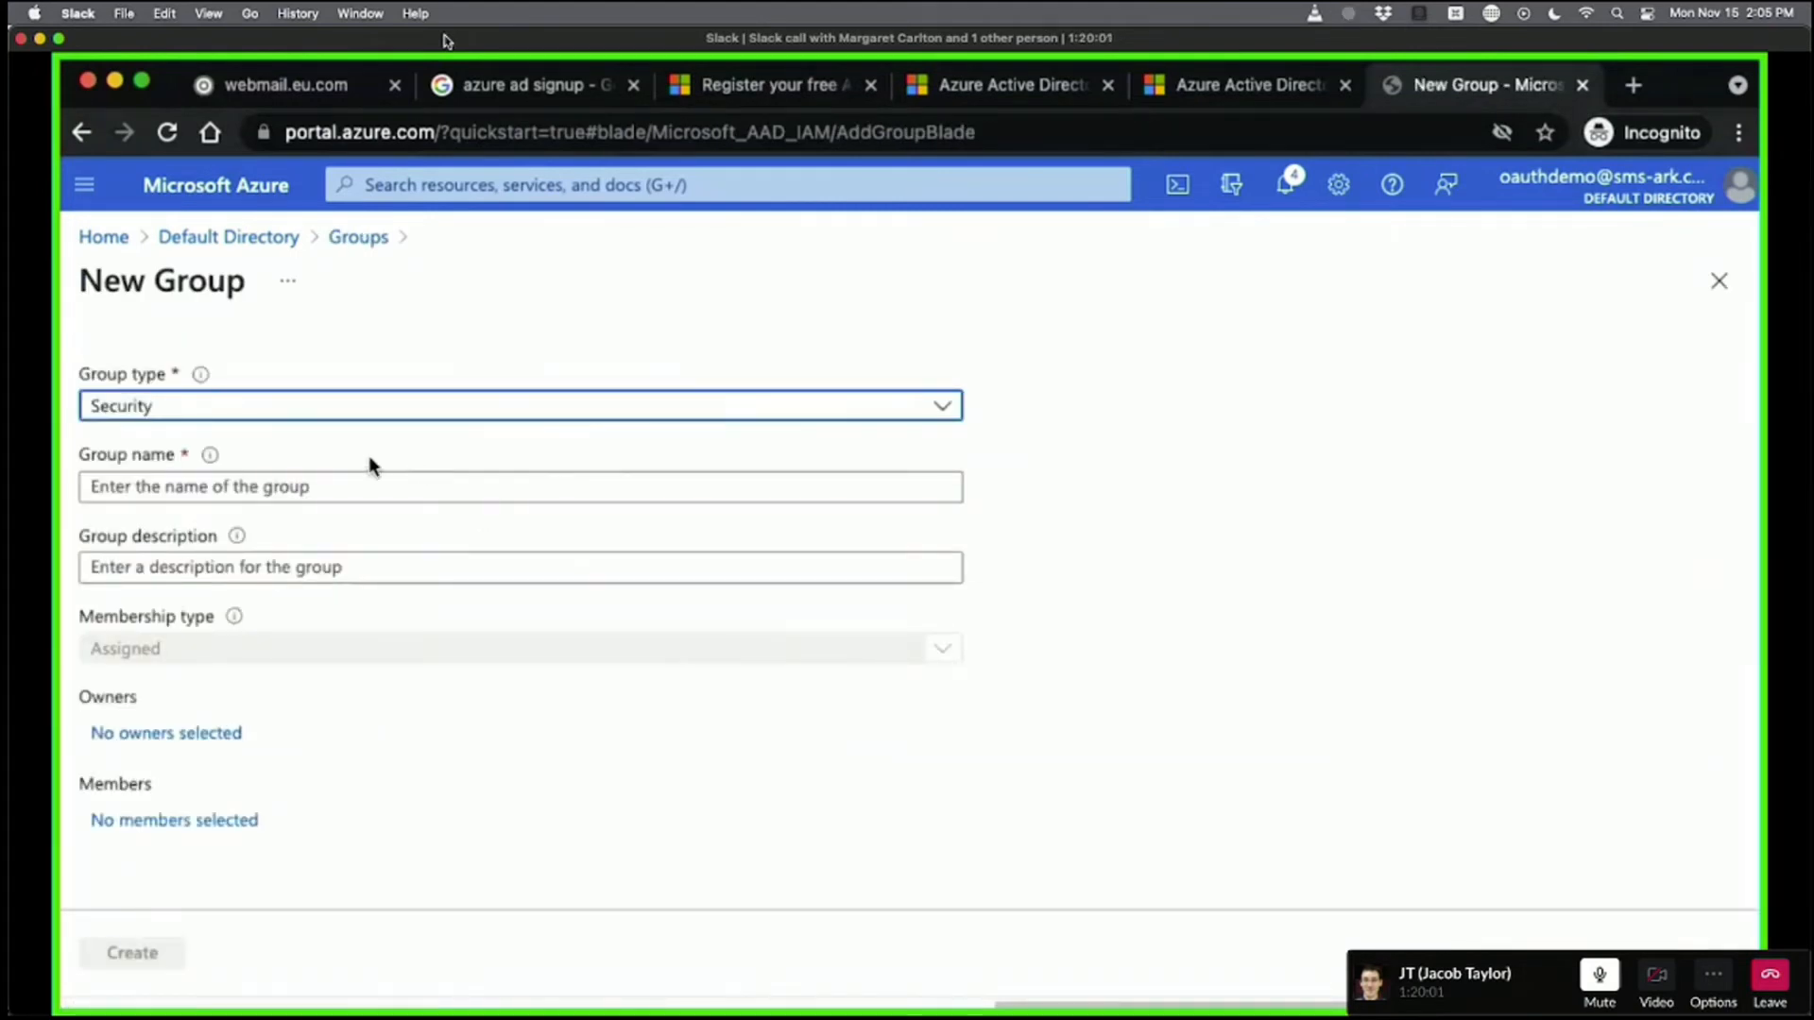
{"action": "left_click", "coordinate": [248, 412]}
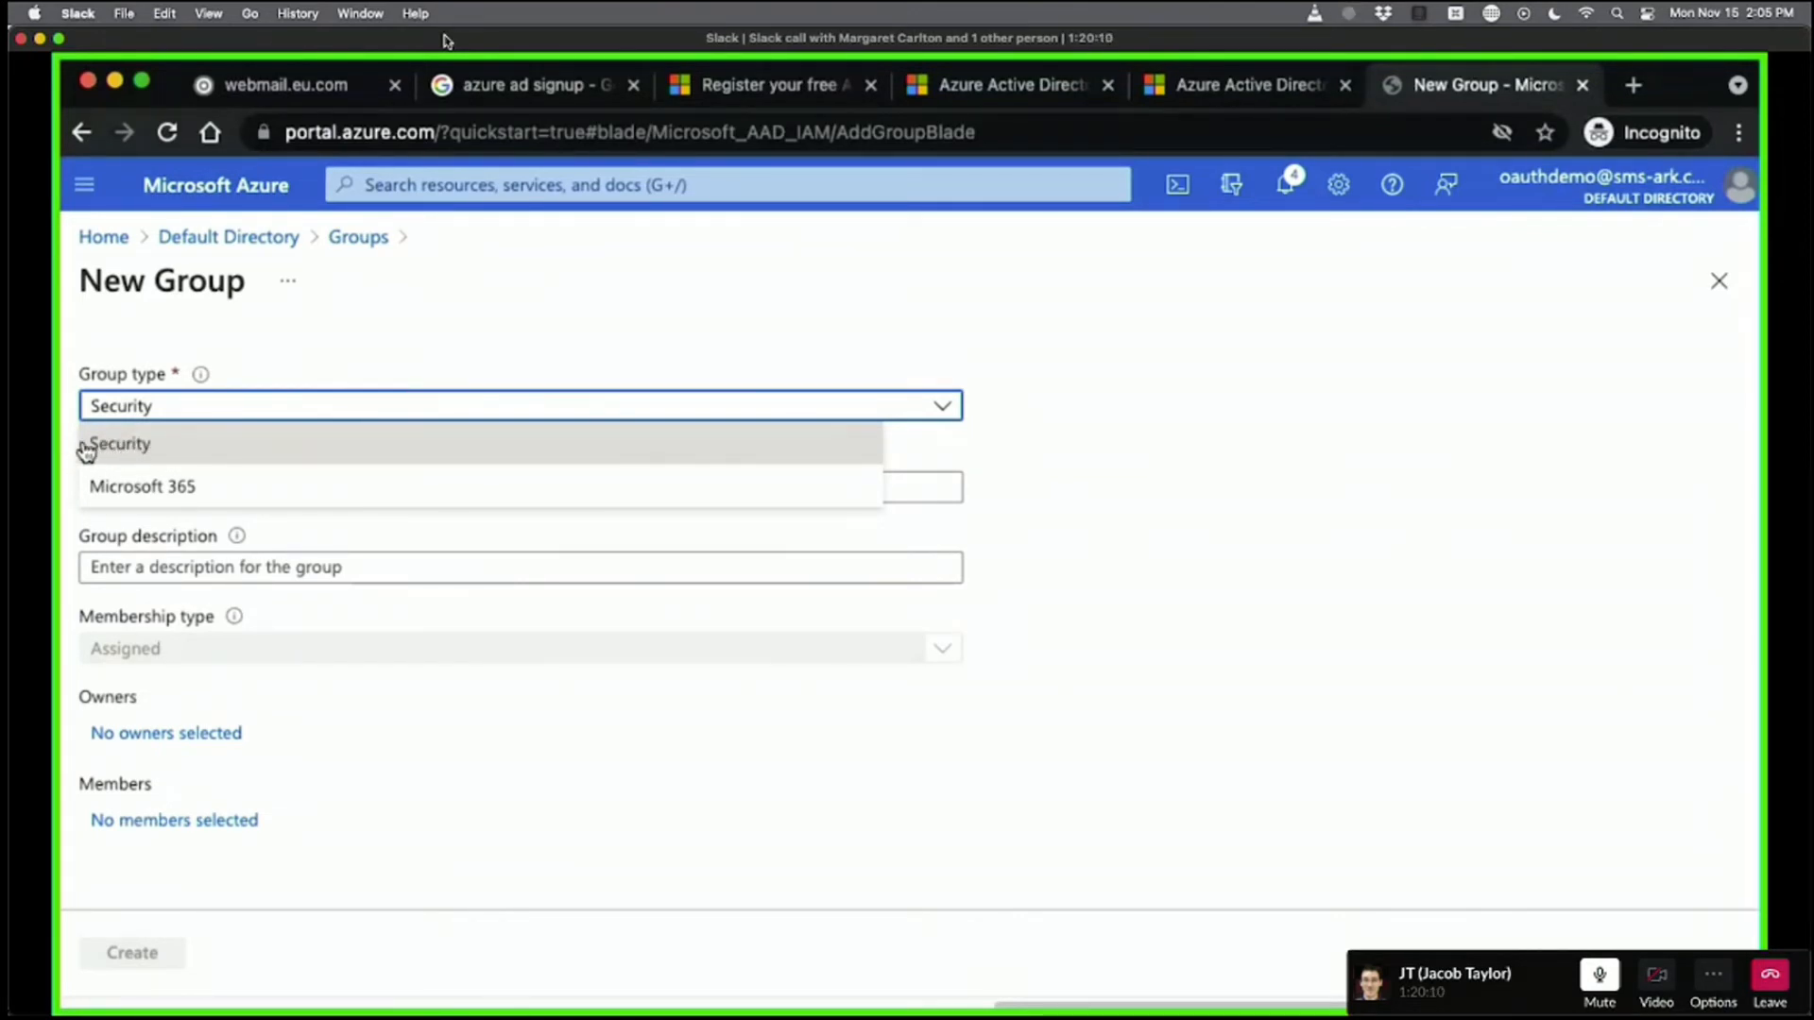
{"action": "left_click", "coordinate": [175, 448]}
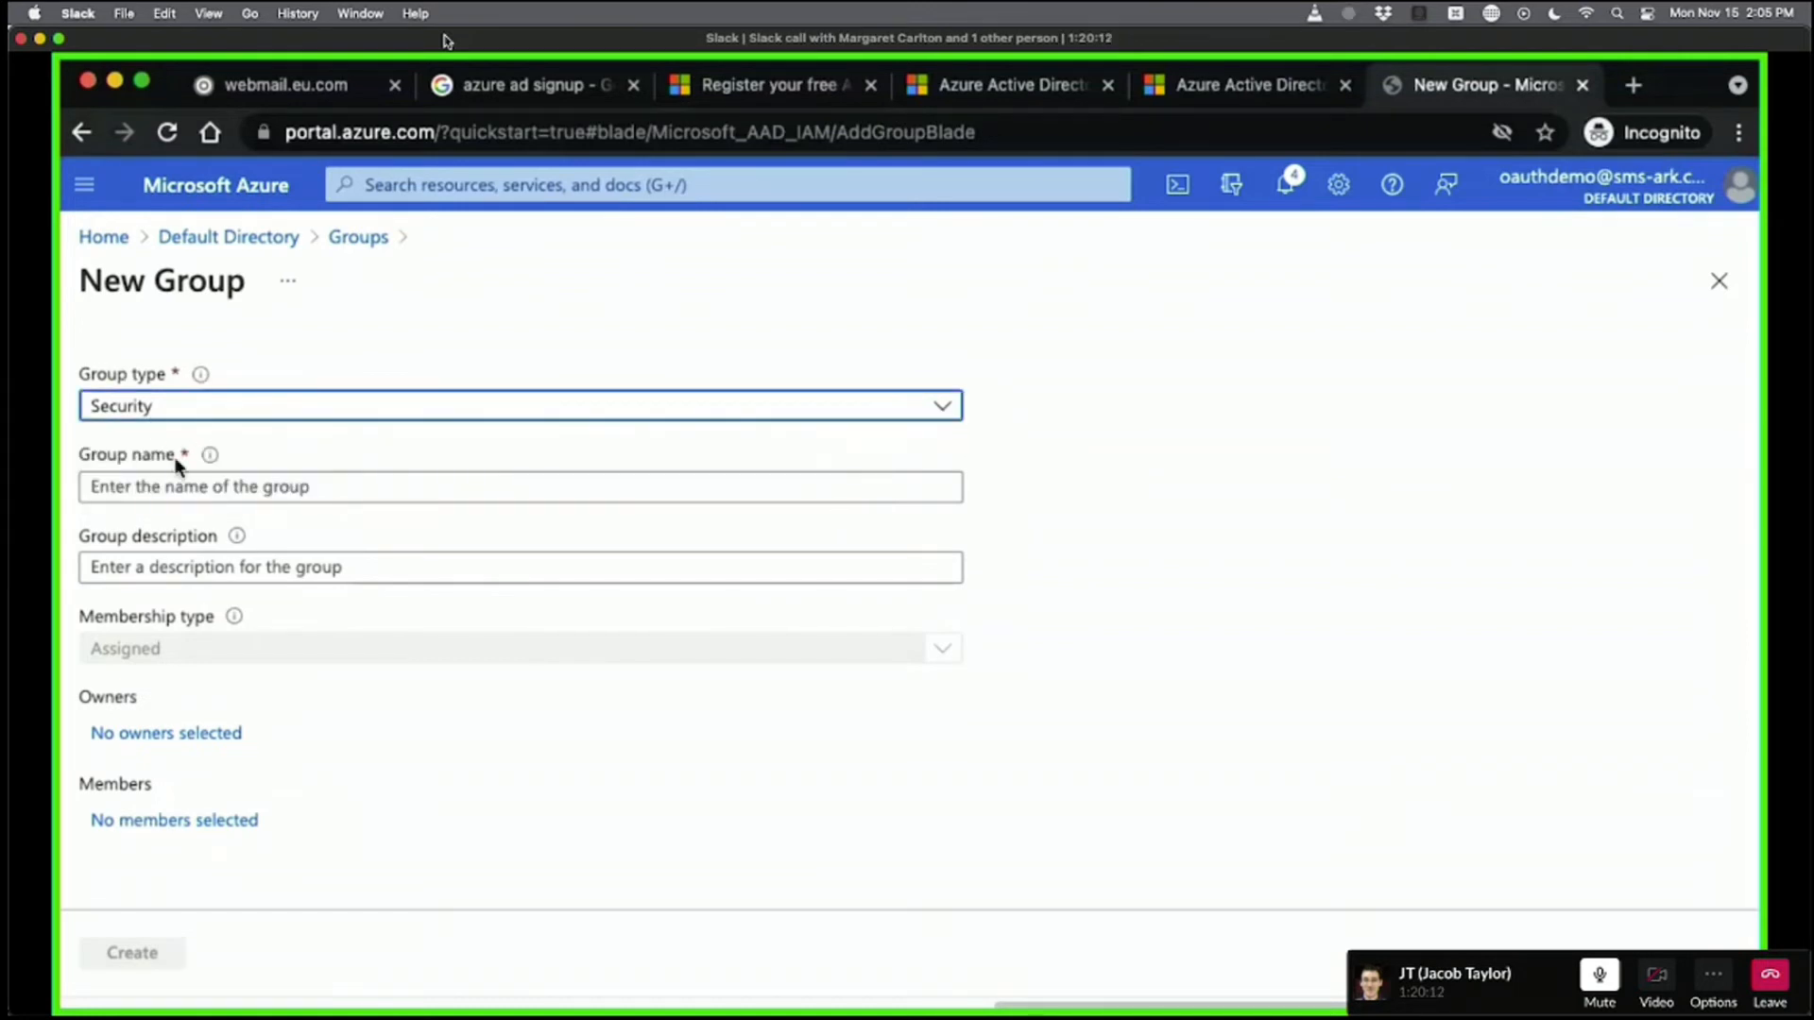
{"action": "left_click", "coordinate": [184, 480]}
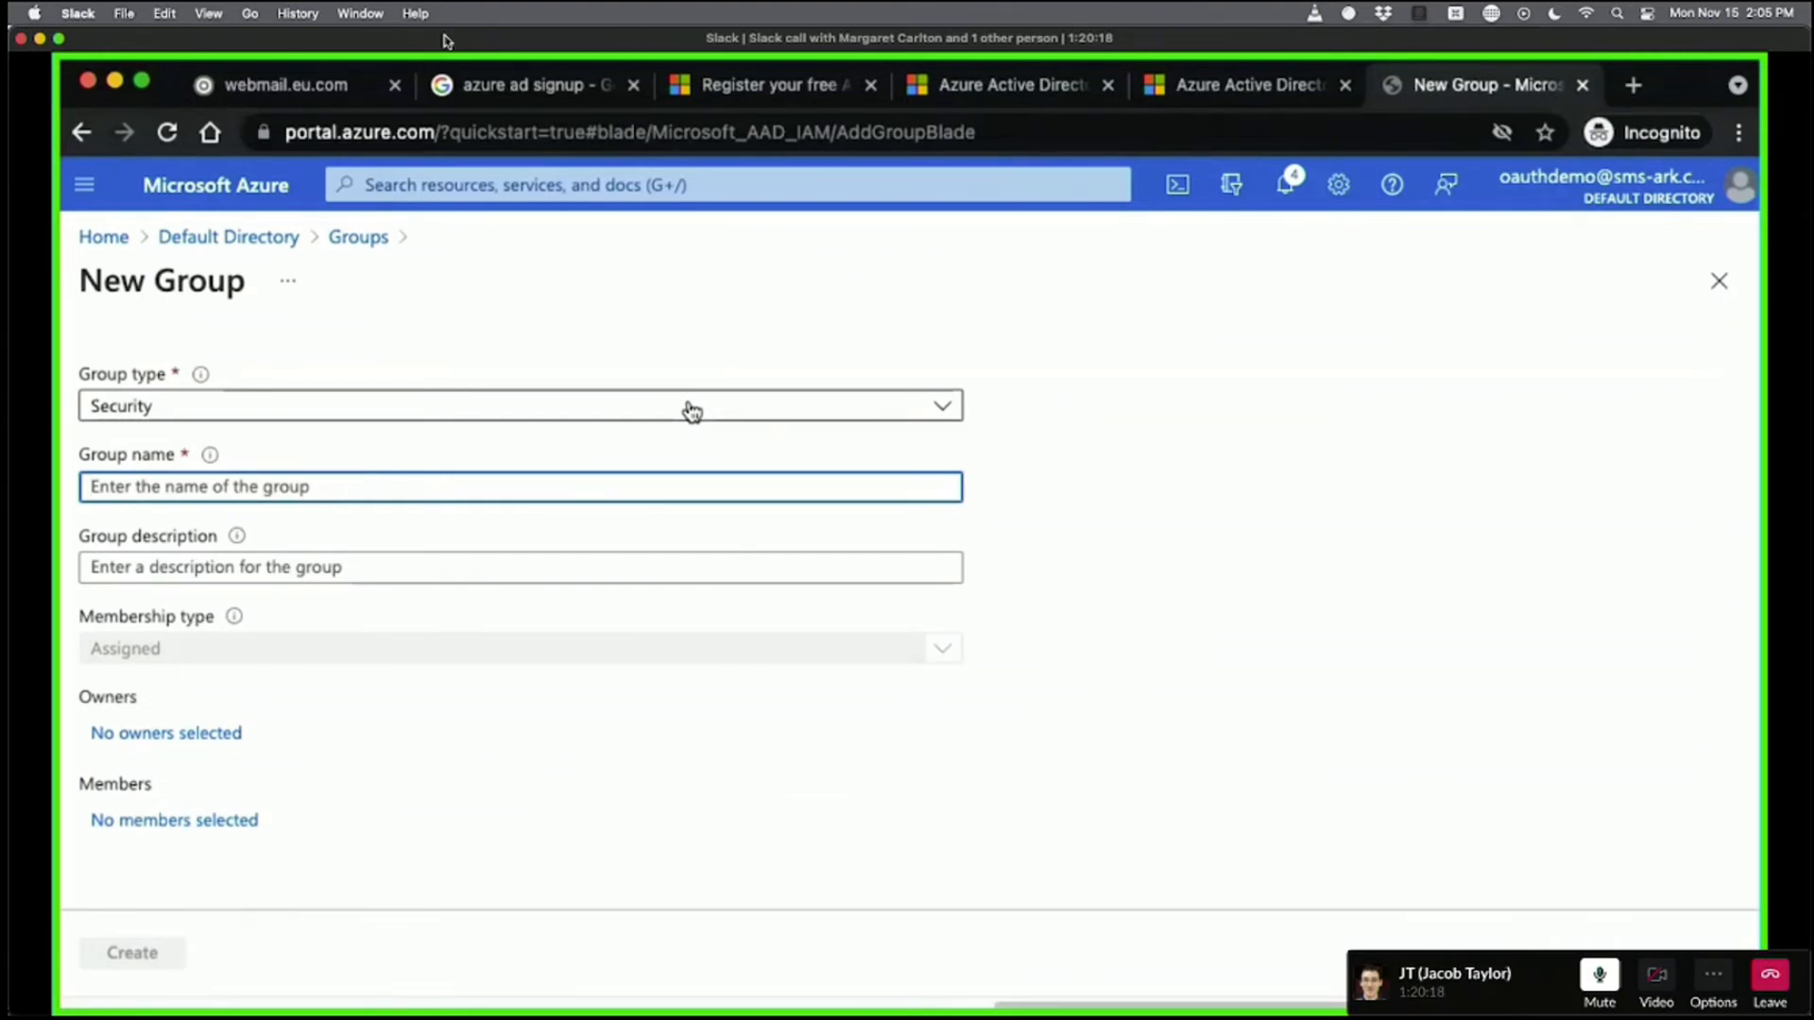
{"action": "type", "text": "Sales"}
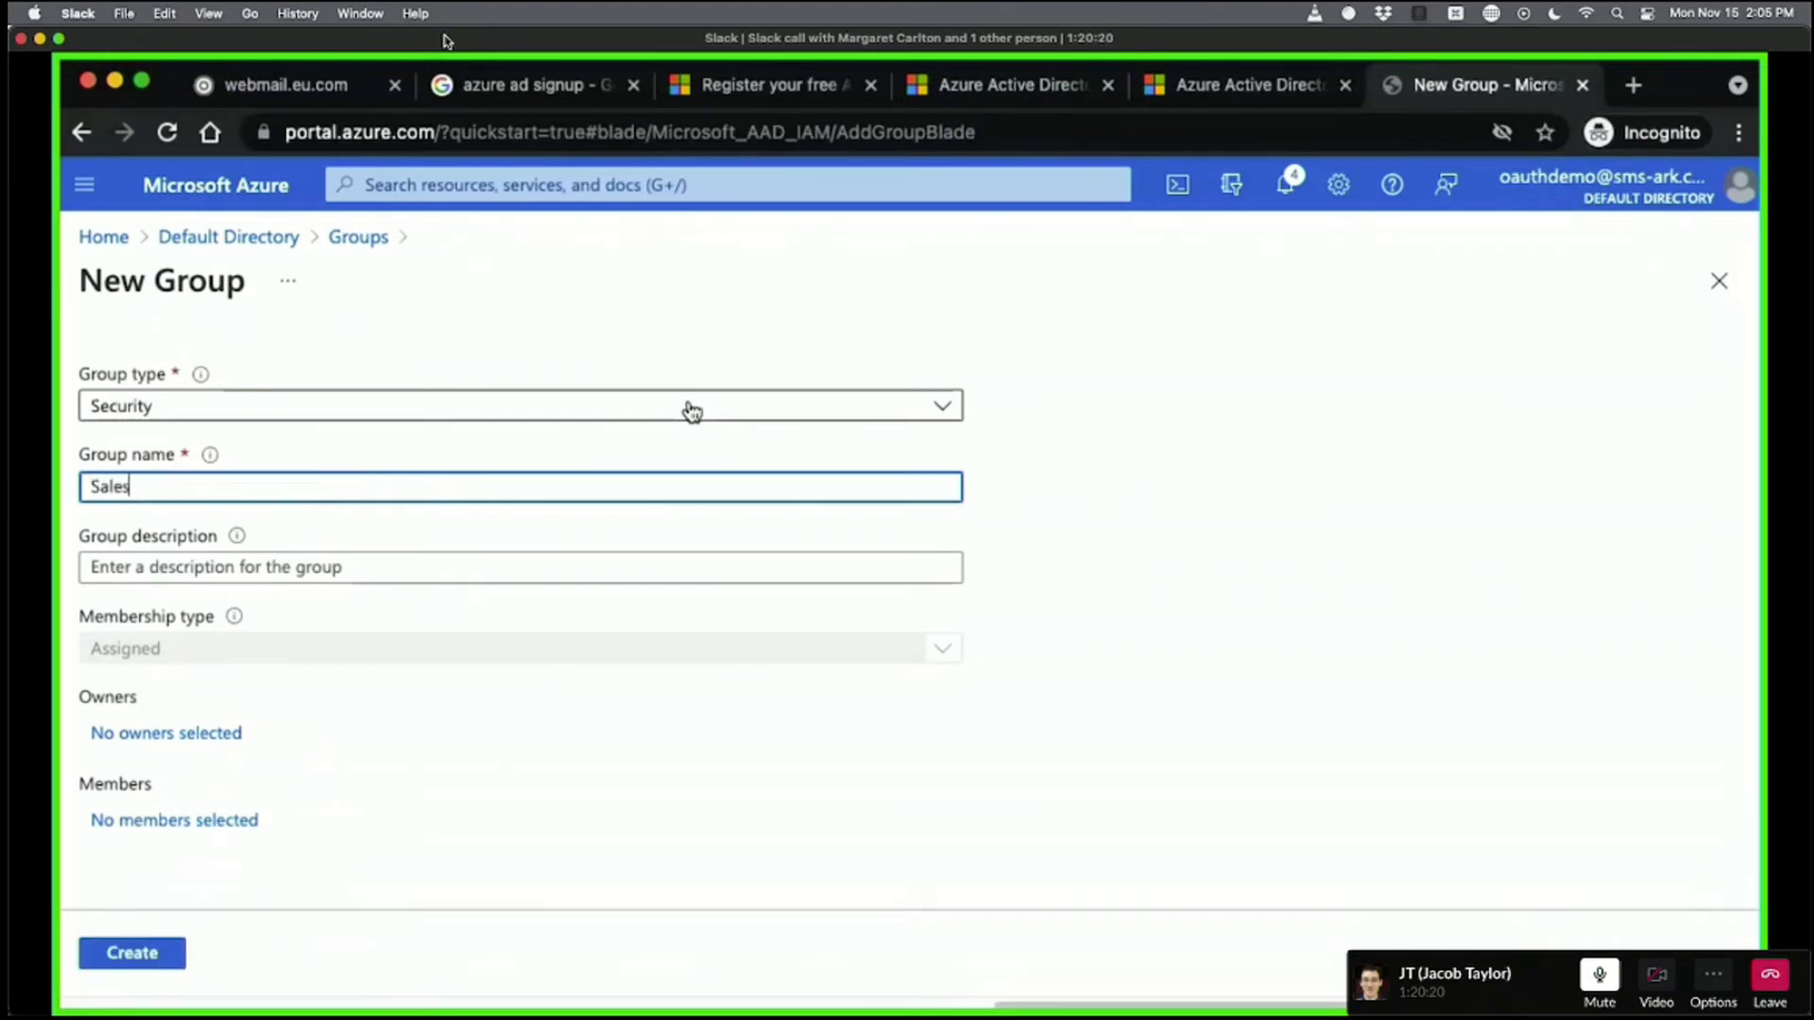
{"action": "type", "text": "RCC"}
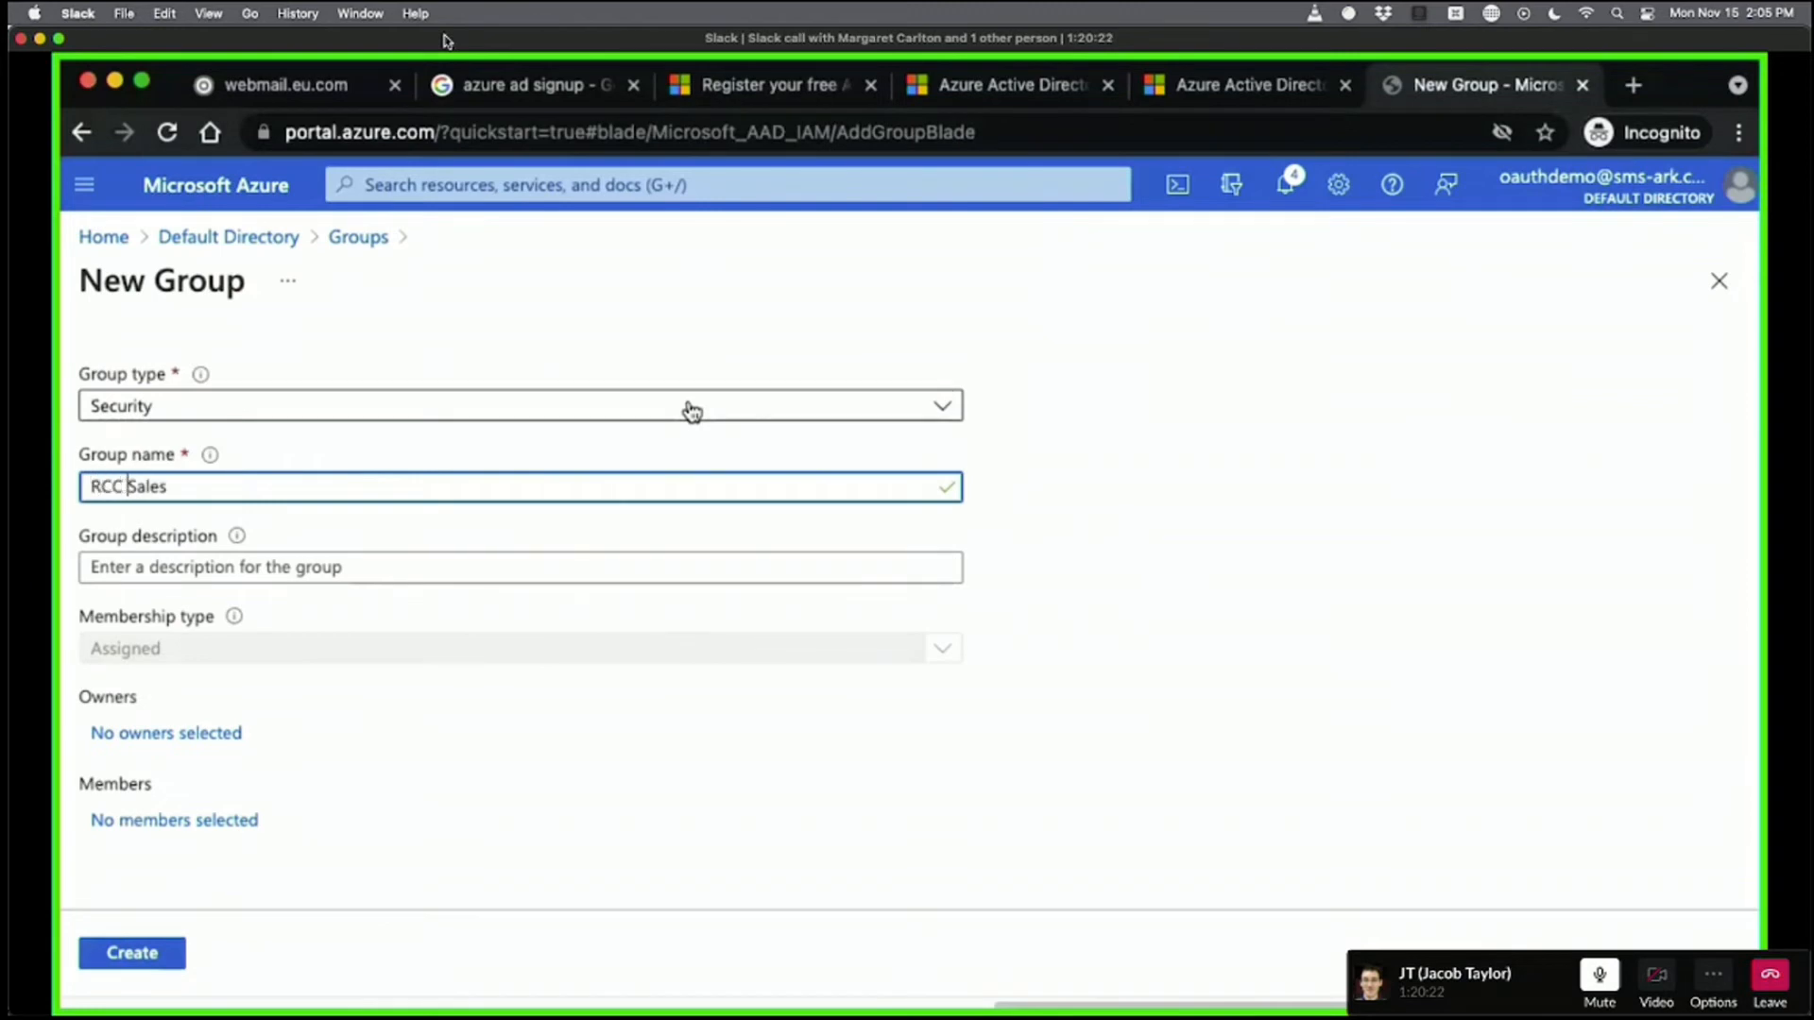
{"action": "left_click", "coordinate": [1026, 550]}
{"action": "left_click", "coordinate": [419, 569]}
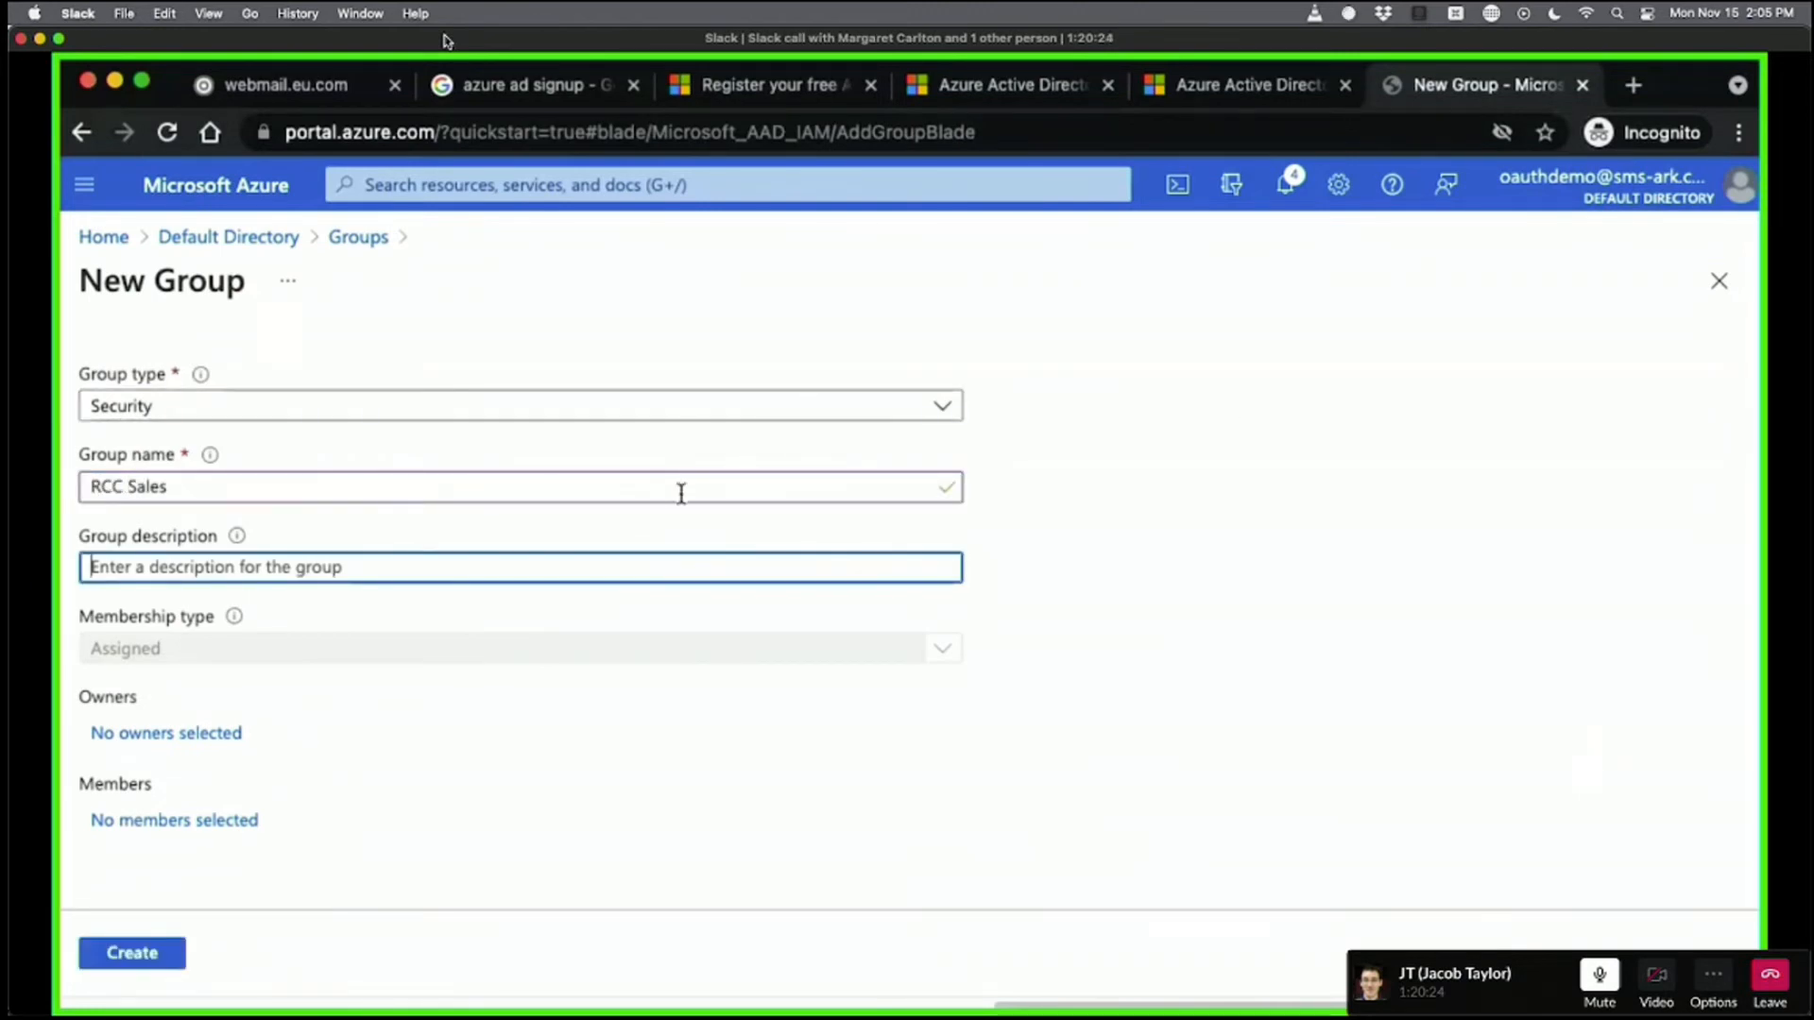
{"action": "type", "text": "RCC's"}
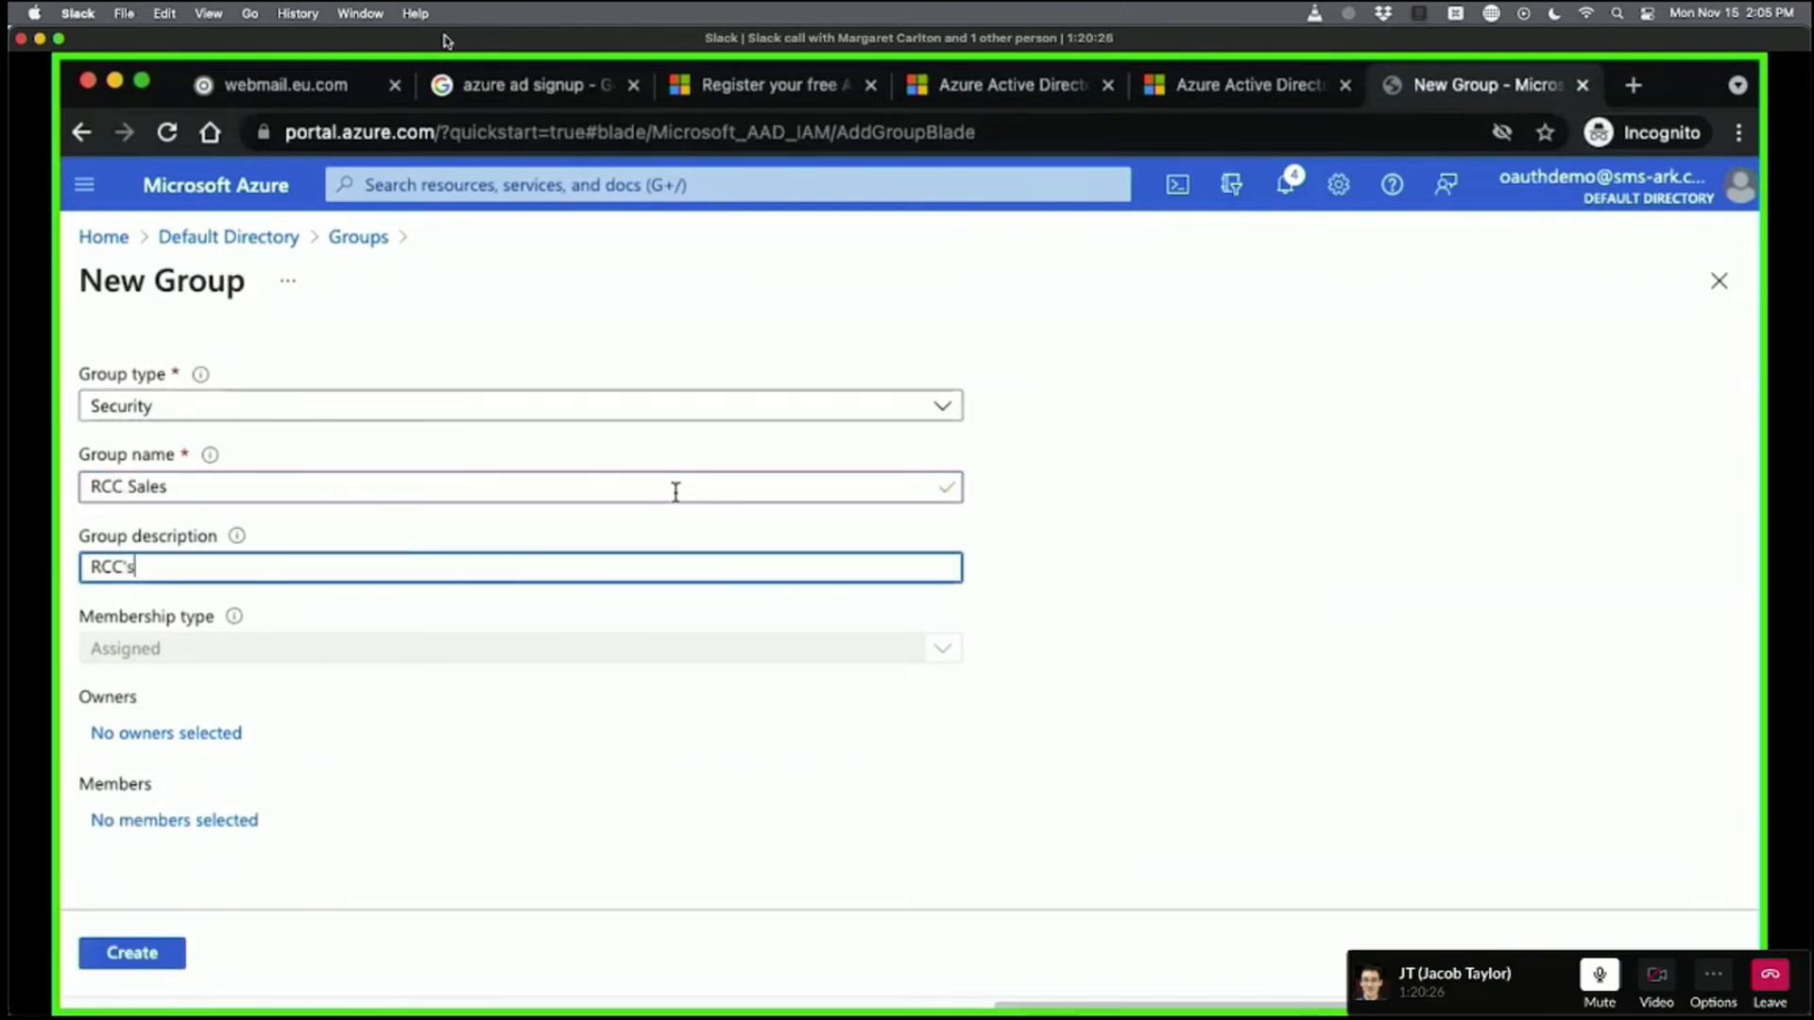
{"action": "type", "text": " best and brightest sales engineers"}
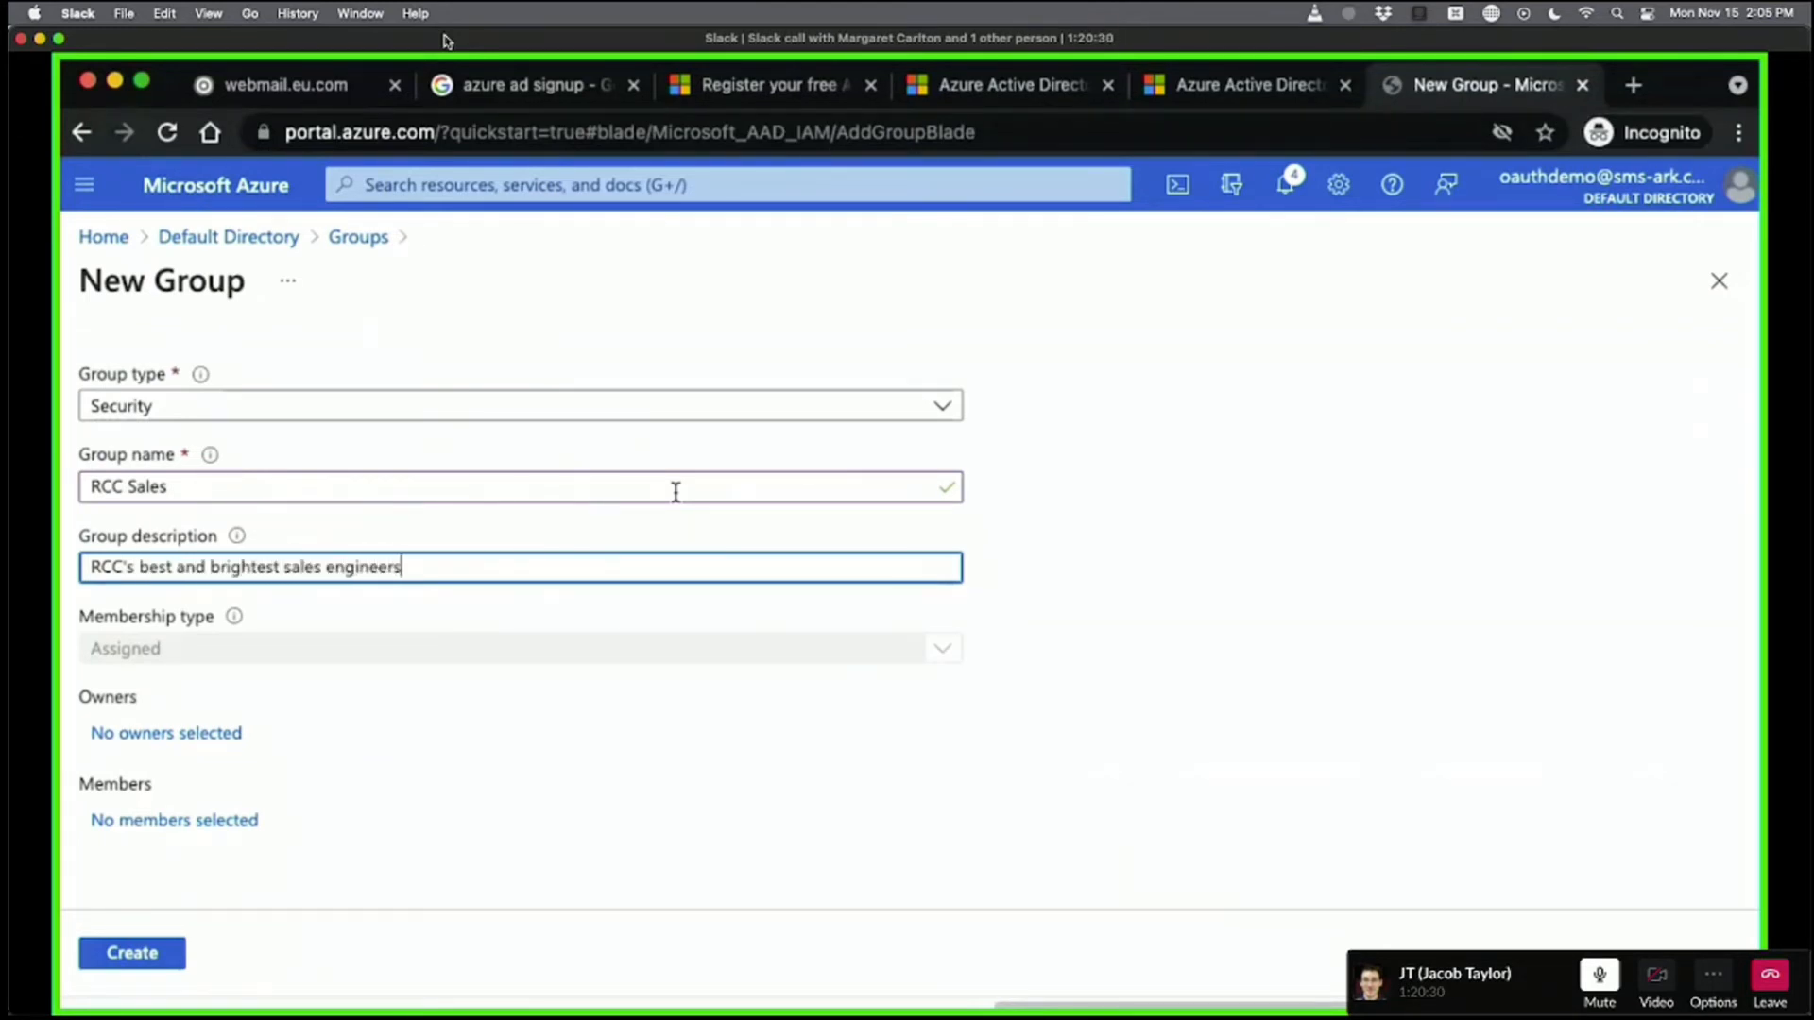
{"action": "left_click", "coordinate": [1500, 700]}
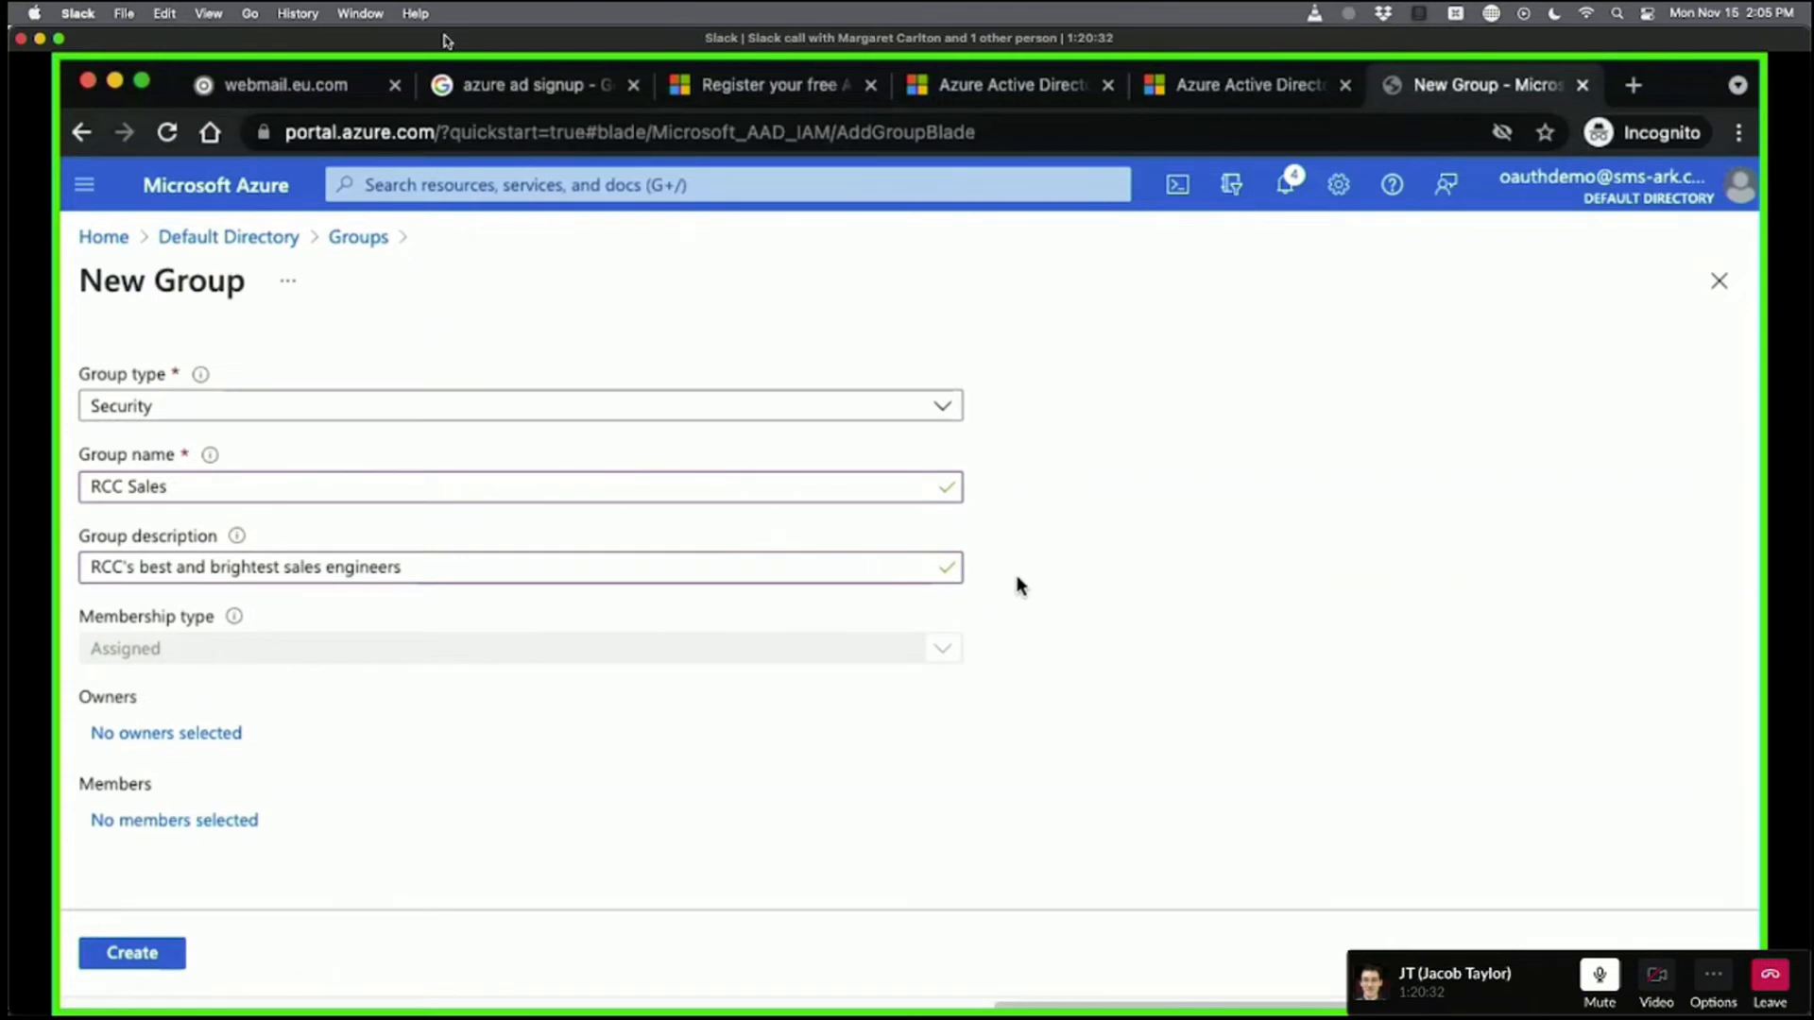
Add the demo admin account, found by searching 'oauth', as the group's only member.
{"action": "left_click", "coordinate": [175, 821]}
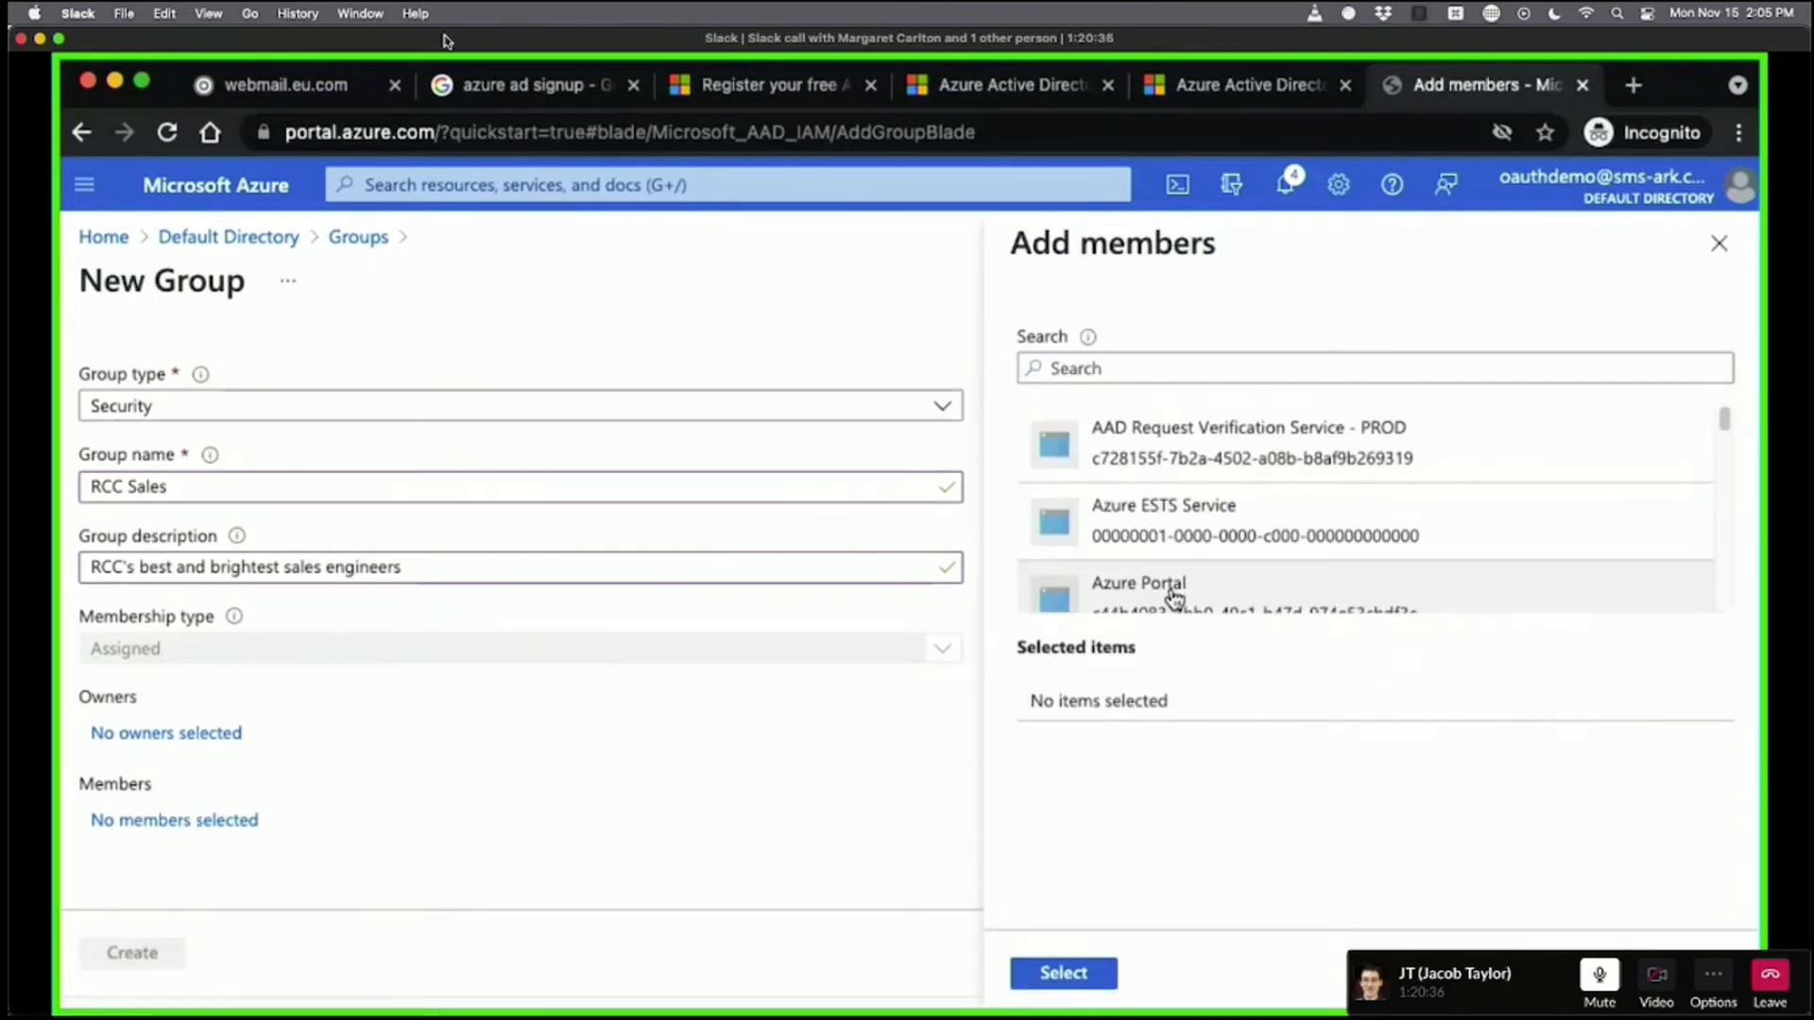
{"action": "left_click", "coordinate": [1140, 359]}
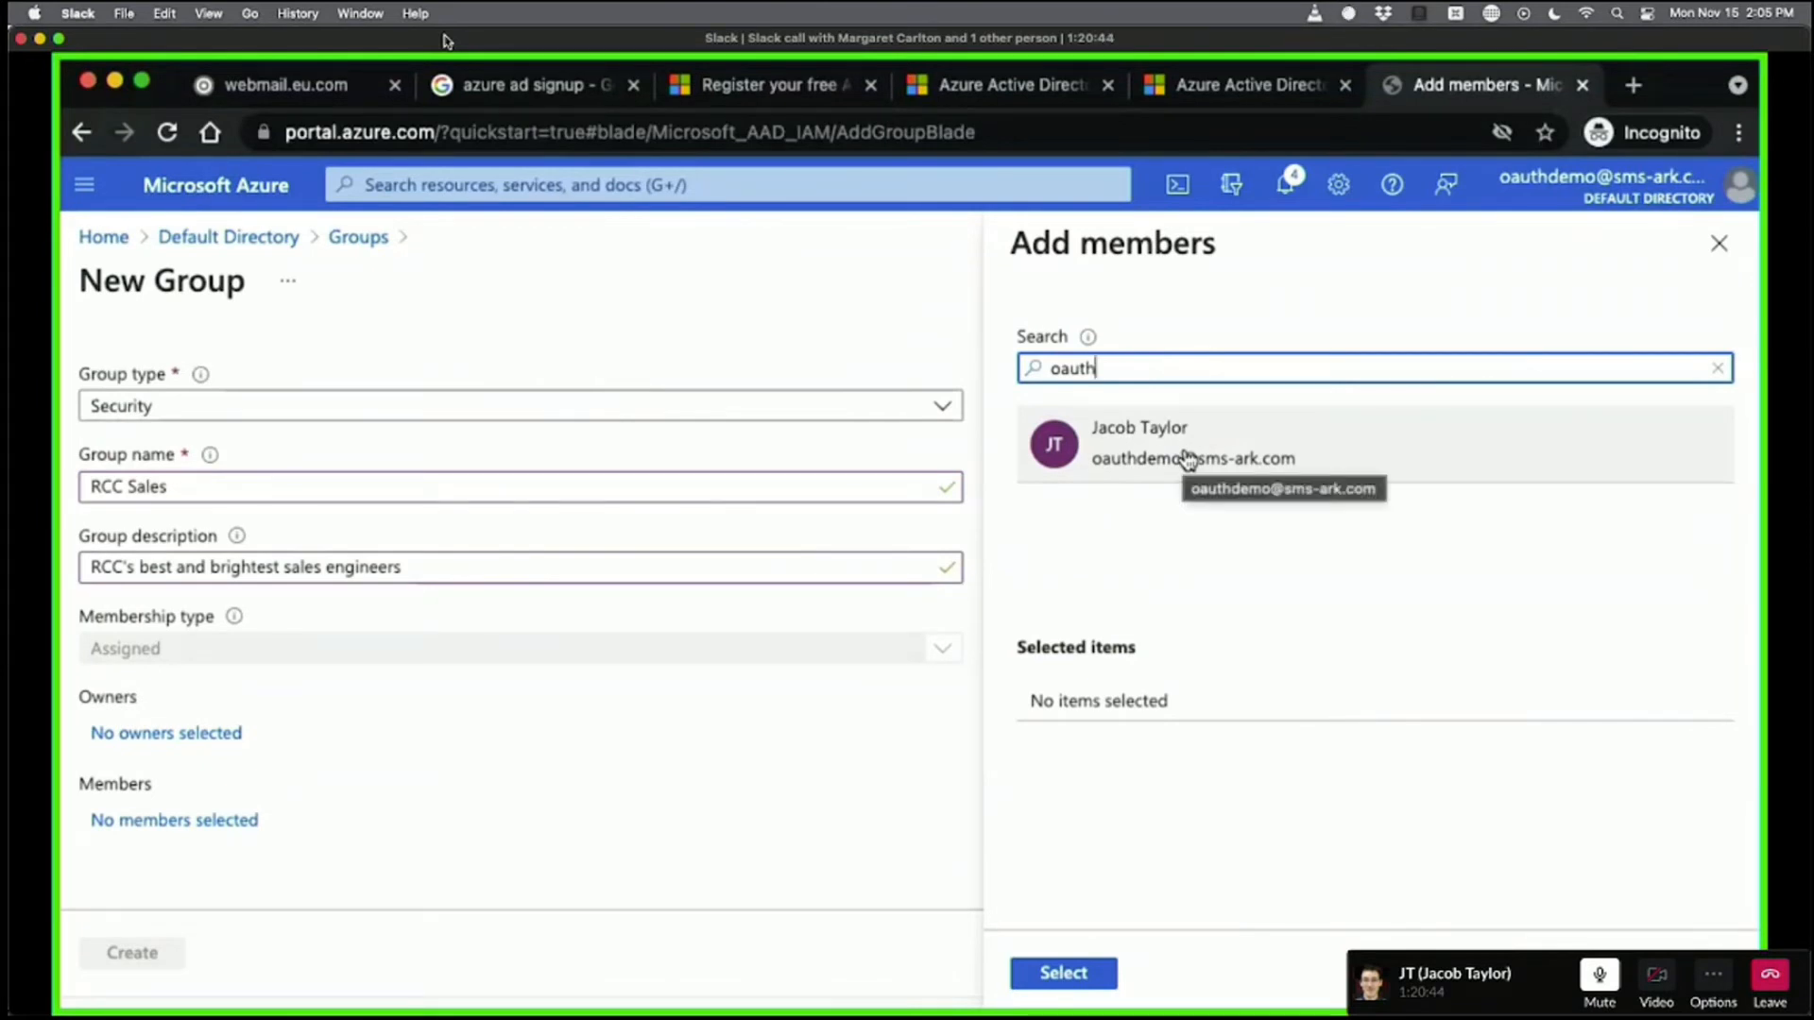
{"action": "left_click", "coordinate": [1189, 460]}
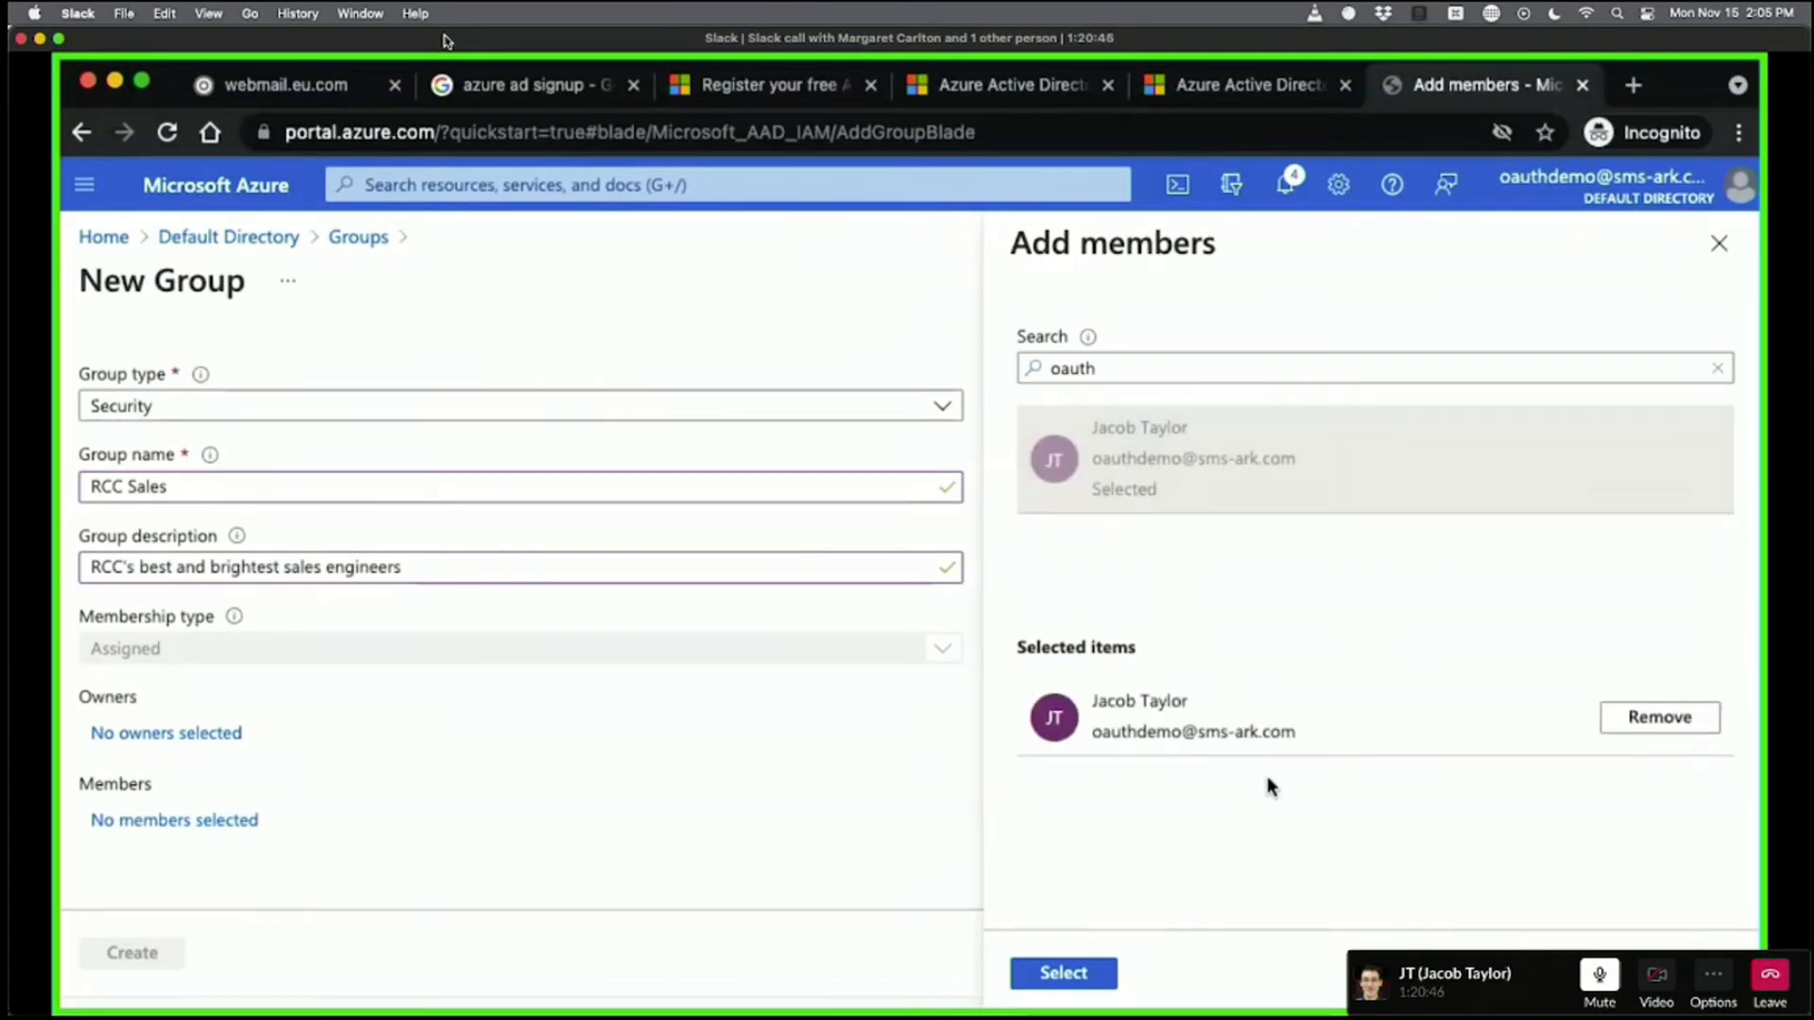
{"action": "left_click", "coordinate": [1065, 981]}
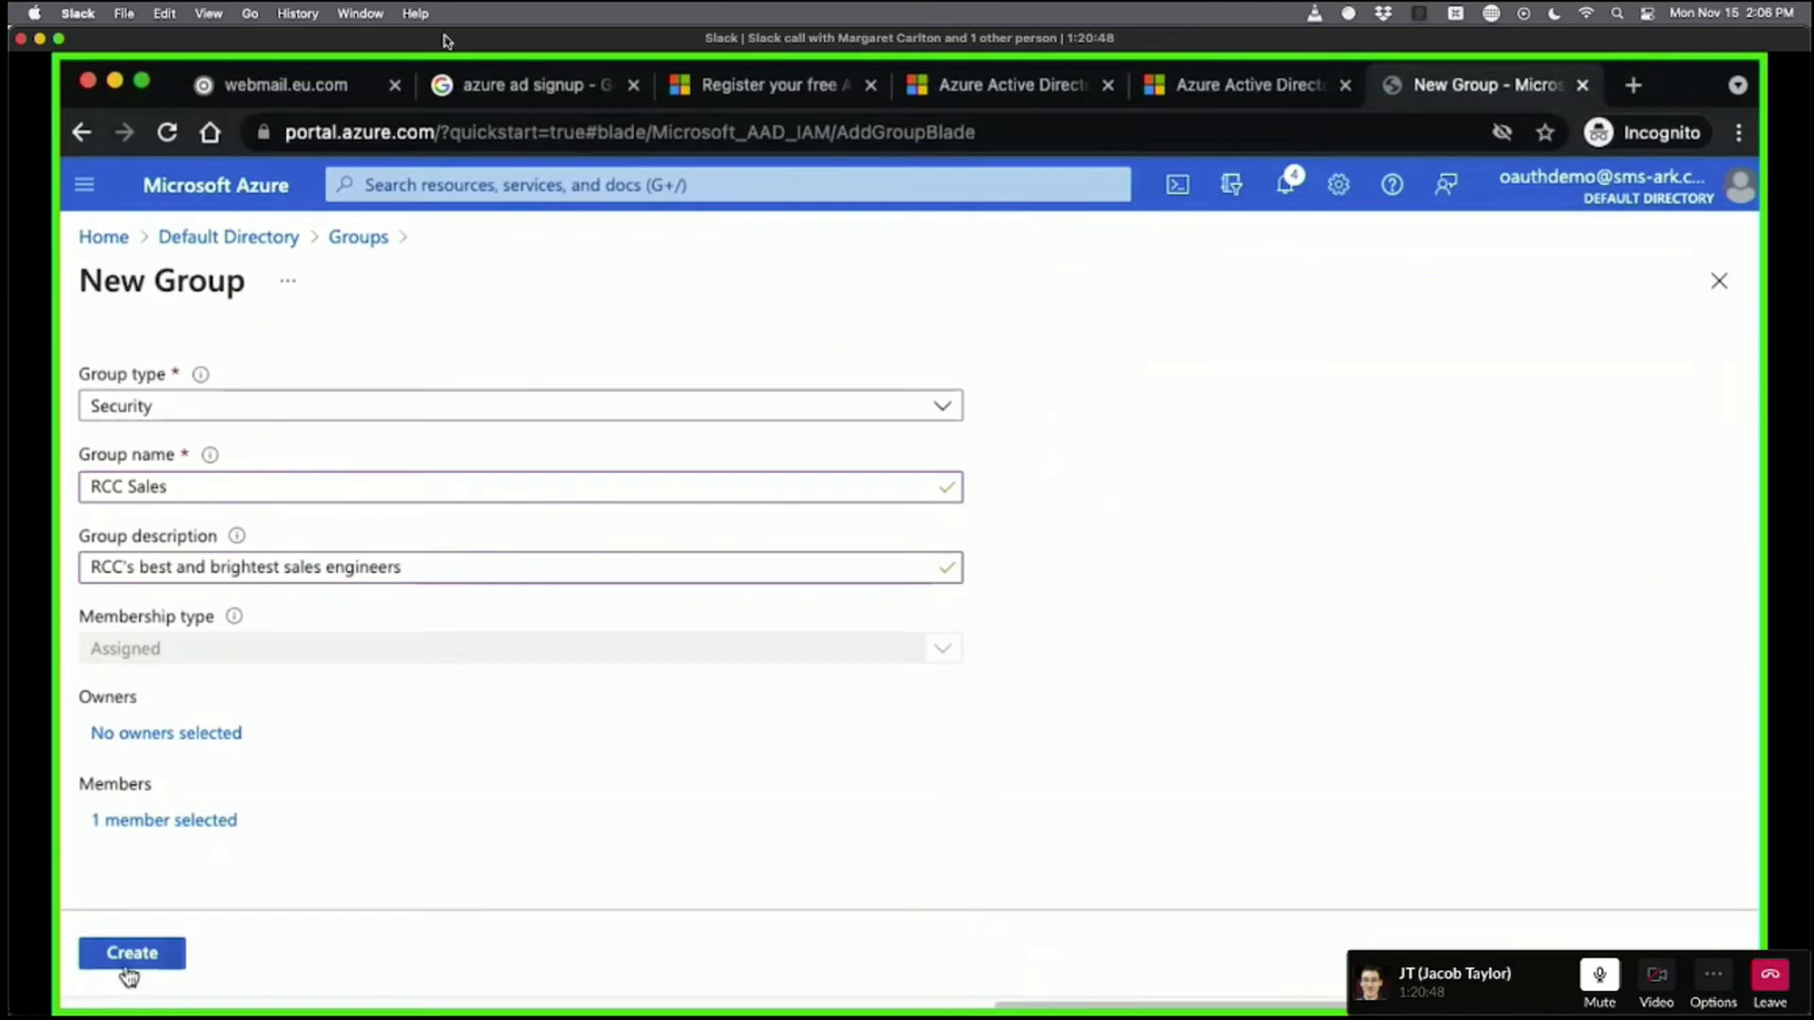
Create the RCC Sales group and go back to the directory overview.
{"action": "left_click", "coordinate": [117, 954]}
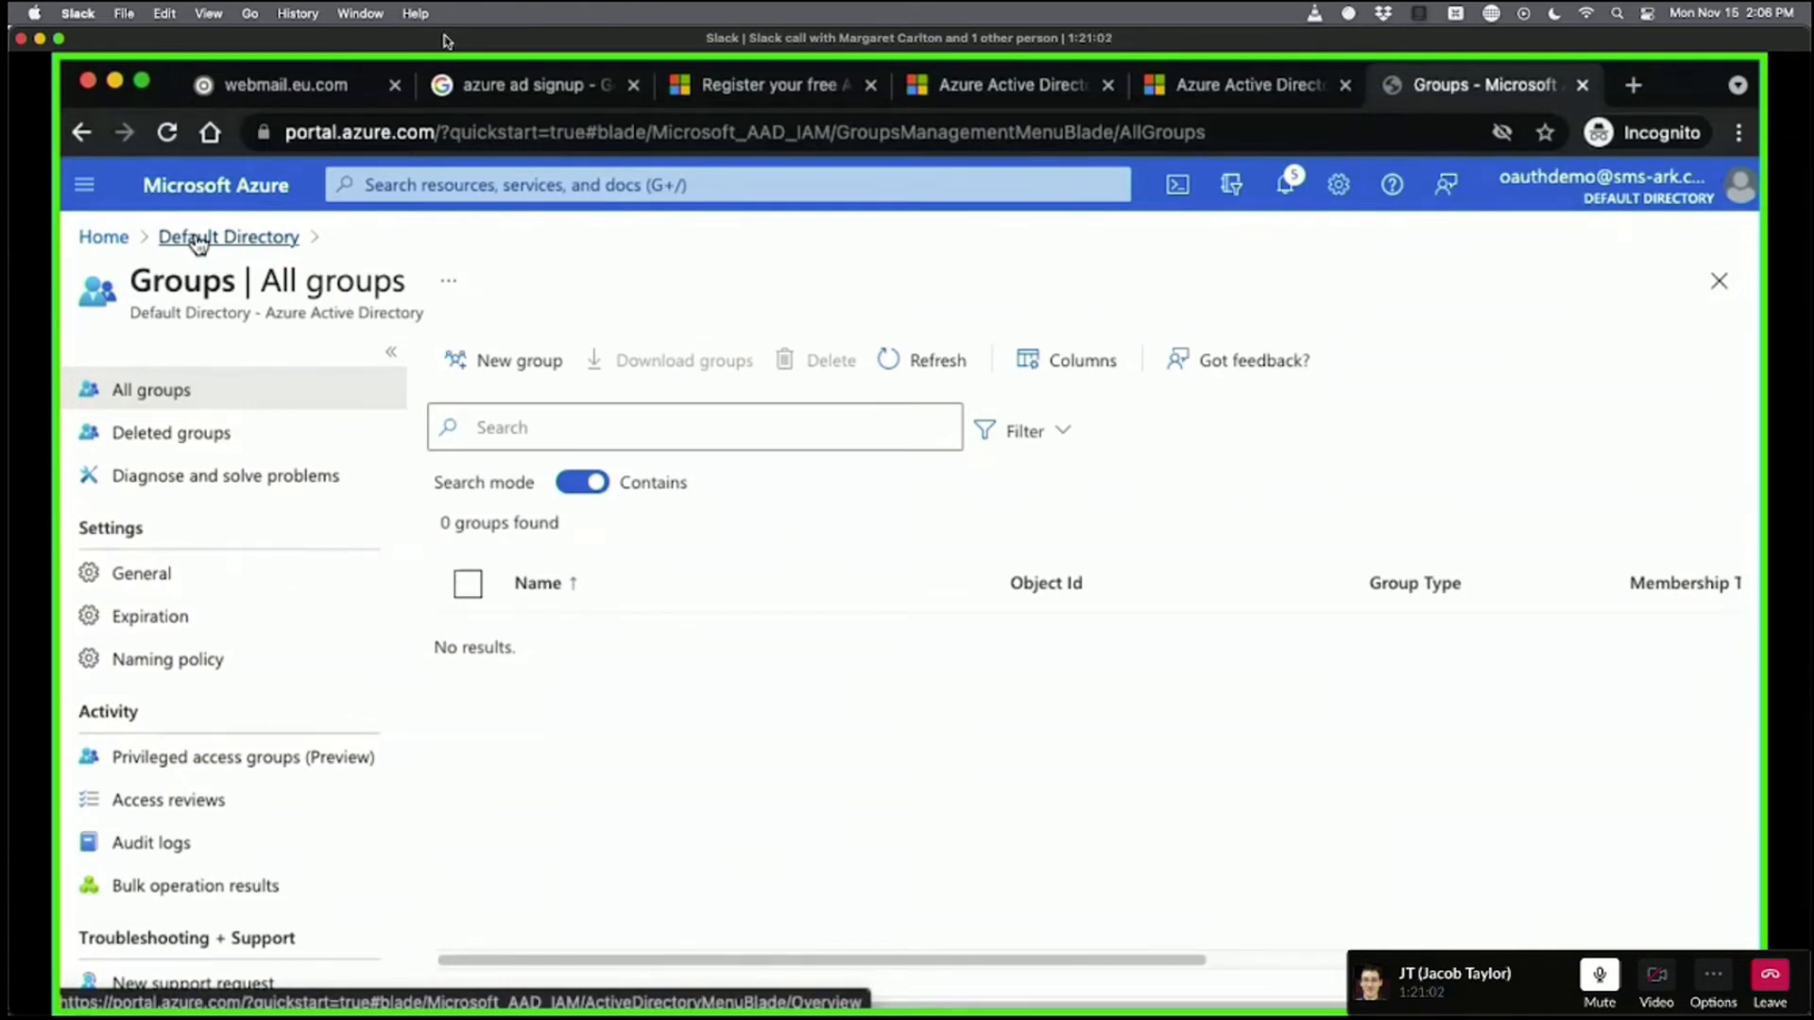
{"action": "left_click", "coordinate": [197, 243]}
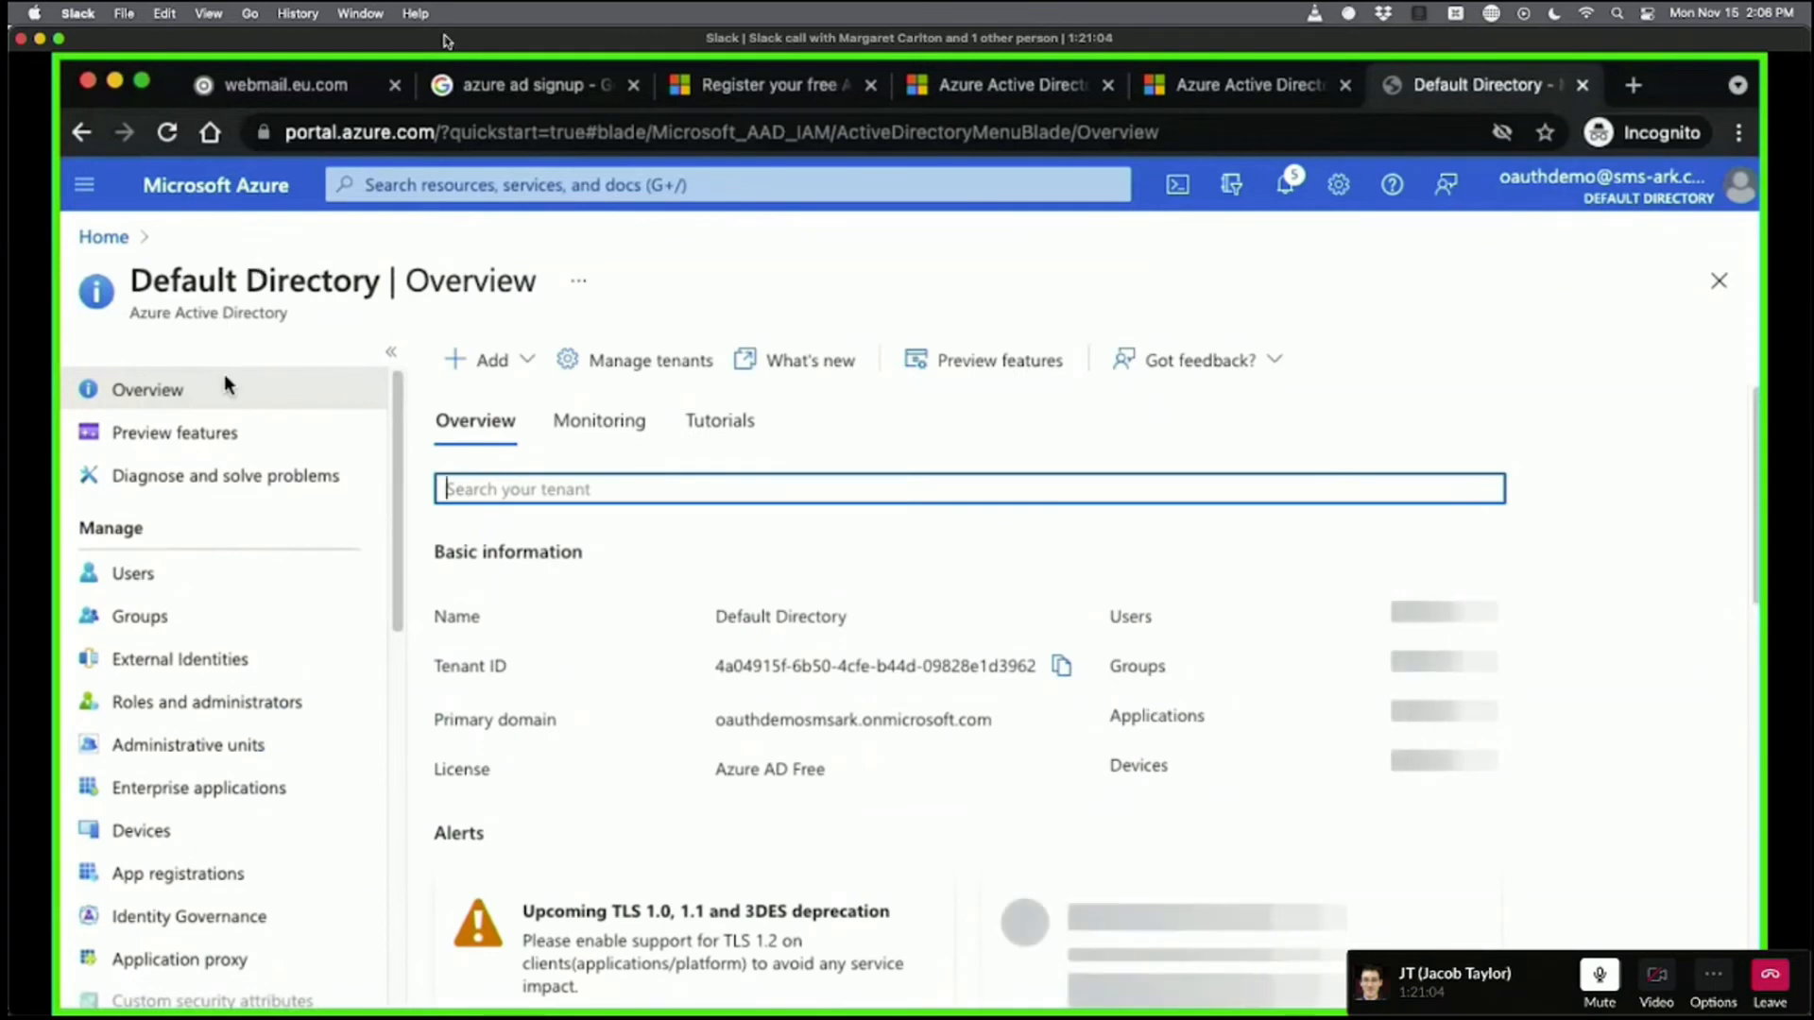
From the directory's Users list, start a new user set to invite a guest.
{"action": "left_click", "coordinate": [223, 575]}
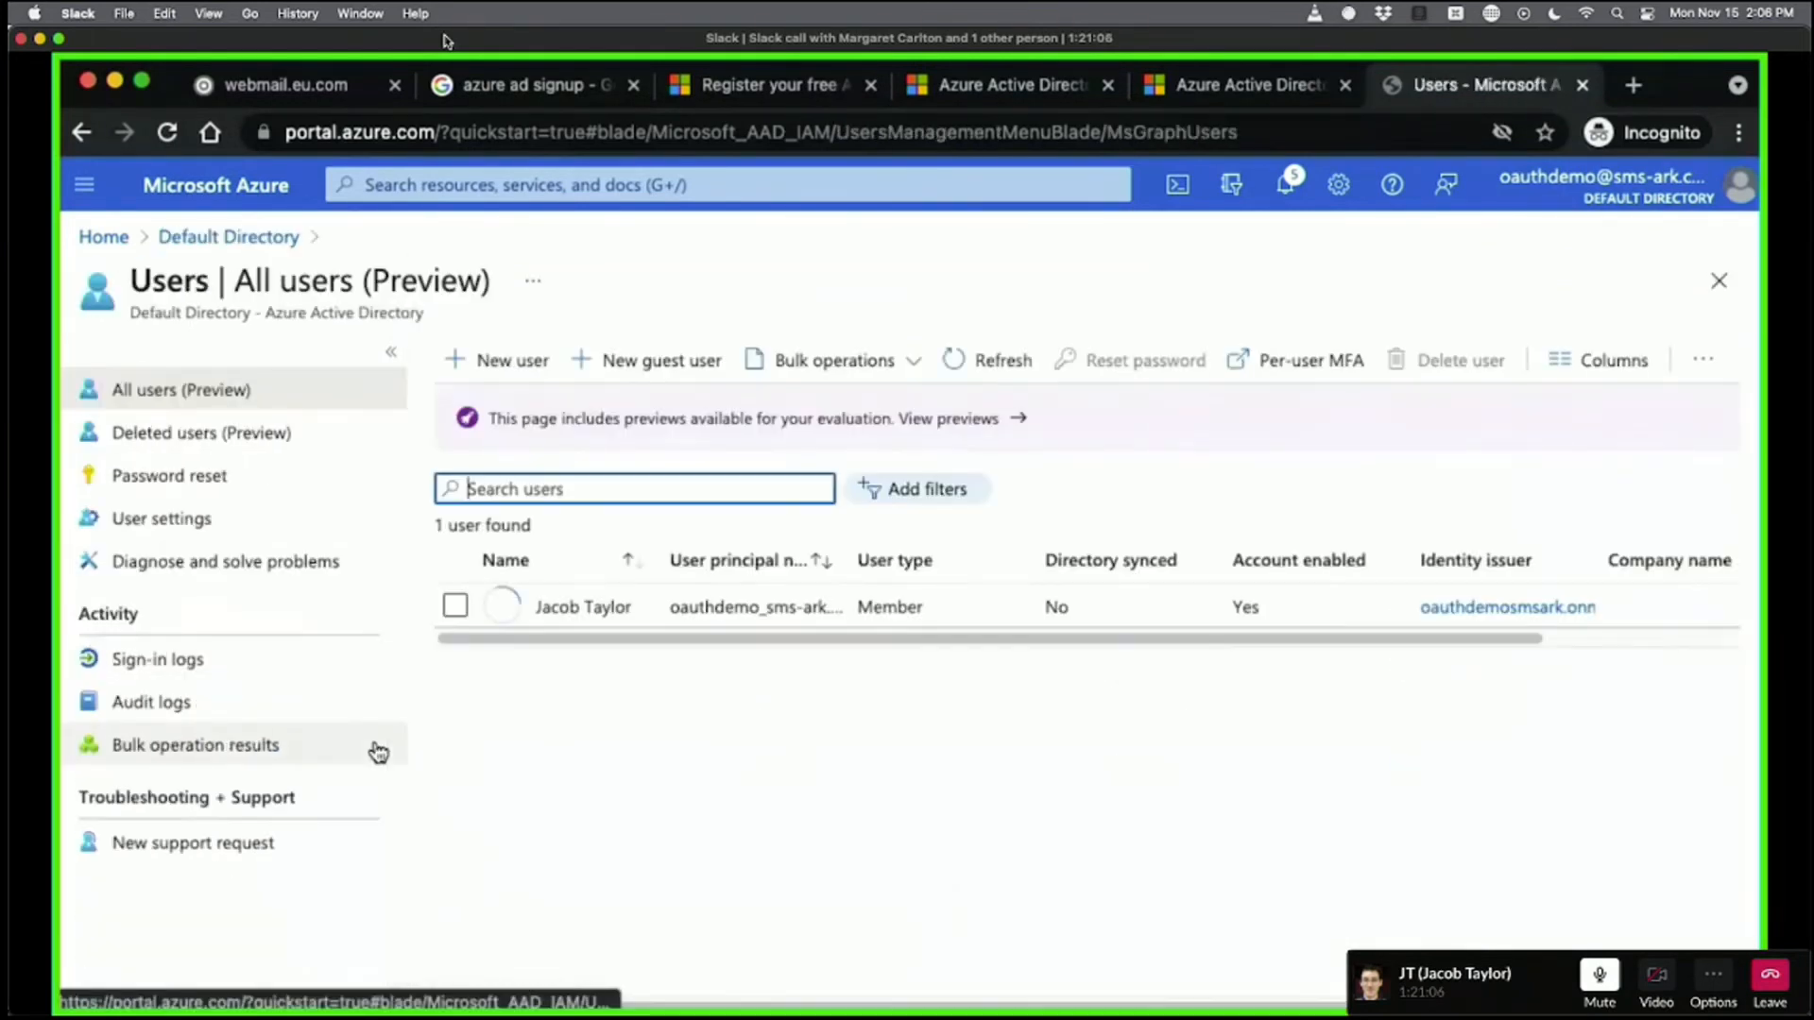
{"action": "left_click", "coordinate": [490, 362]}
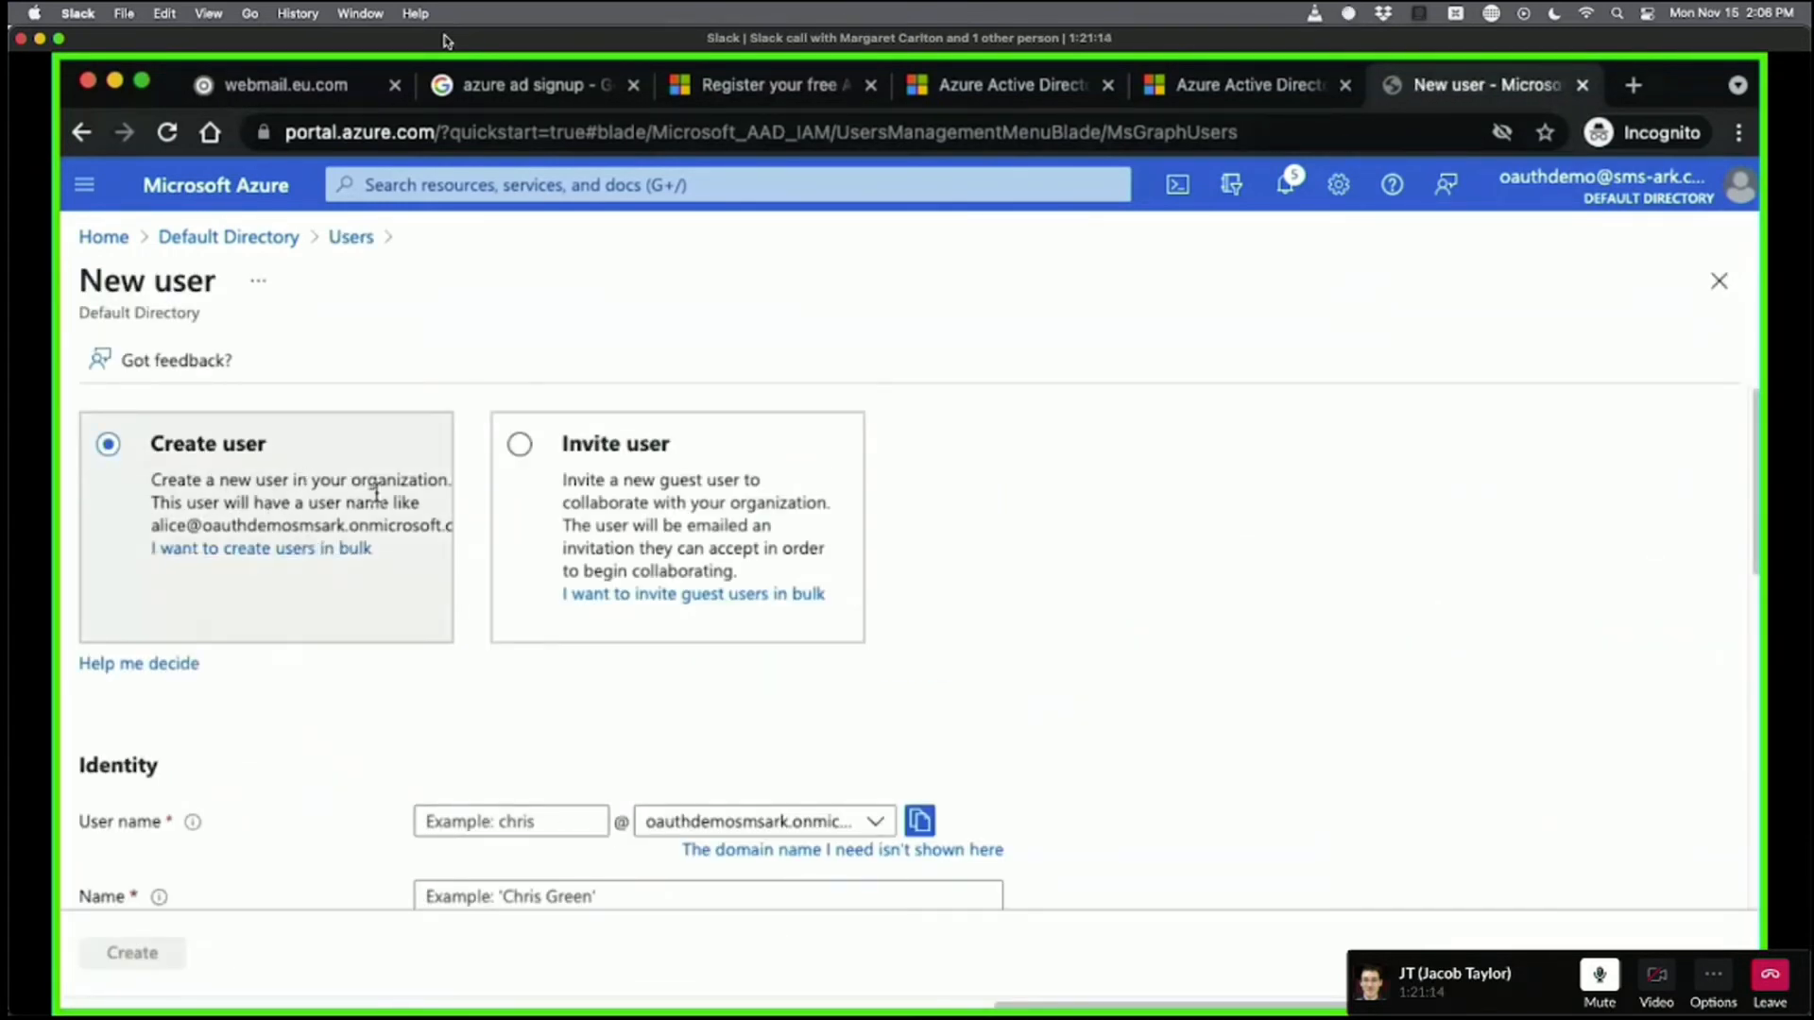
{"action": "left_click", "coordinate": [678, 426]}
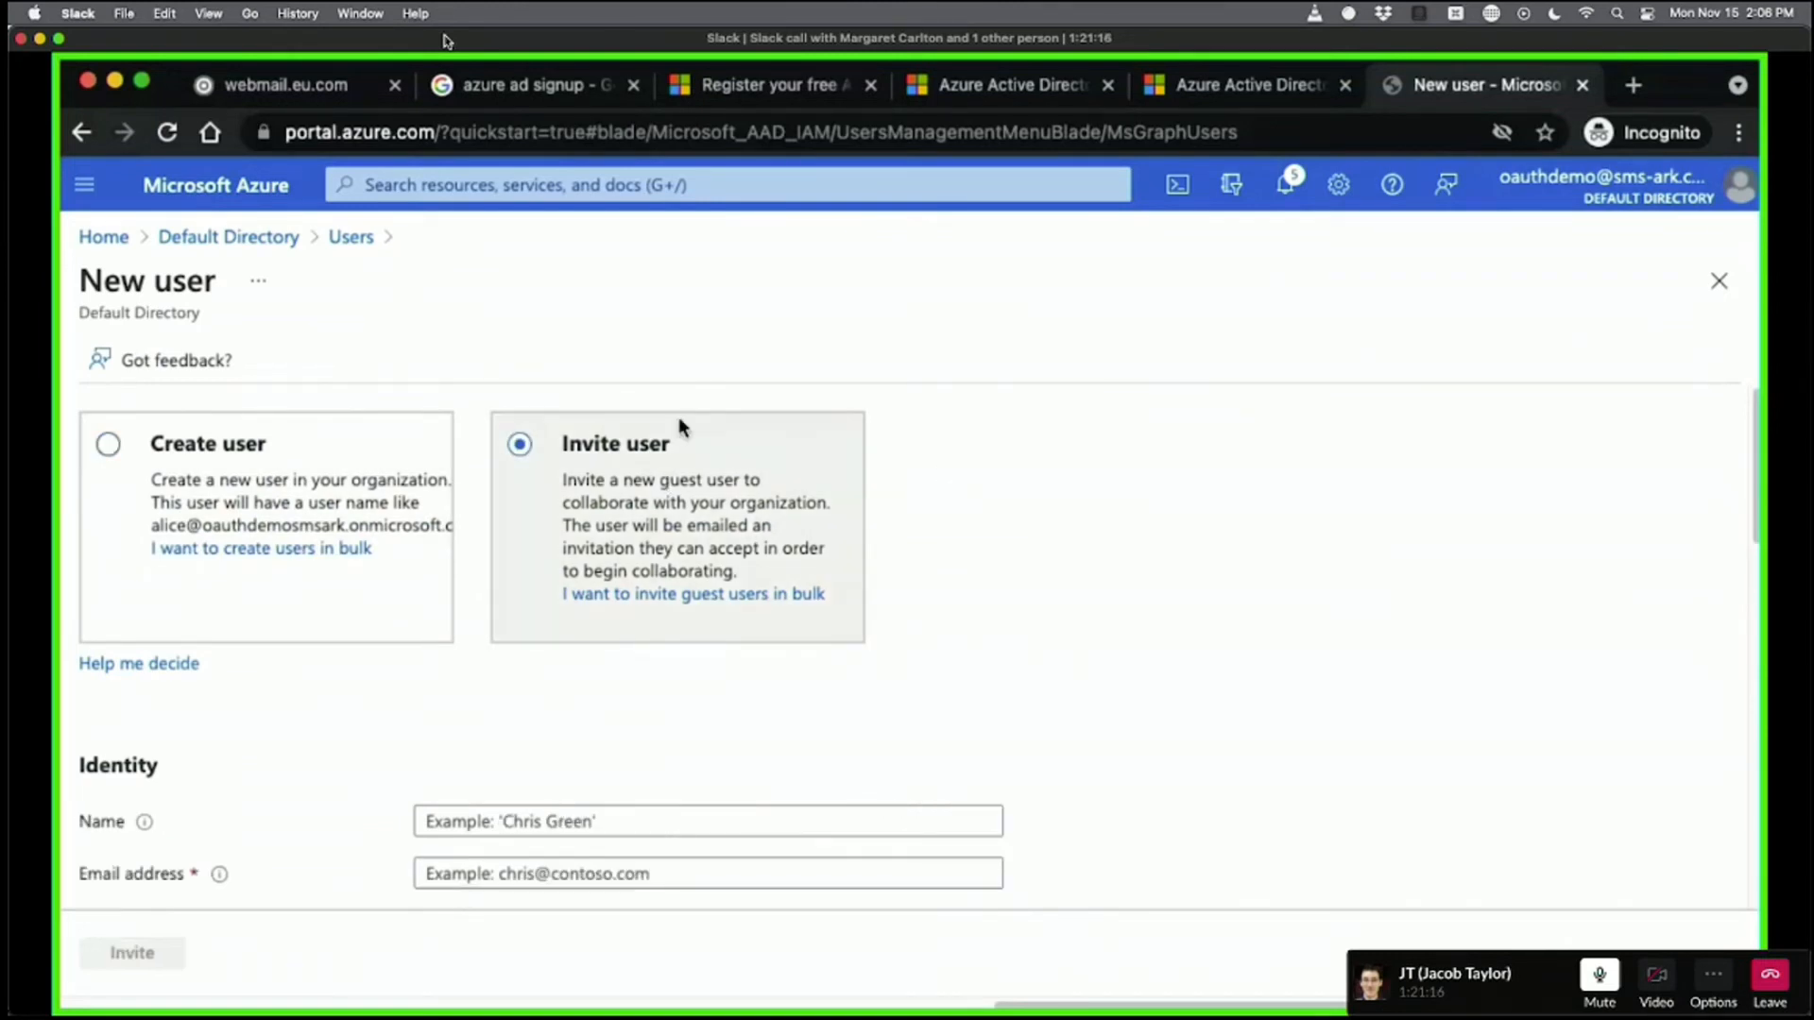
{"action": "scroll", "coordinate": [1067, 416], "scroll_direction": "down", "scroll_amount": 5}
Fill in the invitee's display name, e-mail address, first name and last name.
{"action": "left_click", "coordinate": [552, 483]}
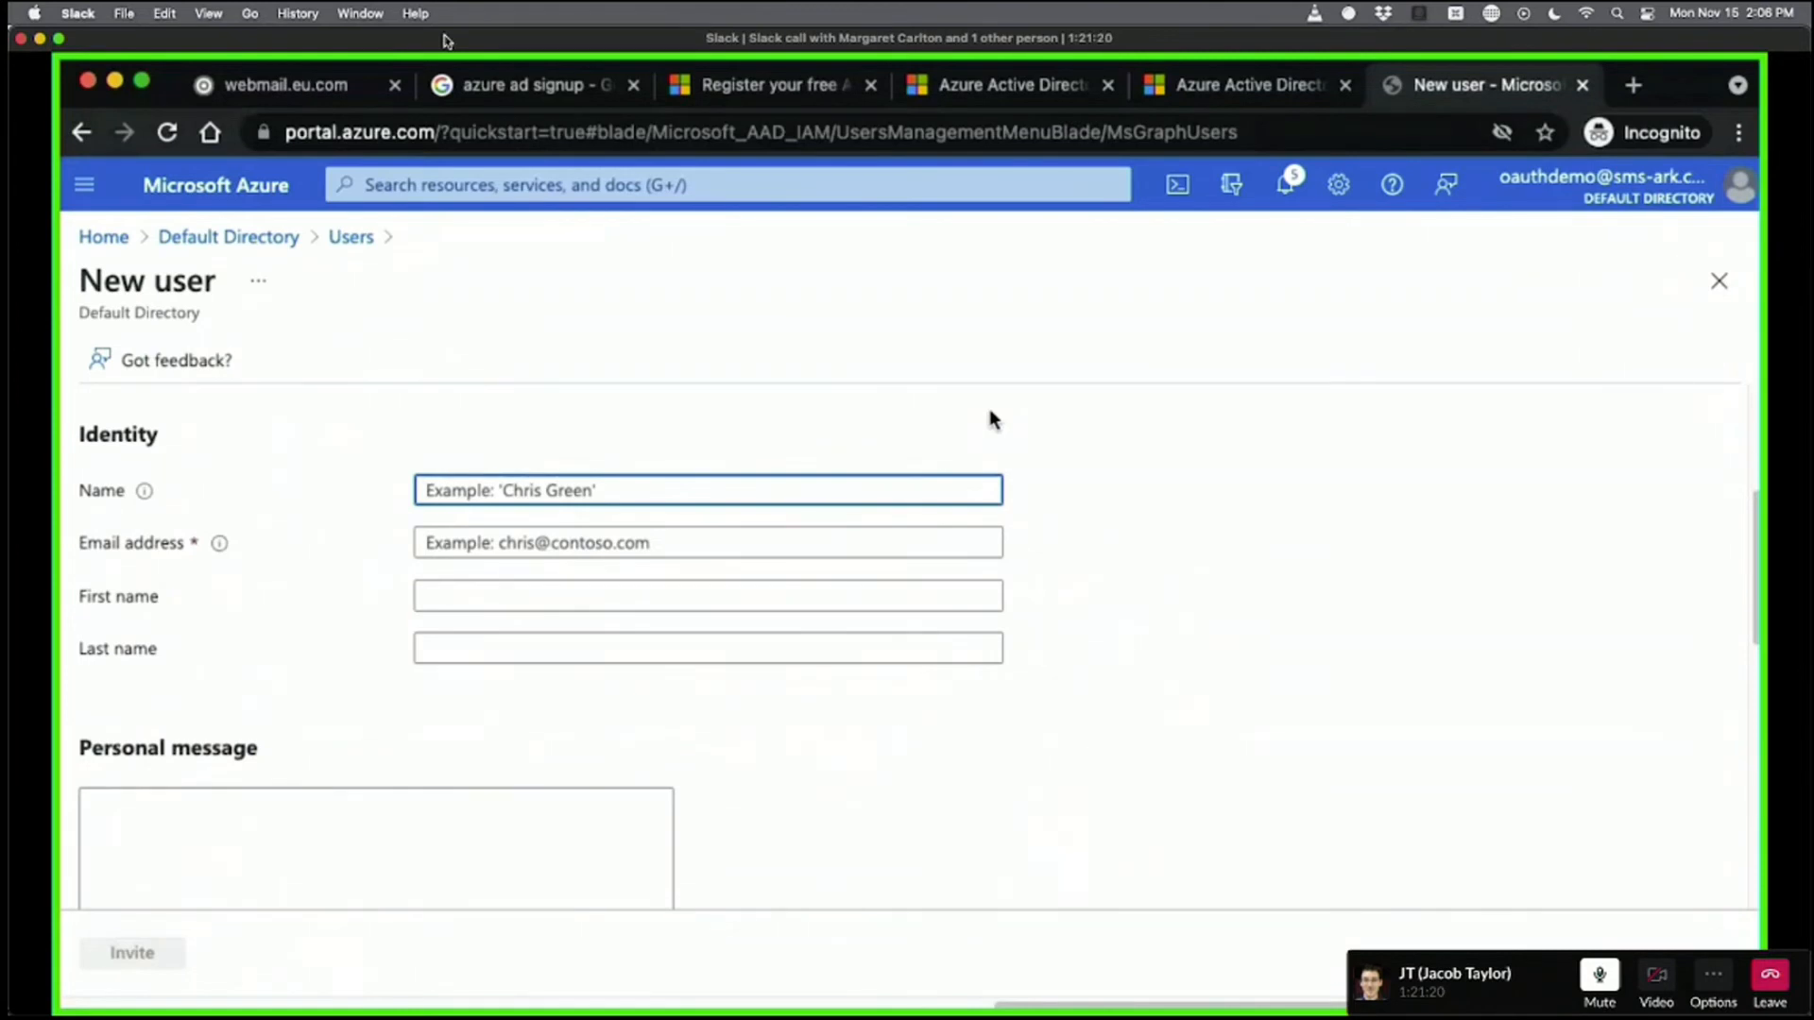
{"action": "type", "text": "Richard Carlton"}
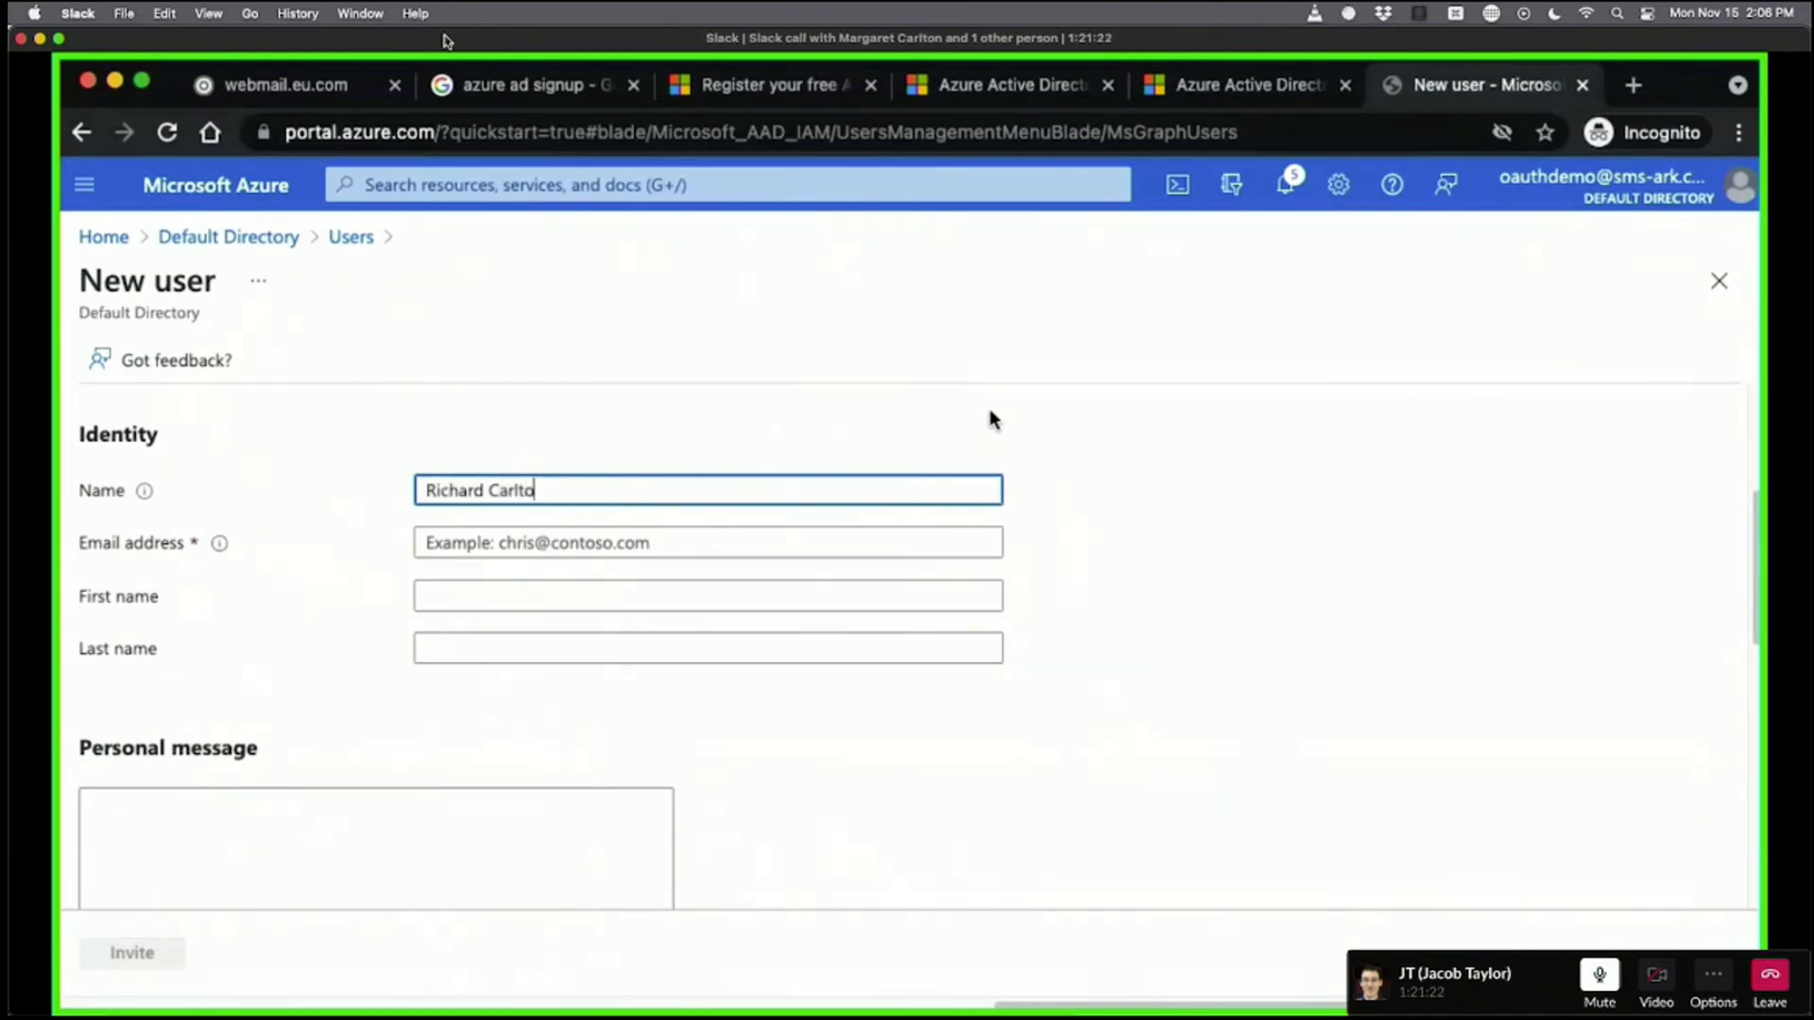
{"action": "key", "text": "Tab"}
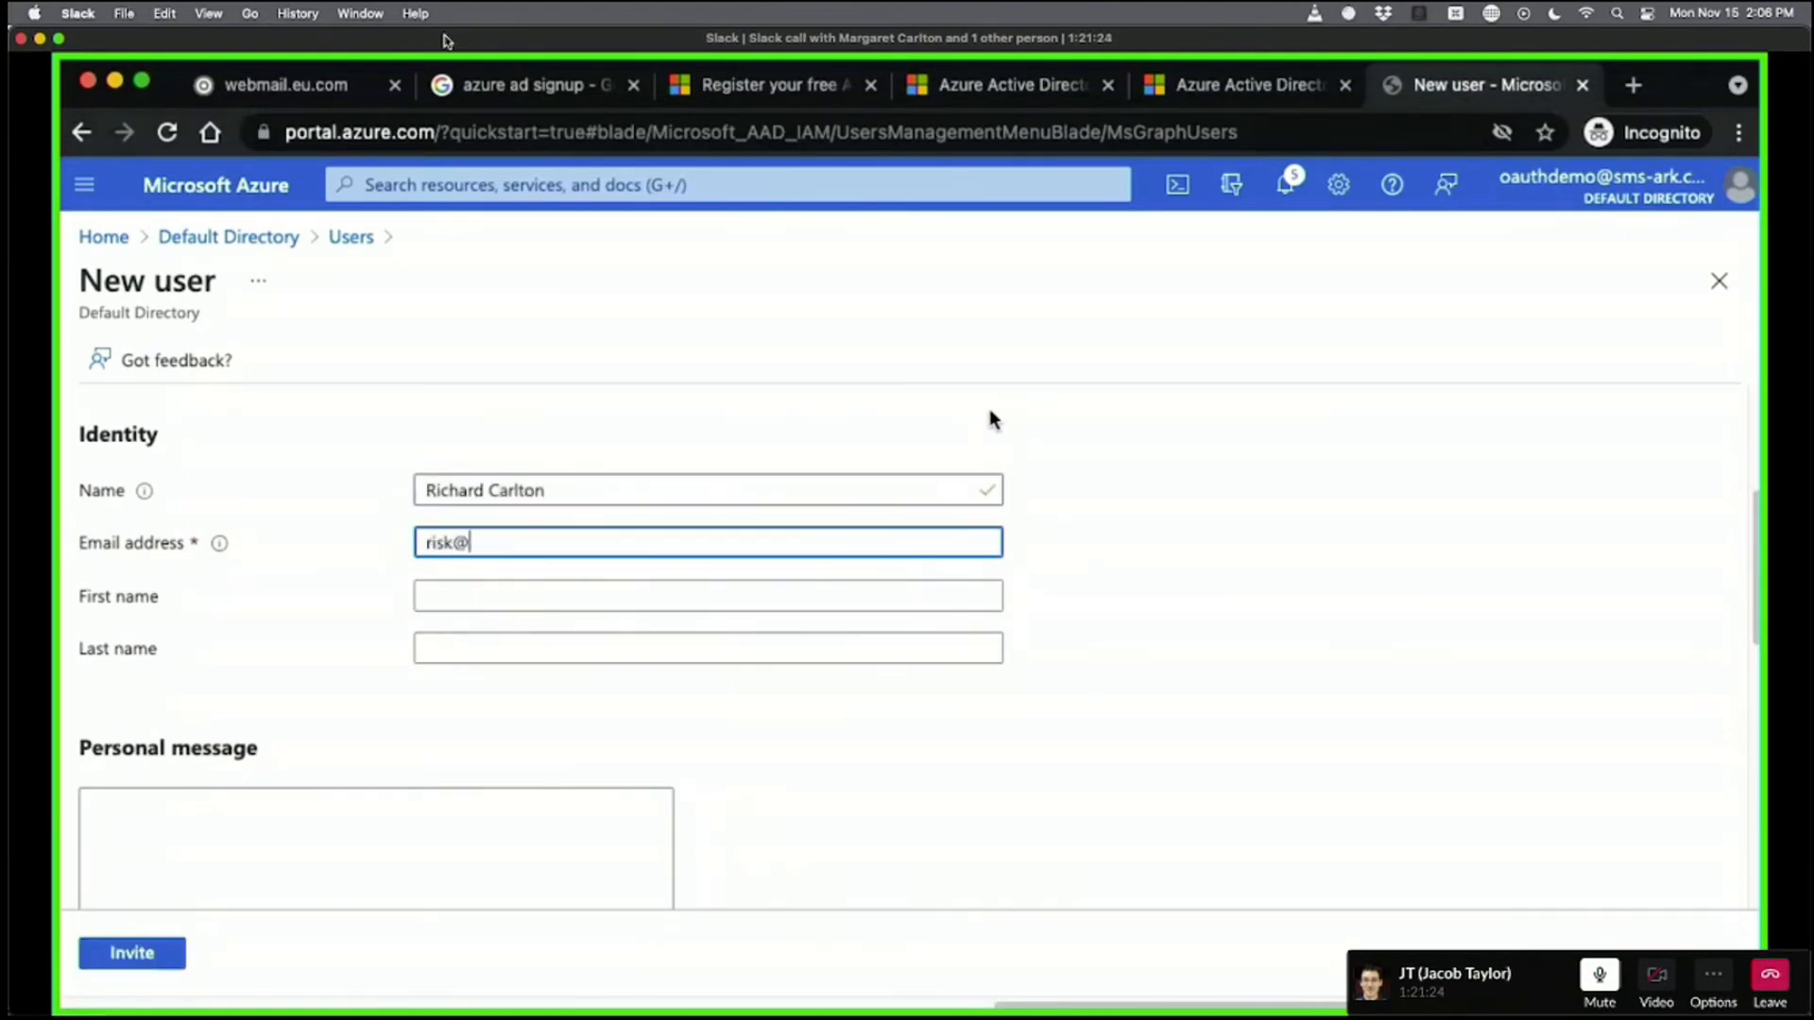
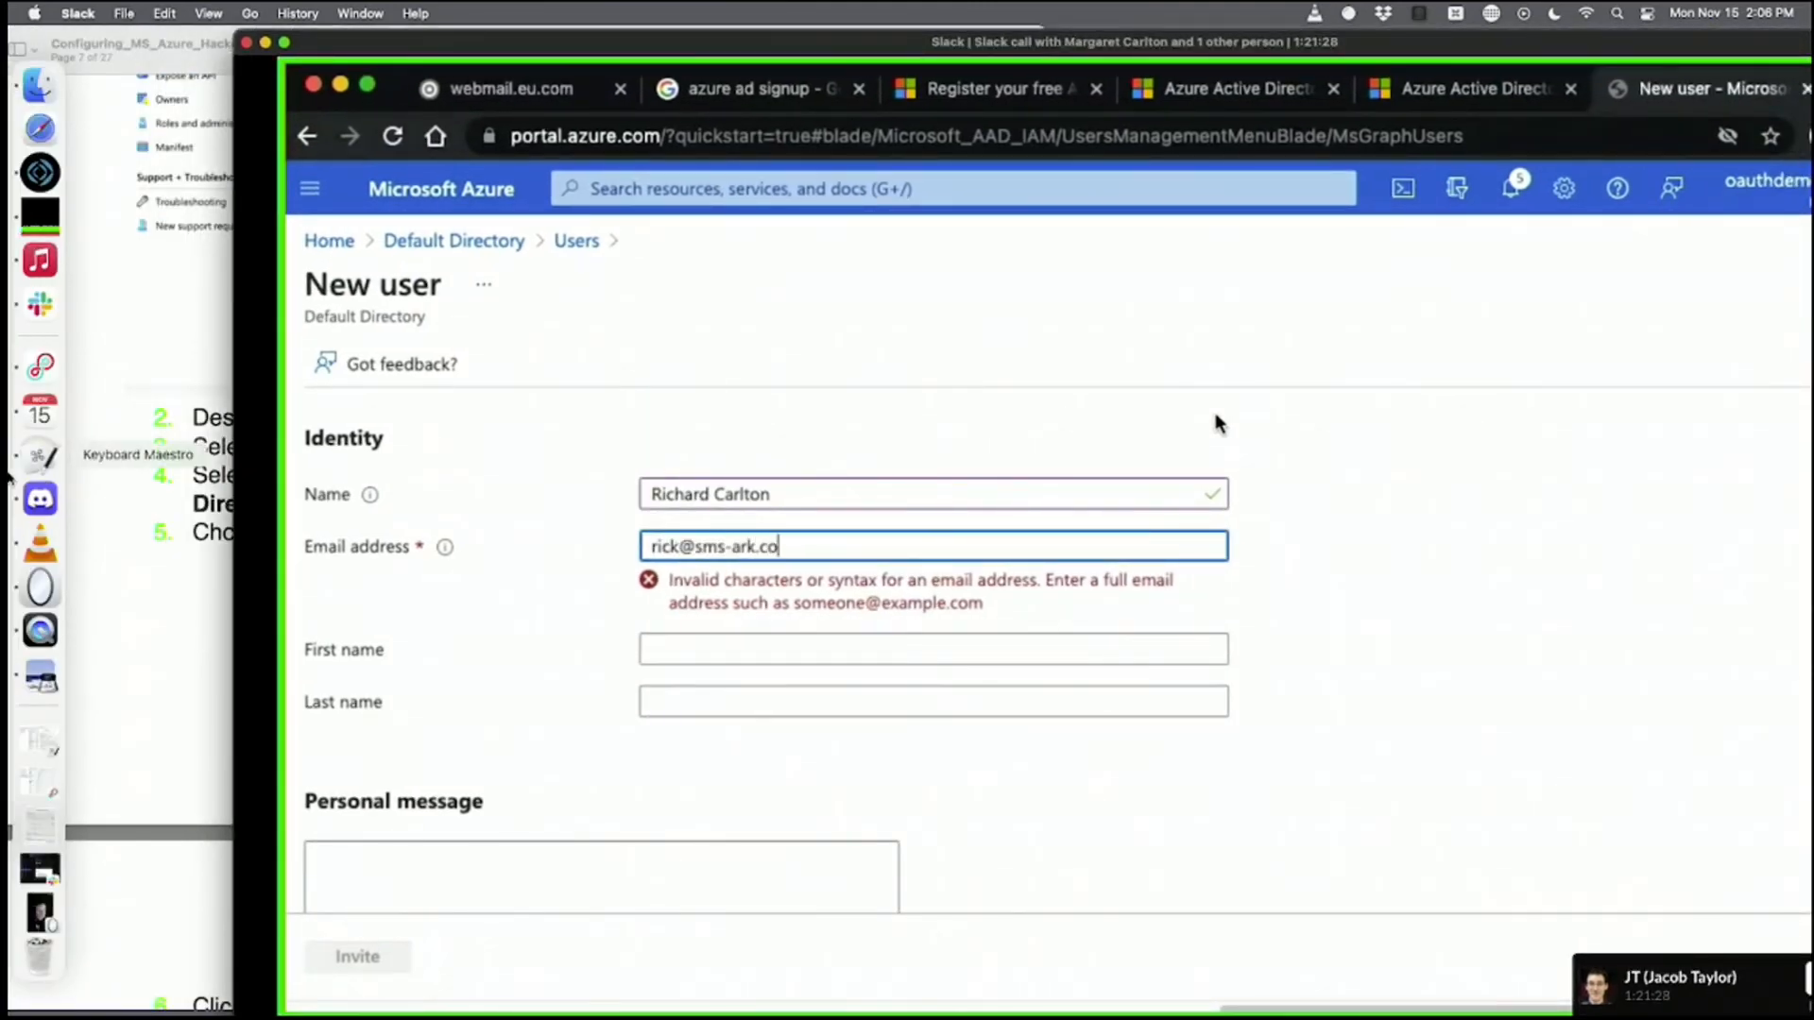
{"action": "key", "text": "Tab"}
{"action": "type", "text": "Richard"}
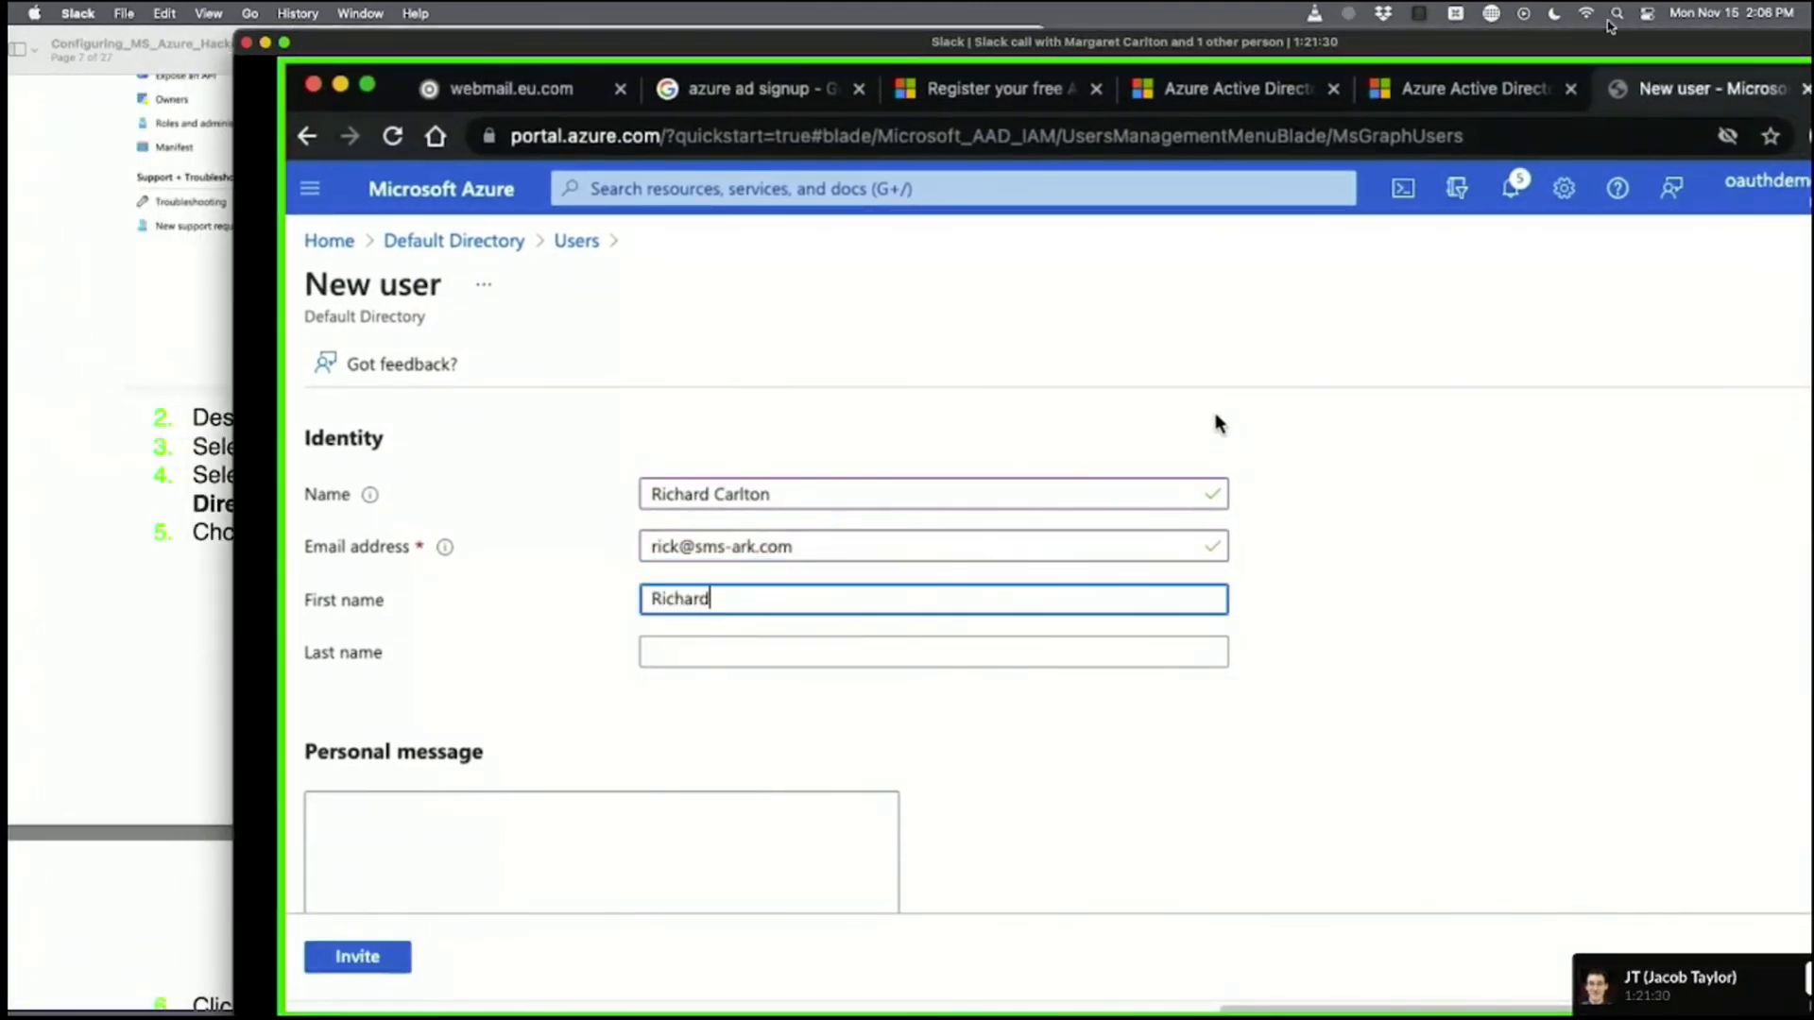
{"action": "key", "text": "Tab"}
{"action": "type", "text": "Carlton"}
Close the stray Mail app, restore the browser window, and confirm RCC Sales as the group.
{"action": "double_click", "coordinate": [1733, 74]}
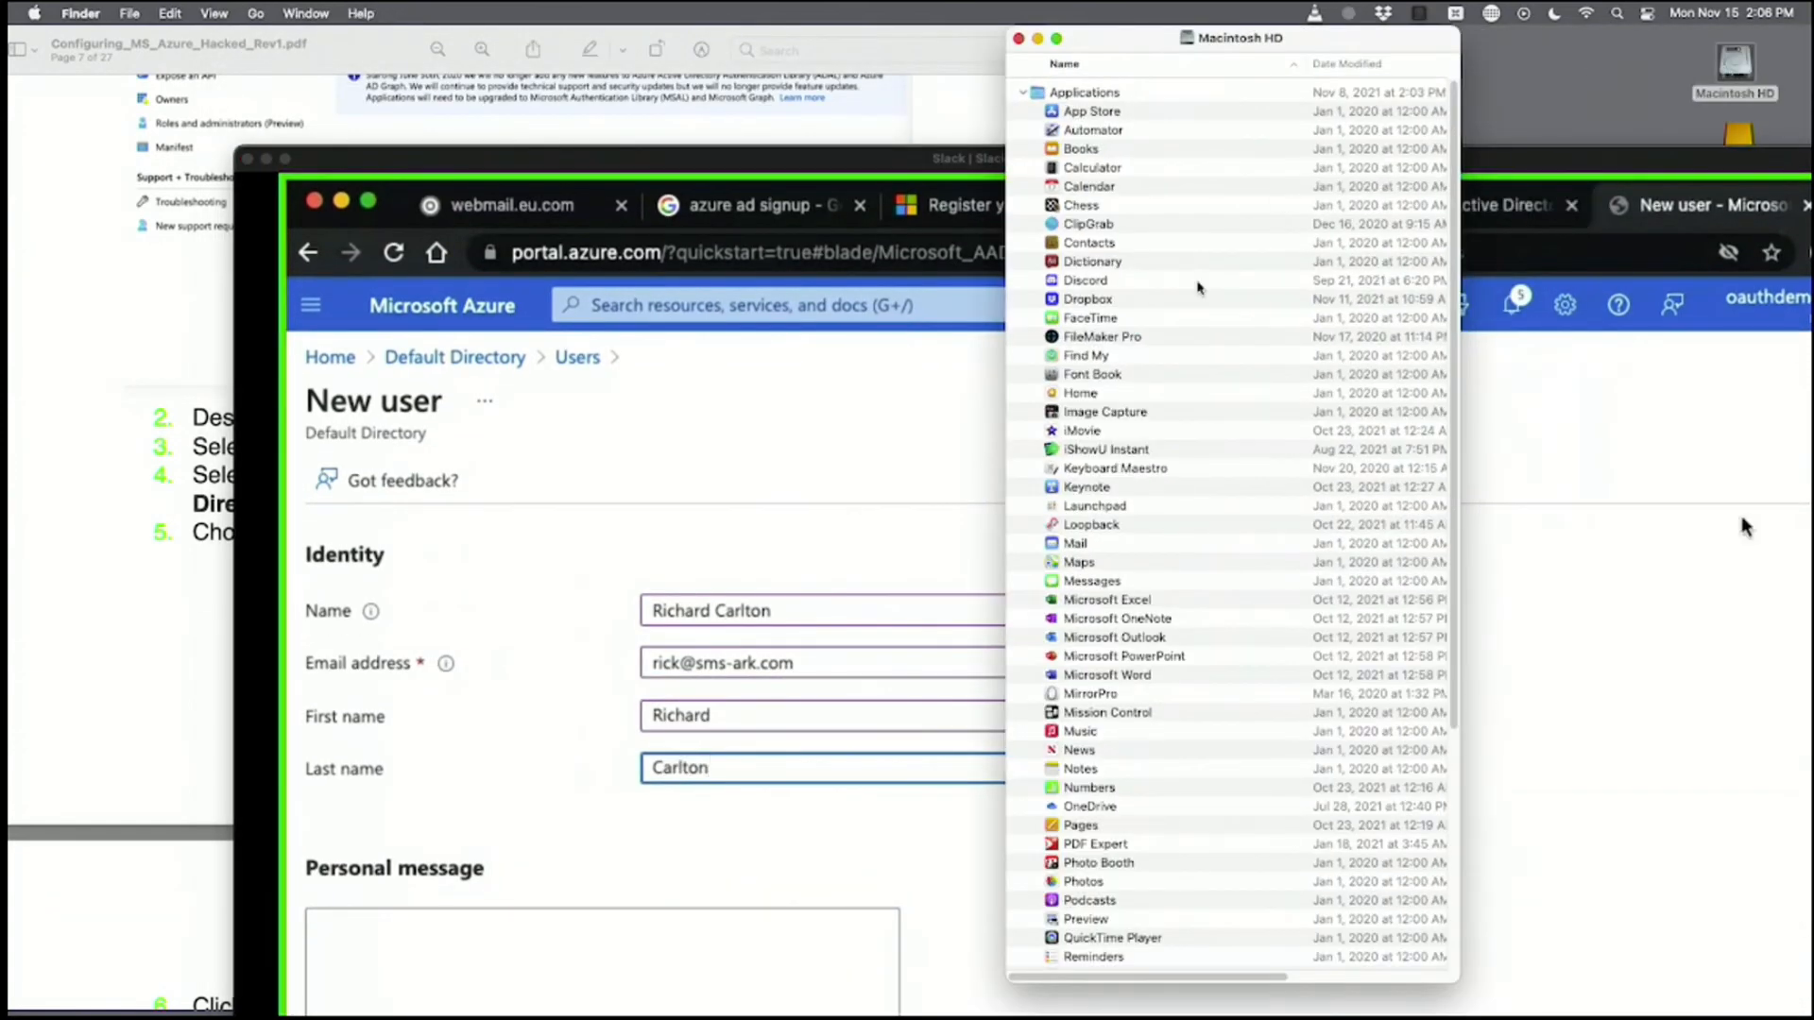
{"action": "double_click", "coordinate": [1075, 543]}
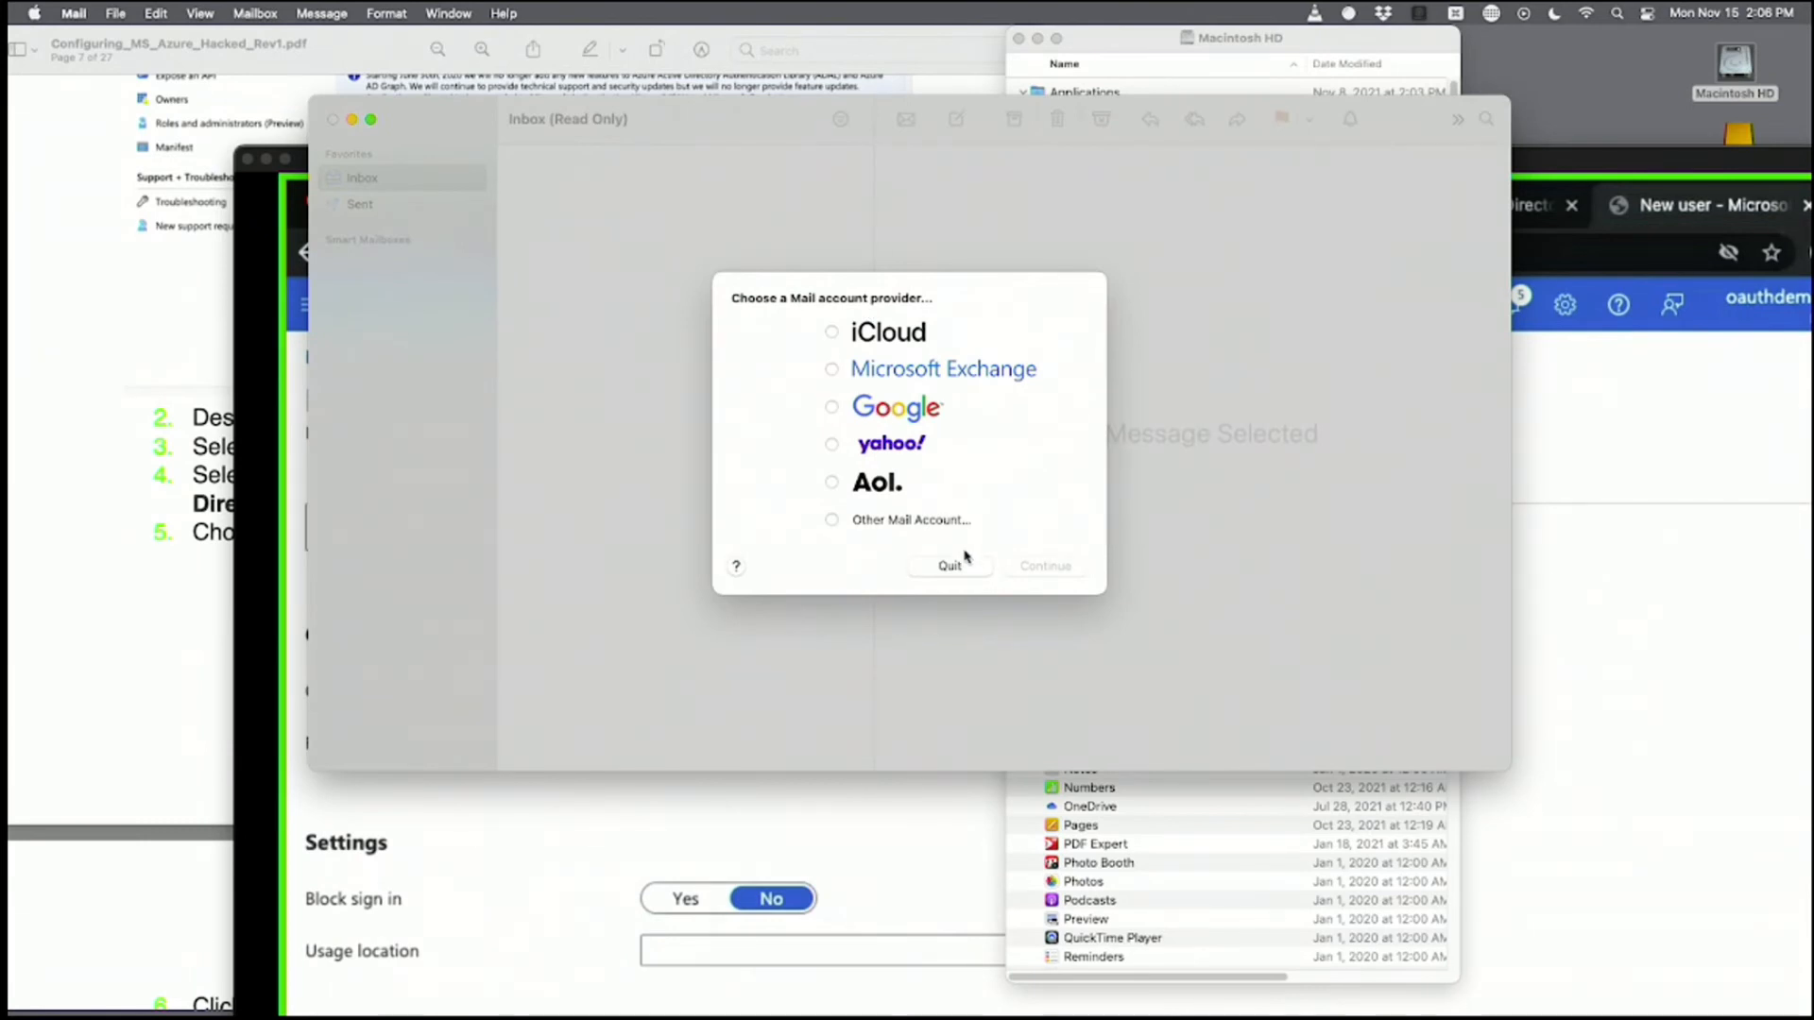
{"action": "left_click", "coordinate": [968, 567]}
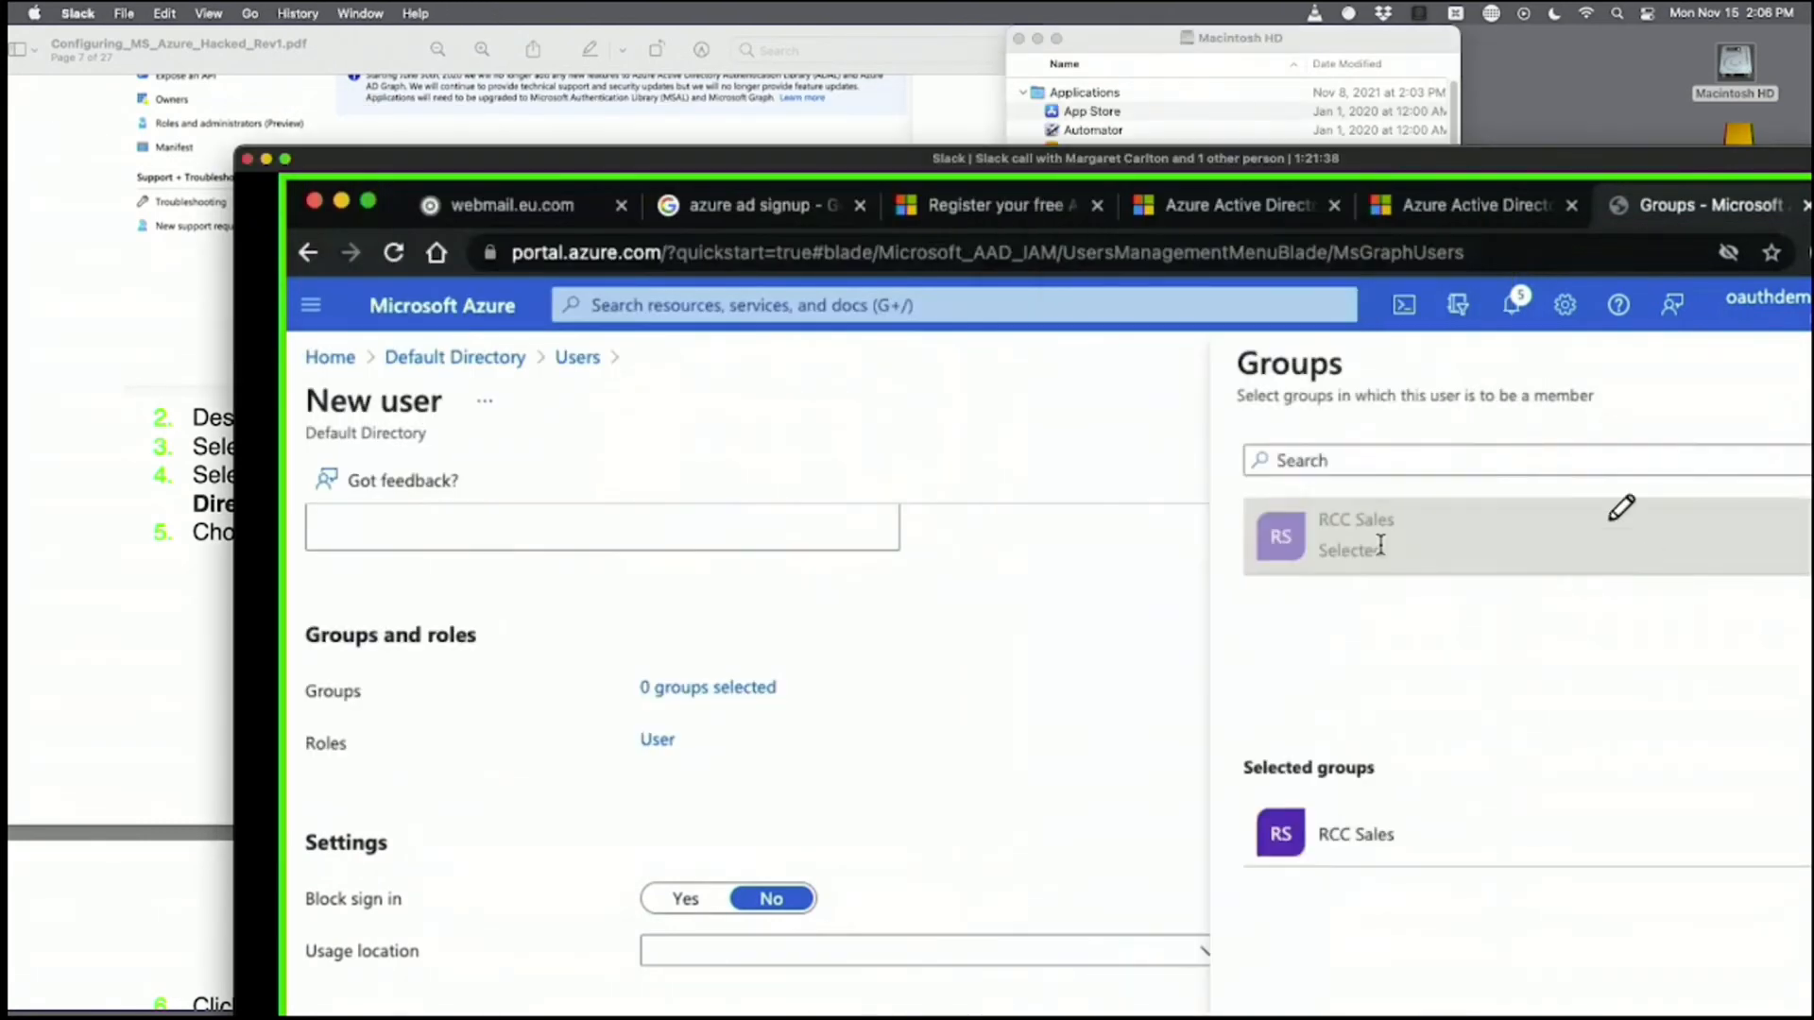
{"action": "left_click_drag", "start_coordinate": [1060, 160], "coordinate": [832, 39]}
{"action": "left_click", "coordinate": [1069, 978]}
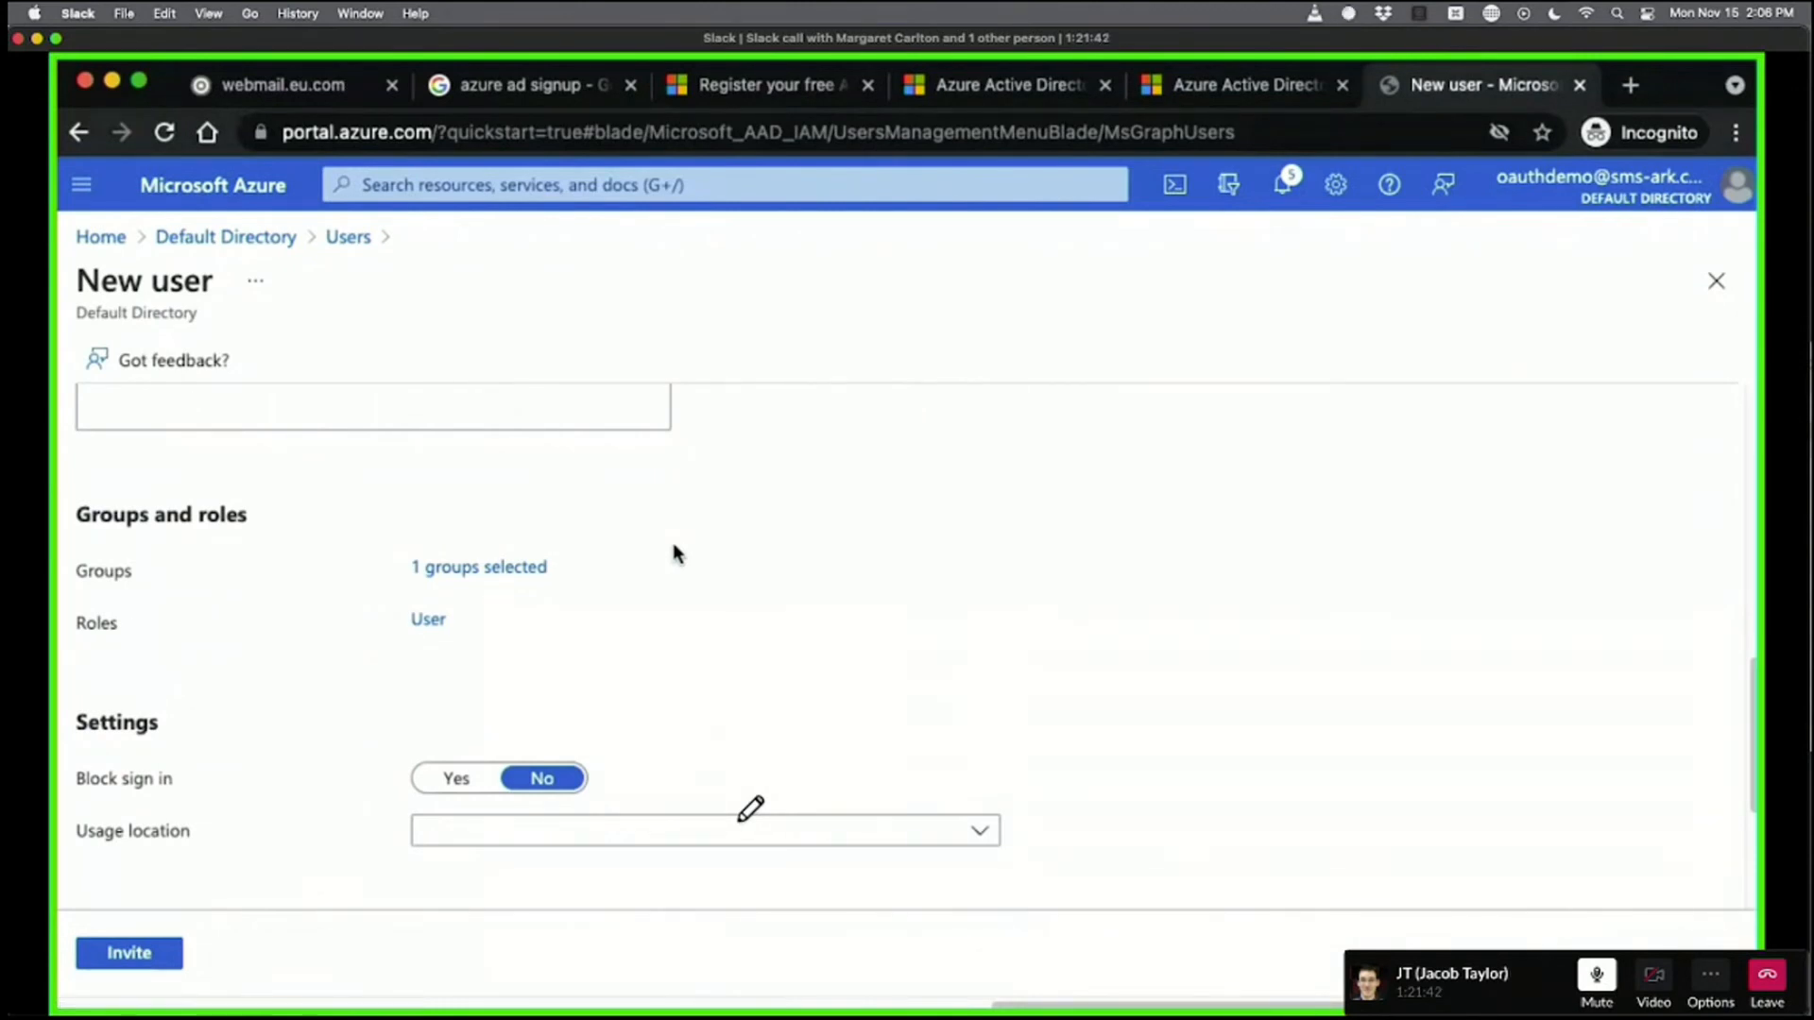
Check that RCC Sales is still the invitee's selected group.
{"action": "scroll", "coordinate": [1279, 534], "scroll_direction": "down", "scroll_amount": 5}
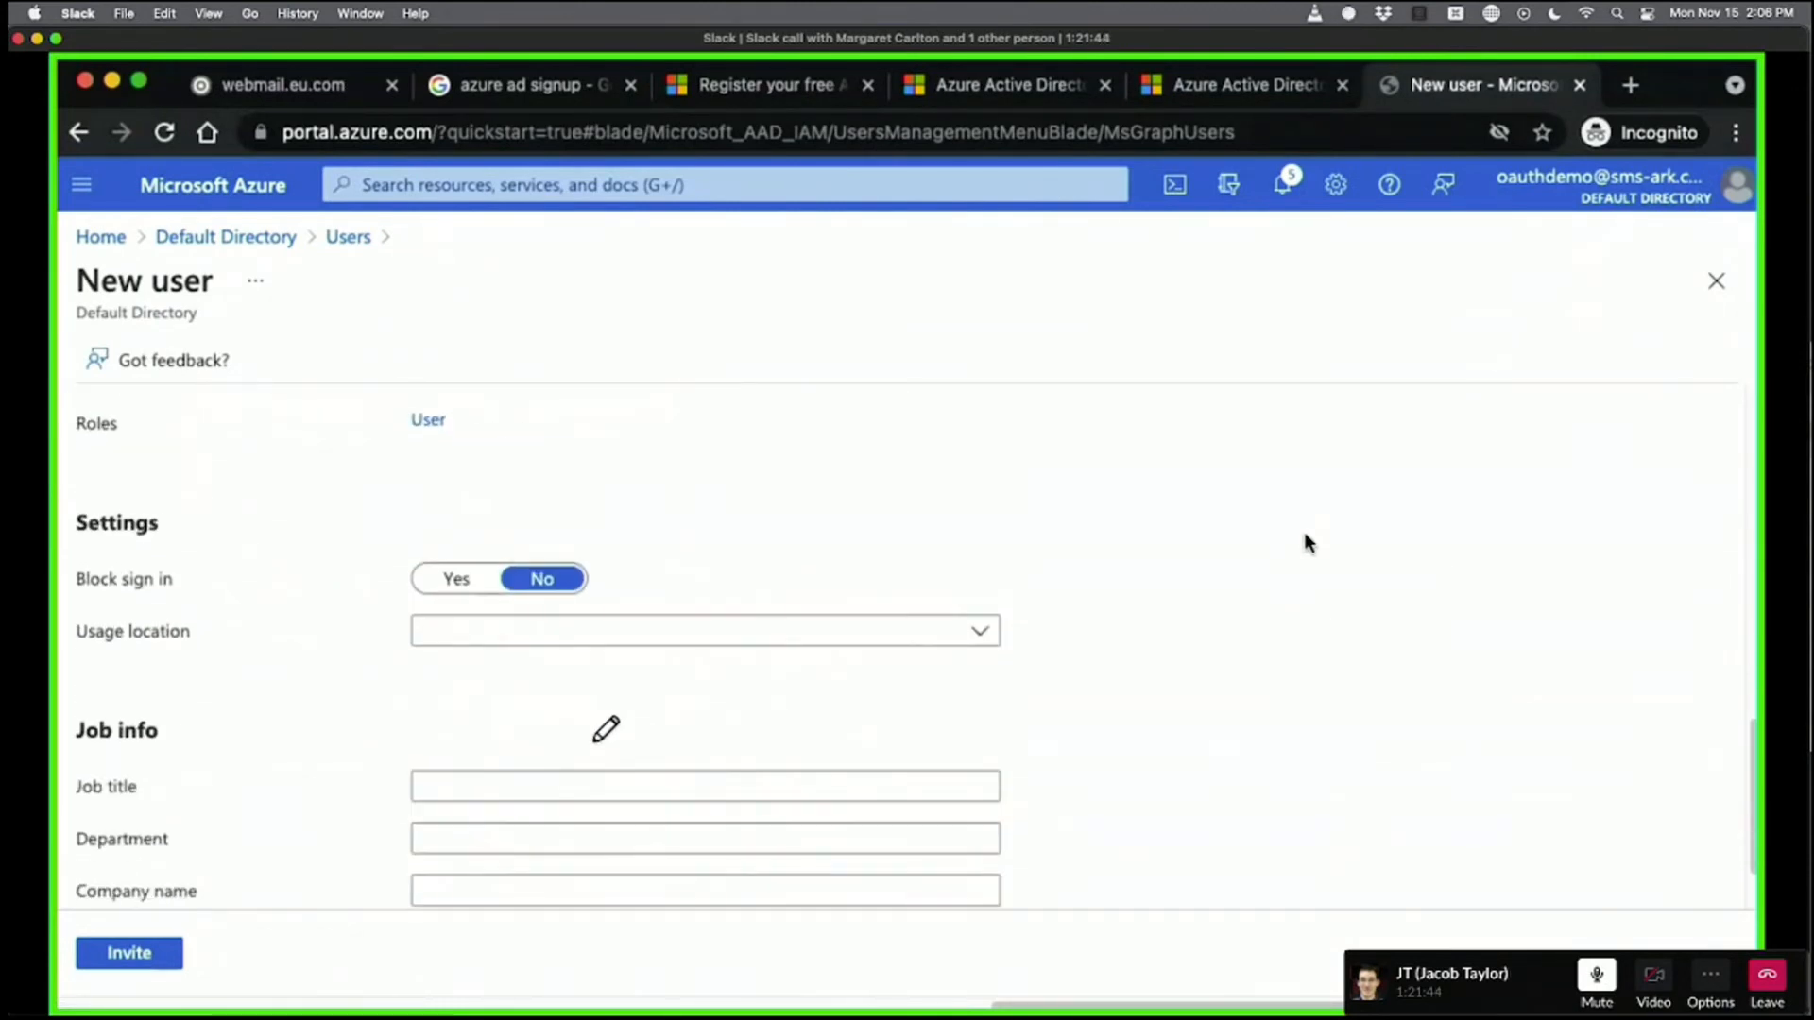
{"action": "scroll", "coordinate": [1307, 541], "scroll_direction": "up", "scroll_amount": 10}
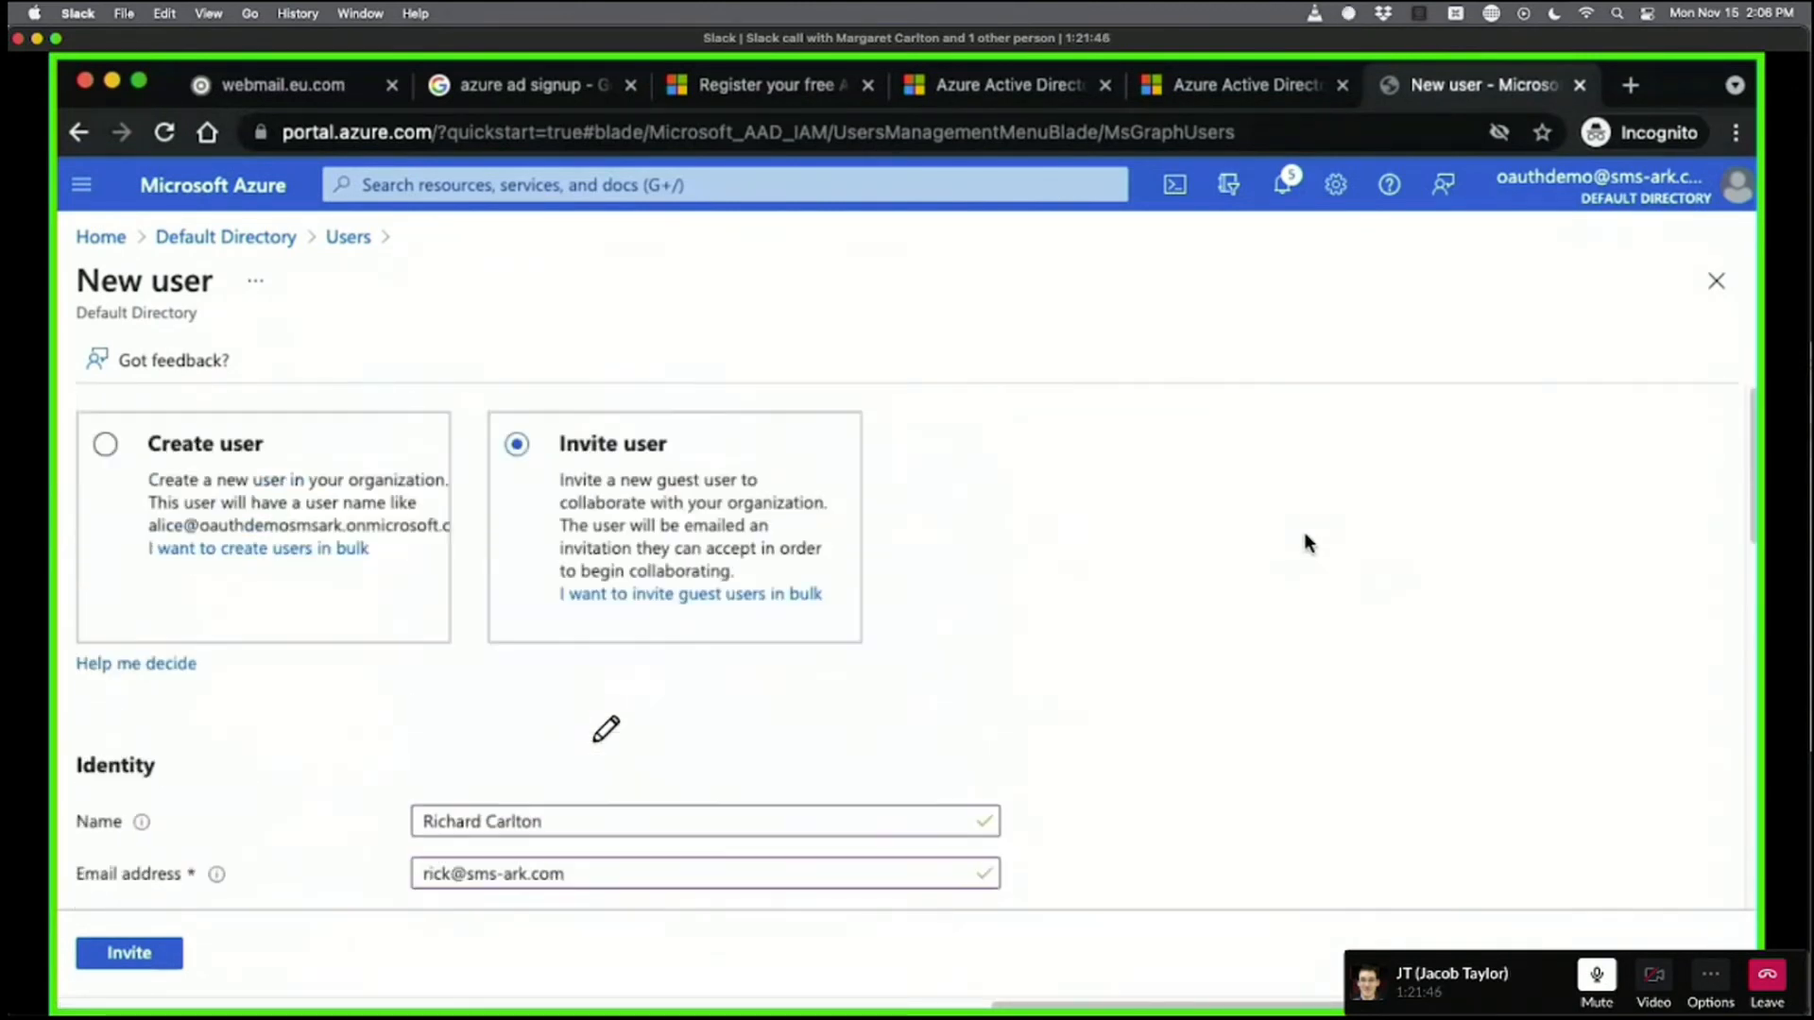
{"action": "scroll", "coordinate": [1285, 538], "scroll_direction": "down", "scroll_amount": 10}
{"action": "scroll", "coordinate": [1278, 539], "scroll_direction": "up", "scroll_amount": 10}
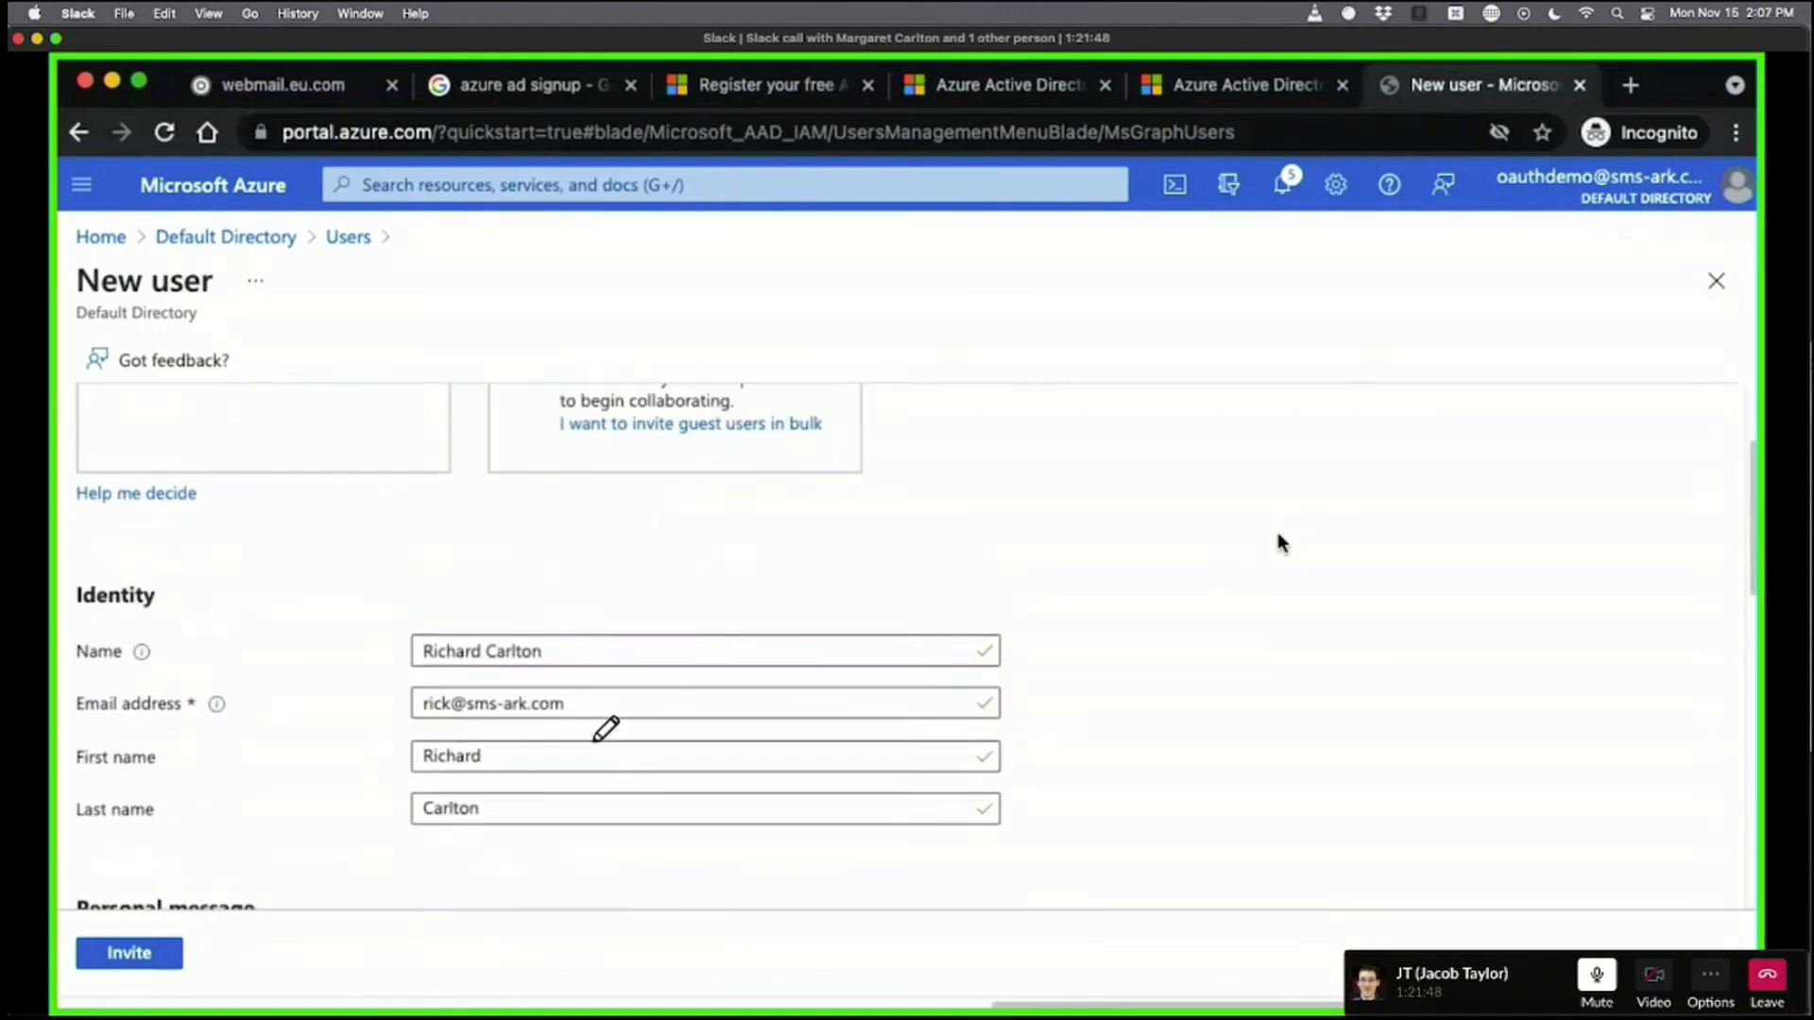
{"action": "scroll", "coordinate": [1277, 535], "scroll_direction": "down", "scroll_amount": 10}
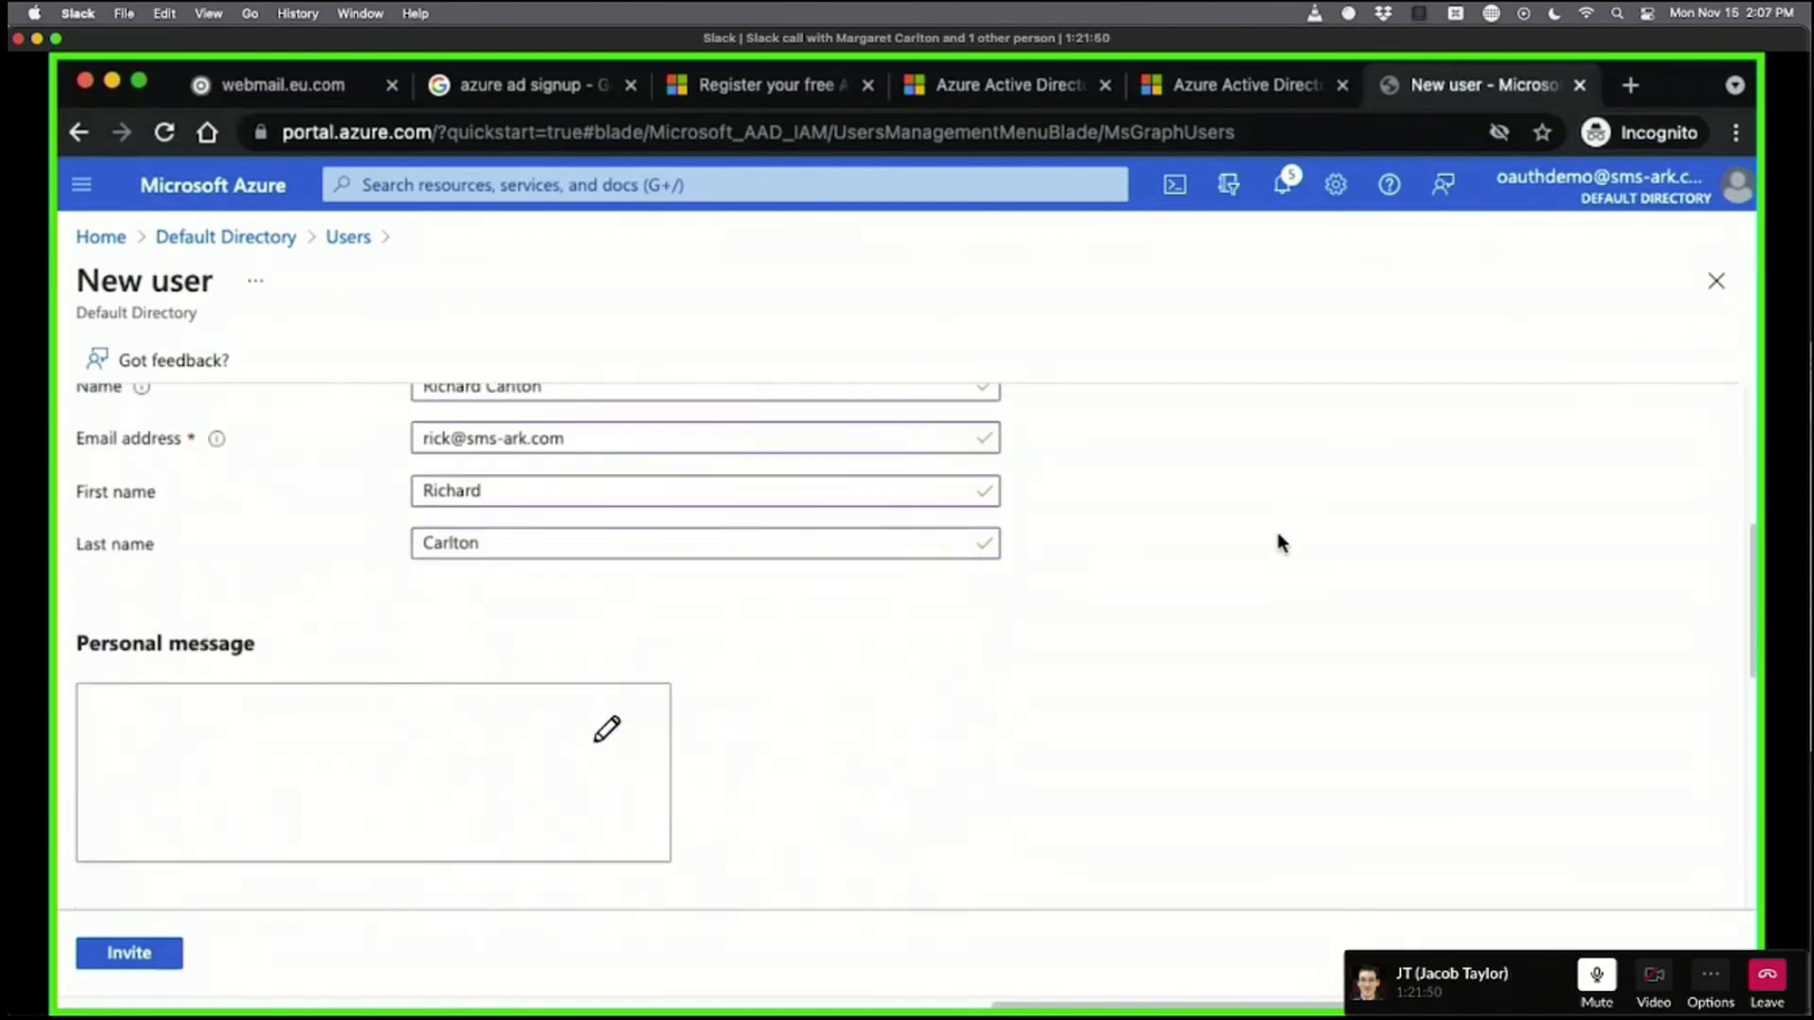
{"action": "scroll", "coordinate": [1277, 540], "scroll_direction": "down", "scroll_amount": 5}
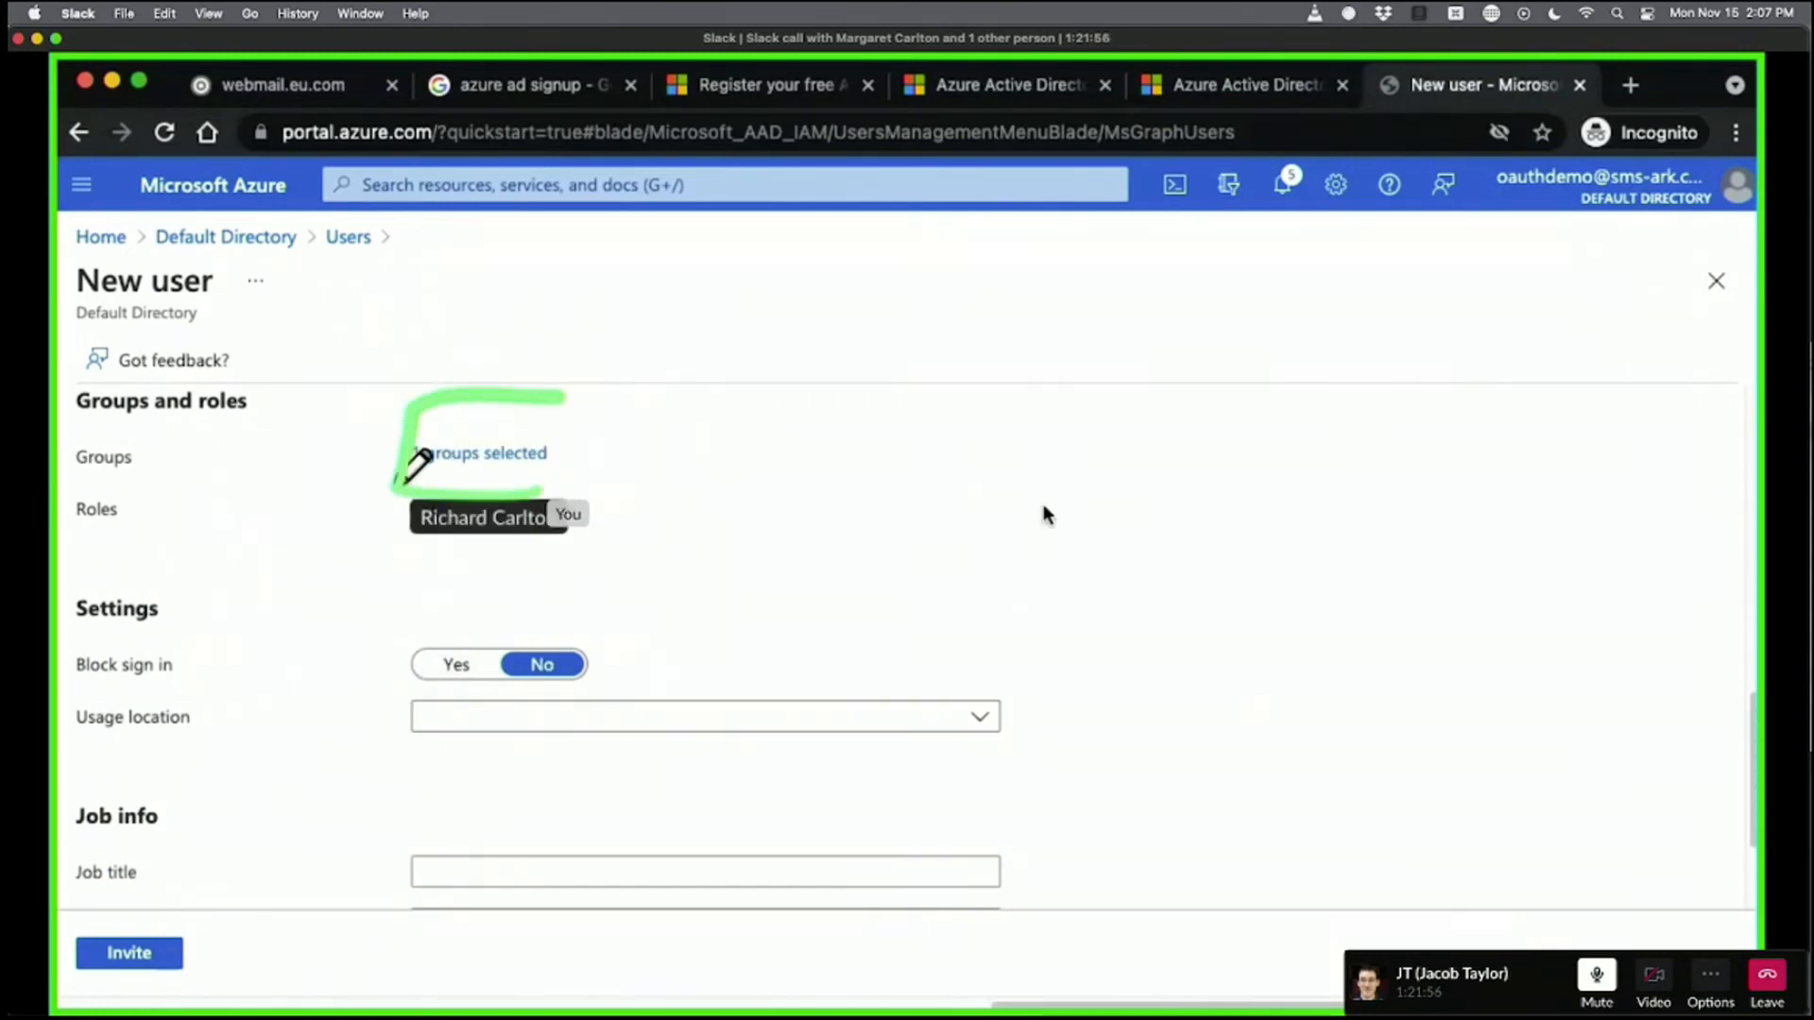
{"action": "left_click", "coordinate": [443, 453]}
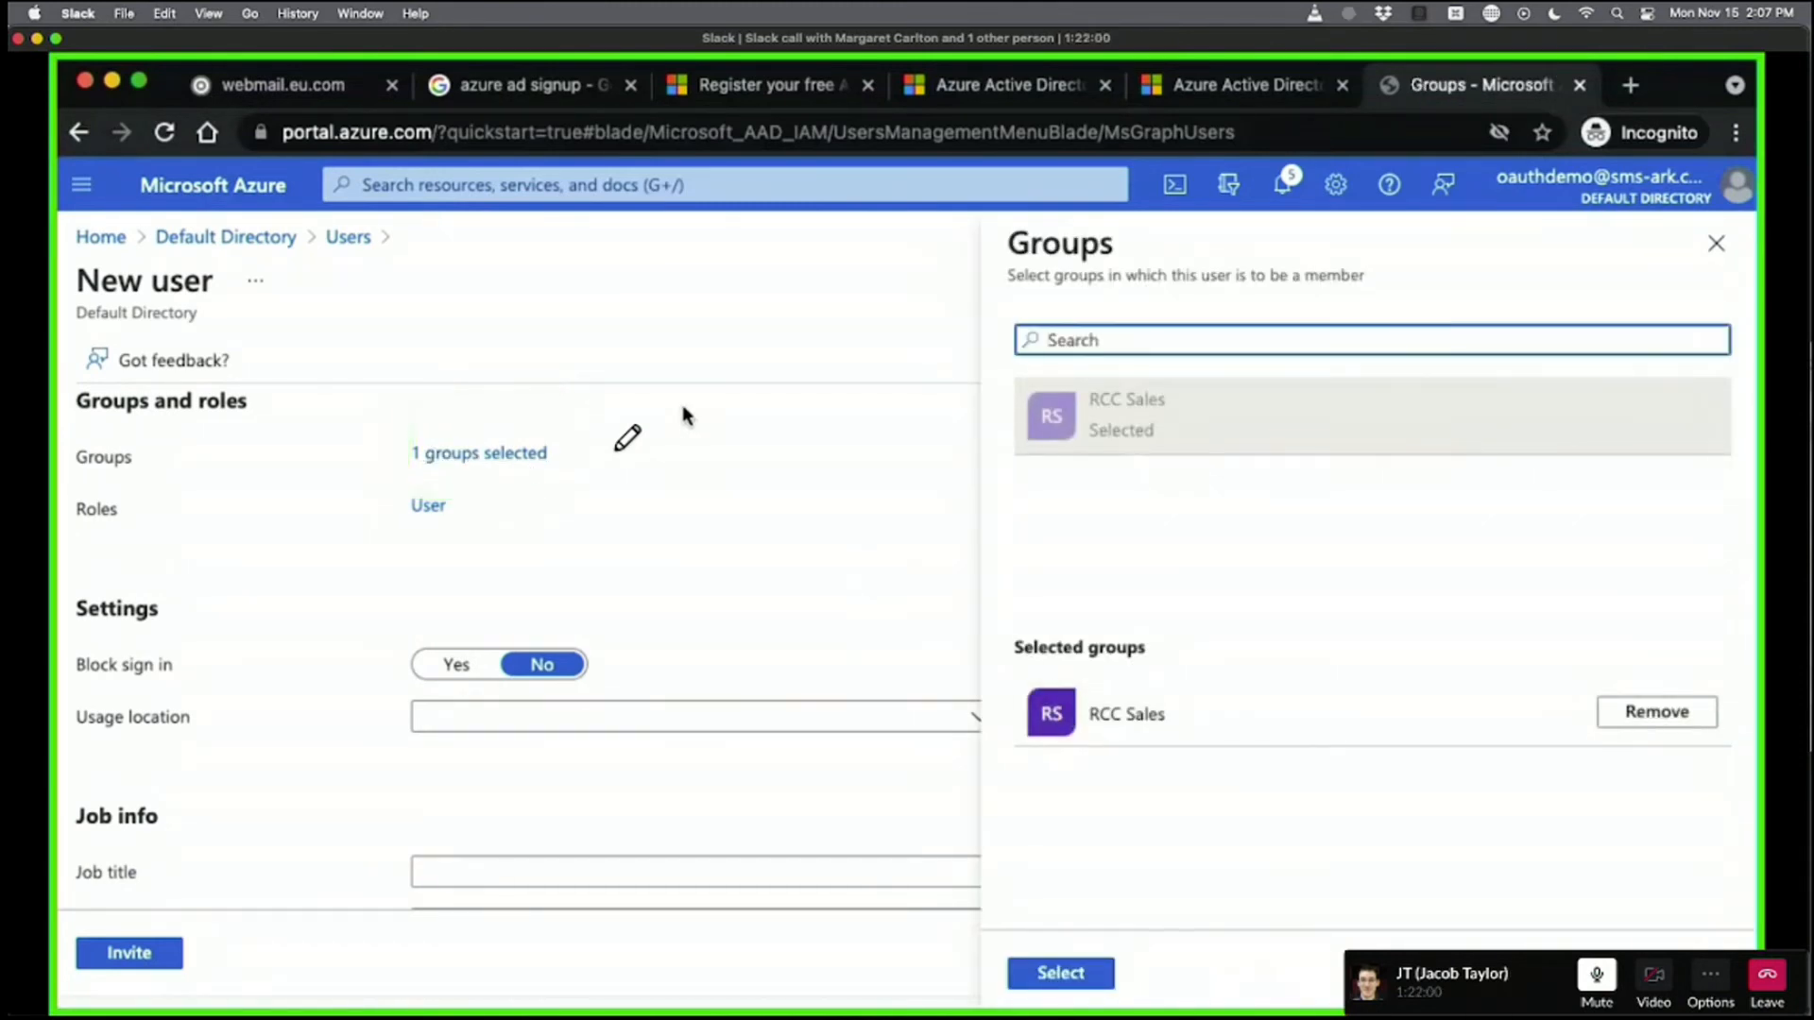
{"action": "left_click", "coordinate": [708, 467]}
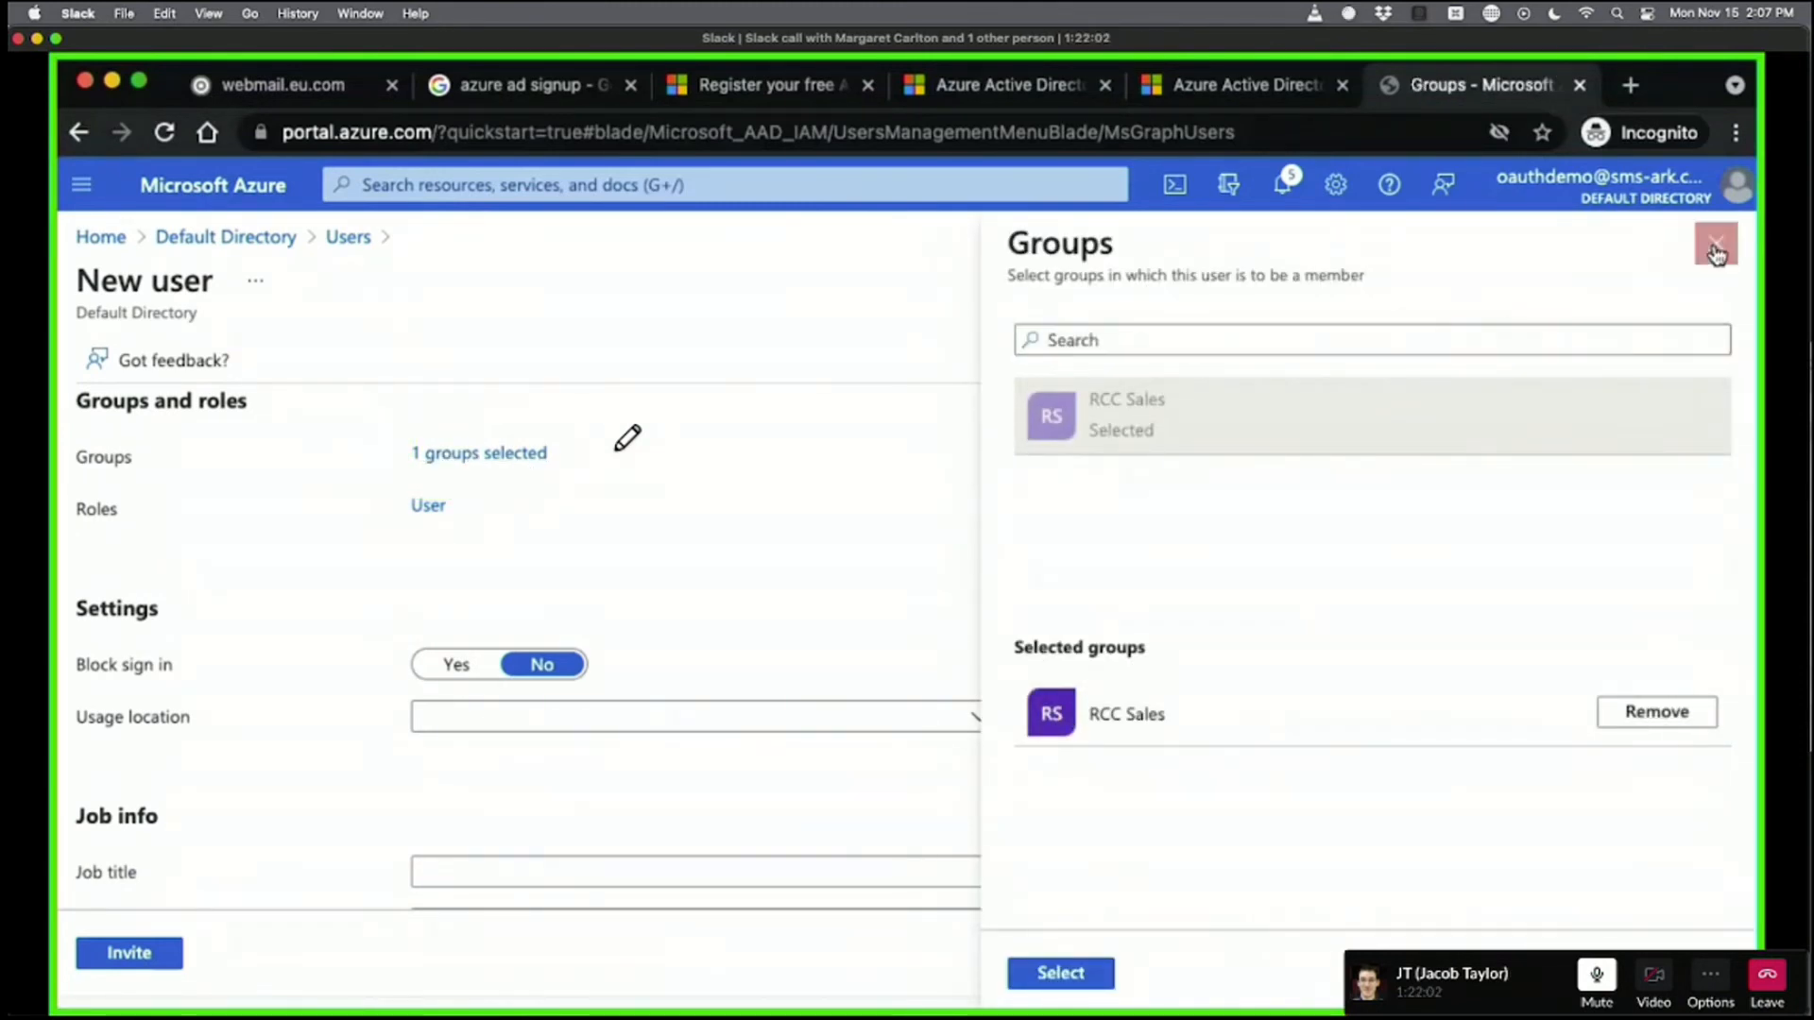
{"action": "left_click", "coordinate": [1716, 243]}
Send the guest invitation so the users list shows a new Guest user.
{"action": "scroll", "coordinate": [1134, 470], "scroll_direction": "down", "scroll_amount": 3}
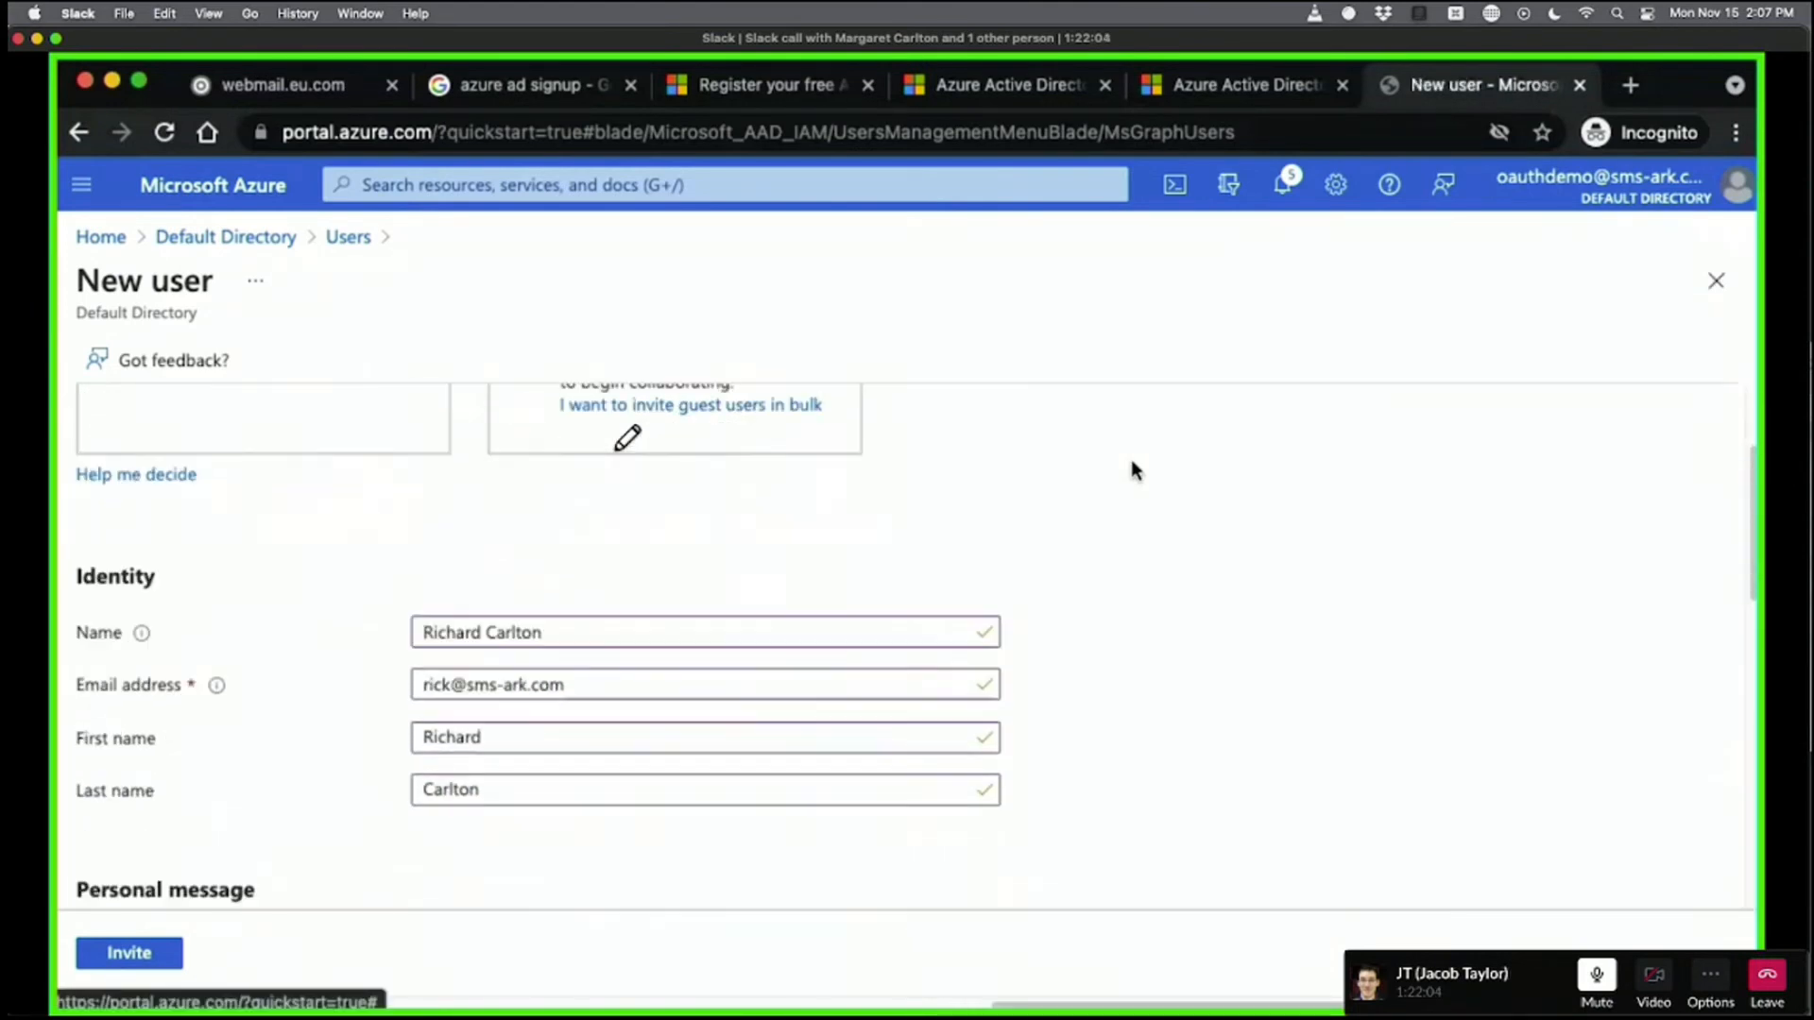
{"action": "scroll", "coordinate": [1132, 470], "scroll_direction": "down", "scroll_amount": 1}
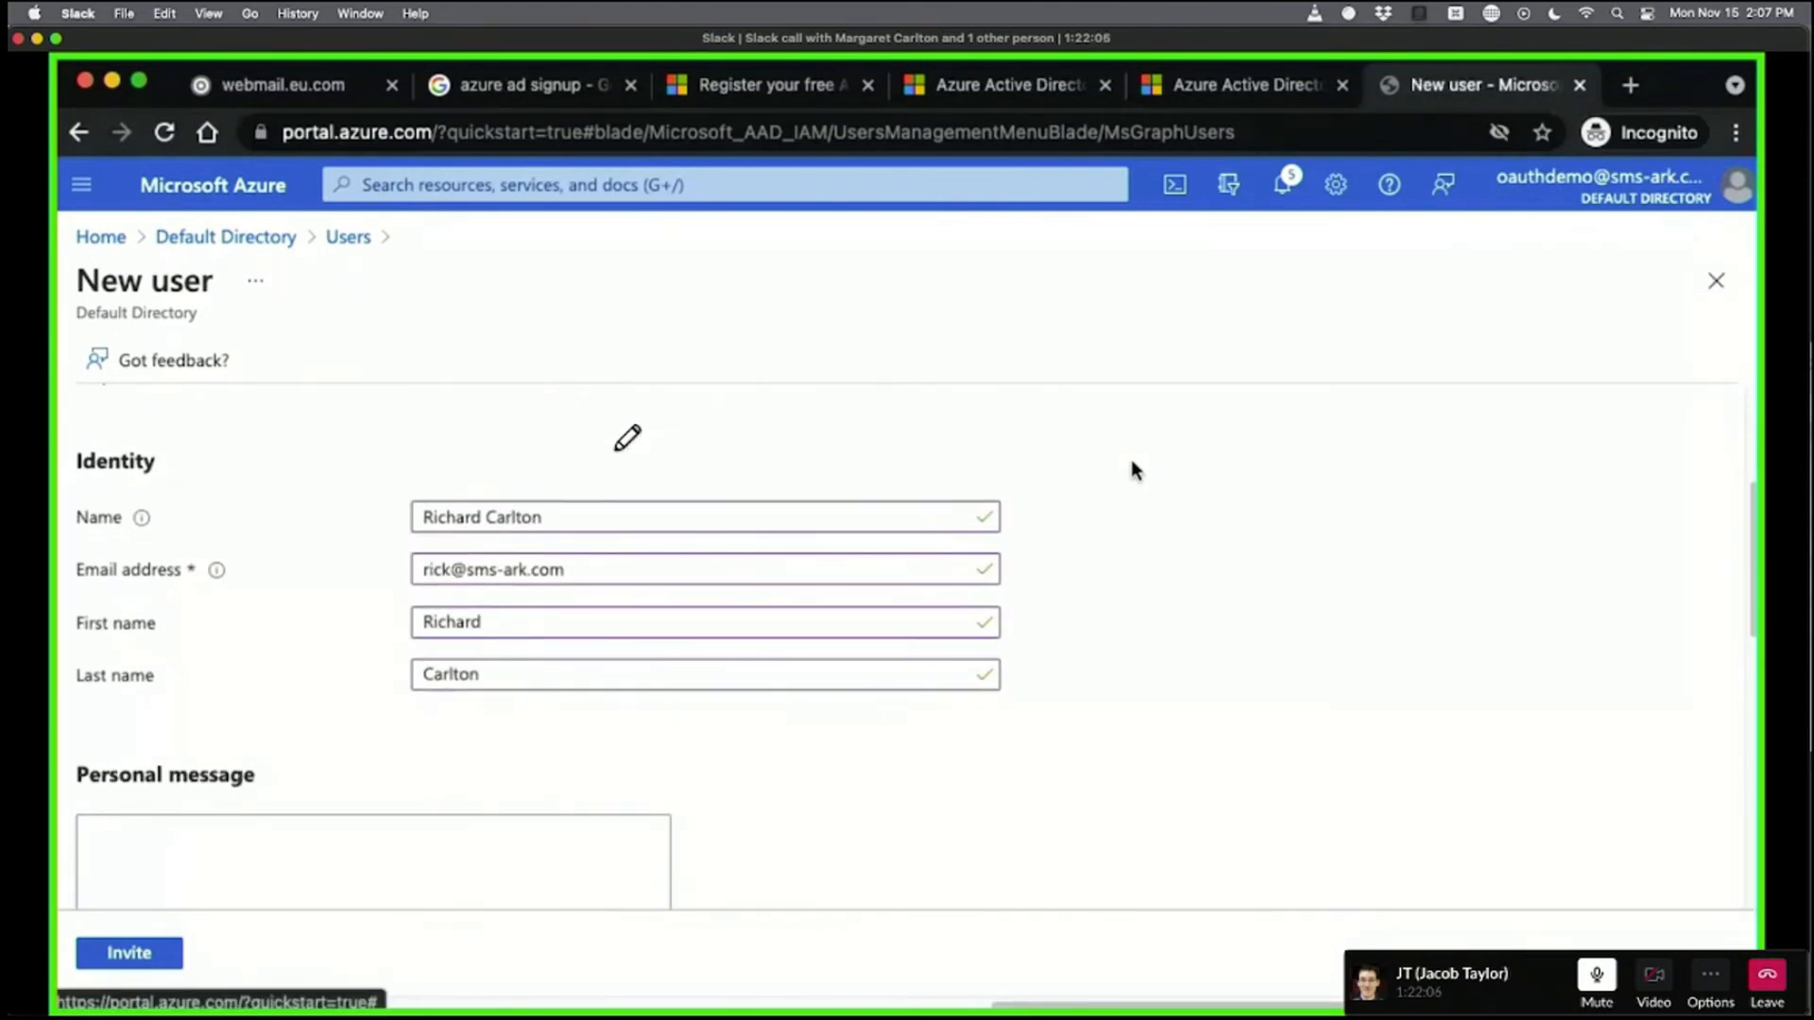
{"action": "scroll", "coordinate": [1131, 463], "scroll_direction": "down", "scroll_amount": 5}
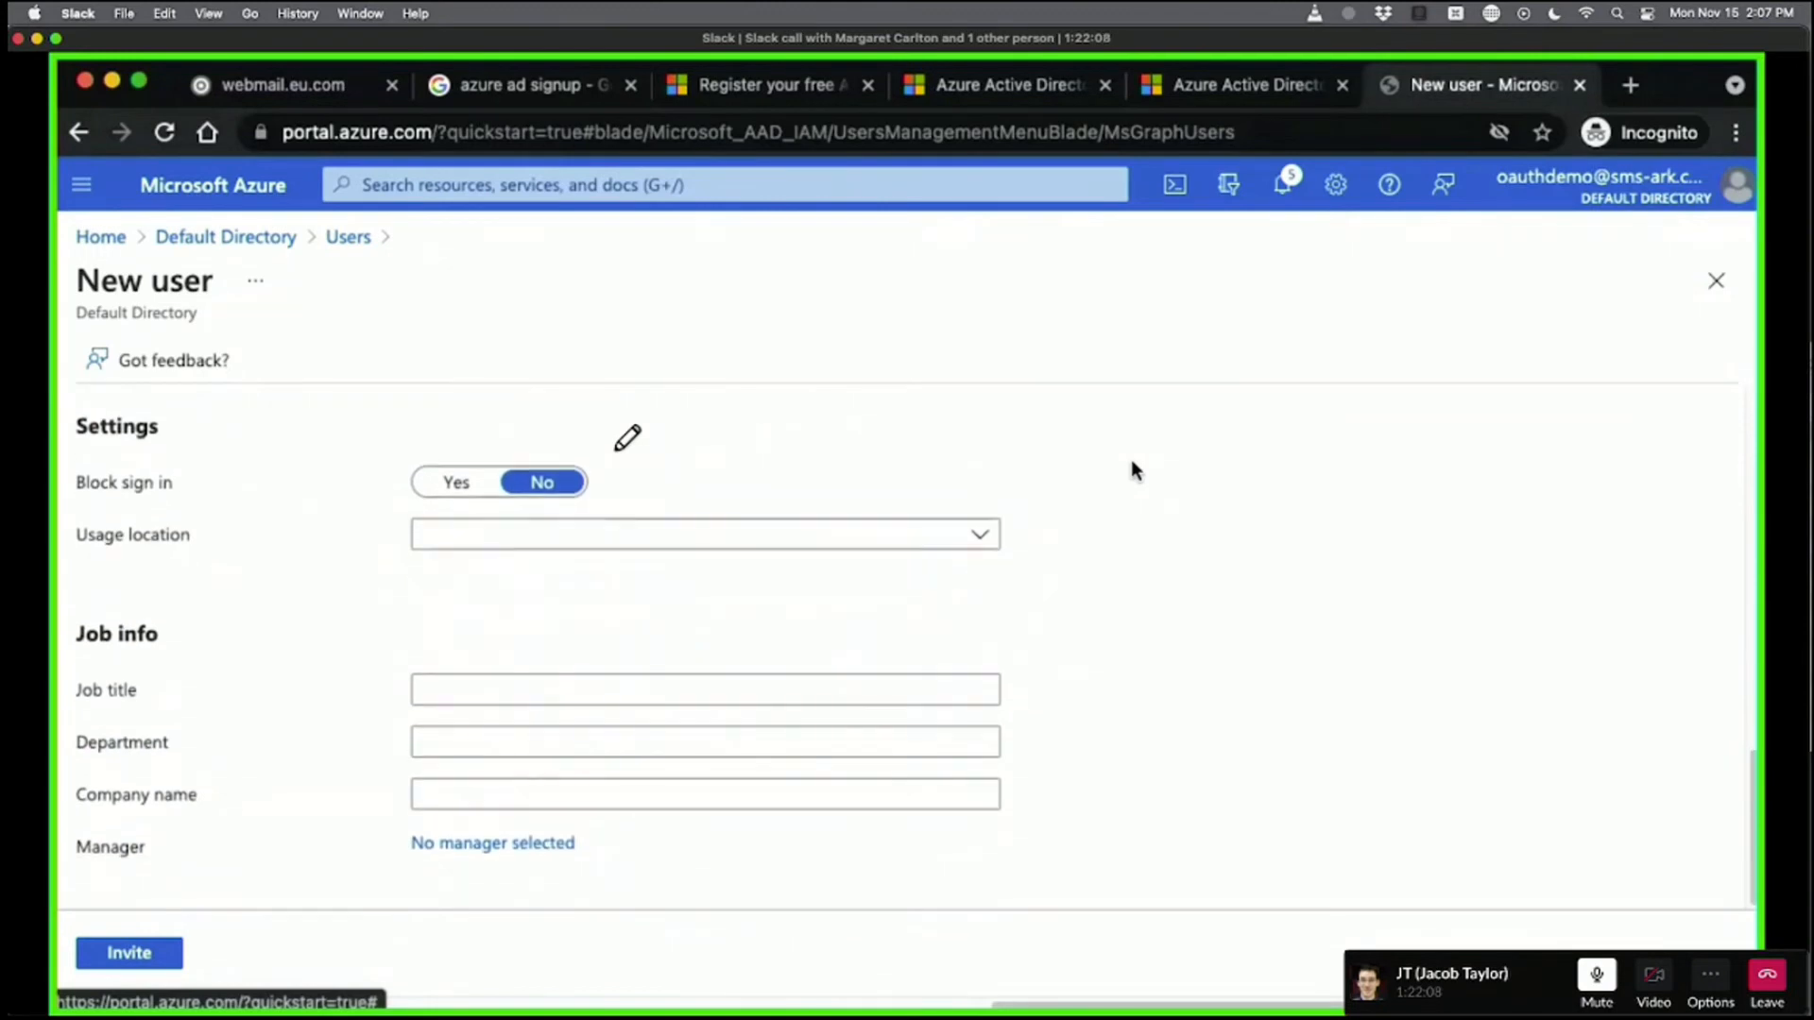
{"action": "left_click", "coordinate": [77, 957]}
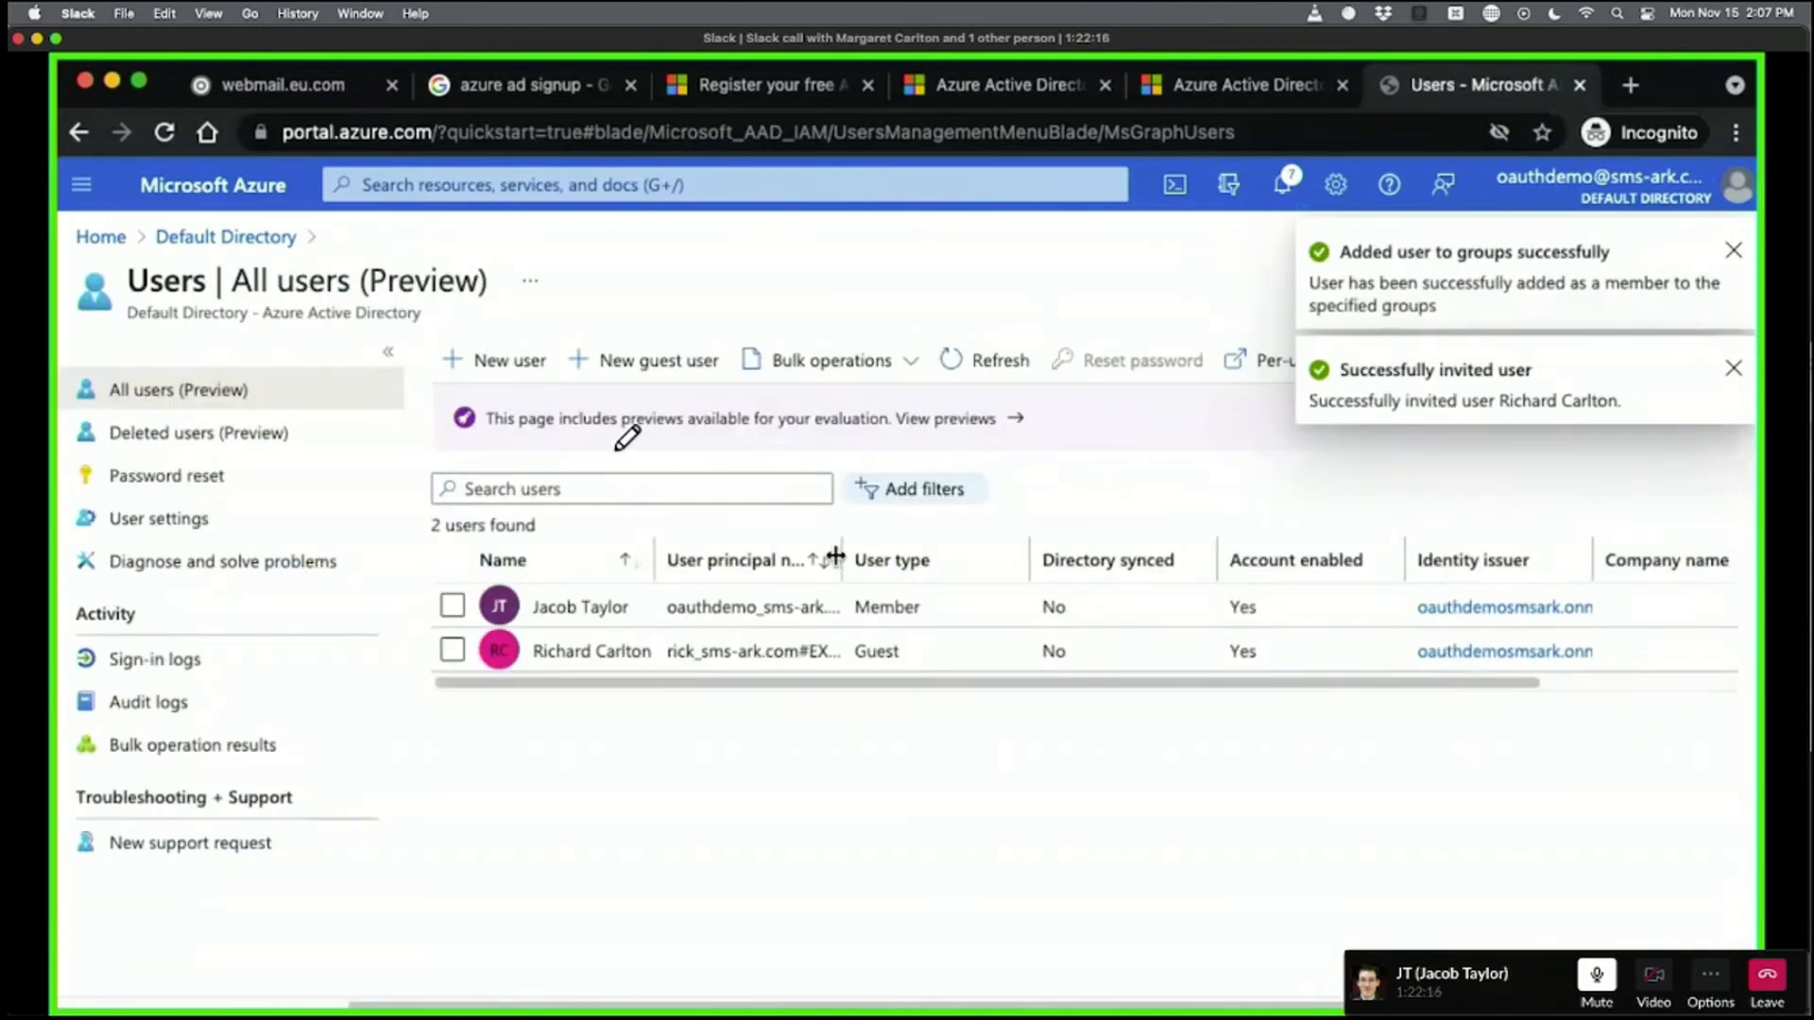
Widen the User principal name column in the users list.
{"action": "left_click_drag", "start_coordinate": [930, 553], "coordinate": [1070, 543]}
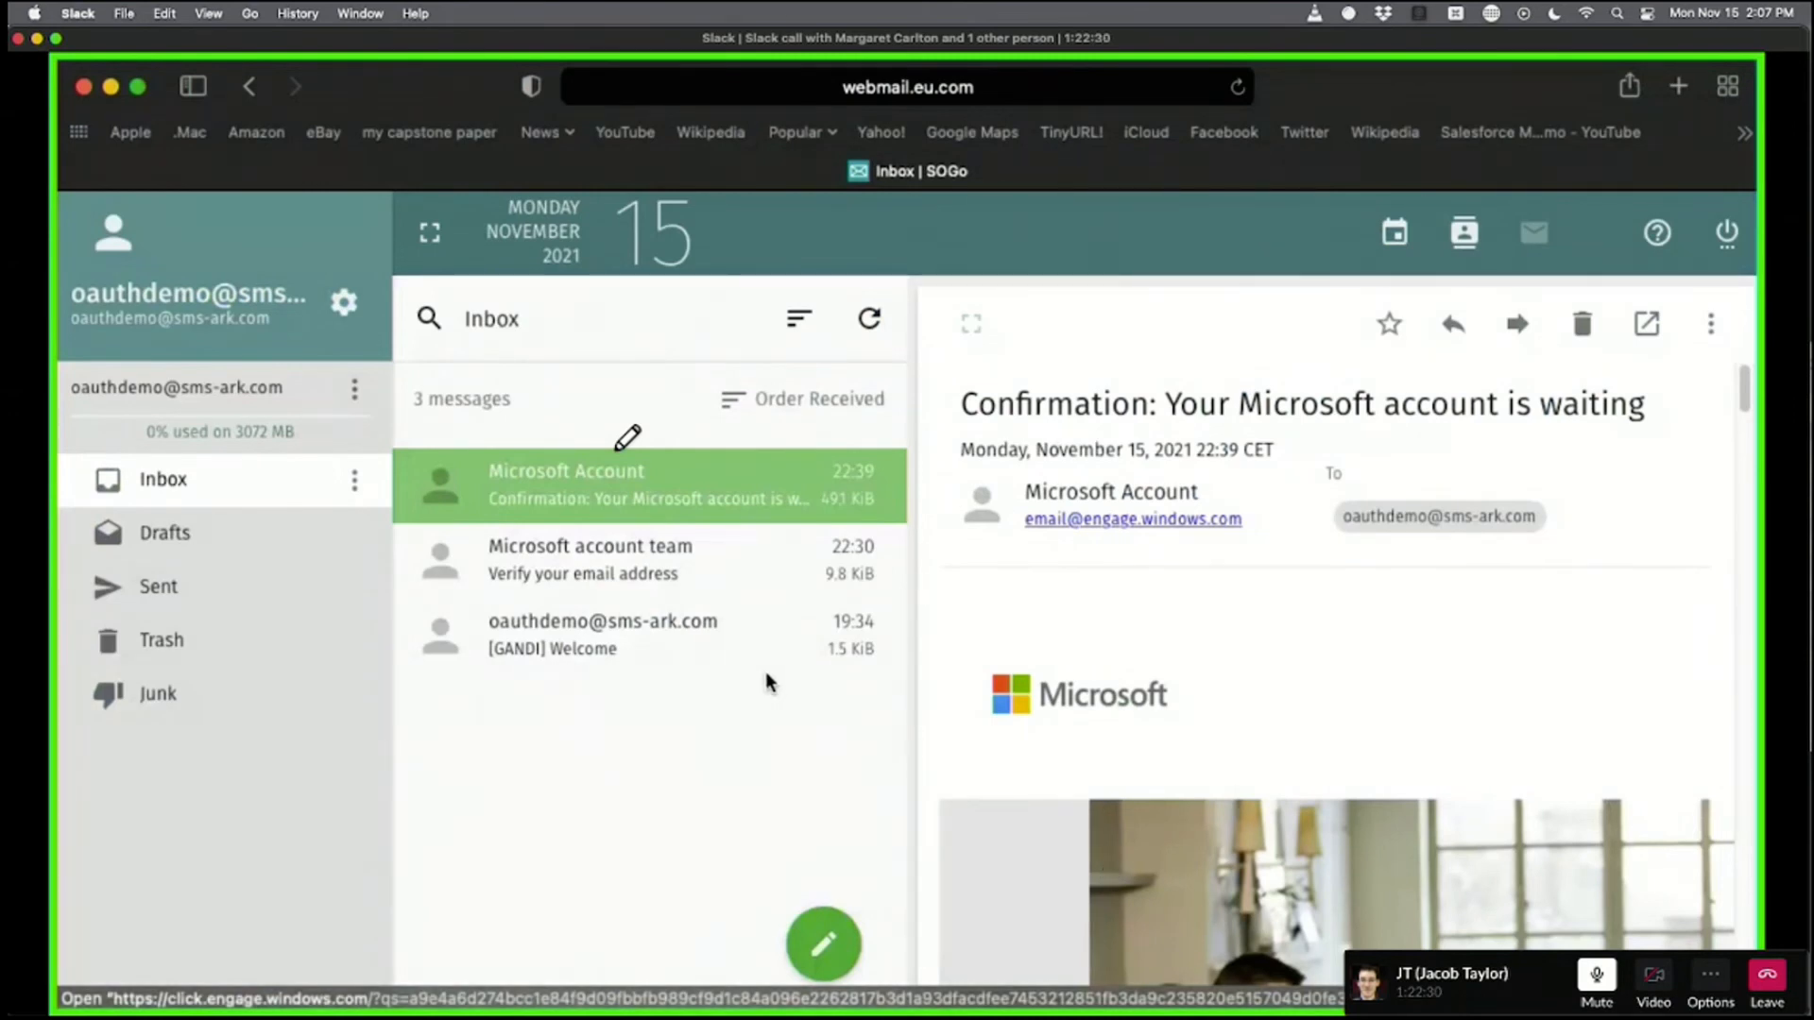
Refresh the inbox, open the Microsoft Invitations e-mail, and copy its invitation link.
{"action": "left_click", "coordinate": [868, 324]}
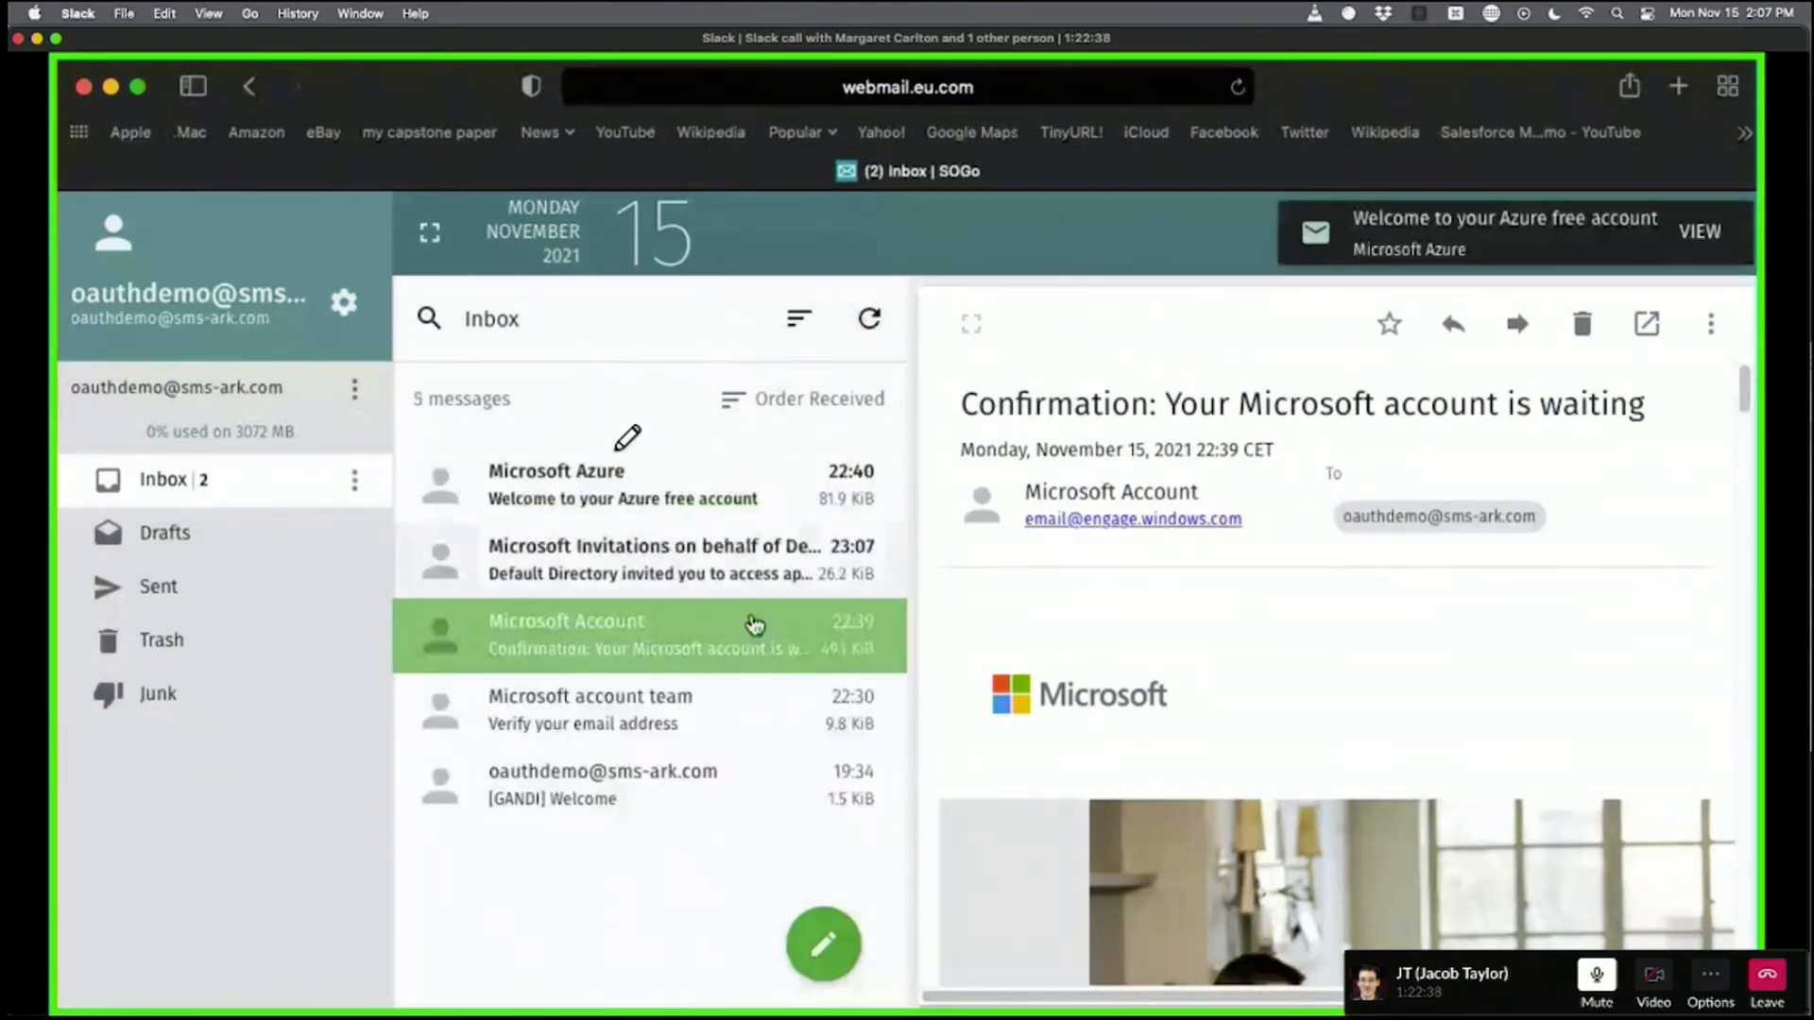
{"action": "left_click", "coordinate": [591, 566]}
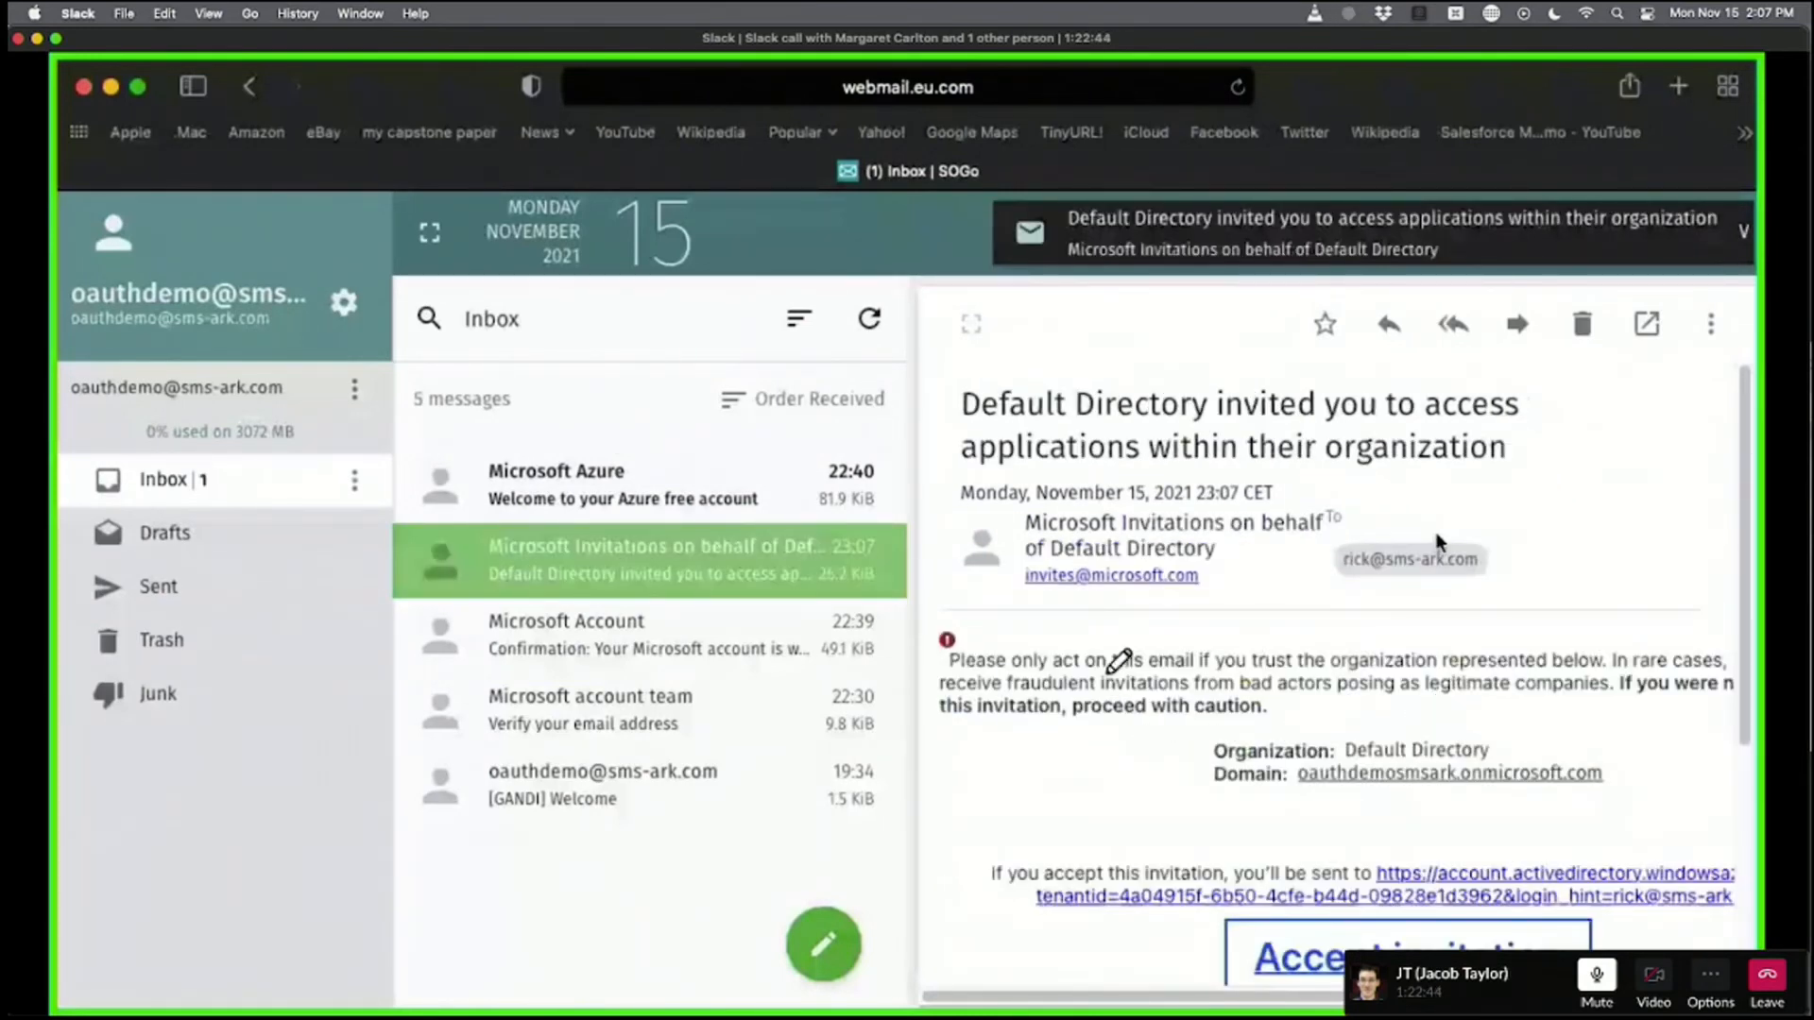
{"action": "scroll", "coordinate": [1435, 534], "scroll_direction": "down", "scroll_amount": 5}
{"action": "right_click", "coordinate": [1511, 578]}
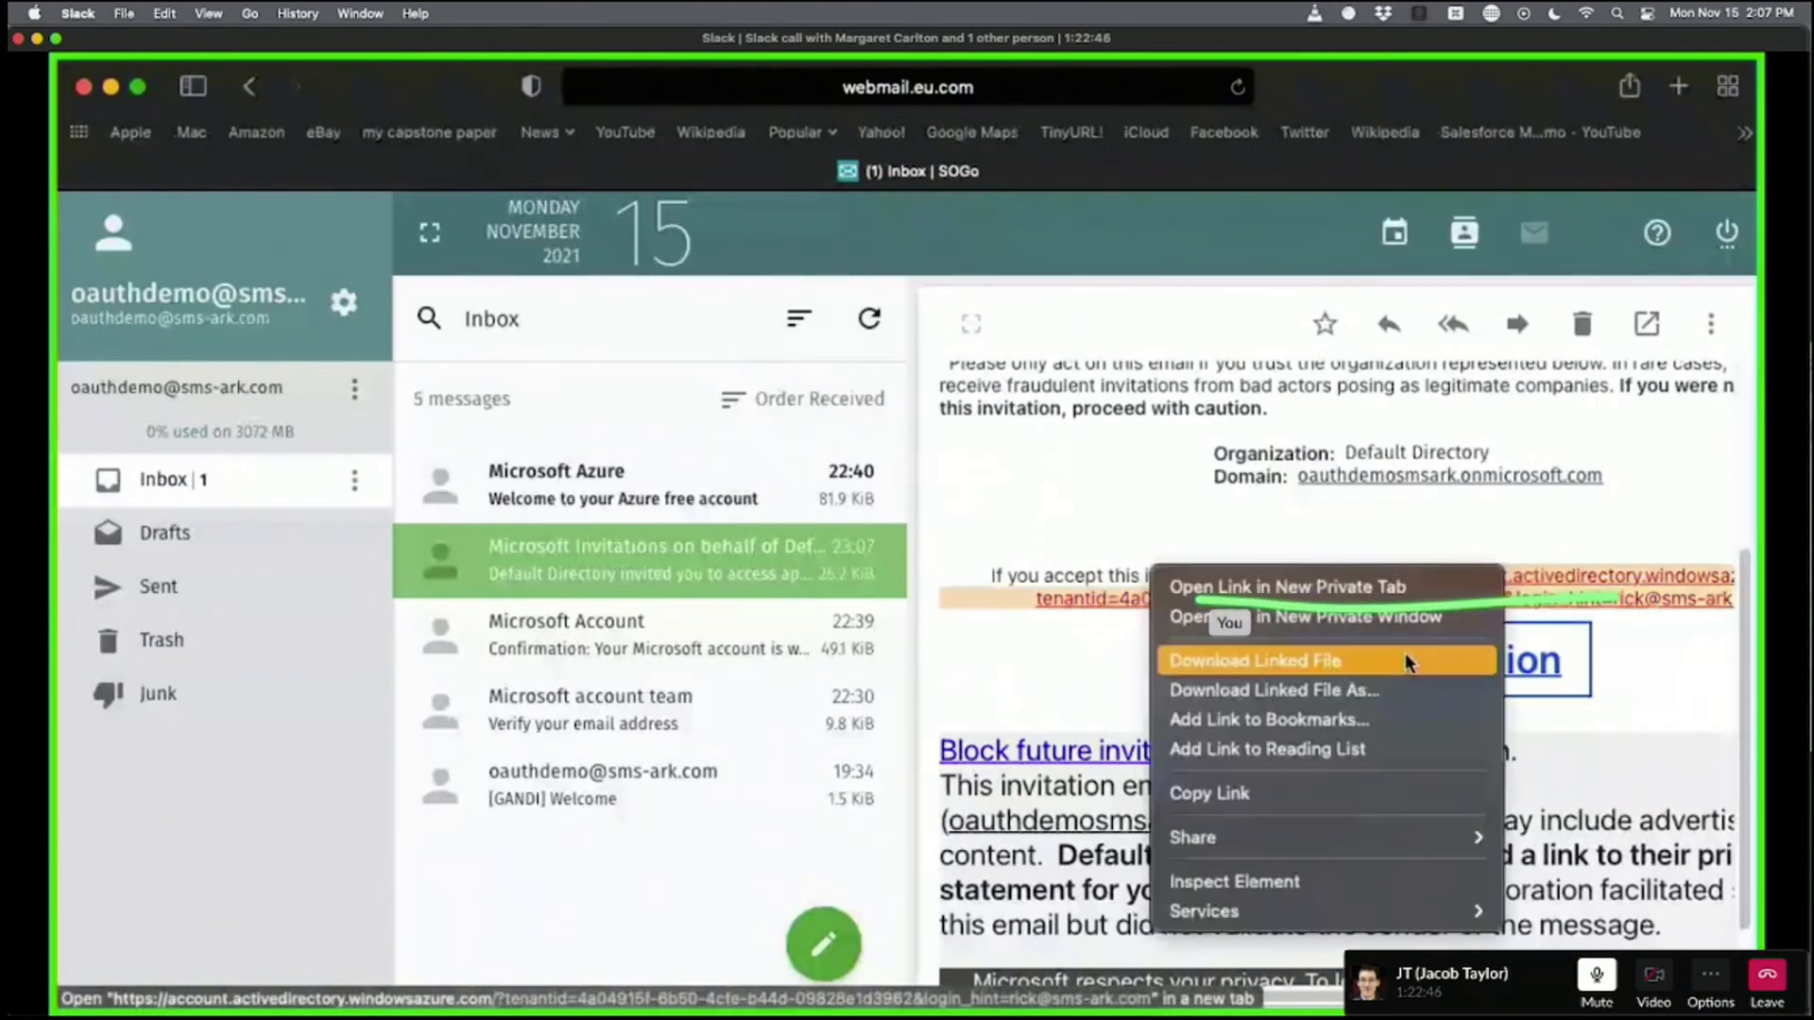
{"action": "left_click", "coordinate": [1191, 793]}
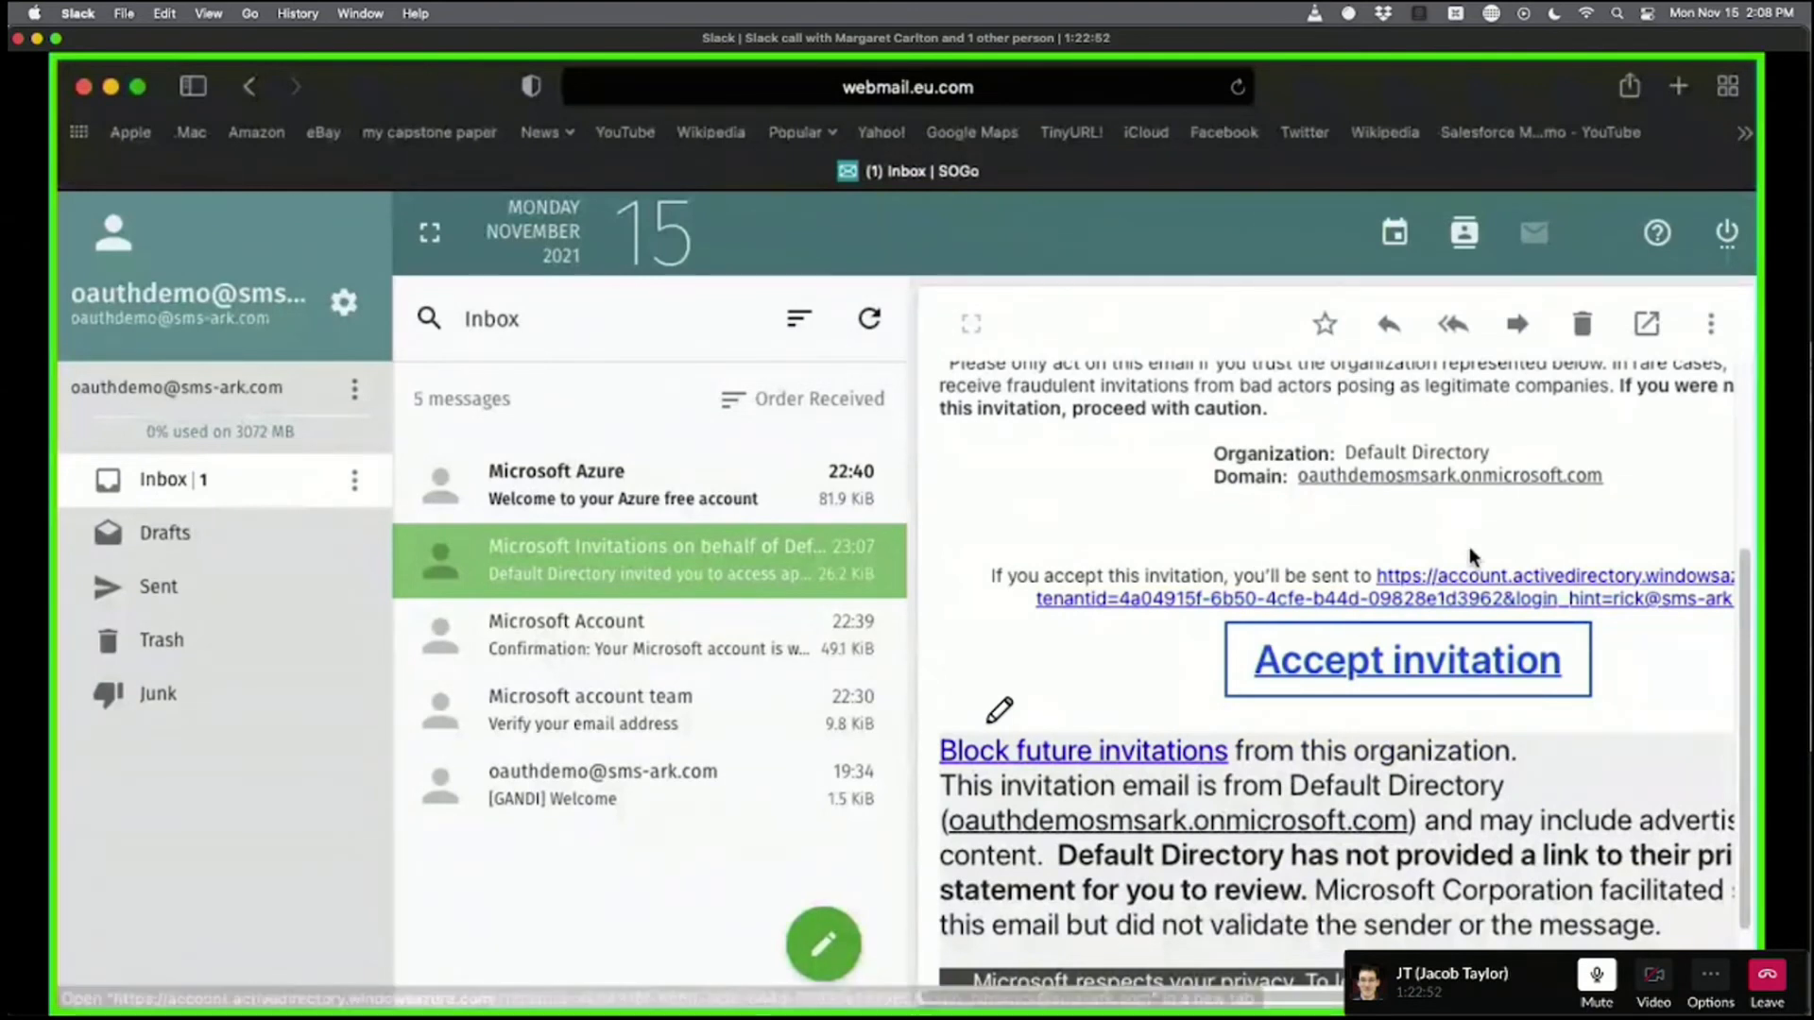
Accept the Default Directory invitation from the e-mail.
{"action": "left_click", "coordinate": [1417, 663]}
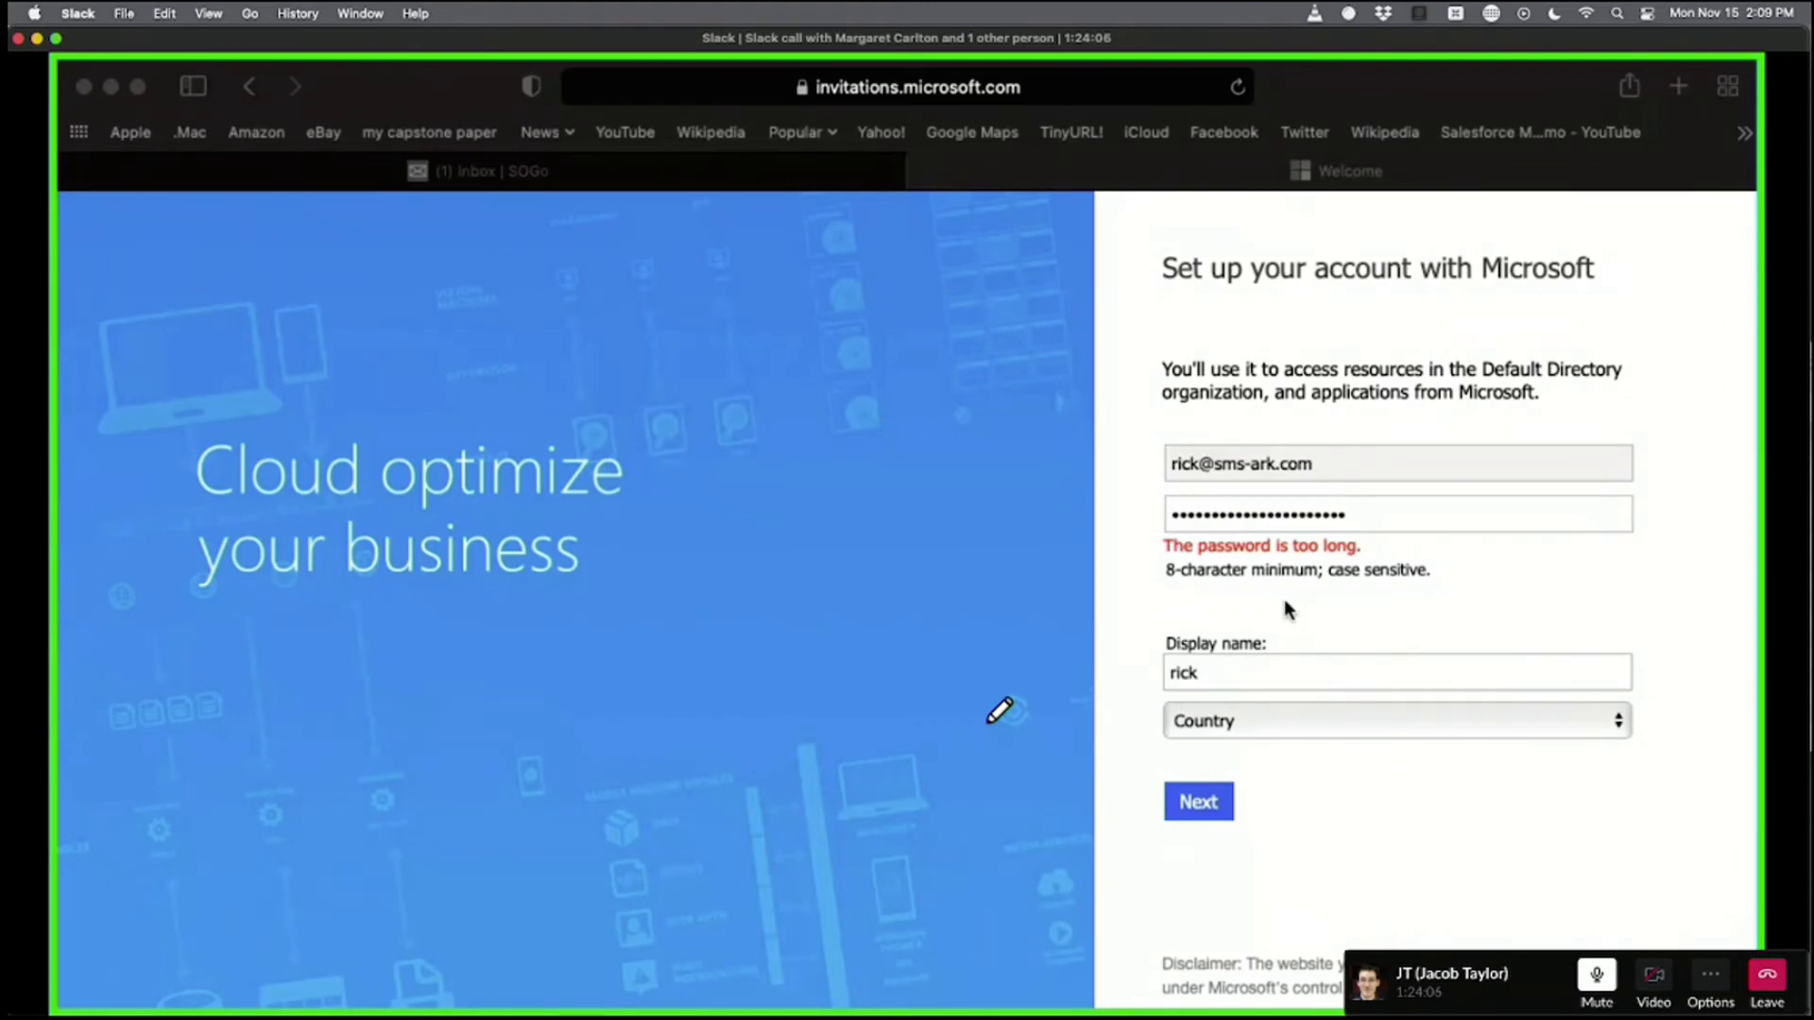
Replace the too-long password with a new 12-character password.
{"action": "left_click", "coordinate": [1405, 514]}
{"action": "key", "text": "super+a"}
{"action": "key", "text": "BackSpace"}
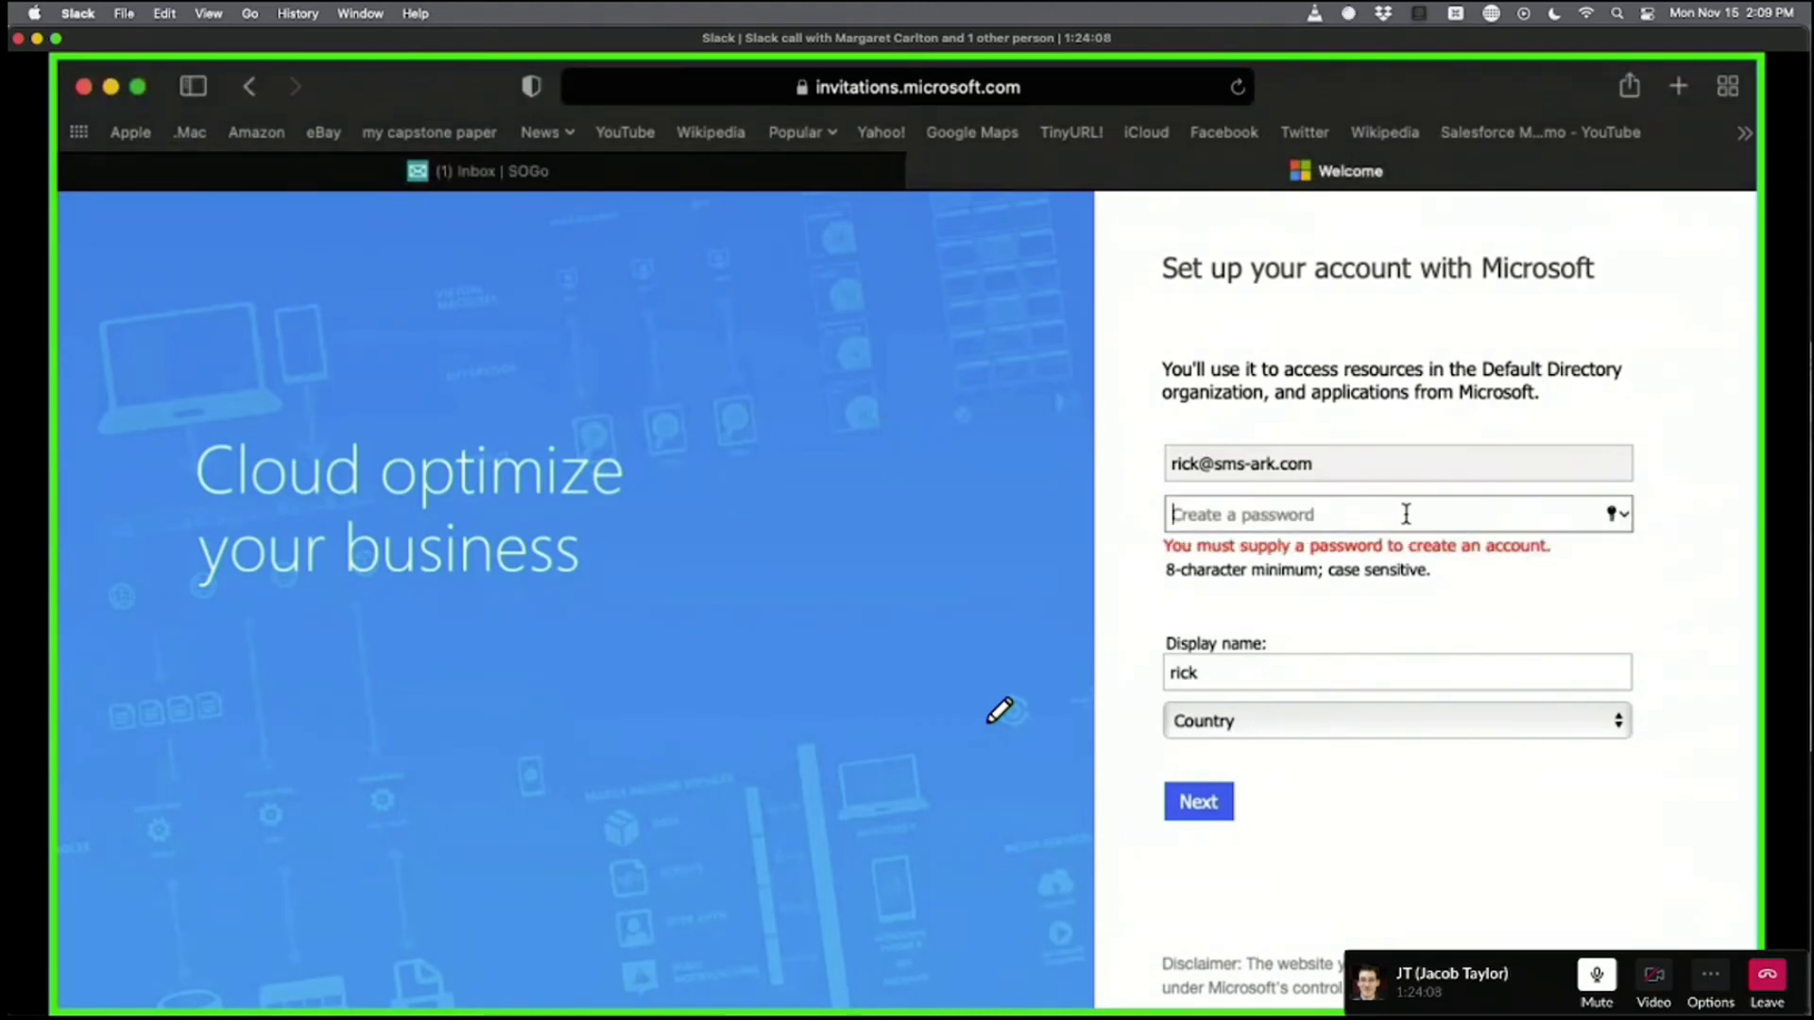
{"action": "key", "text": "super+v"}
{"action": "left_click", "coordinate": [1528, 397]}
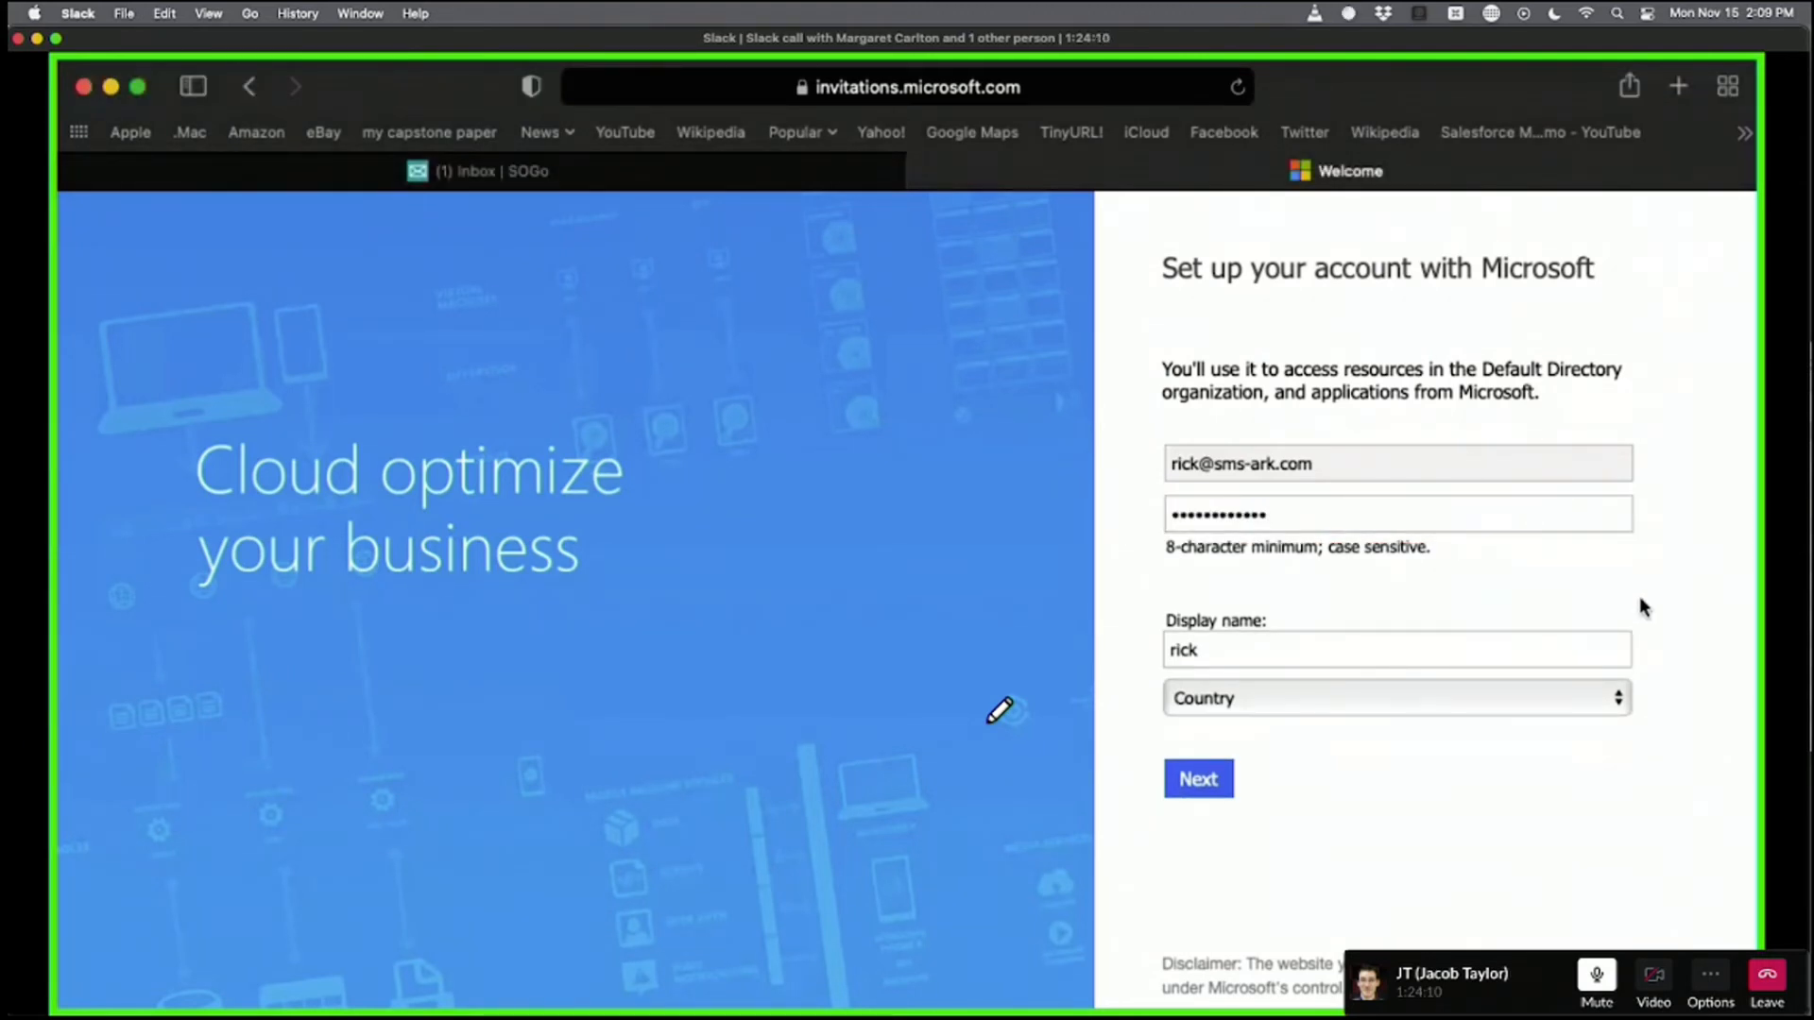
Keep the display name, set country to United States, and continue to the verification code field.
{"action": "left_click", "coordinate": [1405, 635]}
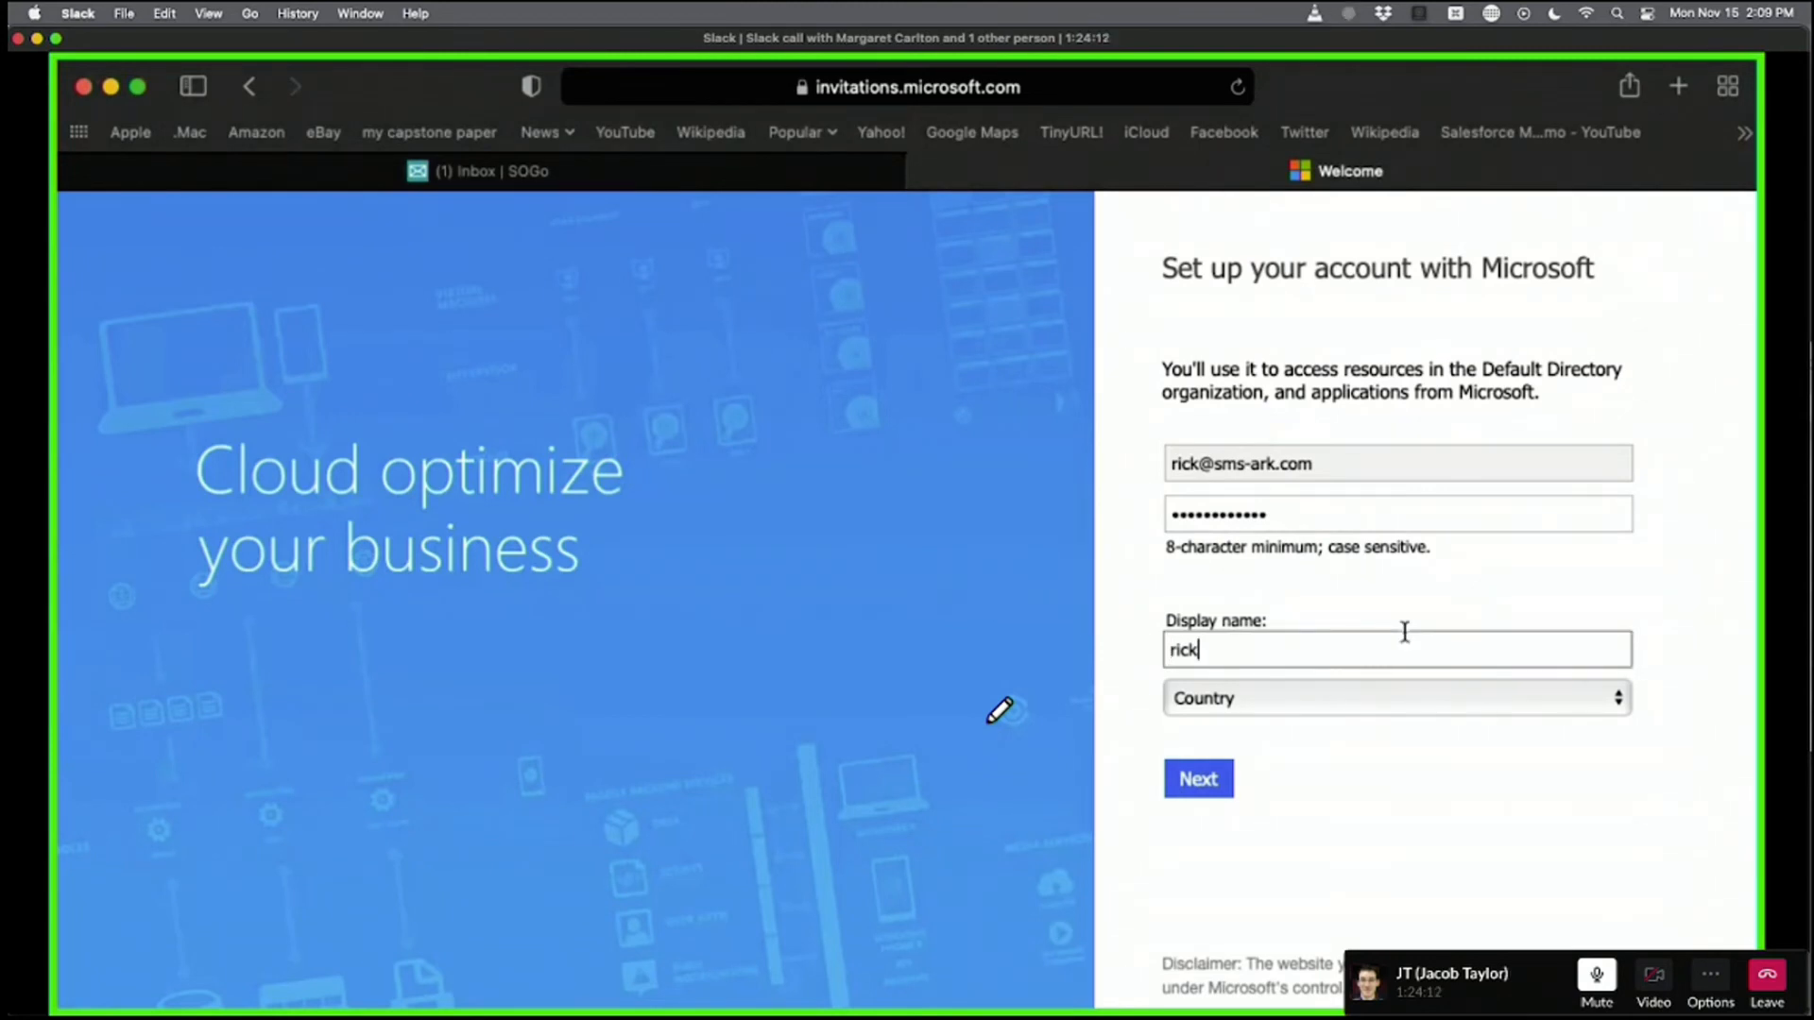
{"action": "left_click", "coordinate": [1341, 744]}
{"action": "left_click", "coordinate": [1316, 697]}
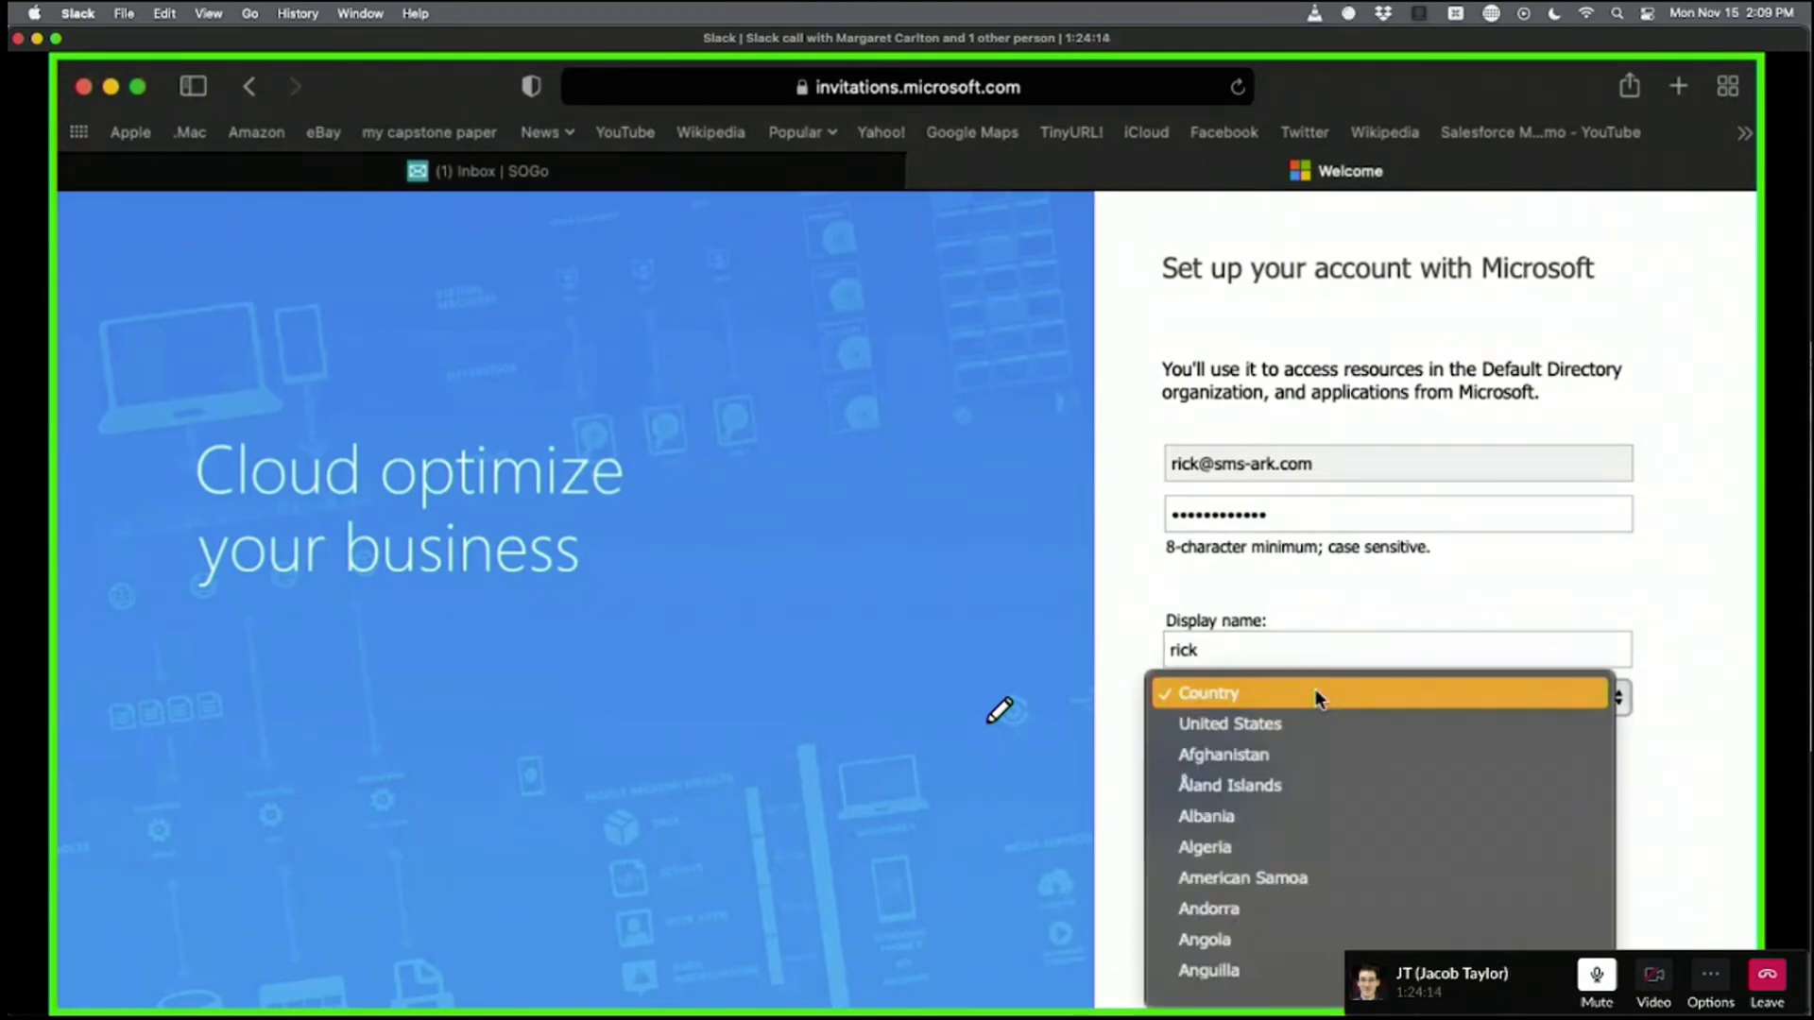
{"action": "left_click", "coordinate": [1389, 724]}
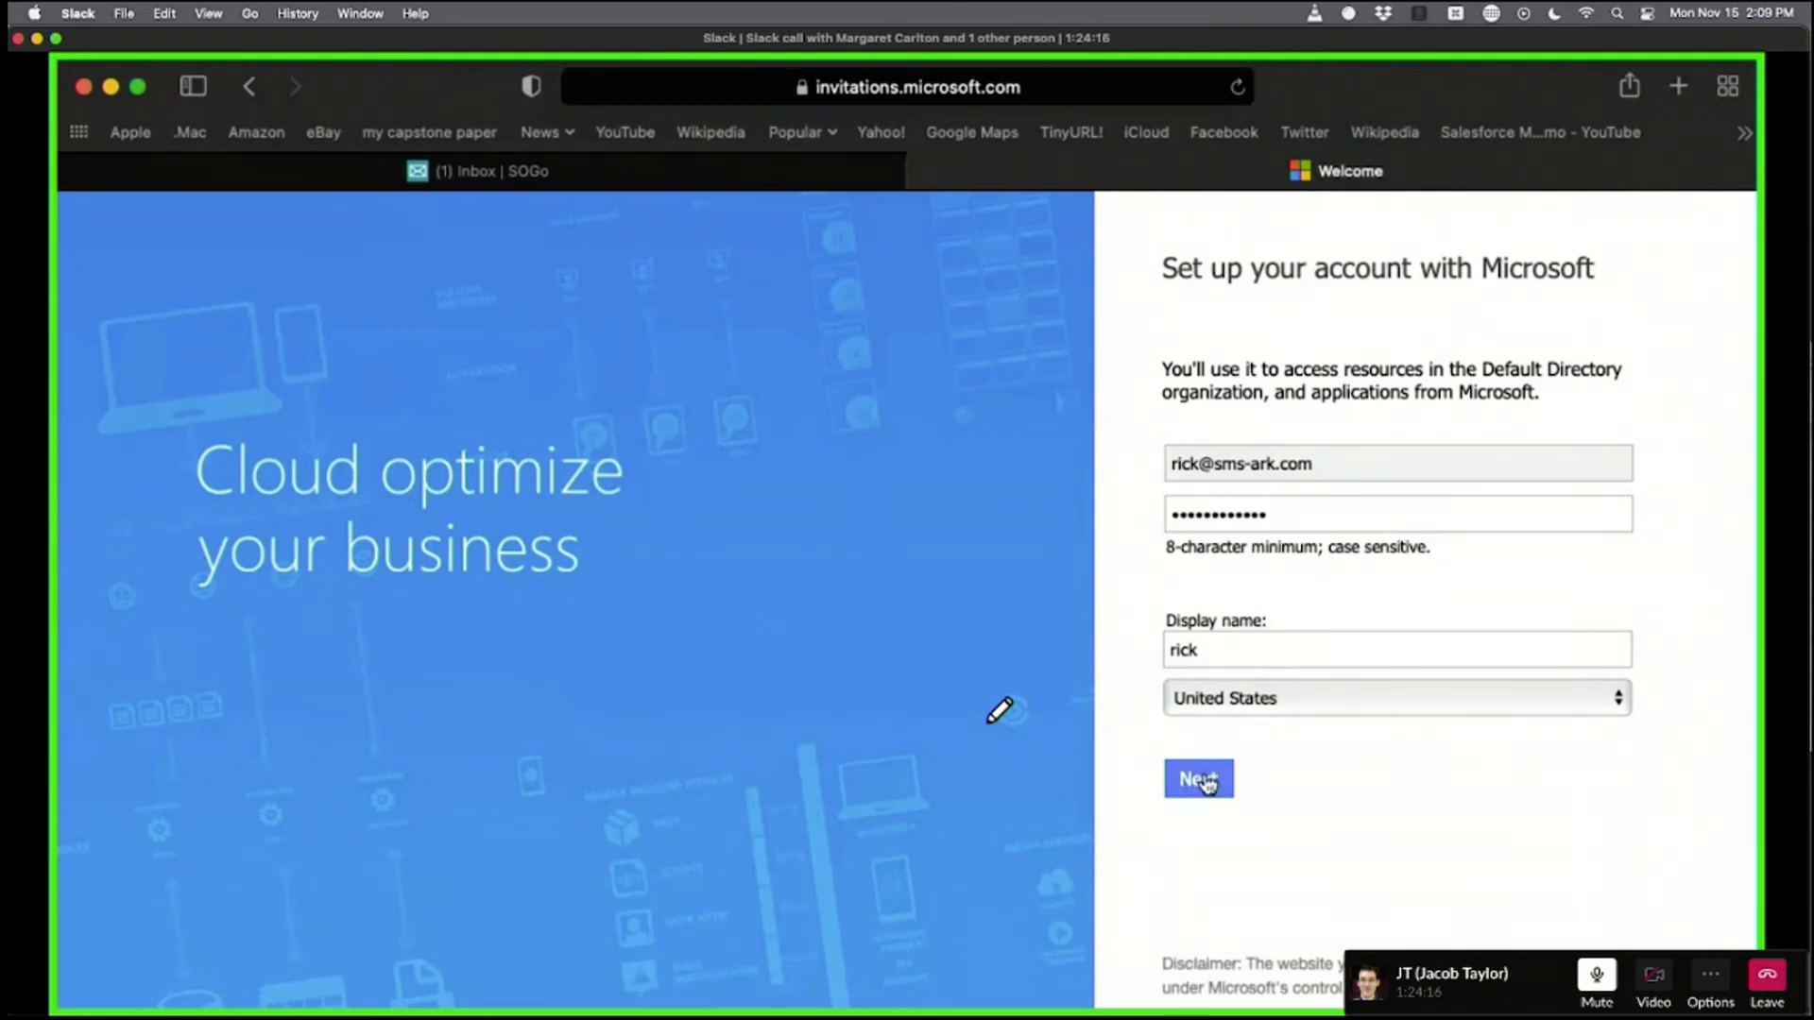
{"action": "left_click", "coordinate": [1205, 777]}
{"action": "left_click", "coordinate": [1324, 437]}
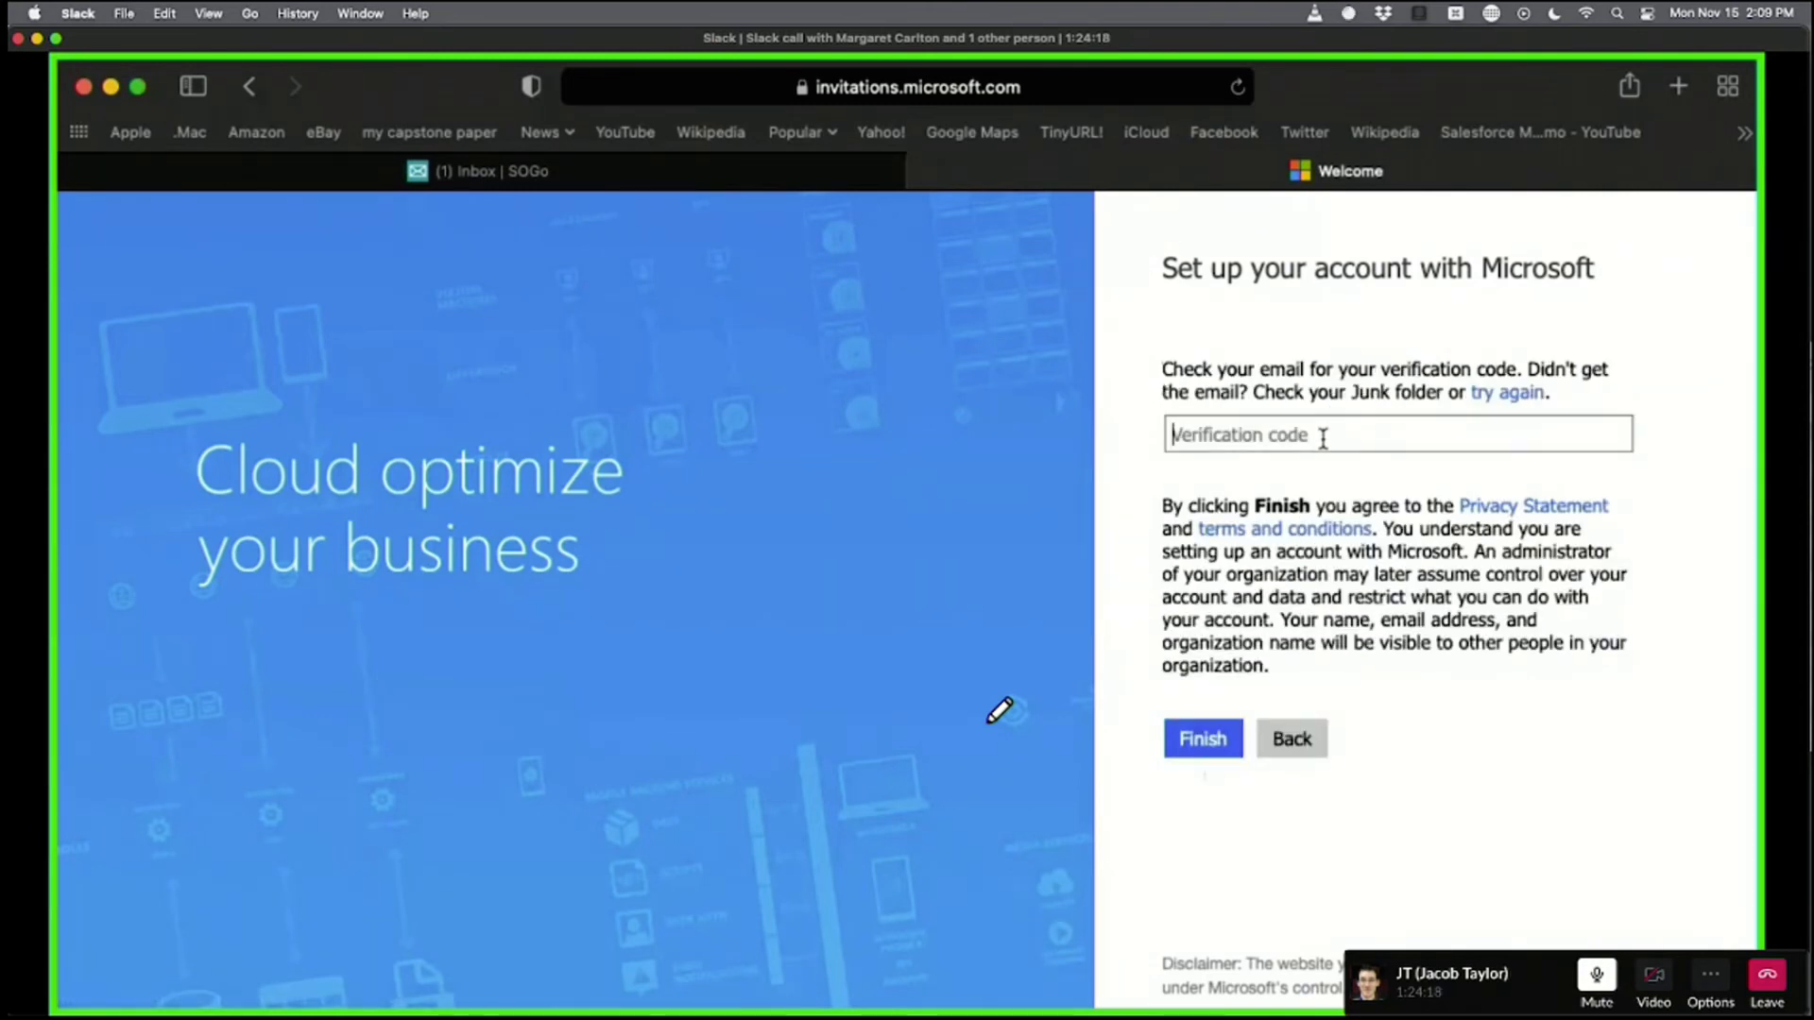
Copy the code from Microsoft Invitations' verification email in SOGo, then return to account setup.
{"action": "left_click", "coordinate": [529, 172]}
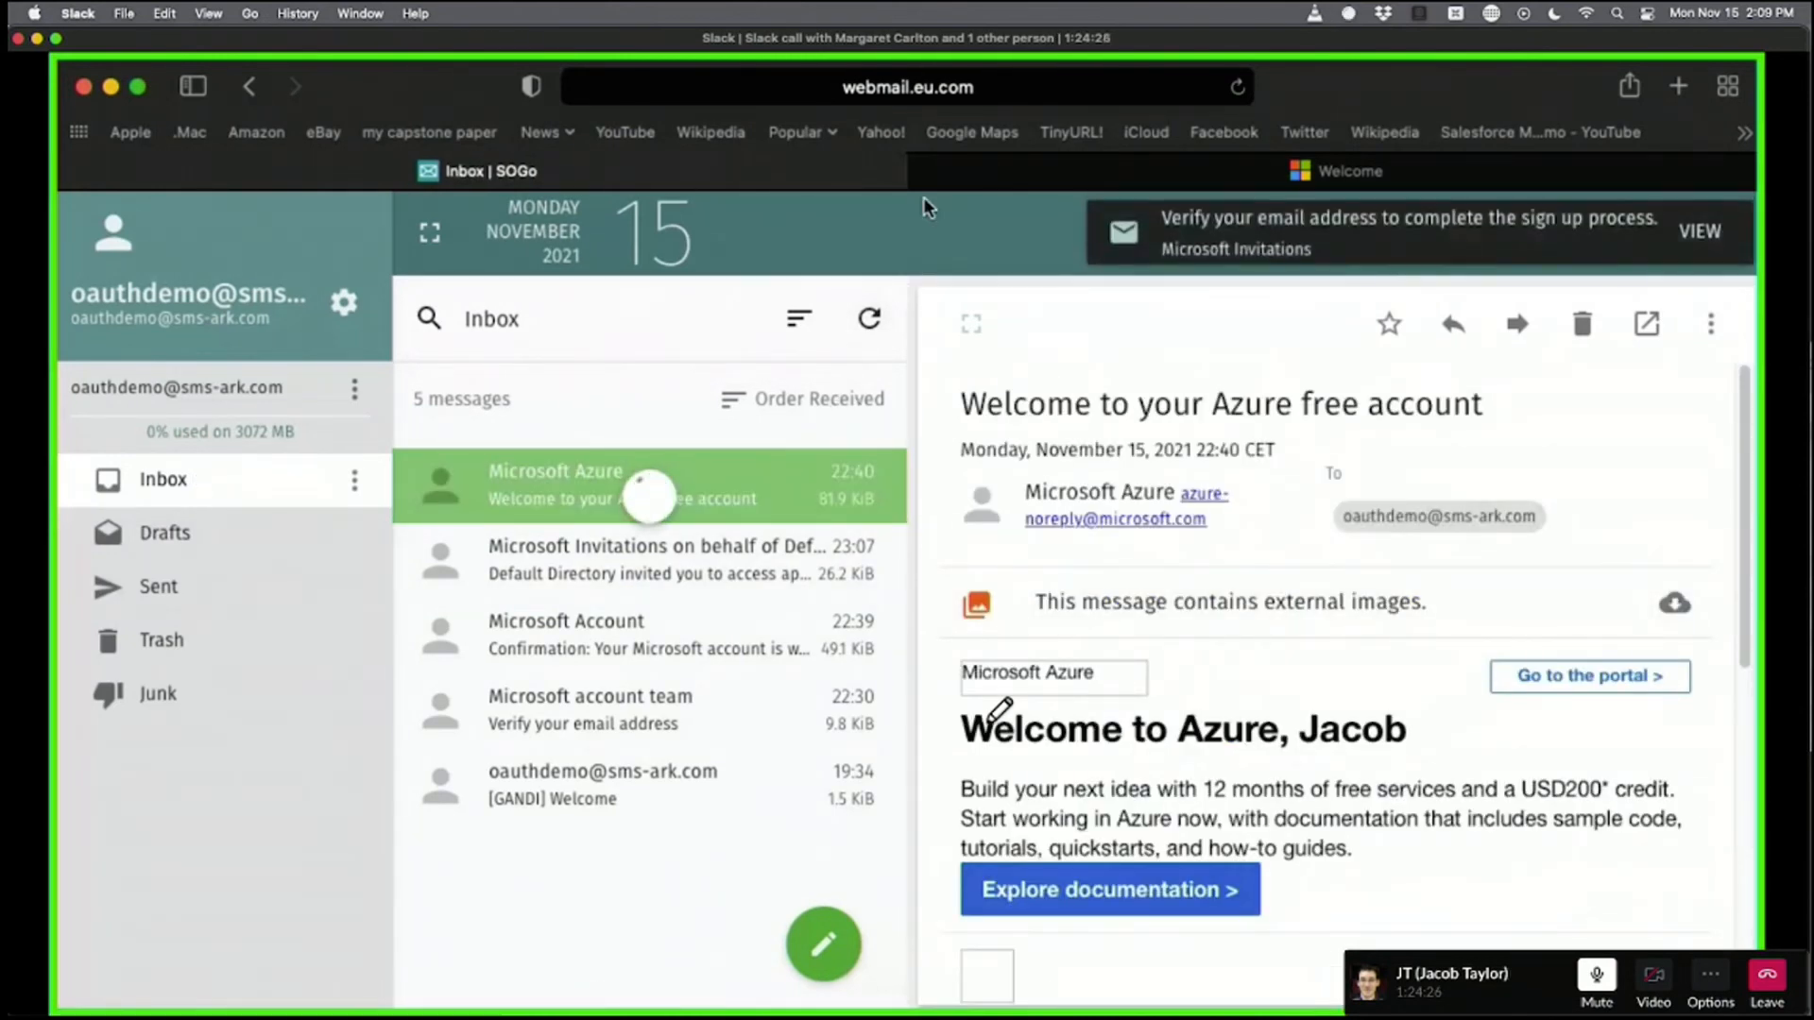
{"action": "left_click", "coordinate": [652, 484]}
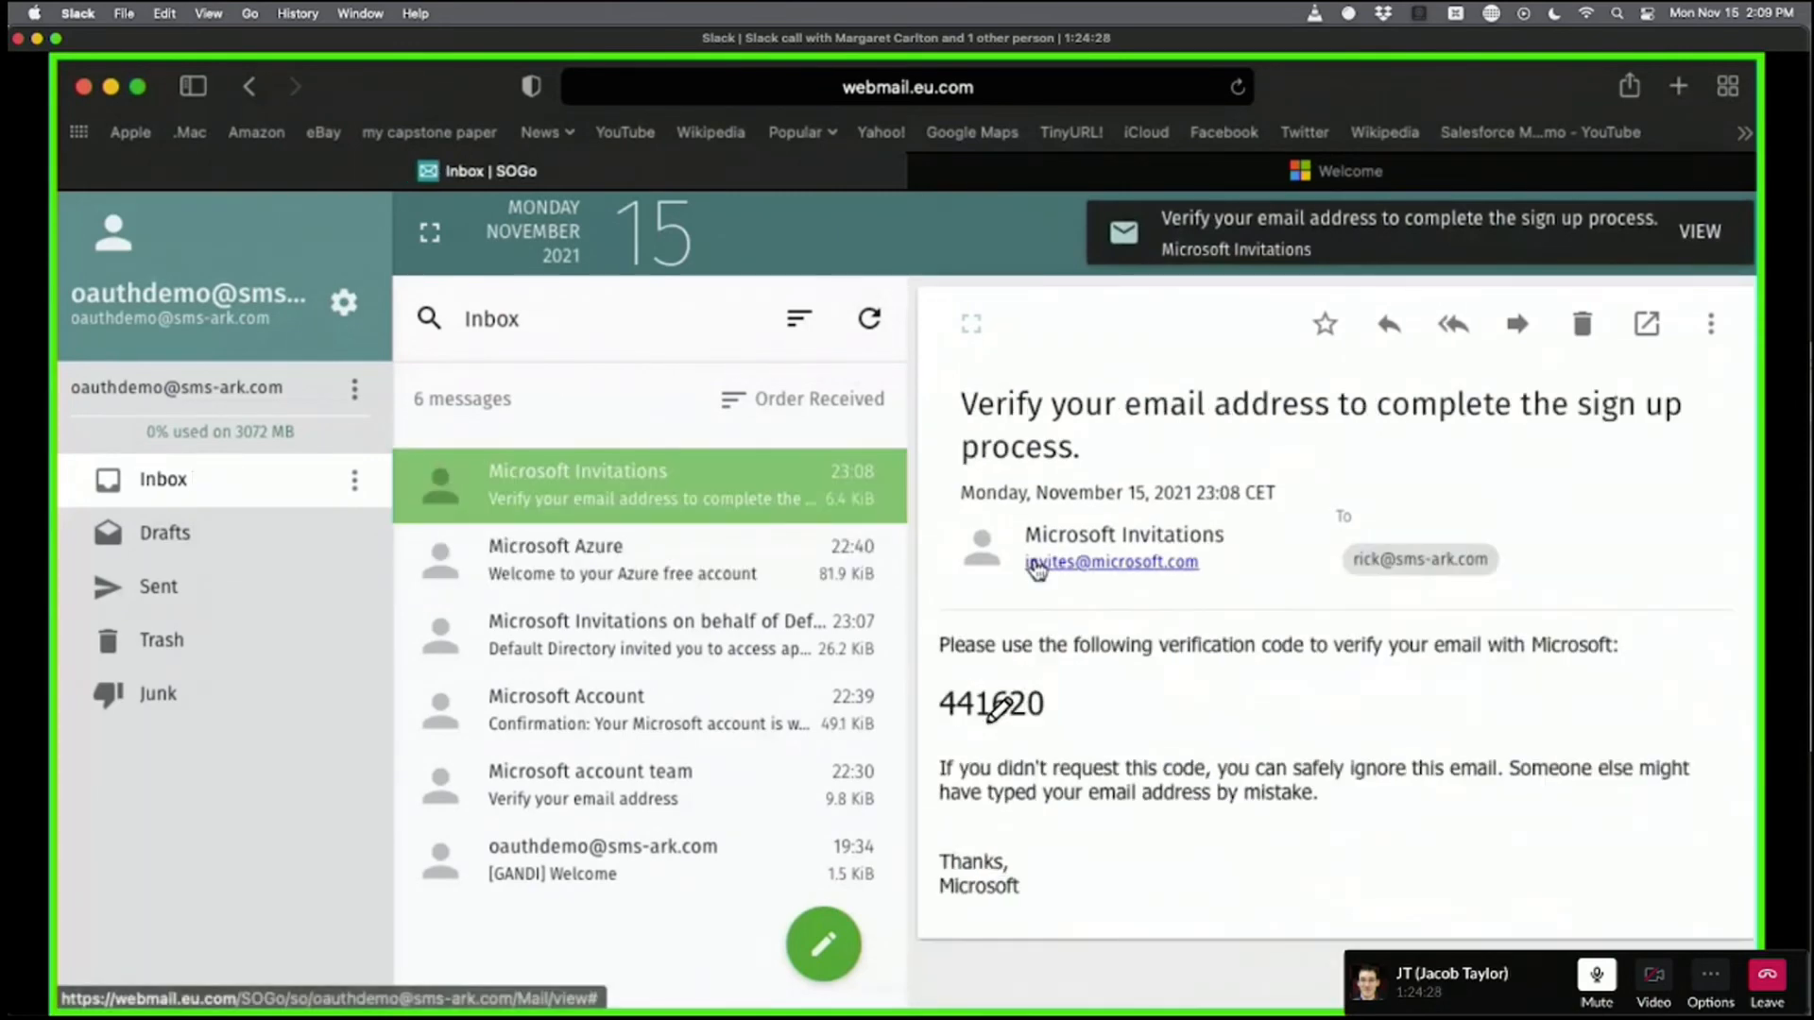
{"action": "left_click_drag", "start_coordinate": [939, 704], "coordinate": [1141, 708]}
{"action": "key", "text": "super+c"}
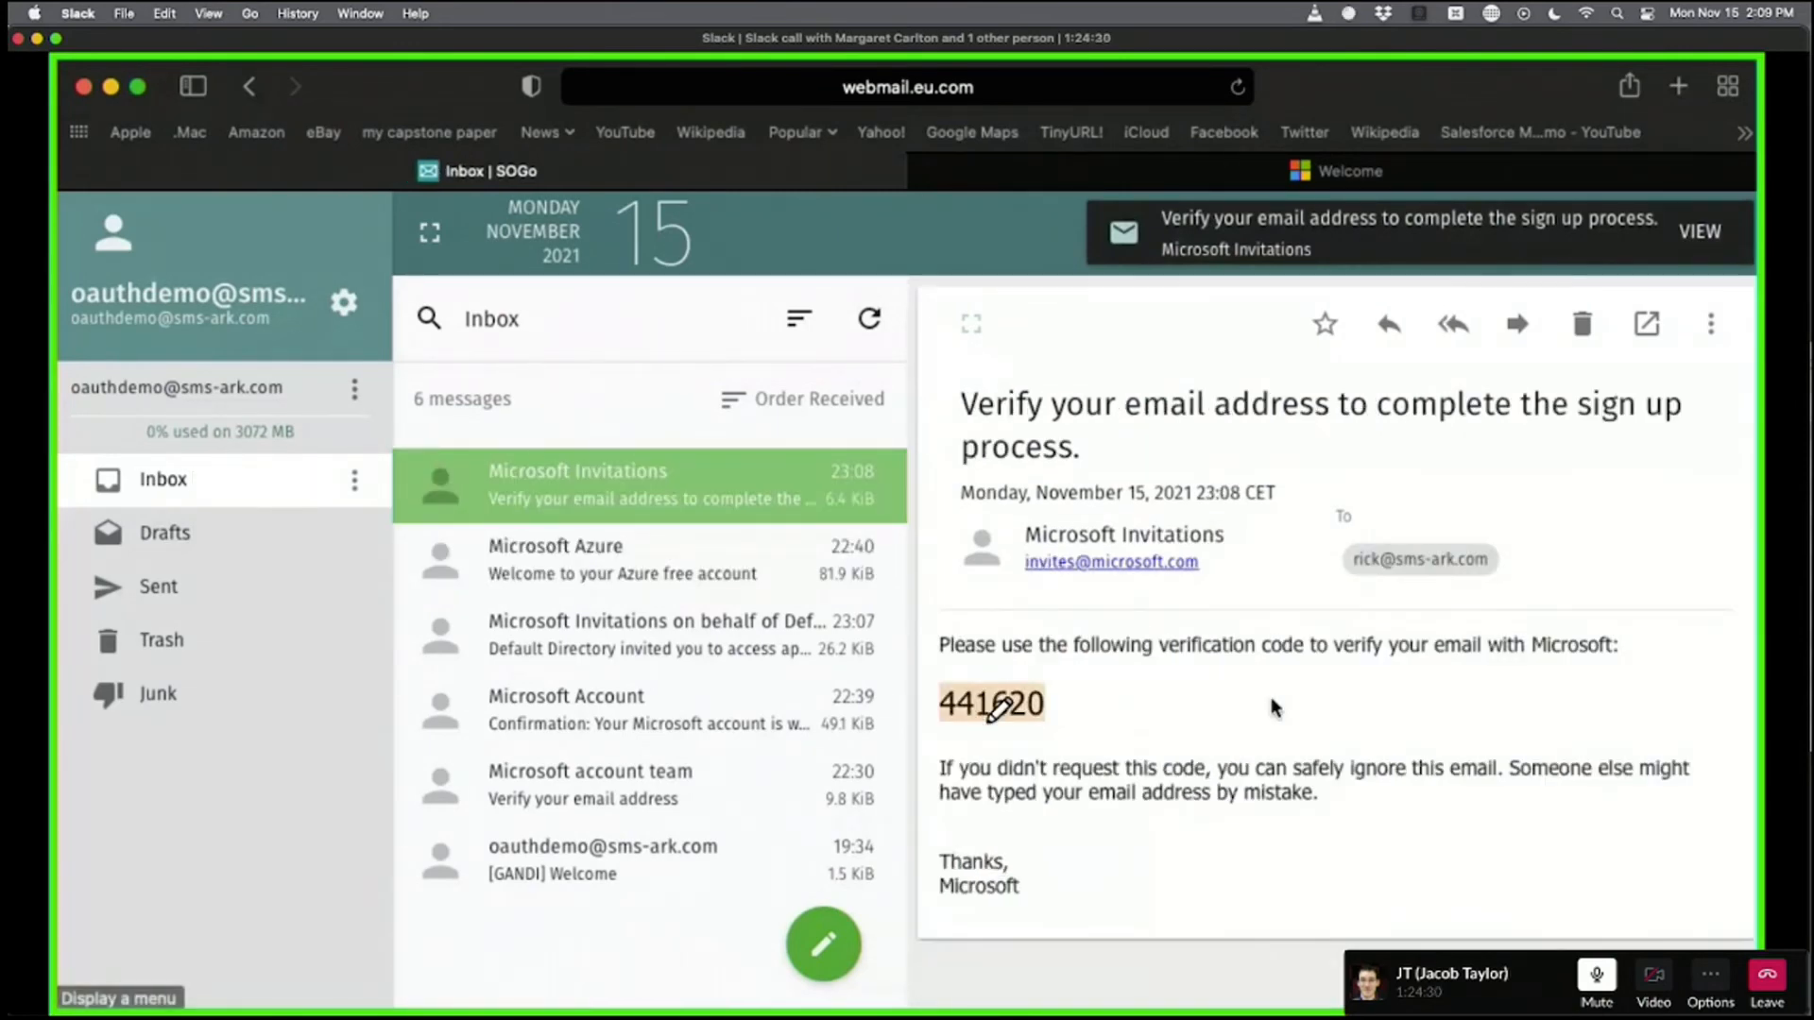
{"action": "key", "text": "ctrl+Tab"}
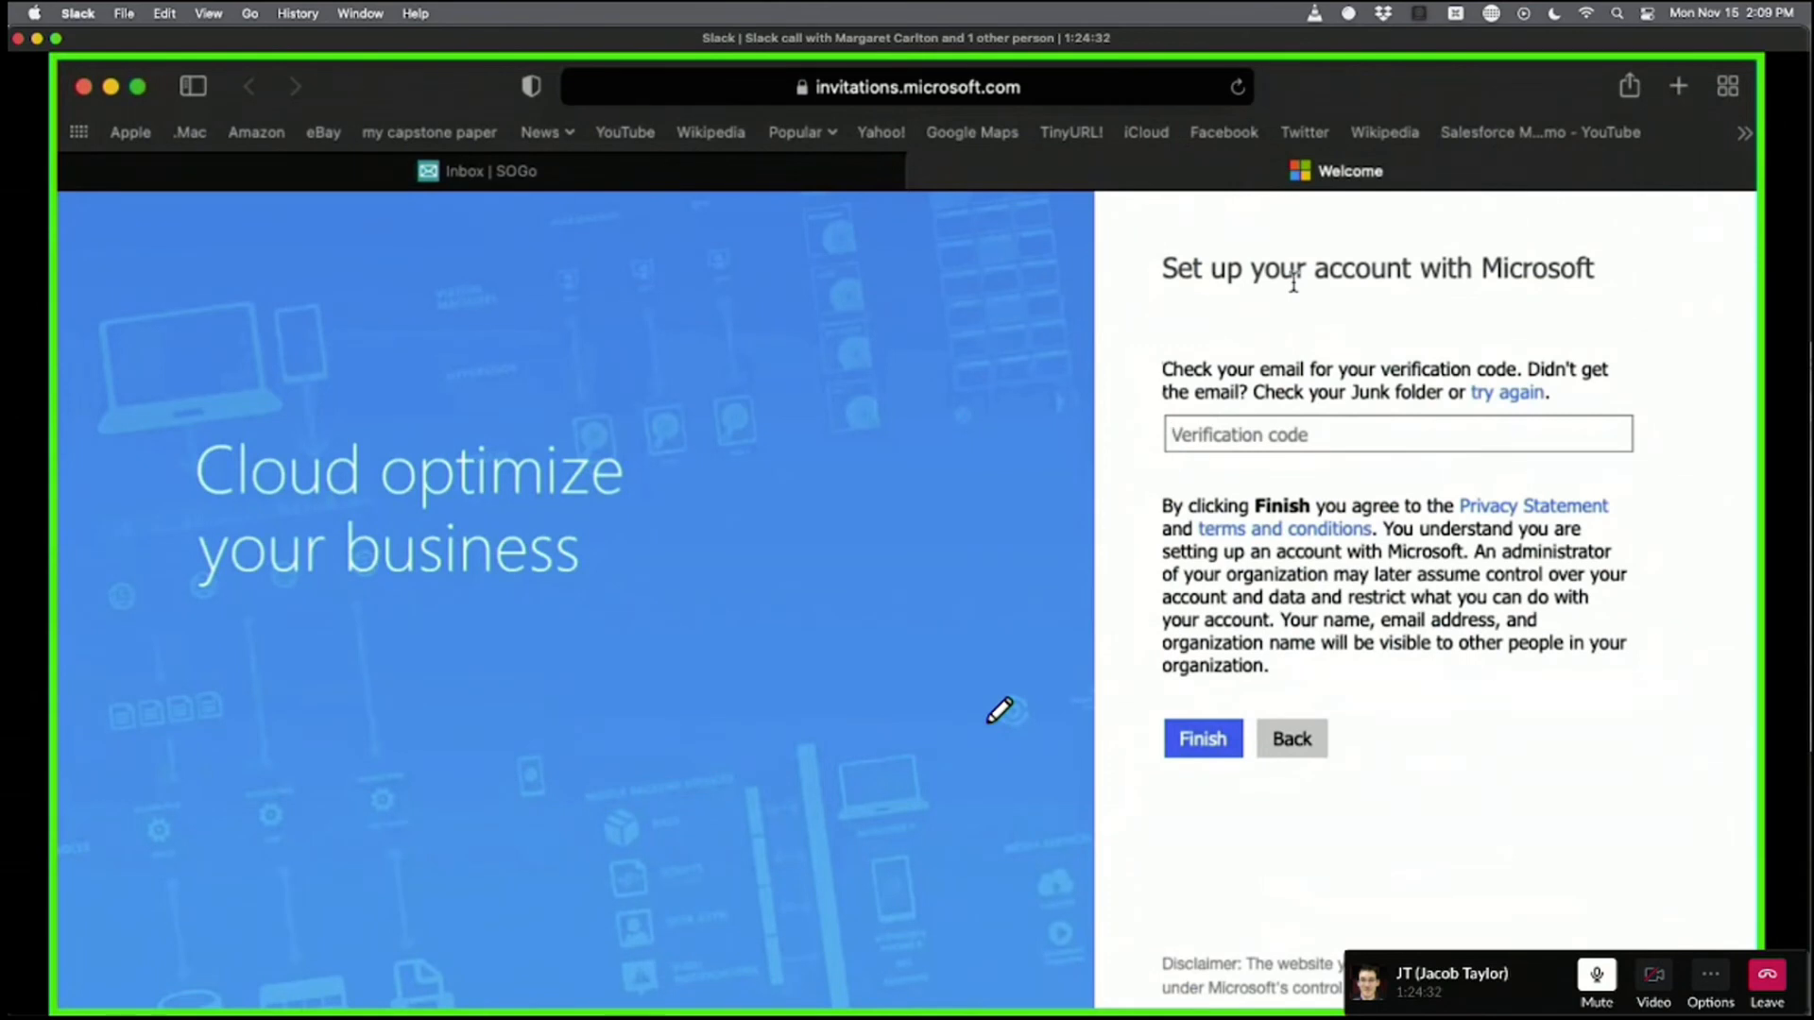
Paste the emailed verification code and finish the guest account setup.
{"action": "key", "text": "super+v"}
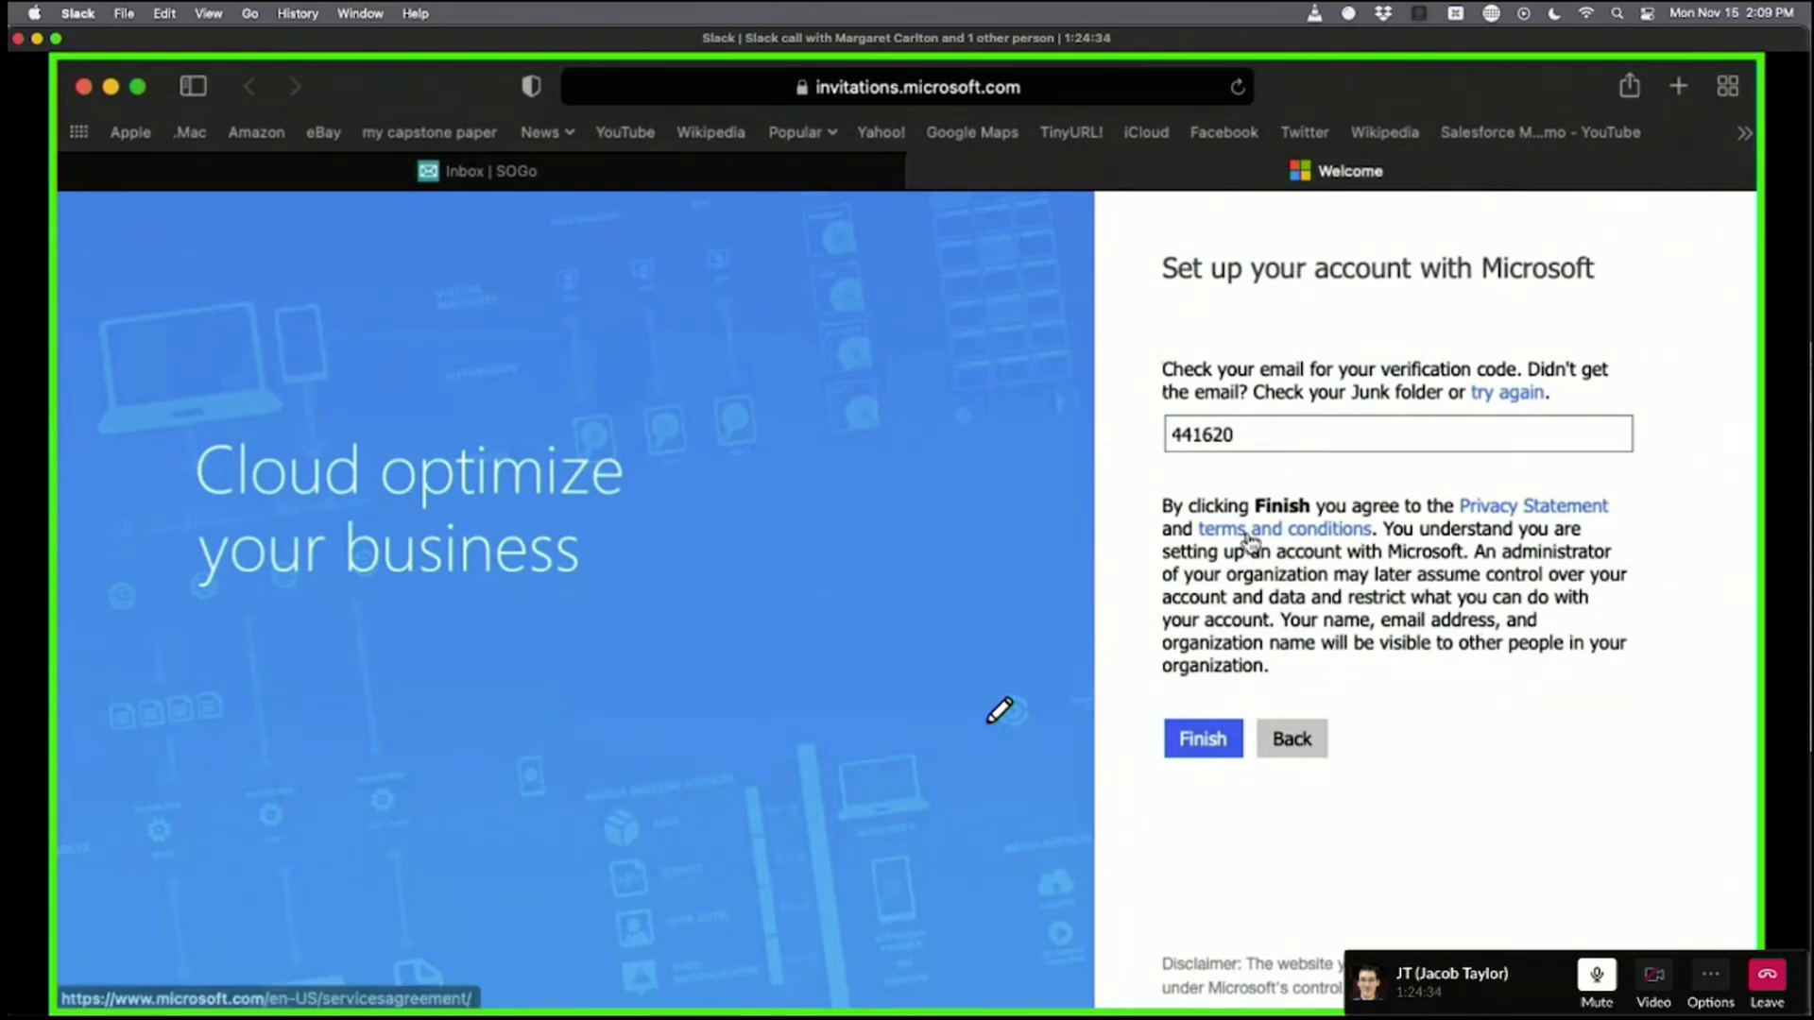
{"action": "left_click", "coordinate": [1201, 738]}
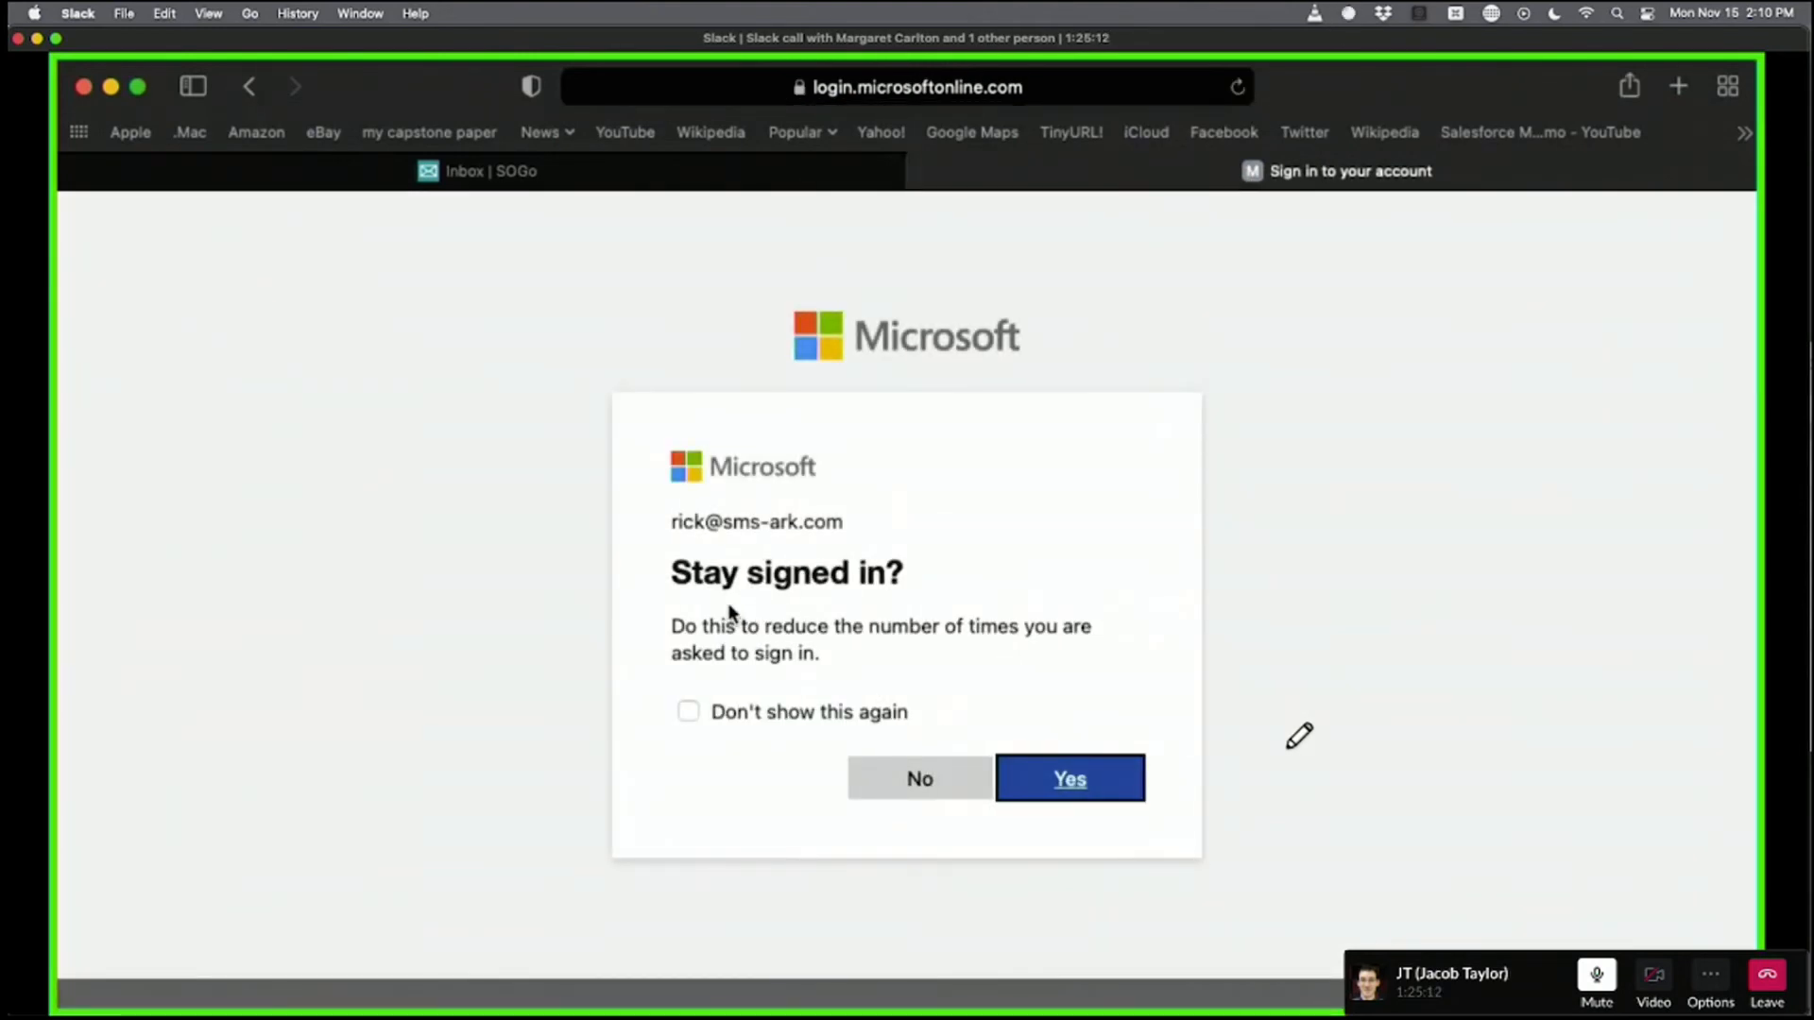
Answer Yes to stay signed in.
{"action": "left_click_drag", "start_coordinate": [864, 656], "coordinate": [652, 605]}
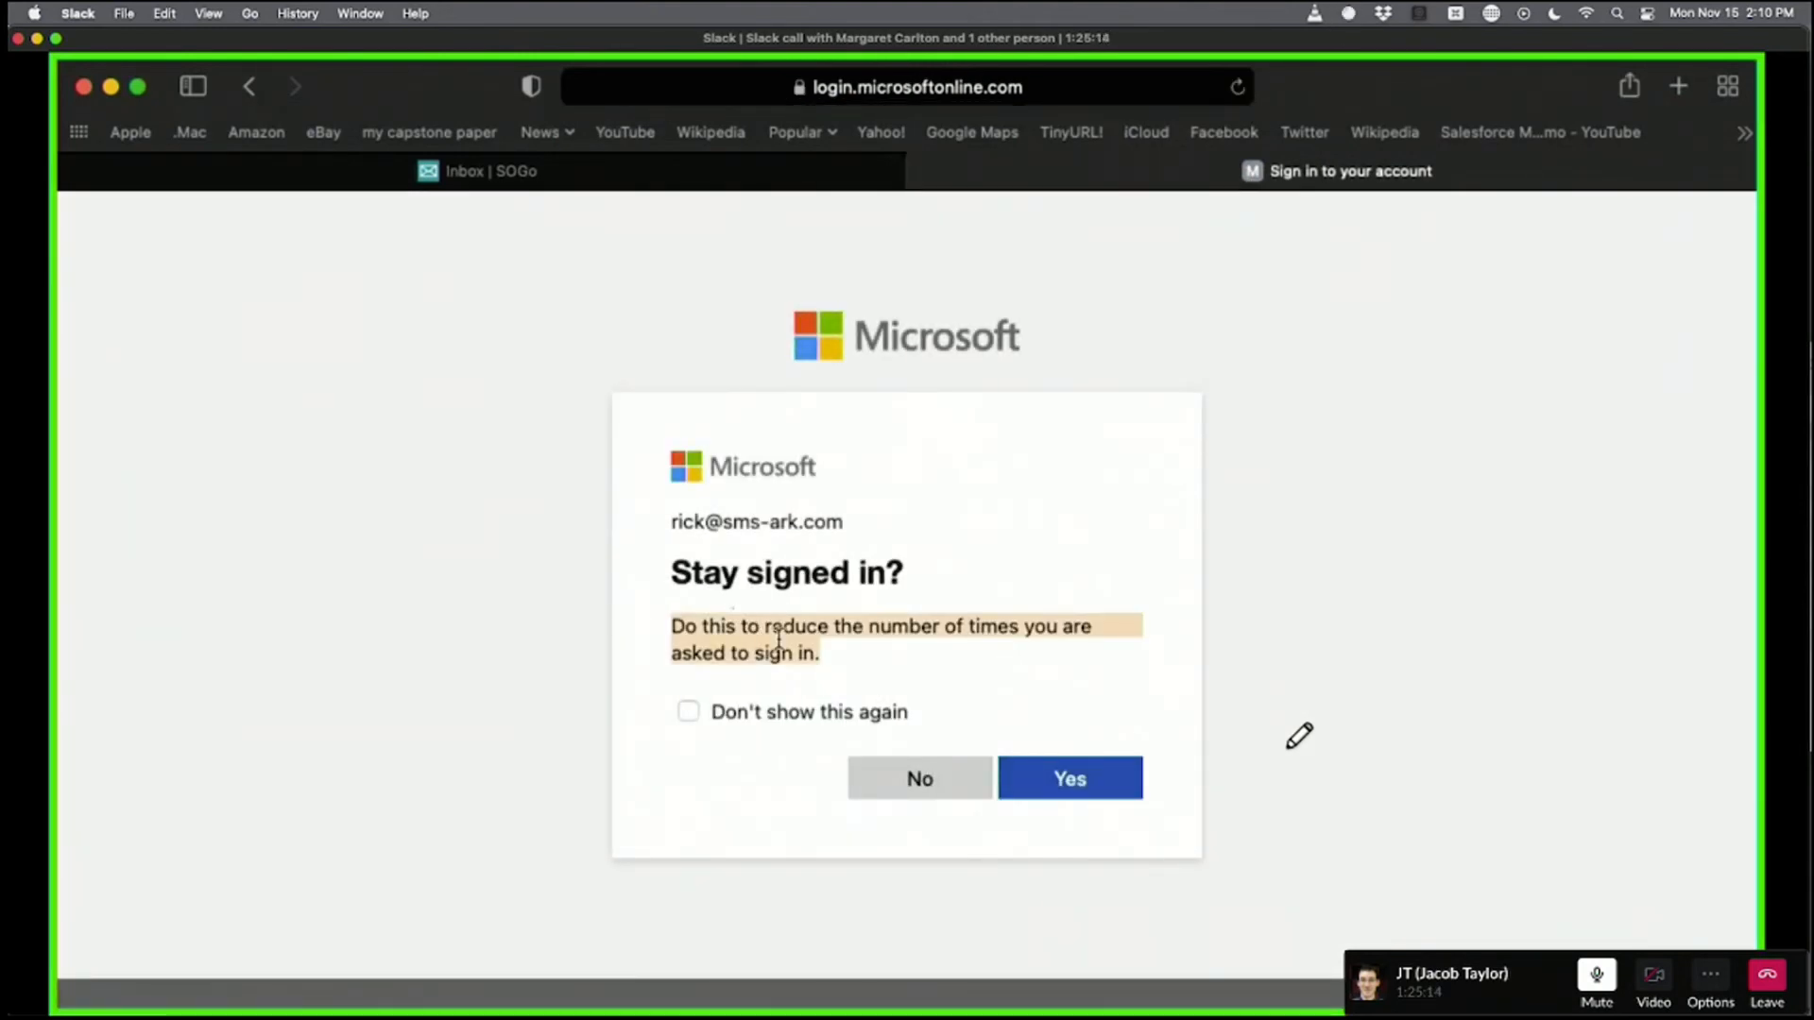
{"action": "left_click", "coordinate": [936, 629]}
{"action": "left_click", "coordinate": [1091, 792]}
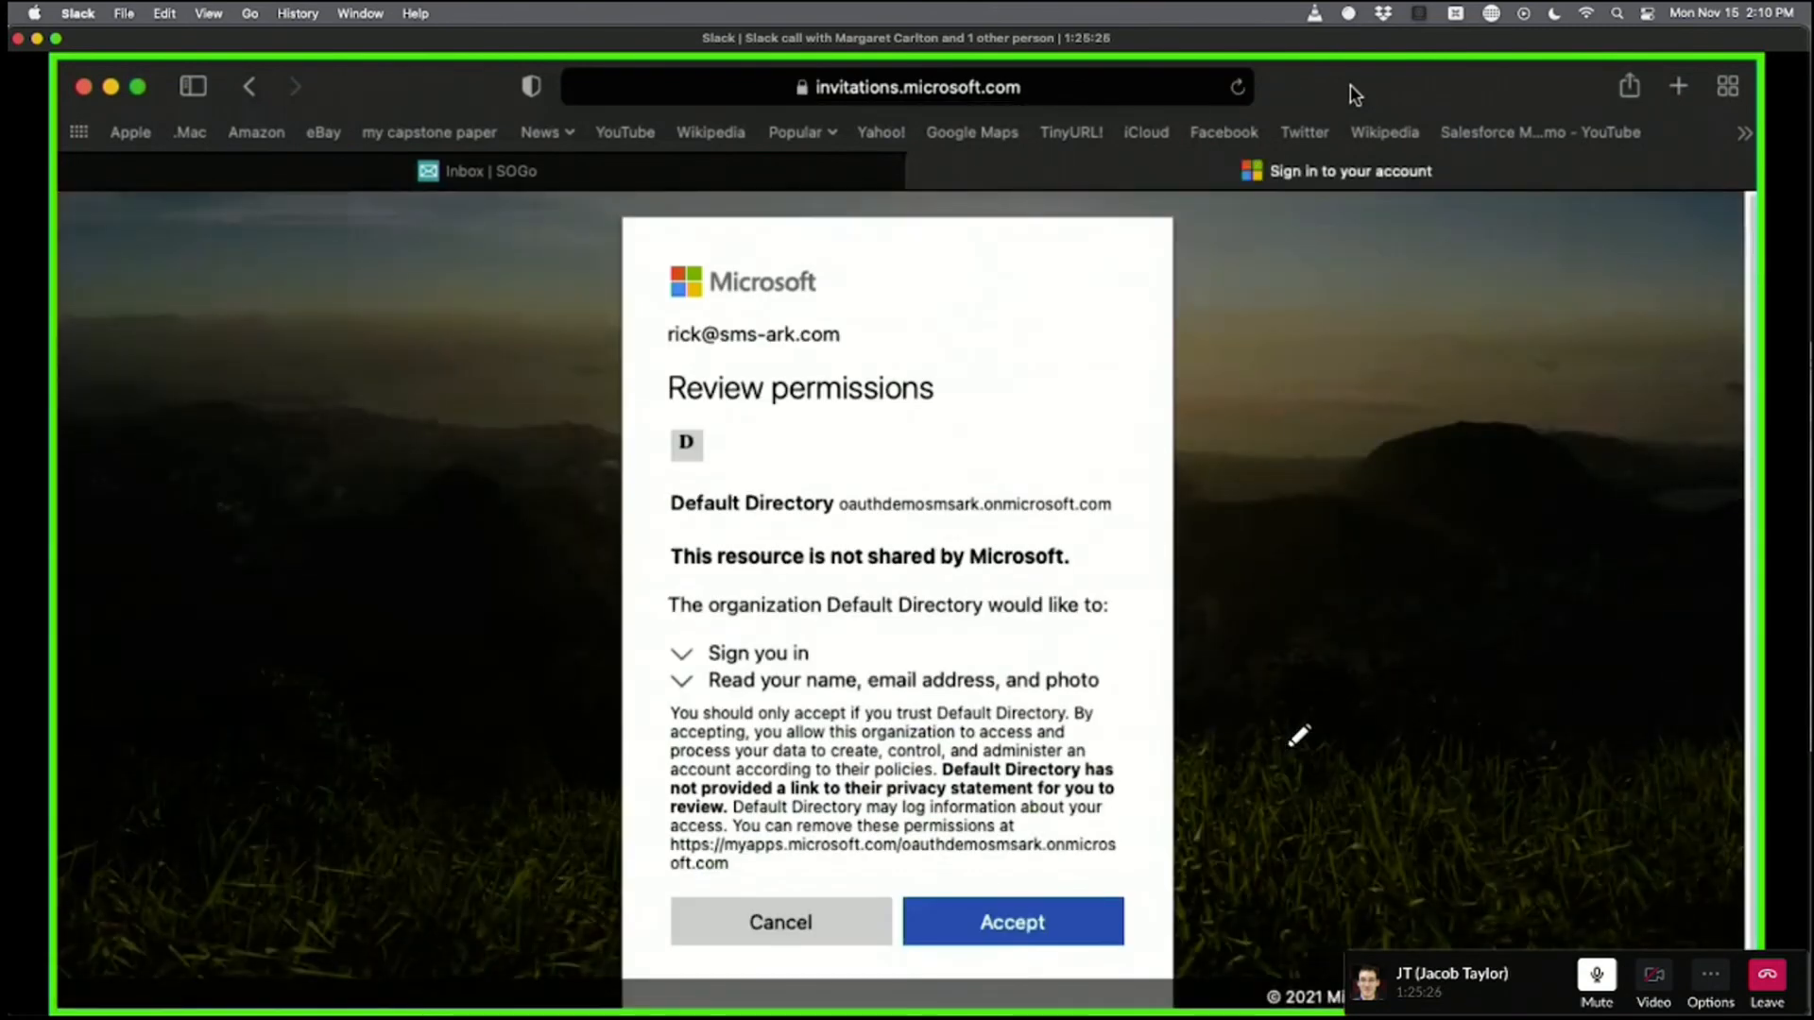
Review Default Directory's requested permissions and domain, then accept them.
{"action": "scroll", "coordinate": [1291, 455], "scroll_direction": "down", "scroll_amount": 1}
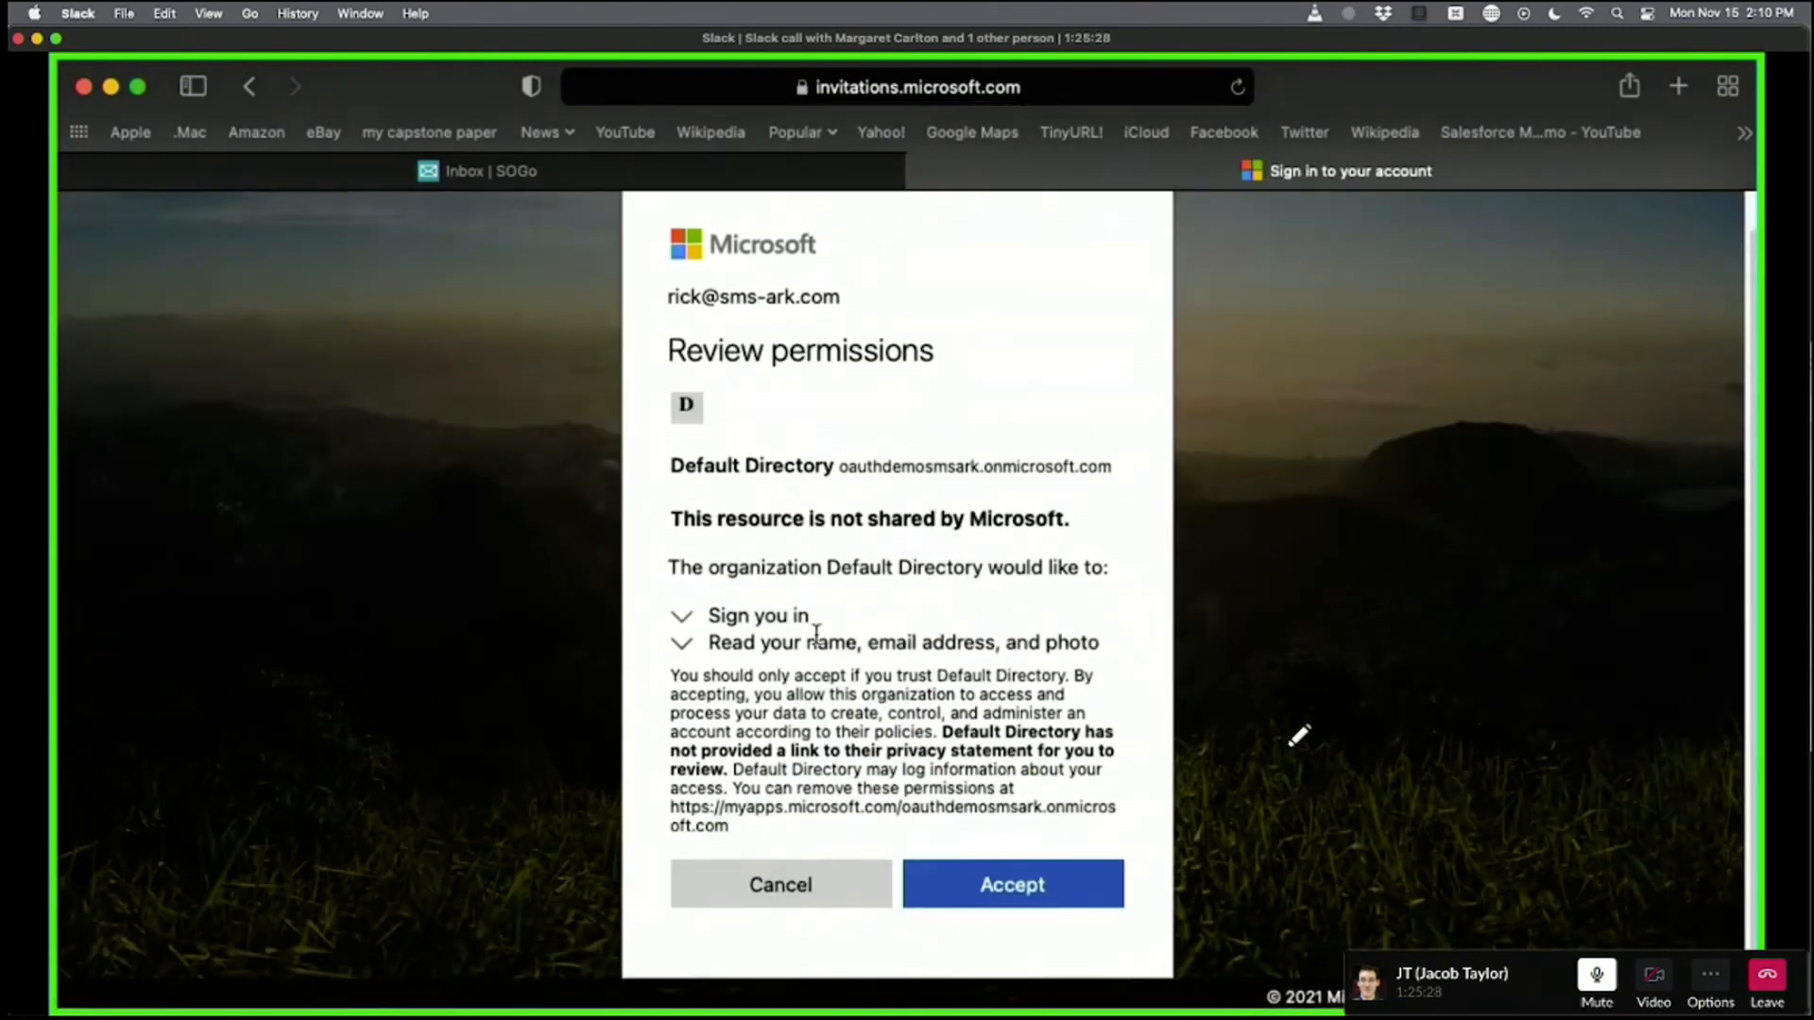
{"action": "scroll", "coordinate": [978, 614], "scroll_direction": "up", "scroll_amount": 1}
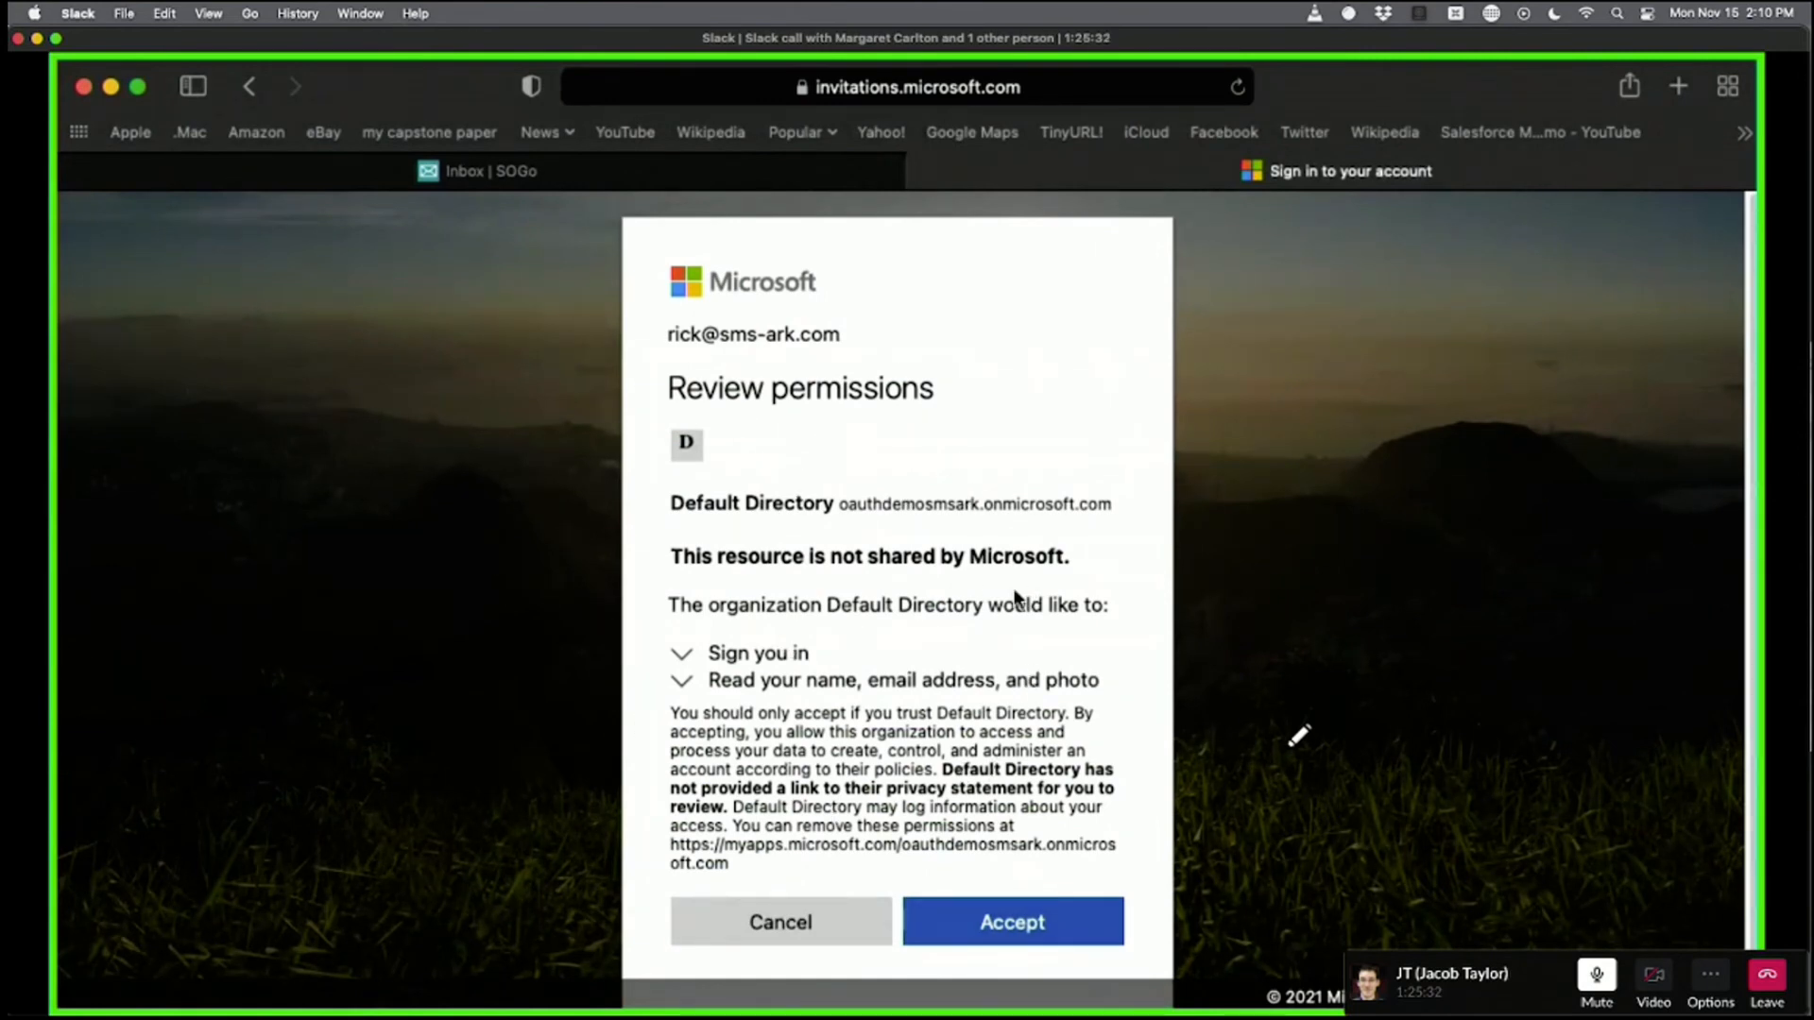
{"action": "mouse_move", "coordinate": [1117, 520]}
{"action": "left_mouse_down"}
{"action": "mouse_move", "coordinate": [673, 513]}
{"action": "mouse_move", "coordinate": [1113, 500]}
{"action": "left_mouse_up"}
{"action": "left_click", "coordinate": [739, 437]}
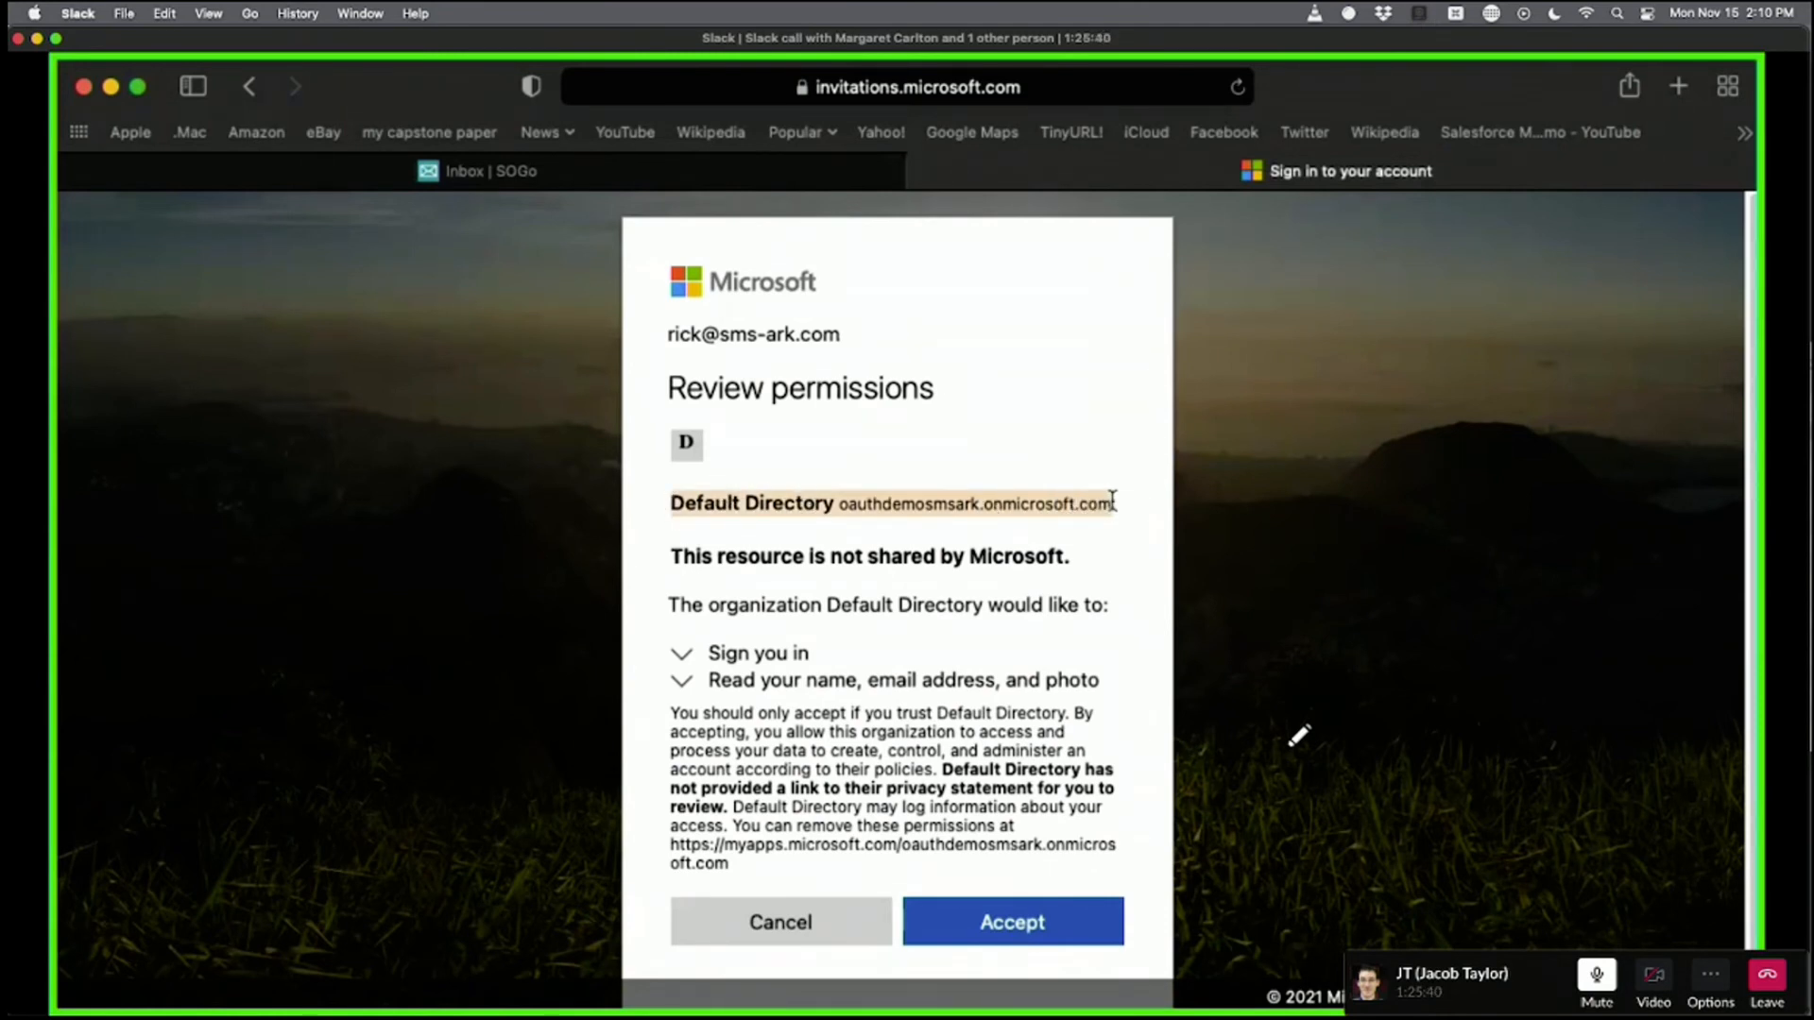
{"action": "left_click", "coordinate": [898, 501]}
{"action": "left_click_drag", "start_coordinate": [781, 504], "coordinate": [1109, 503]}
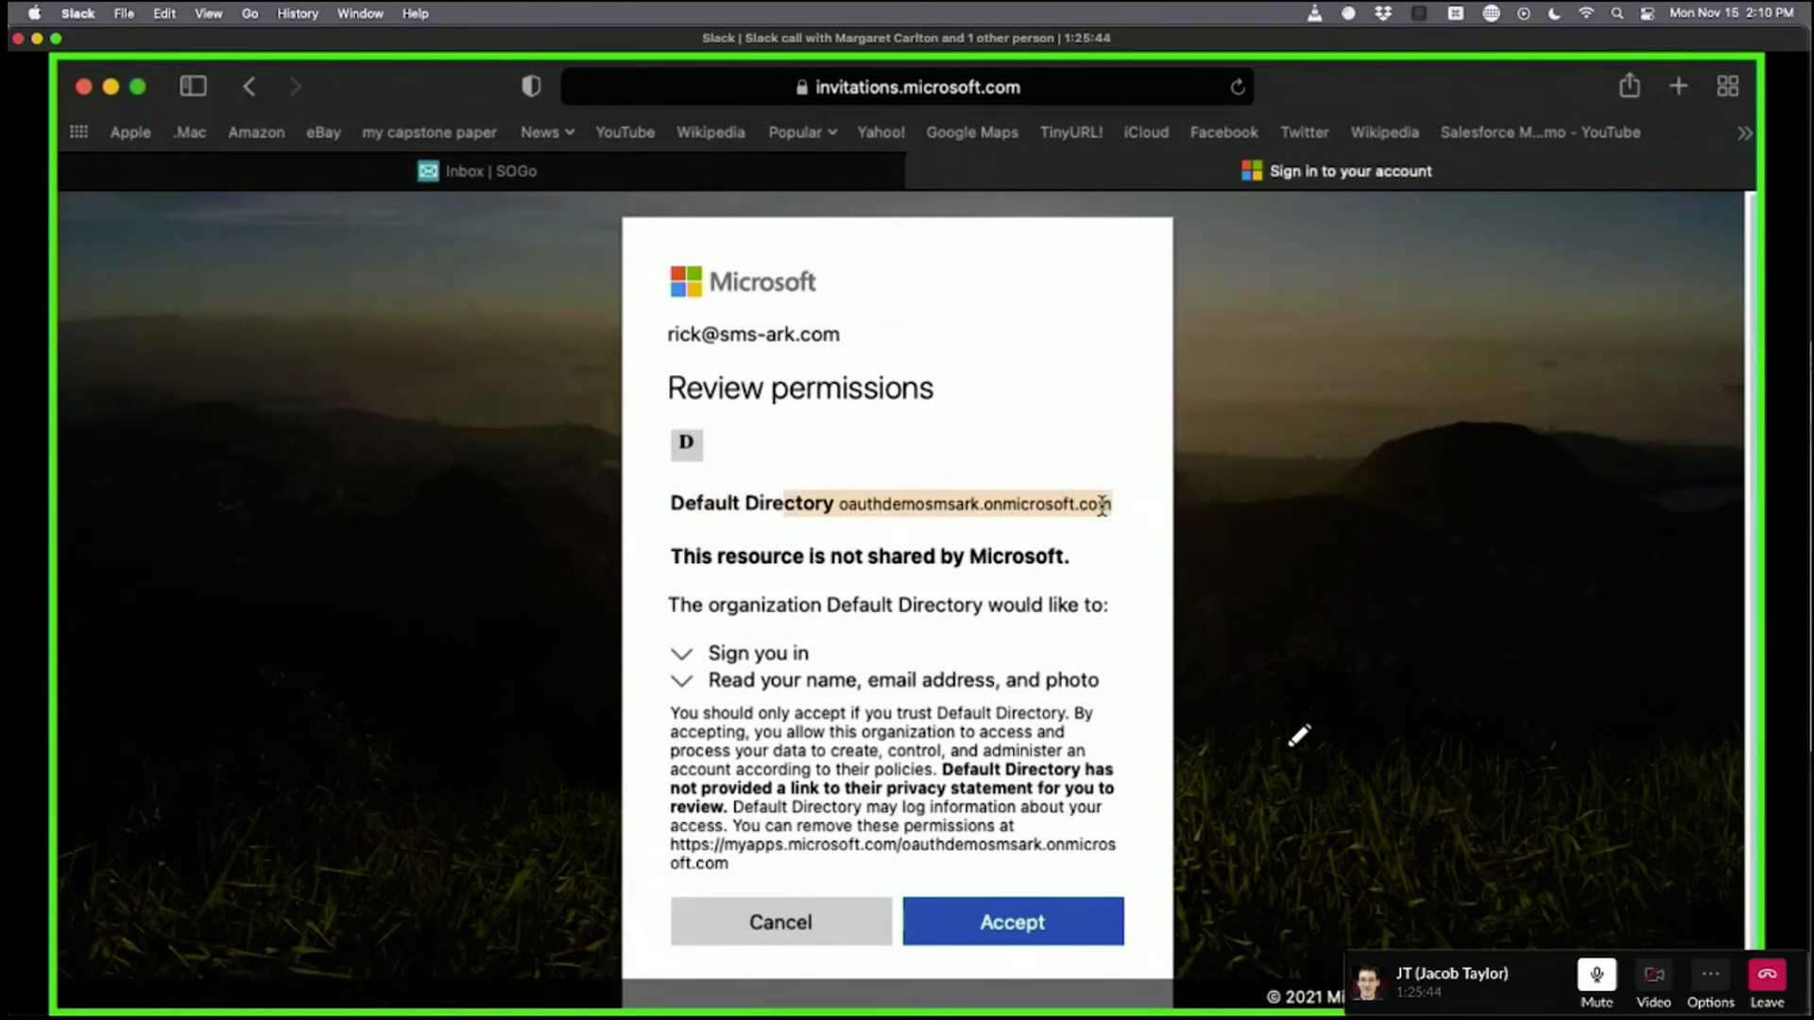
{"action": "left_click", "coordinate": [1102, 507]}
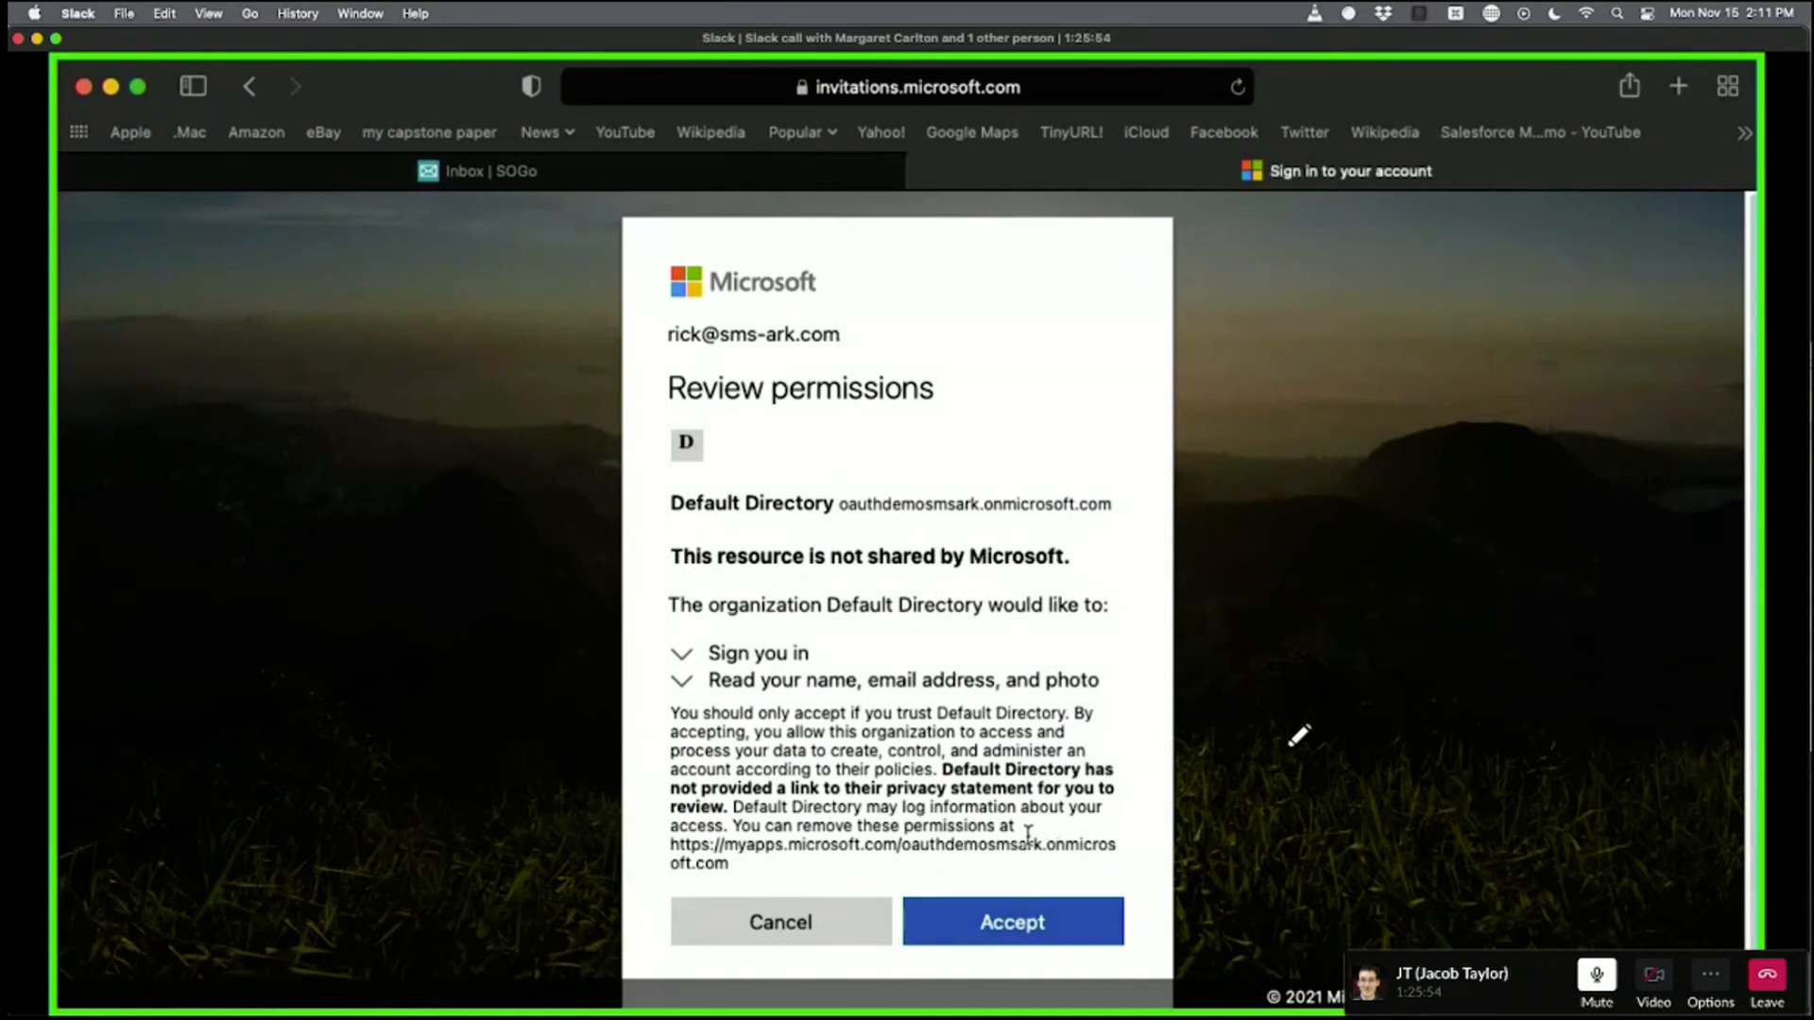
{"action": "left_click", "coordinate": [1013, 916]}
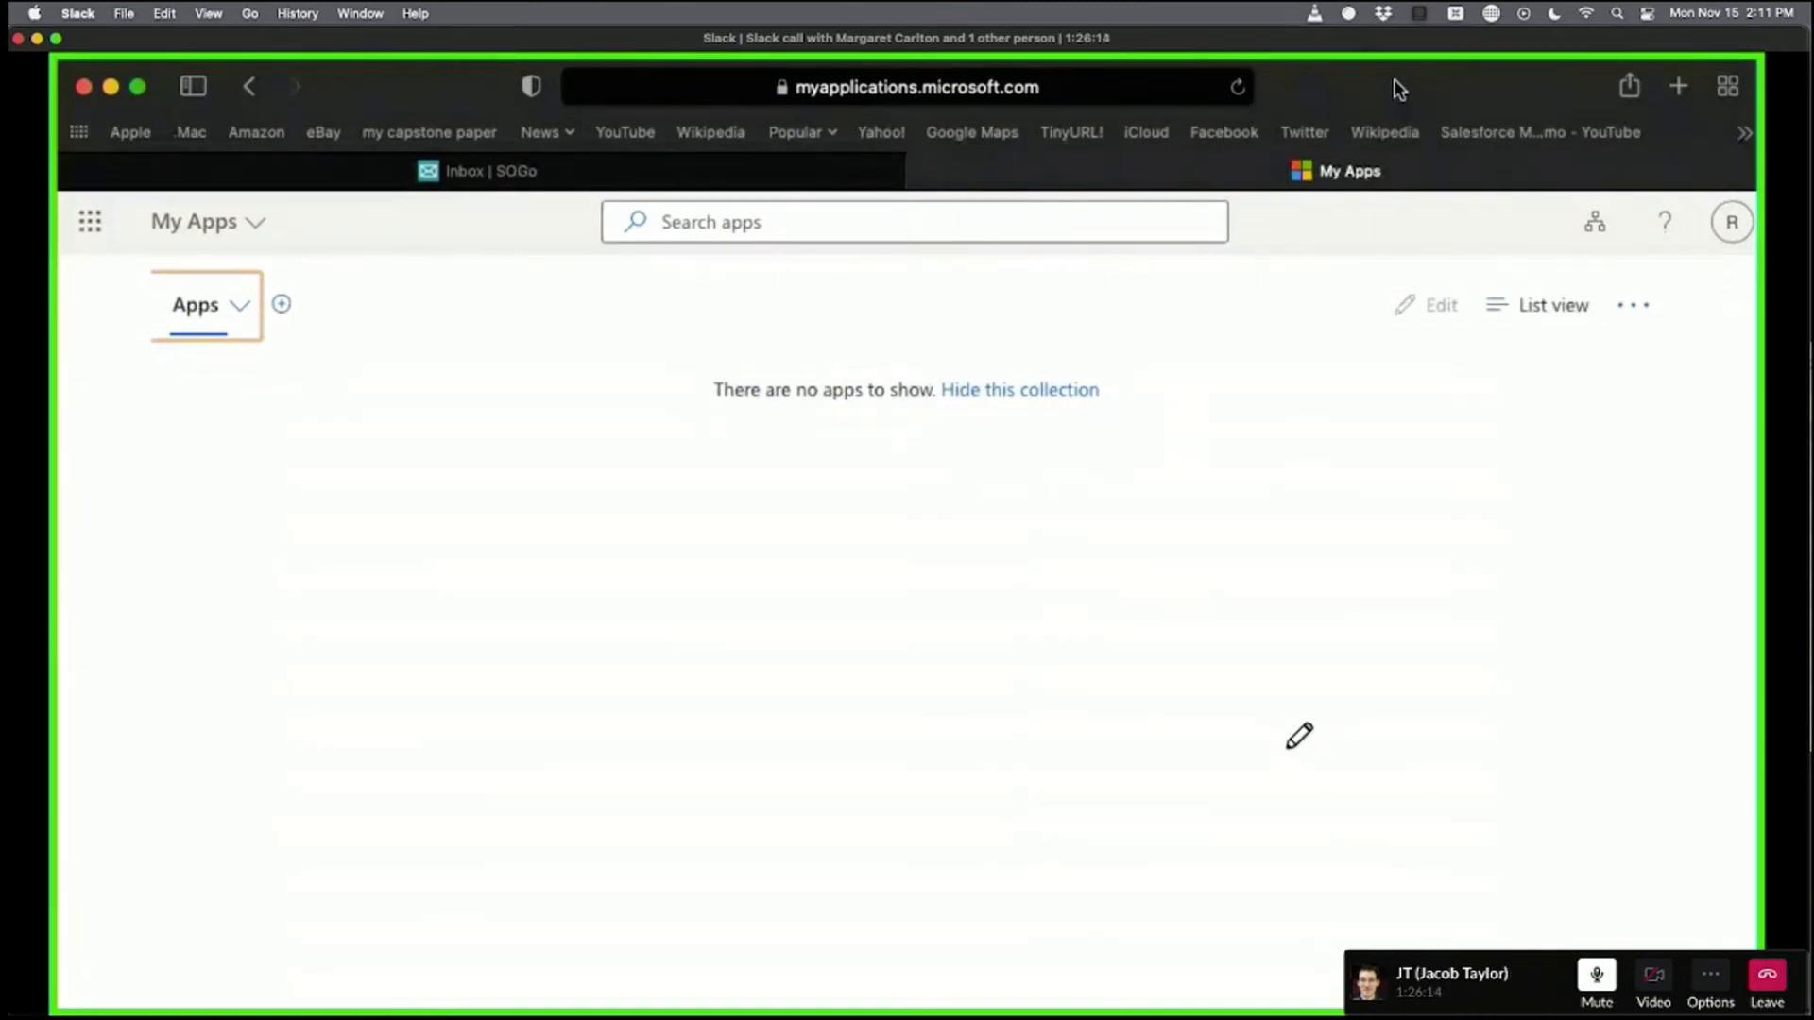
Confirm My Apps shows no apps and which guest account is signed in, then return to Azure.
{"action": "left_click", "coordinate": [793, 384]}
{"action": "left_click_drag", "start_coordinate": [607, 384], "coordinate": [1209, 374]}
{"action": "left_click", "coordinate": [1209, 373]}
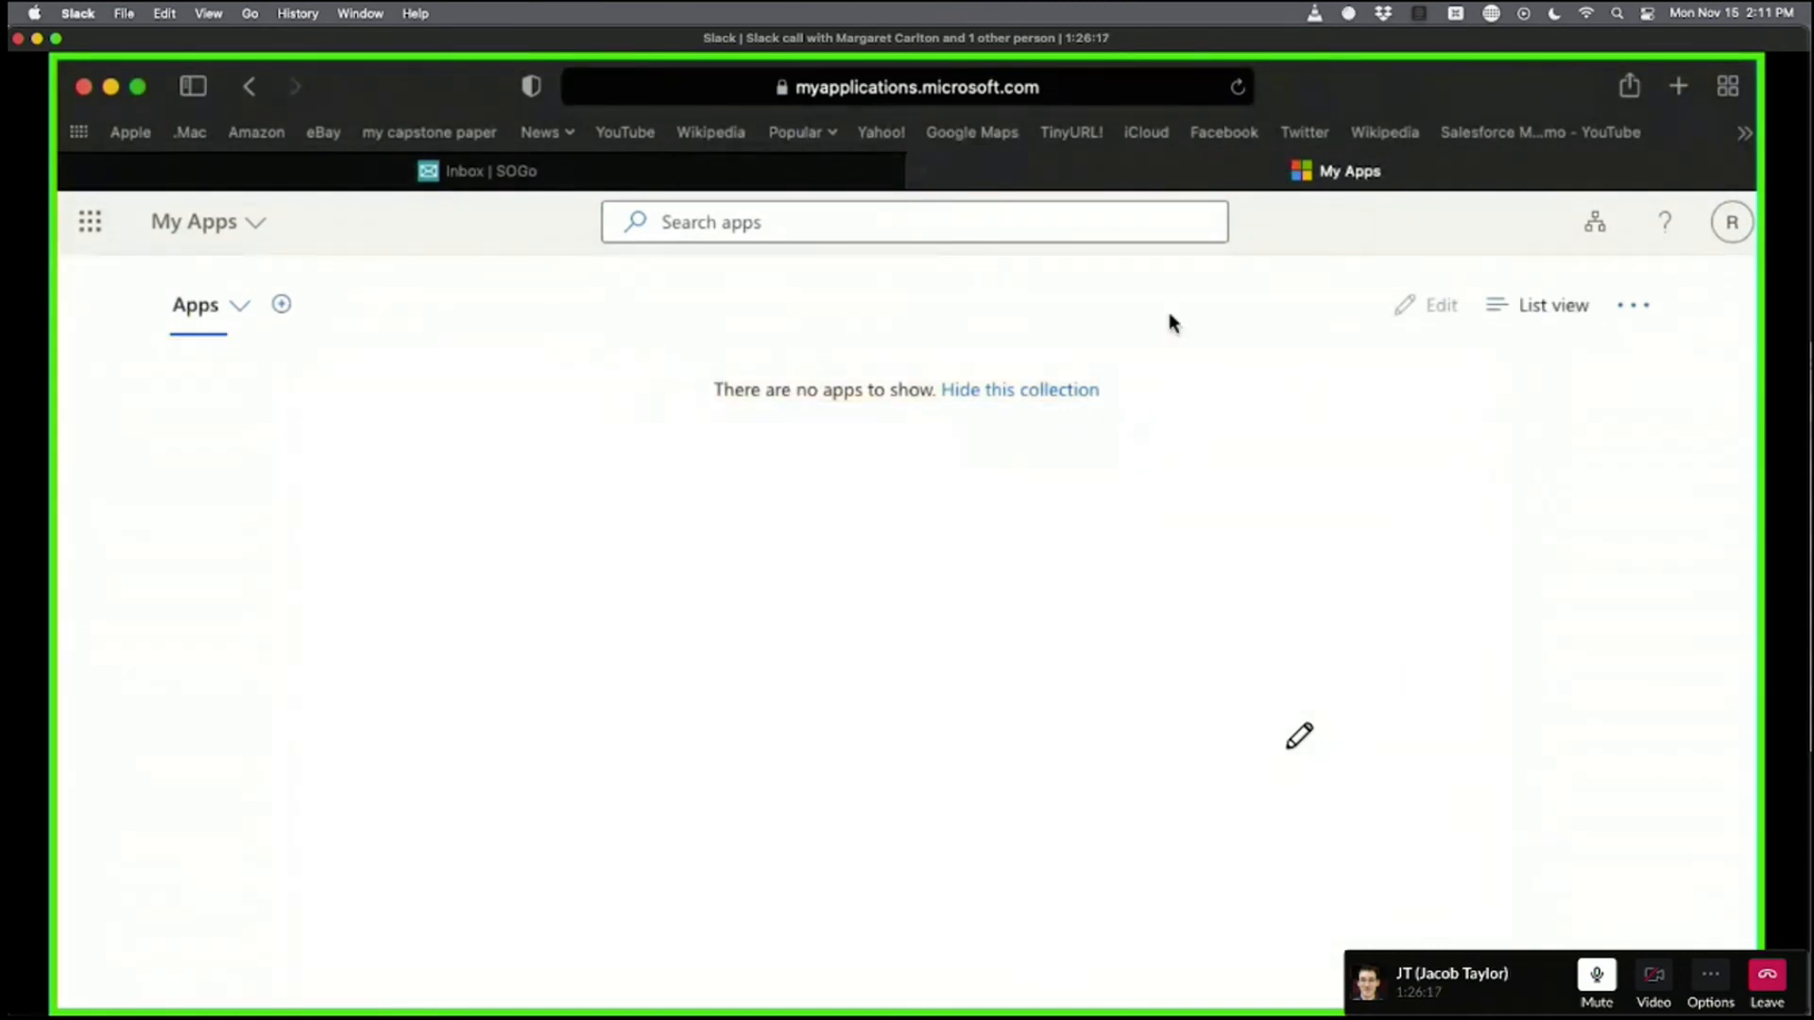
{"action": "left_click", "coordinate": [1731, 221]}
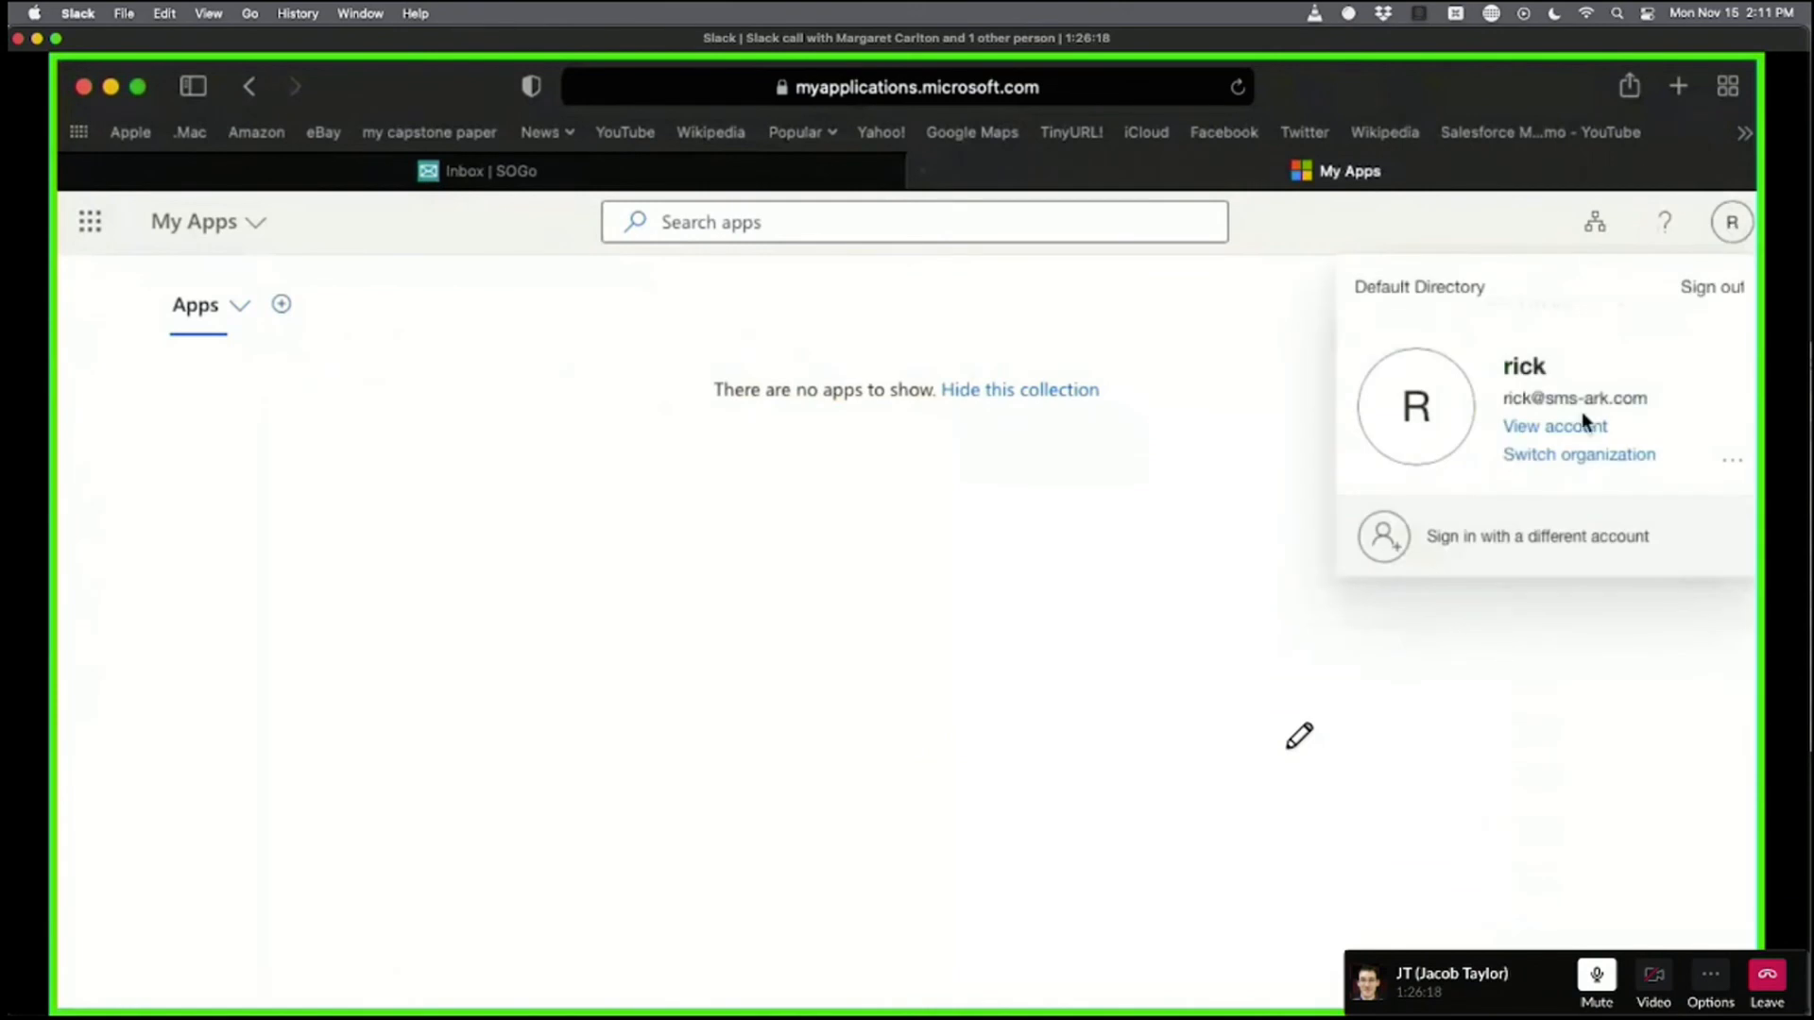
{"action": "left_click", "coordinate": [810, 308]}
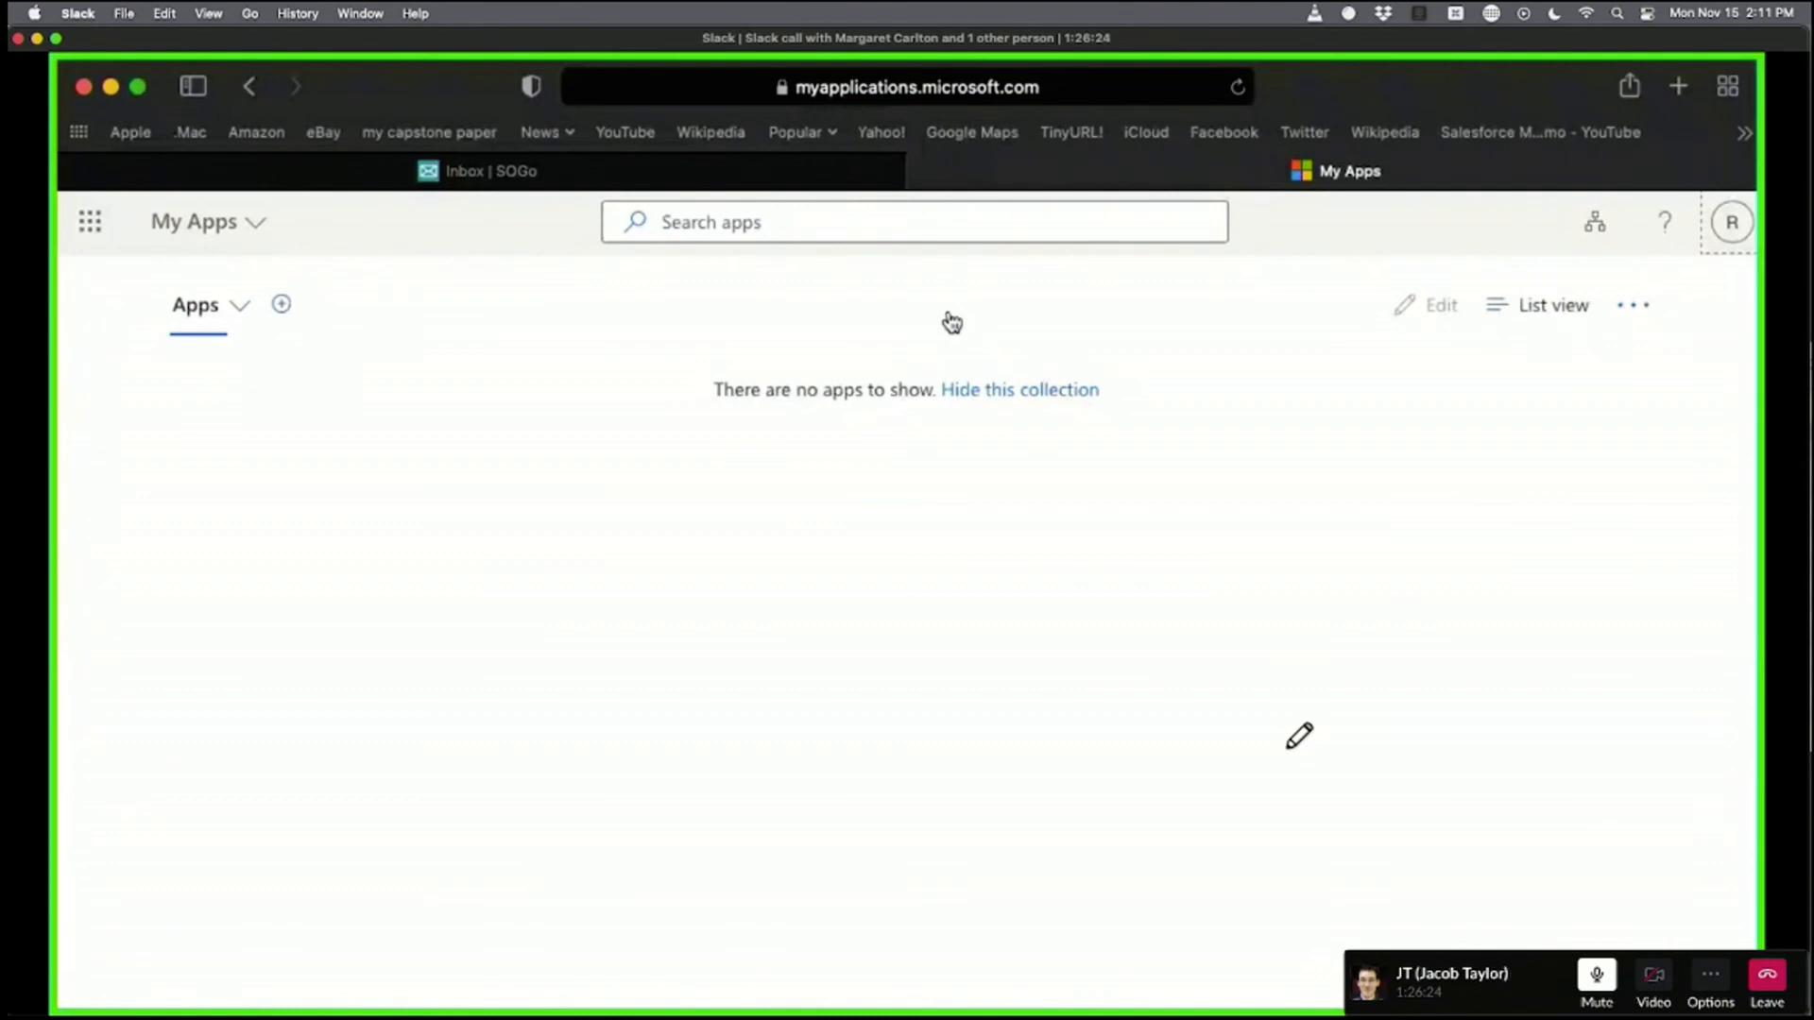
{"action": "key", "text": "super+Tab"}
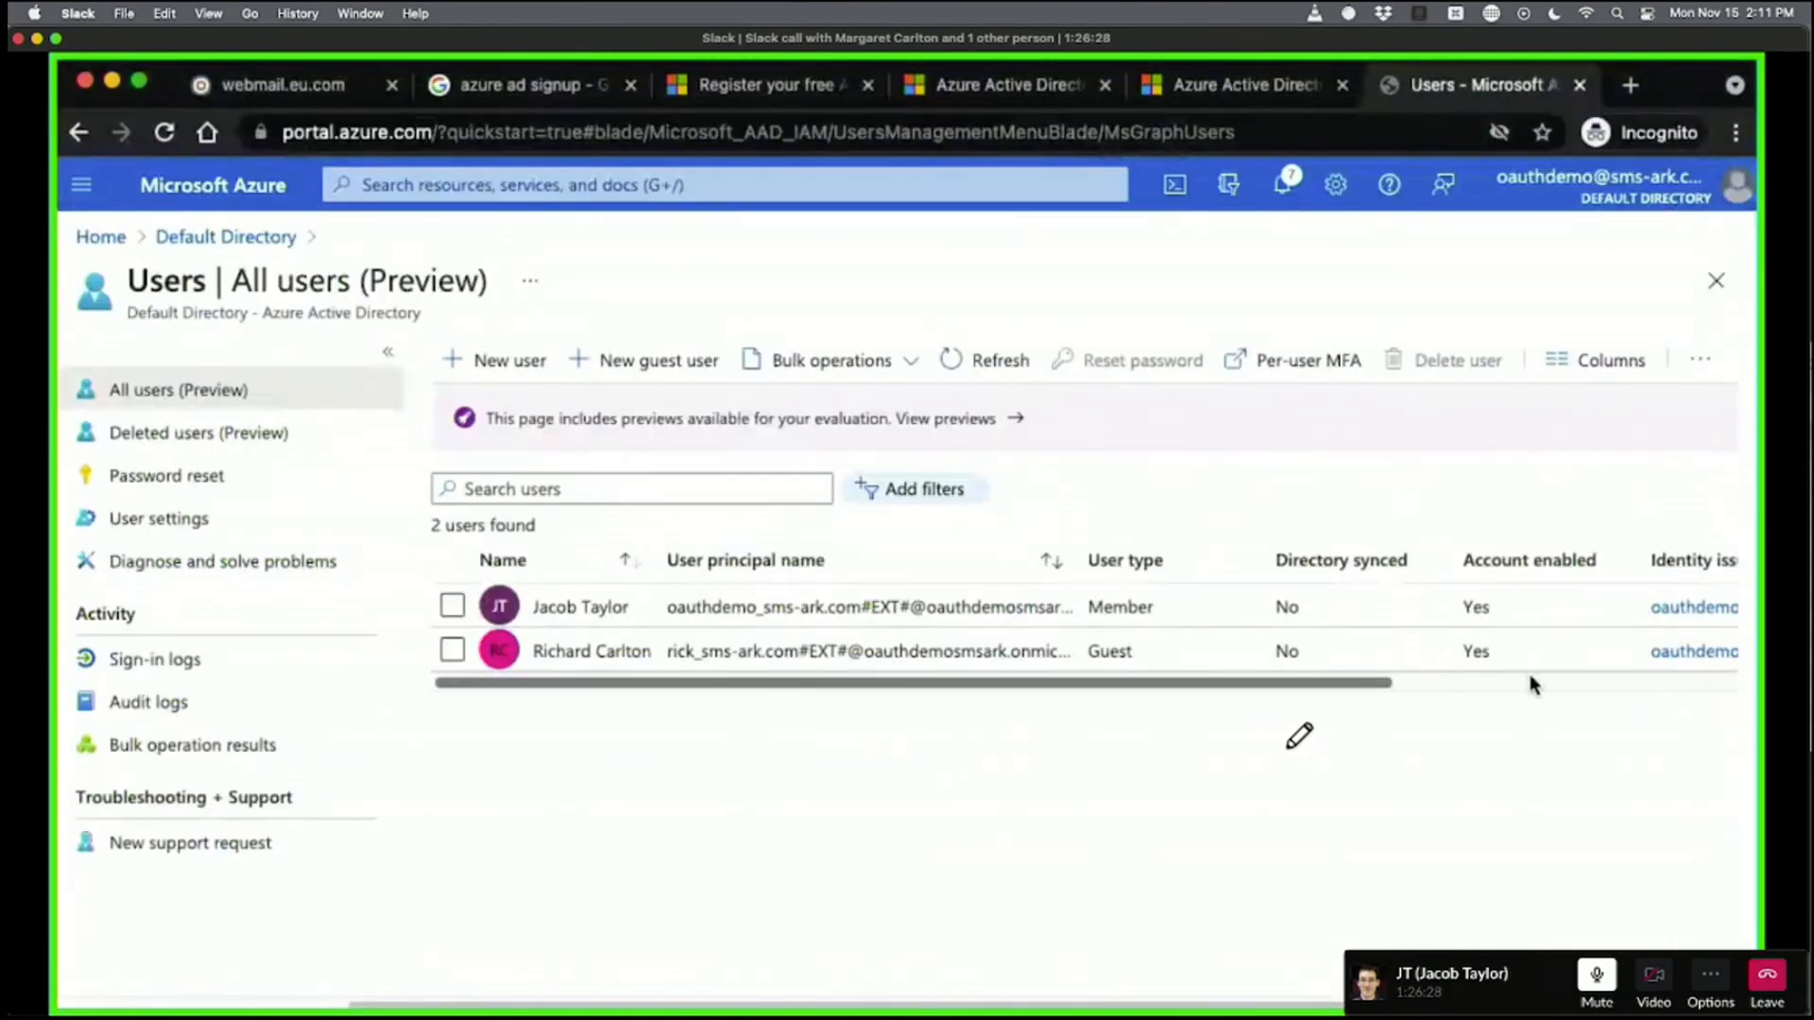
Refresh the Users list and check the guest's short display name, Guest type and Invitation origin.
{"action": "left_click_drag", "start_coordinate": [1234, 680], "coordinate": [1704, 672]}
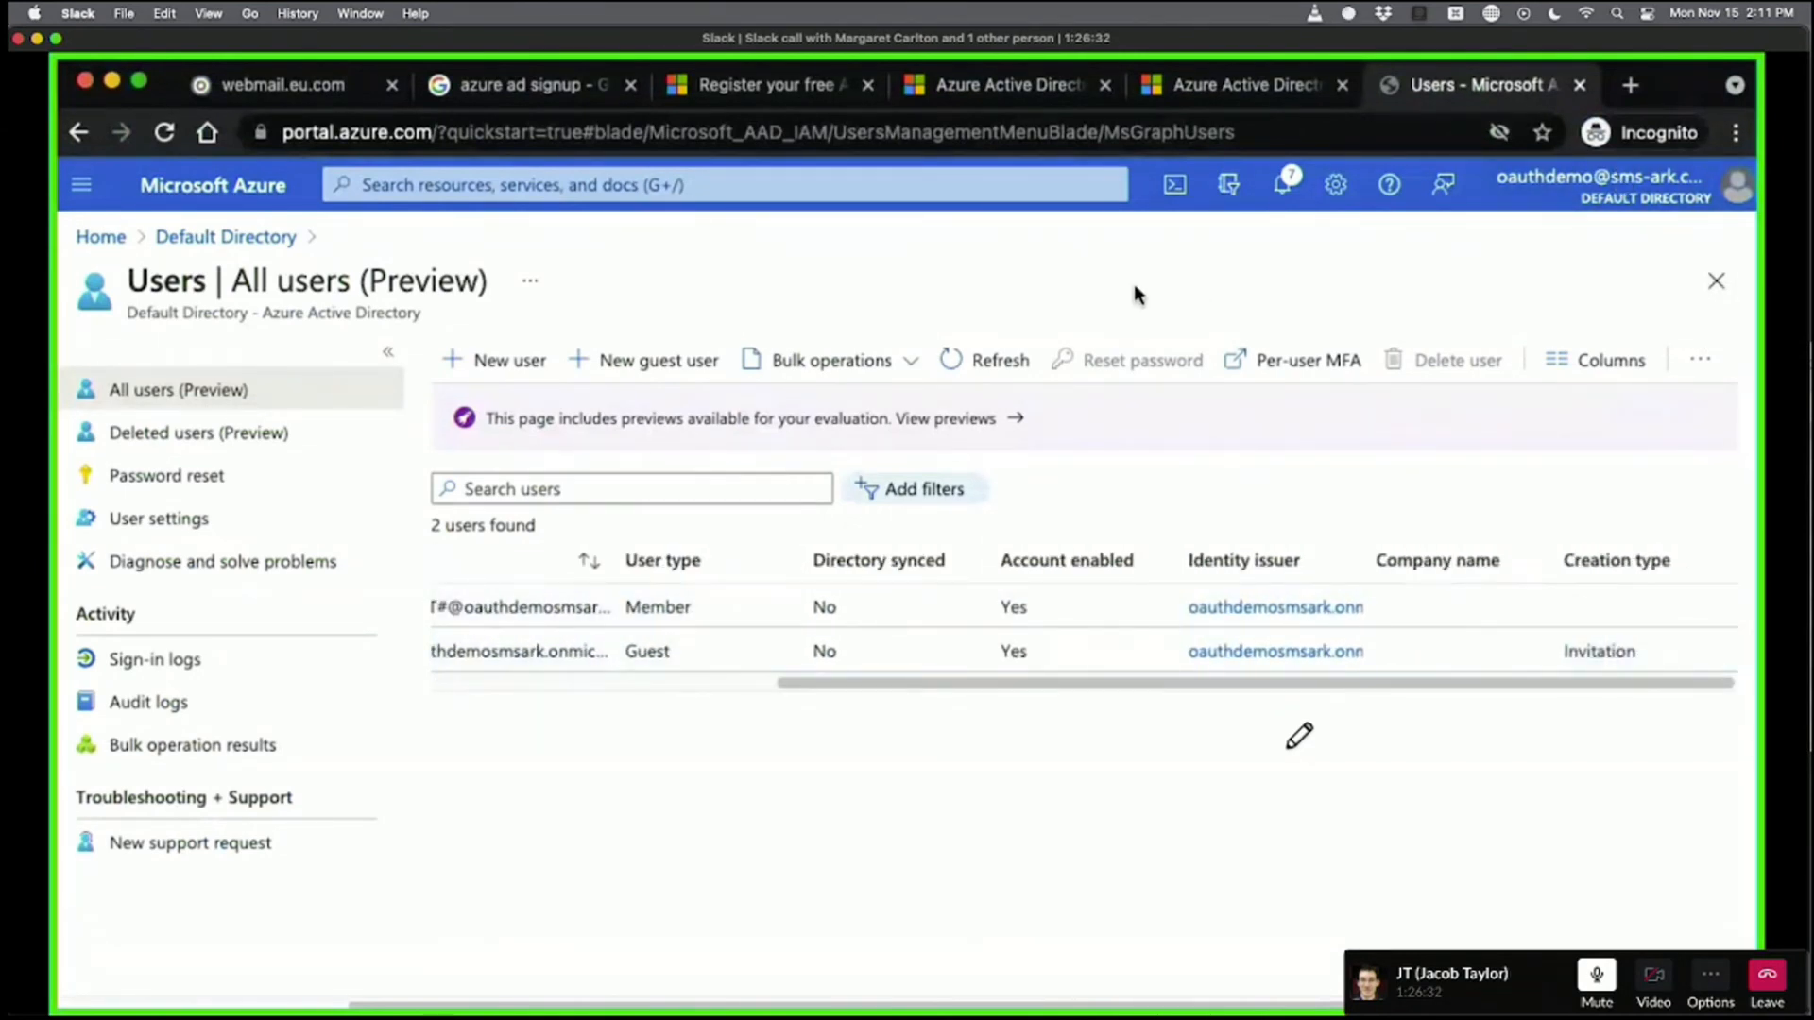
{"action": "left_click", "coordinate": [1004, 358]}
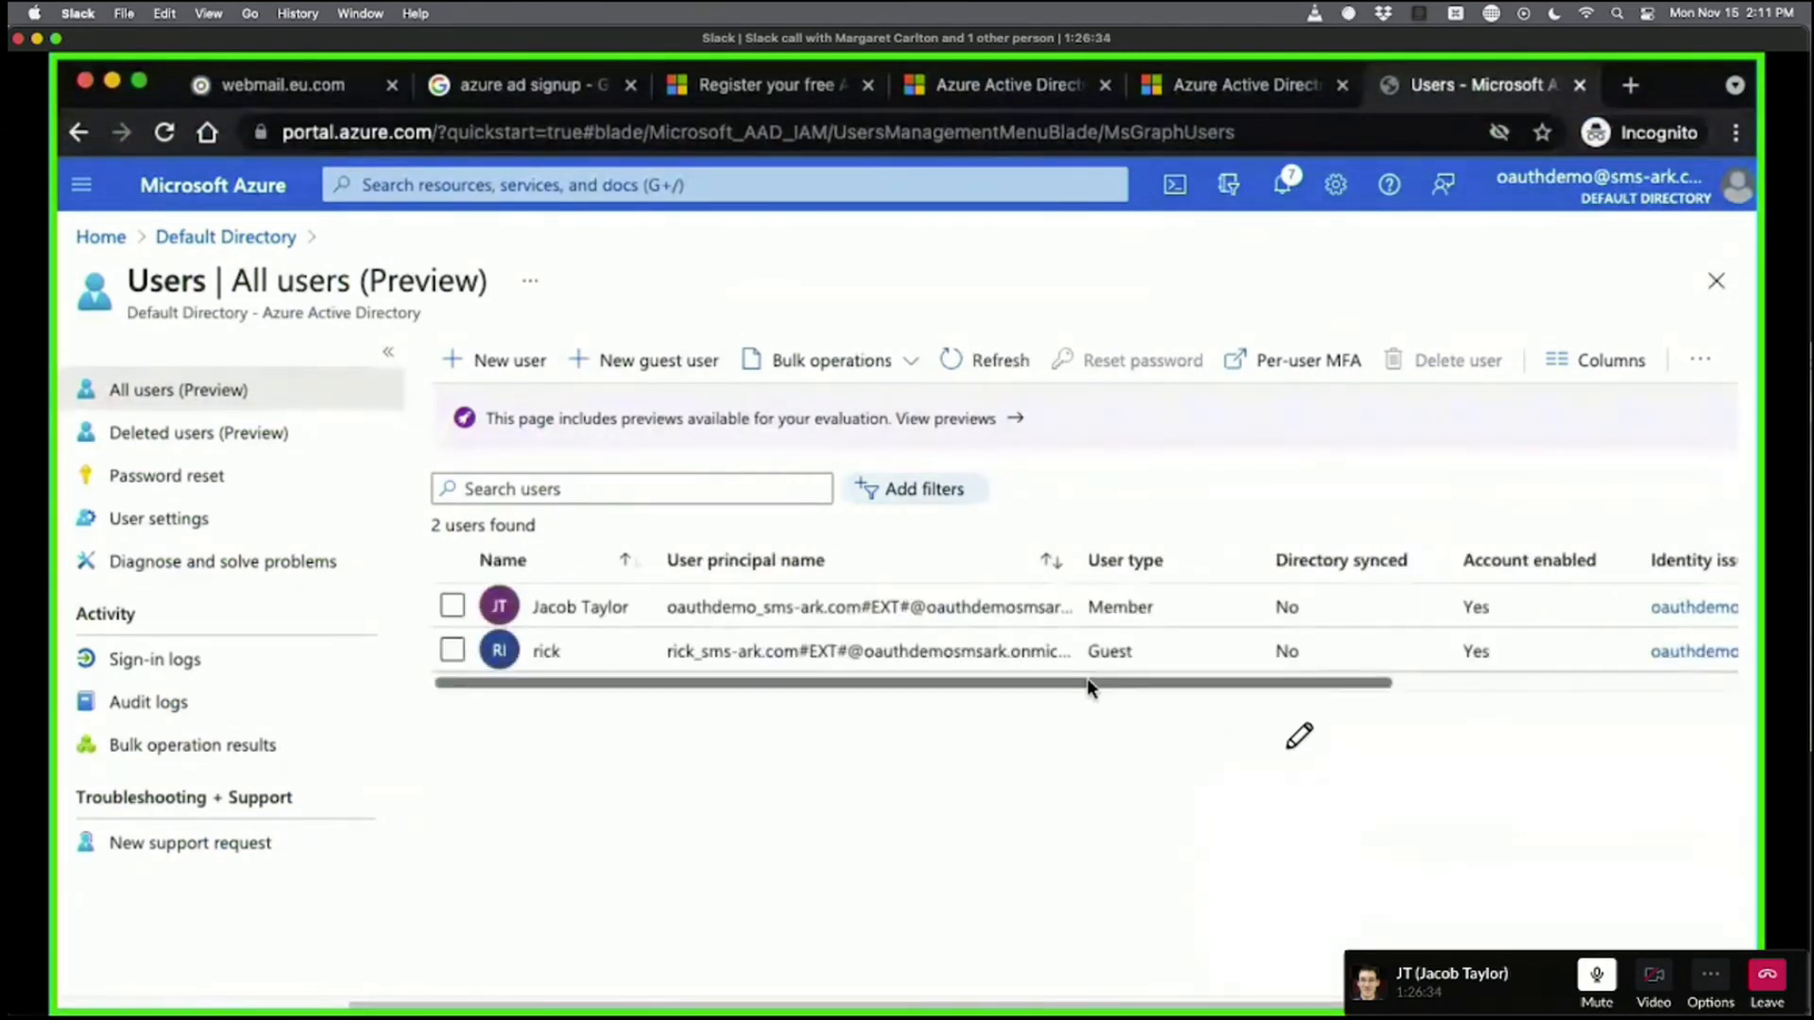
{"action": "left_click_drag", "start_coordinate": [1086, 677], "coordinate": [926, 693]}
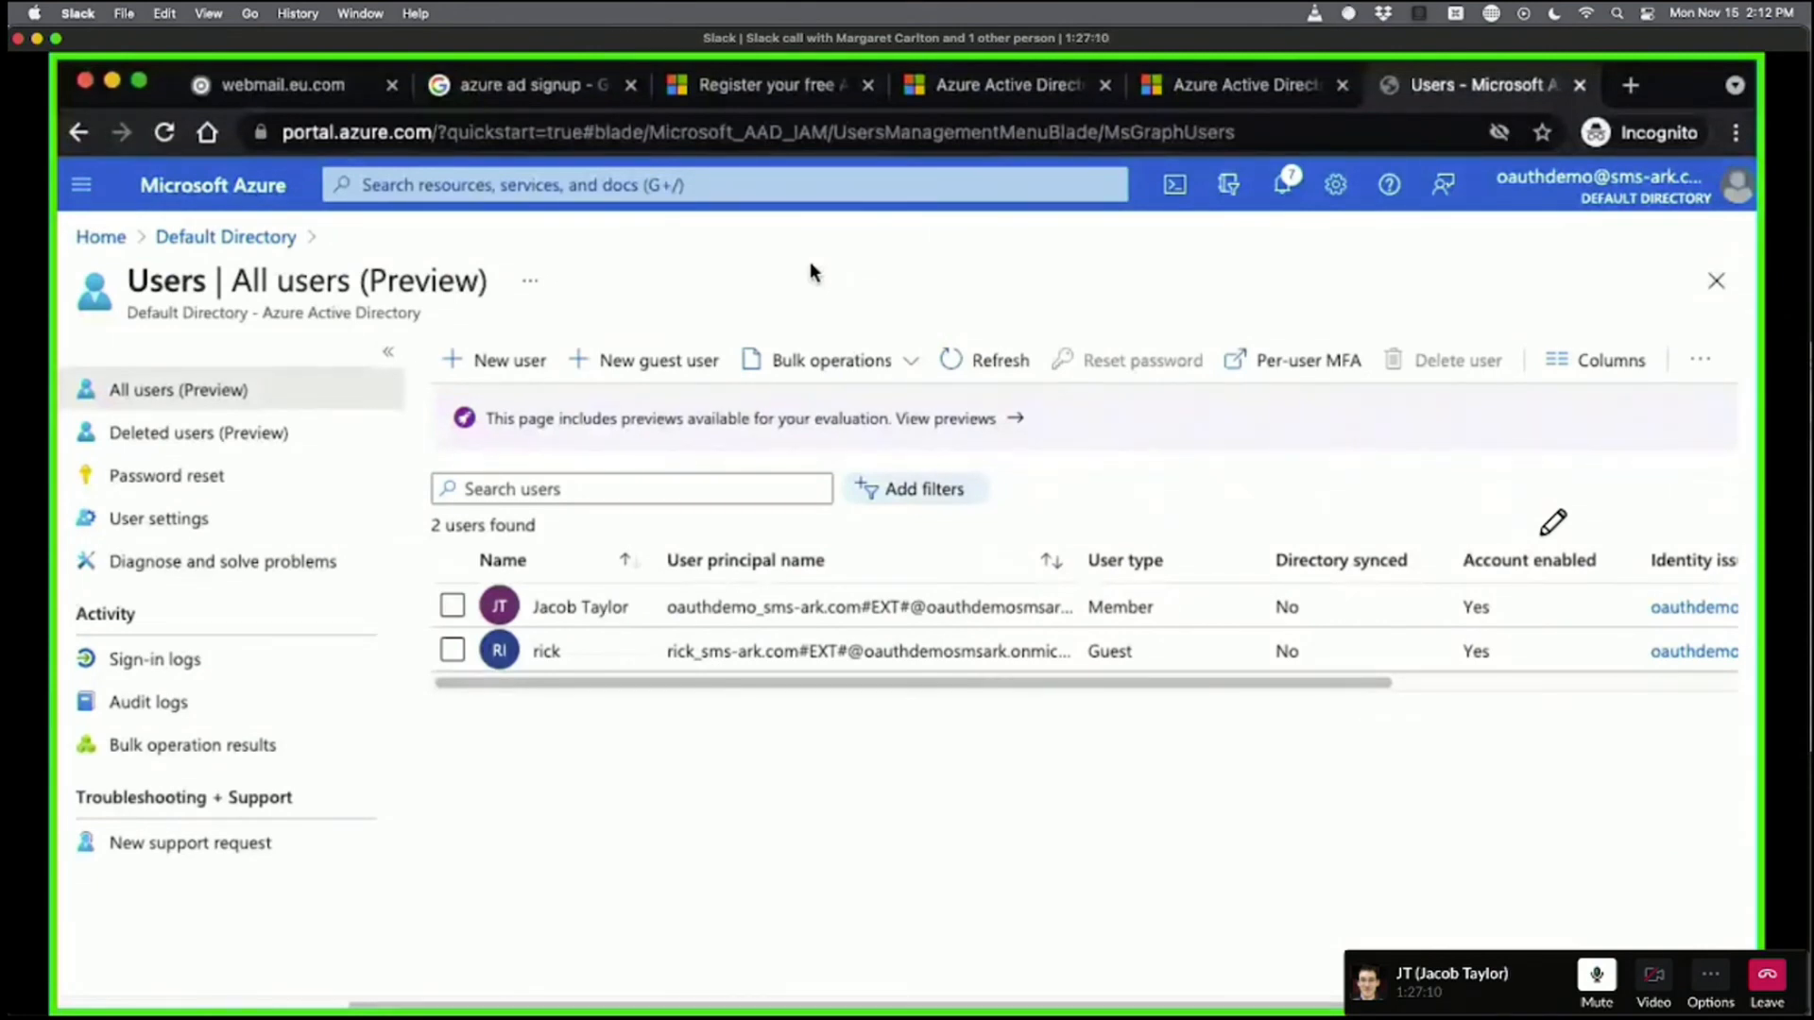
{"action": "left_click", "coordinate": [221, 243]}
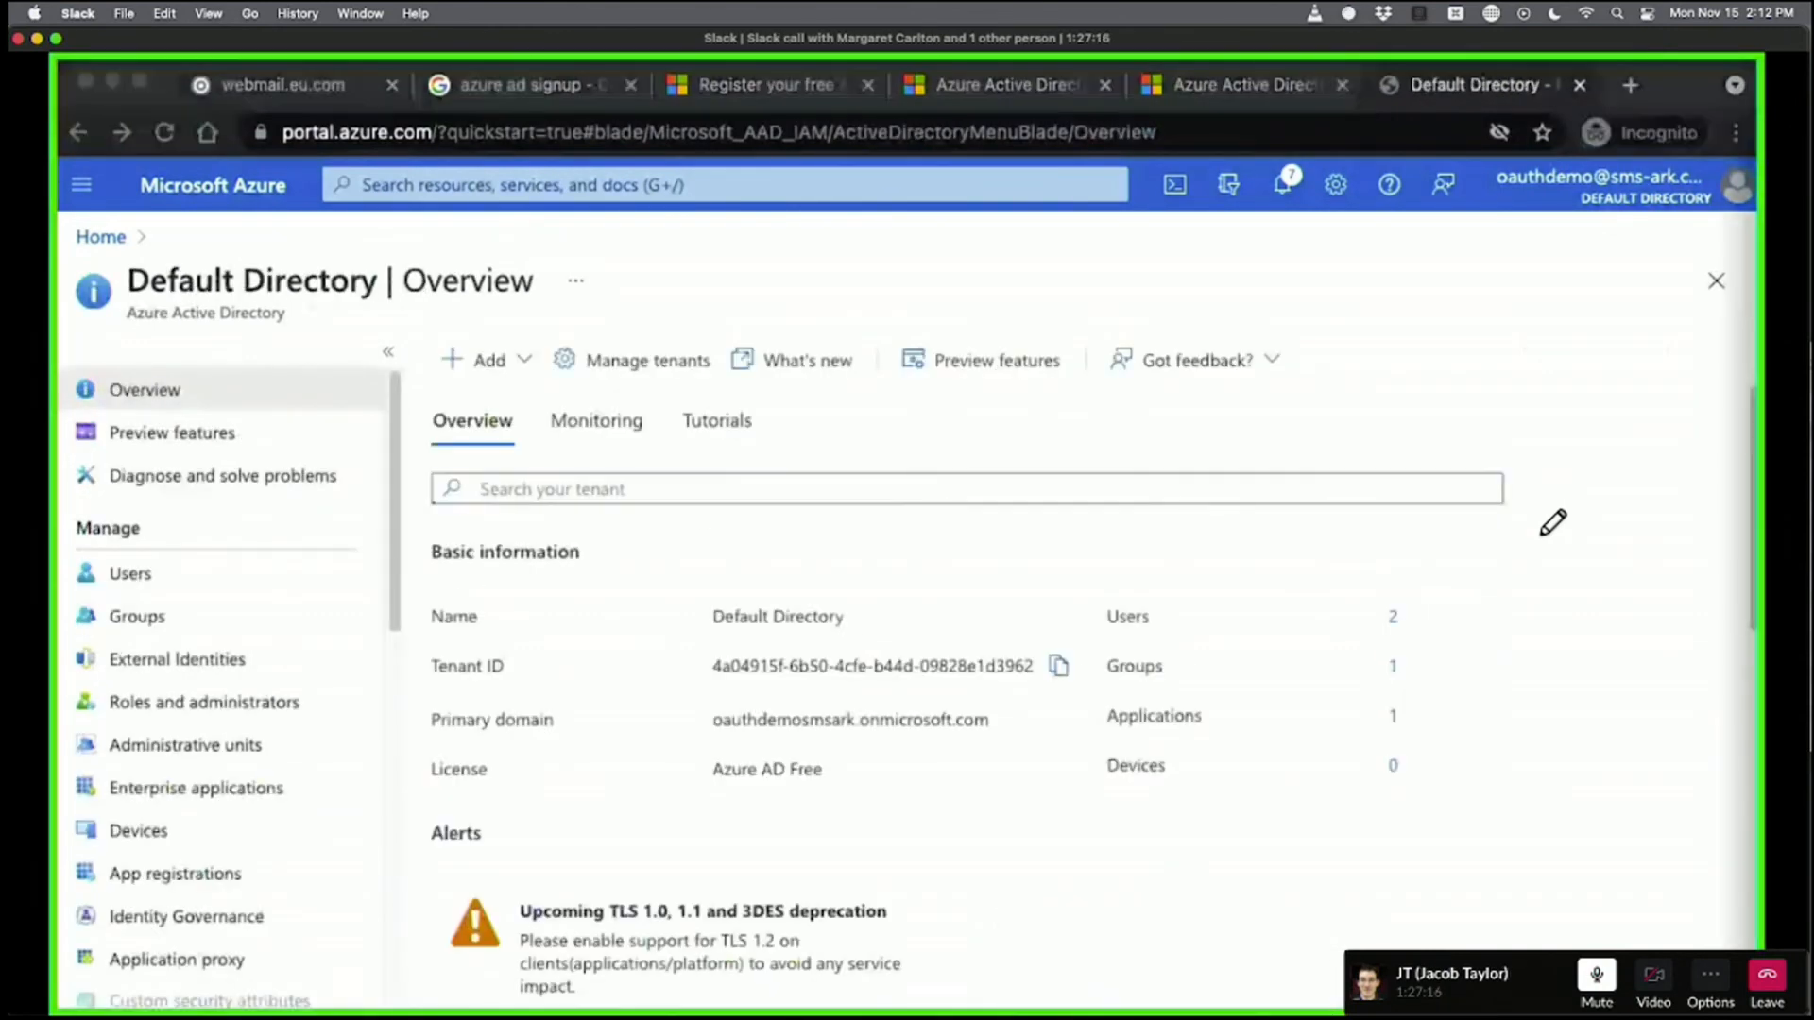
Show the directory's groups: one RCC Sales security group with Assigned membership.
{"action": "left_click", "coordinate": [142, 619]}
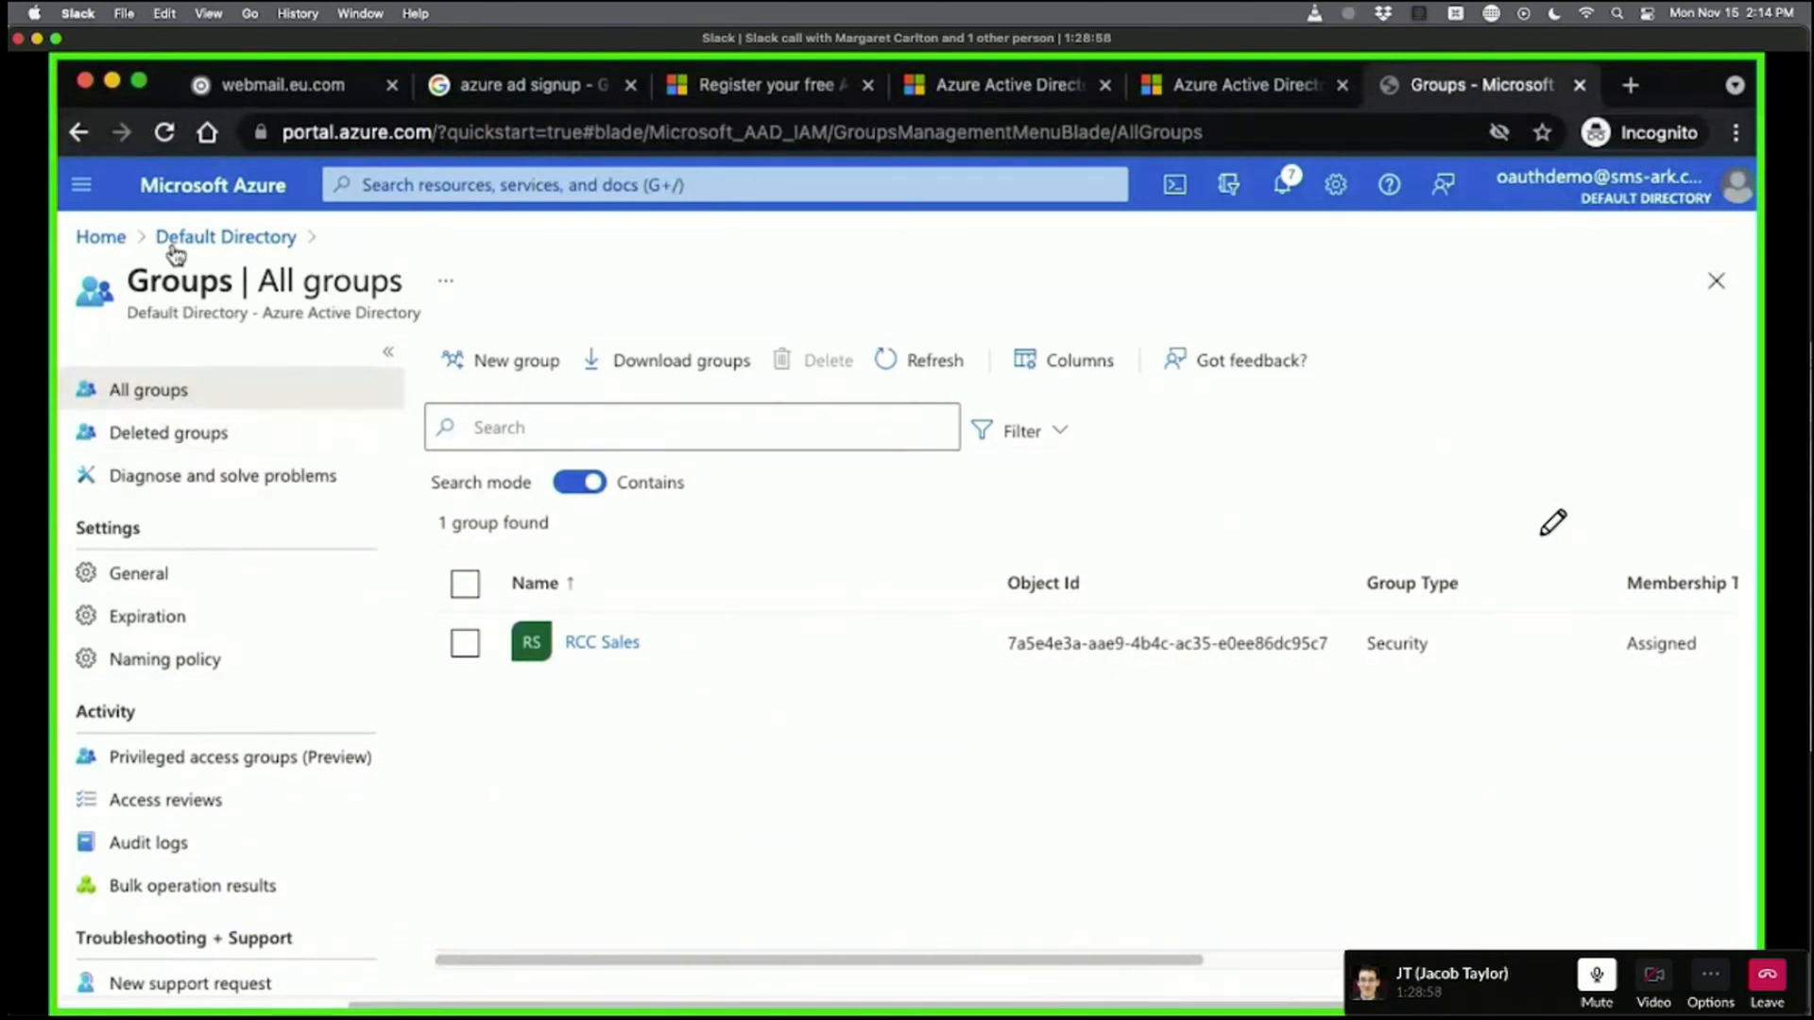
Open the guest user's Sign-in logs, showing one interactive sign-in on 11/15/2021.
{"action": "left_click", "coordinate": [219, 231]}
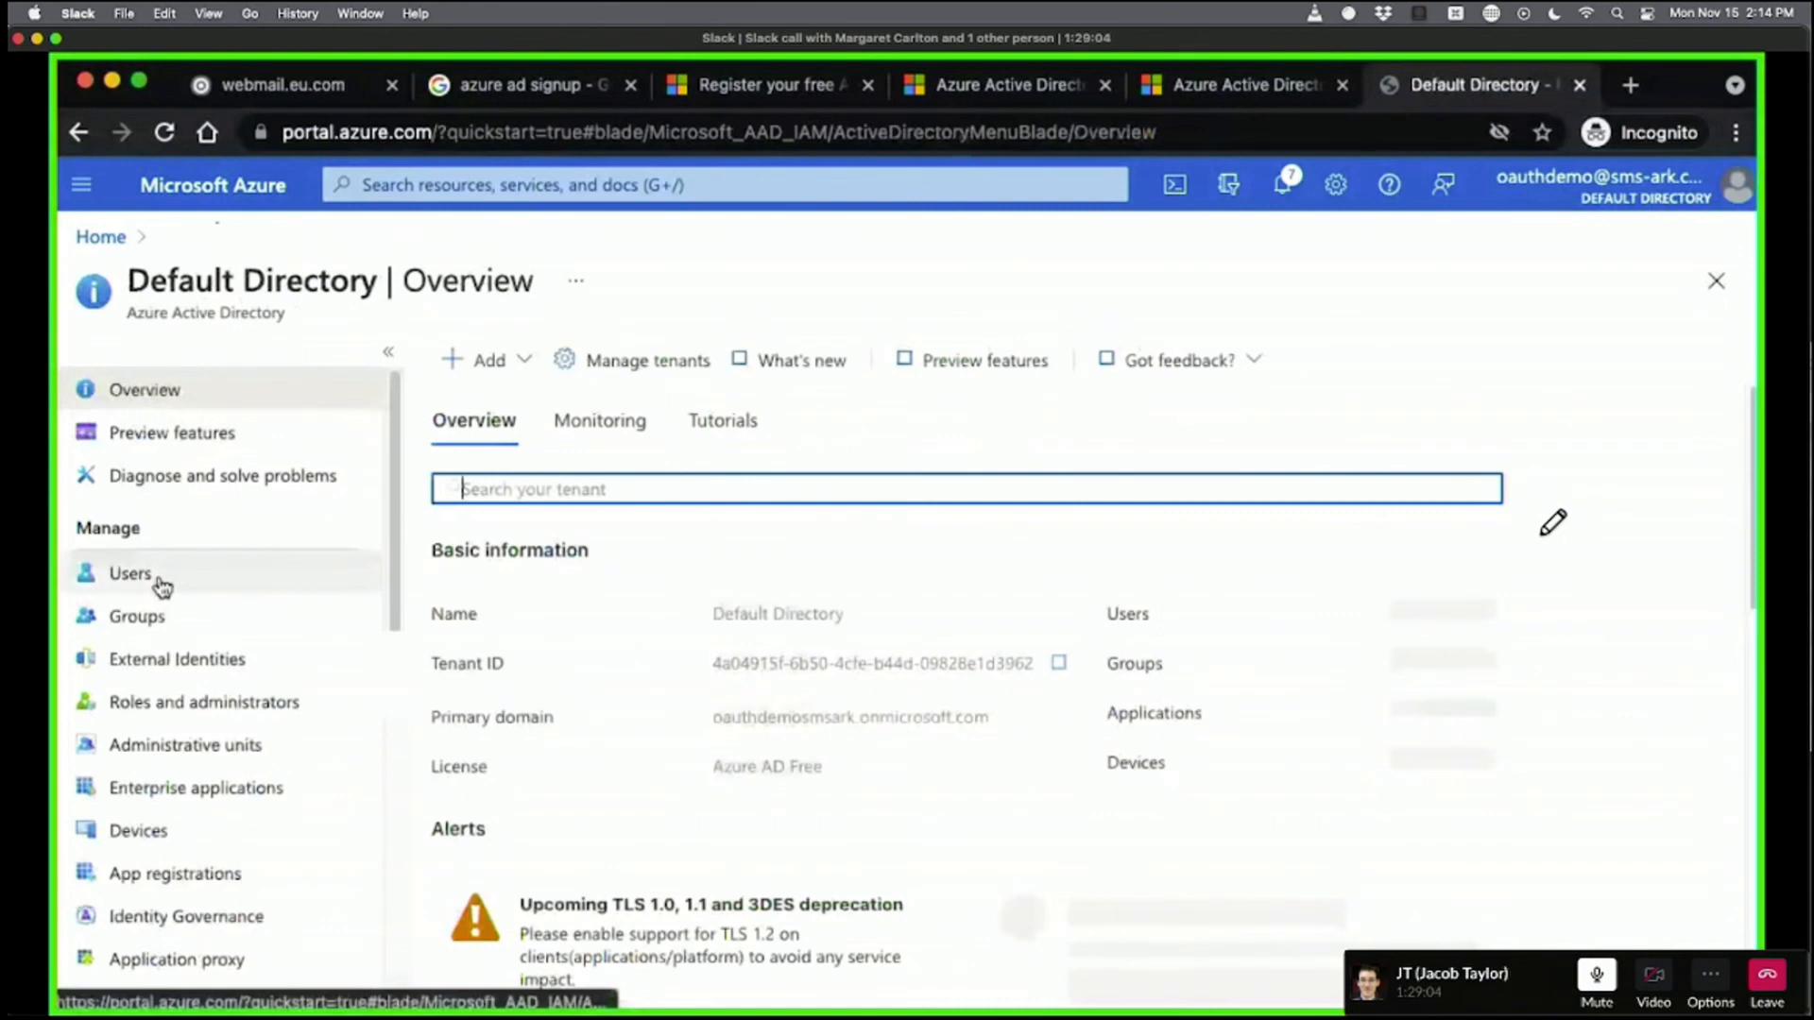
{"action": "left_click", "coordinate": [162, 586]}
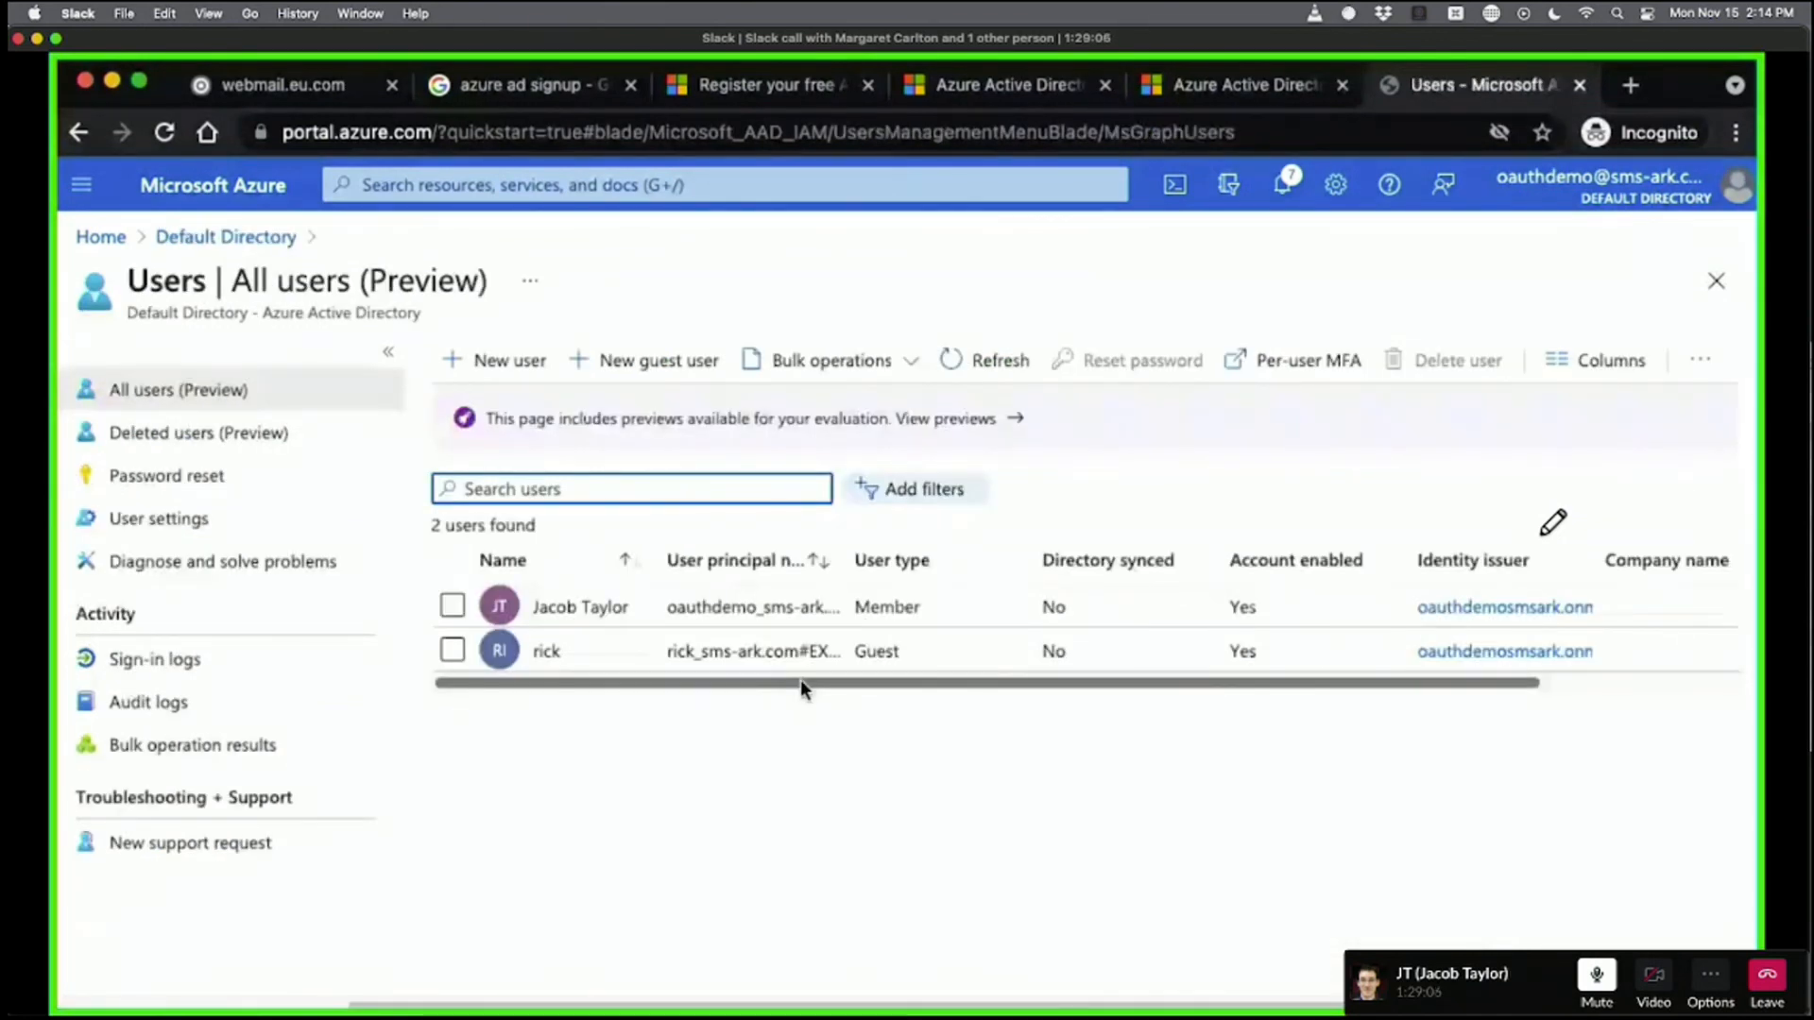
{"action": "left_click", "coordinate": [546, 651]}
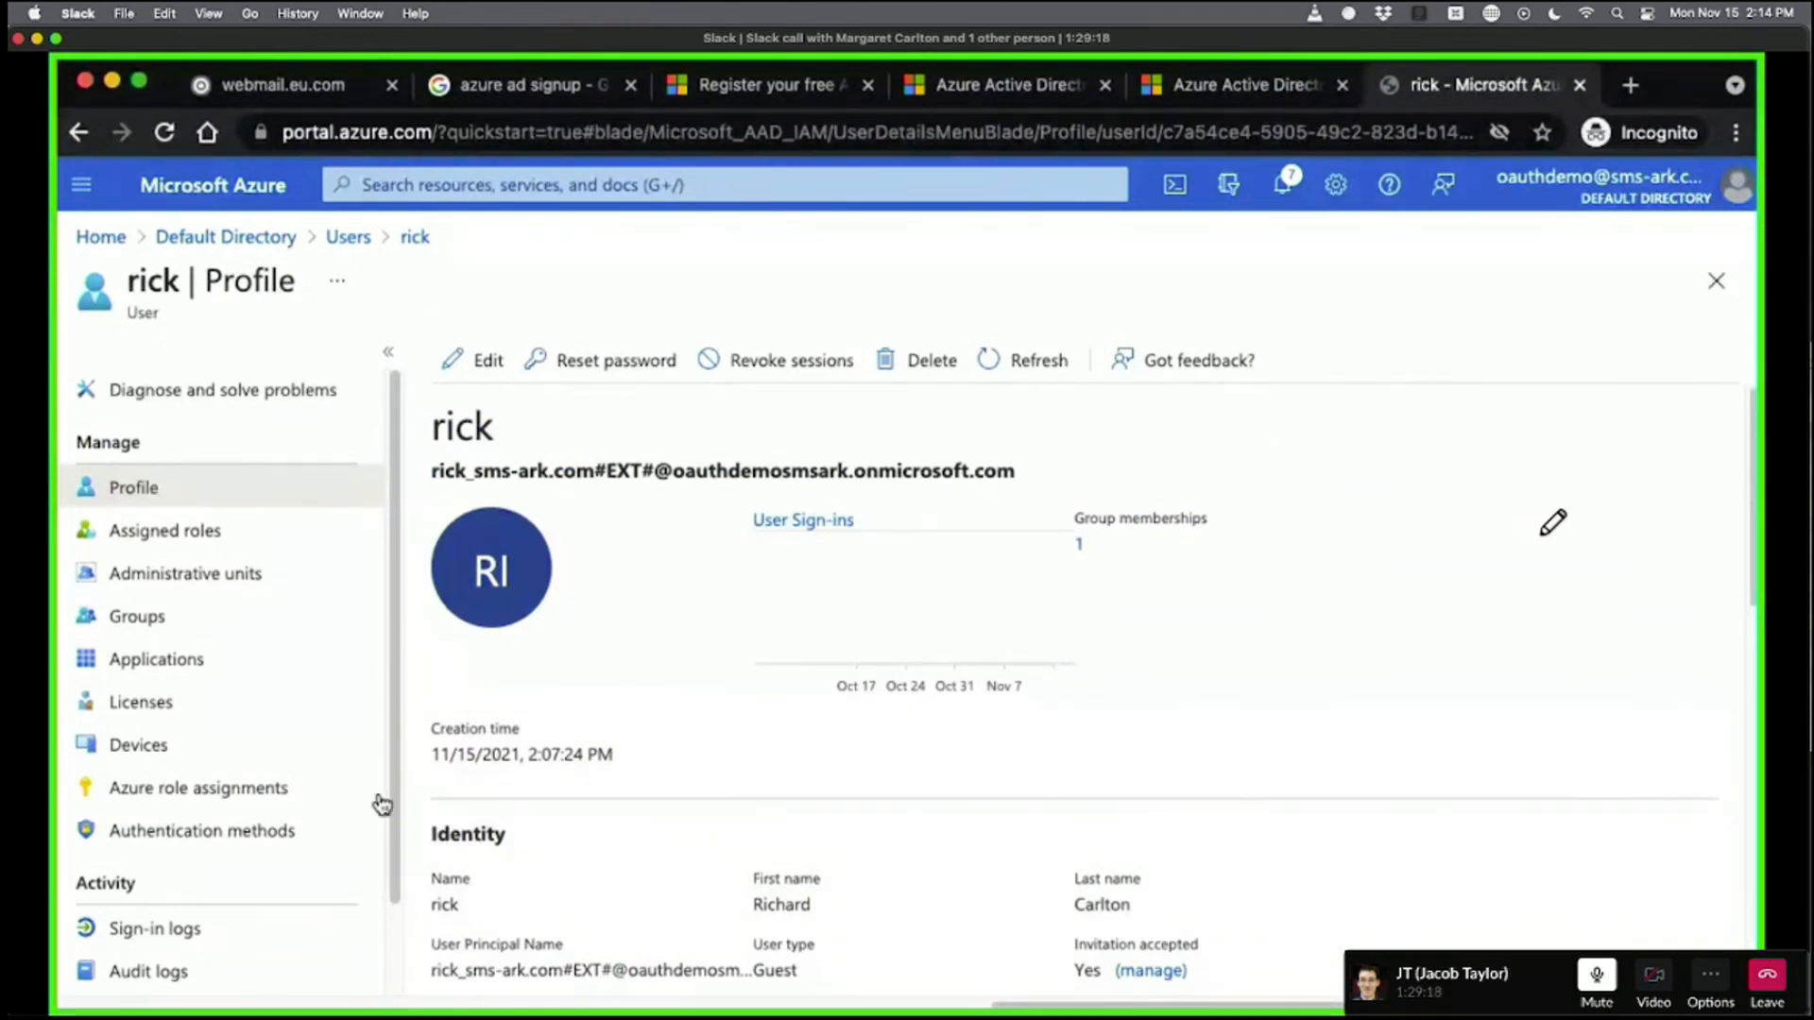
{"action": "scroll", "coordinate": [251, 841], "scroll_direction": "down", "scroll_amount": 3}
{"action": "left_click", "coordinate": [227, 831]}
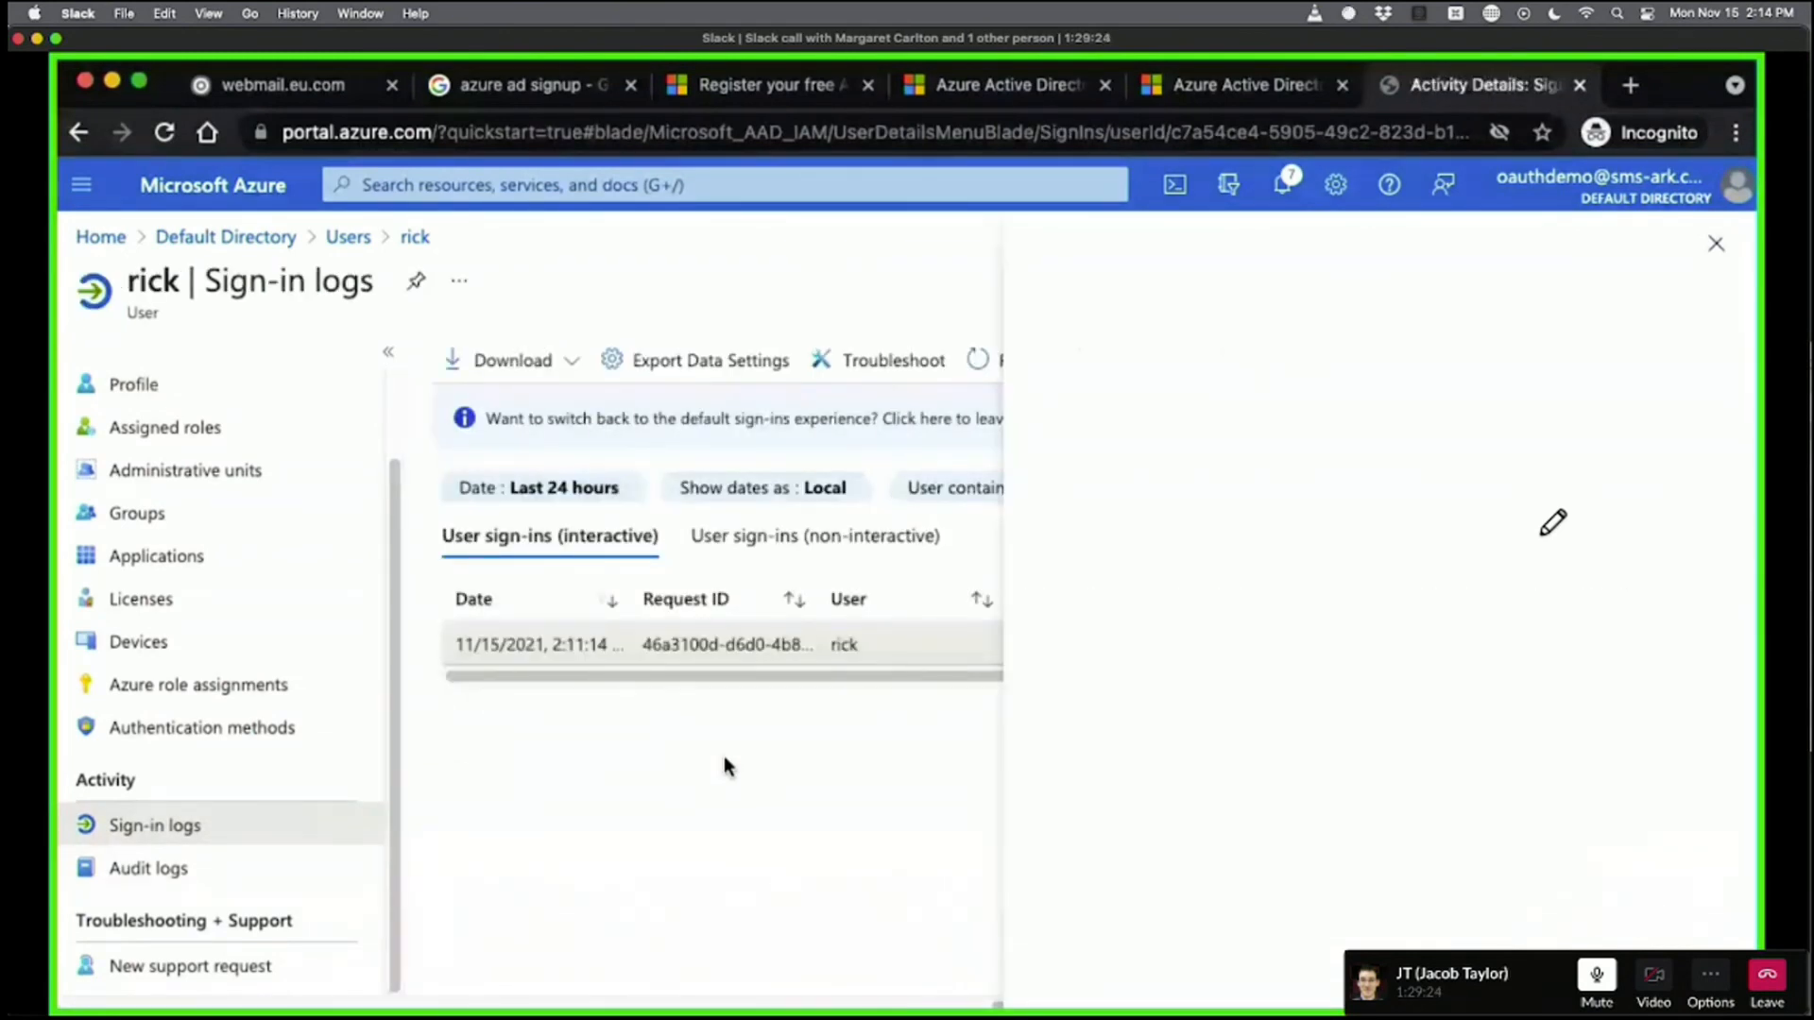
Inspect the Activity Details of the guest's successful sign-in, then close them.
{"action": "scroll", "coordinate": [1351, 691], "scroll_direction": "down", "scroll_amount": 5}
{"action": "scroll", "coordinate": [1351, 691], "scroll_direction": "up", "scroll_amount": 5}
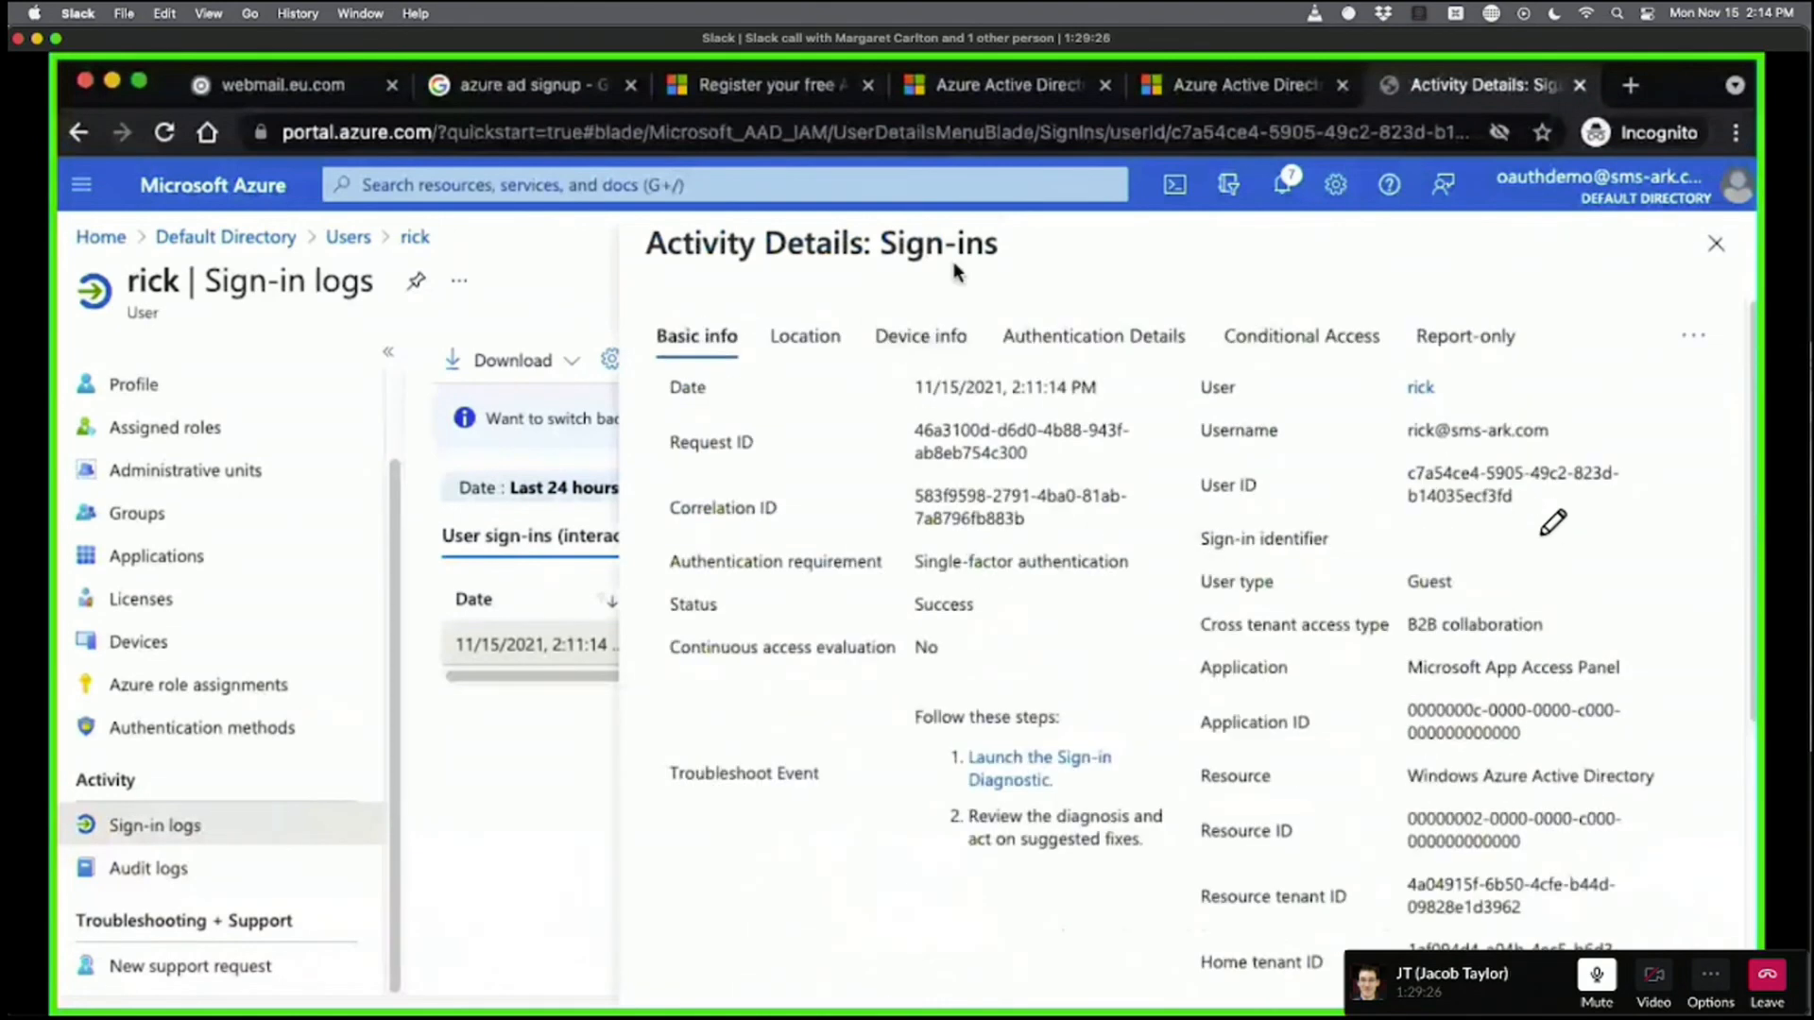
{"action": "left_click", "coordinate": [1716, 244]}
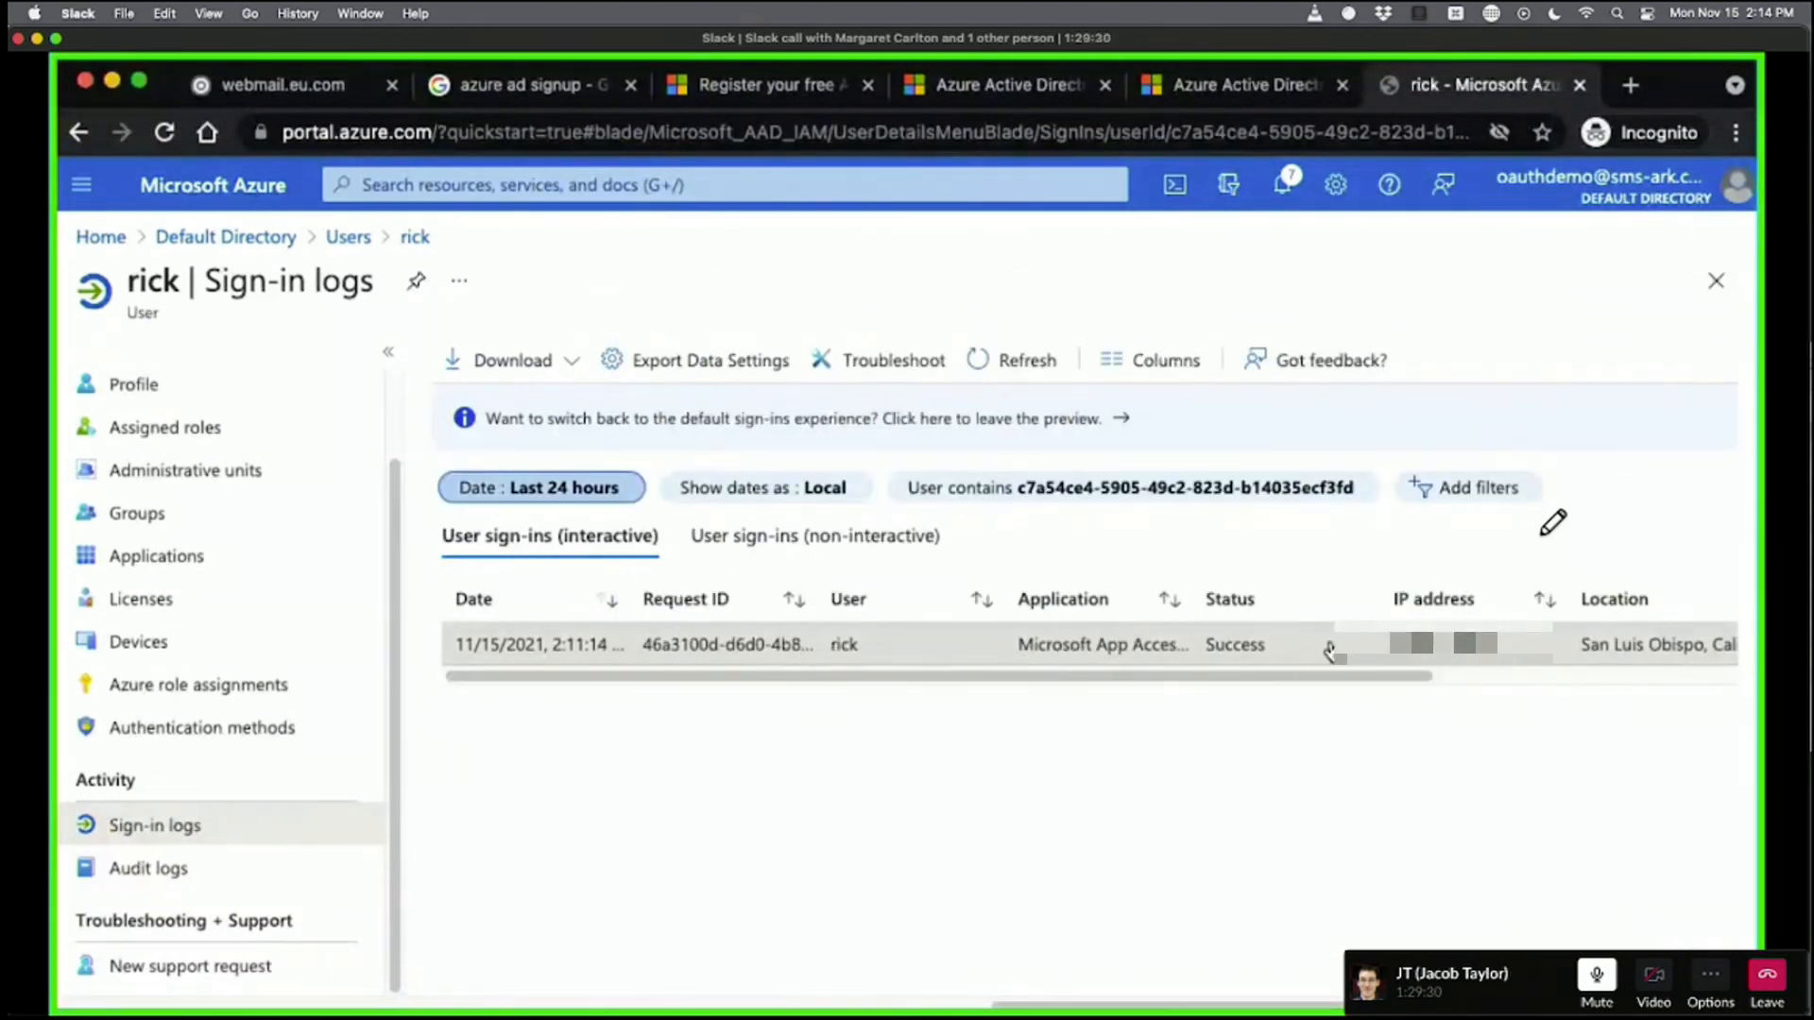
{"action": "mouse_move", "coordinate": [1339, 674]}
{"action": "left_mouse_down"}
{"action": "mouse_move", "coordinate": [1470, 675]}
{"action": "mouse_move", "coordinate": [1348, 675]}
{"action": "left_mouse_up"}
{"action": "left_click", "coordinate": [571, 646]}
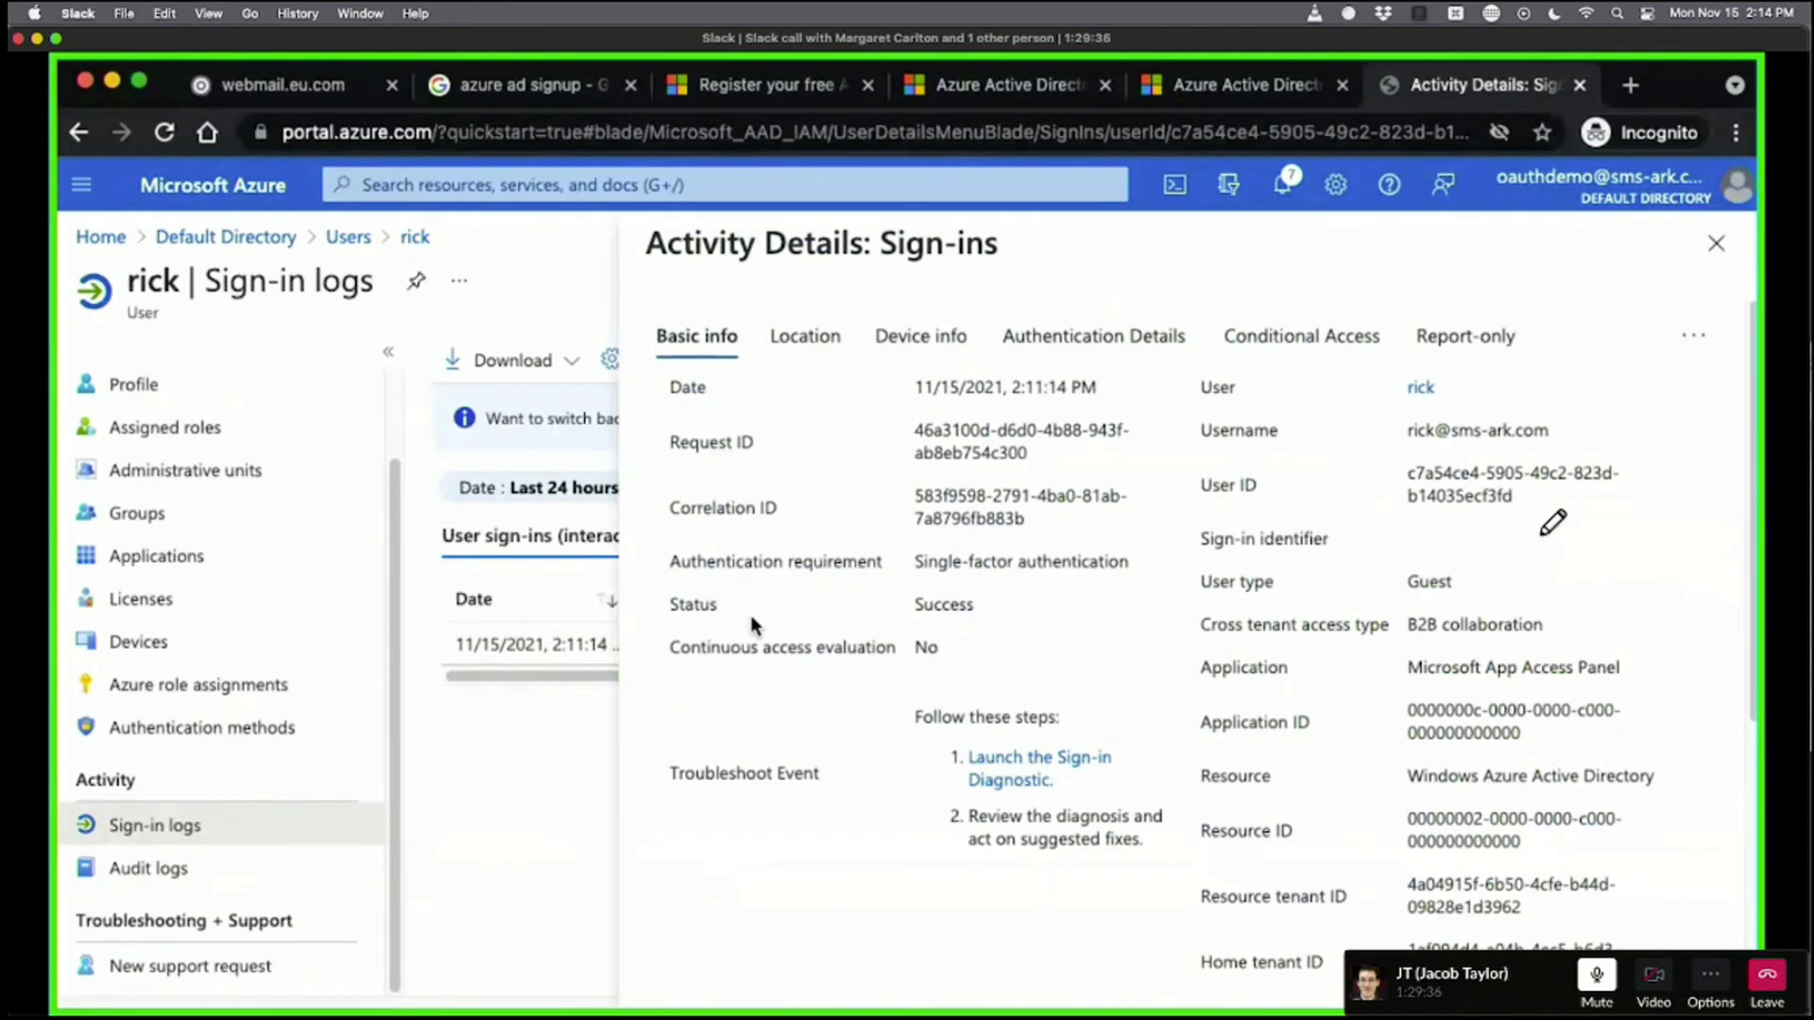
{"action": "scroll", "coordinate": [1417, 612], "scroll_direction": "down", "scroll_amount": 5}
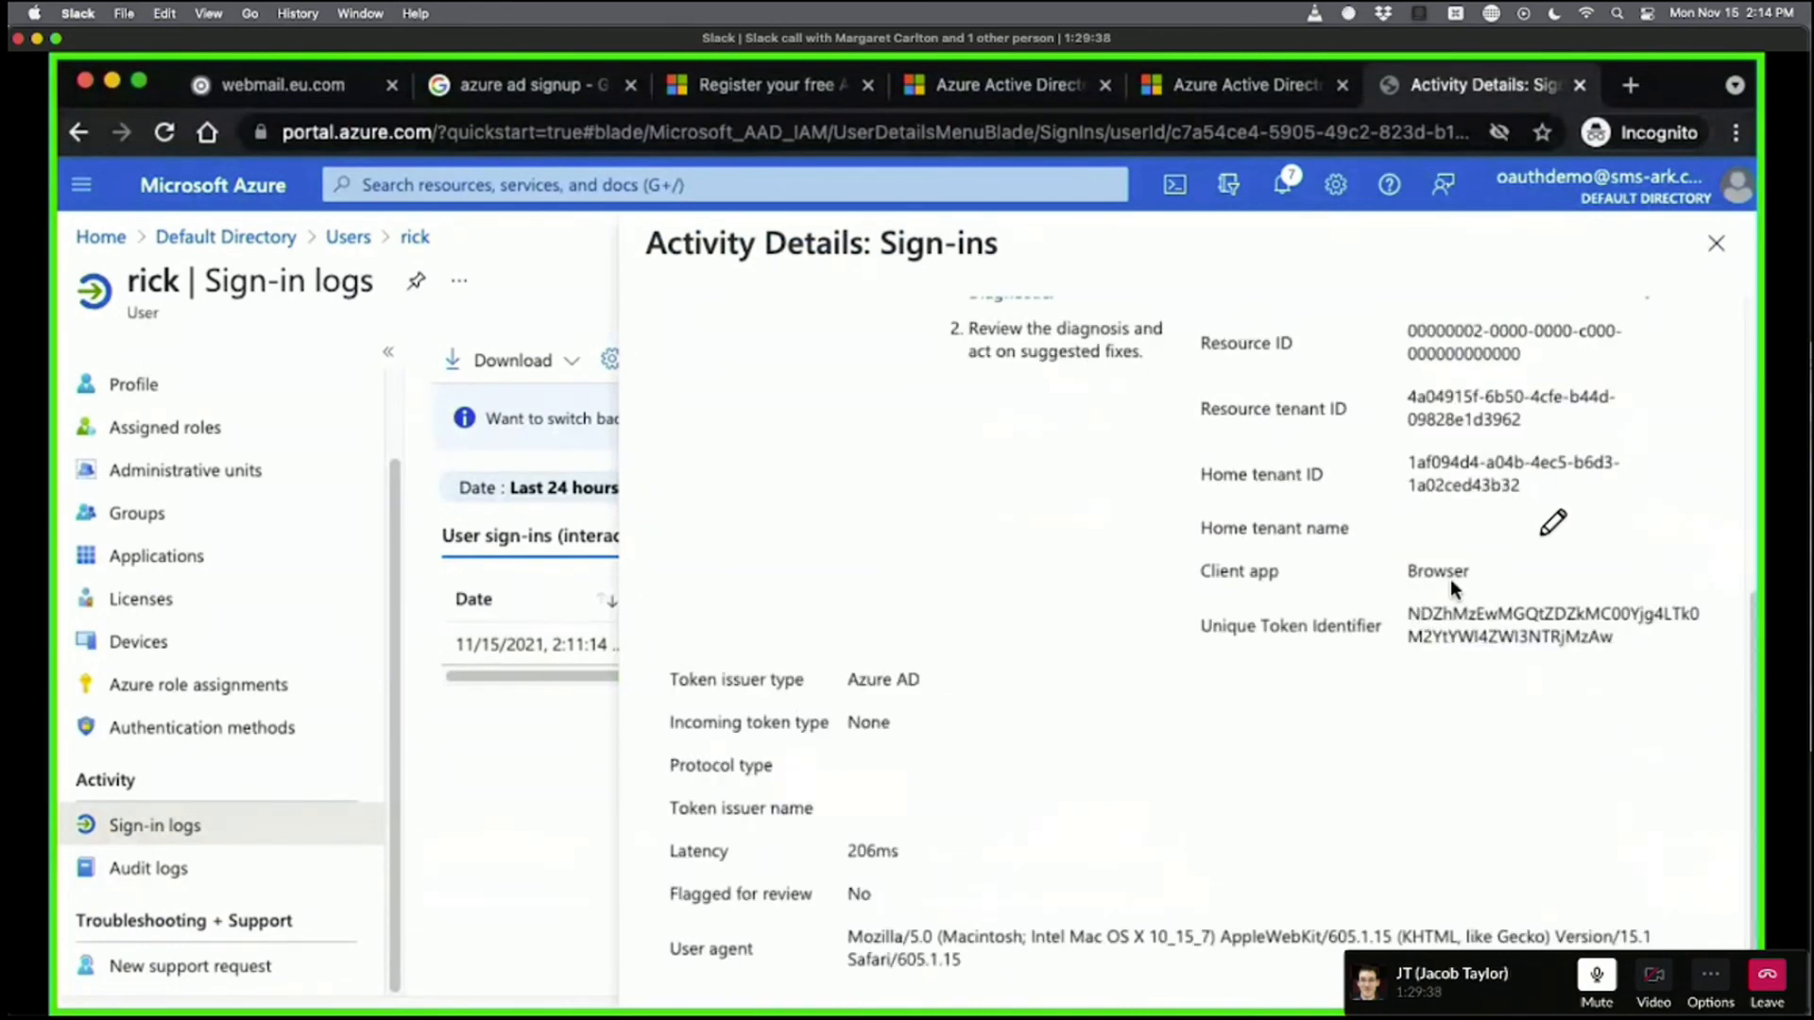
{"action": "scroll", "coordinate": [1427, 567], "scroll_direction": "up", "scroll_amount": 5}
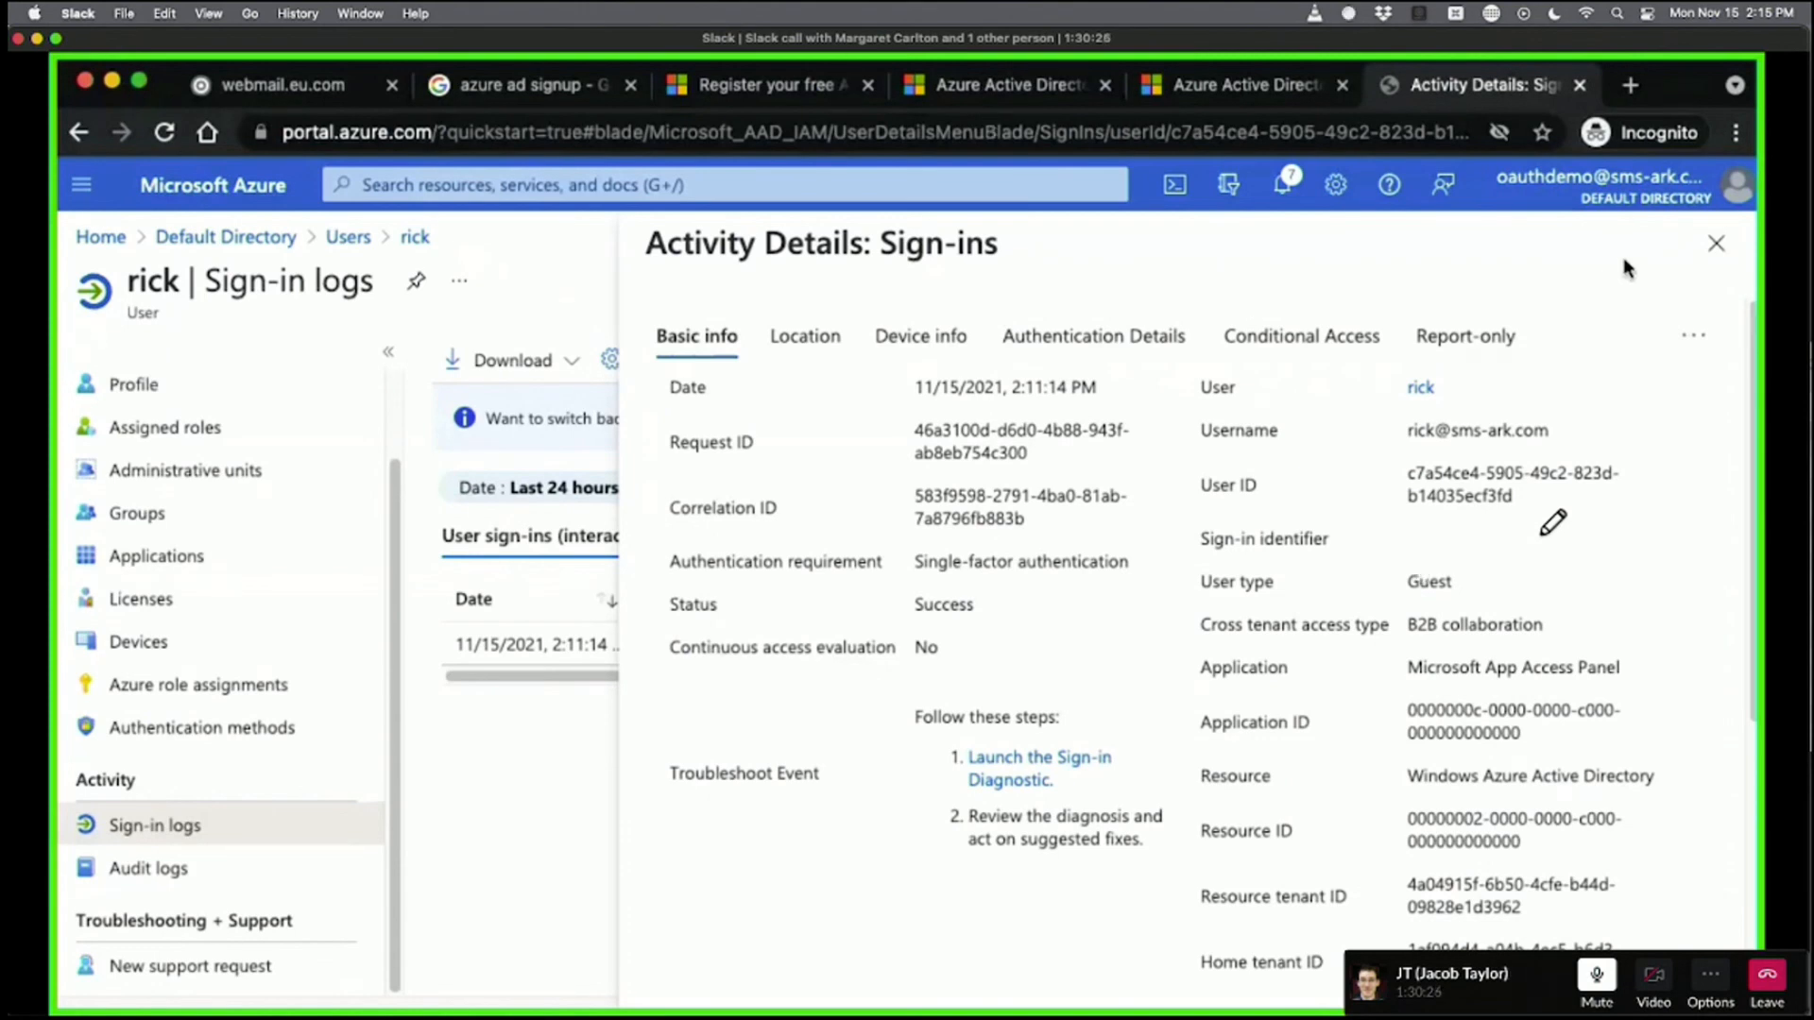
{"action": "left_click", "coordinate": [1715, 242]}
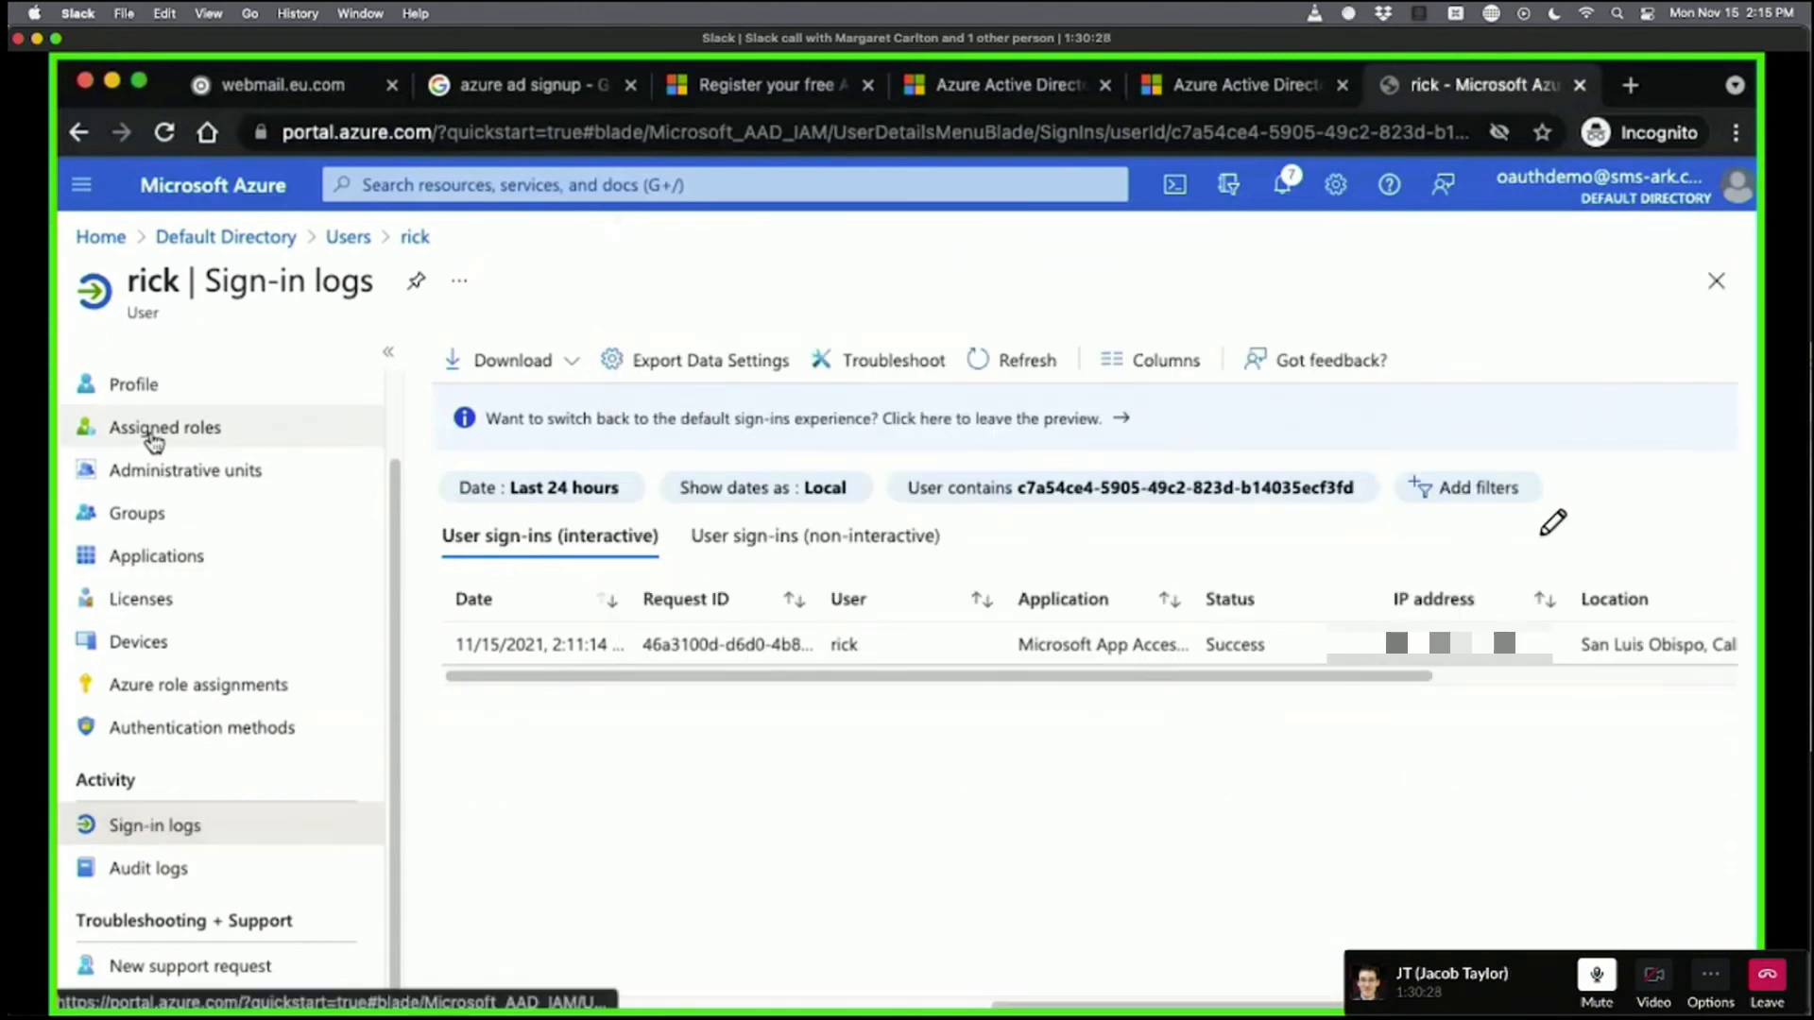
Go back through the guest's profile to the Default Directory overview with 2 users and 1 group.
{"action": "scroll", "coordinate": [153, 438], "scroll_direction": "up", "scroll_amount": 2}
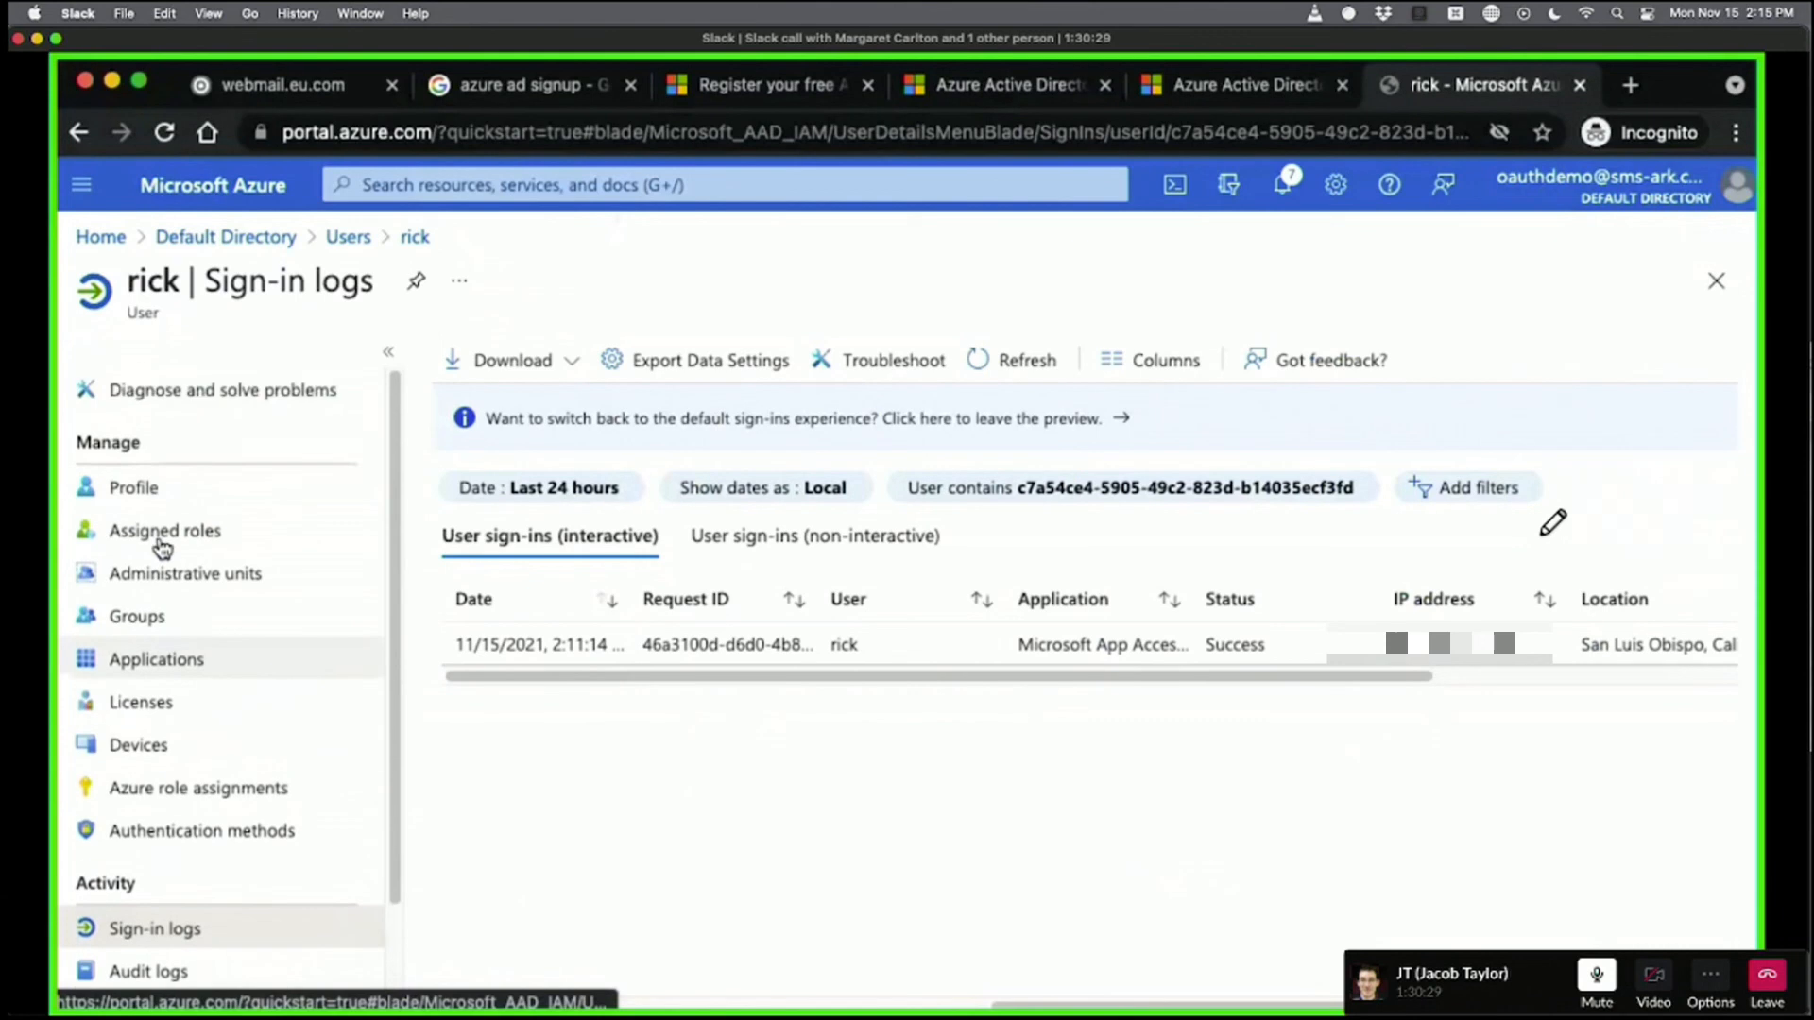
{"action": "left_click", "coordinate": [144, 485]}
{"action": "left_click", "coordinate": [160, 237]}
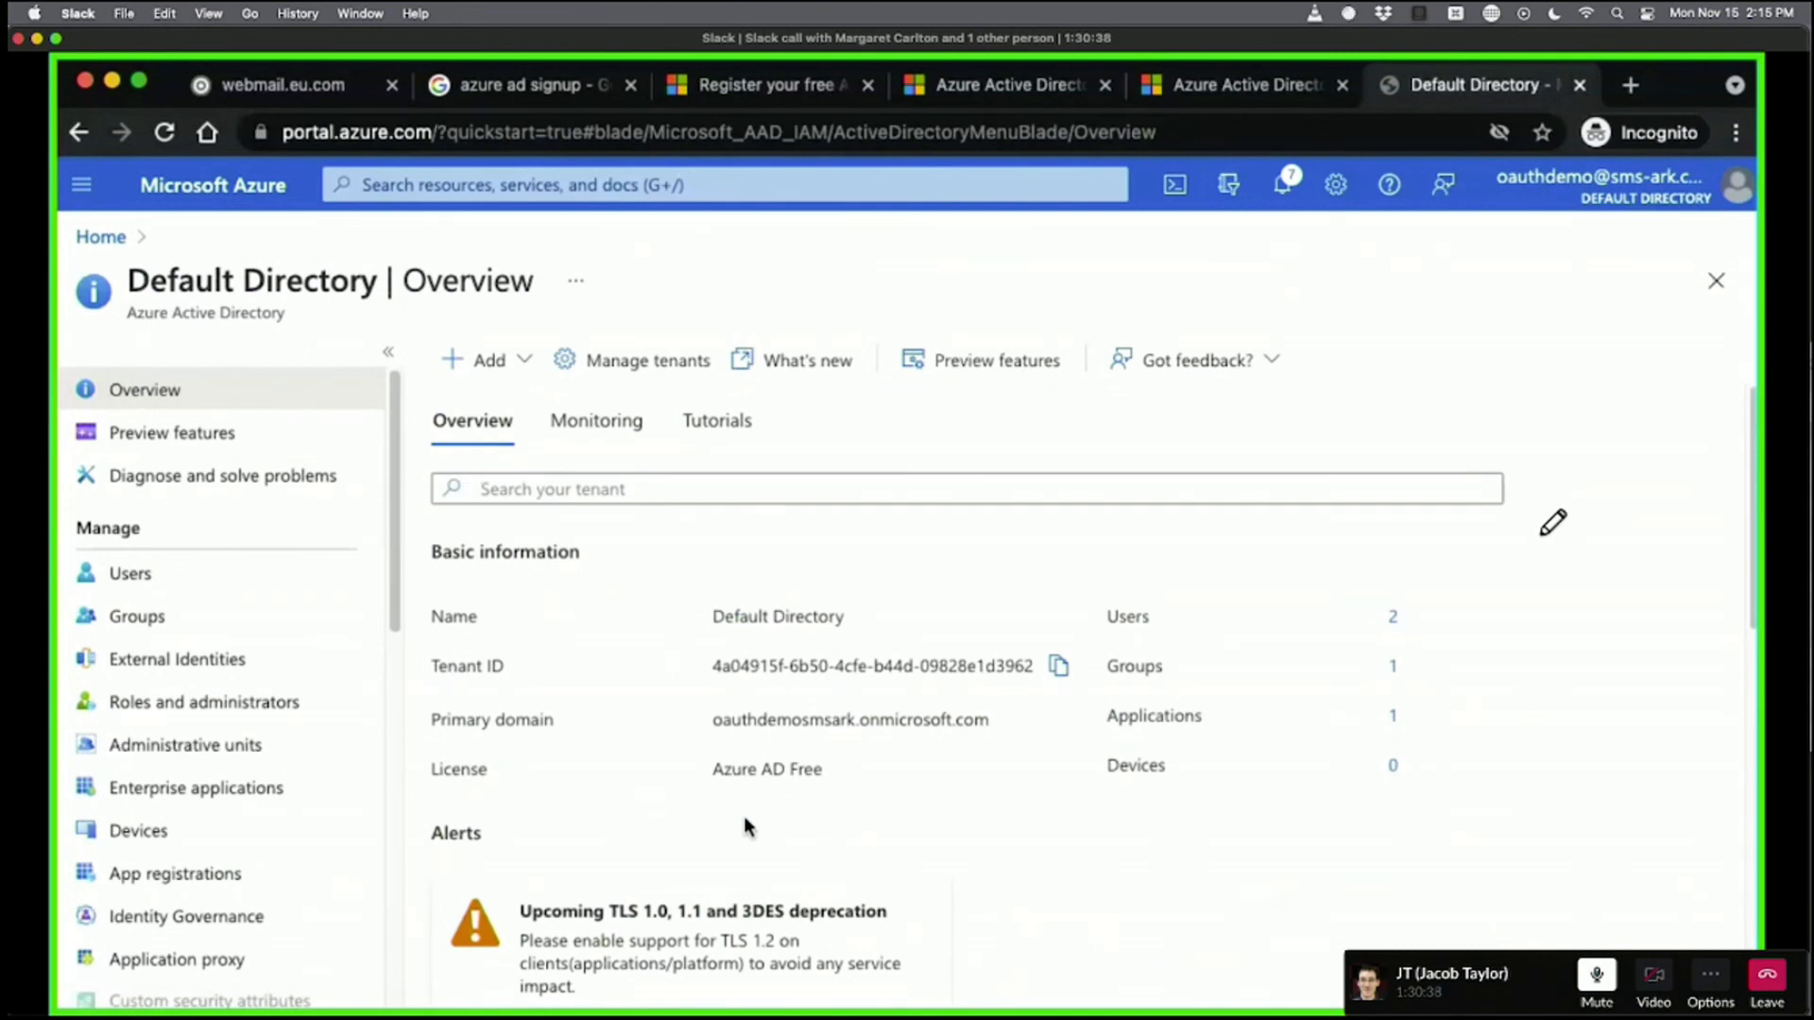
{"action": "key", "text": "super+Tab"}
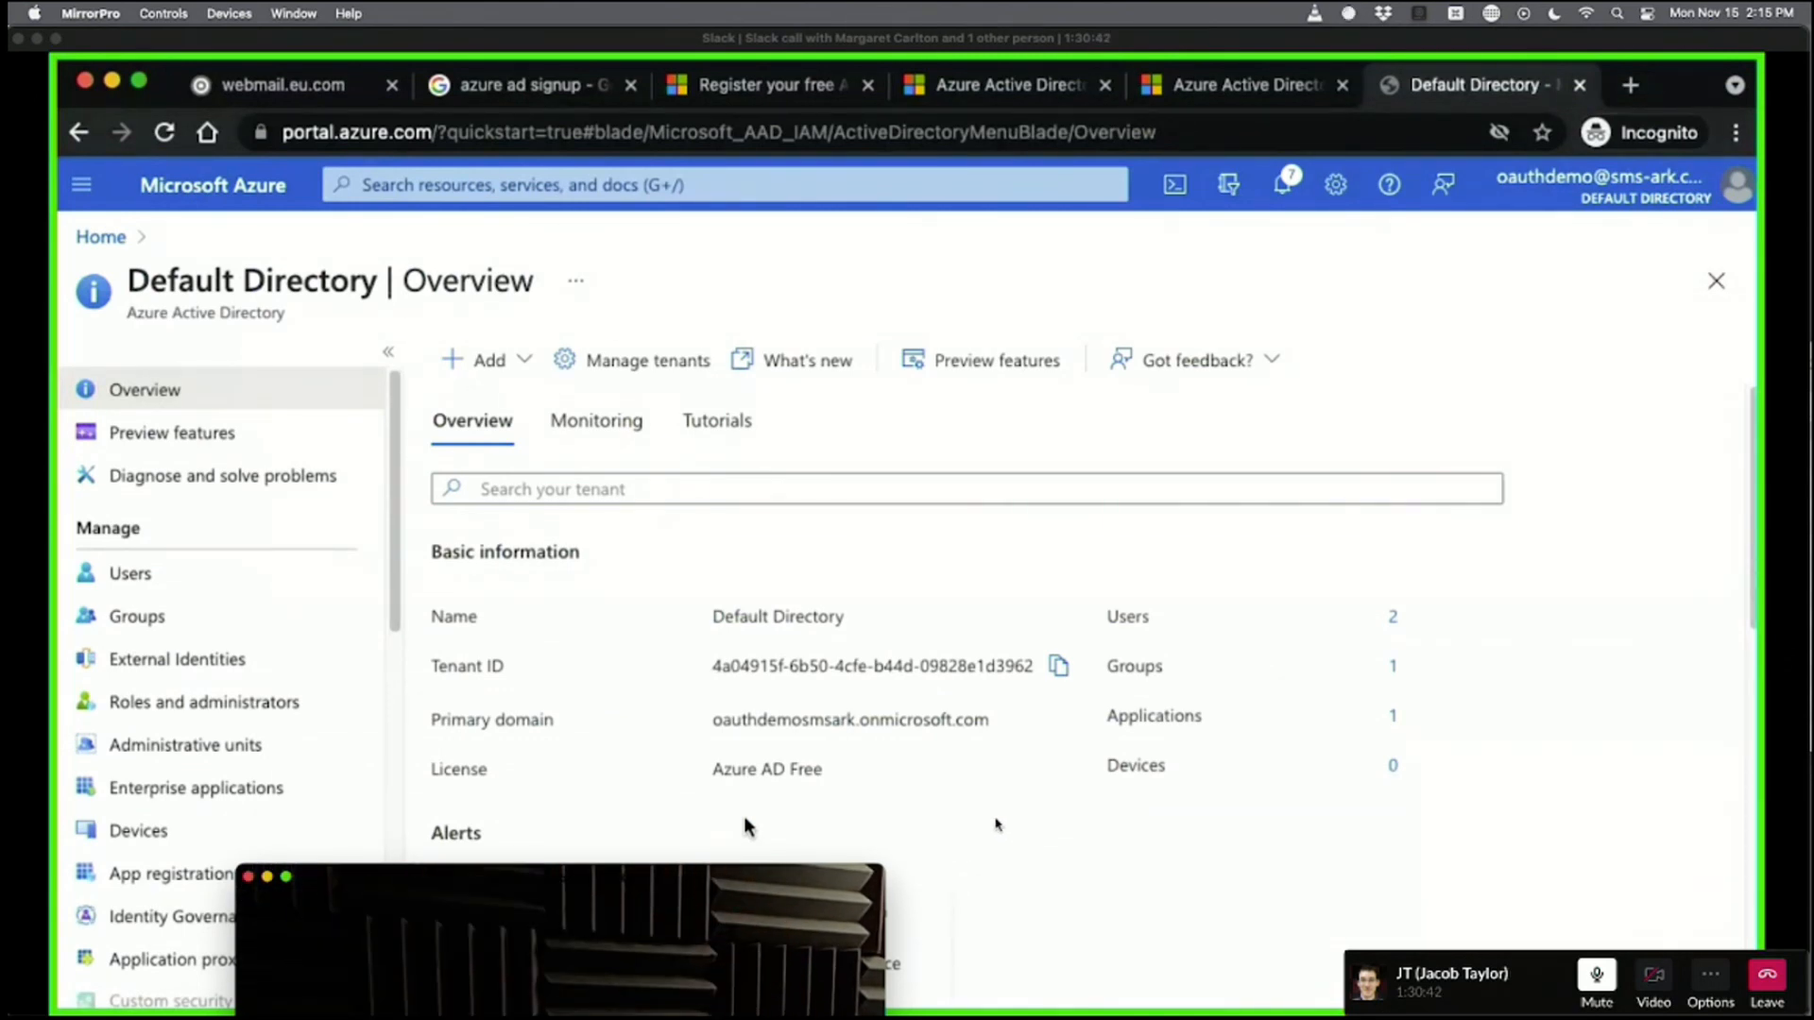
{"action": "left_click", "coordinate": [874, 893]}
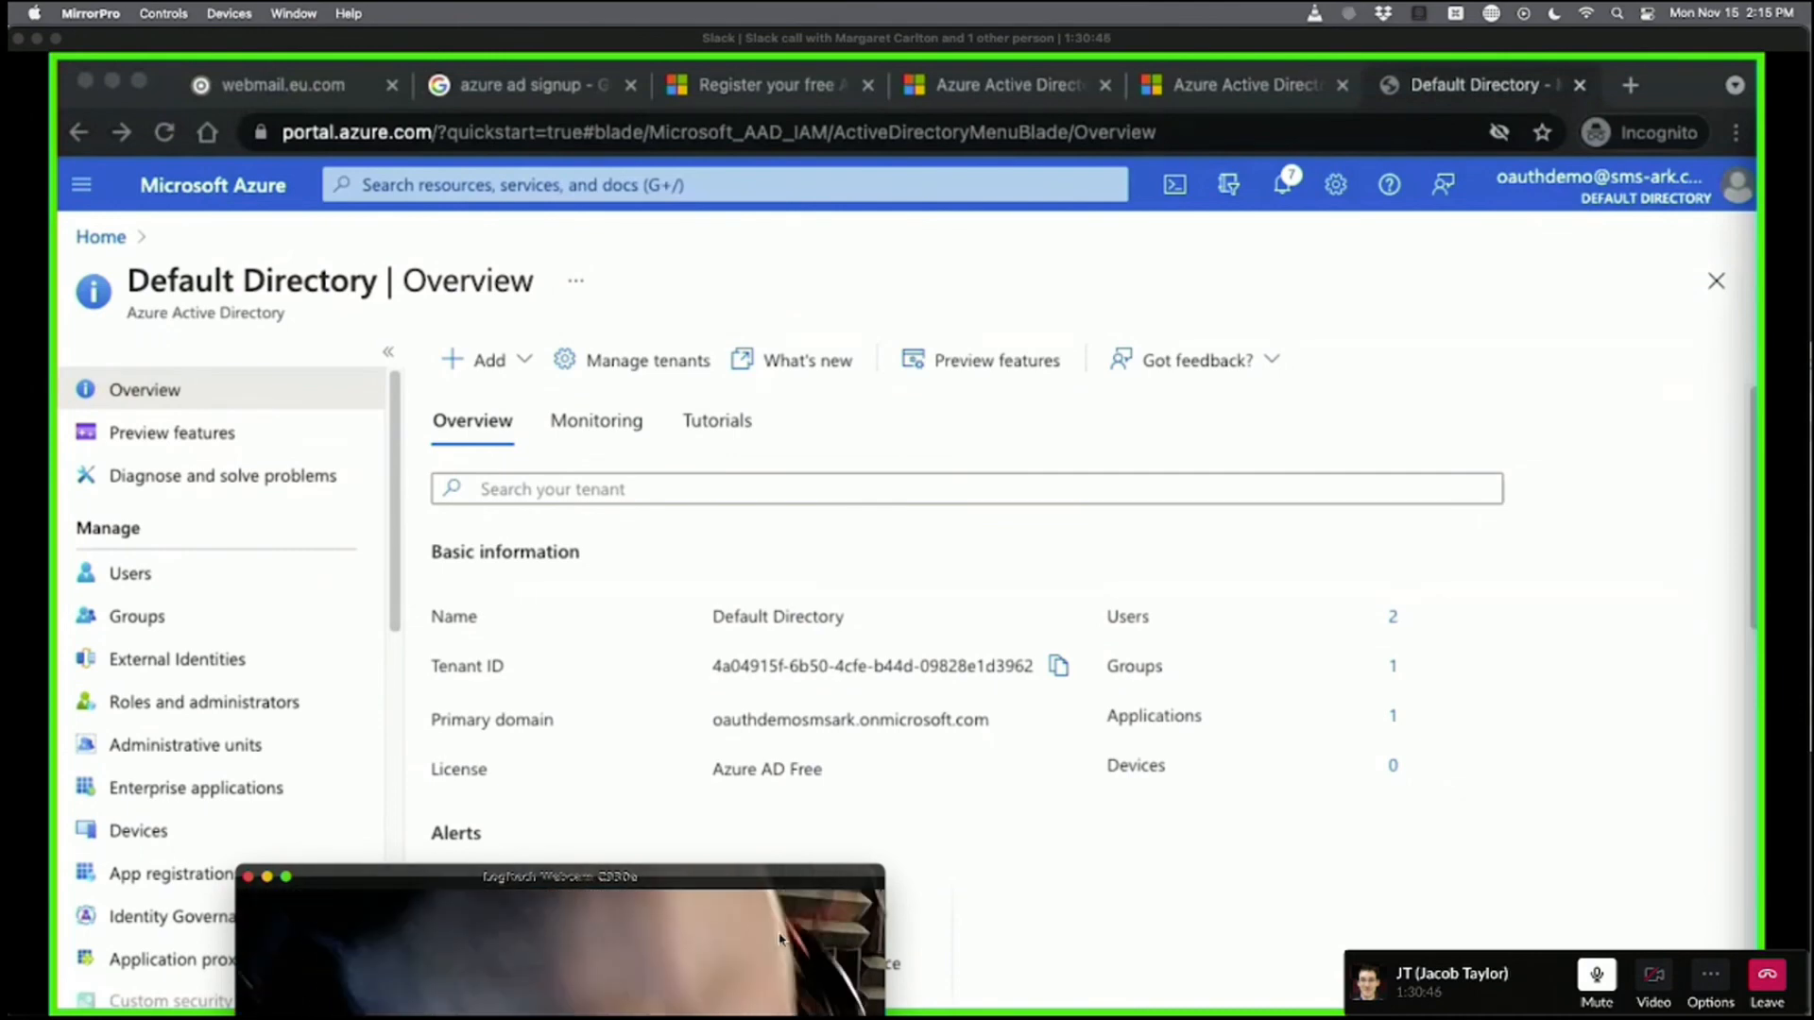
{"action": "left_click_drag", "start_coordinate": [570, 873], "coordinate": [49, 28]}
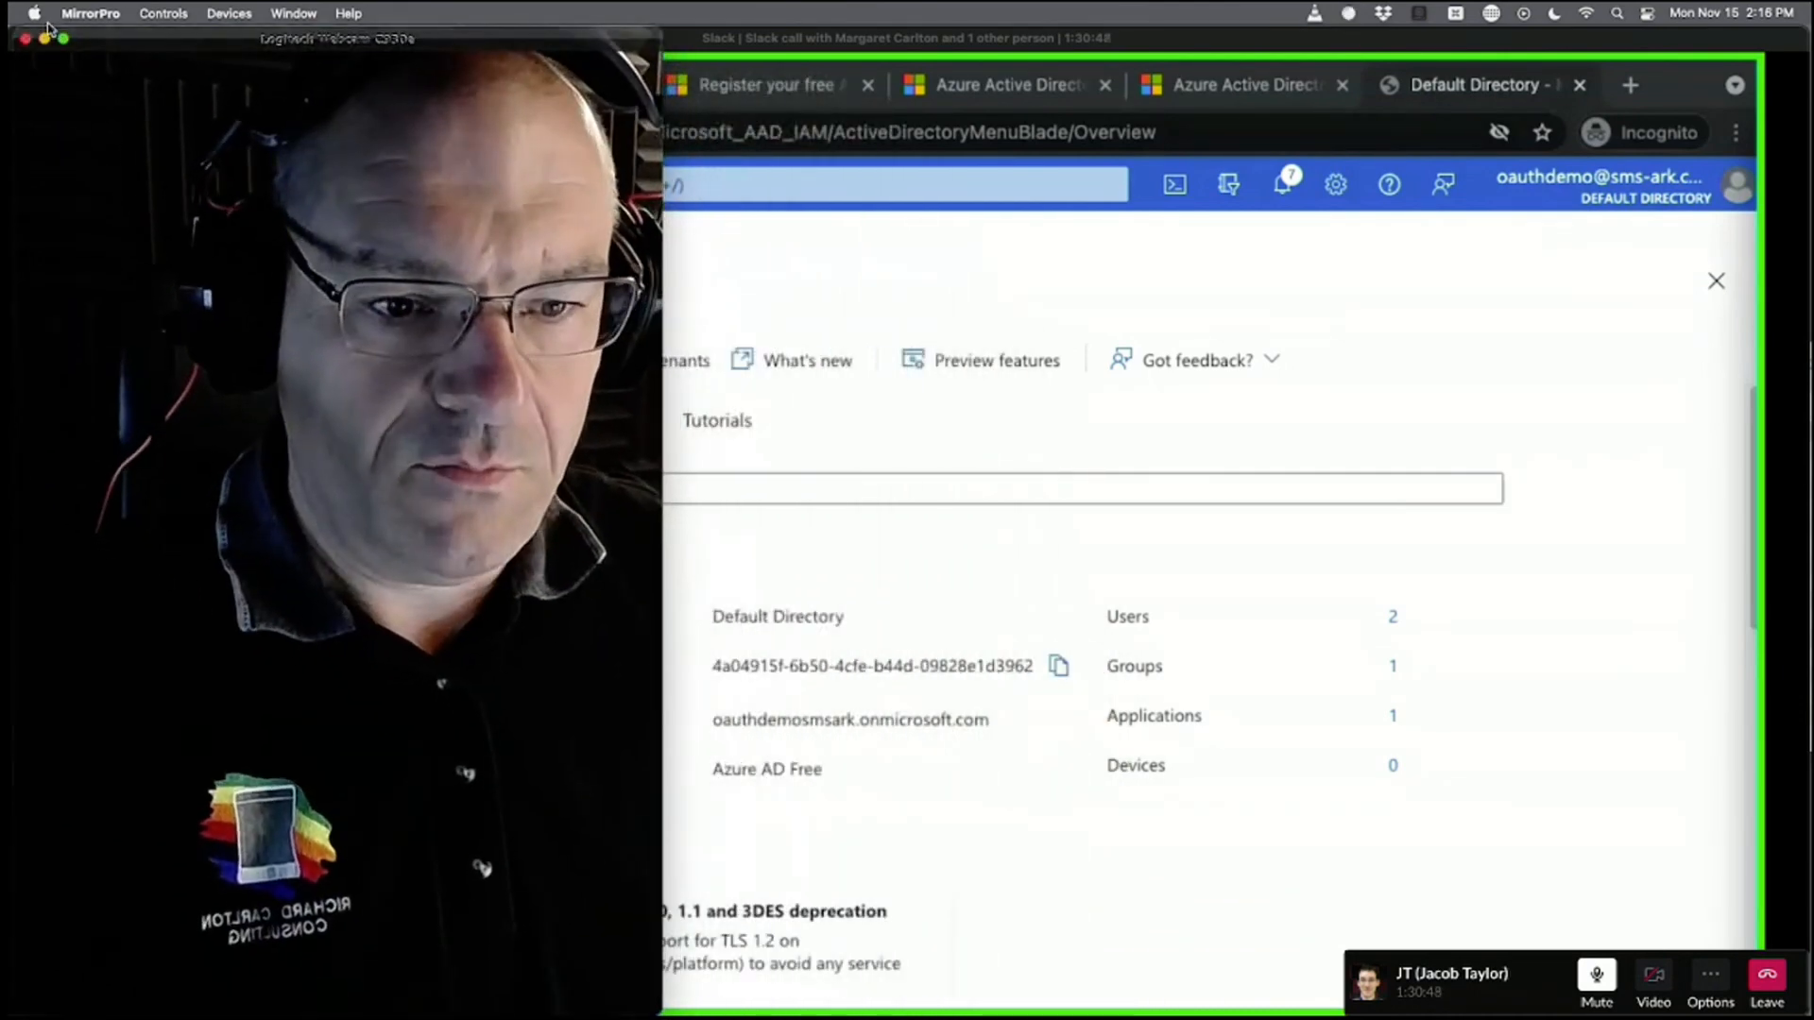